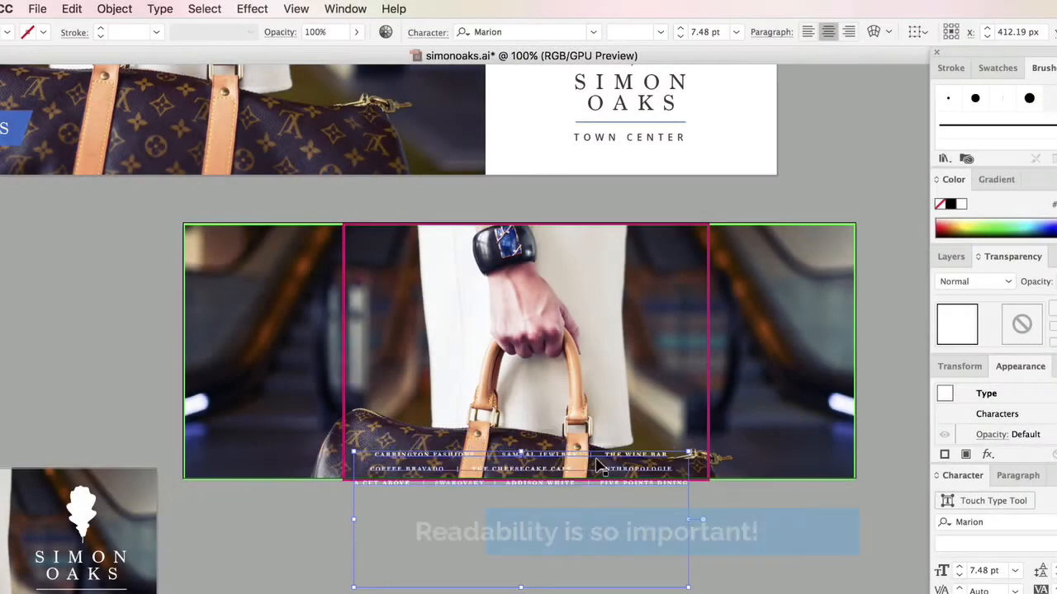
Raise the store list into the banner and draw a blue band at 90% opacity behind it across the banner's lower edge
drag(596, 460, 601, 440)
key(super+shift+a)
key(m)
drag(184, 399, 859, 479)
click(951, 204)
key(super+[)
drag(522, 398, 523, 414)
click(16, 129)
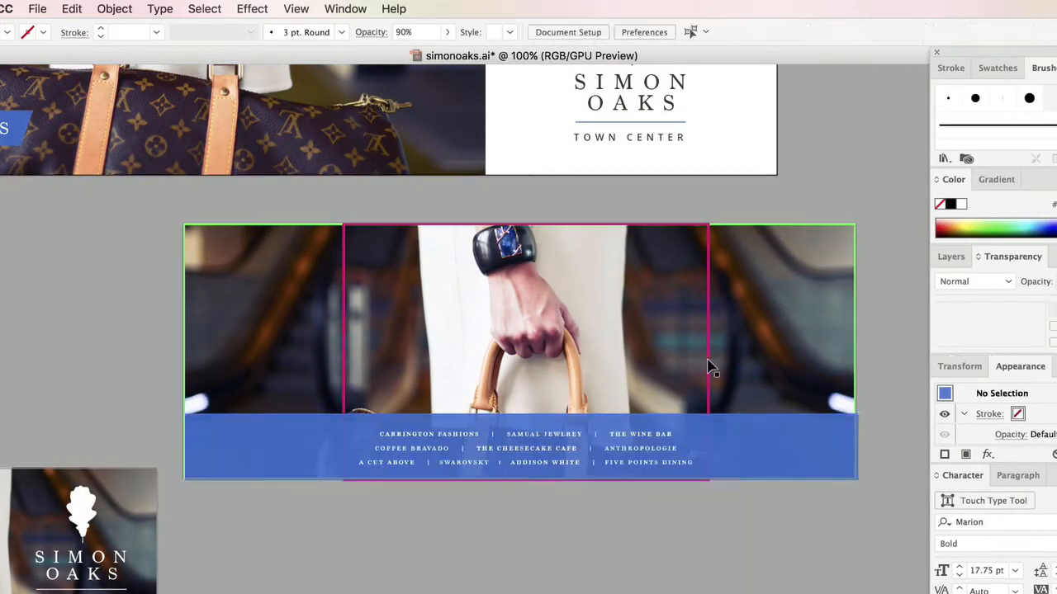
Tighten the store list's text spacing and lower the blue band's upper edge to fit it
click(526, 448)
click(427, 33)
drag(669, 429, 635, 443)
click(428, 33)
click(768, 448)
drag(521, 413, 520, 422)
key(super+shift+a)
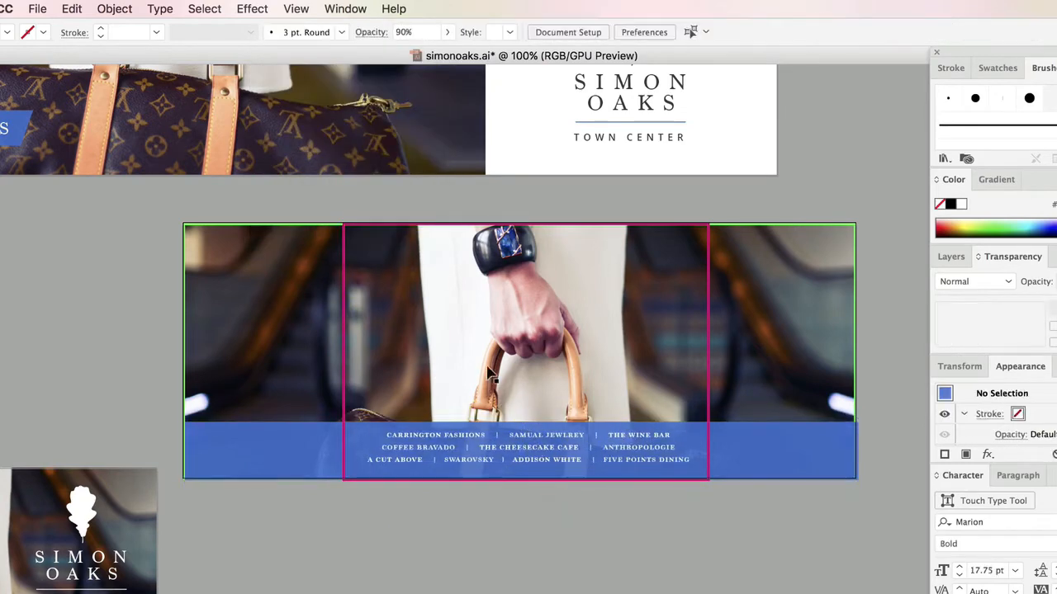
Move the store list and blue band up together to the middle of the banner photo
drag(512, 276, 511, 282)
key(super+shift+a)
click(662, 437)
shift+click(613, 467)
drag(613, 466, 614, 367)
Delete the magenta guide rectangle from the banner
click(708, 398)
key(Delete)
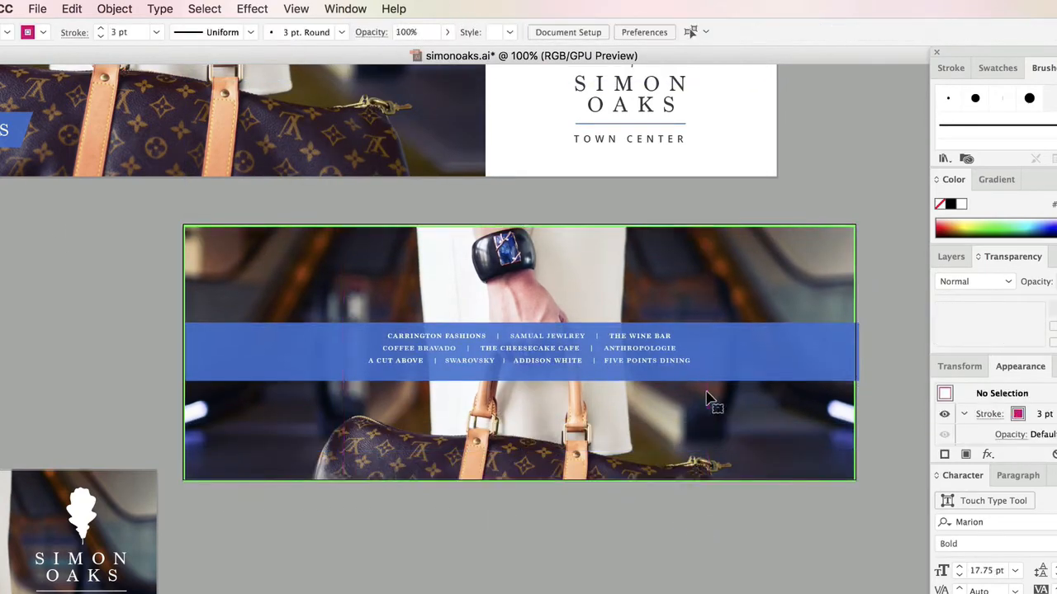
click(708, 402)
click(428, 33)
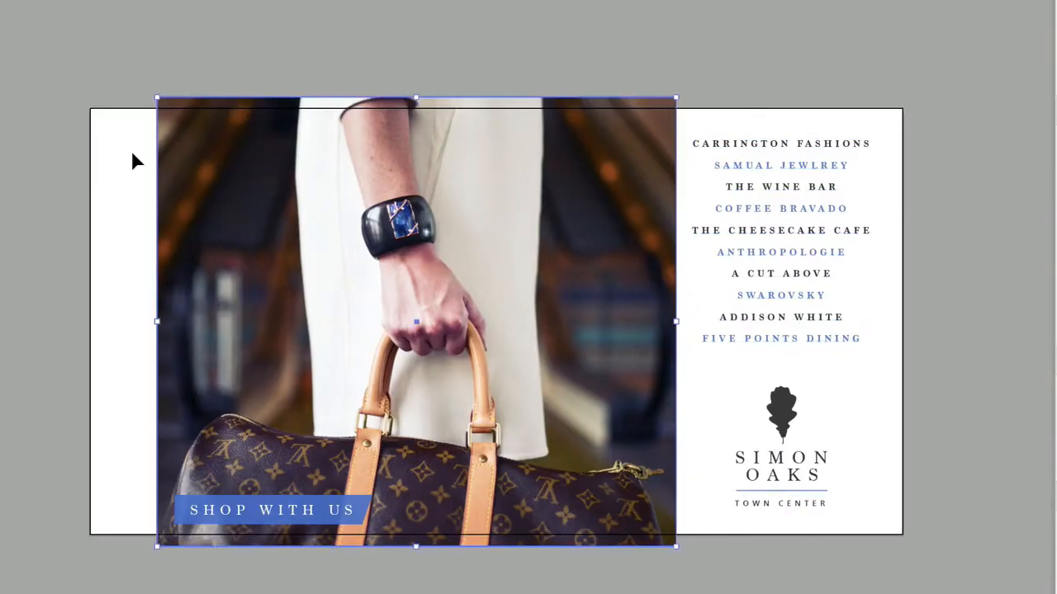
Stretch the photo to the ad's left edge, release its clipping mask and position it to fill the whole artboard
drag(157, 97, 98, 97)
drag(157, 546, 80, 548)
key(ctrl+alt+7)
drag(86, 202, 206, 277)
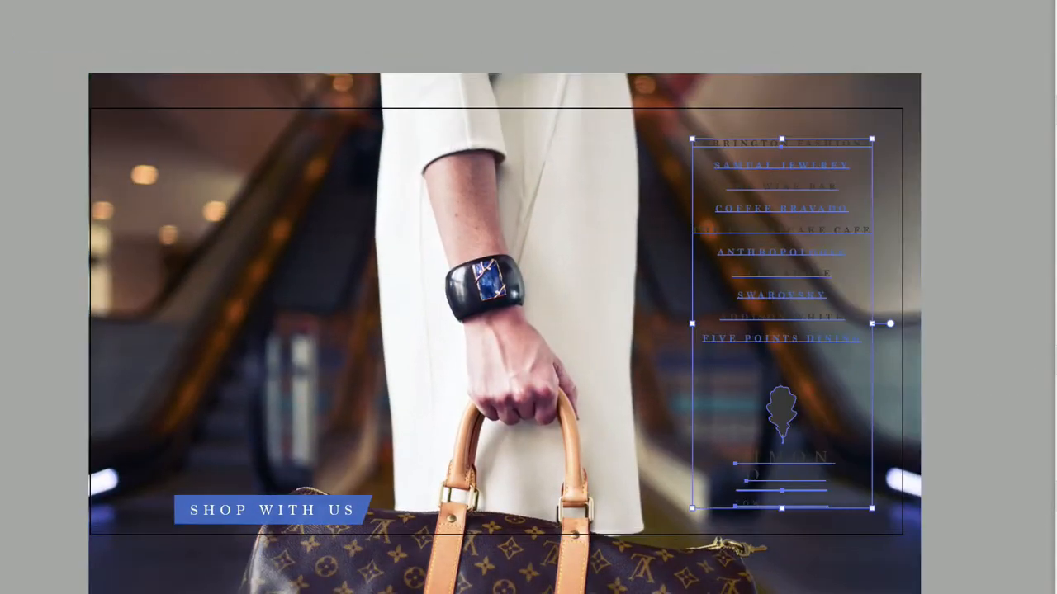
Move the Shop With Us label to the ad's left edge and raise the Simon Oaks logo closer to the store list
drag(214, 504, 129, 487)
click(782, 474)
drag(782, 474, 779, 462)
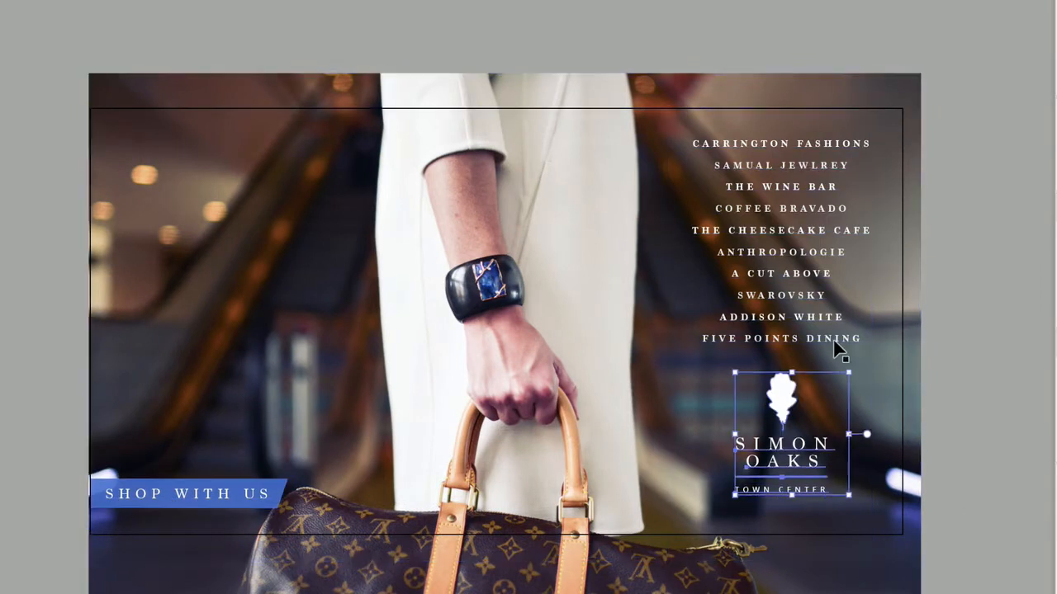
key(ctrl+shift+a)
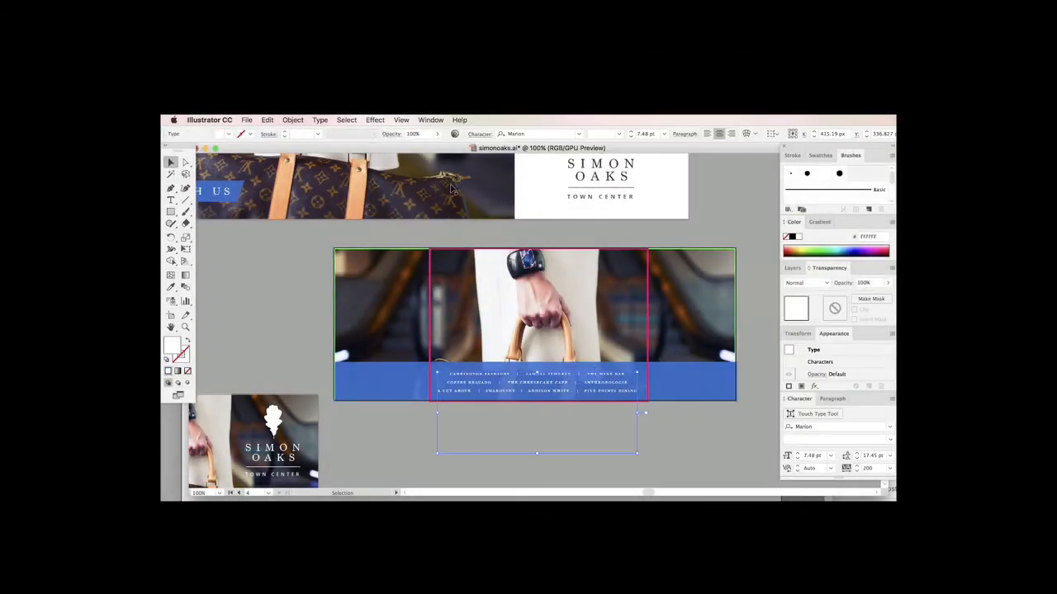
Set the store list's tracking to 100 and leading to 15 pt, and lower the blue band's upper edge slightly
click(479, 134)
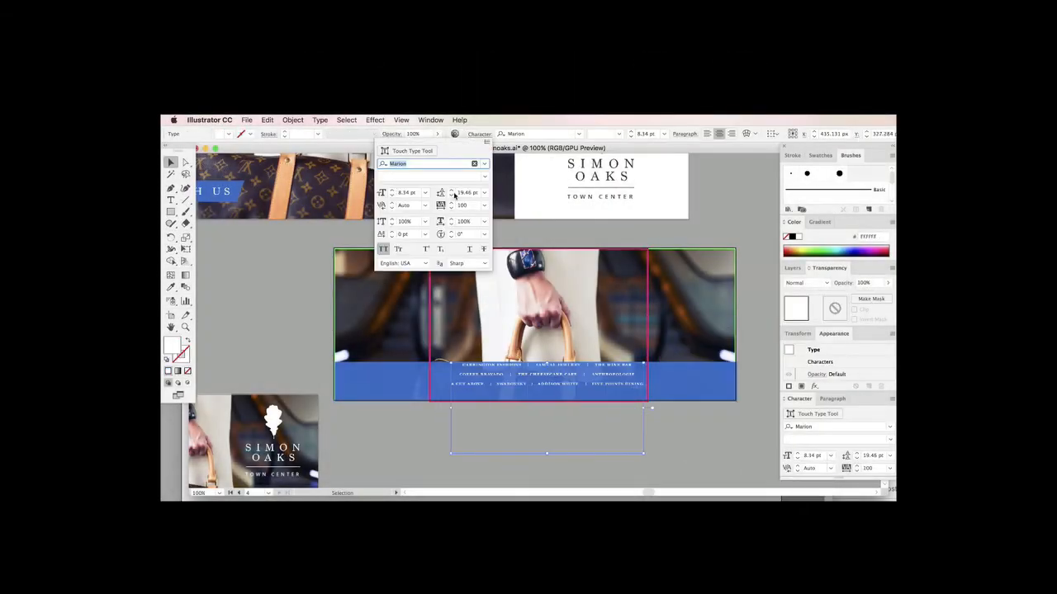
click(685, 382)
drag(535, 363, 534, 367)
key(super+shift+a)
key(a)
key(v)
Move the store list and blue band up to the banner's middle and open the list's character settings
drag(636, 380, 636, 321)
click(647, 350)
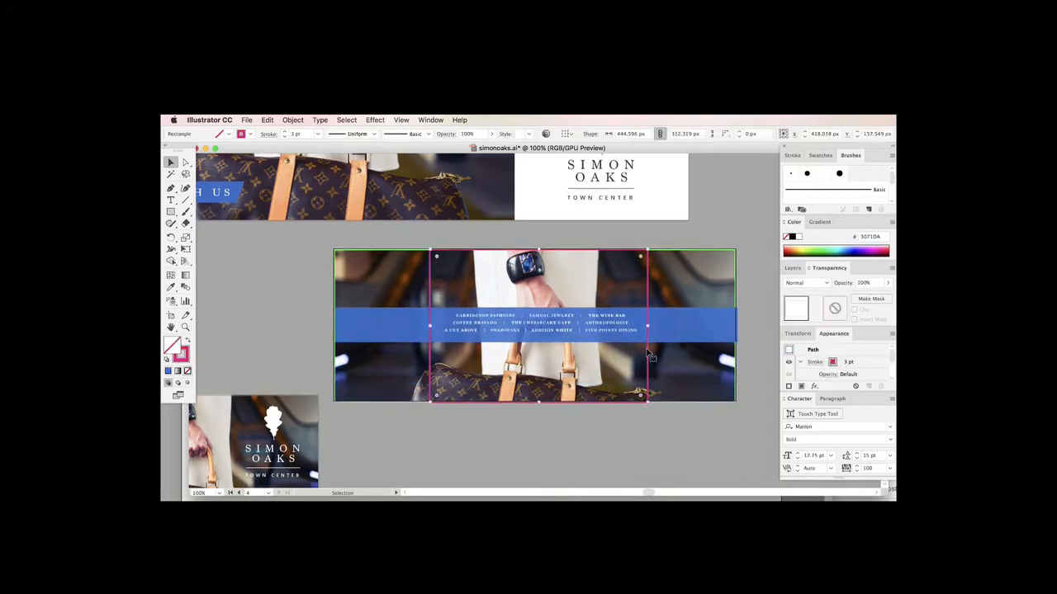
click(558, 334)
click(479, 134)
key(super+shift+a)
click(558, 334)
click(685, 325)
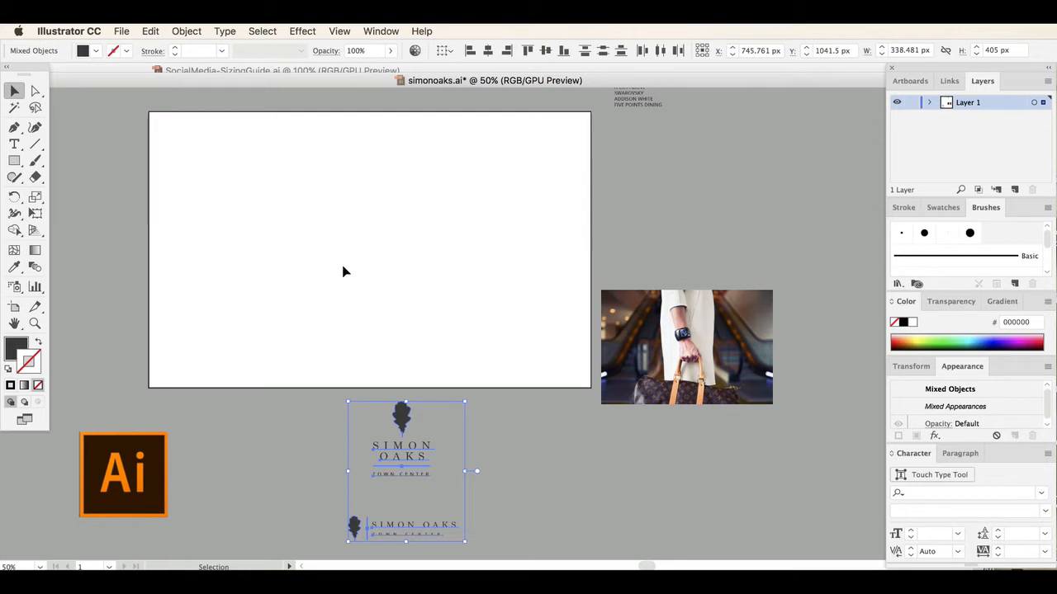
Move both Simon Oaks logos from below the artboard onto the blank artboard
scroll(382, 319, up, 3)
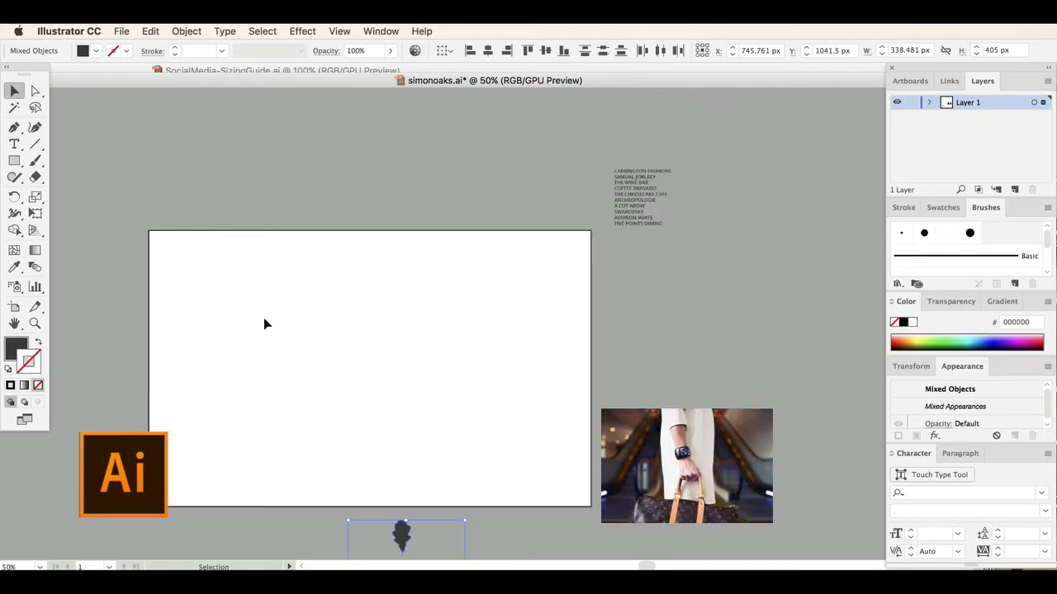
click(189, 335)
scroll(186, 289, down, 4)
scroll(460, 320, up, 1)
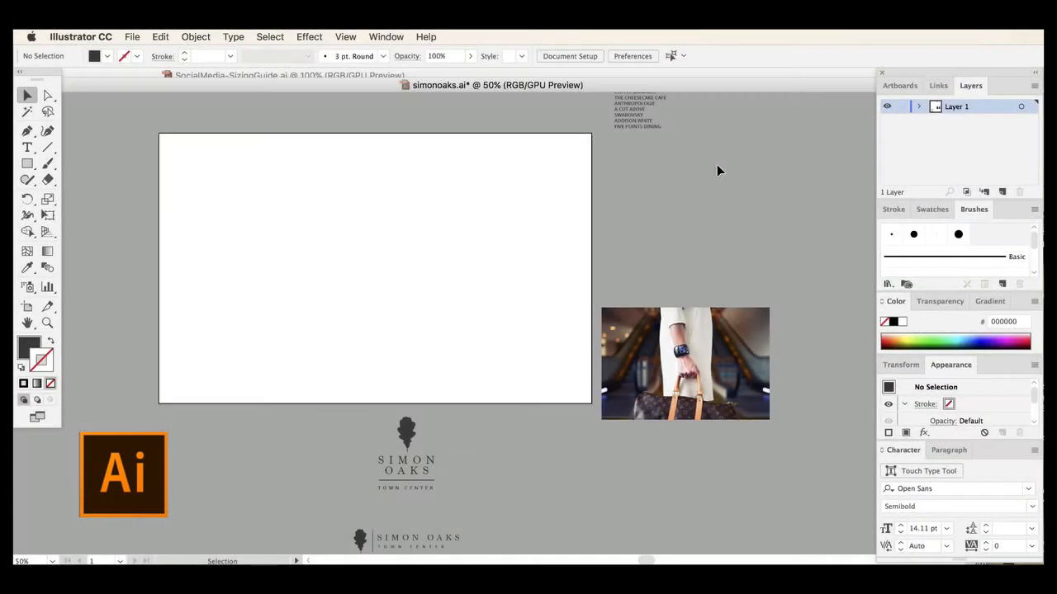
scroll(358, 485, down, 3)
drag(302, 279, 445, 469)
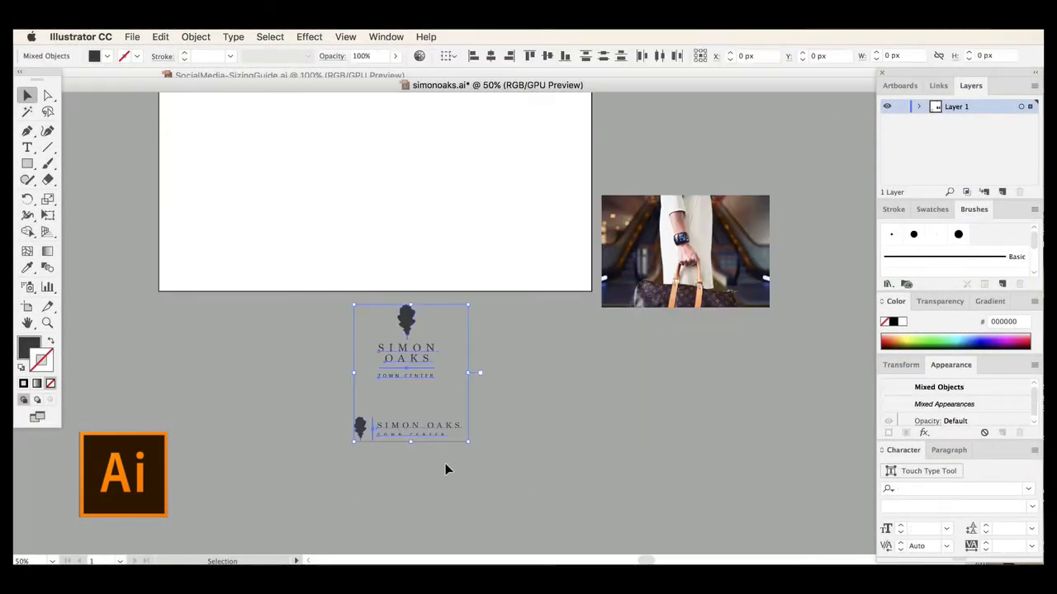
scroll(443, 465, up, 5)
drag(399, 502, 272, 285)
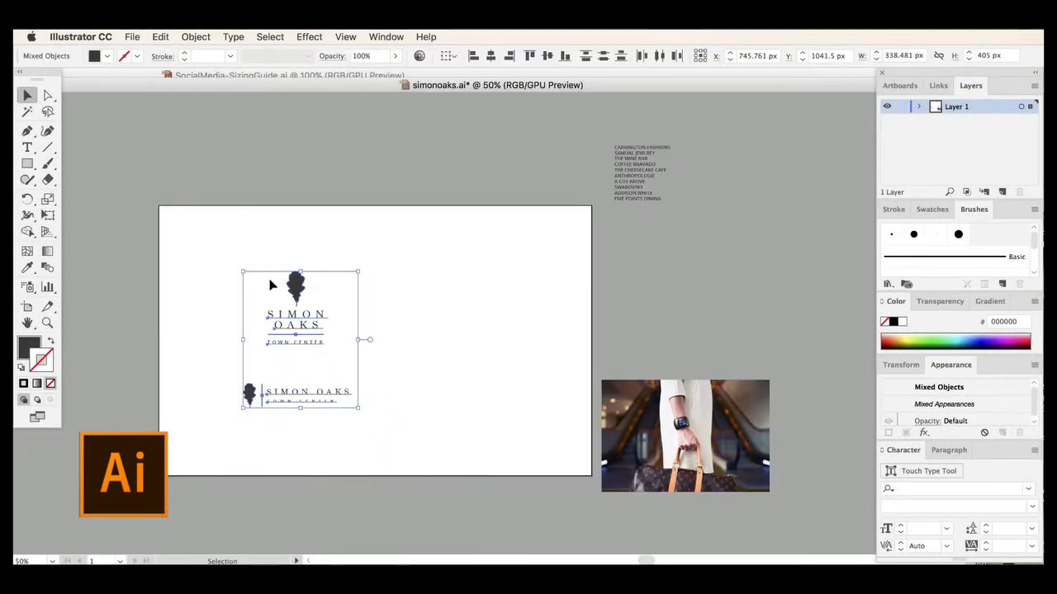
Place the horizontal Simon Oaks logo beside the vertical one on the artboard
click(229, 389)
drag(219, 366, 382, 429)
drag(327, 391, 478, 320)
click(493, 241)
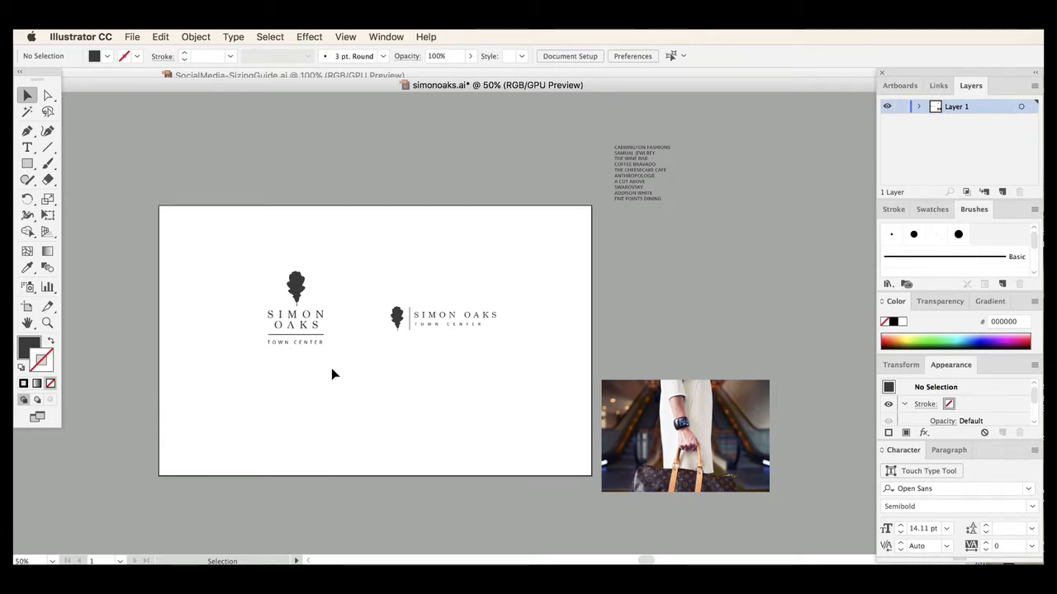
Try enlarging the vertical logo's oak icon and undo the change
click(295, 284)
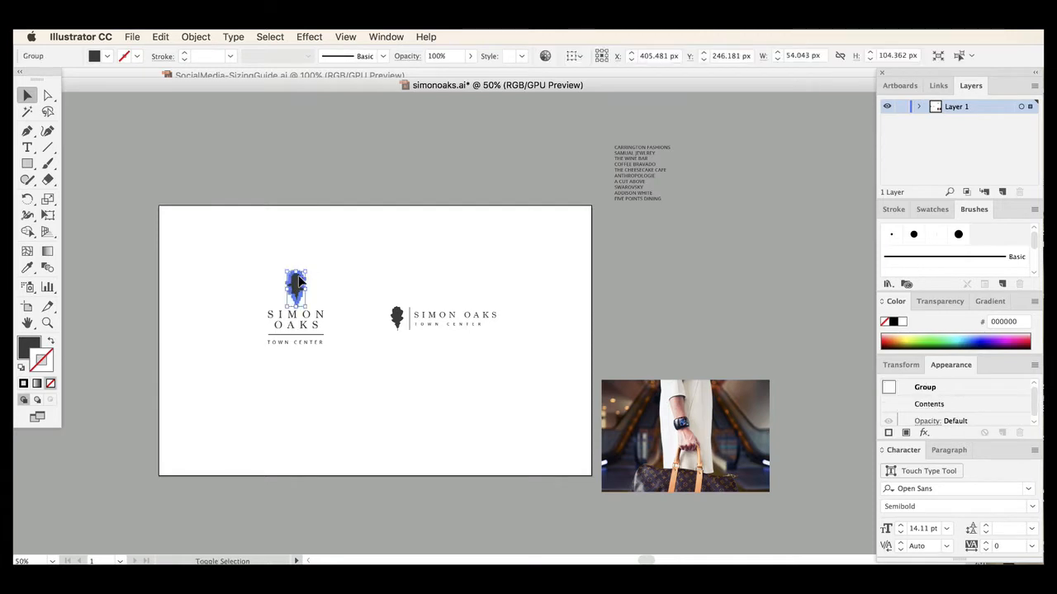
drag(304, 270, 394, 165)
click(431, 205)
key(super+z)
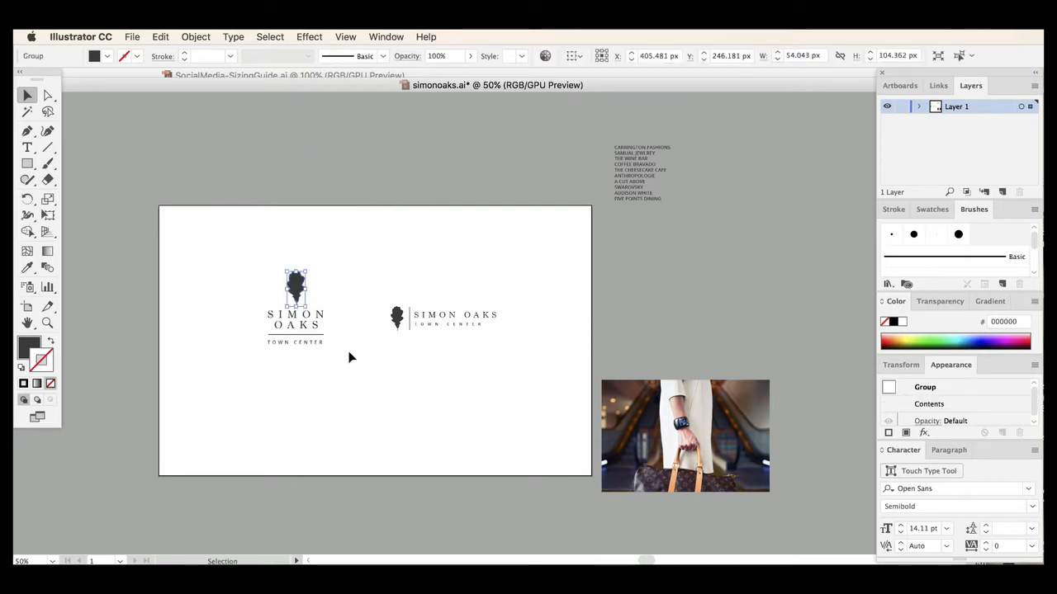
click(312, 418)
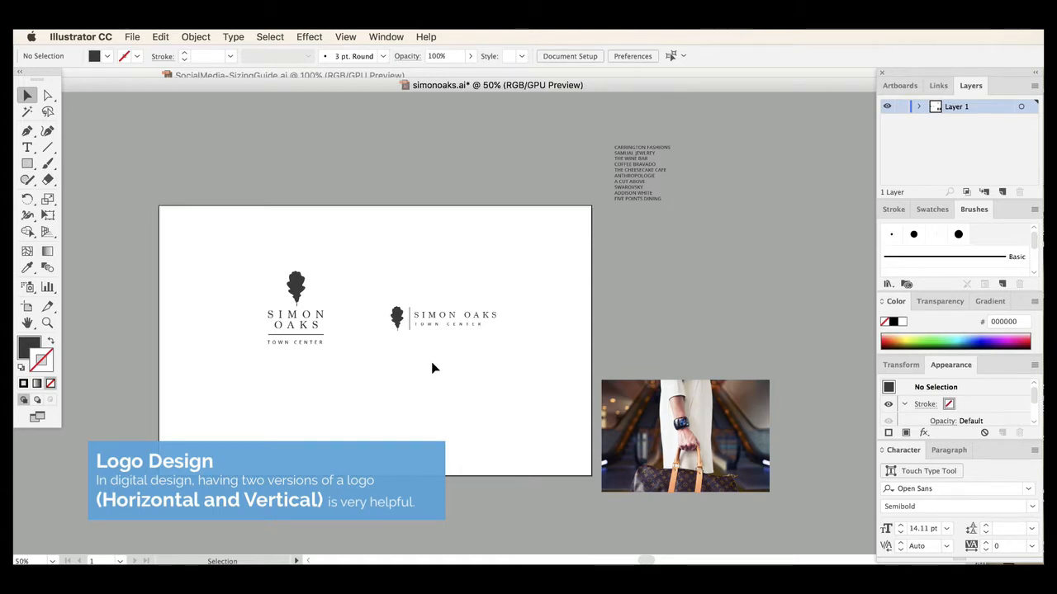
Gather both logos and the store list on the pasteboard beside the artboard, above the handbag photo
click(372, 284)
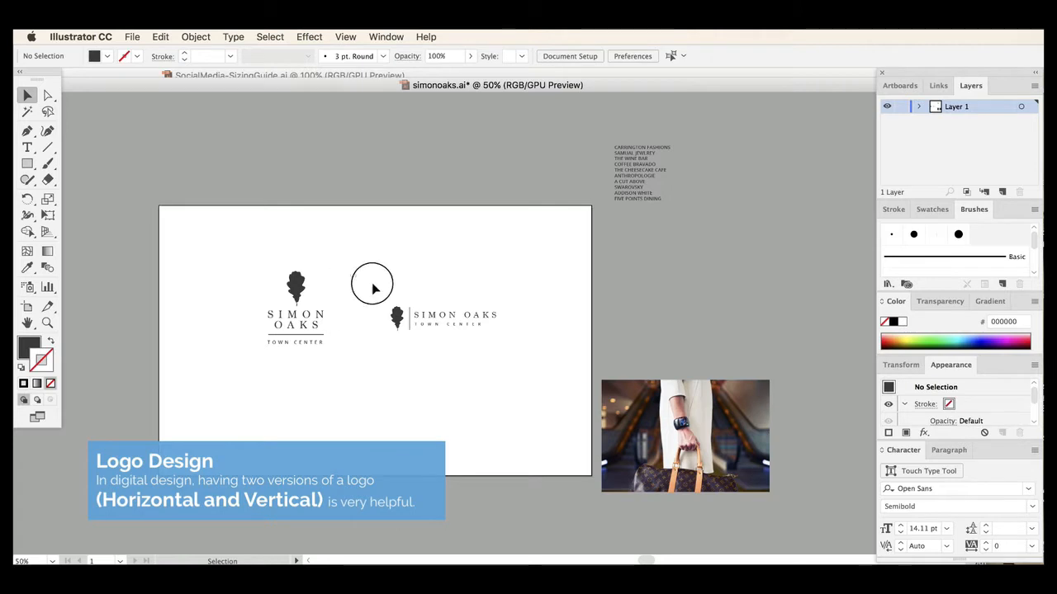
drag(373, 284, 559, 376)
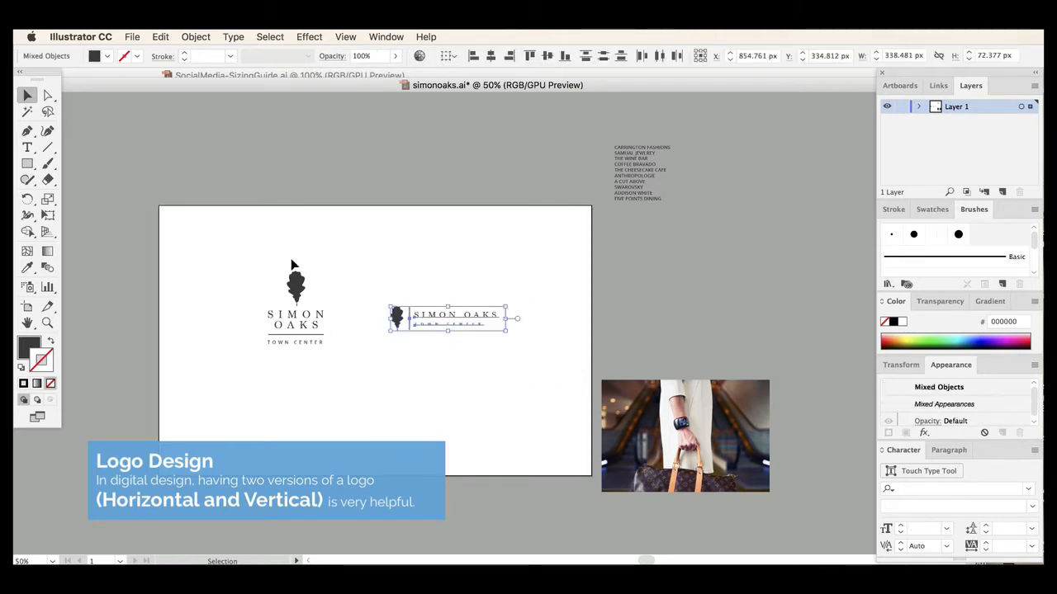
drag(200, 243, 519, 377)
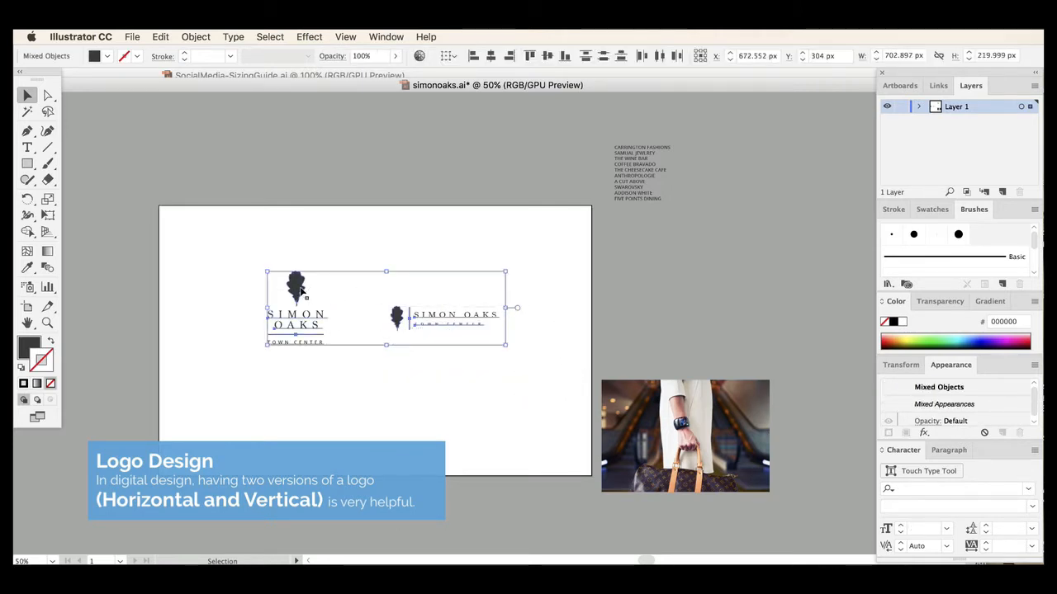
drag(318, 287, 761, 299)
click(750, 226)
click(764, 219)
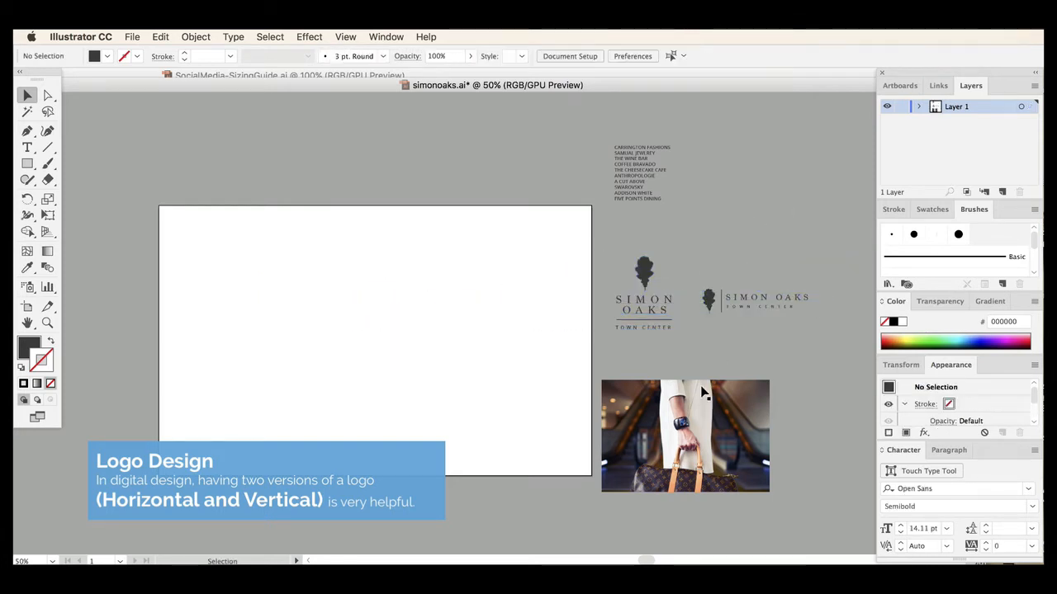
click(644, 272)
click(614, 269)
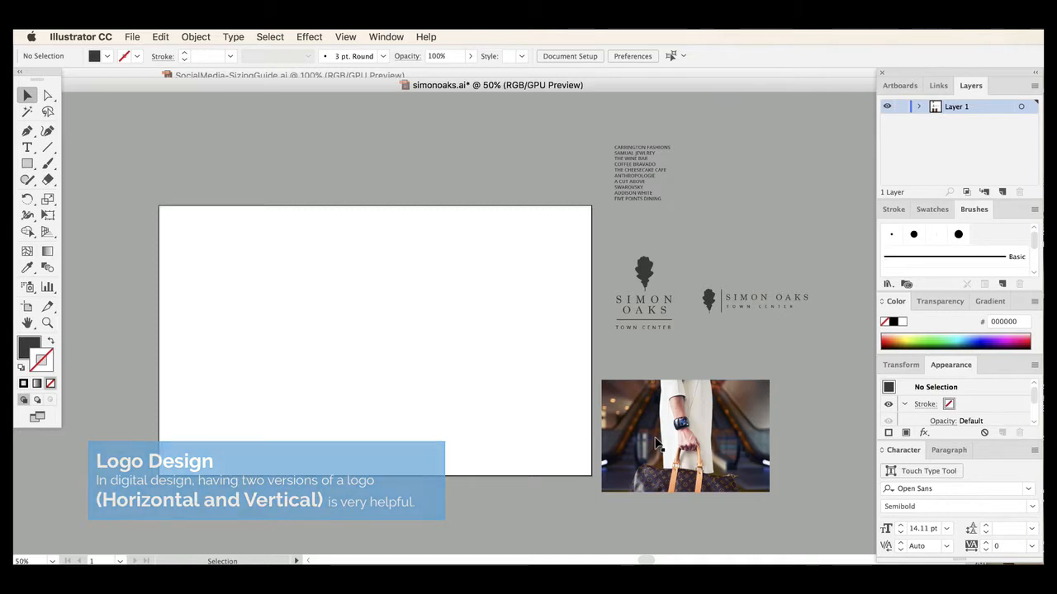
drag(642, 178, 629, 214)
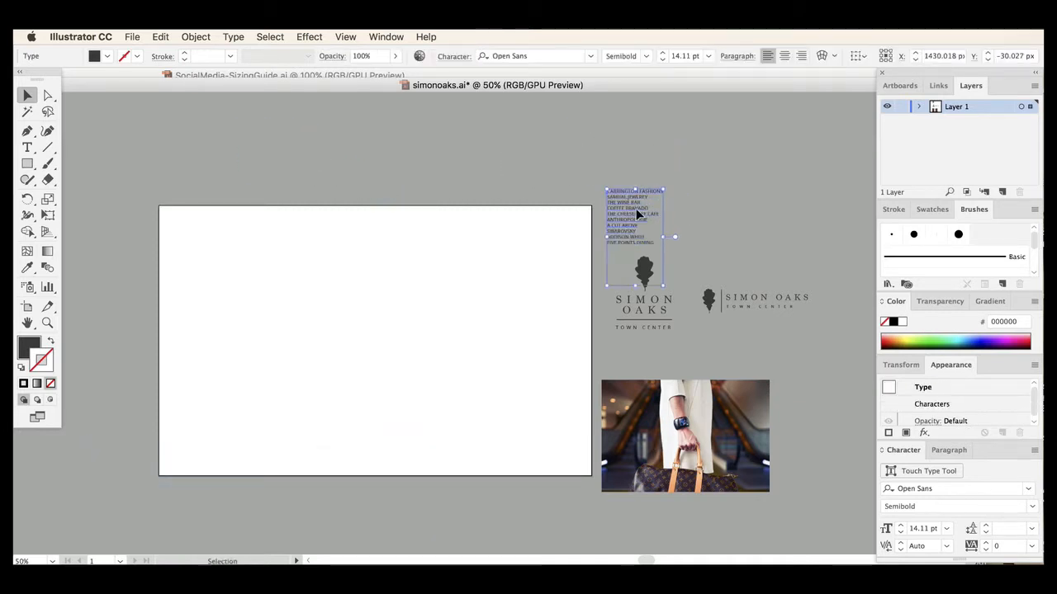
click(706, 211)
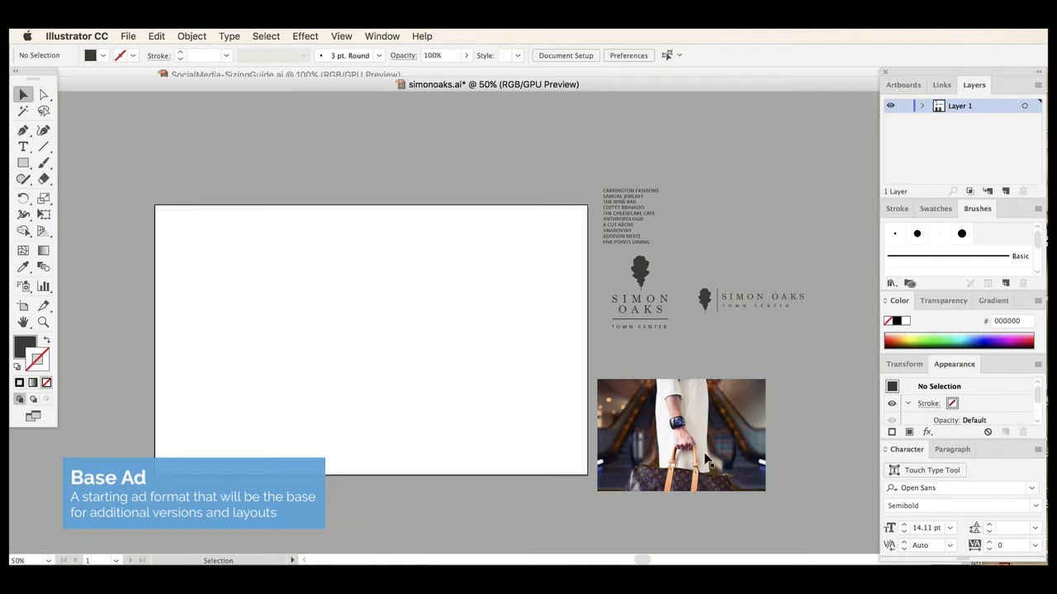
Place the handbag photo on the artboard and enlarge it to cover the whole artboard
drag(680, 450, 285, 297)
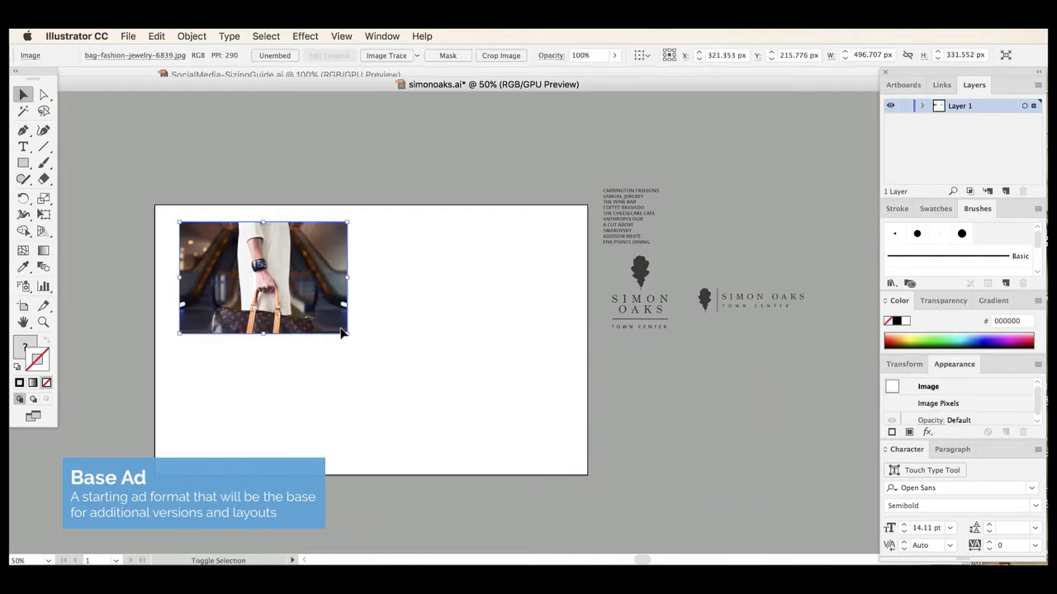
drag(348, 334, 625, 515)
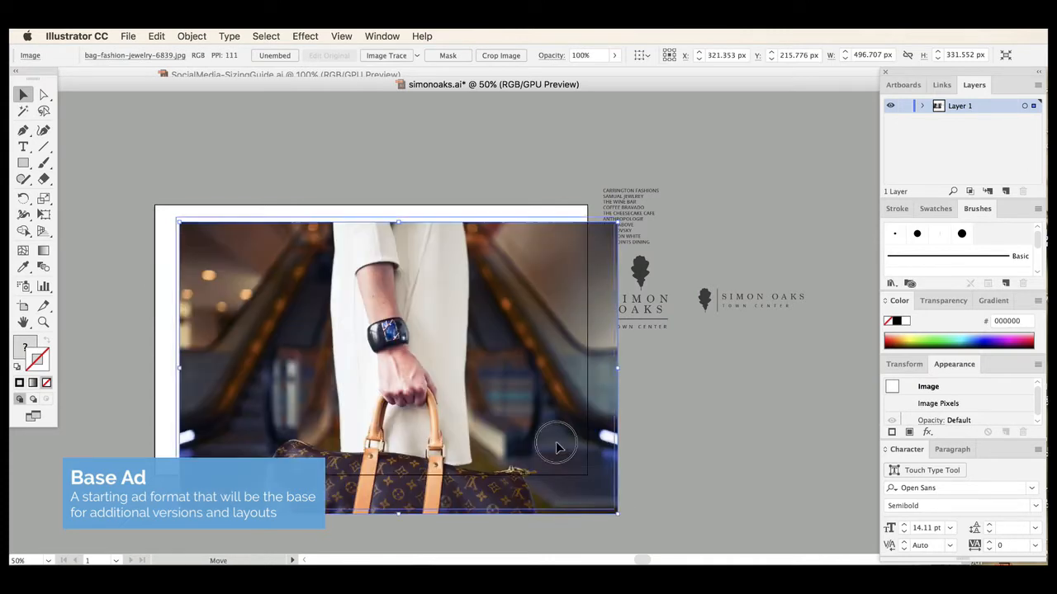
drag(556, 444, 513, 403)
click(698, 522)
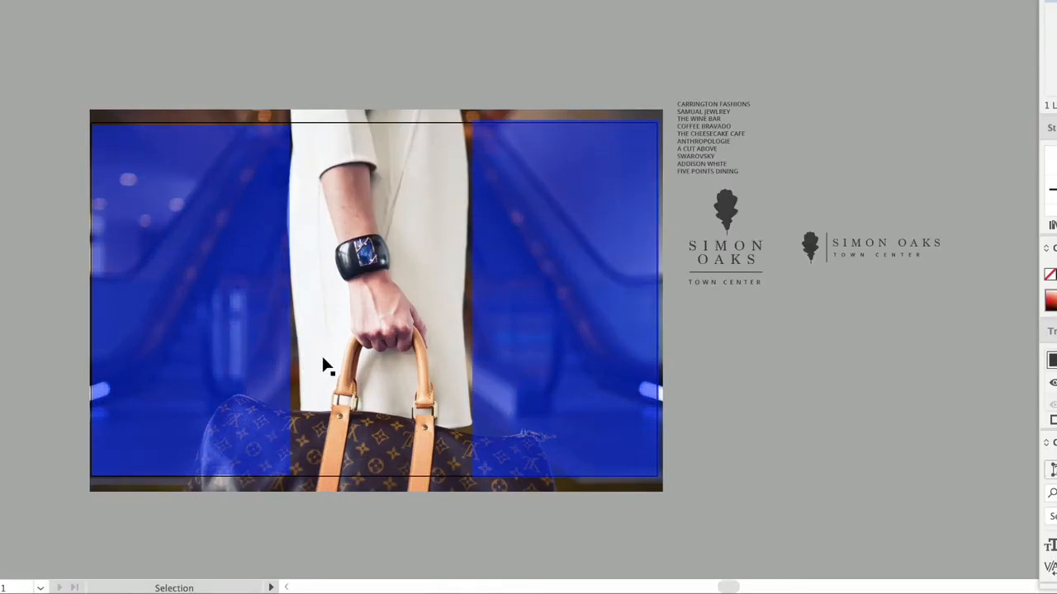
Scale the photo down to the artboard's height, about 1192 px wide, and shift it left to leave a blank right column
click(243, 249)
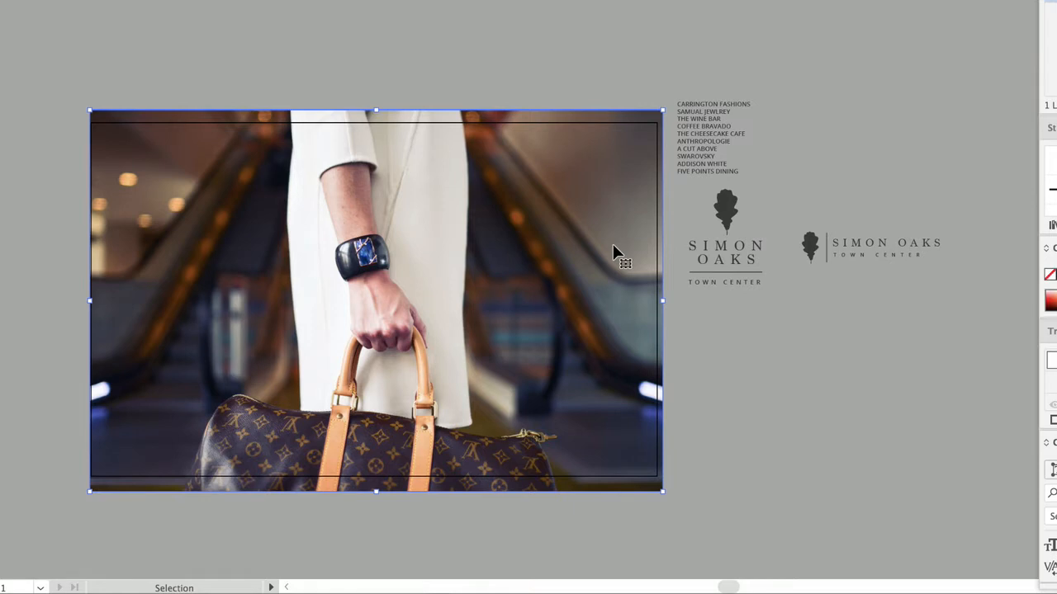
drag(662, 110, 640, 124)
drag(641, 497, 618, 484)
click(89, 50)
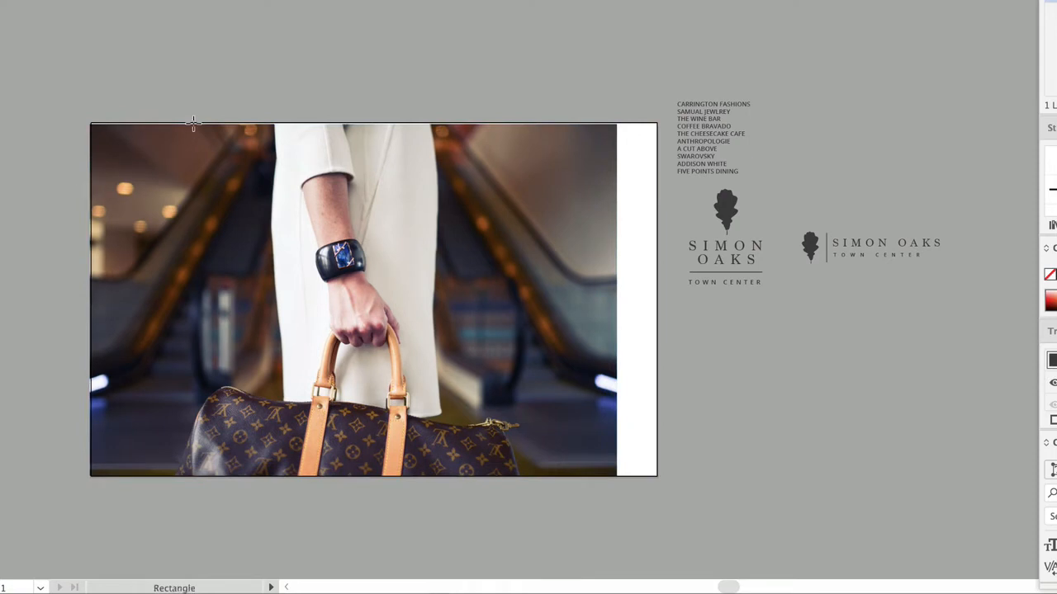
drag(516, 252, 470, 246)
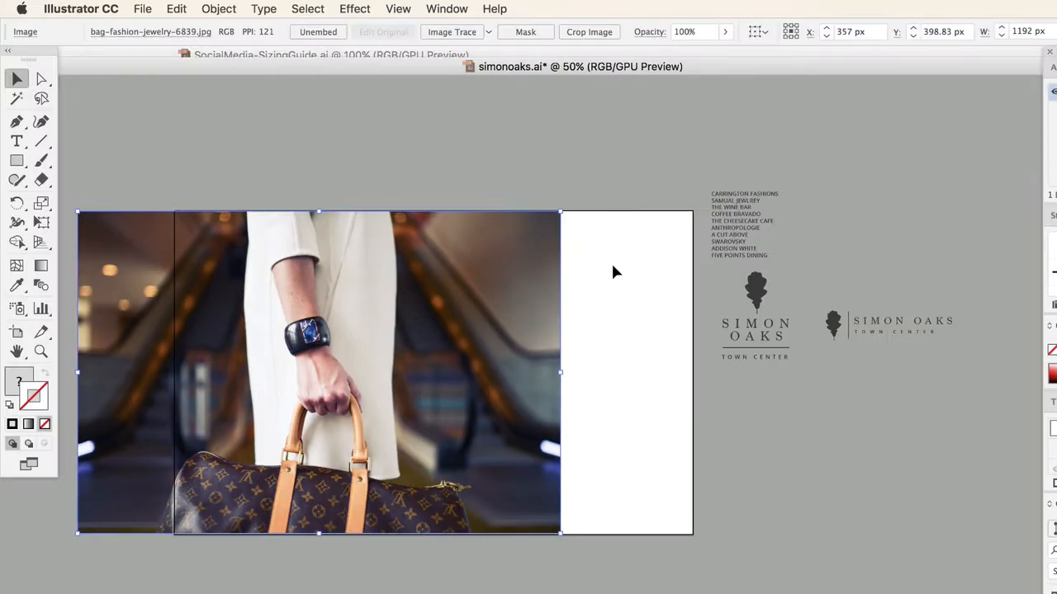
Move the store list further up above the logos and nudge the photo slightly more to the left
drag(724, 216, 721, 166)
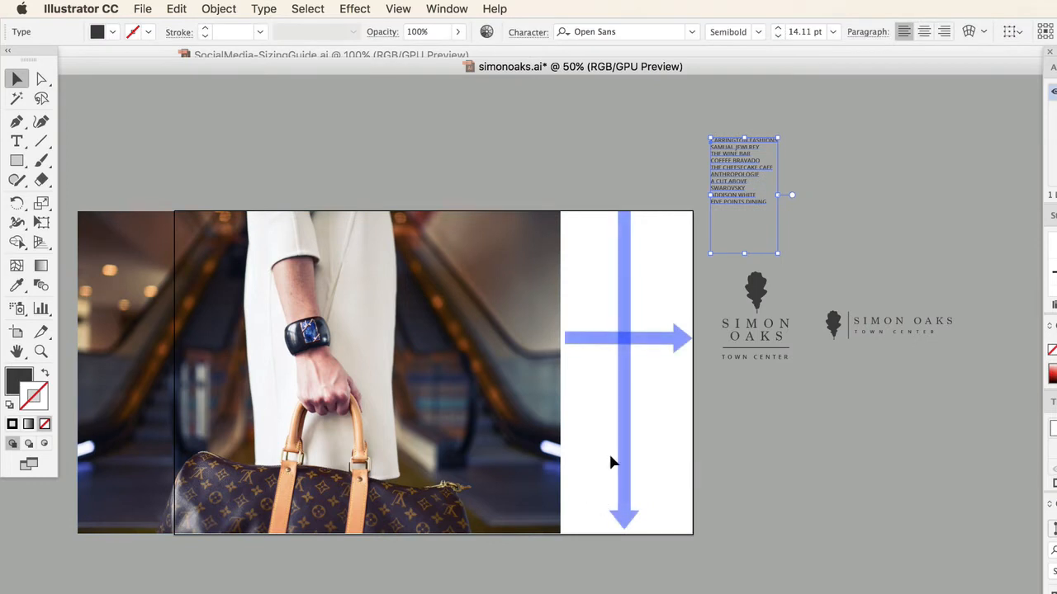
drag(542, 388, 532, 388)
click(617, 248)
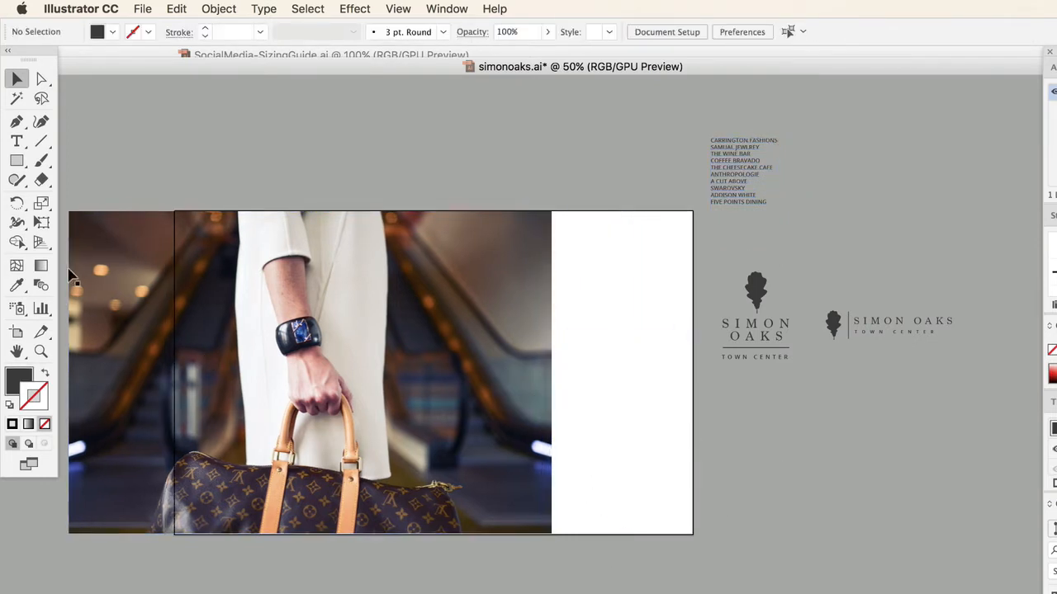
Draw a rectangle of about 934 × 810 px over the part of the photo that lies inside the artboard
click(122, 251)
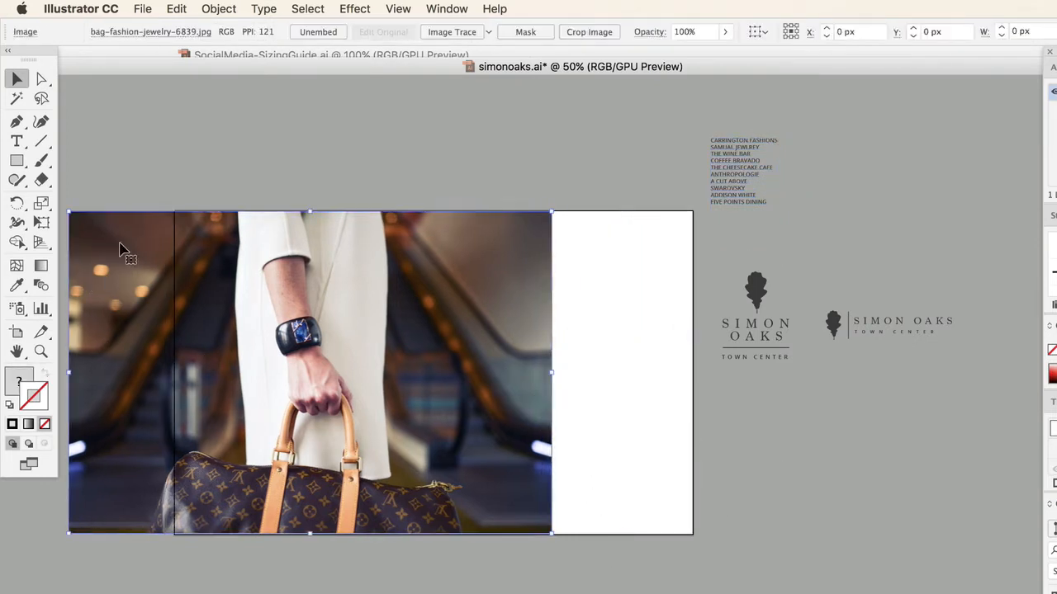
click(17, 161)
mouse_move(175, 210)
mouse_down()
mouse_move(384, 361)
mouse_move(562, 528)
mouse_move(551, 535)
mouse_up()
key(v)
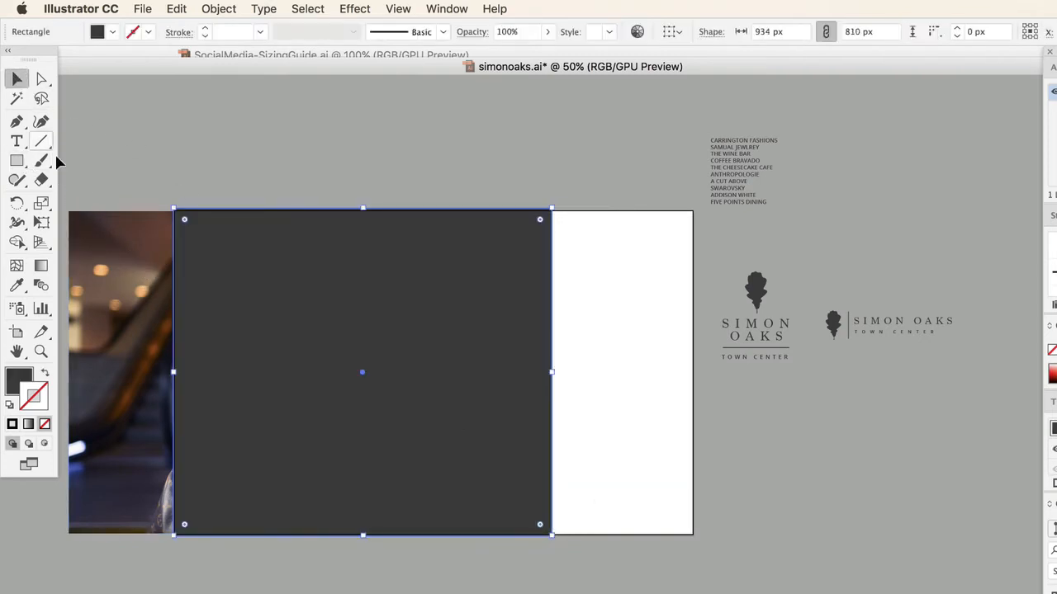
Clip the handbag photo to the rectangle with a clipping mask
shift+click(106, 265)
right_click(107, 266)
mouse_move(178, 404)
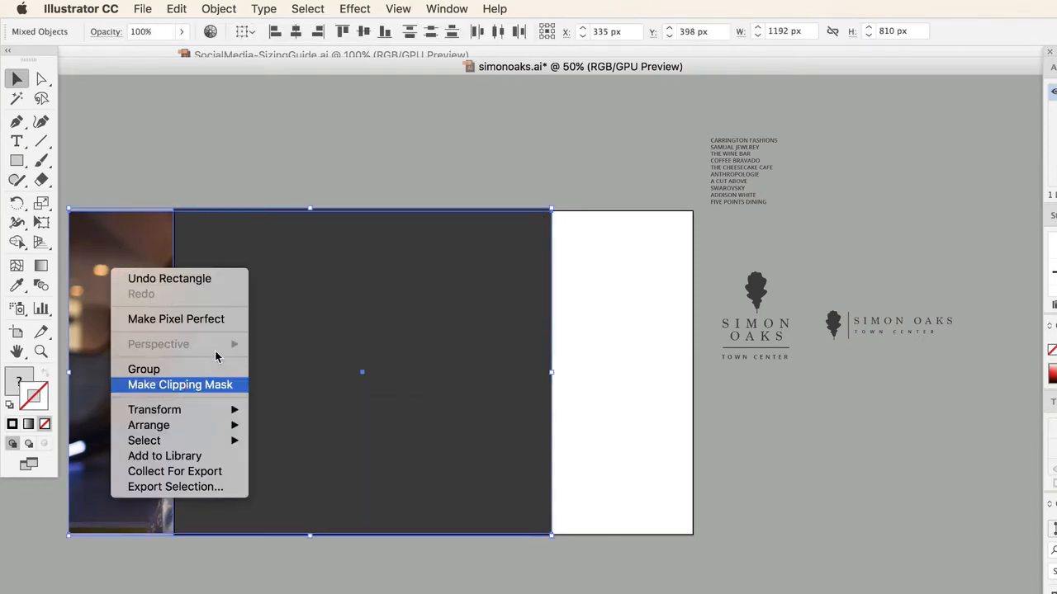
click(180, 384)
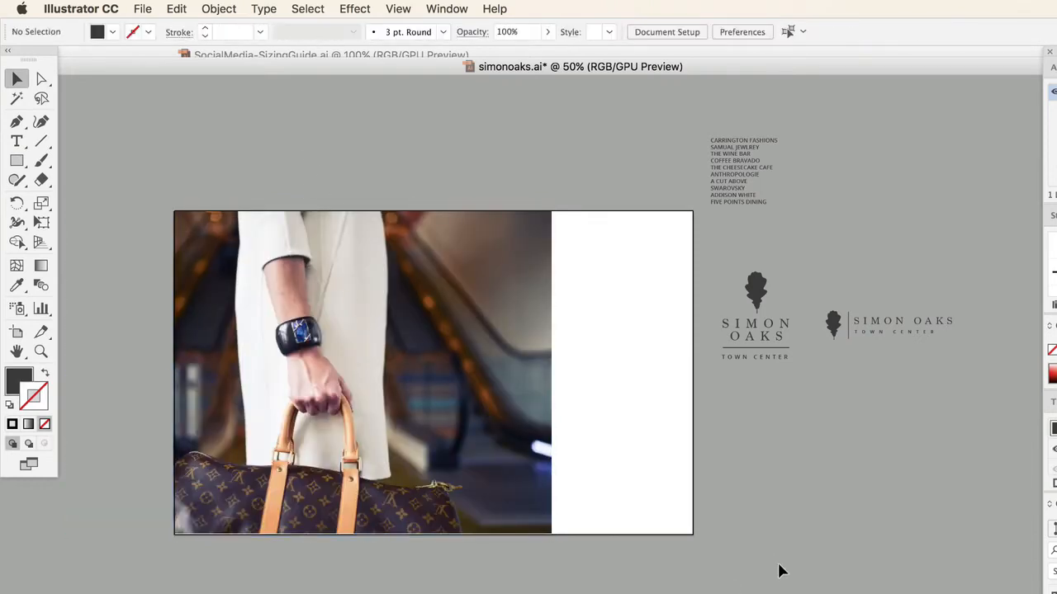
Enlarge the photo inside its clipping mask and reposition it so the bracelet, hand and handbag fill the frame
click(41, 78)
click(382, 390)
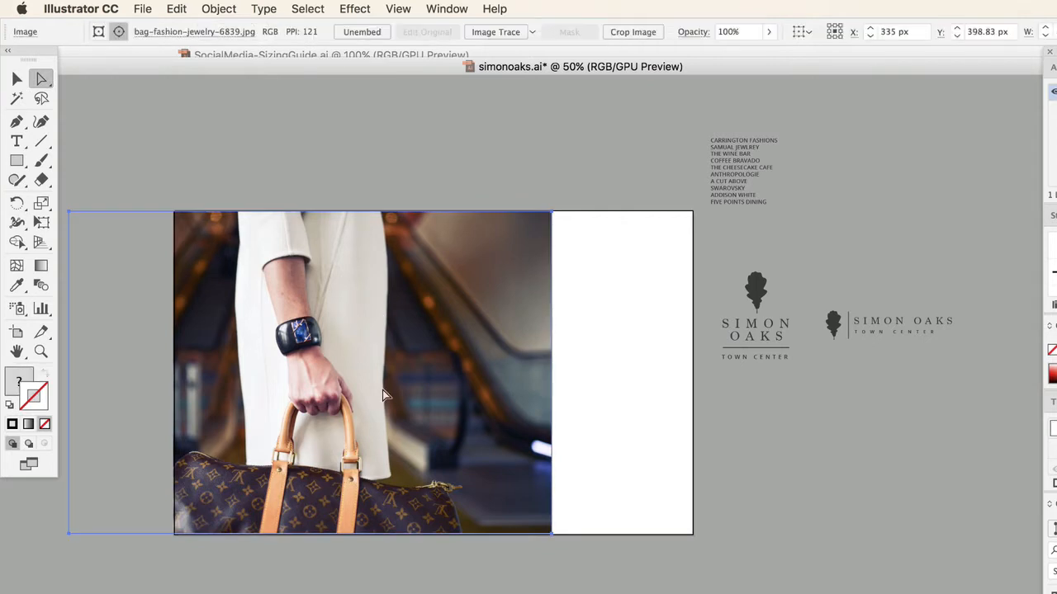
drag(382, 389, 419, 380)
key(v)
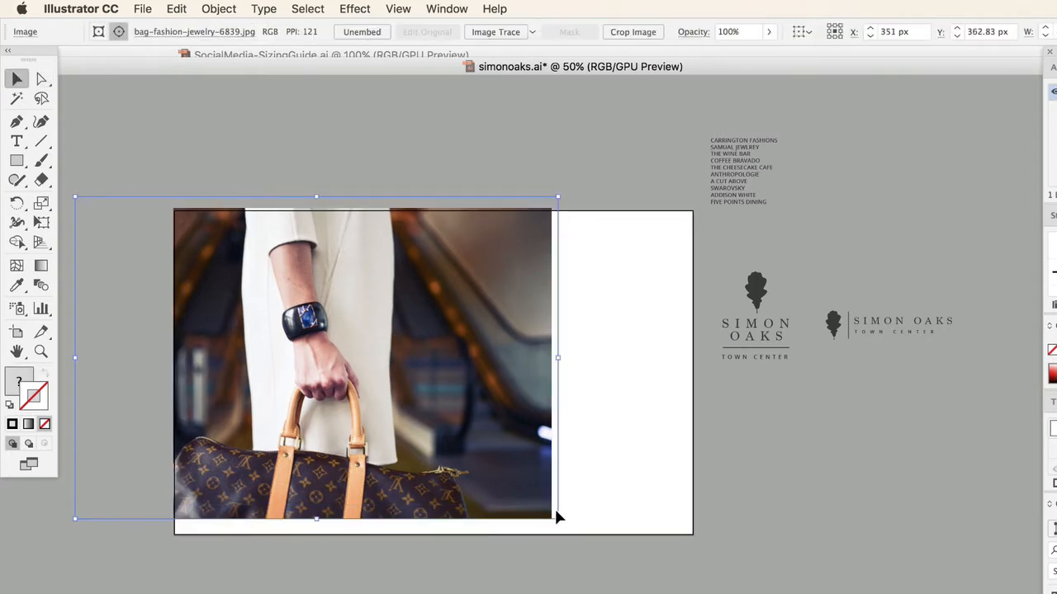
drag(558, 519, 636, 563)
drag(429, 436, 431, 397)
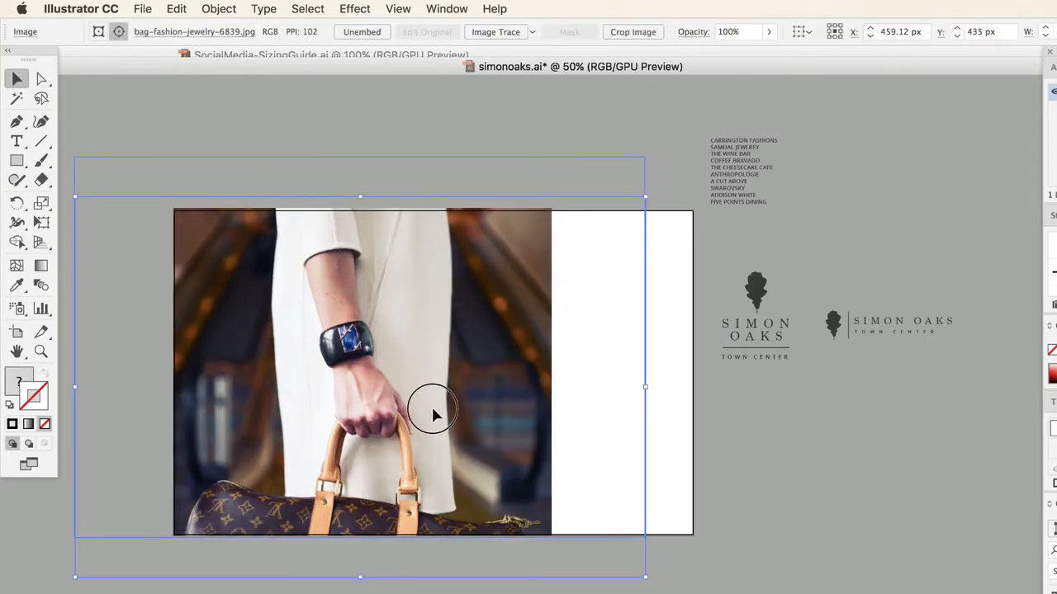
drag(428, 437, 434, 447)
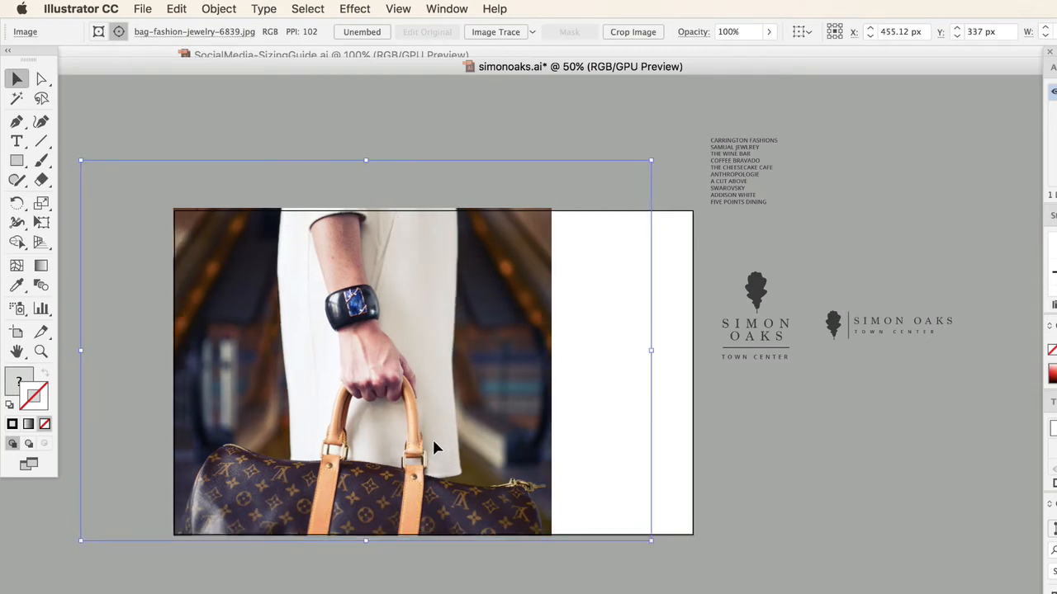
click(386, 200)
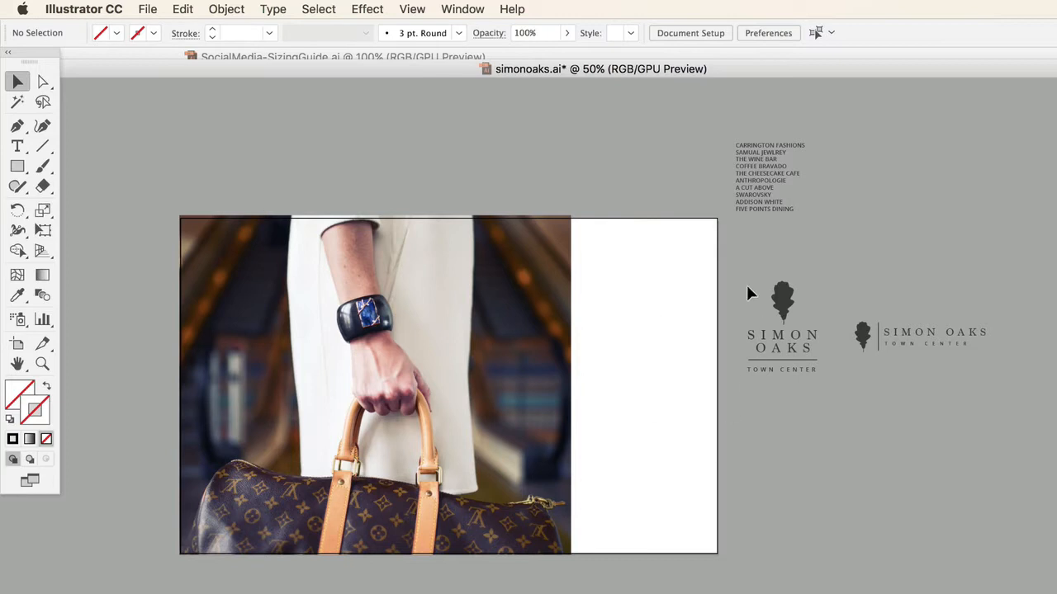
Place the stacked logo low in the blank right column and the store list above it, enlarged to about 23.72 pt
drag(746, 293, 799, 402)
drag(799, 296, 652, 454)
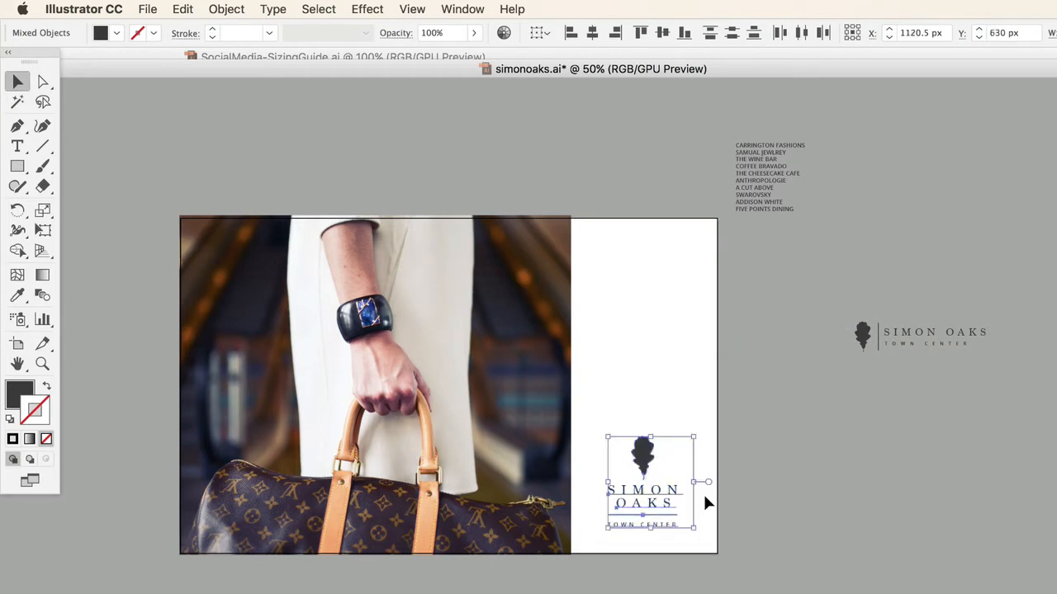
click(778, 515)
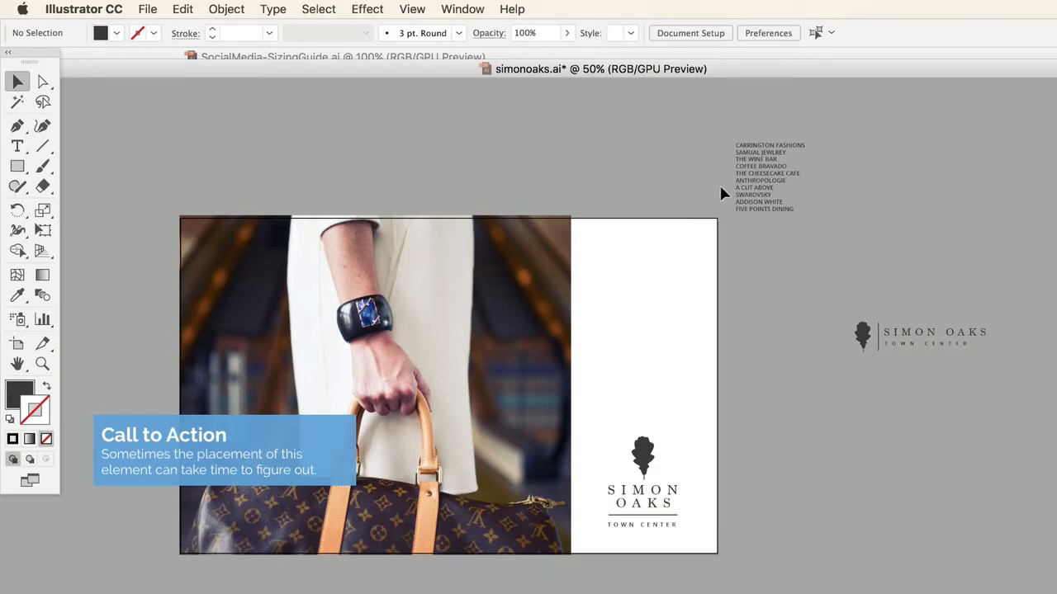
drag(768, 176, 712, 251)
drag(668, 277, 662, 288)
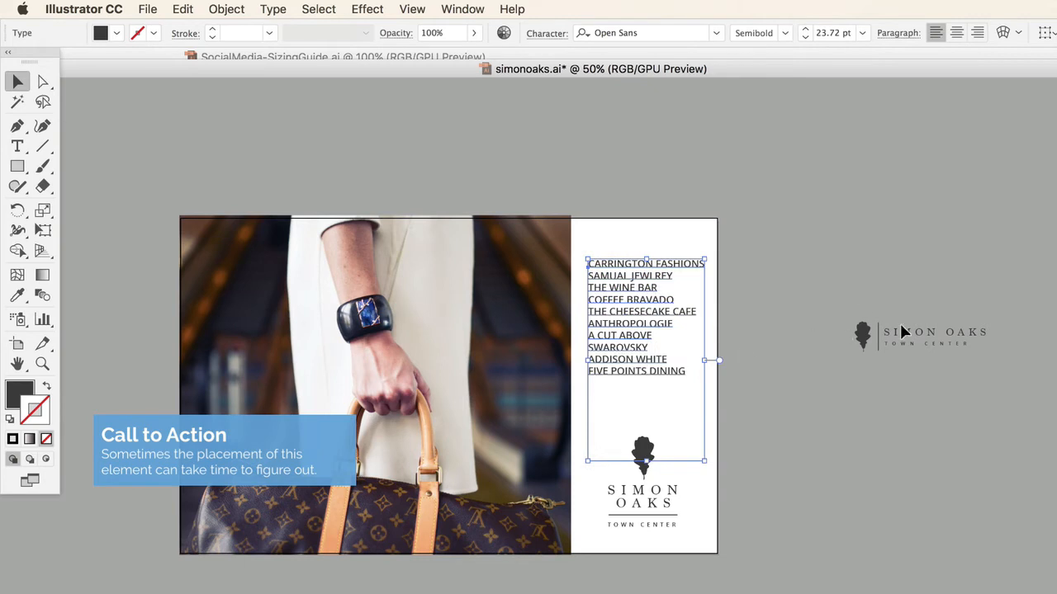
Duplicate the horizontal logo's SIMON OAKS TOWN CENTER text and place the enlarged copy above the artboard
drag(935, 364, 917, 332)
key(super+c)
key(super+v)
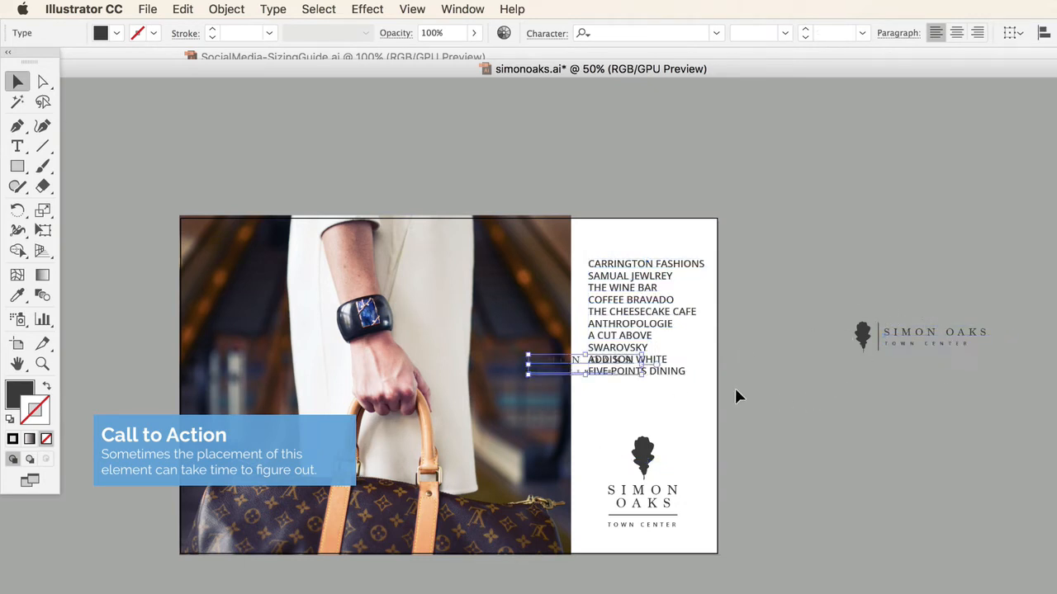
drag(643, 355, 839, 321)
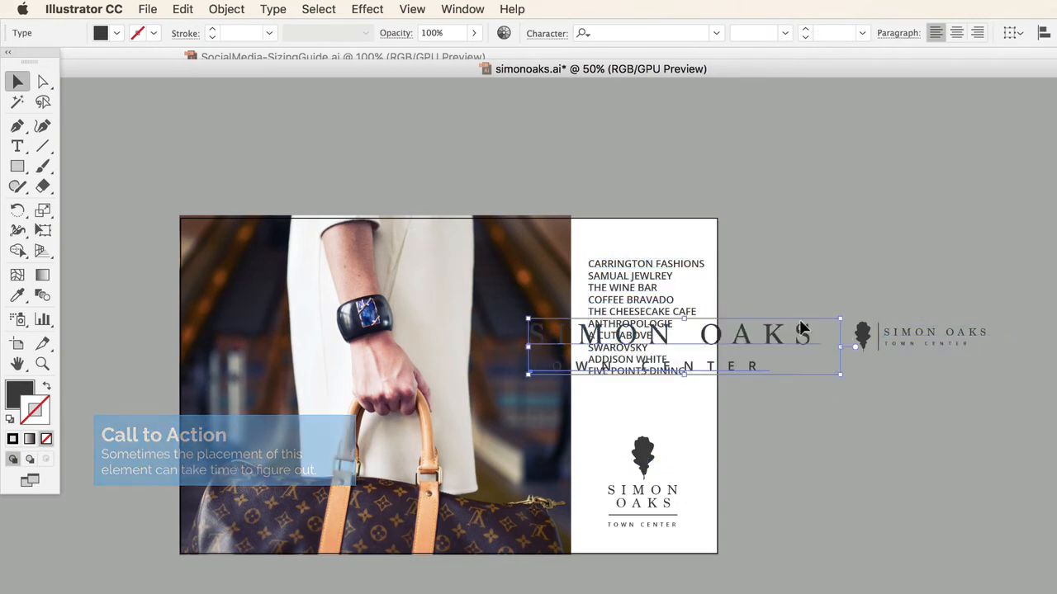
drag(769, 333, 816, 151)
click(859, 215)
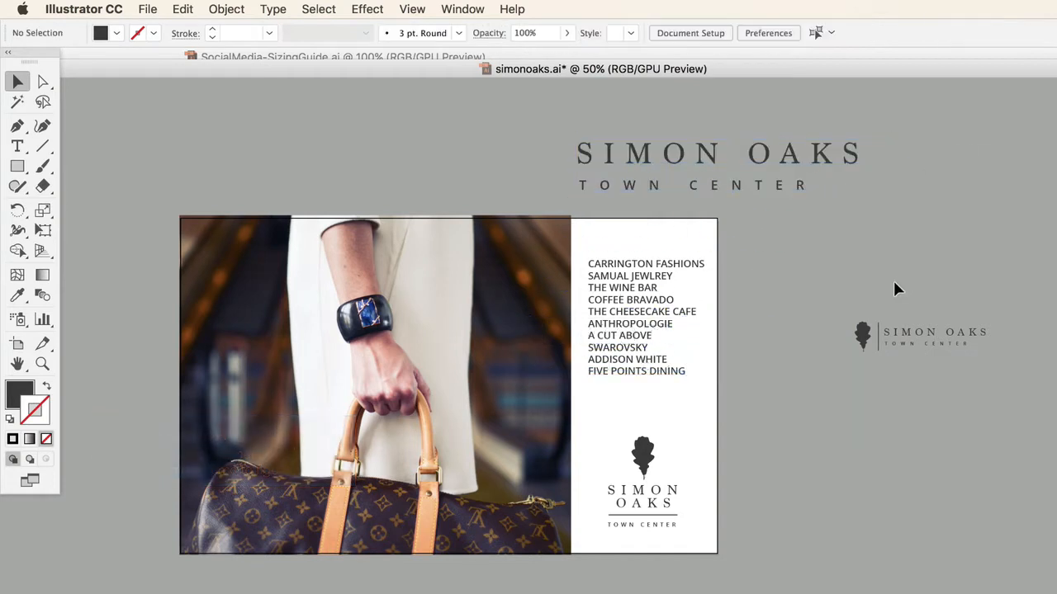
Apply the text formatting of the enlarged TOWN CENTER line to the store list with the Eyedropper
click(639, 322)
click(18, 296)
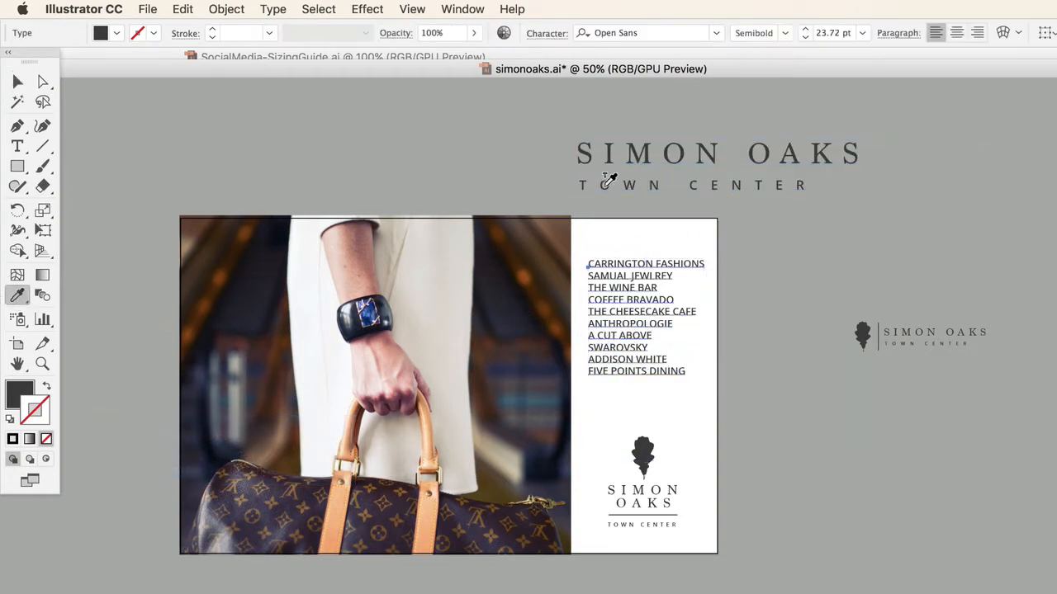
click(651, 187)
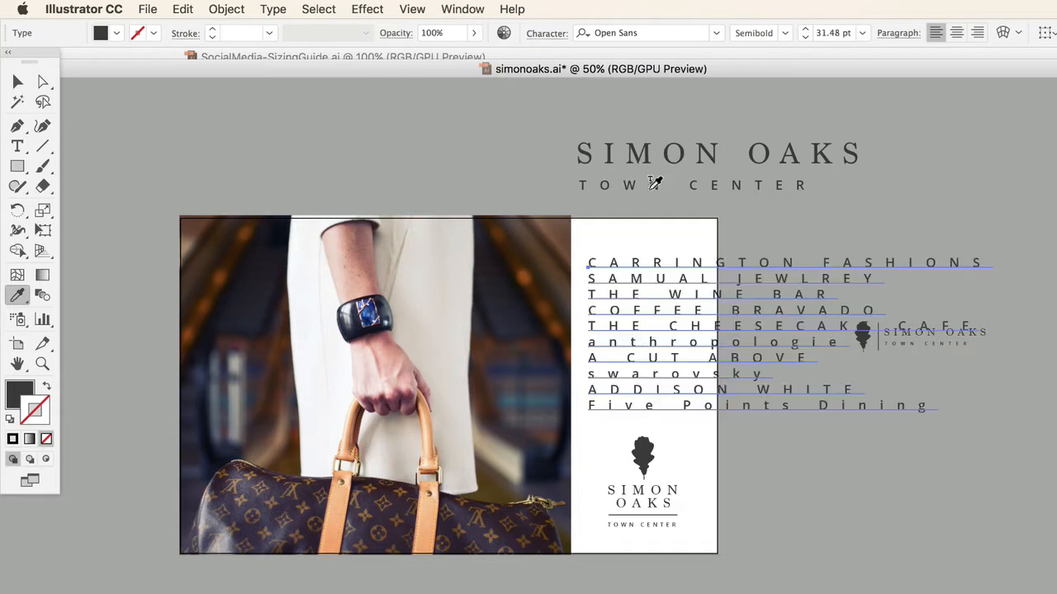
Set the store list's tracking to 0
click(17, 82)
click(546, 34)
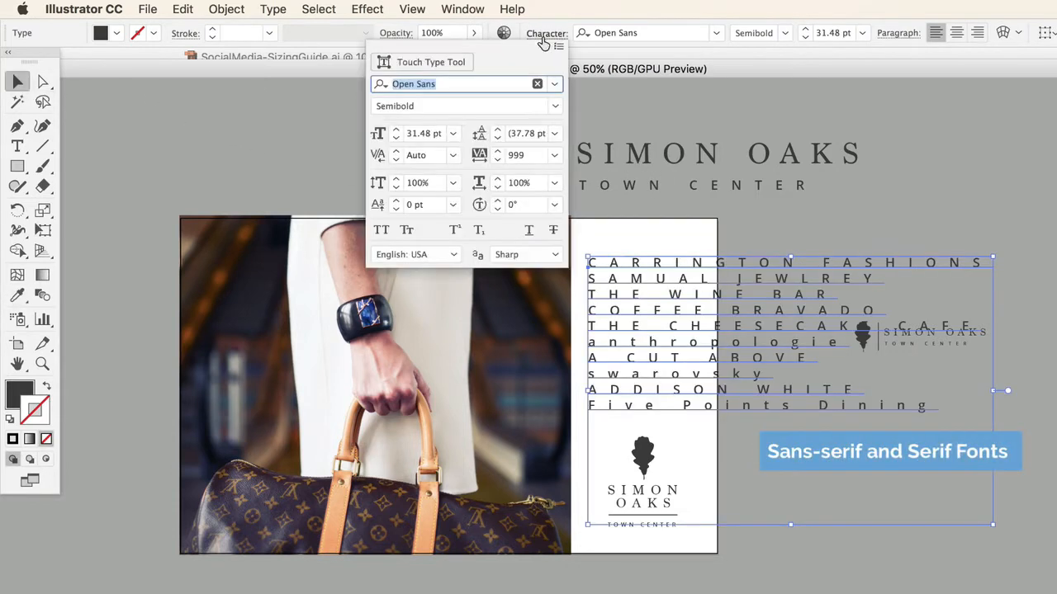
click(555, 156)
click(573, 289)
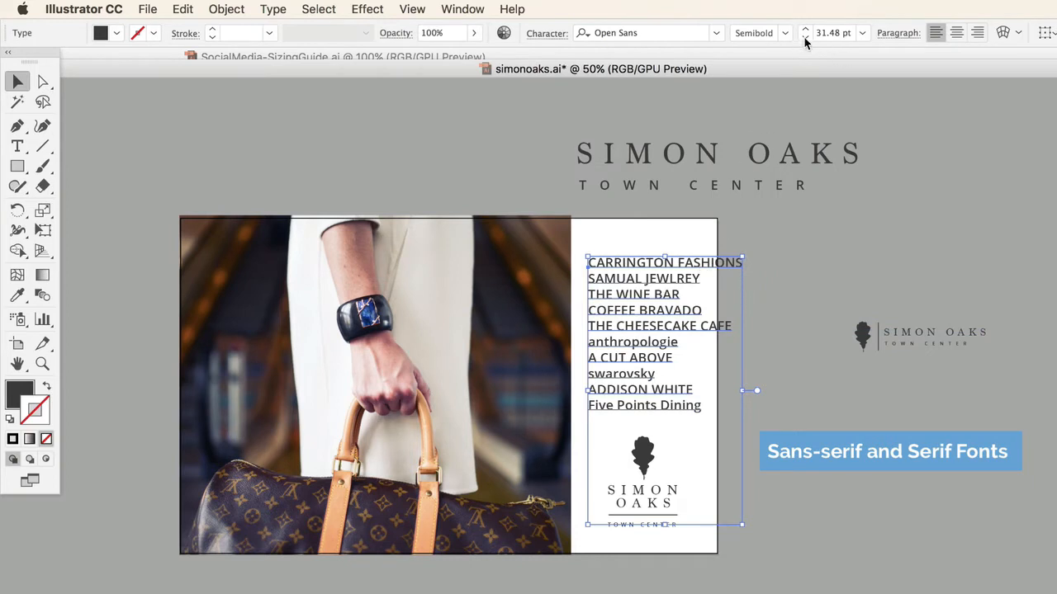
Format the whole store list as All Caps
click(546, 34)
click(558, 46)
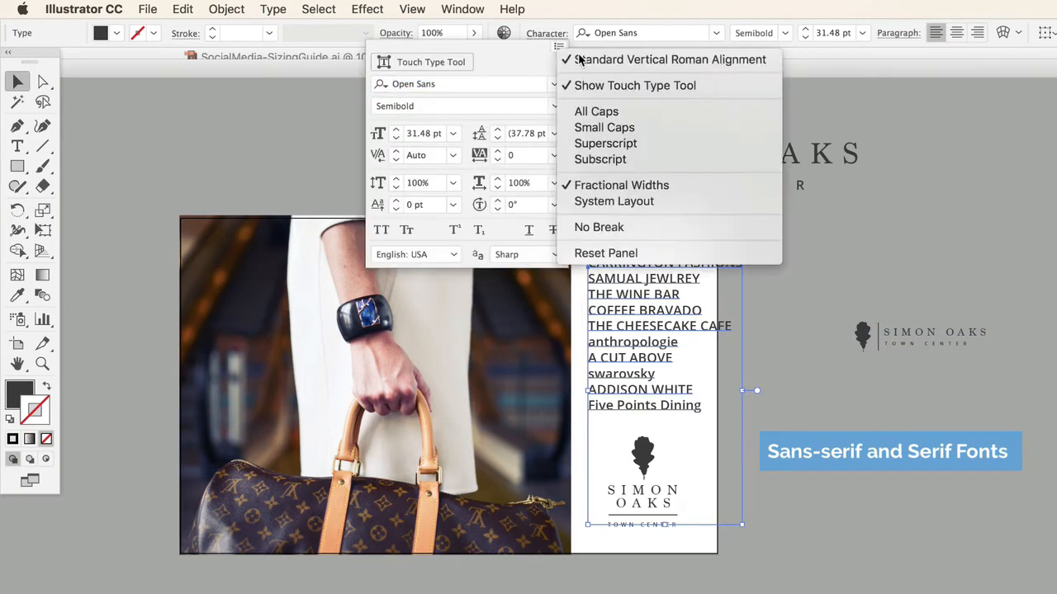
click(608, 116)
click(785, 35)
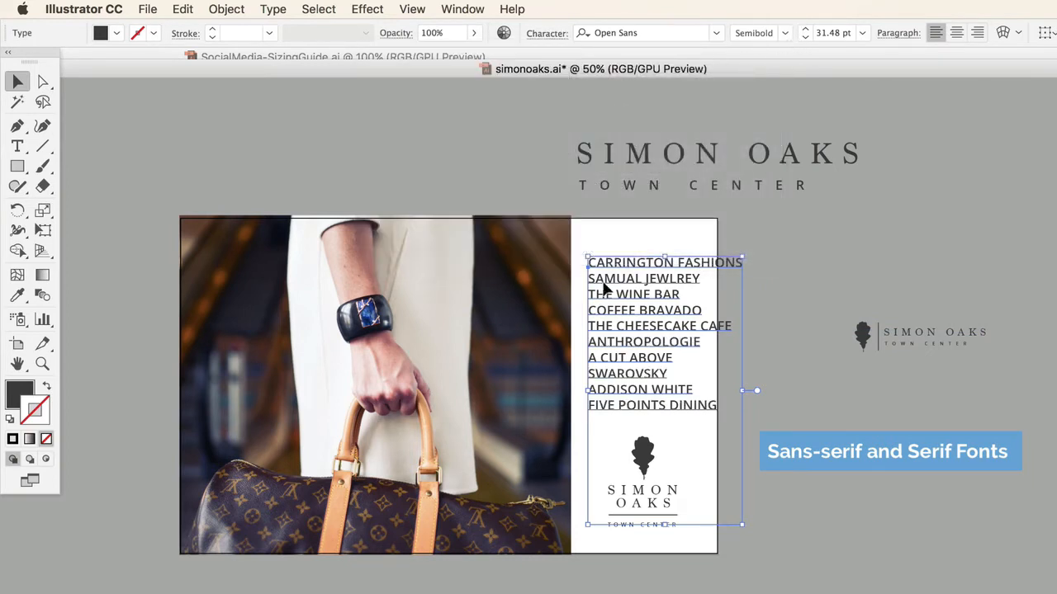
Reduce the store list's font size to 21 pt
click(806, 37)
click(806, 37)
click(806, 38)
click(806, 37)
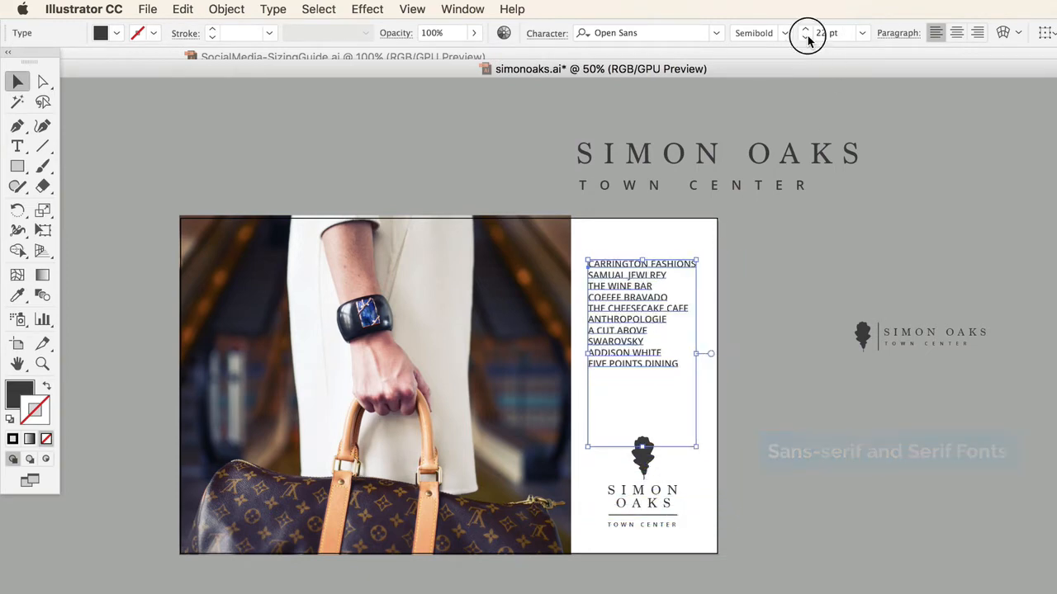
click(806, 37)
Increase the store list's leading beyond 40 pt so its lines spread down towards the stacked logo
click(546, 33)
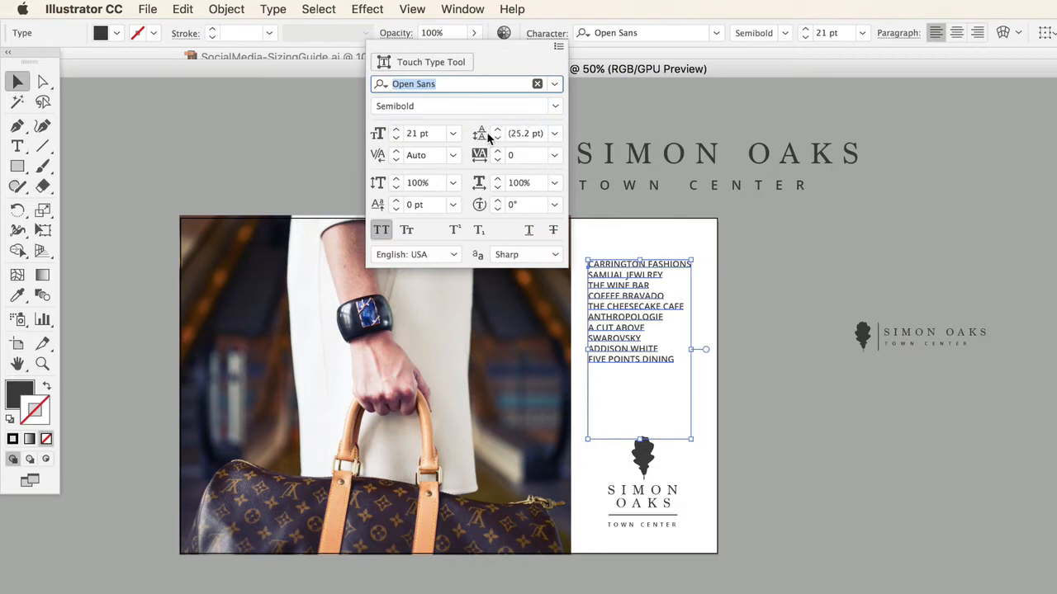
click(499, 131)
click(499, 130)
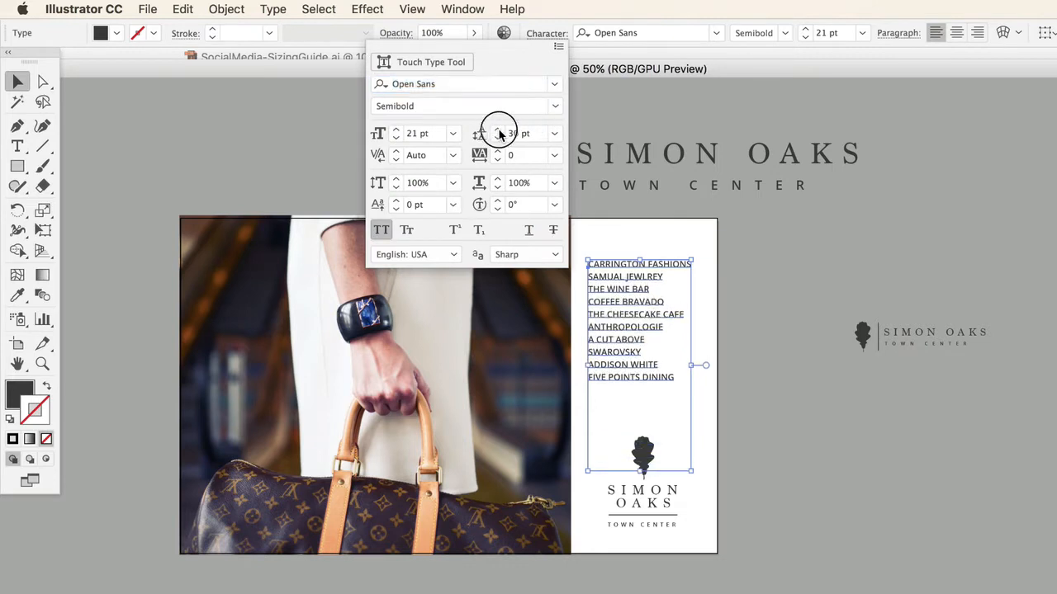
click(499, 131)
click(499, 130)
click(499, 131)
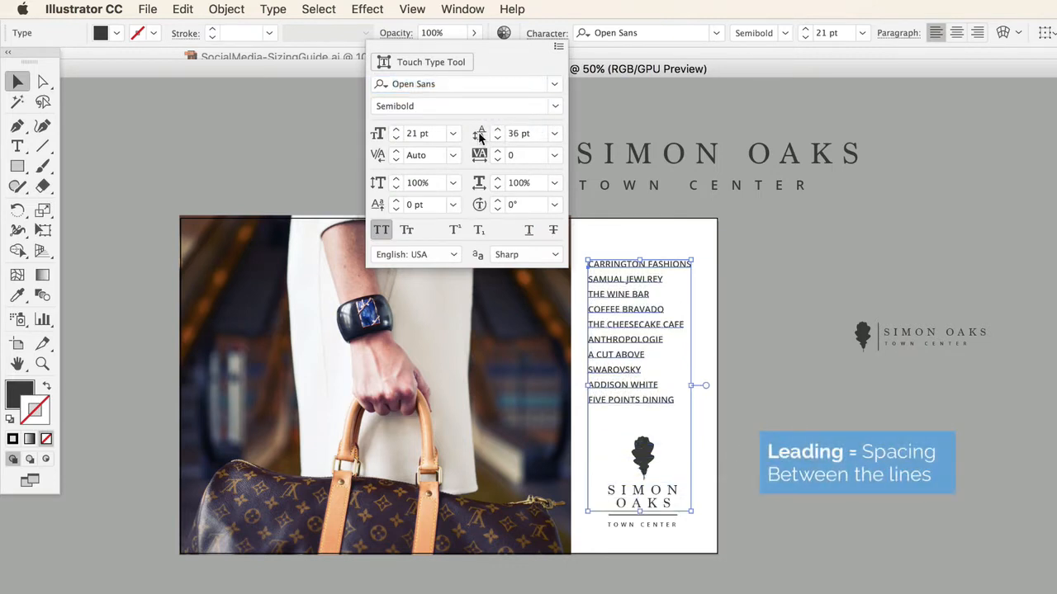
click(498, 131)
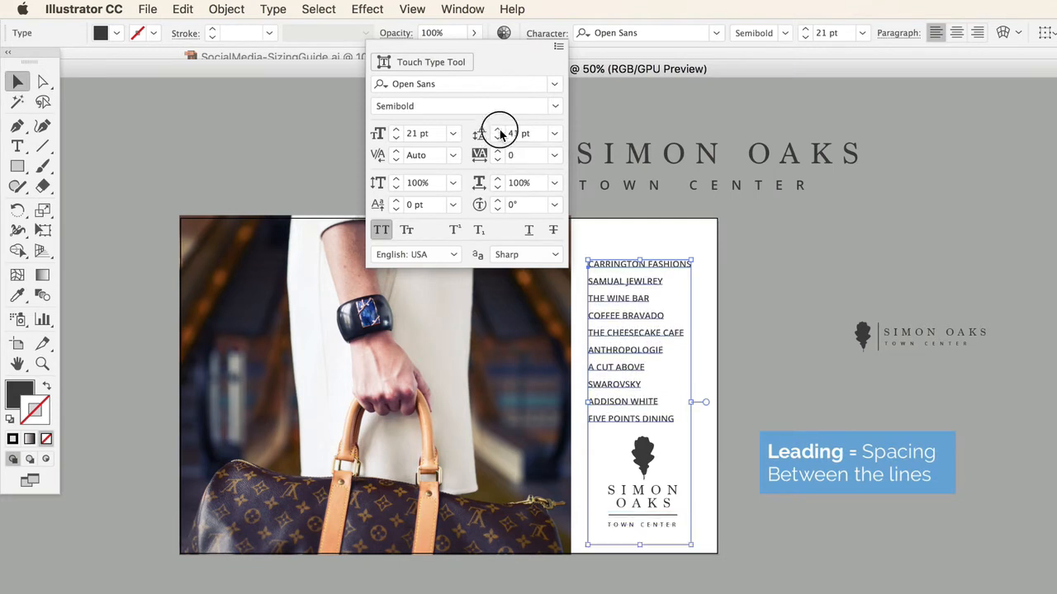
click(740, 266)
Centre-align the store list and position it in the white column just above the stacked logo
drag(653, 262, 653, 243)
click(632, 266)
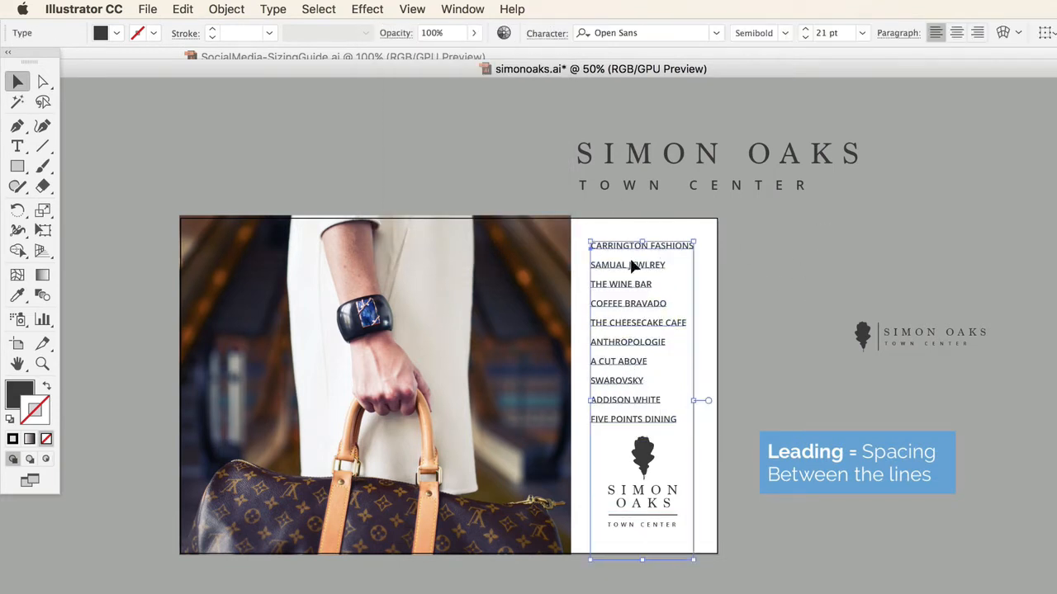
click(956, 33)
click(844, 201)
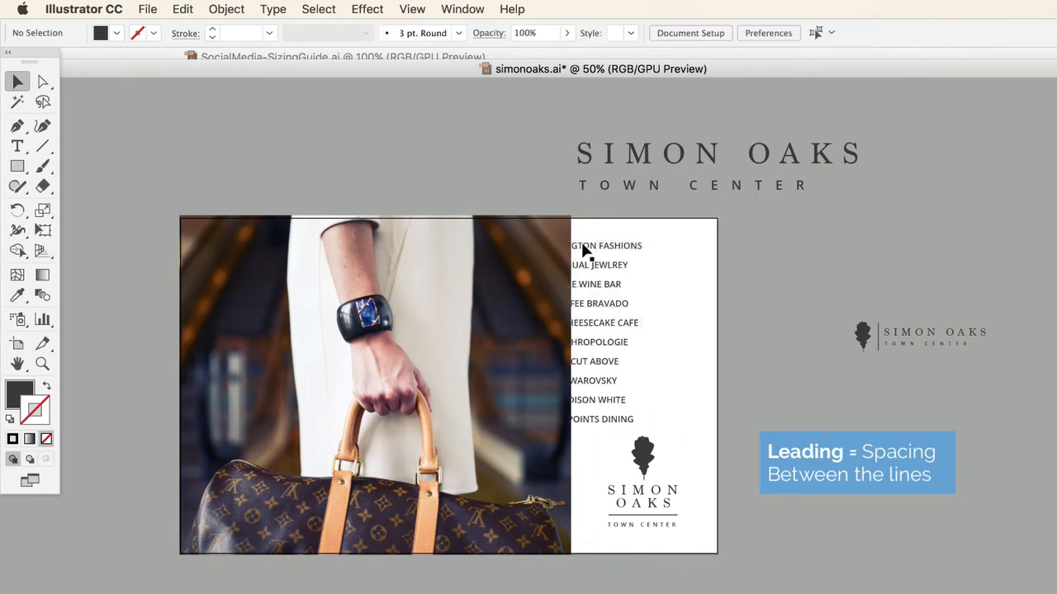
drag(585, 247, 640, 246)
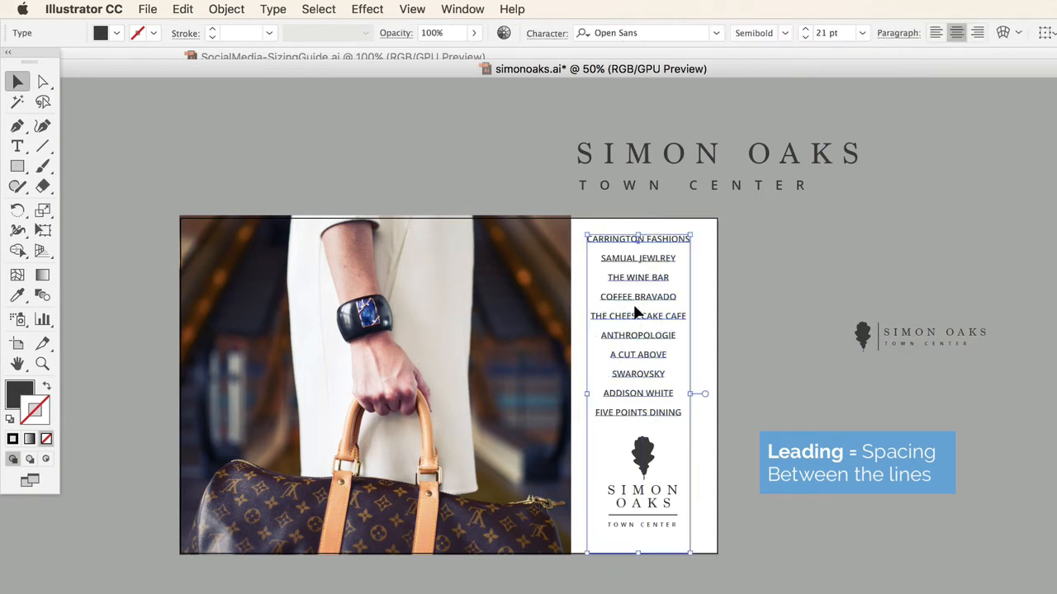
Try the Regular font weight on the store list
double_click(673, 410)
key(super+a)
click(784, 33)
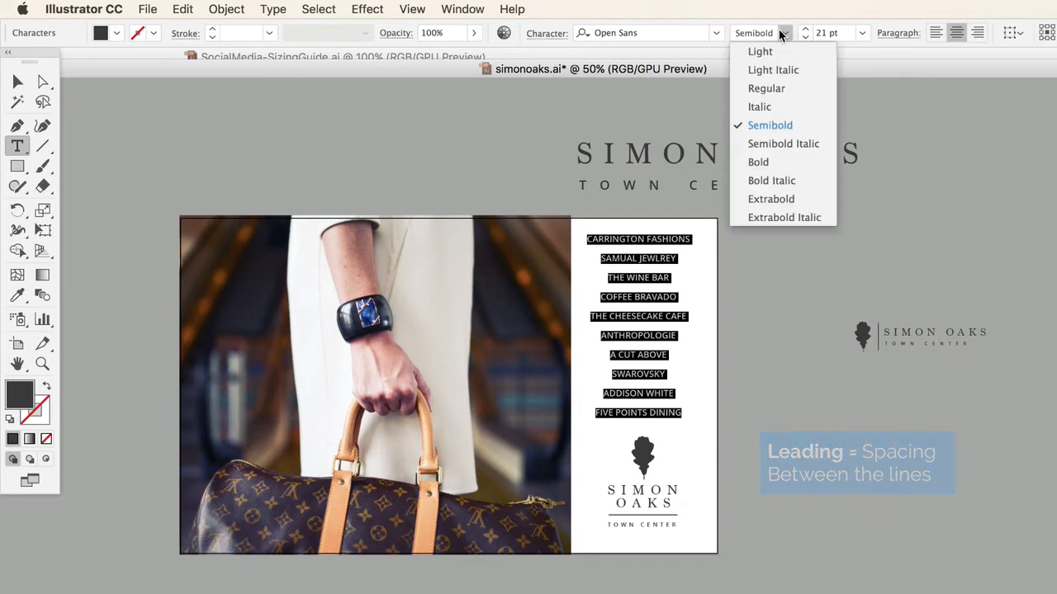
click(776, 88)
key(shift+super+a)
click(18, 83)
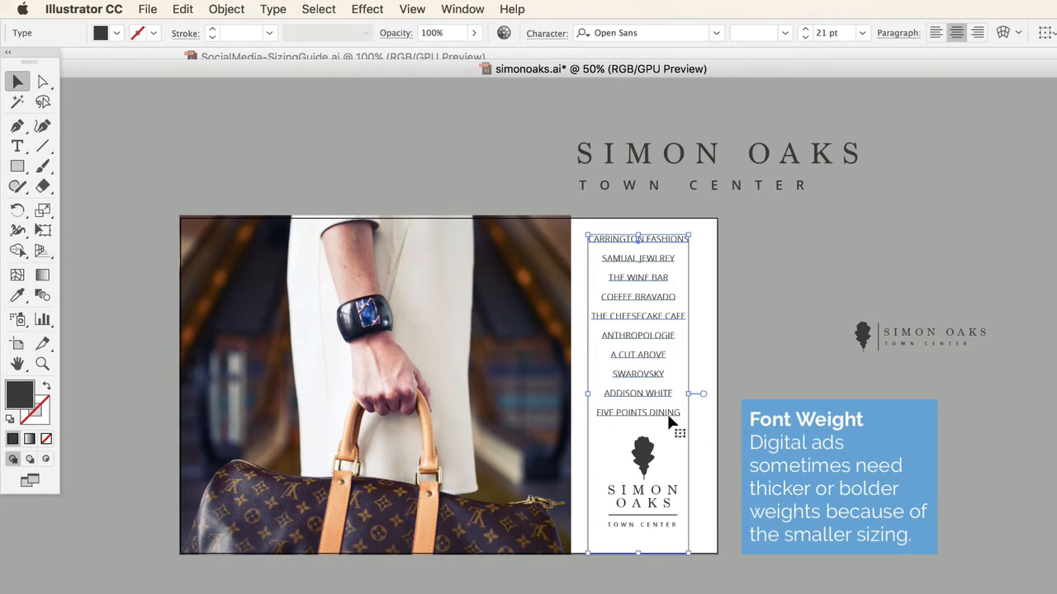
Try the Light font weight on all lines of the store list
double_click(667, 413)
drag(667, 414, 588, 236)
click(785, 33)
click(759, 51)
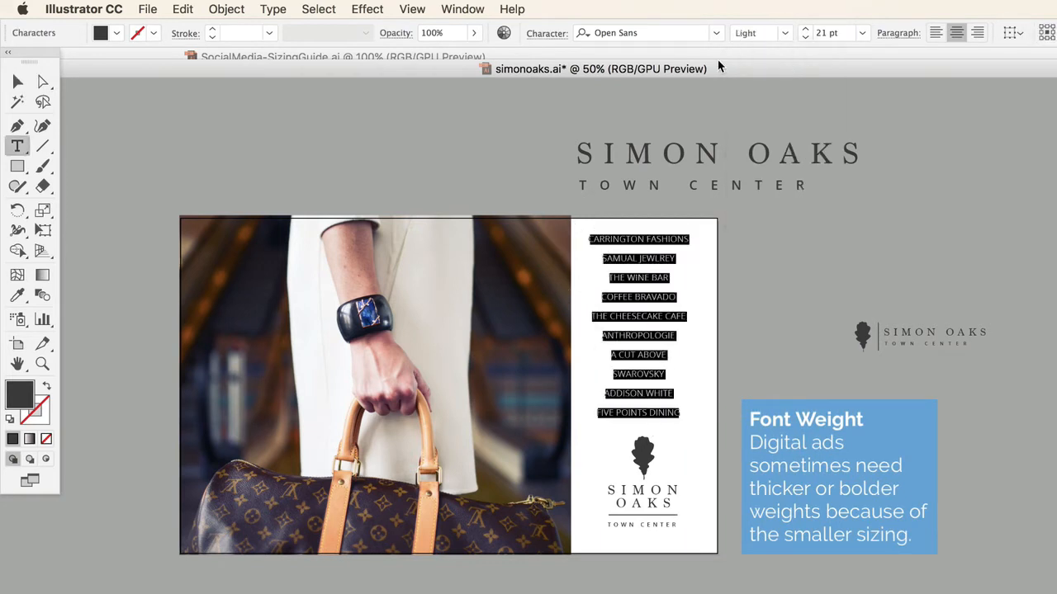
key(Escape)
key(shift+super+a)
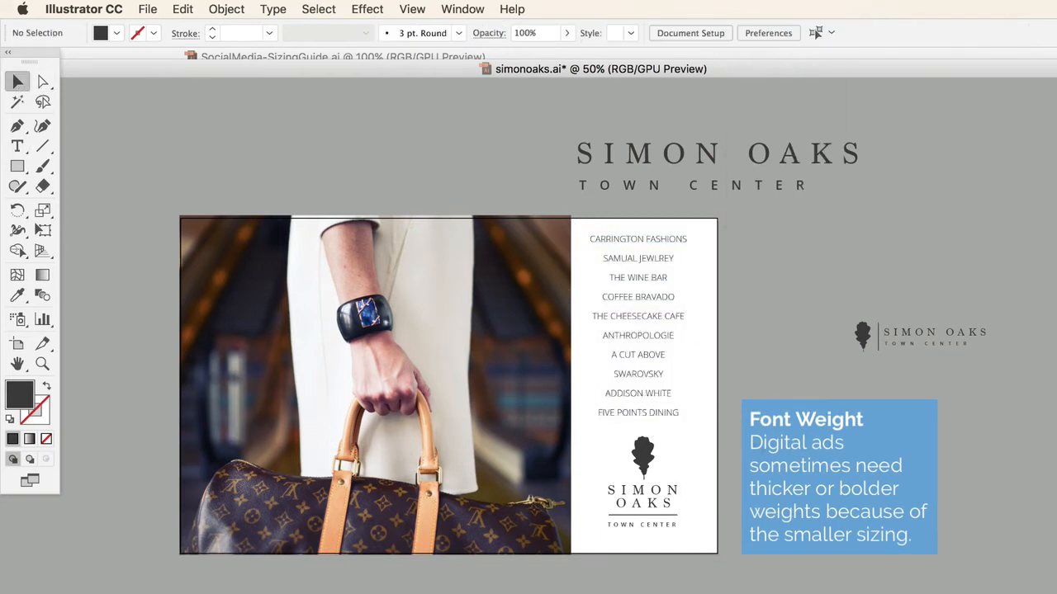
Set the font weight of all lines in the store list to Semibold
key(super+minus)
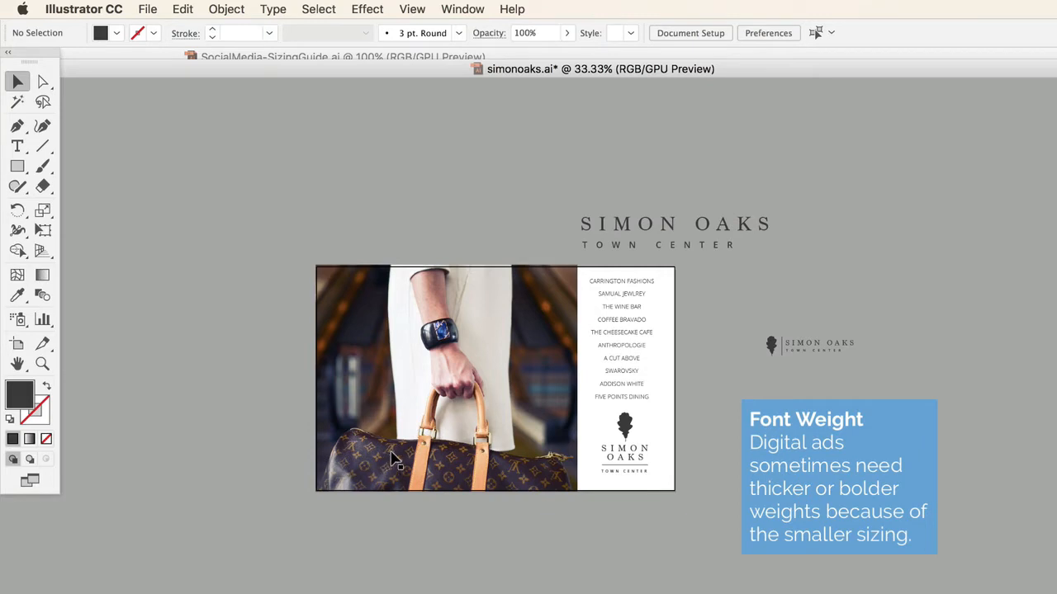
double_click(639, 400)
drag(649, 397, 580, 273)
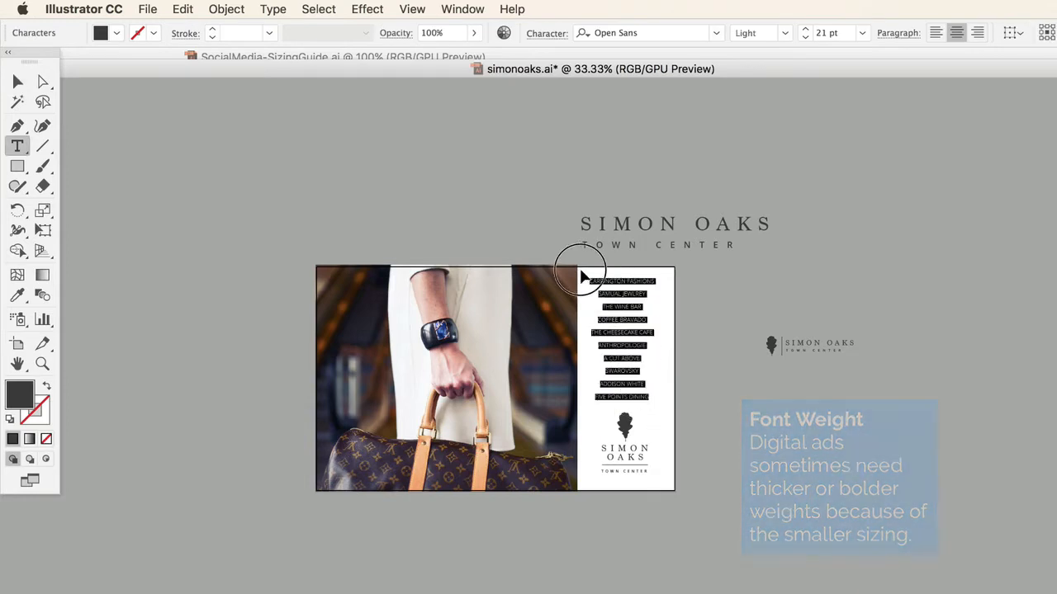
click(785, 33)
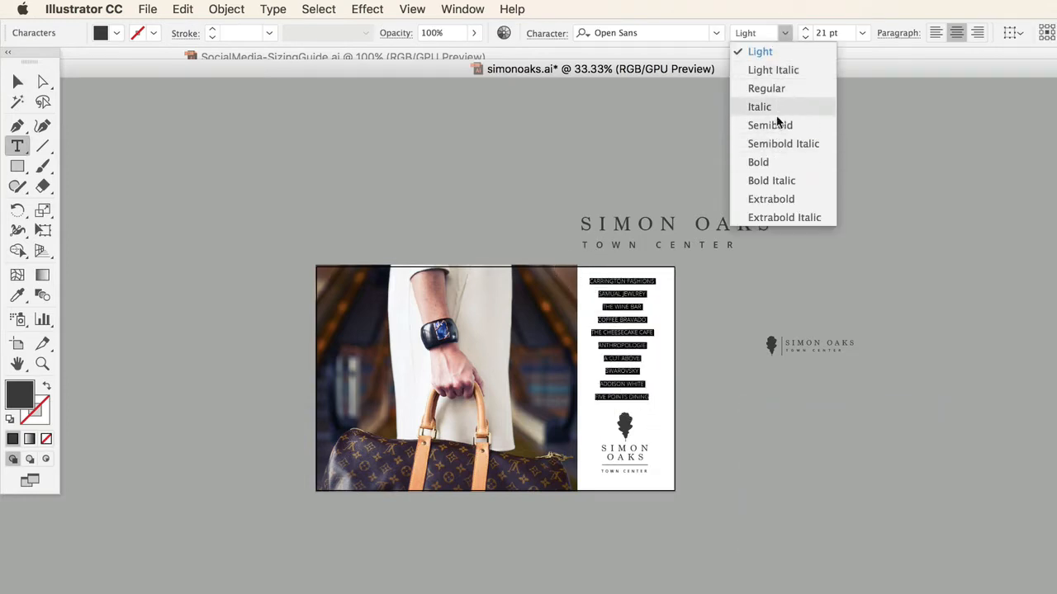
click(776, 125)
click(17, 82)
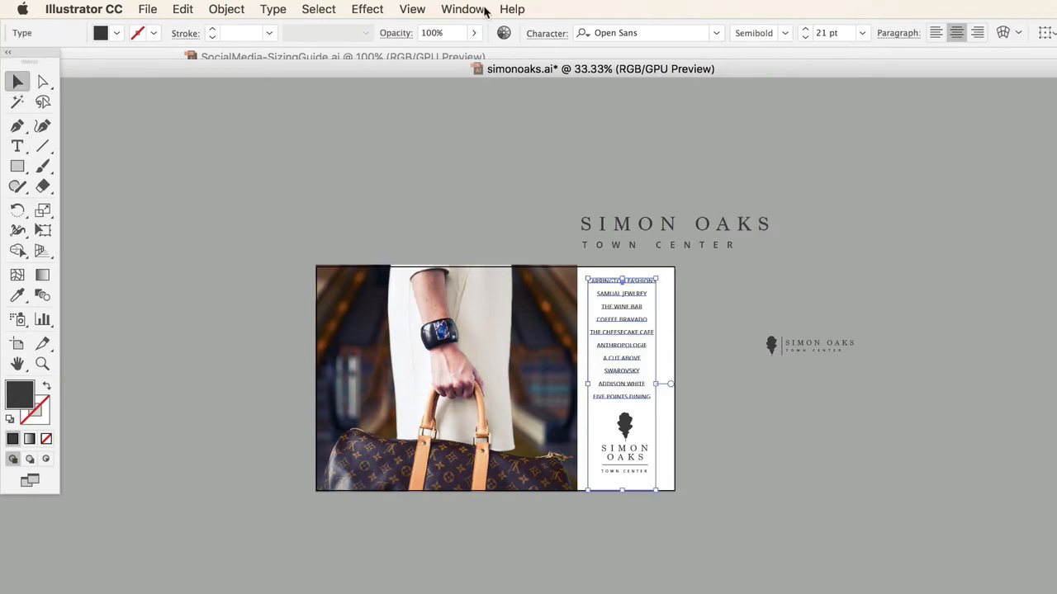
Set the store list's tracking to 100 and its font size to 18 pt
click(545, 33)
click(557, 156)
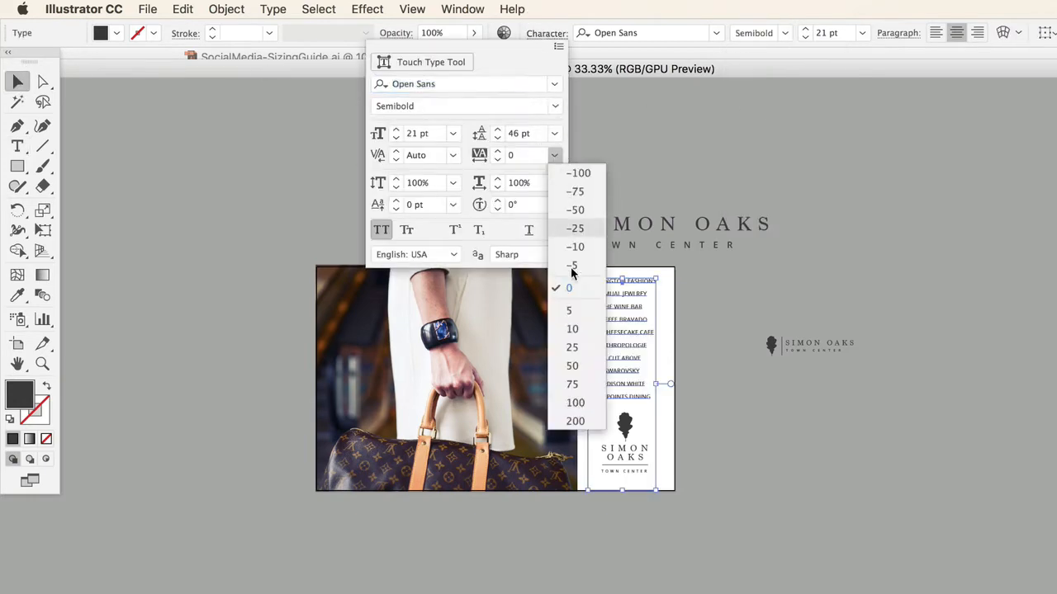
click(569, 405)
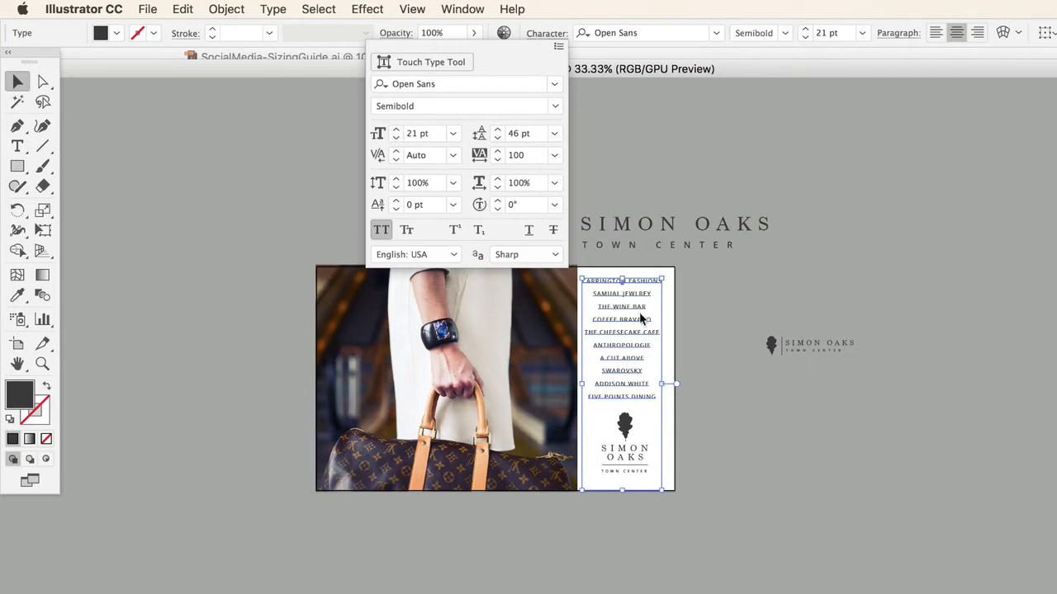
click(805, 37)
click(805, 37)
click(805, 37)
Tighten the leading of the store list to about 40 pt
click(547, 35)
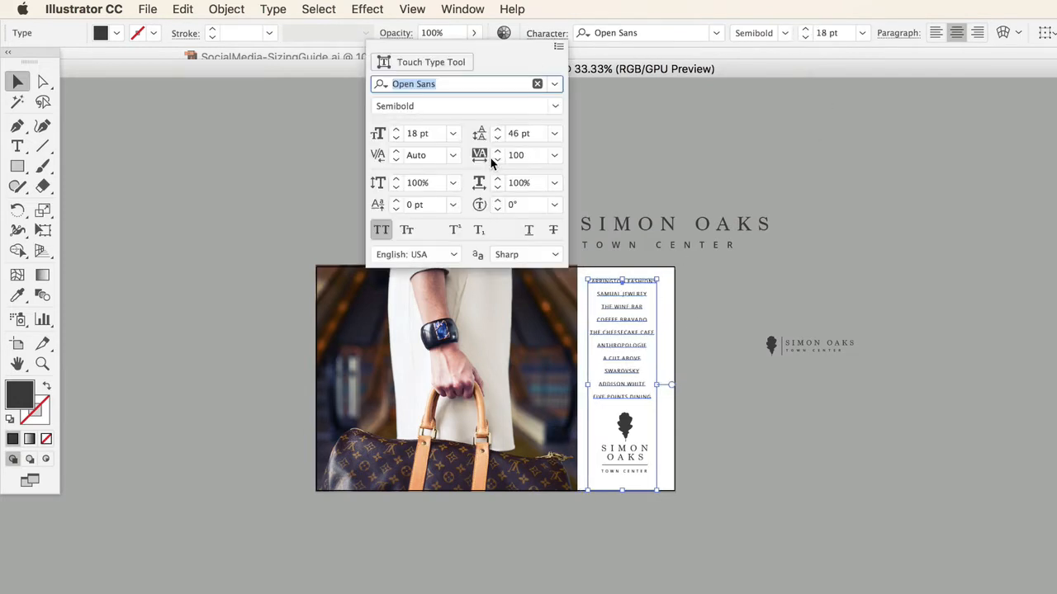
click(497, 139)
click(497, 138)
click(497, 139)
click(497, 139)
click(497, 138)
click(497, 139)
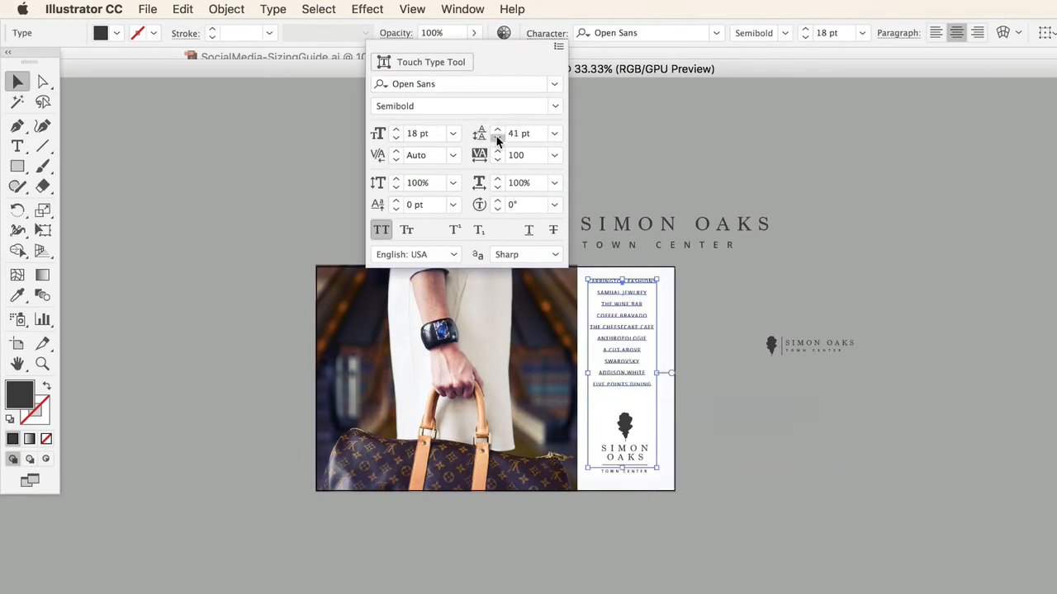
Shift the store list slightly down in the white column to balance the whitespace above it and the stacked logo
click(17, 81)
key(super+shift+a)
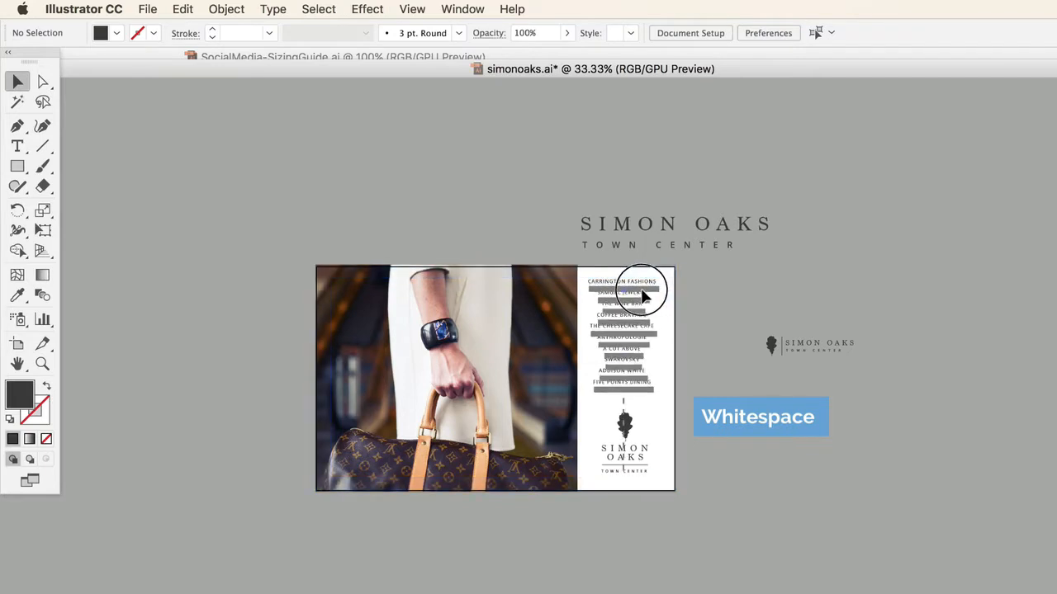
drag(642, 291, 642, 290)
click(749, 270)
key(super+equal)
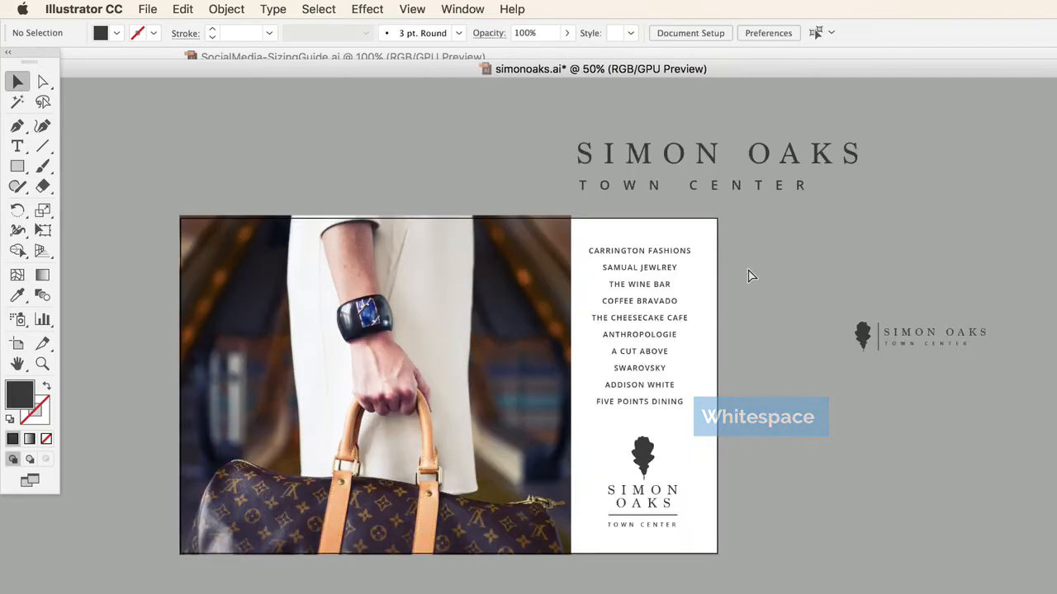
Duplicate the store list and place the copy outside the artboard, below the small horizontal logo
click(664, 250)
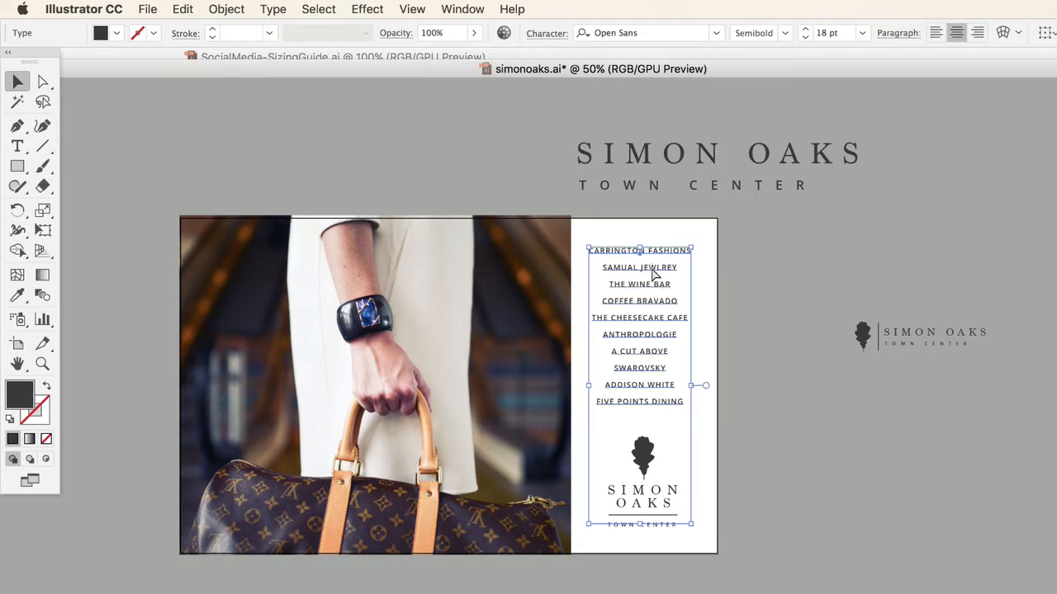
key(super+c)
key(super+v)
drag(578, 245, 887, 452)
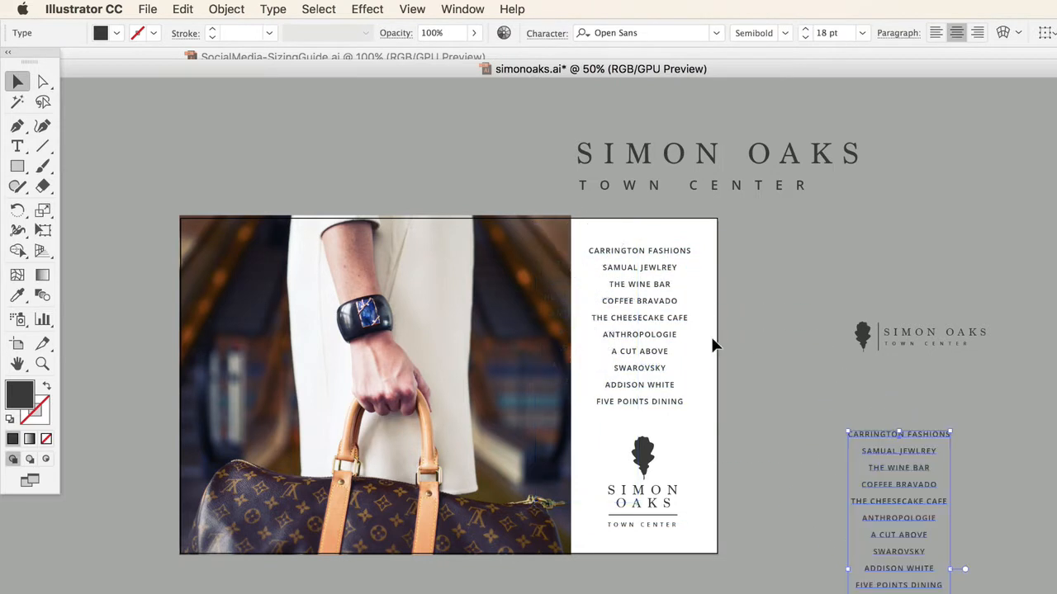
click(714, 345)
Apply the text style of the large SIMON OAKS wordmark to the store list in the ad with the Eyedropper
click(648, 291)
click(17, 295)
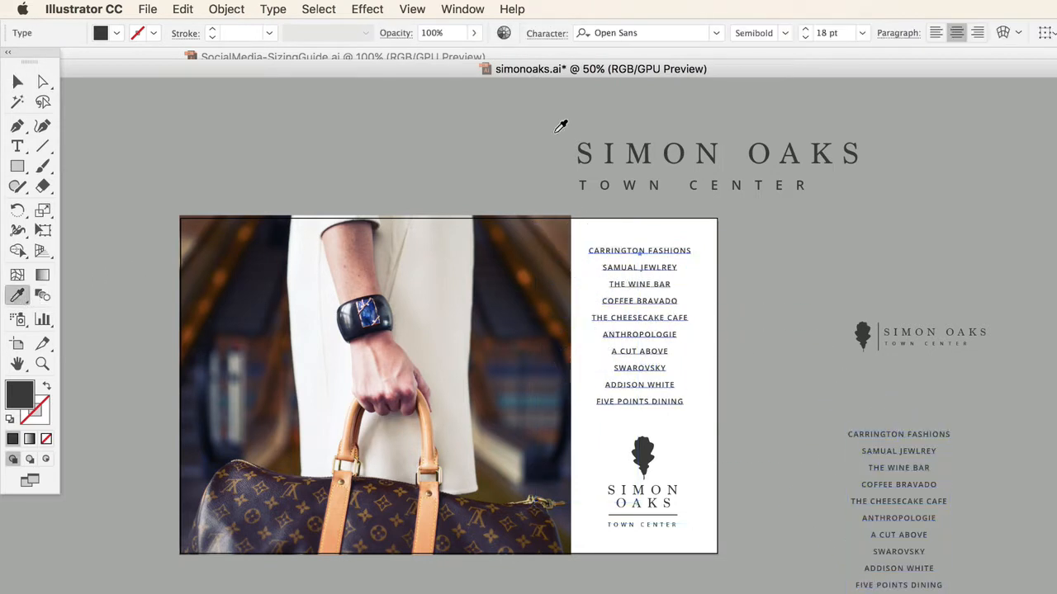
click(659, 152)
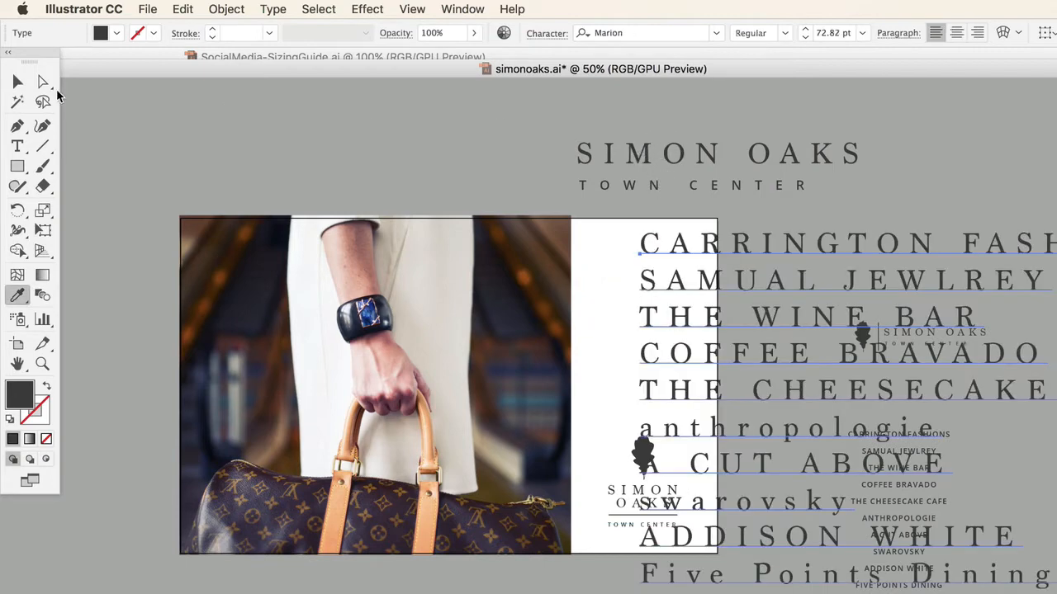
Move the oversized Marion store list toward the photo and set its tracking to 200
click(17, 81)
drag(633, 285, 433, 266)
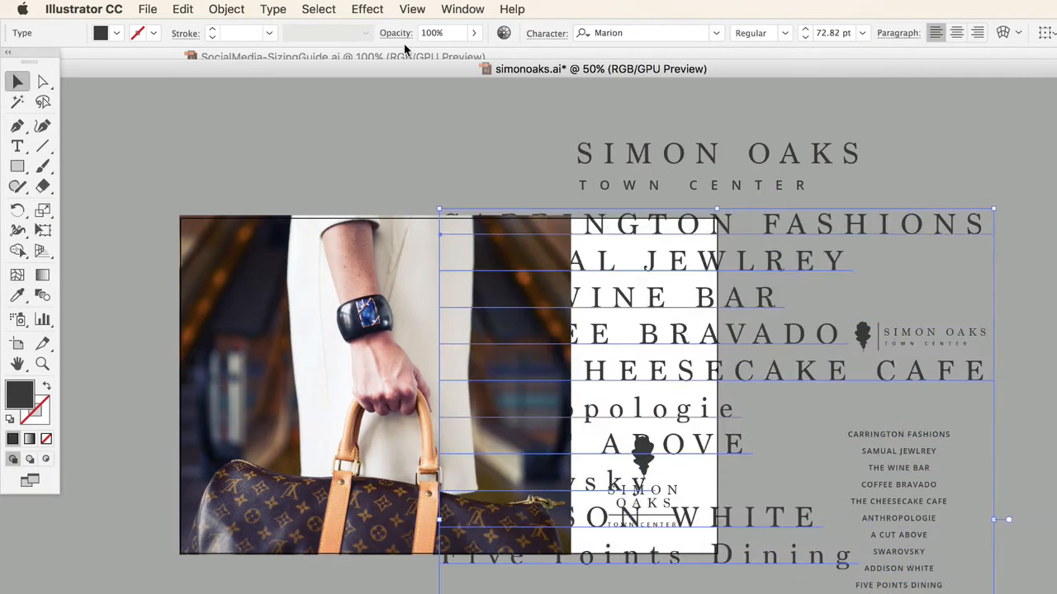
click(547, 33)
click(554, 160)
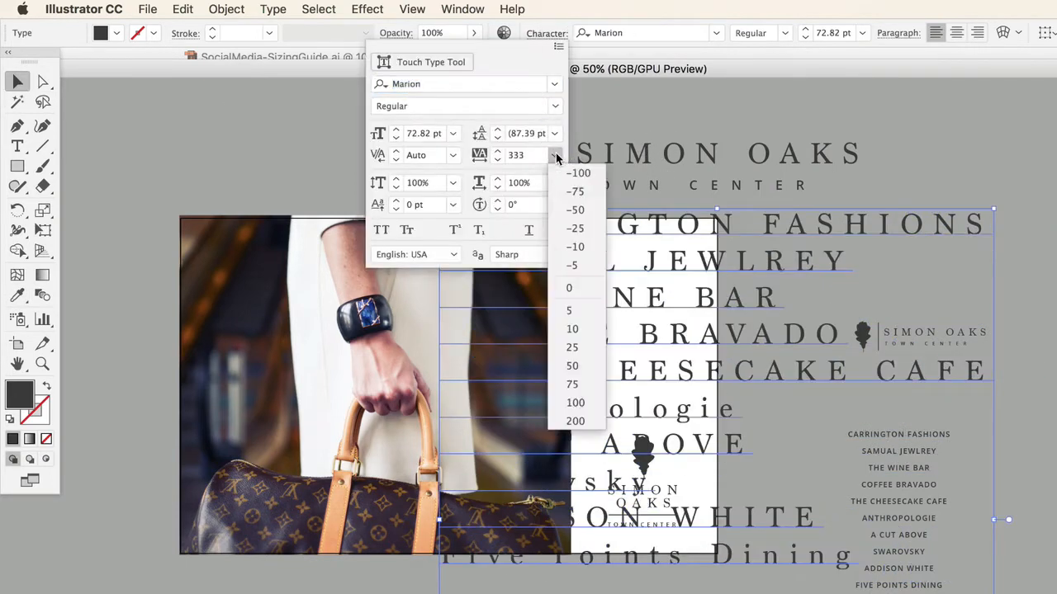
click(578, 484)
Scale the Marion store list to about 25 pt in the white column and apply All Caps to it
drag(887, 223, 665, 593)
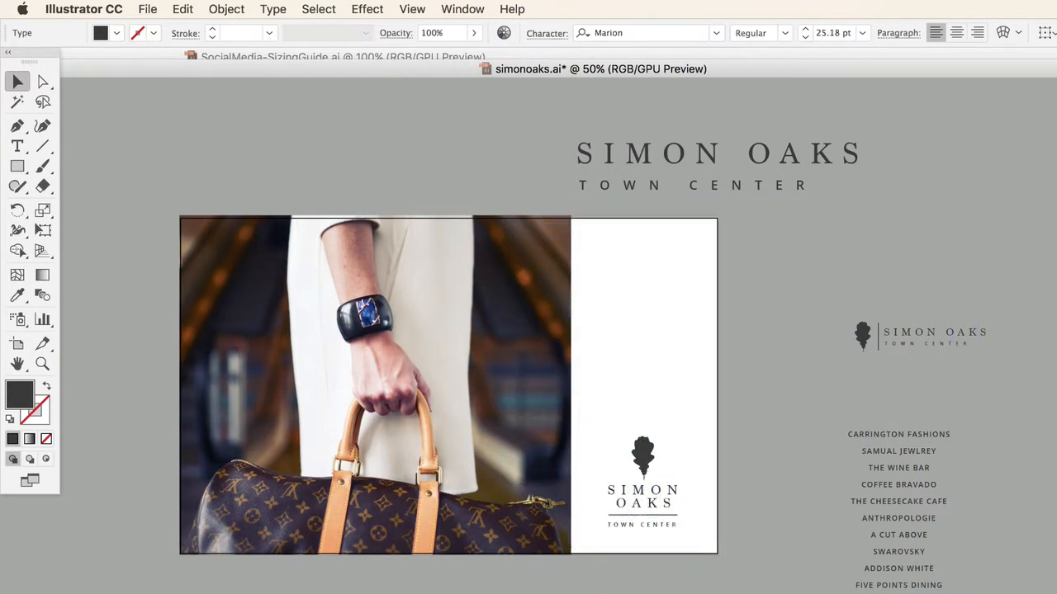
drag(591, 593, 695, 275)
click(553, 35)
click(559, 46)
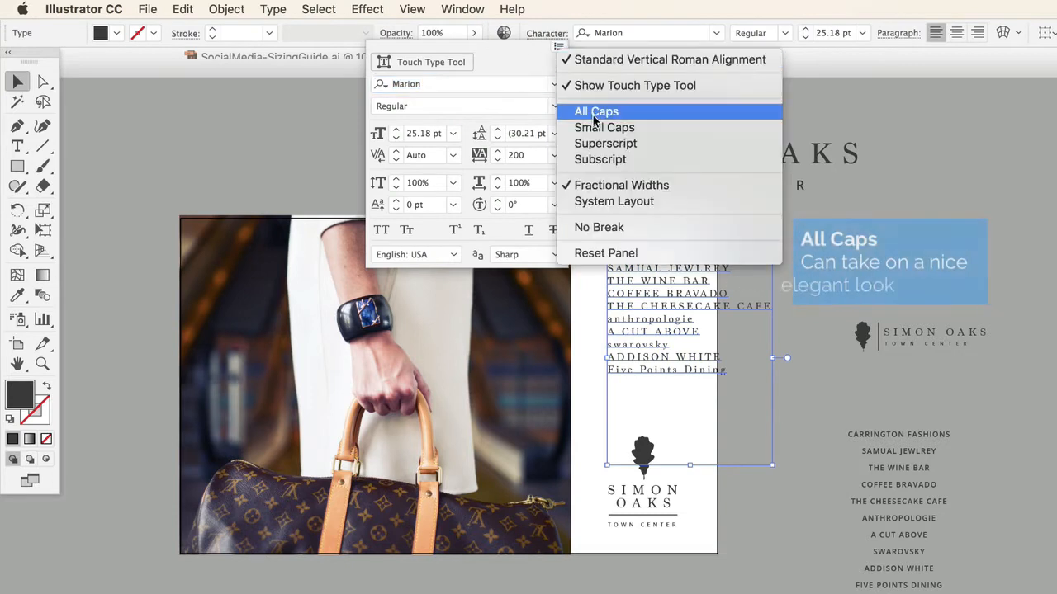
click(621, 111)
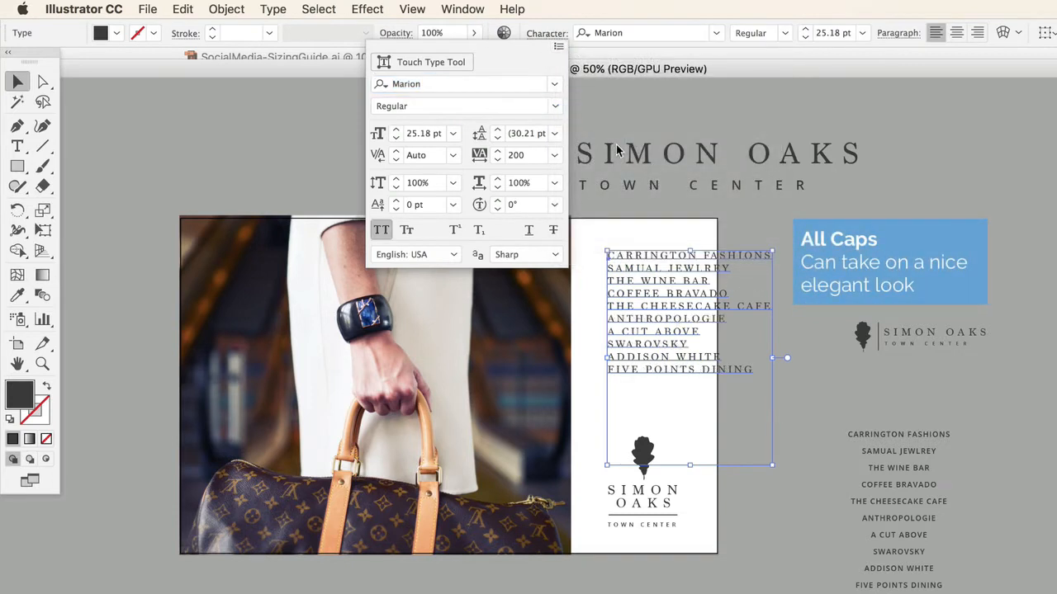
Increase the leading of the Marion store list and scale the text block down to about 19.6 pt
click(497, 133)
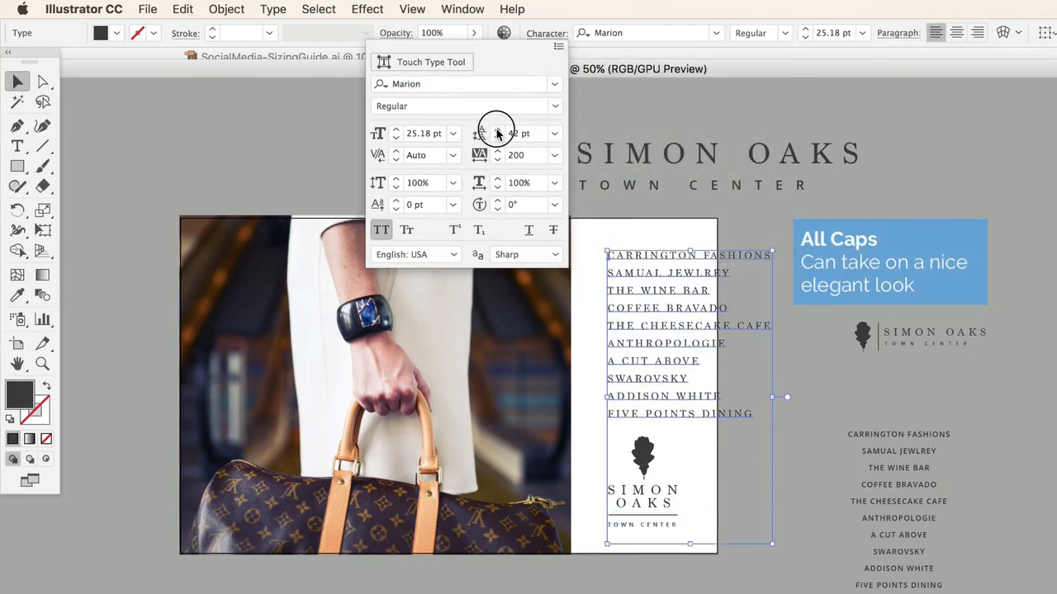
click(498, 133)
click(498, 133)
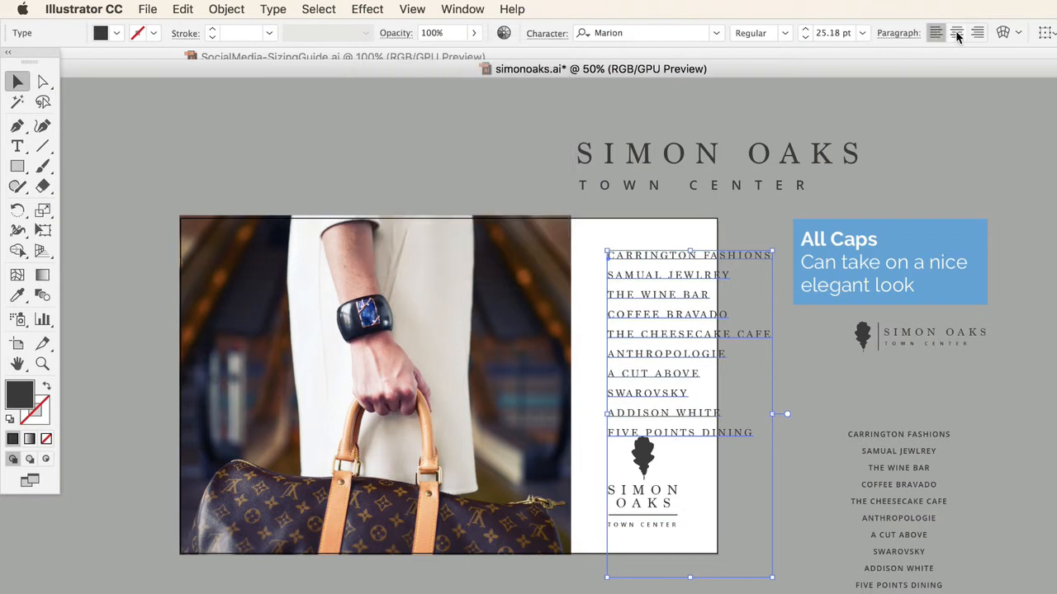
click(872, 229)
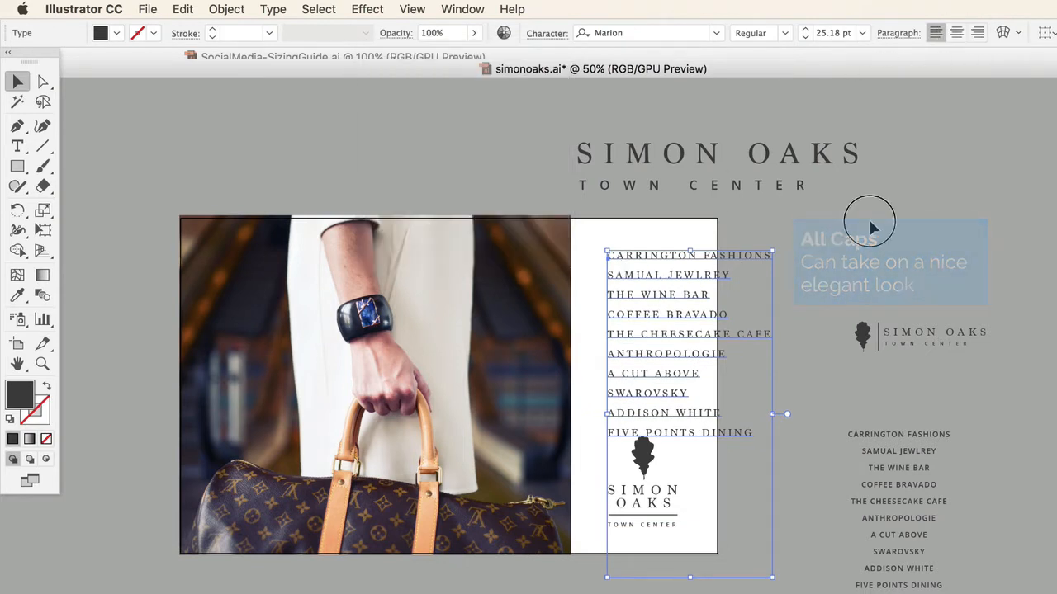
click(716, 386)
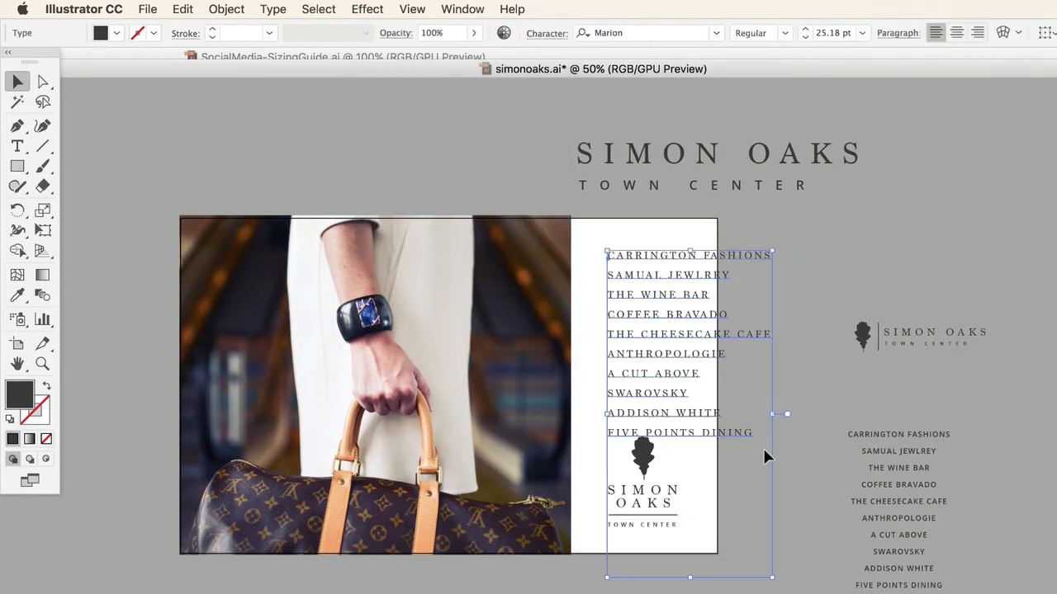
drag(778, 580, 736, 504)
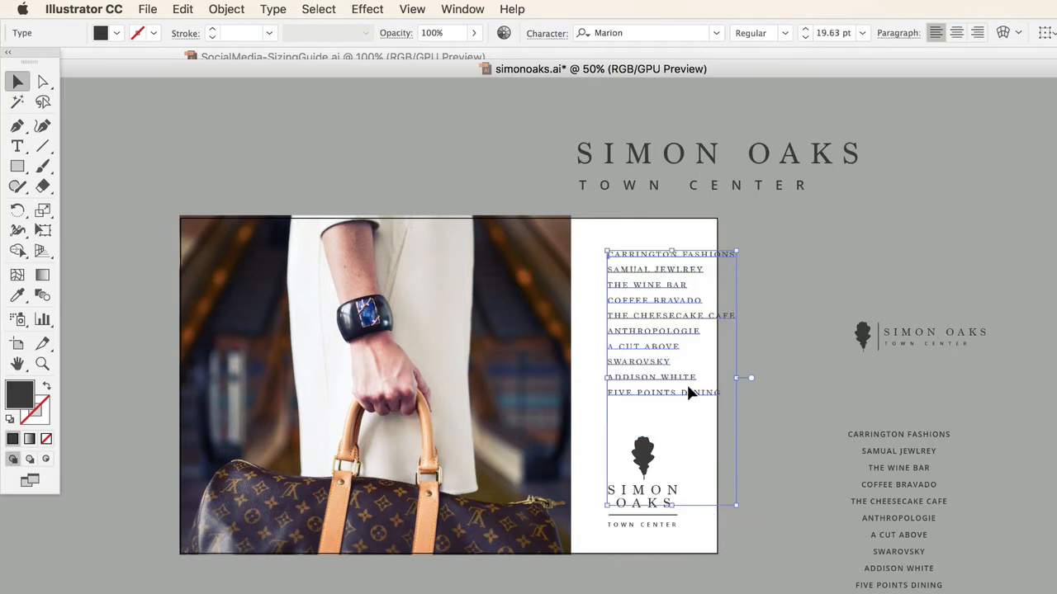
click(661, 388)
Set all lines of the Marion store list to Bold
double_click(621, 255)
drag(609, 254, 758, 402)
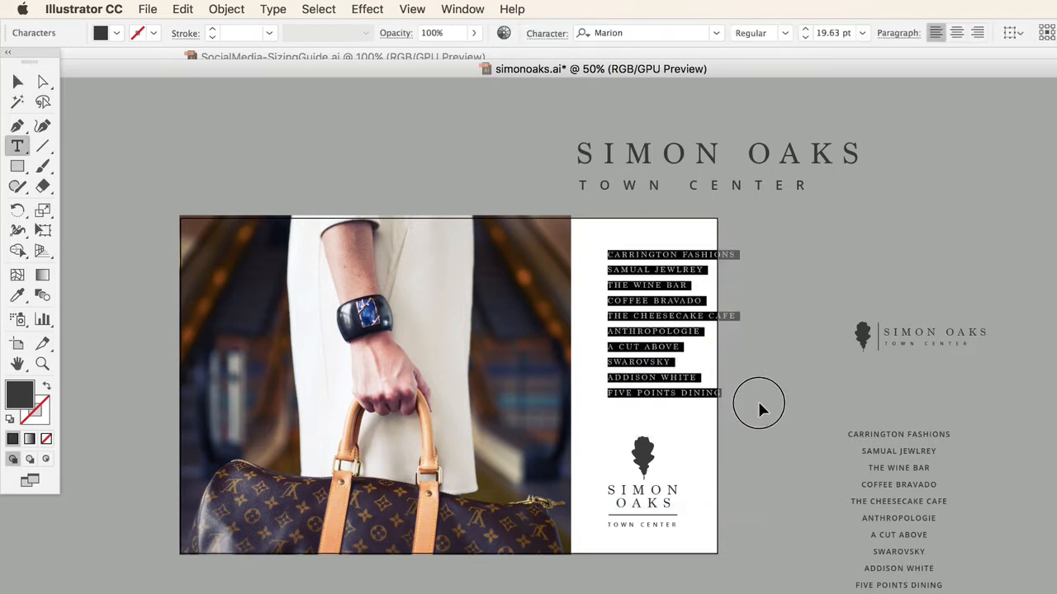
click(761, 33)
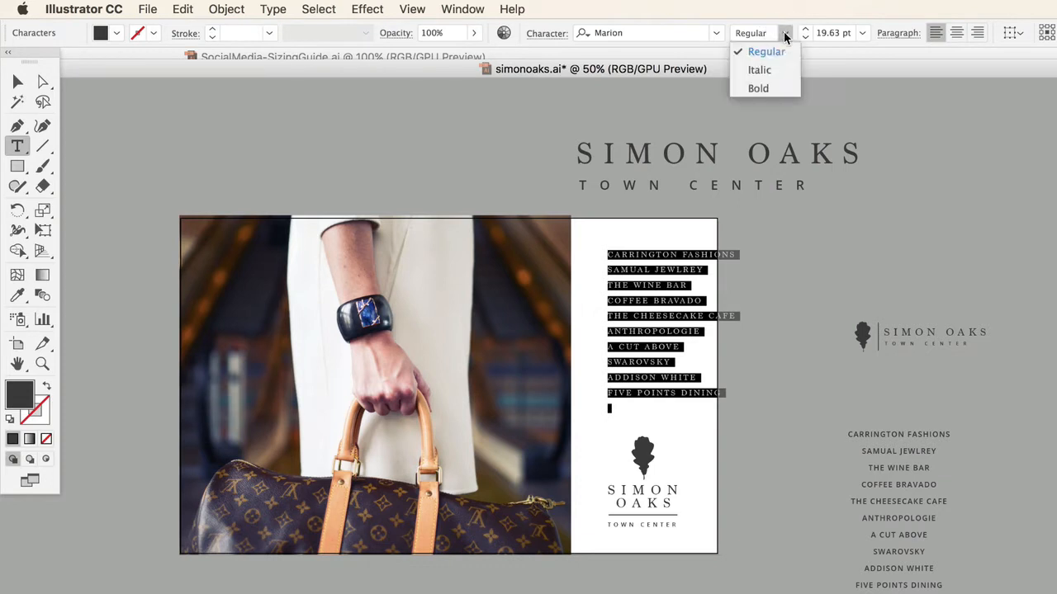
click(770, 86)
click(20, 90)
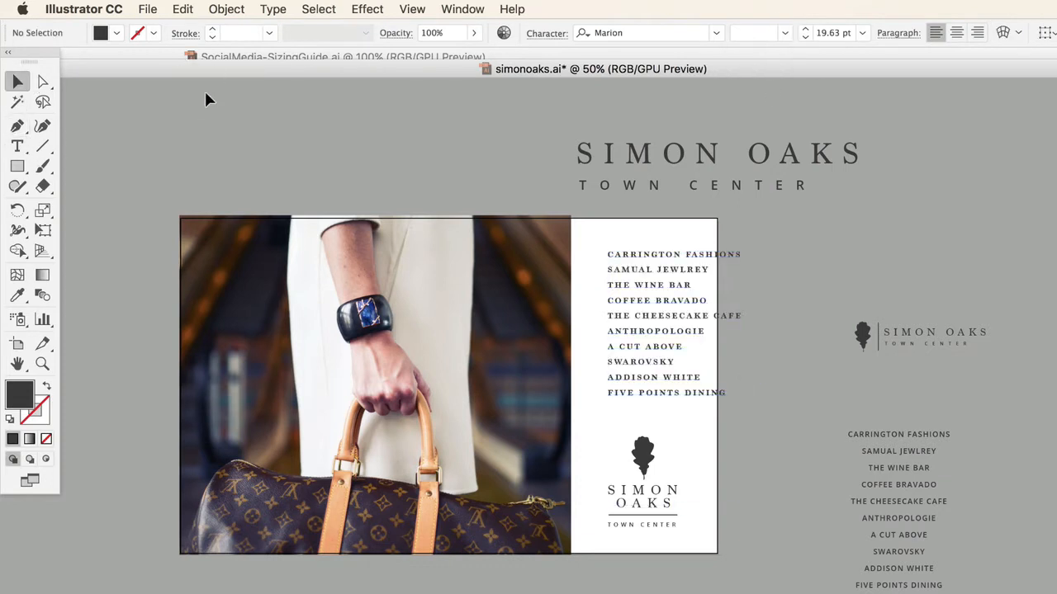
click(204, 89)
Move the bold store list inside the white column and scale it down to about 17.75 pt
drag(628, 309, 608, 308)
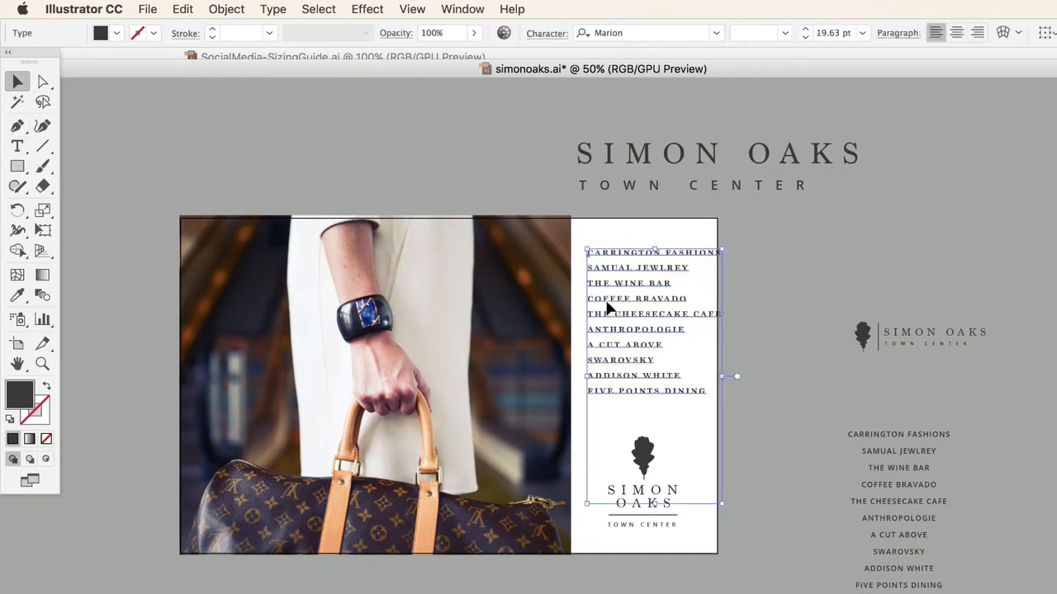
drag(720, 508, 709, 479)
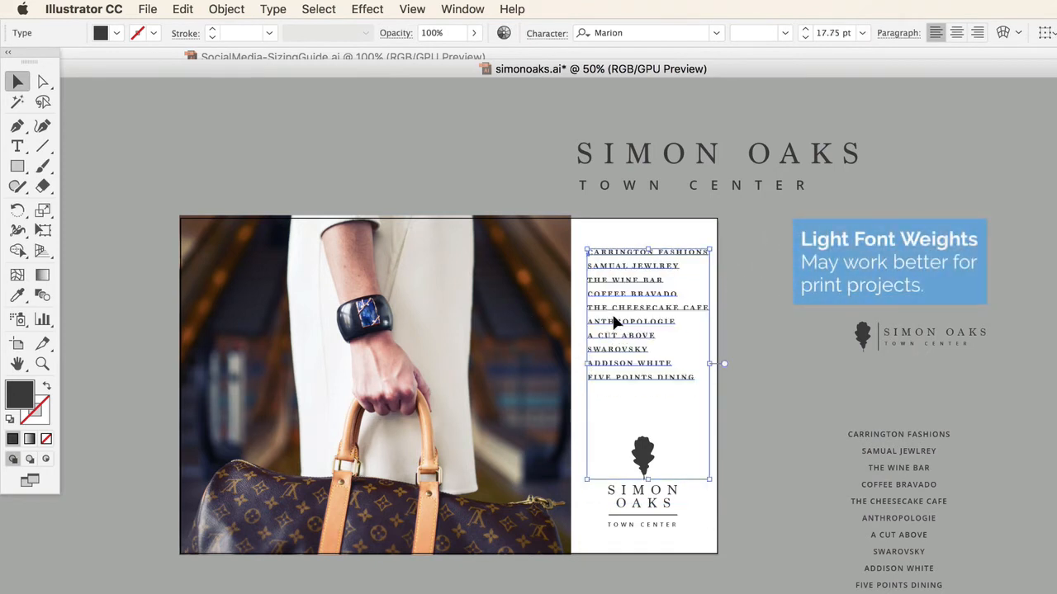
click(778, 253)
click(672, 320)
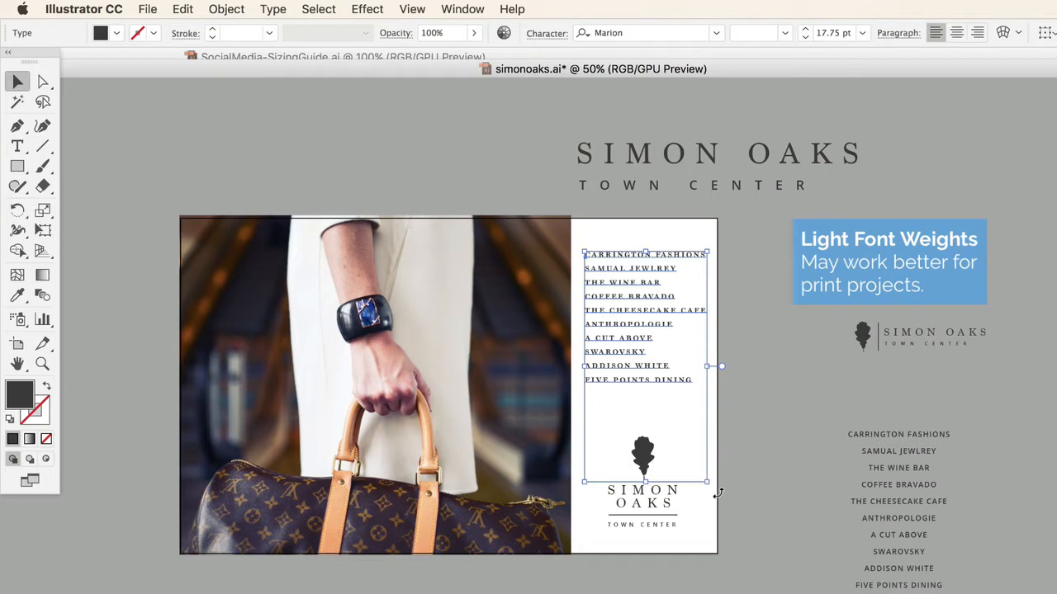
click(747, 522)
click(828, 311)
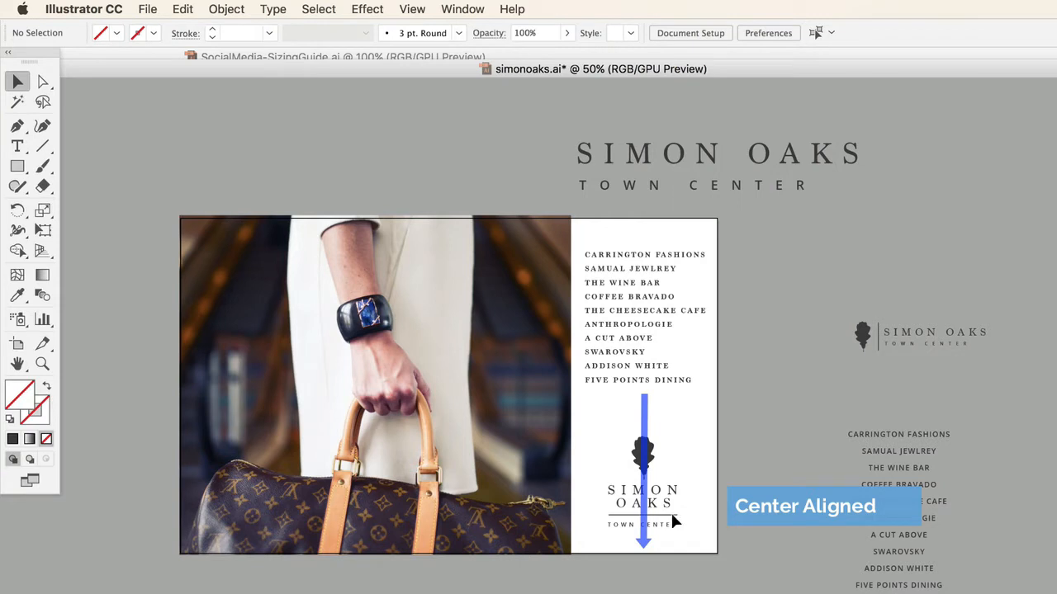
Centre-align the bold store list and reposition it in the white column above the stacked logo
click(698, 257)
click(956, 33)
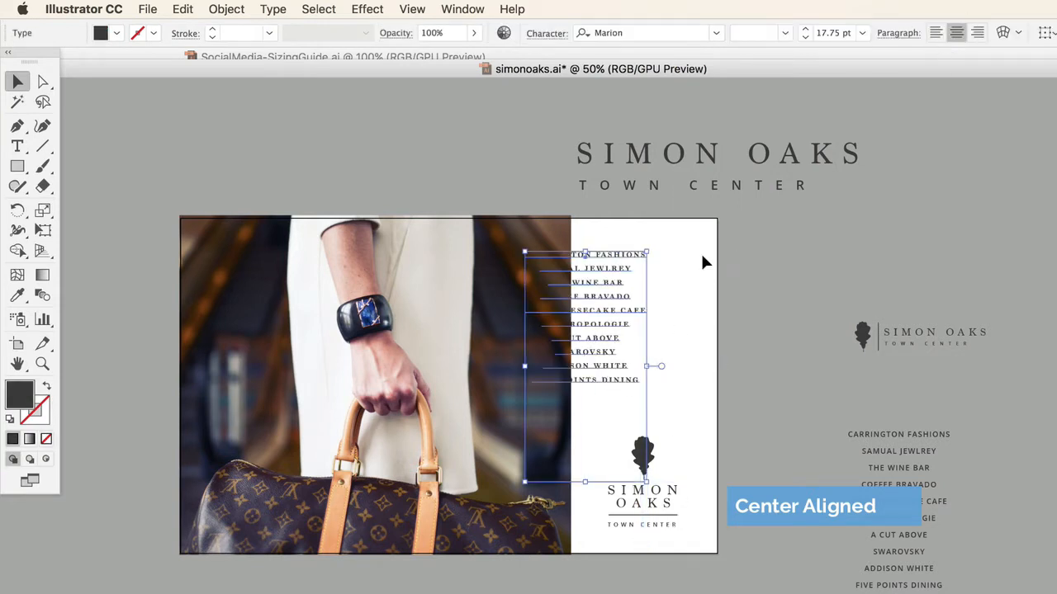
click(763, 248)
drag(611, 286, 665, 290)
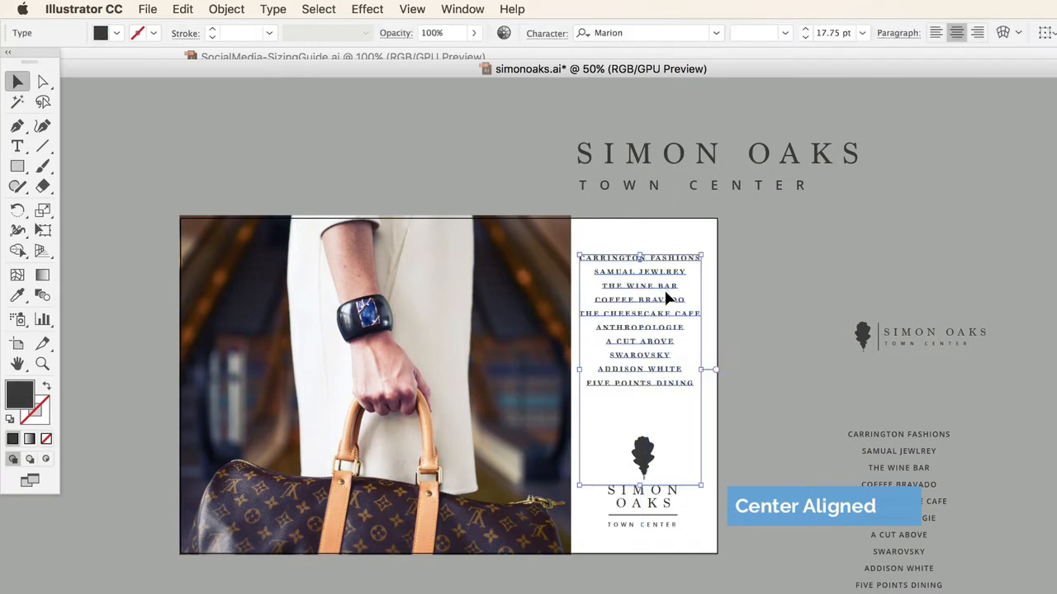
Set the leading of the bold Marion store list to 39 pt
click(547, 34)
click(498, 129)
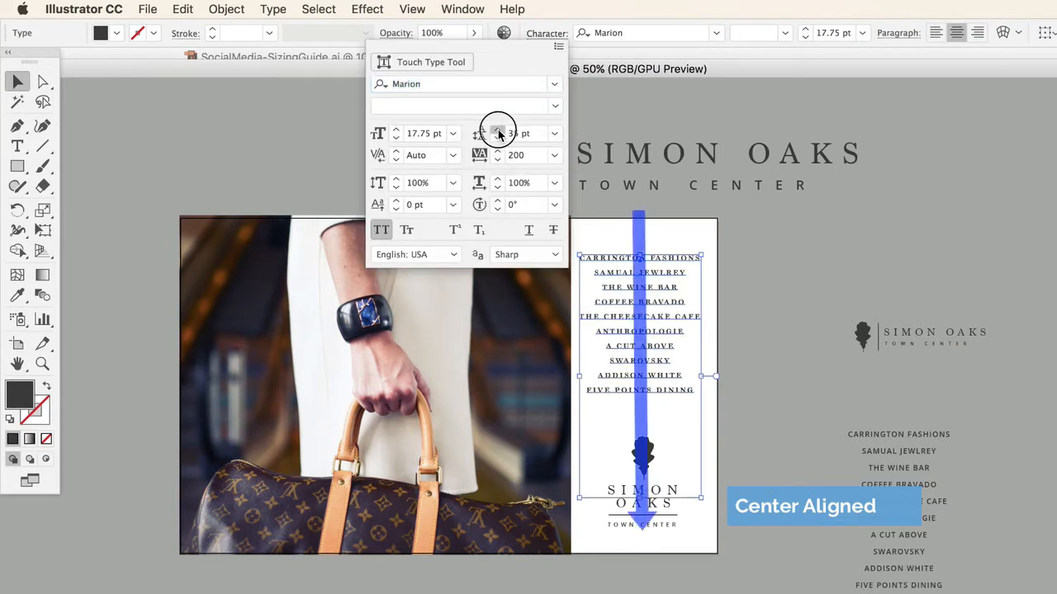
click(498, 130)
click(497, 130)
click(498, 130)
click(498, 130)
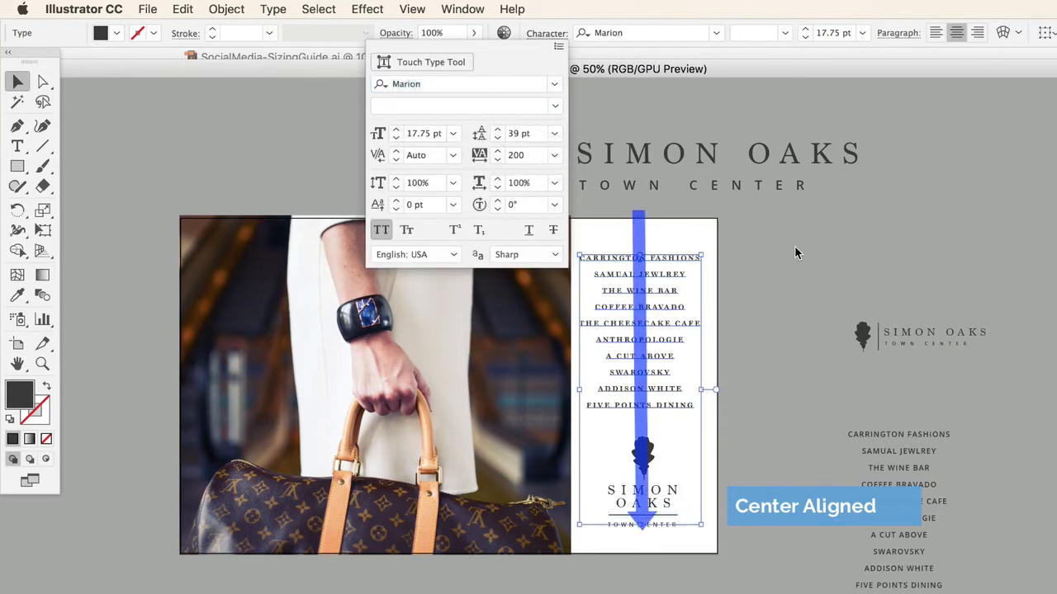
click(794, 246)
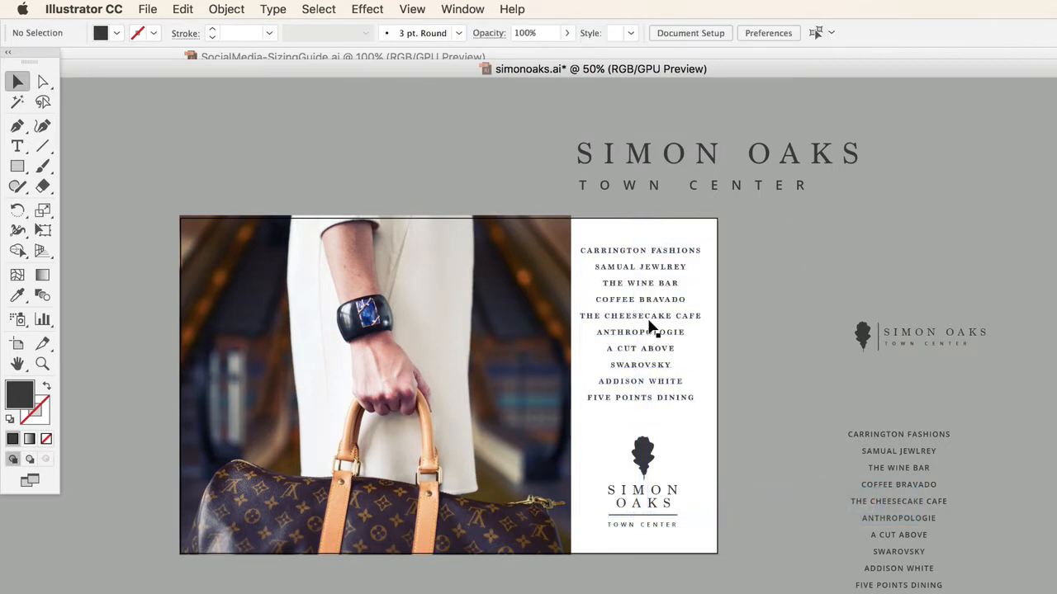
Move the Marion store list outside the artboard beside the ad and place the Open Sans copy above the stacked logo
drag(651, 316, 812, 303)
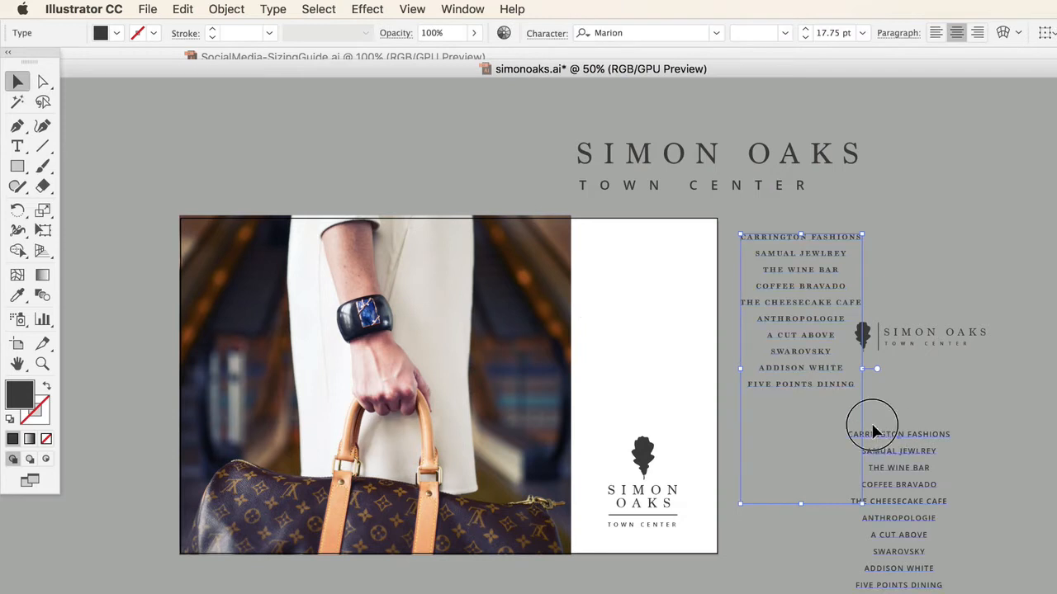
drag(872, 426, 670, 251)
click(816, 518)
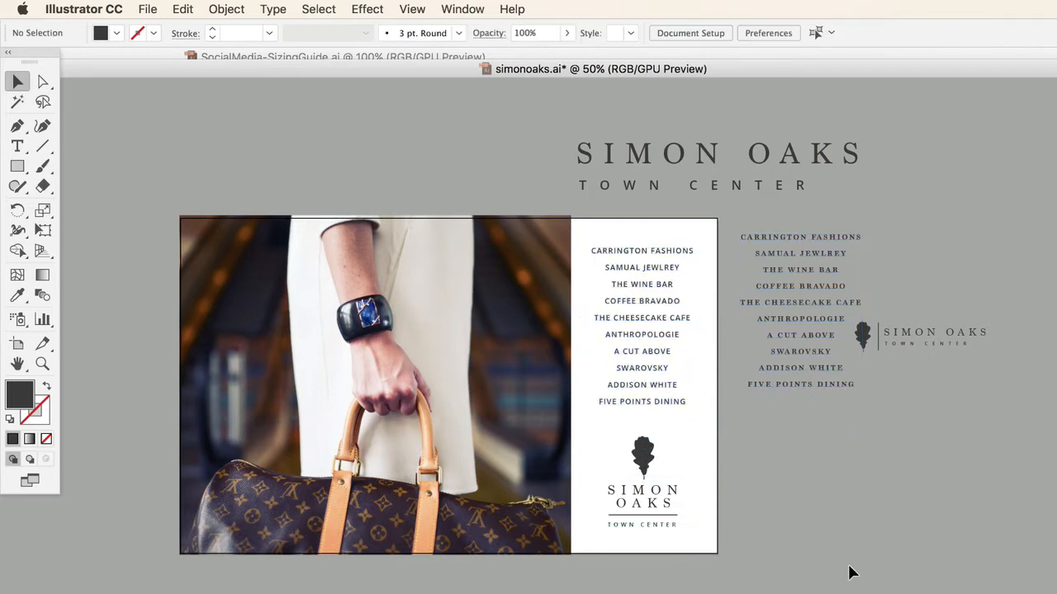
drag(781, 385, 805, 351)
click(926, 315)
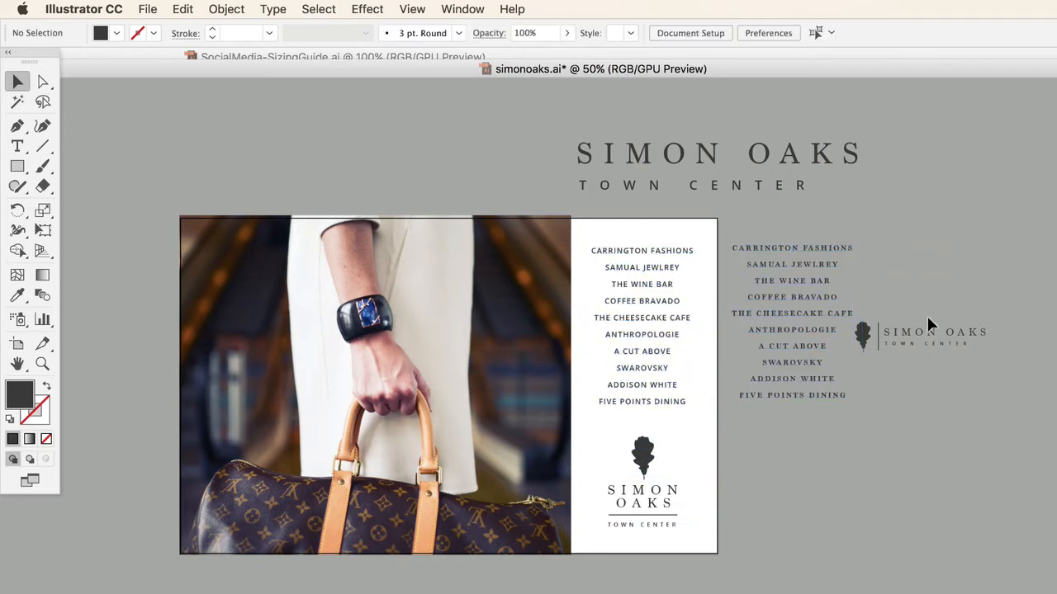
Move the Open Sans store list outside the artboard and place the bold Marion list in the white column above the stacked logo
drag(617, 265, 825, 461)
drag(776, 324, 633, 329)
click(745, 320)
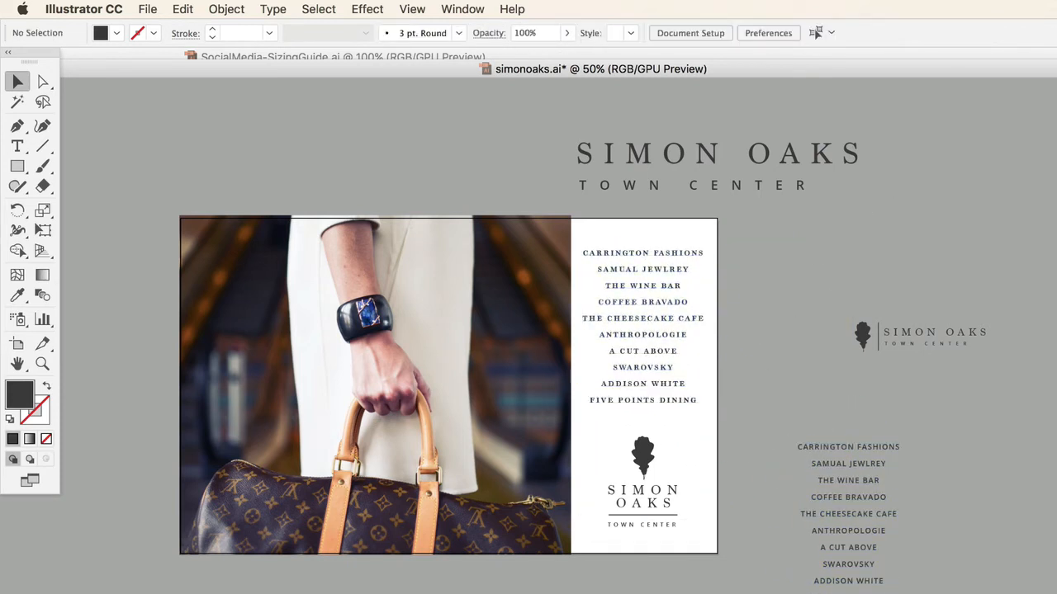
scroll(710, 375, left, 5)
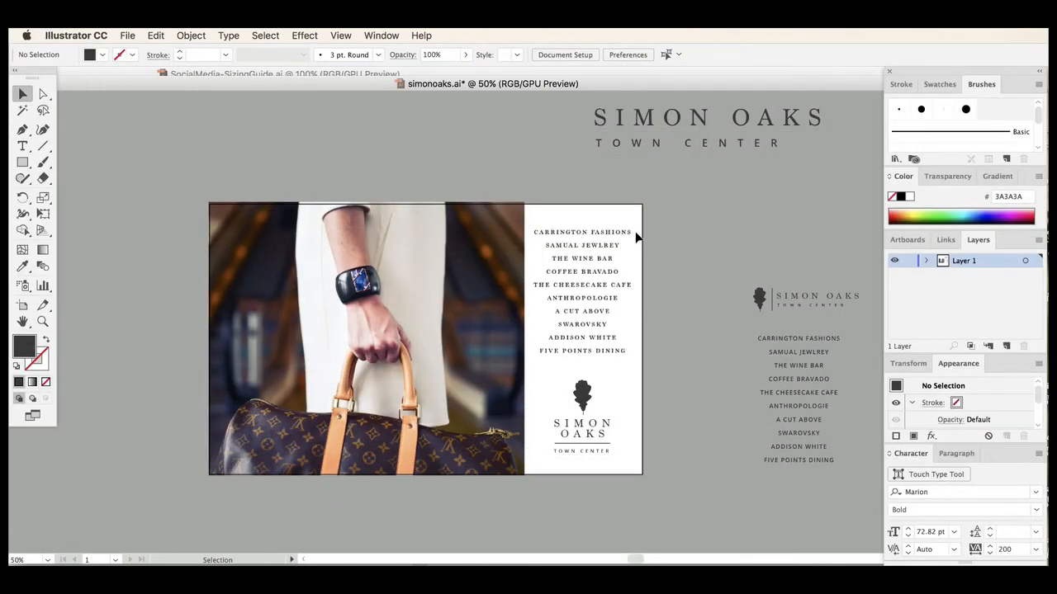
click(613, 468)
key(alt+super+a)
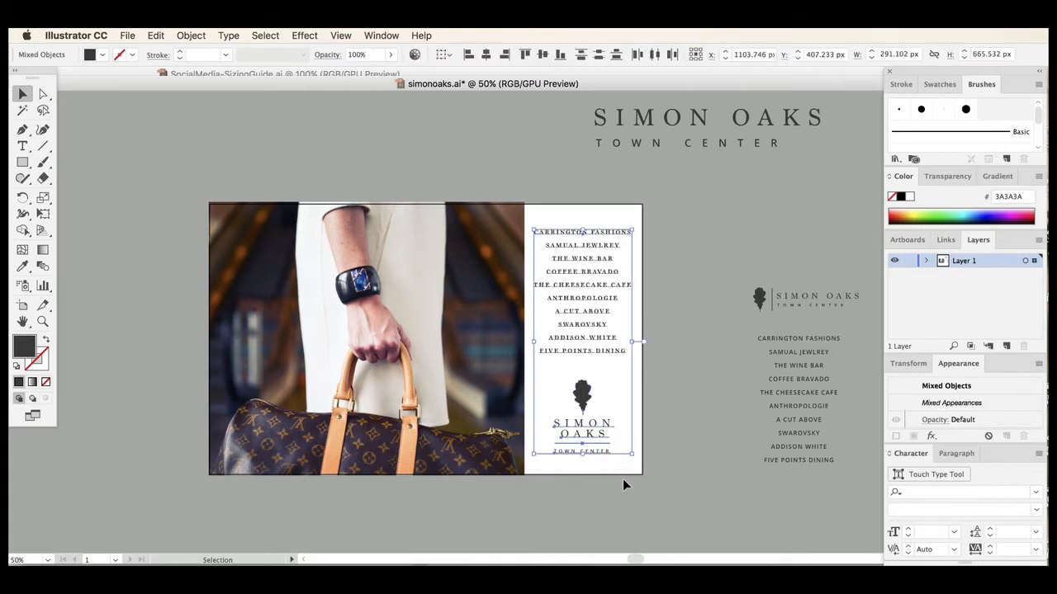
click(714, 465)
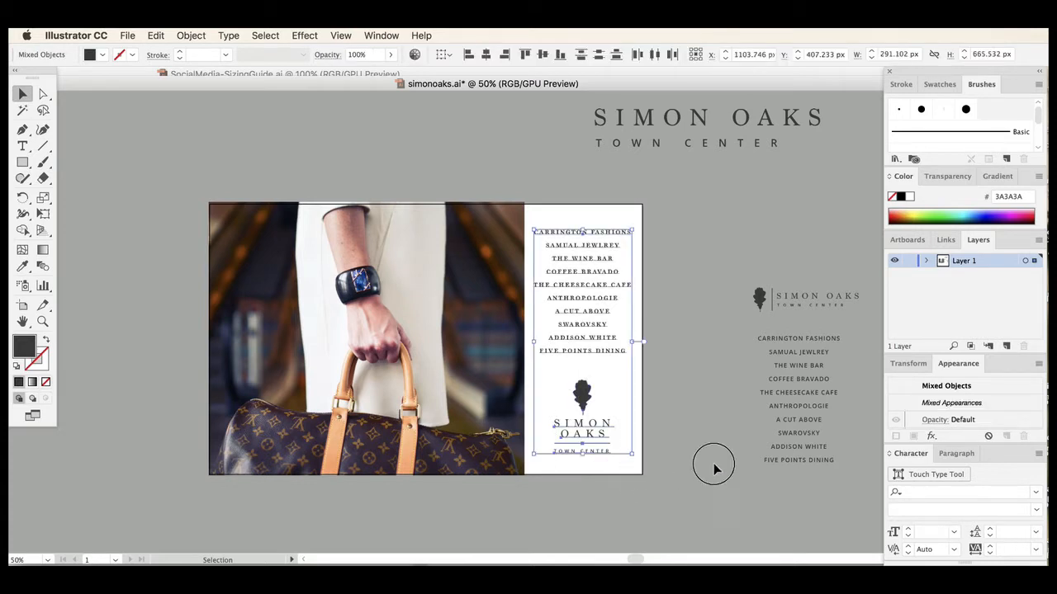
Draw a dark 346 by 36 px rectangle across the white column between the store list and the stacked logo
click(22, 162)
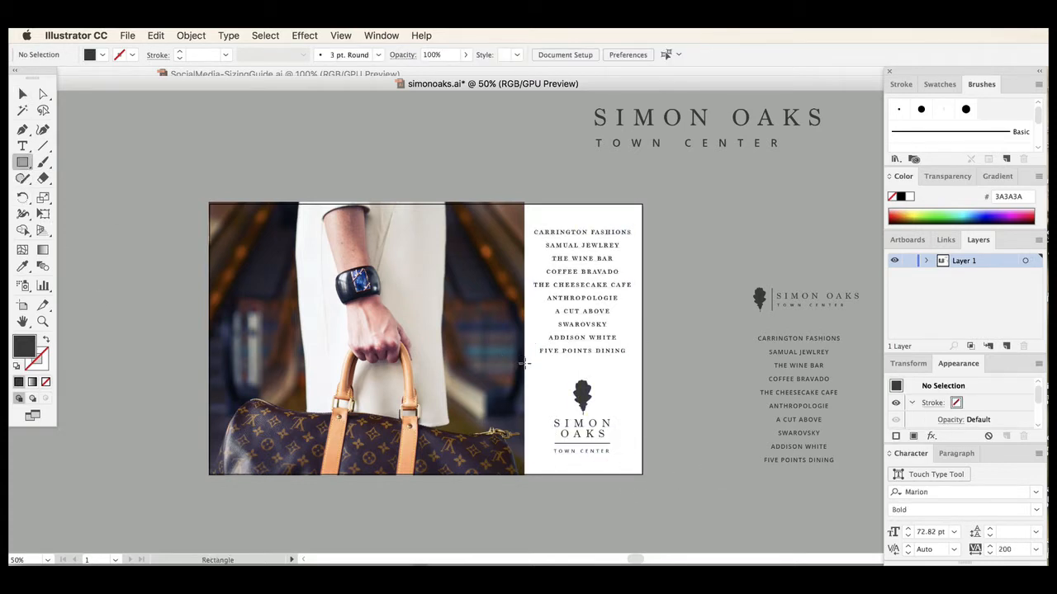
drag(524, 363, 642, 374)
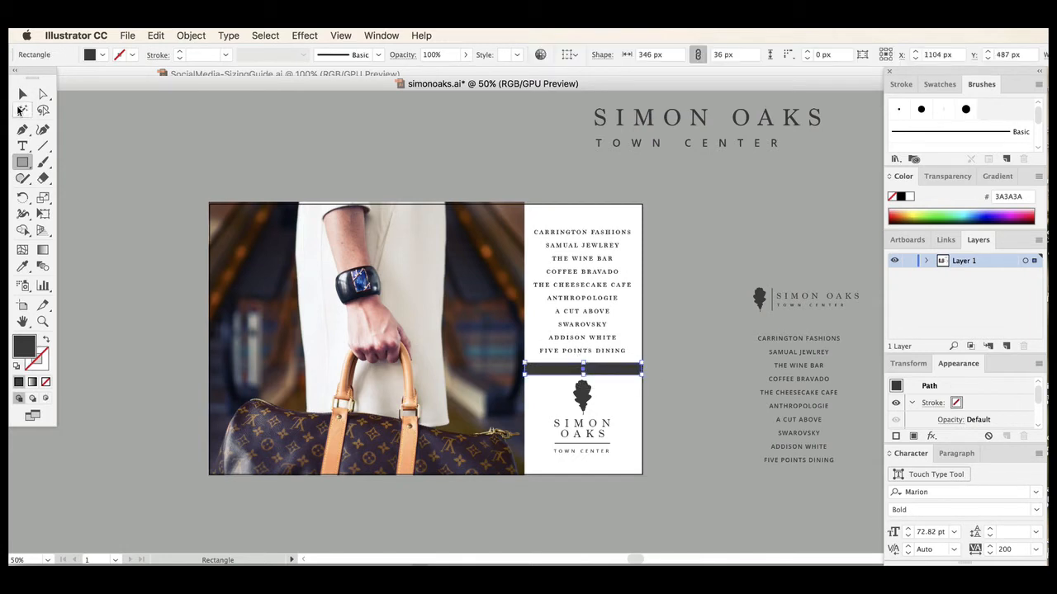
click(22, 94)
click(605, 345)
click(603, 372)
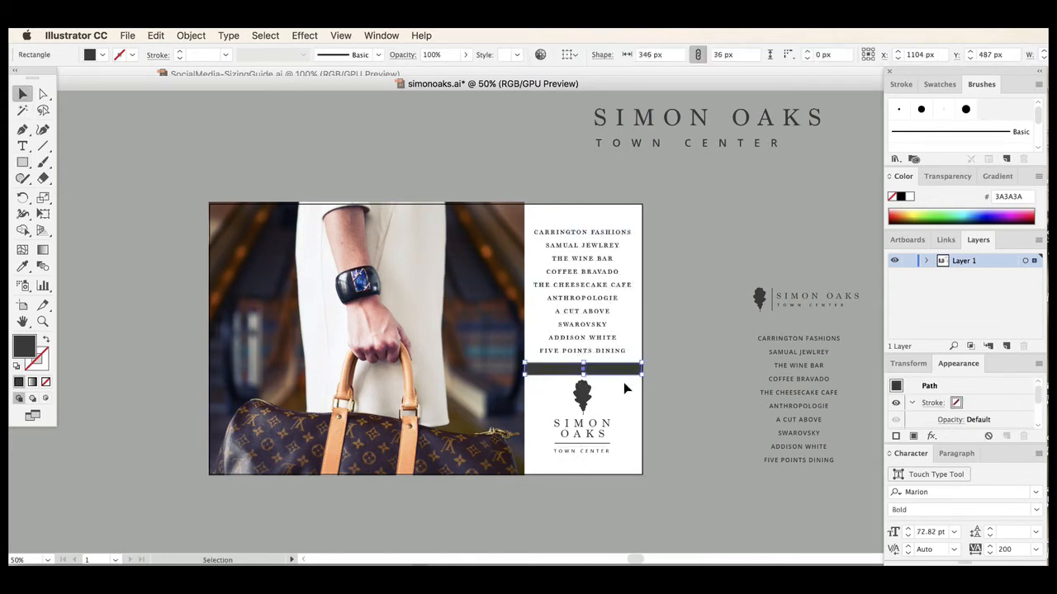
Align the store list's horizontal centre with the dark rectangle
shift+click(589, 288)
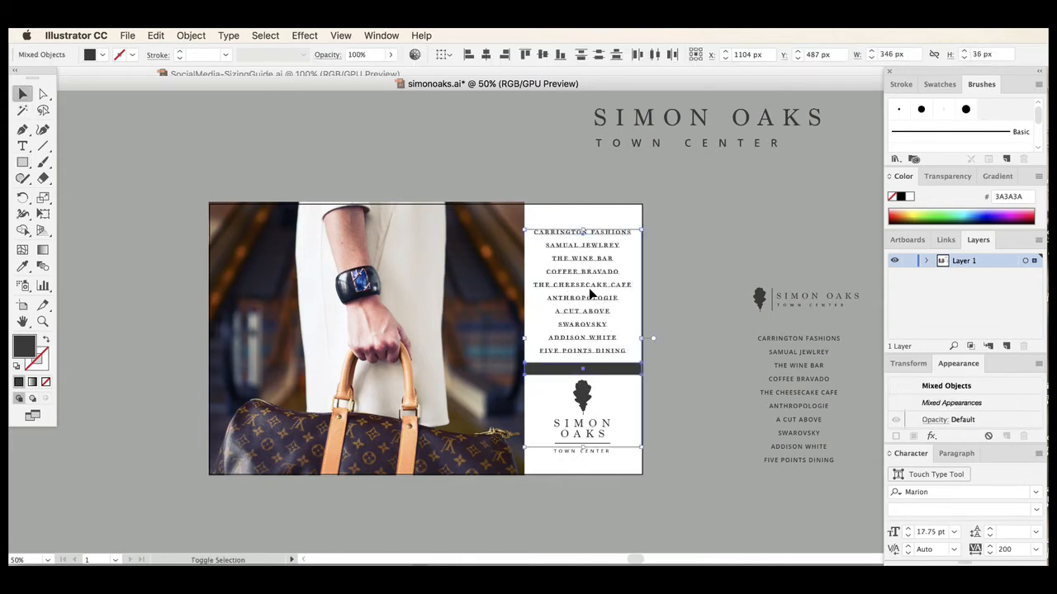
click(488, 55)
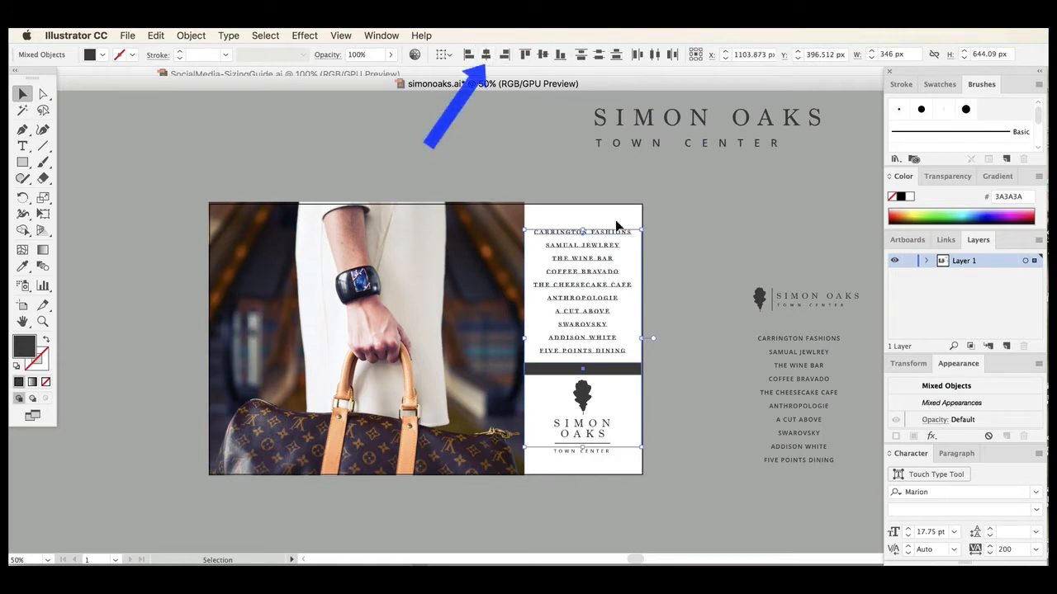
click(677, 383)
Group the stacked logo's parts and align the group's horizontal centre with the store list and the dark rectangle
click(583, 393)
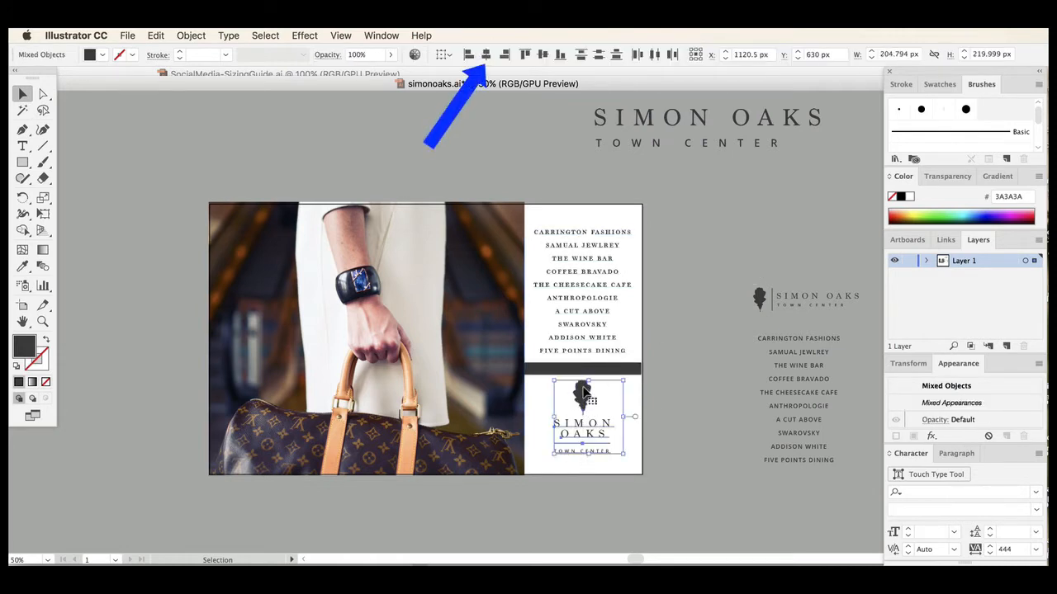
click(191, 35)
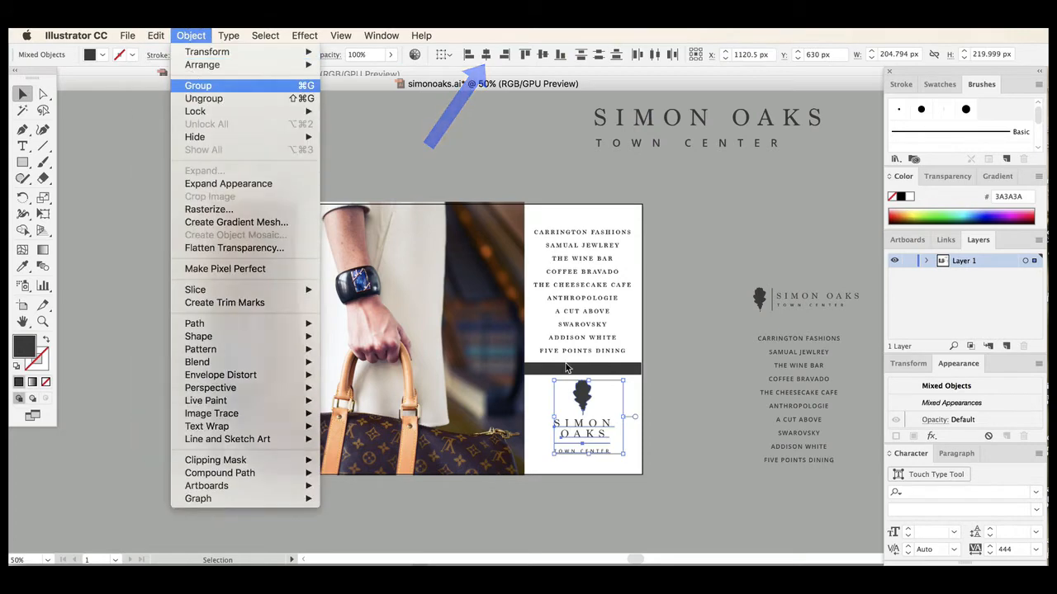
key(super+g)
shift+click(594, 369)
shift+click(596, 351)
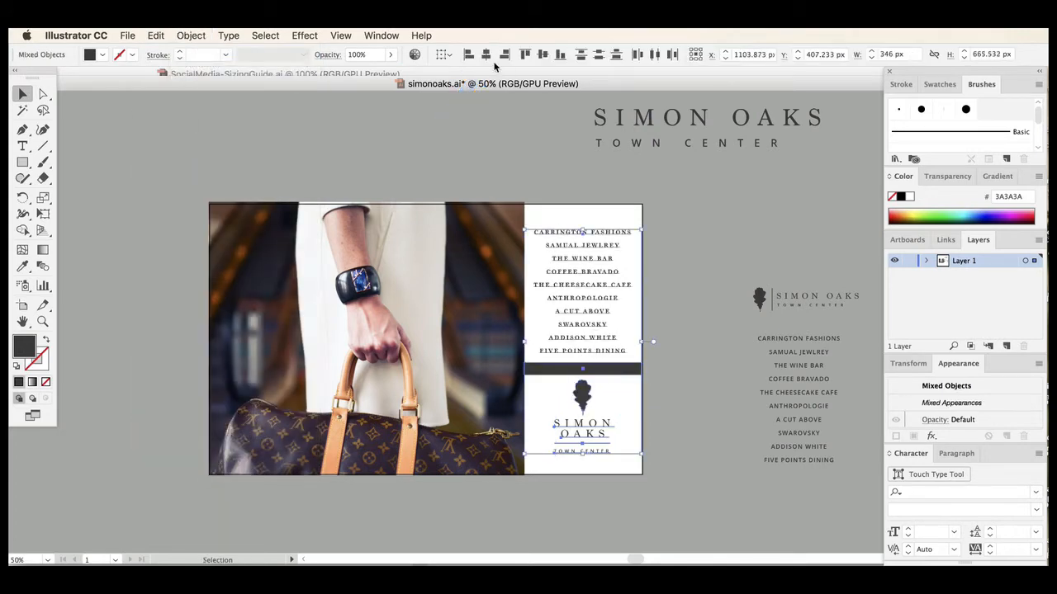
click(492, 59)
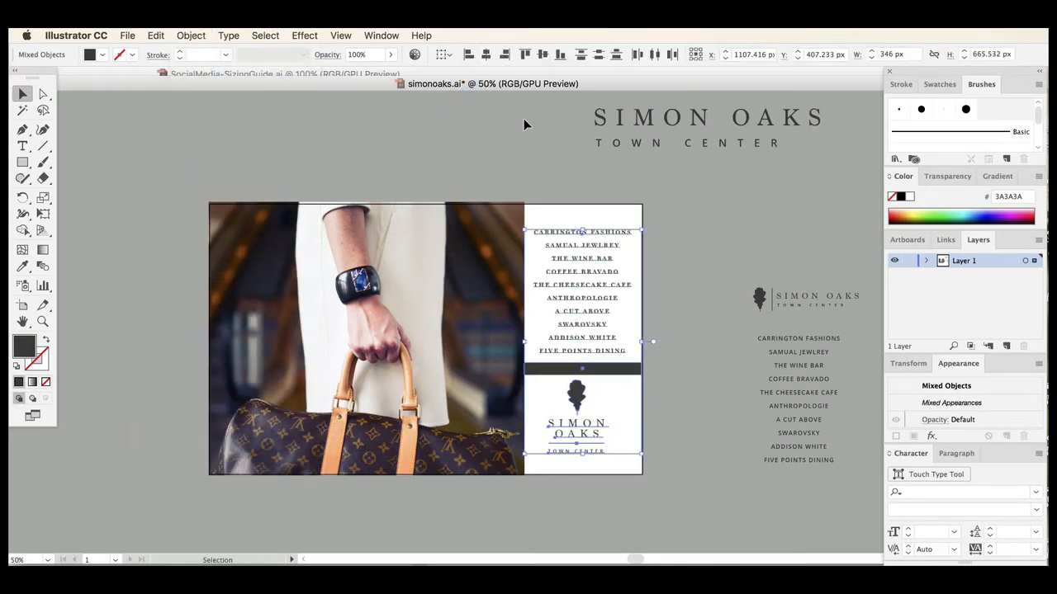
Delete the dark guide rectangle from the white column
click(695, 359)
click(630, 371)
key(Delete)
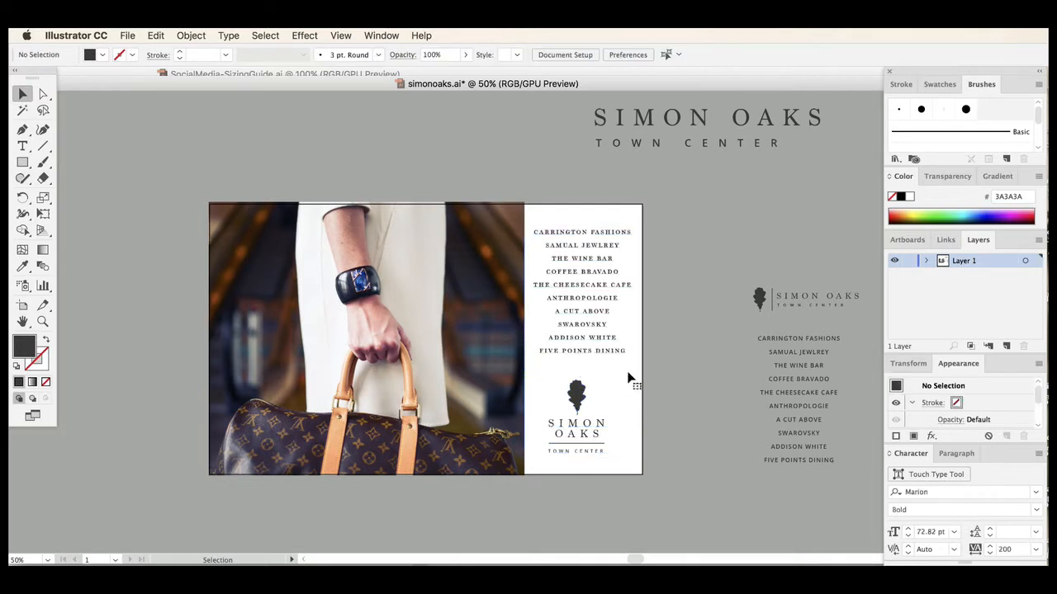
Nudge the stacked logo group to the right until it looks optically centred beneath the store list
click(606, 430)
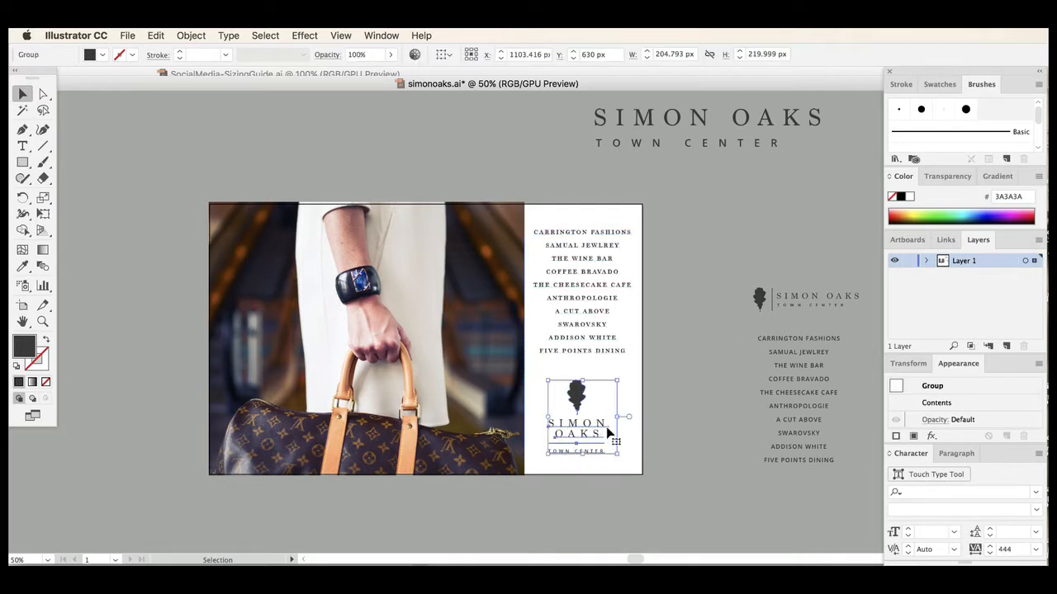
key(Right)
key(Right)
key(Right)
key(Right)
key(Right)
key(Right)
key(Right)
key(Right)
key(Right)
key(Right)
key(Right)
key(Right)
key(Right)
key(Right)
key(Right)
key(Right)
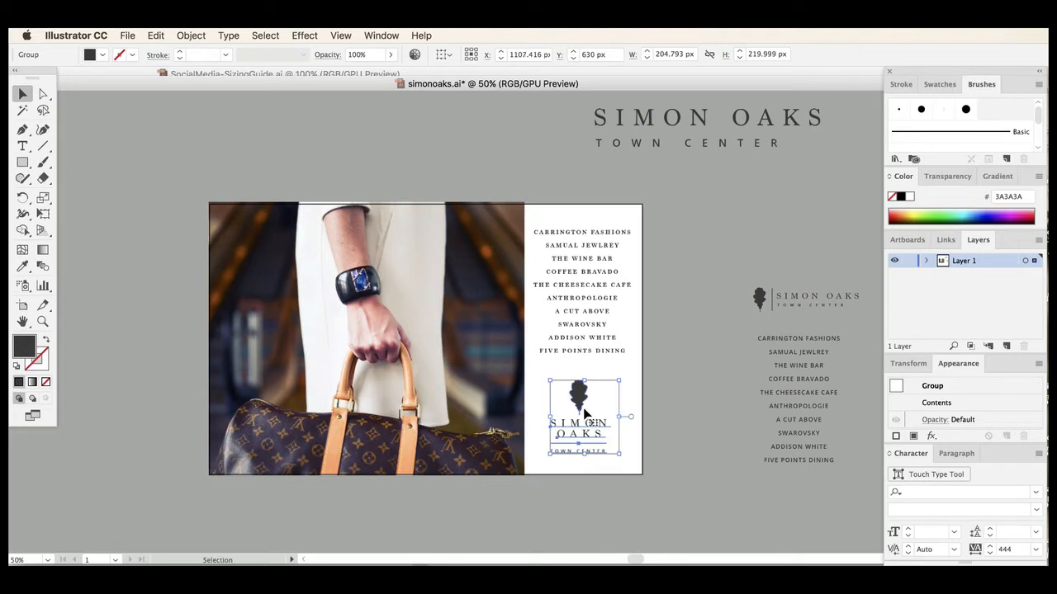
click(726, 360)
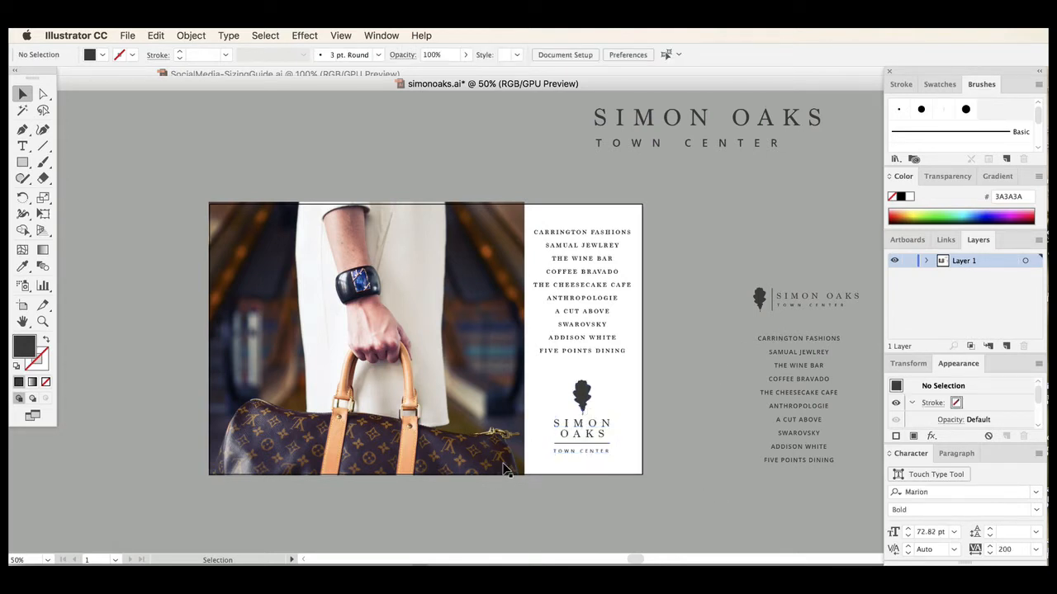
key(super+minus)
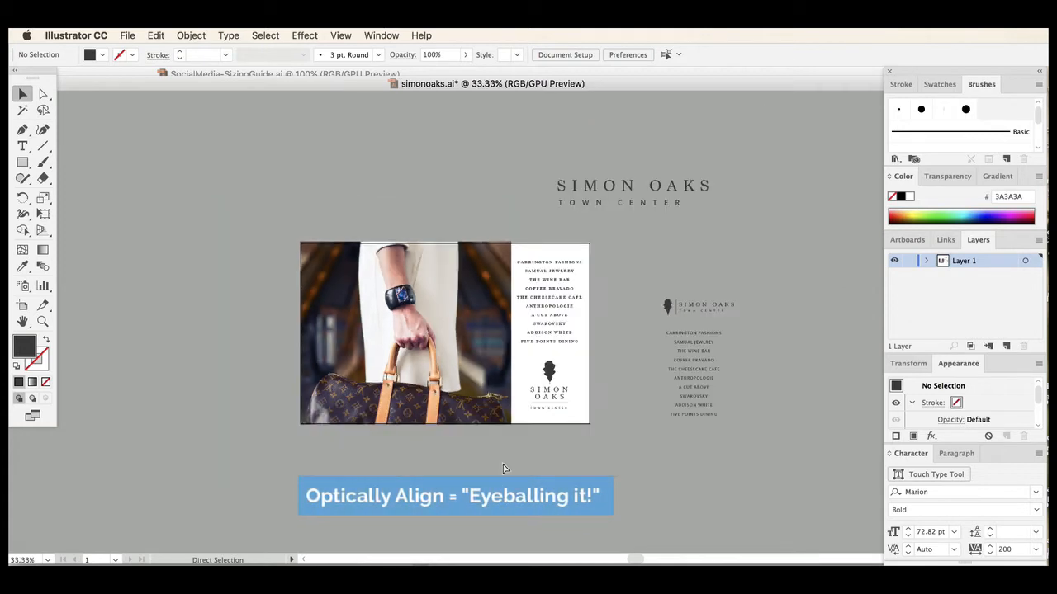
key(super+plus)
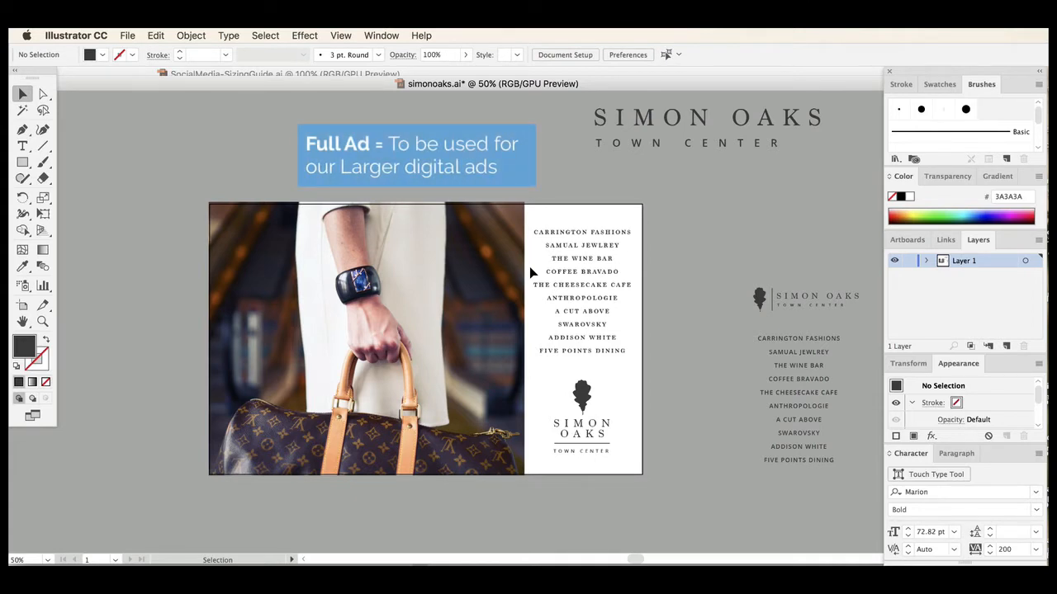
Try the ad without the store list by moving the list outside the artboard, and undo the move
drag(572, 266, 689, 233)
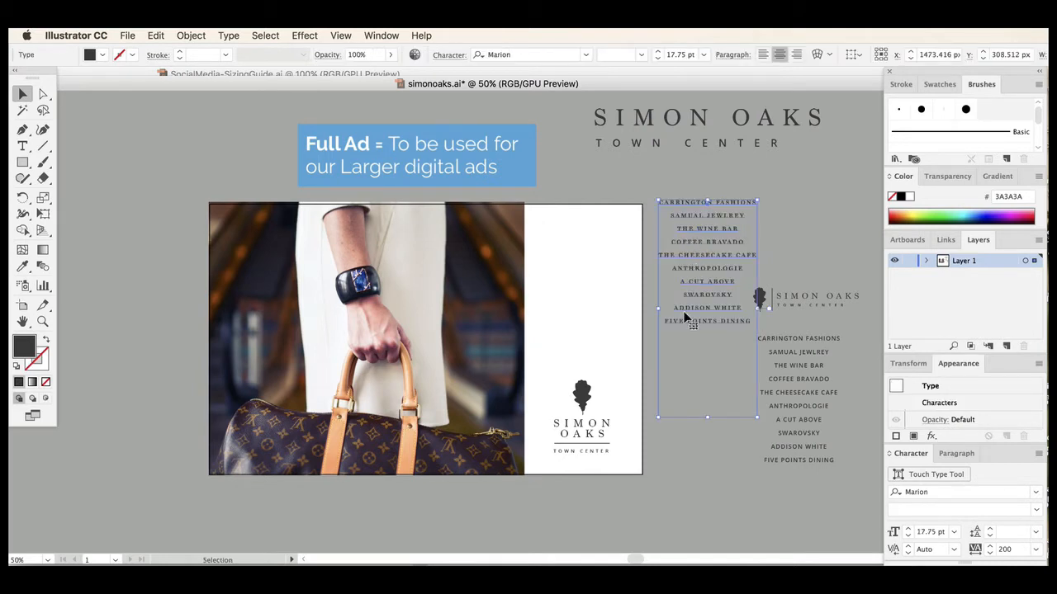
key(super+z)
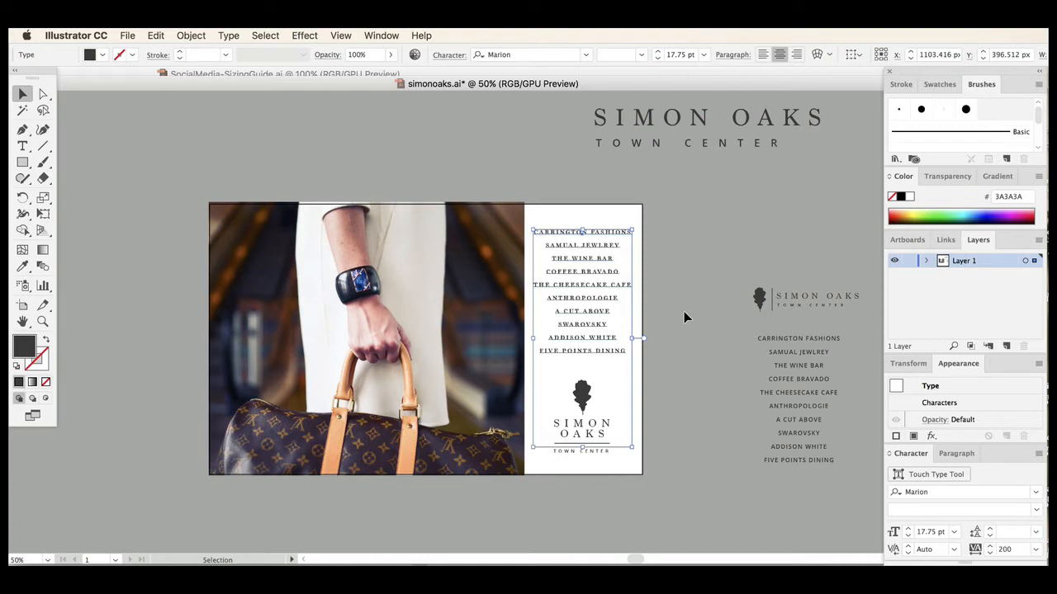
click(684, 311)
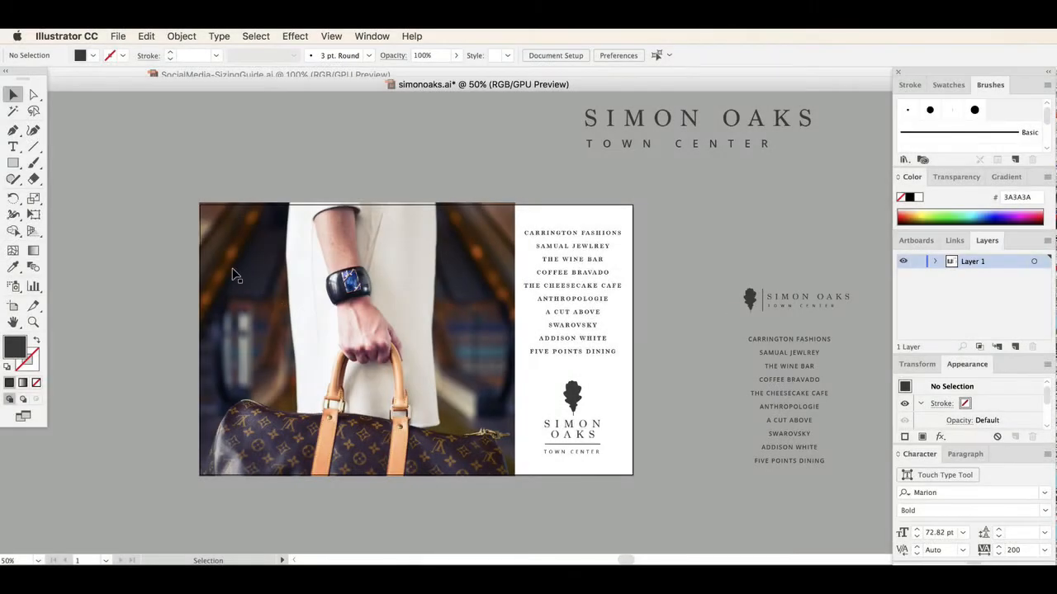
Draw a 426 by 90 px rectangle on the pasteboard above the handbag photo for the call to action
click(15, 165)
mouse_move(312, 158)
mouse_down()
mouse_move(394, 187)
mouse_move(455, 188)
mouse_up()
click(14, 94)
click(194, 170)
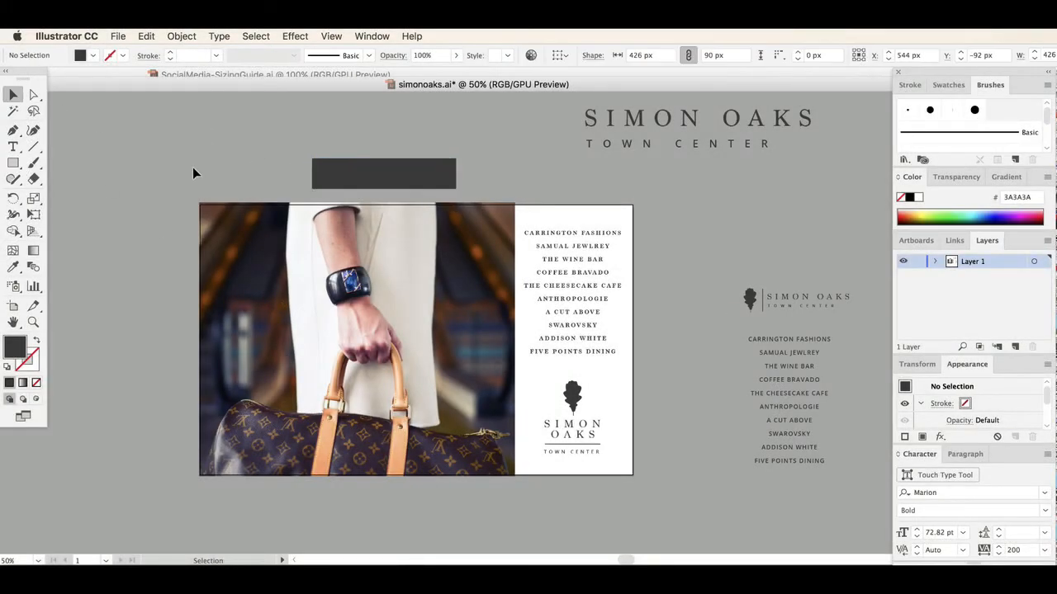
Fill the call-to-action rectangle with lime green C1D400
click(348, 178)
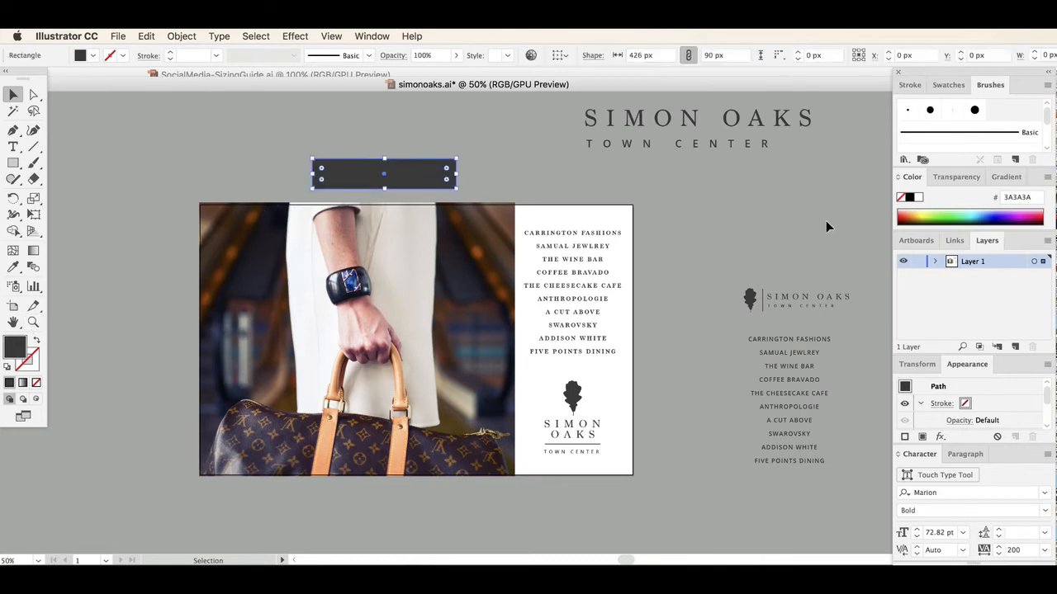
click(922, 218)
click(924, 214)
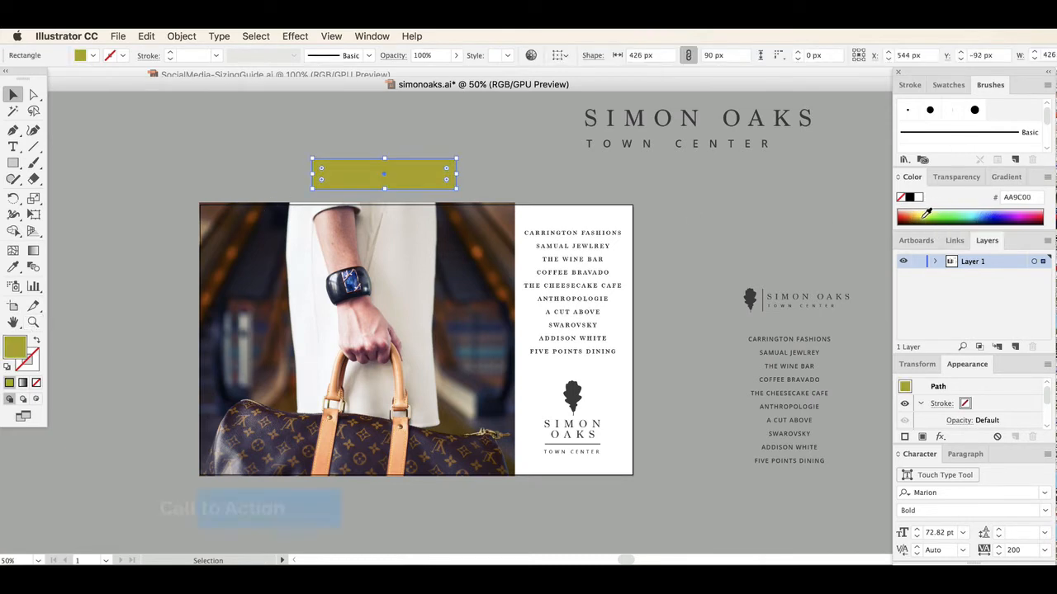
click(926, 213)
click(355, 129)
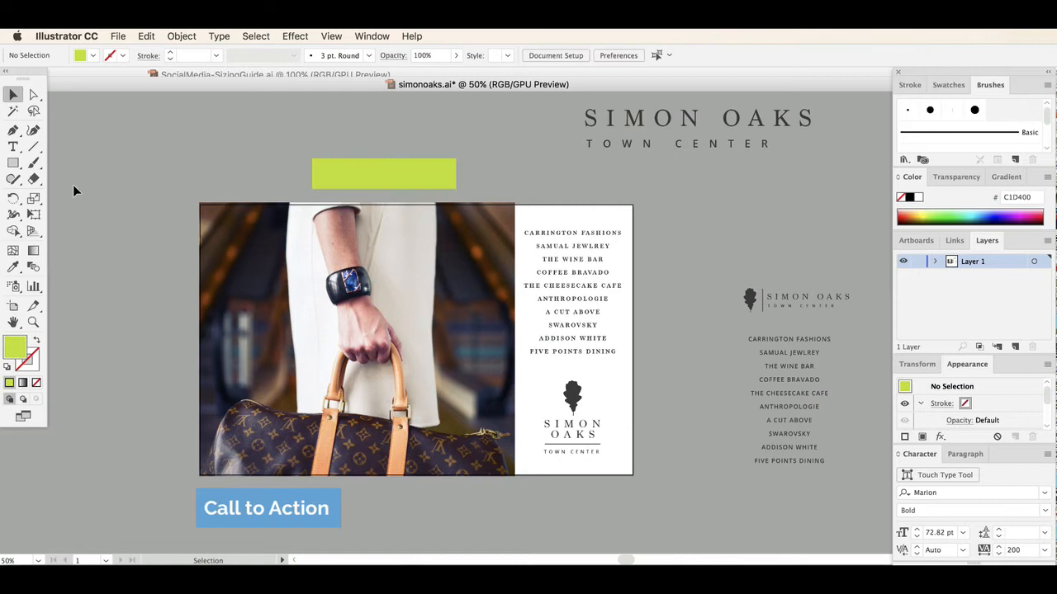
Add the text "SHOP NOW" in 72.82 pt Marion Bold next to the green rectangle
click(13, 147)
click(208, 155)
text(S)
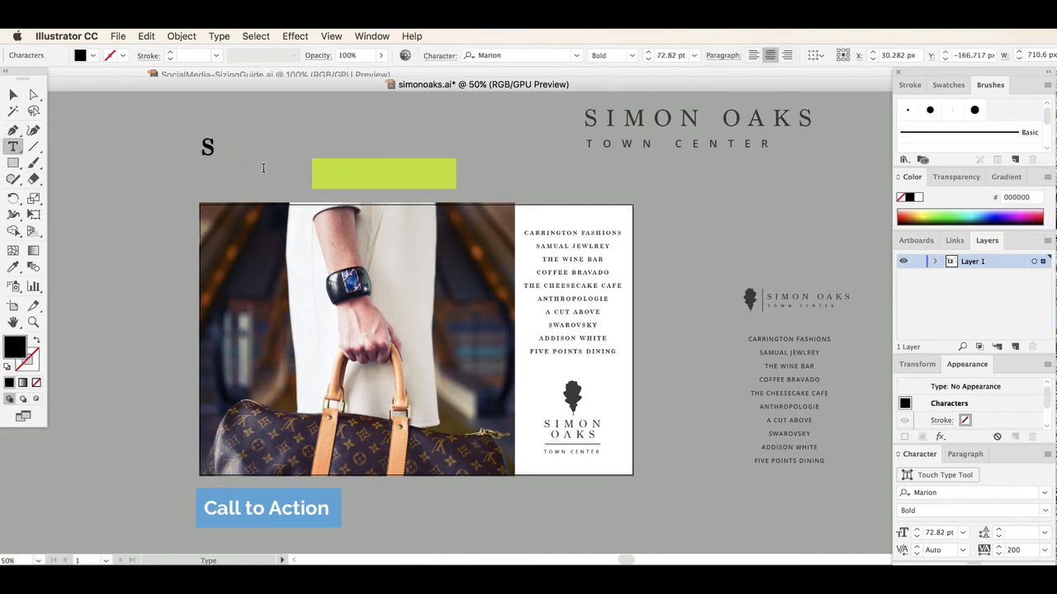
text(HOP NOW)
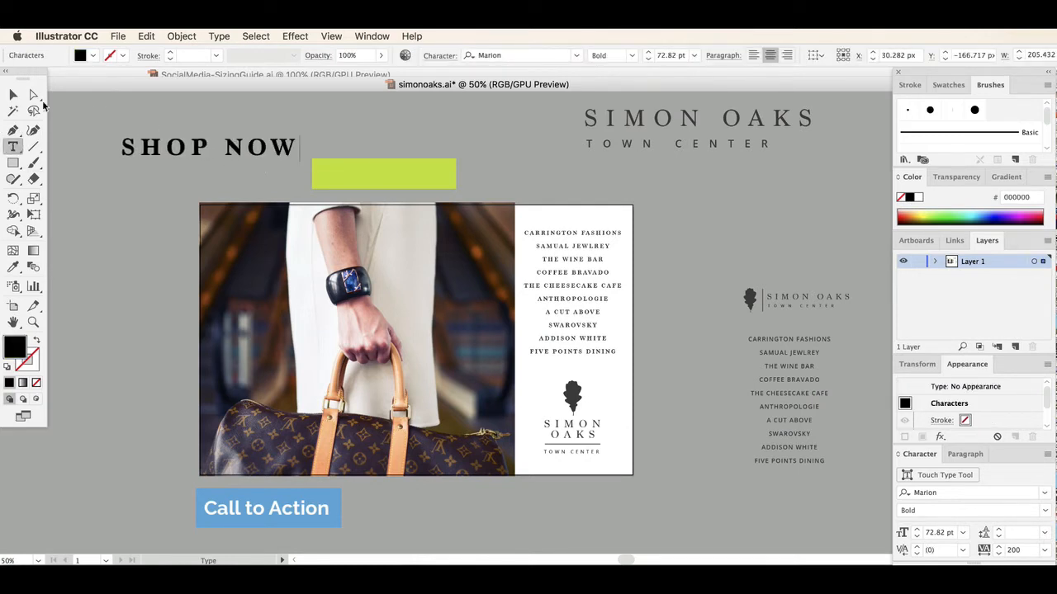
Scale the SHOP NOW text down to about 51.95 pt and centre it on the green rectangle
click(13, 95)
drag(299, 135, 451, 164)
drag(428, 177, 424, 175)
click(483, 168)
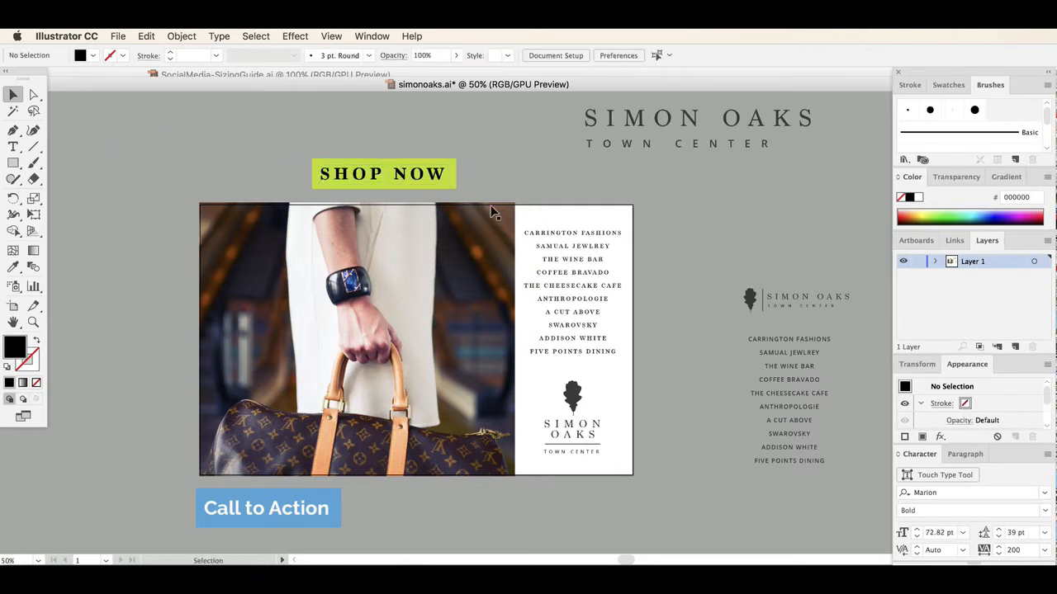
Move the SHOP NOW text and green rectangle together onto the photo's upper-left area and group them as a button
drag(349, 145, 447, 156)
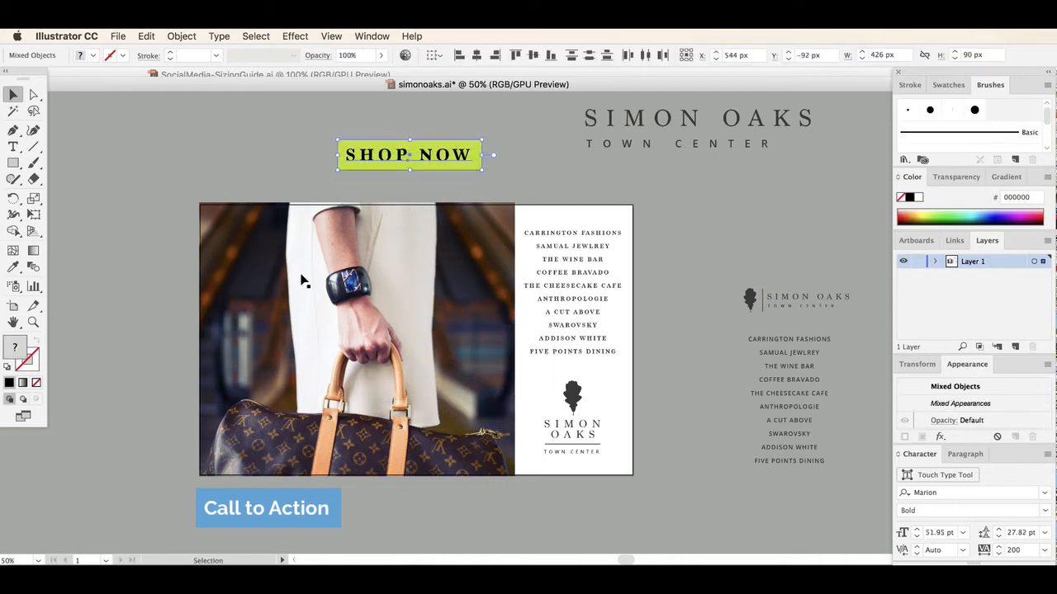
click(193, 240)
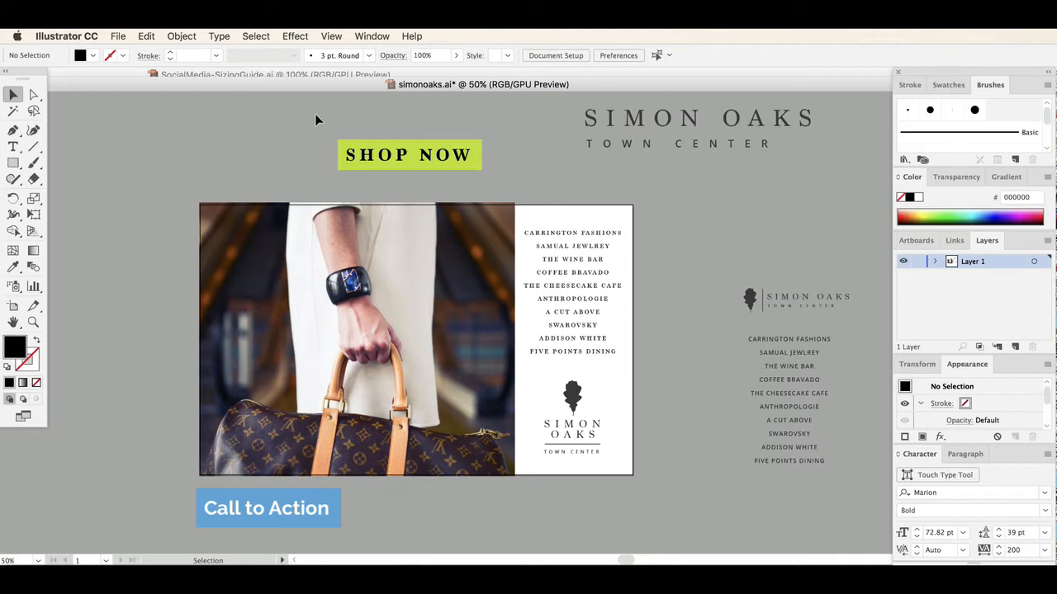
drag(416, 156, 305, 231)
click(219, 37)
mouse_move(181, 36)
click(183, 87)
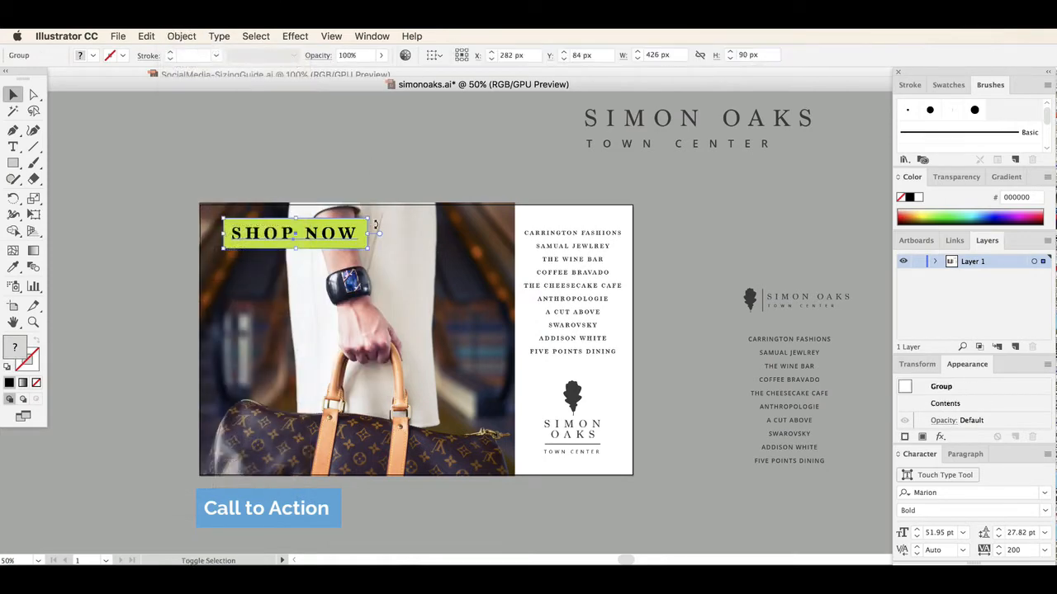
Scale the SHOP NOW button down to about 31.95 pt text and position it level in the photo's upper-left area
drag(363, 216, 305, 212)
click(278, 140)
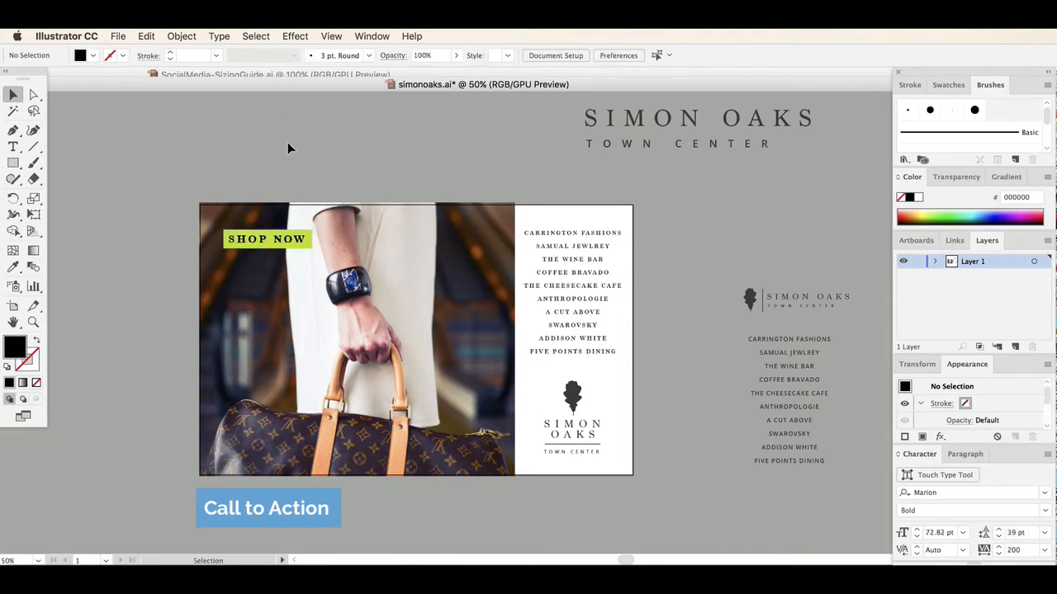
click(277, 263)
drag(275, 259, 275, 255)
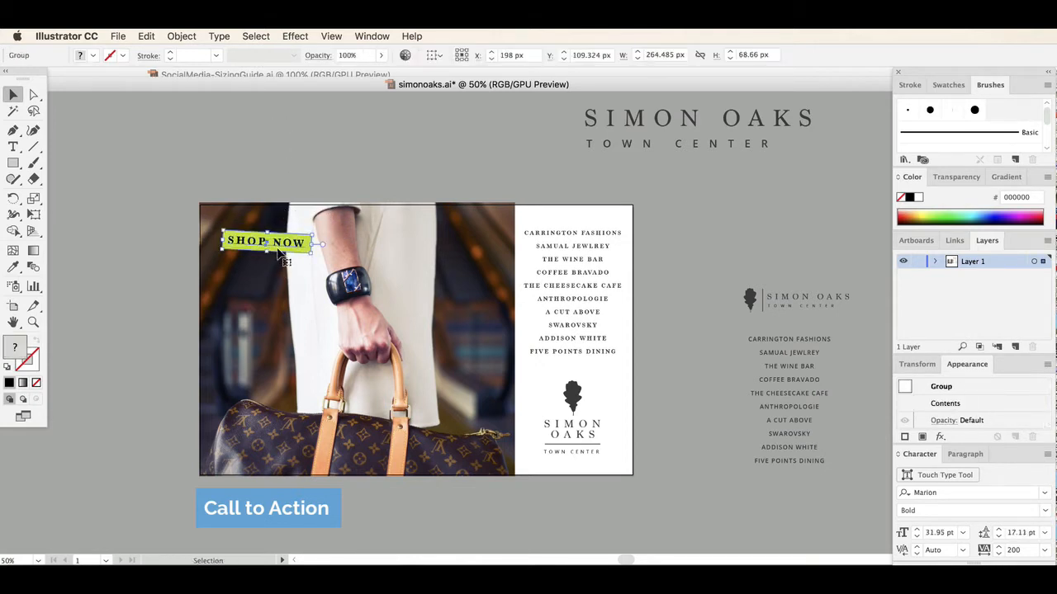
key(shift+super+a)
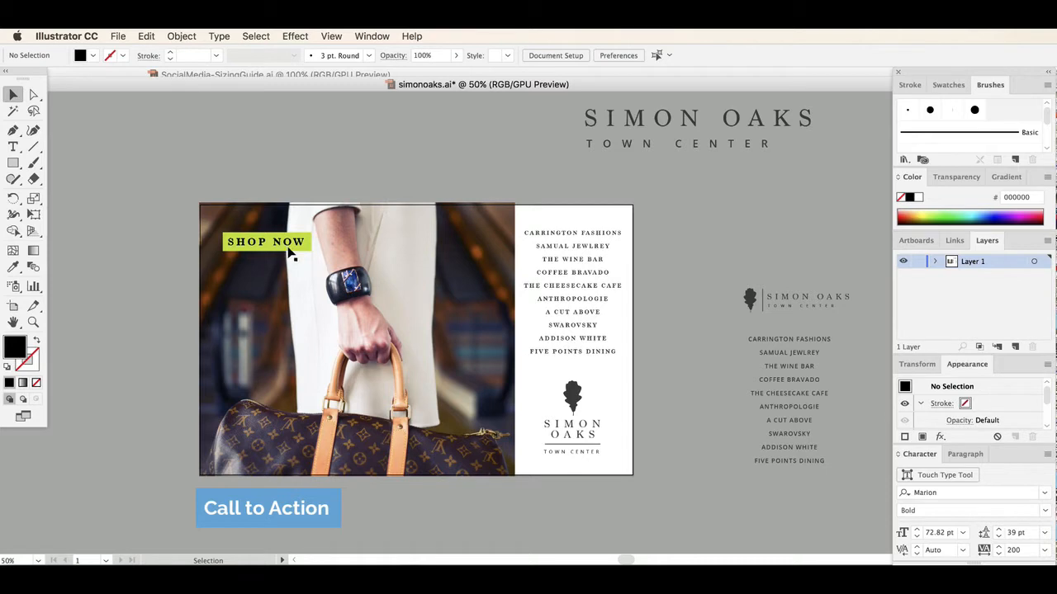
Move the SHOP NOW button to the right side of the photo and scale it down to about 28.54 pt text
drag(289, 253, 472, 279)
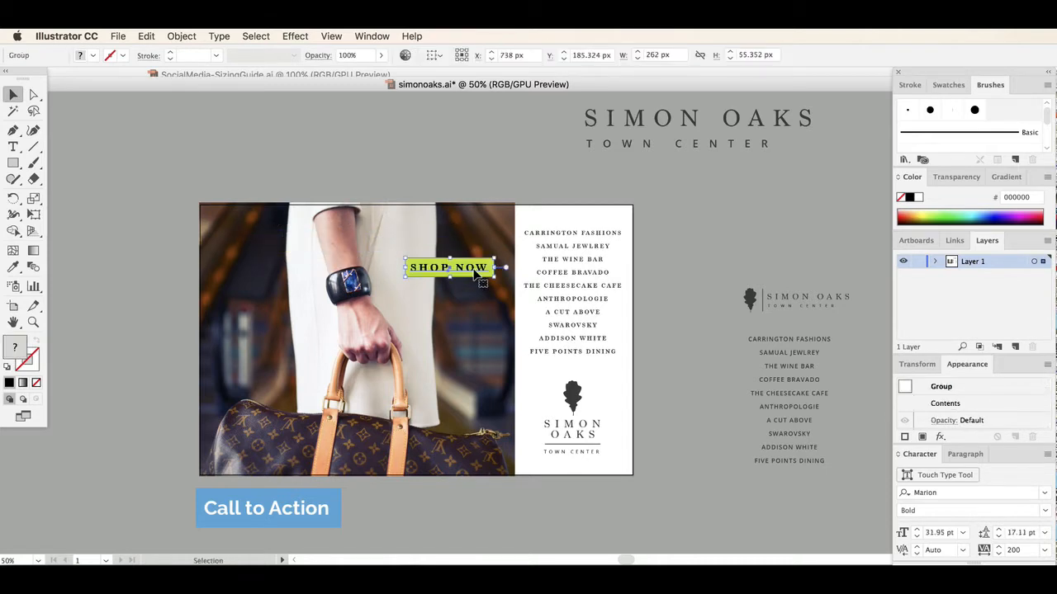
scroll(479, 223, down, 1)
click(453, 142)
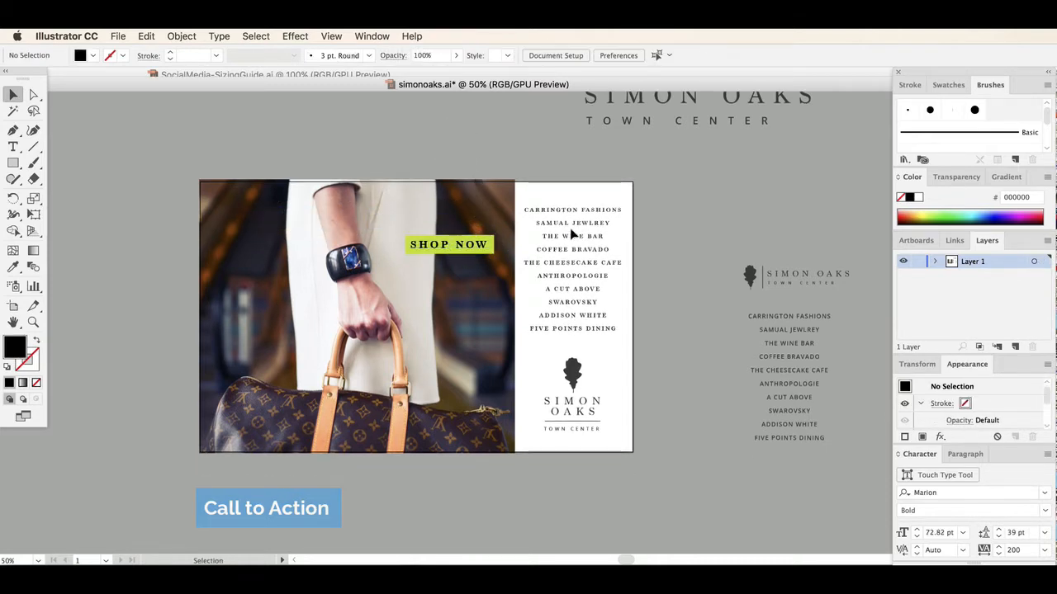
click(485, 244)
drag(494, 235, 484, 238)
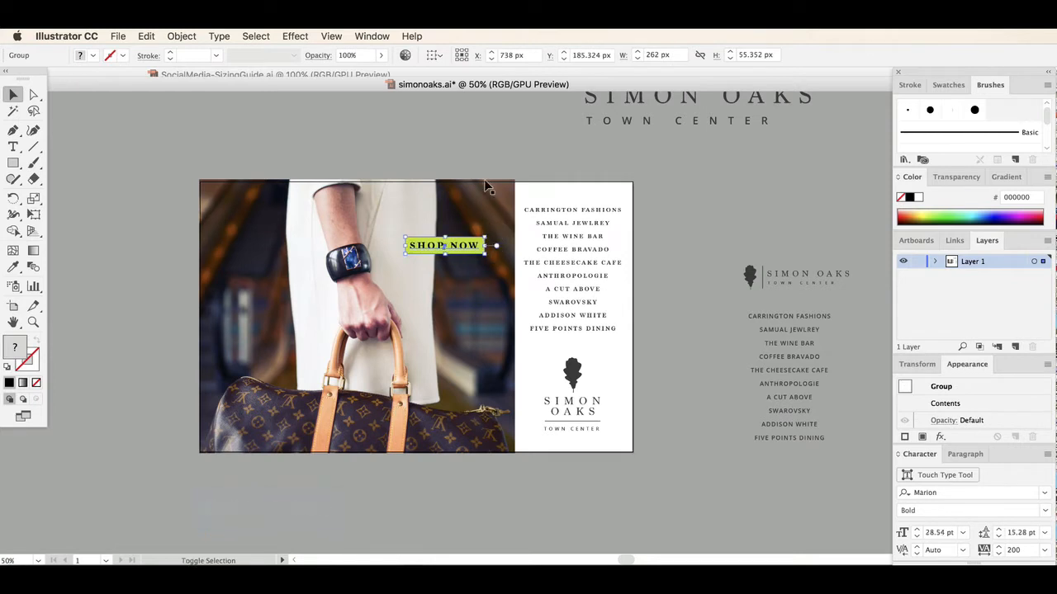
click(484, 134)
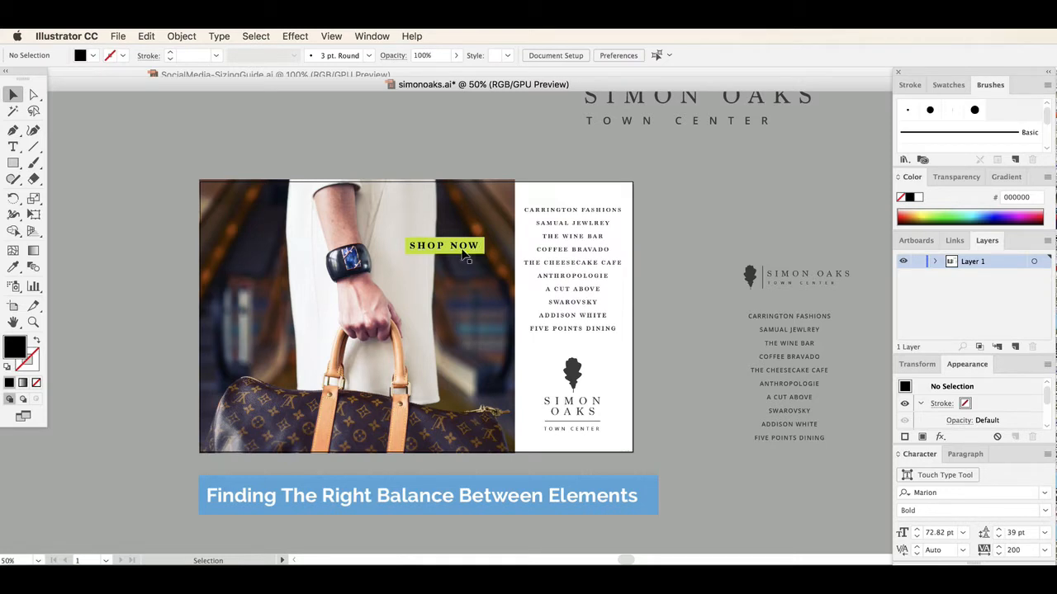
Enlarge the SHOP NOW button to about 34.39 pt text near the photo's upper-right corner, undoing a further enlargement
drag(446, 252, 367, 237)
click(450, 178)
click(439, 216)
click(435, 180)
click(420, 212)
click(403, 155)
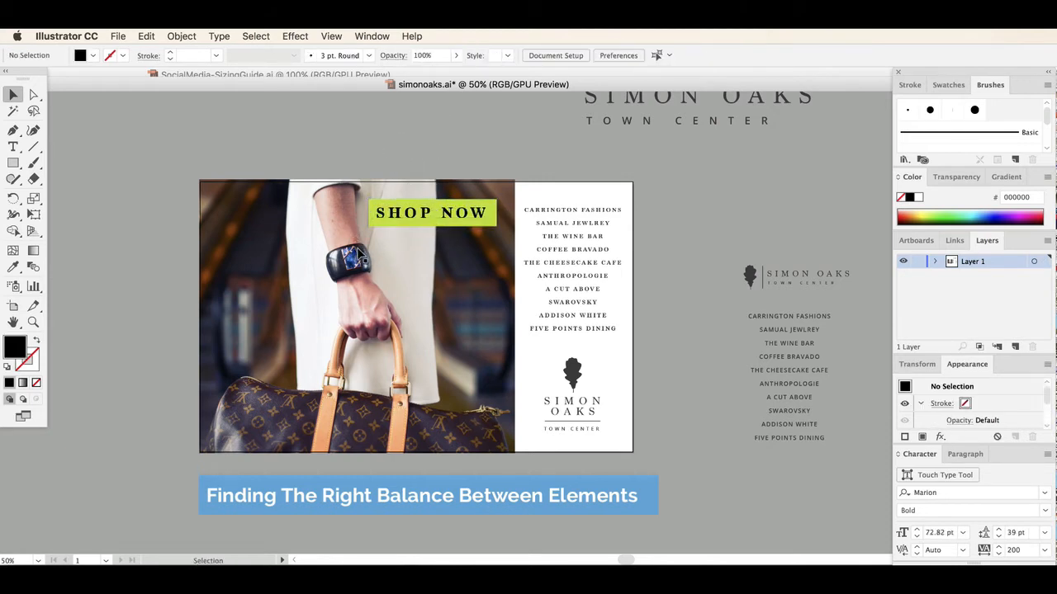
key(ctrl+z)
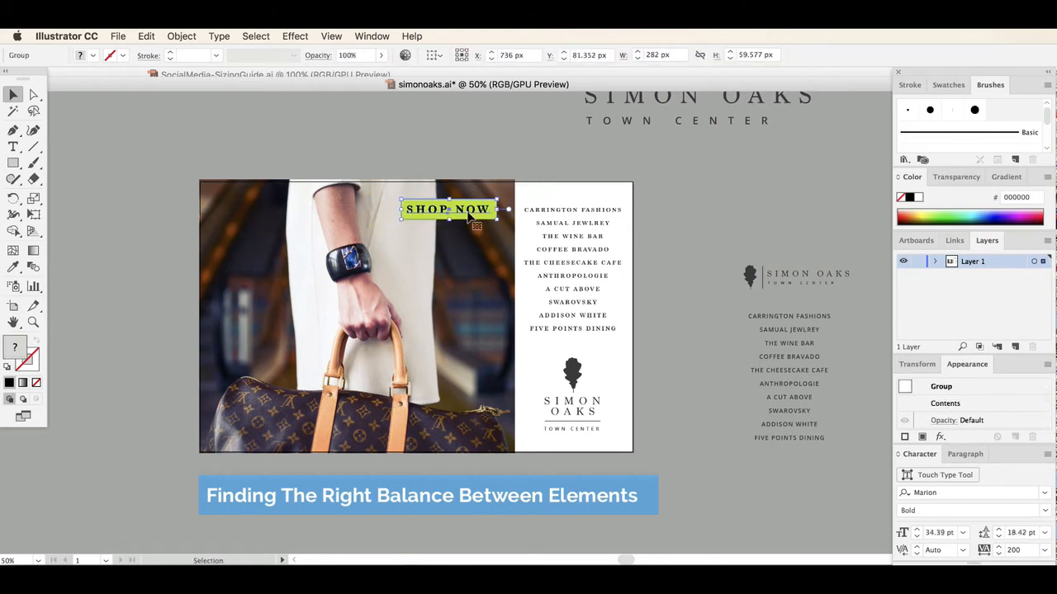
Try the SHOP NOW button over the handbag at the photo's lower left, and move it up to the photo's left side at mid-height
drag(466, 213, 287, 435)
click(389, 509)
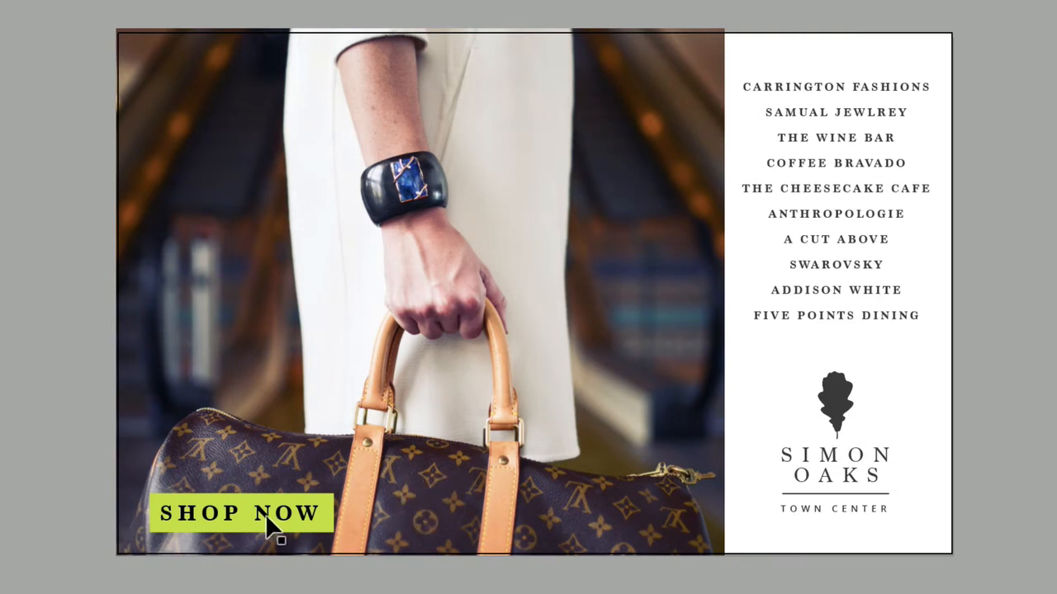
drag(267, 520, 267, 300)
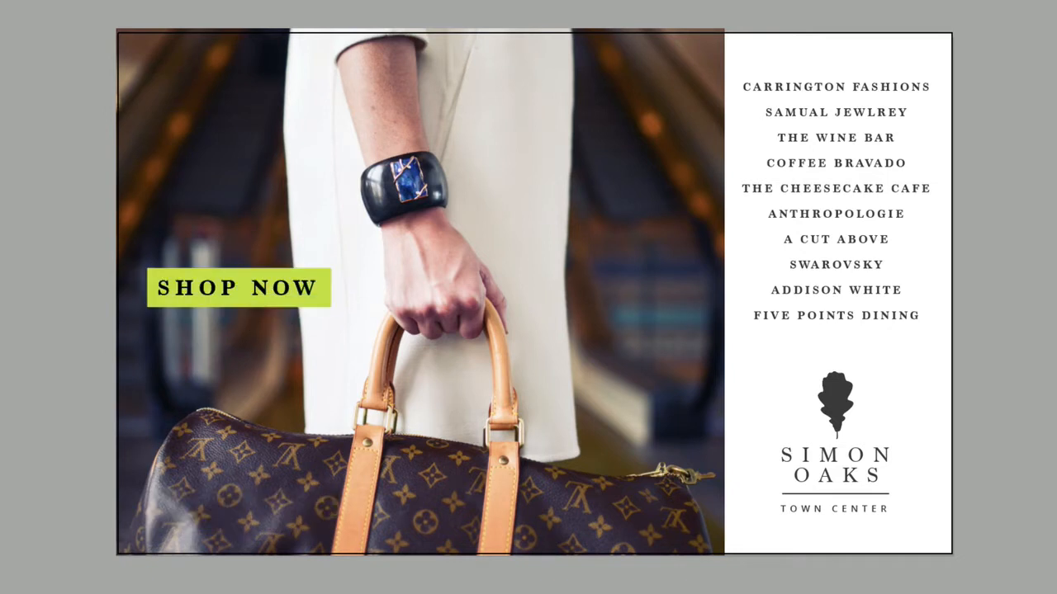
click(281, 295)
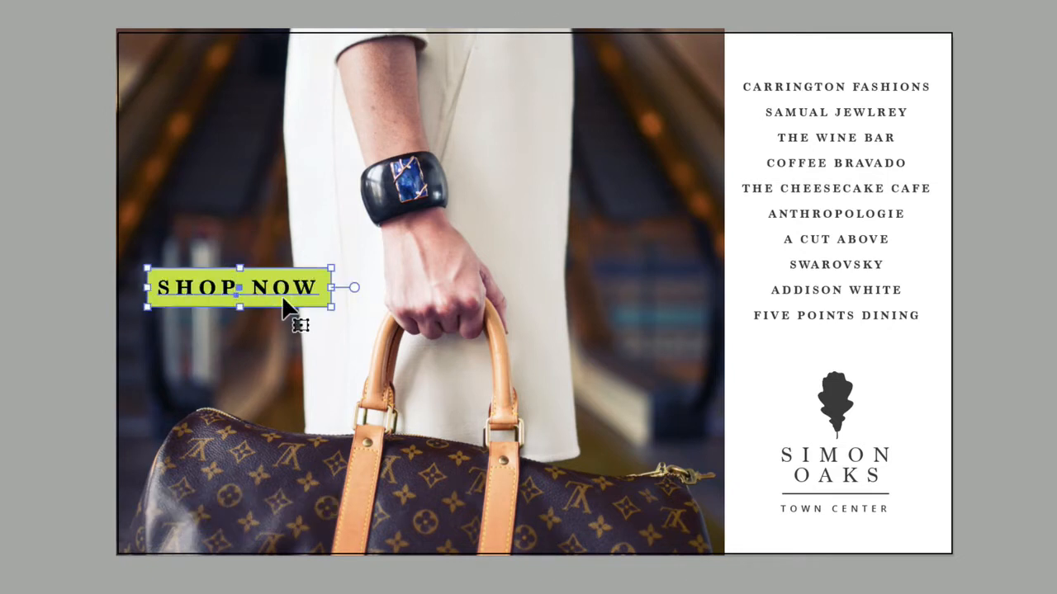
right_click(283, 292)
click(365, 502)
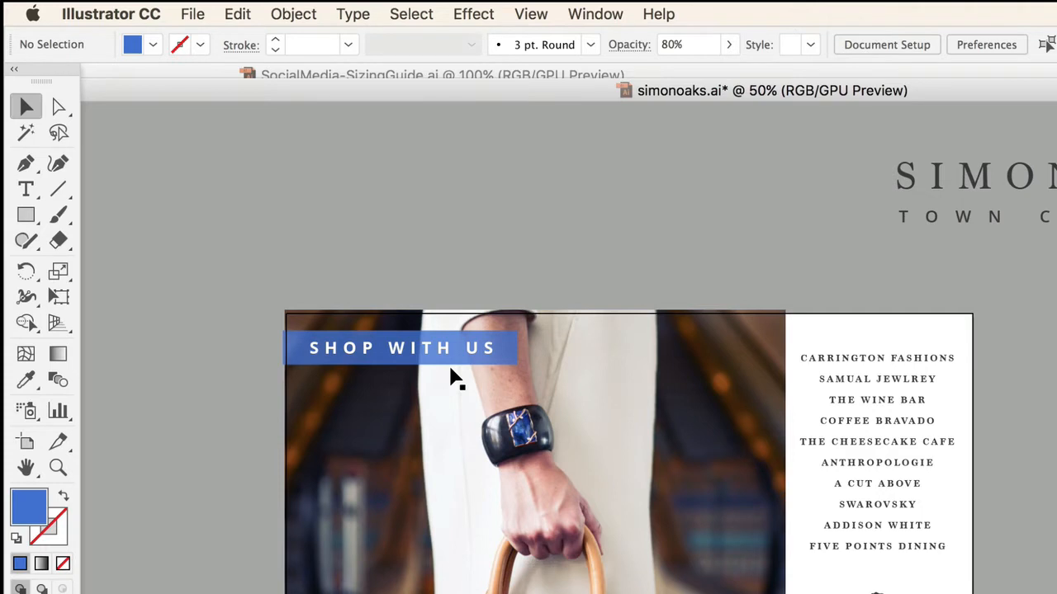
Round only the lower-right corner of the blue rectangle behind SHOP WITH US, with a 12 px radius
click(509, 355)
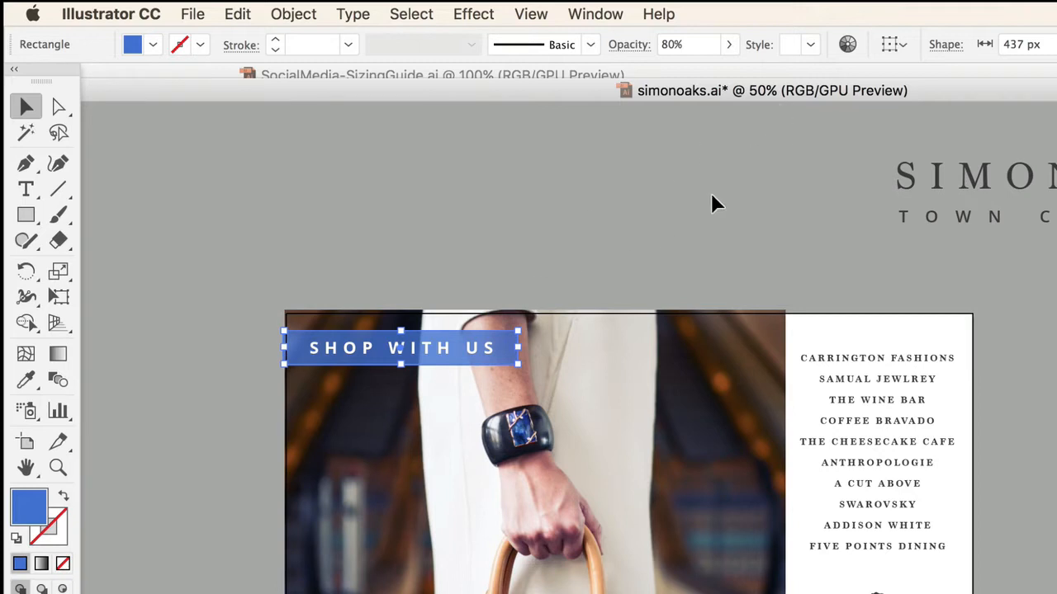
click(941, 44)
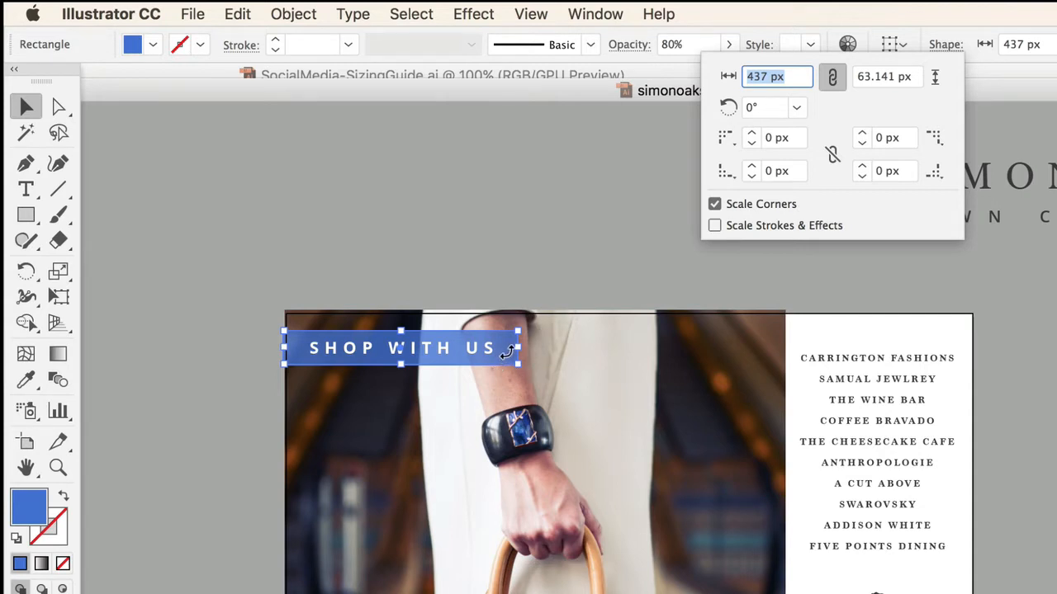
click(935, 173)
click(885, 198)
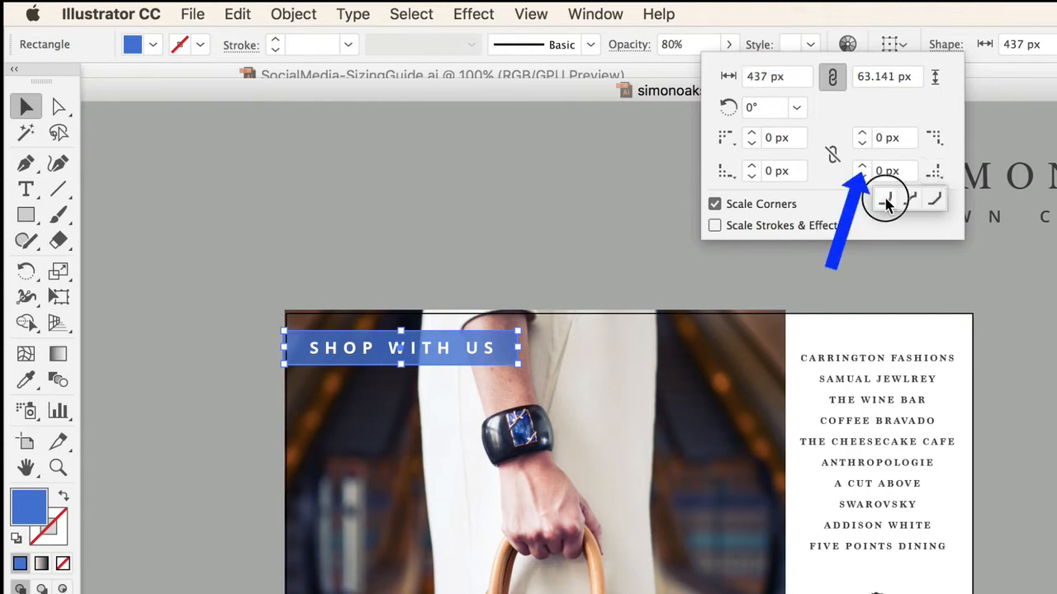
click(862, 166)
click(861, 166)
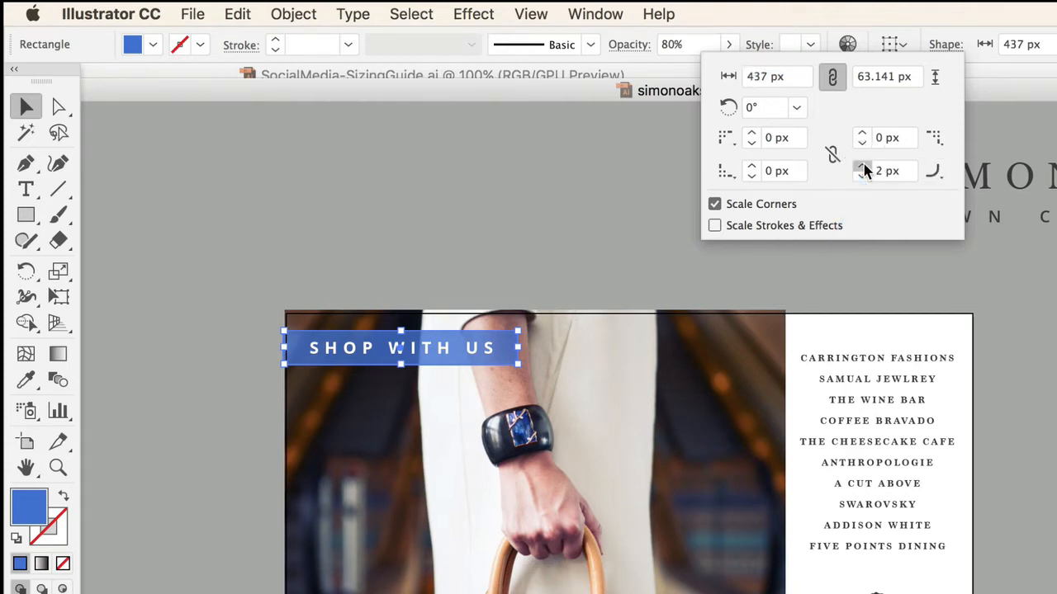
click(861, 167)
click(861, 167)
click(861, 168)
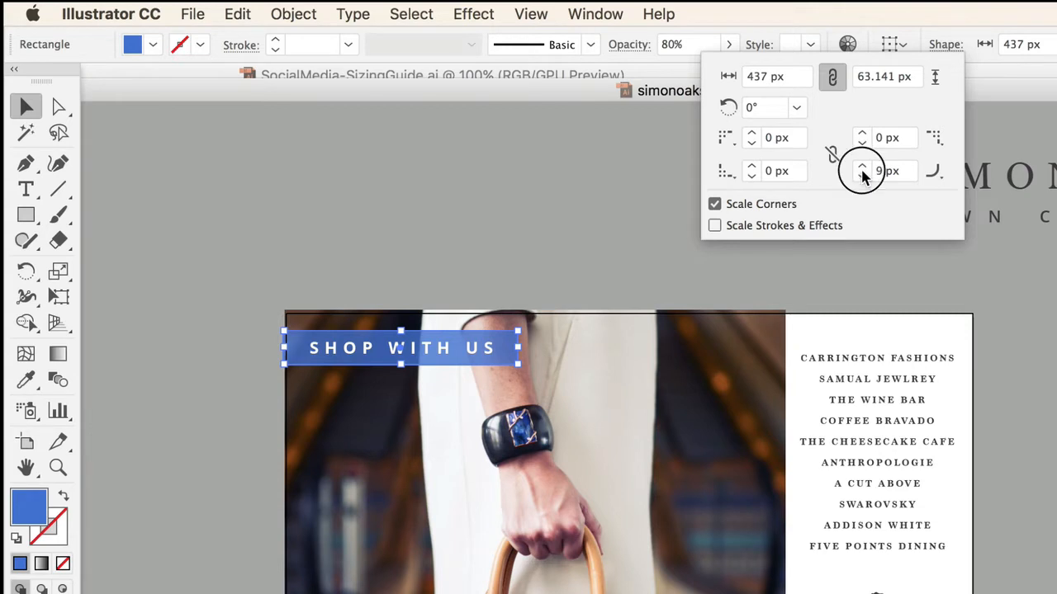
click(861, 168)
click(861, 168)
click(861, 168)
click(504, 208)
Increase the blue rectangle's lower-right corner radius beyond 12 px for a more pronounced curve
click(507, 347)
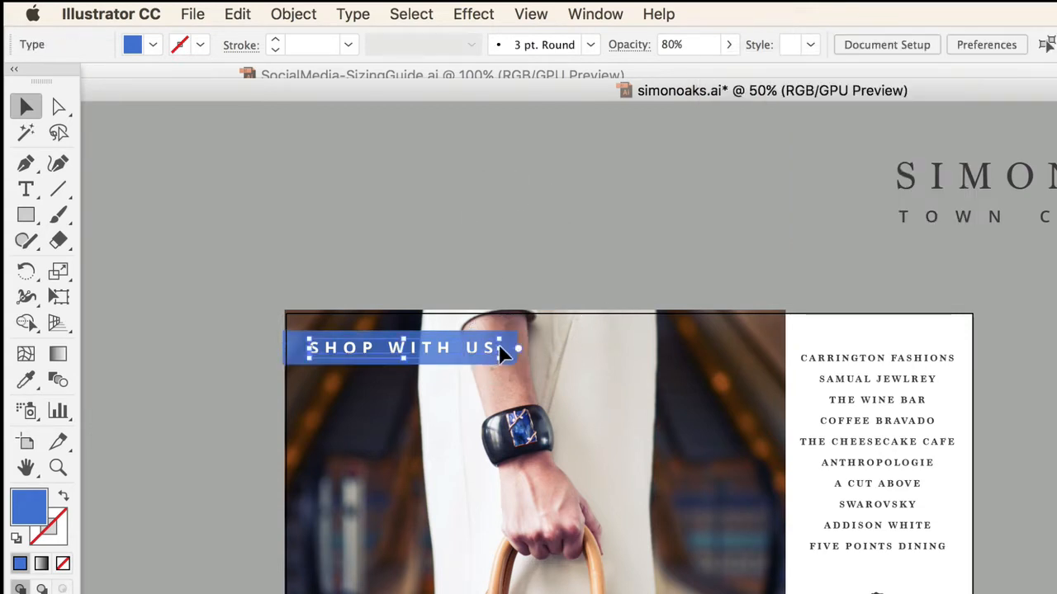
click(545, 308)
click(515, 344)
click(941, 46)
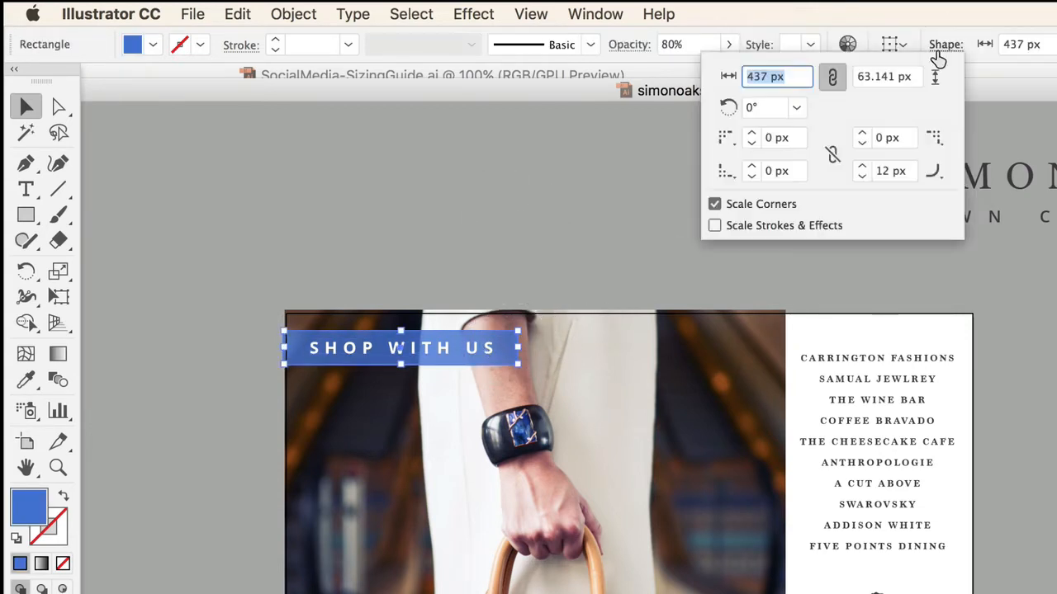
click(862, 168)
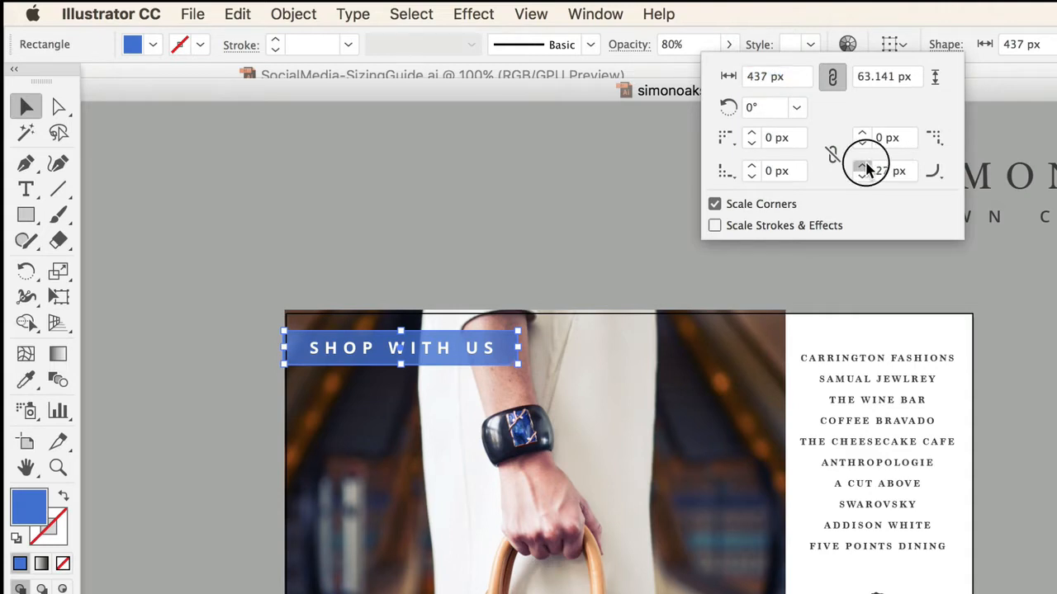
click(624, 217)
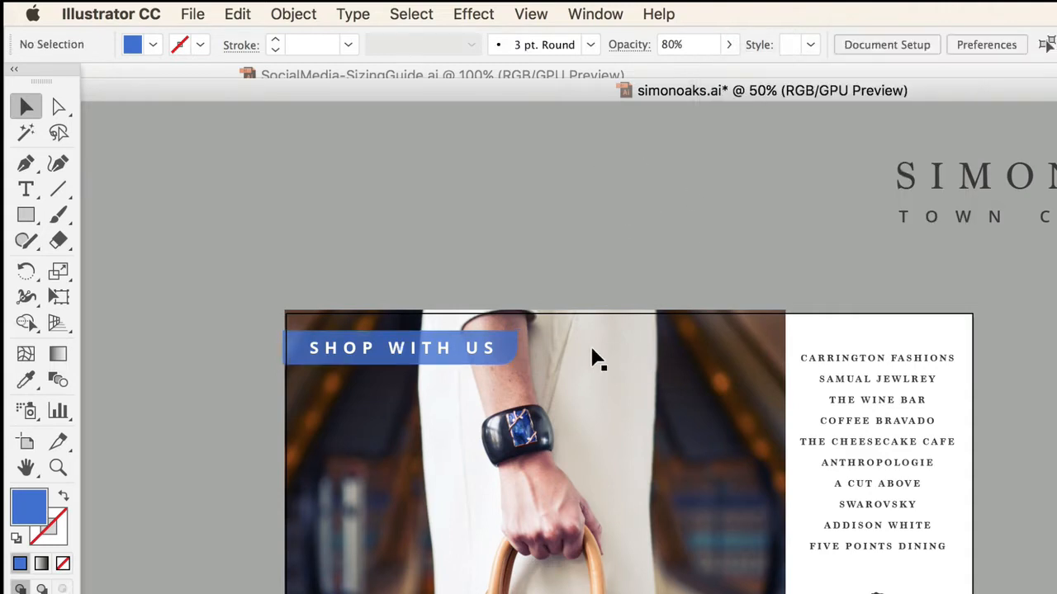
Move the blue rectangle and SHOP WITH US text together up into the photo's upper-left corner
click(513, 352)
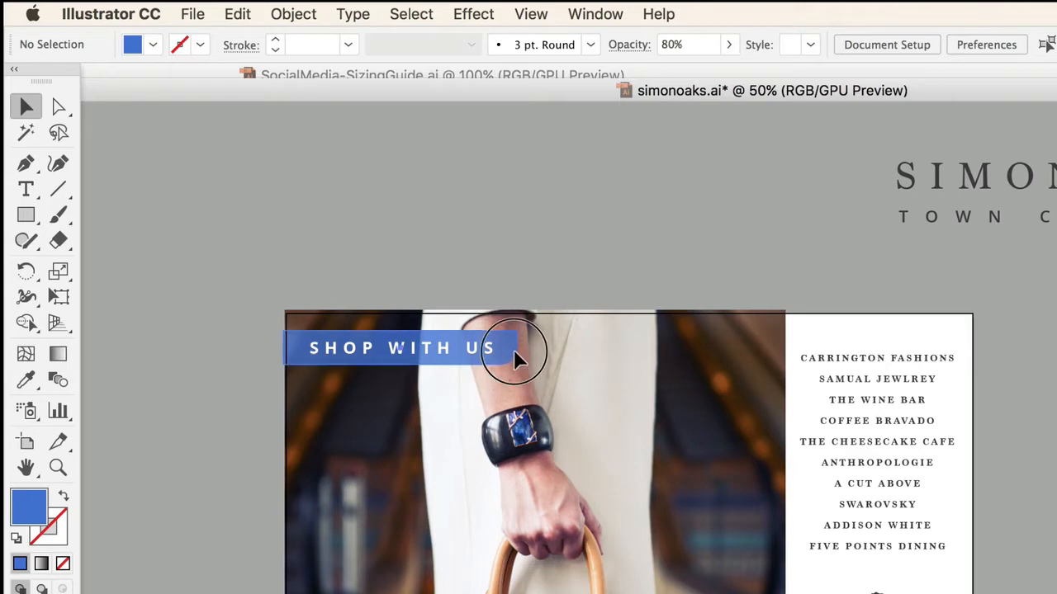
shift+click(434, 352)
drag(431, 352, 432, 336)
click(477, 210)
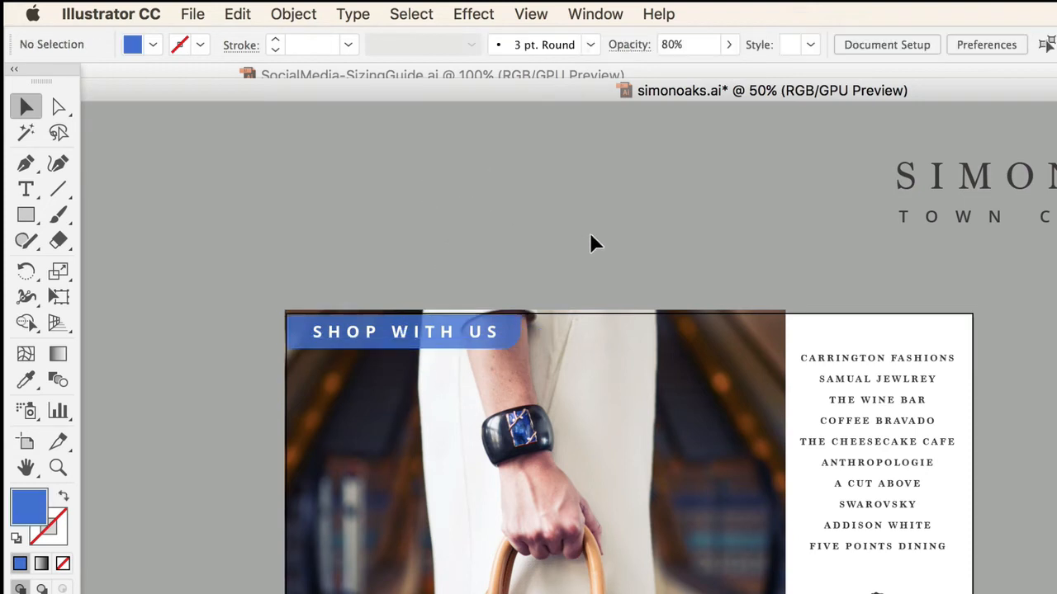
Nudge the handbag photo down so its top edge lines up with the artboard's top edge
click(634, 460)
key(Down)
key(Down)
key(Down)
key(Down)
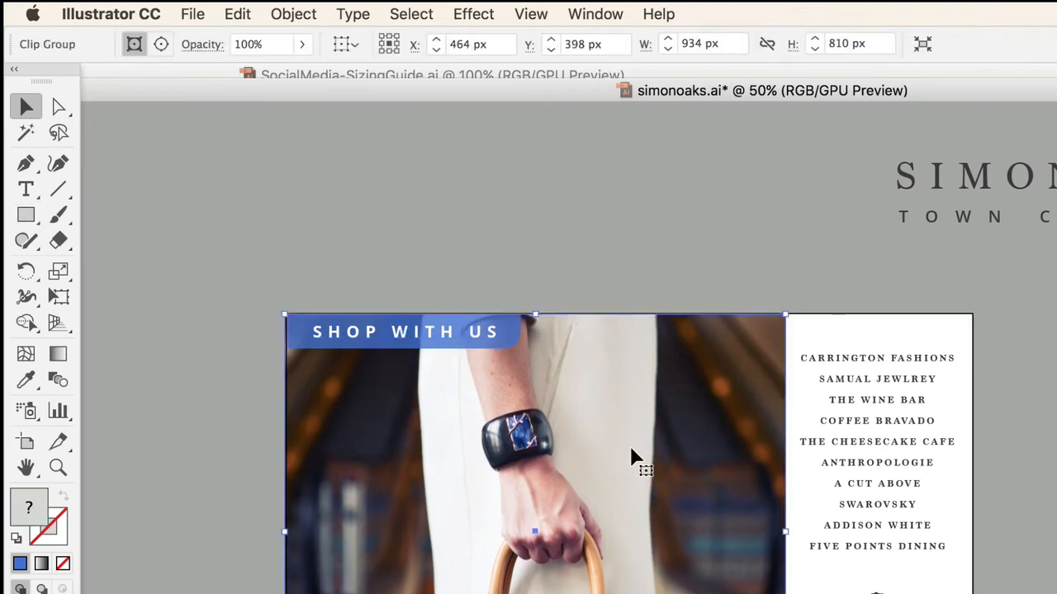
key(Up)
click(554, 236)
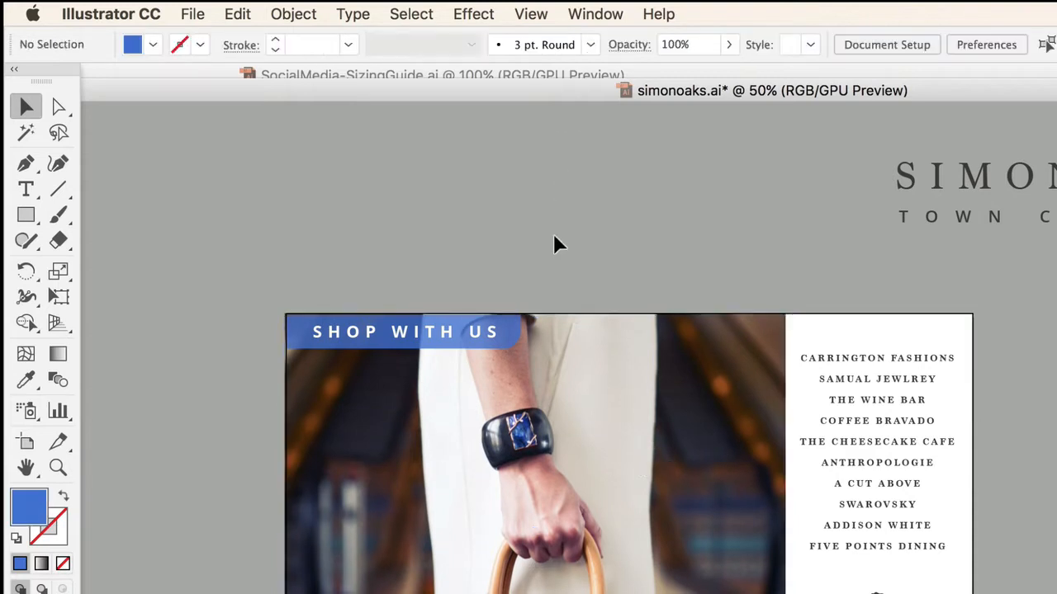
Scale the blue rectangle and SHOP WITH US text down together by about 10 percent, keeping them in the photo's upper-left corner
click(504, 336)
shift+click(477, 336)
drag(522, 349, 499, 344)
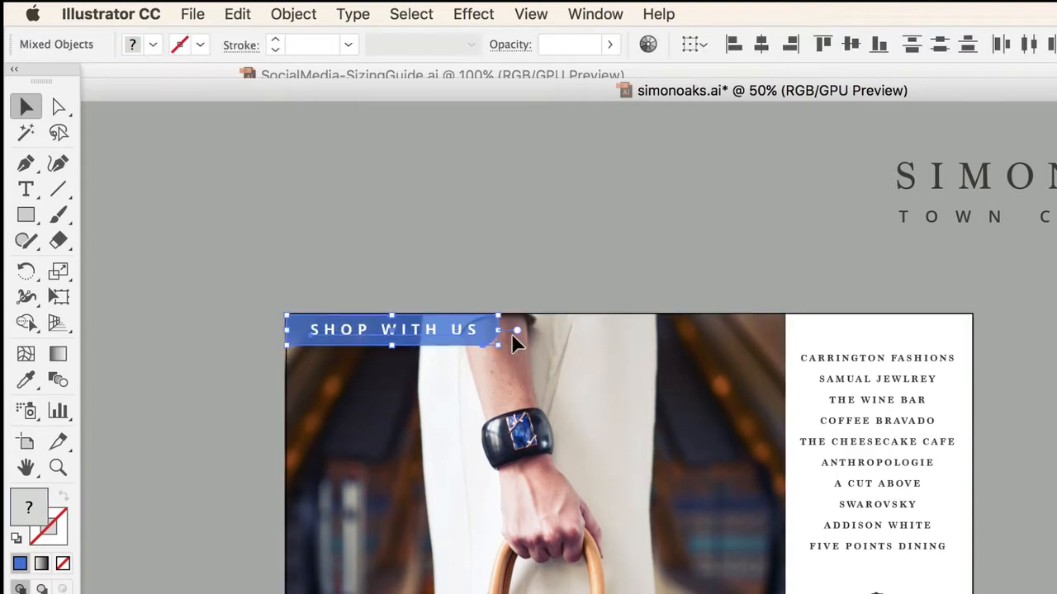
click(704, 142)
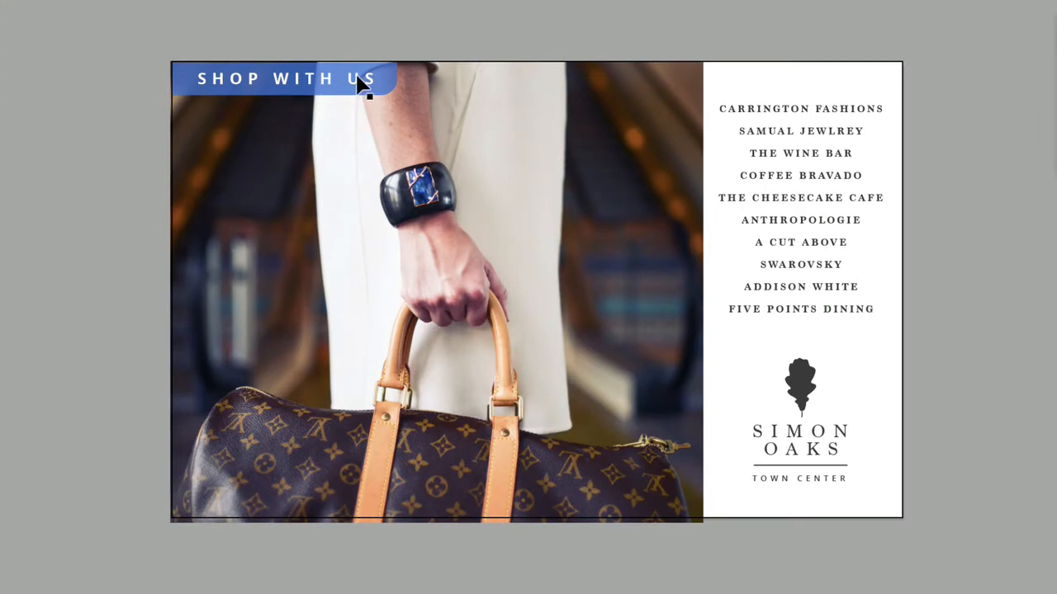
Stretch the blue rectangle's top edge slightly upward to cover the artboard's top edge
click(356, 76)
drag(286, 62, 287, 60)
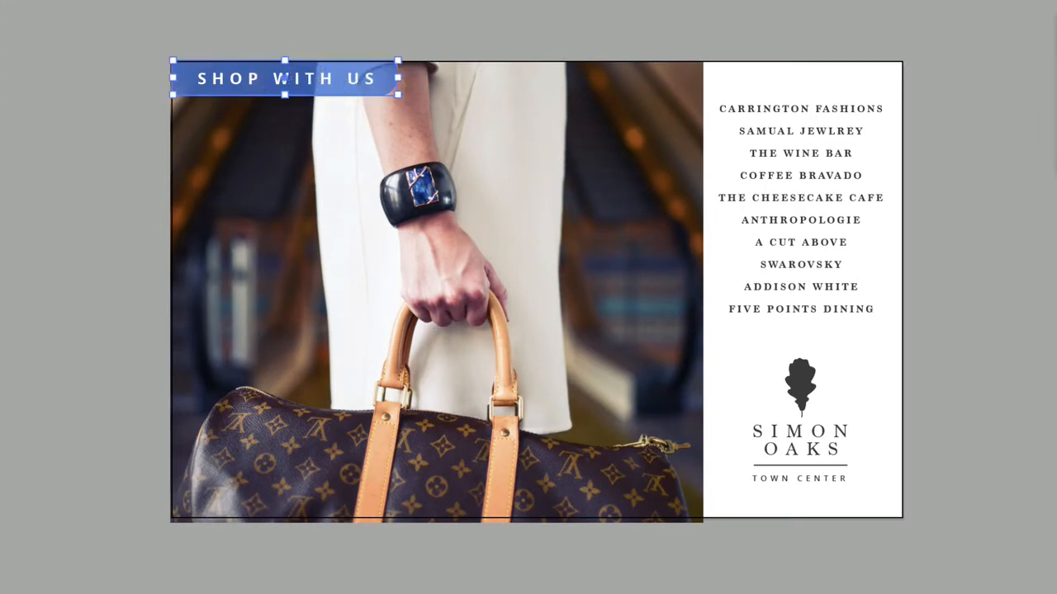
key(ctrl+shift+a)
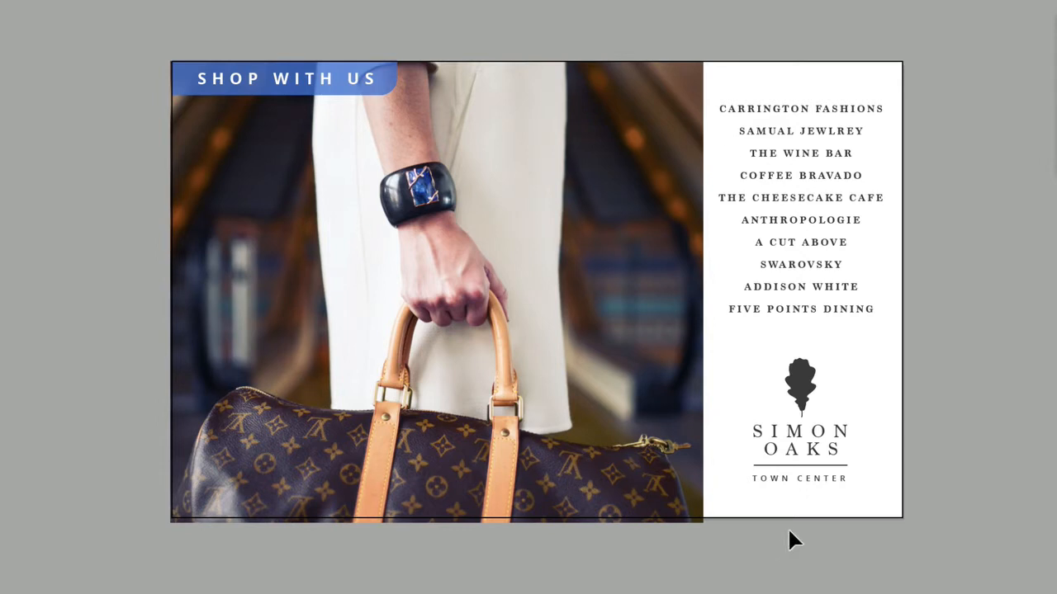
Flip the blue rectangle so its rounded corner faces up, and move it and the SHOP WITH US text to the photo's lower-left corner
click(355, 87)
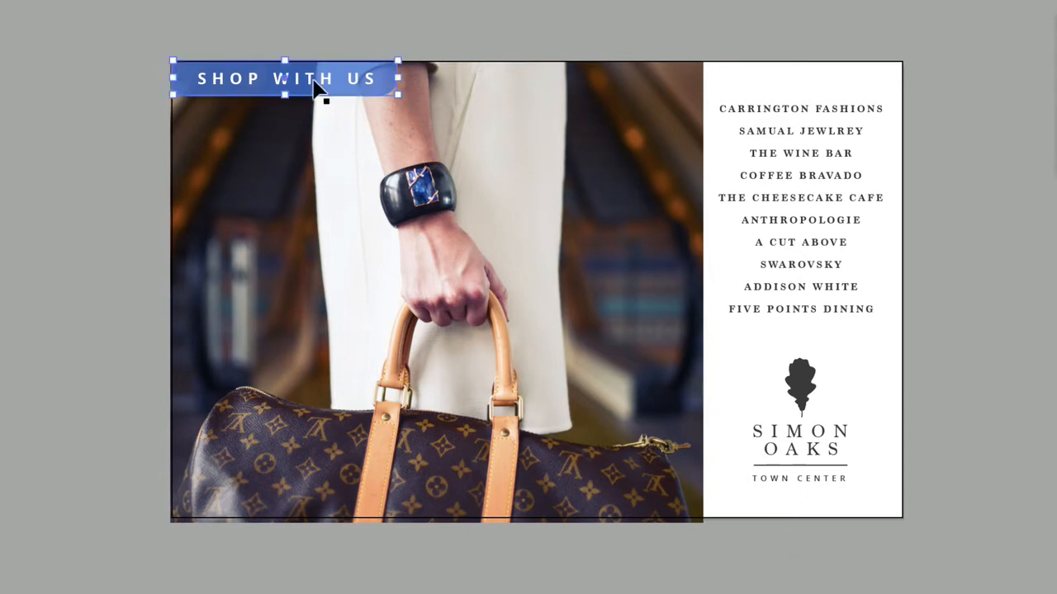
drag(286, 59, 282, 138)
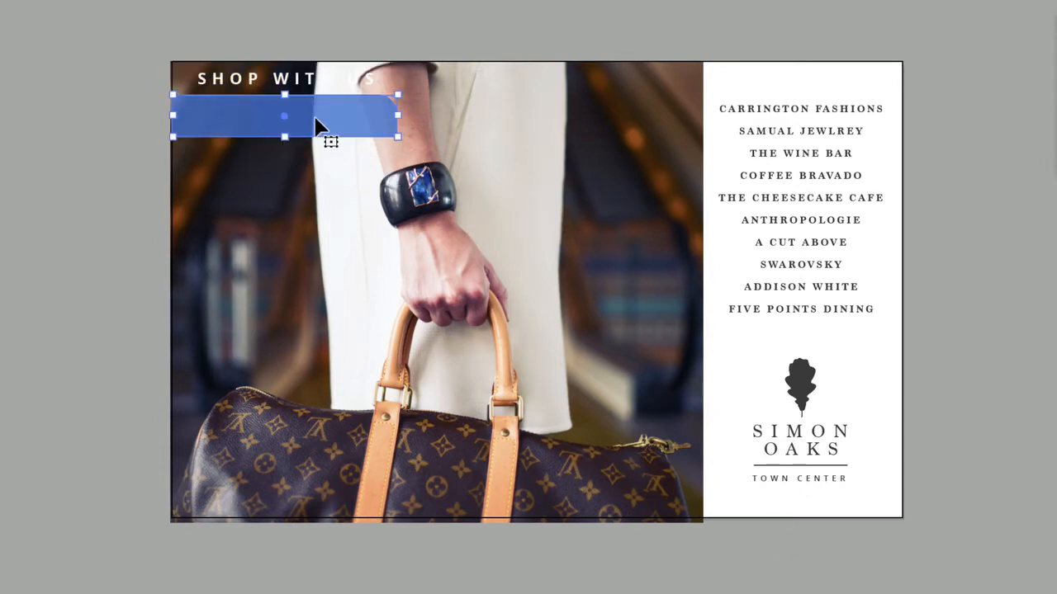
drag(342, 113, 339, 502)
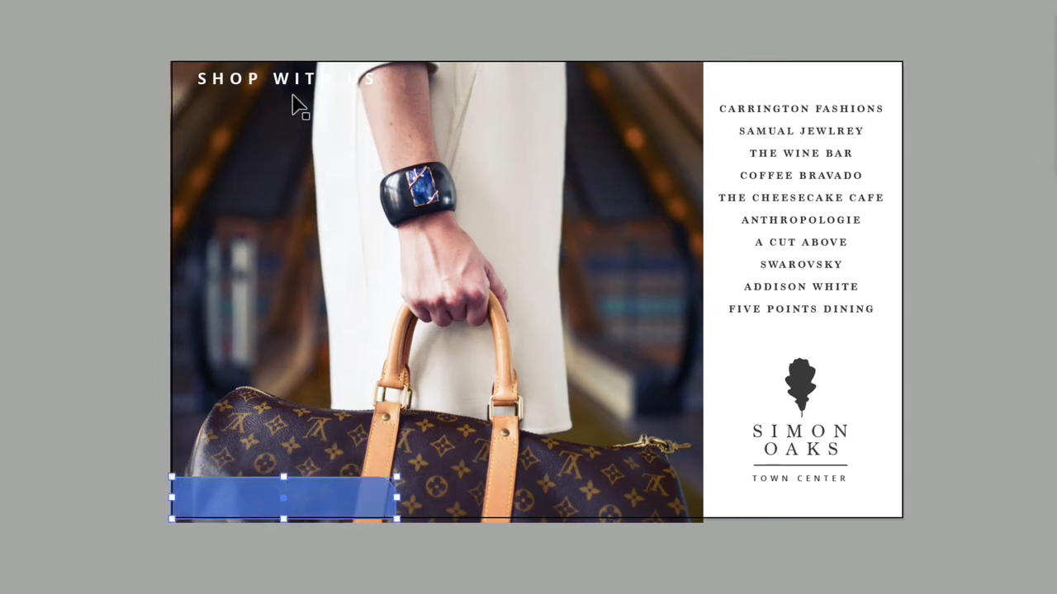
drag(291, 80, 286, 499)
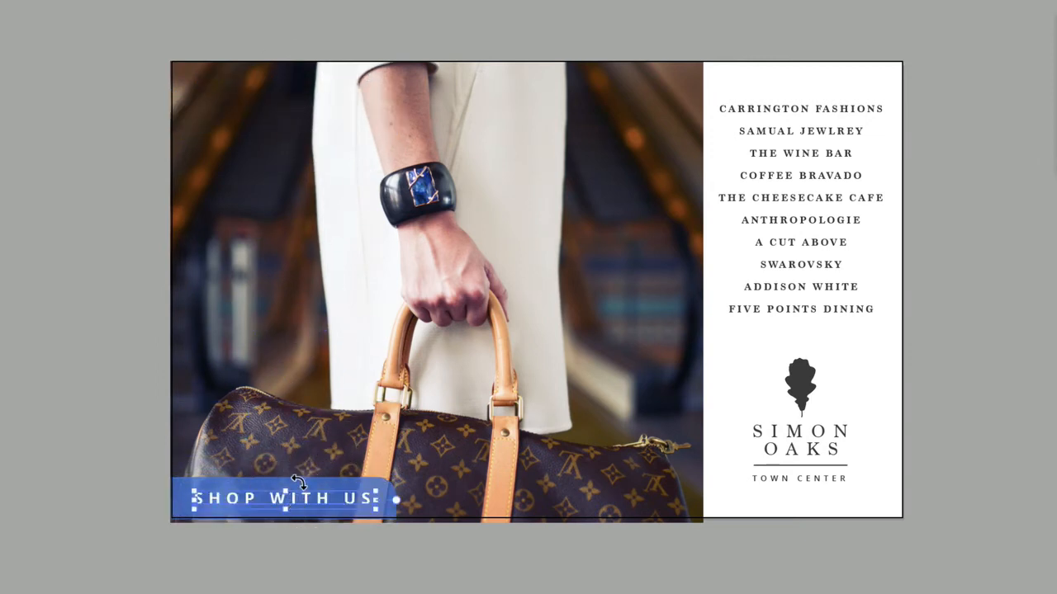
click(552, 539)
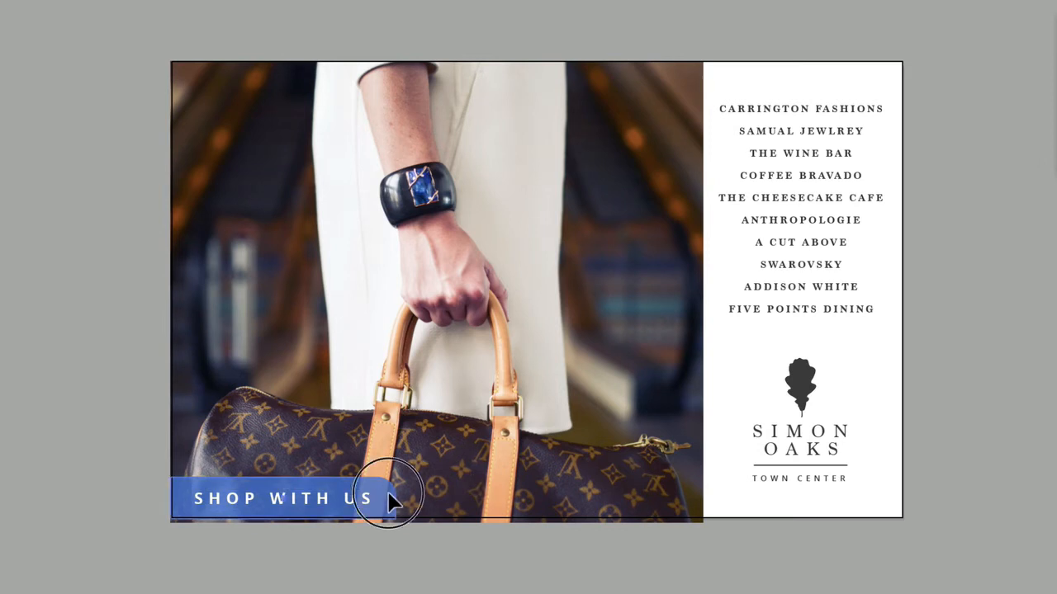
Nudge the blue rectangle up to the artboard's bottom edge and dismiss the Color Picker without changing its fill
click(378, 501)
click(564, 538)
click(395, 506)
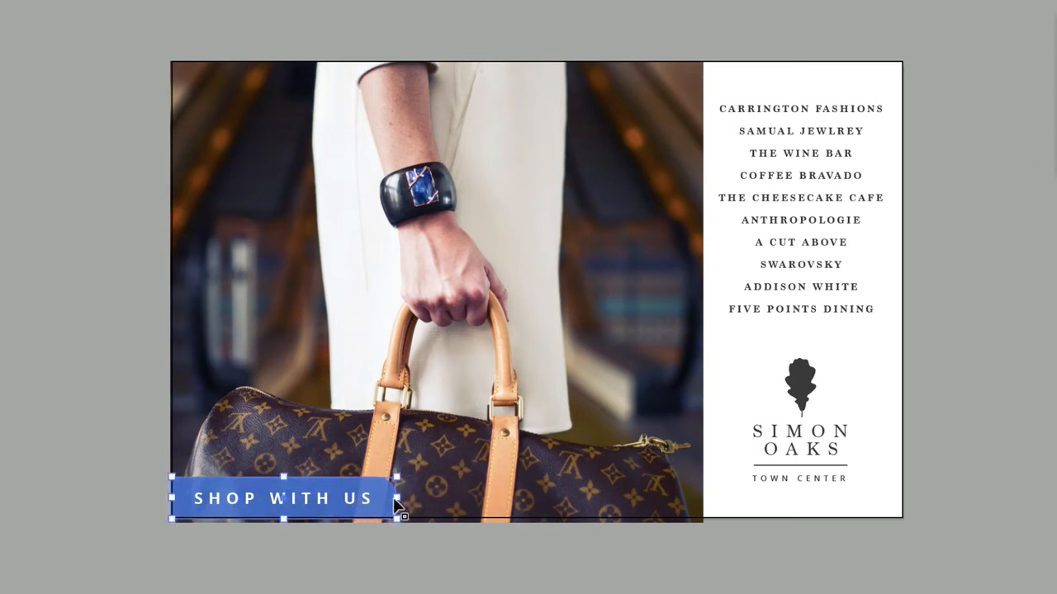
drag(391, 498, 392, 497)
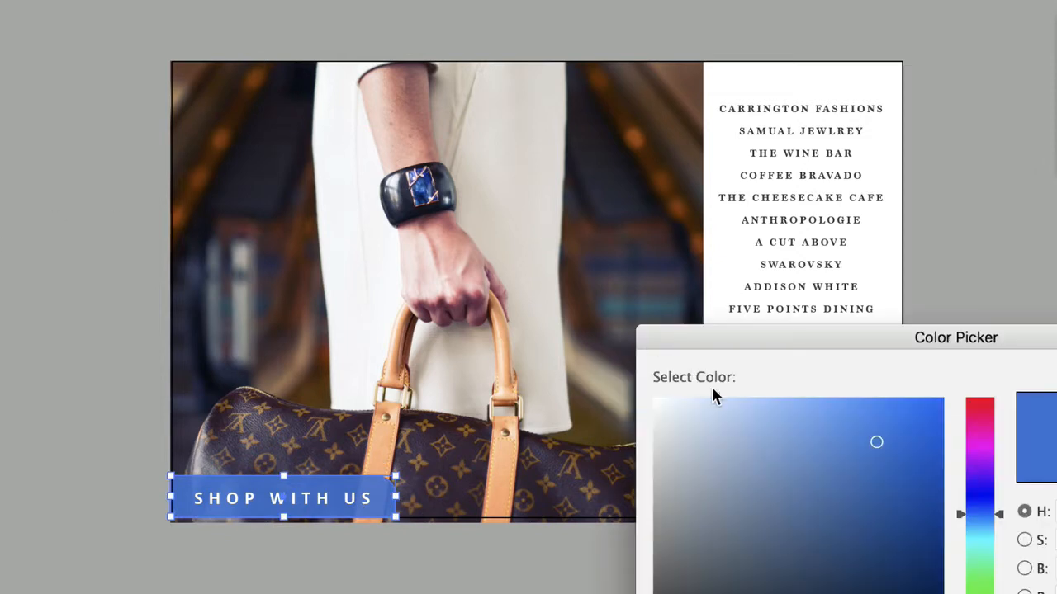
key(Escape)
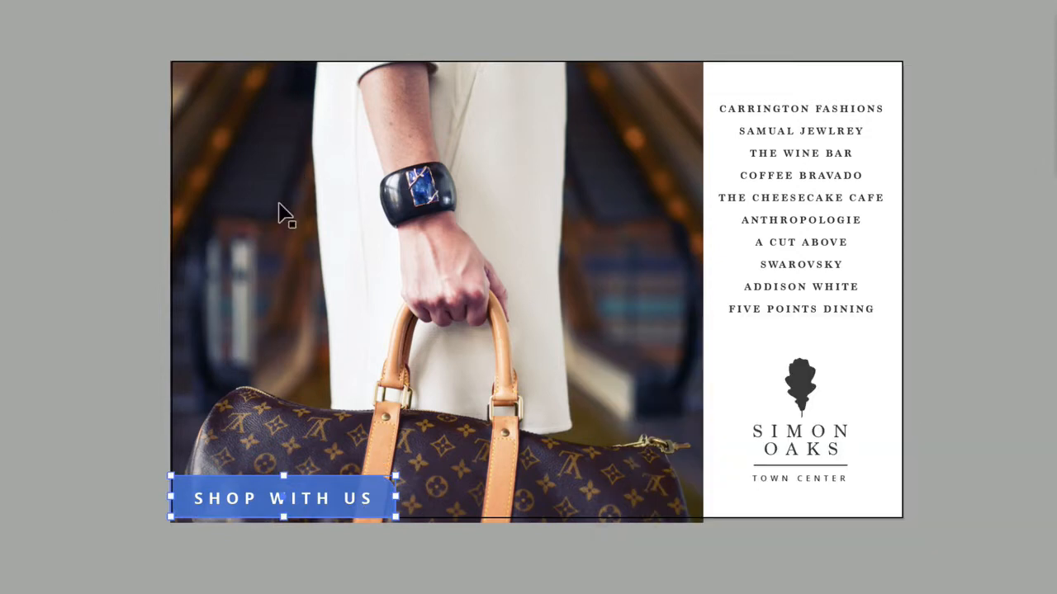
Try the bag handle's tan and a bright yellow as the call-to-action shape's fill, undoing both and deselecting it
key(i)
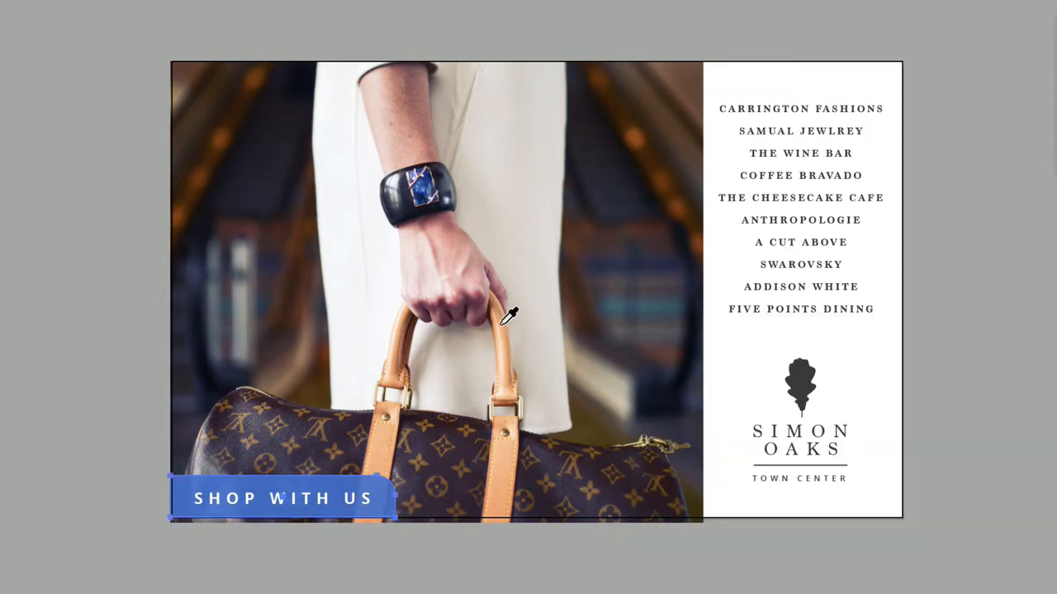
click(507, 311)
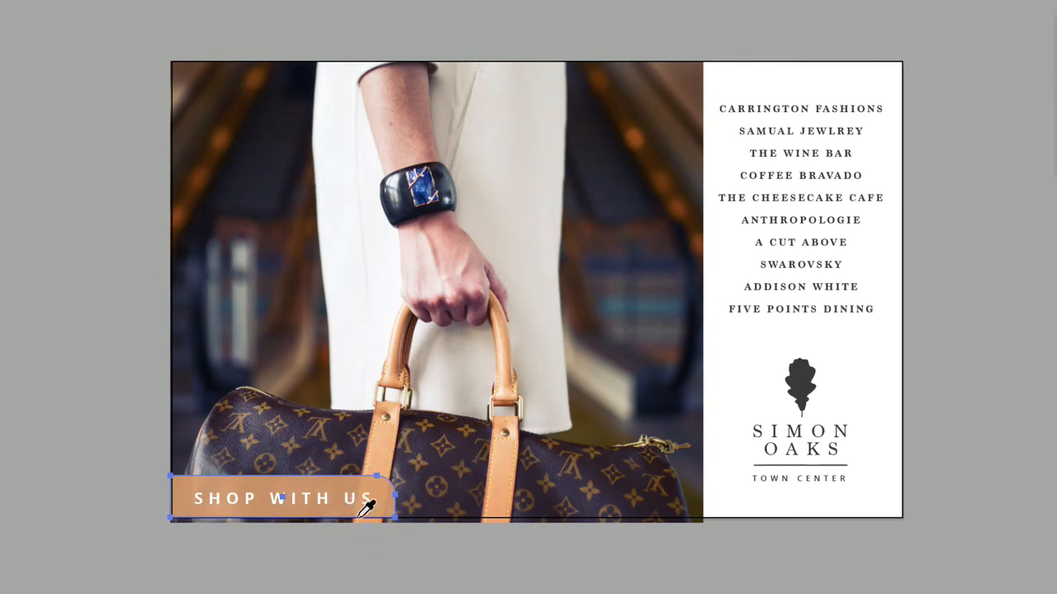
double_click(1055, 380)
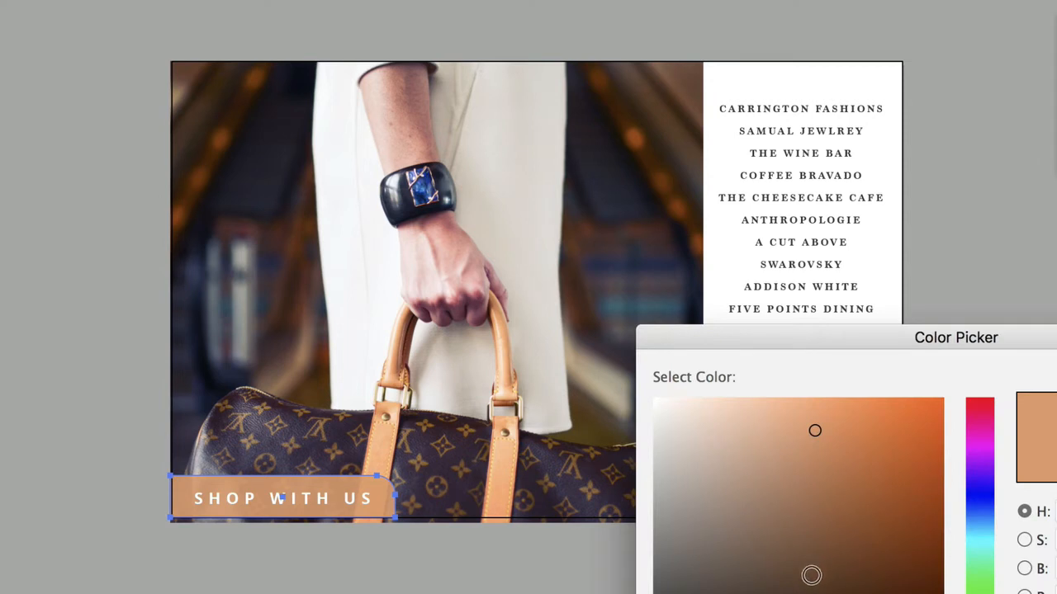
click(979, 593)
click(908, 415)
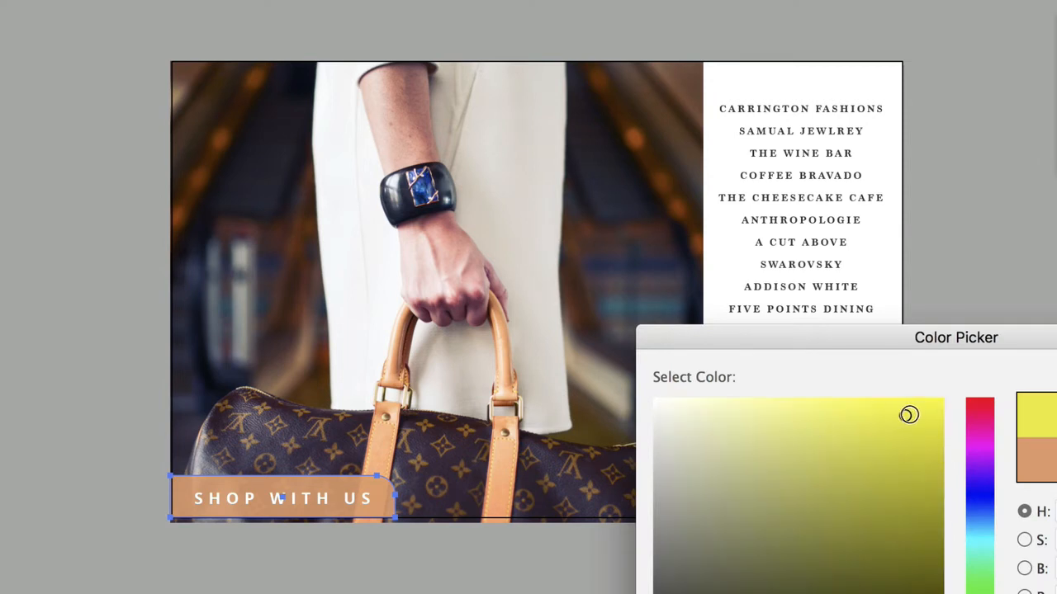
key(Return)
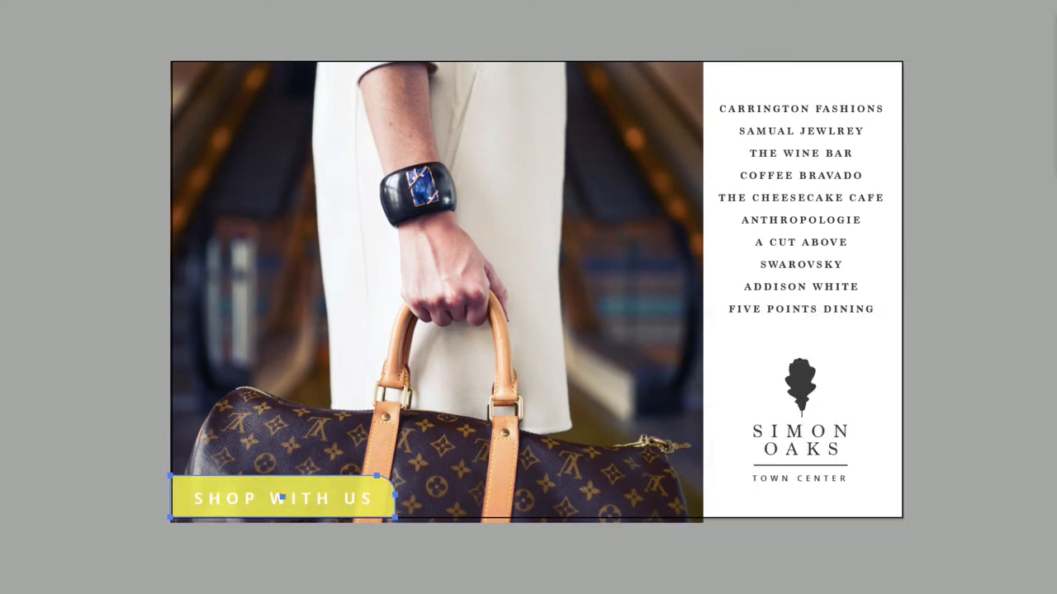
key(ctrl+z)
key(ctrl+z)
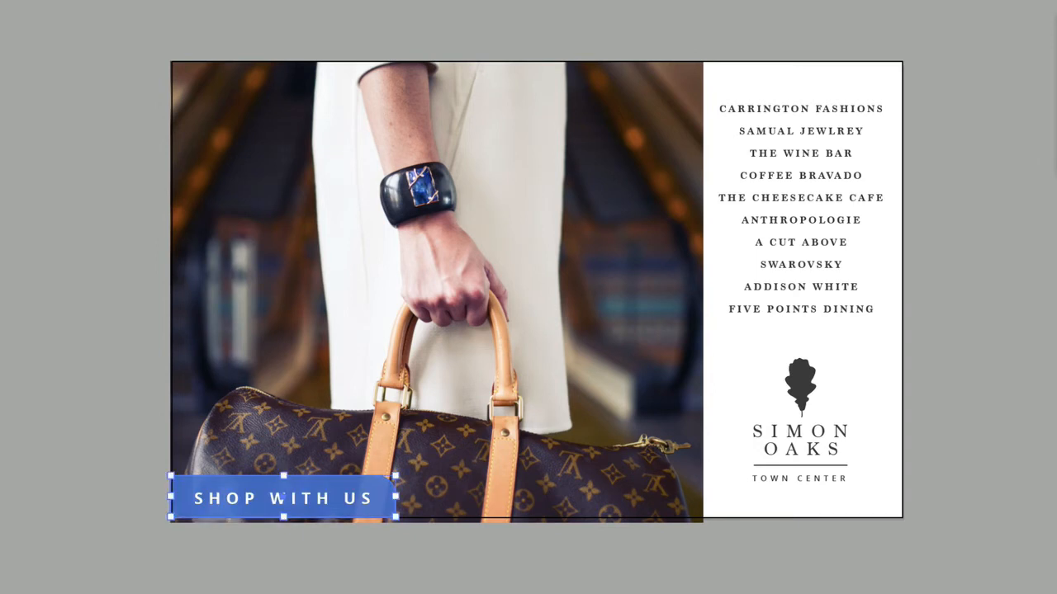
key(ctrl+shift+a)
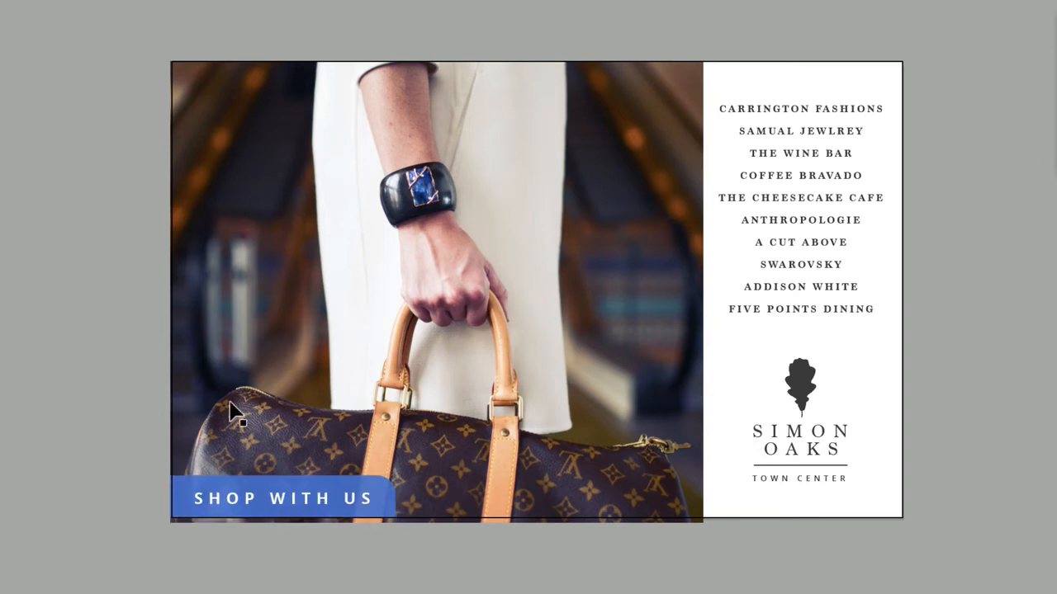
Move the SHOP WITH US text slightly up within the blue rectangle and deselect it
click(307, 505)
drag(306, 497, 303, 494)
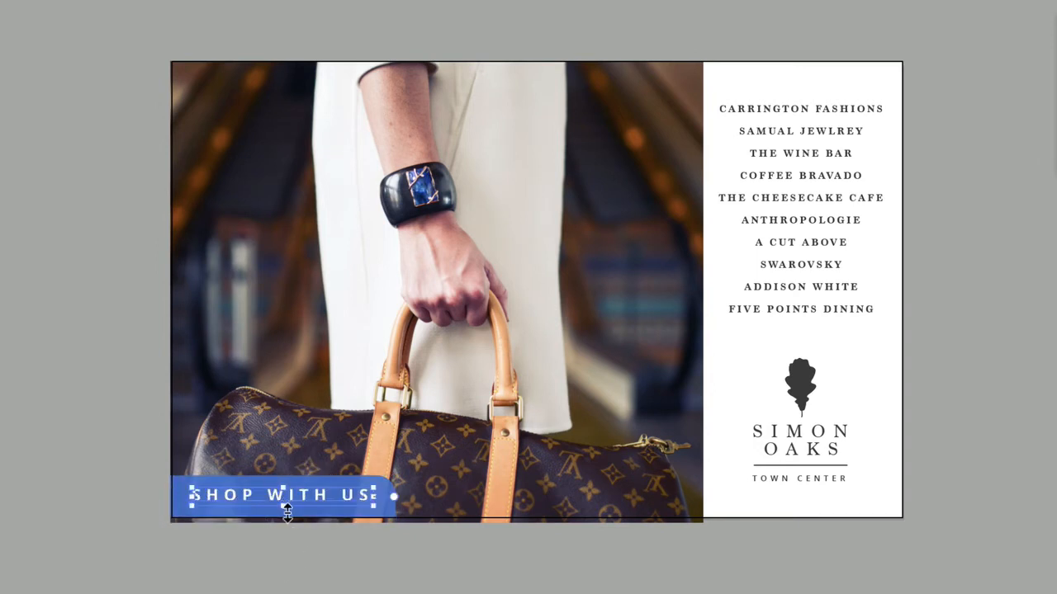
click(1002, 388)
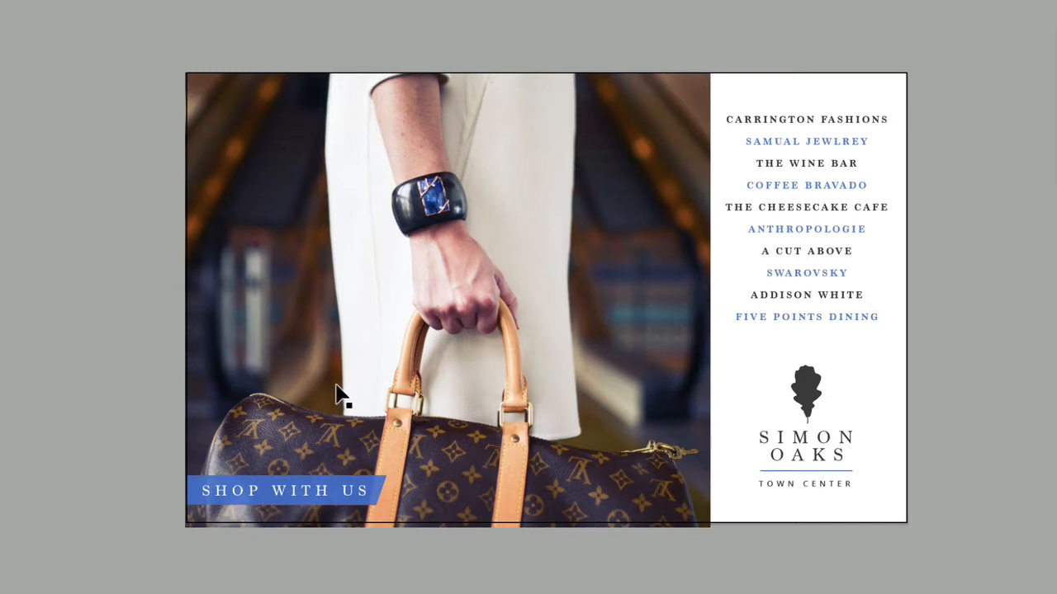
Examine the SHOP WITH US text and its angled blue banner up close over the bag photo
click(325, 499)
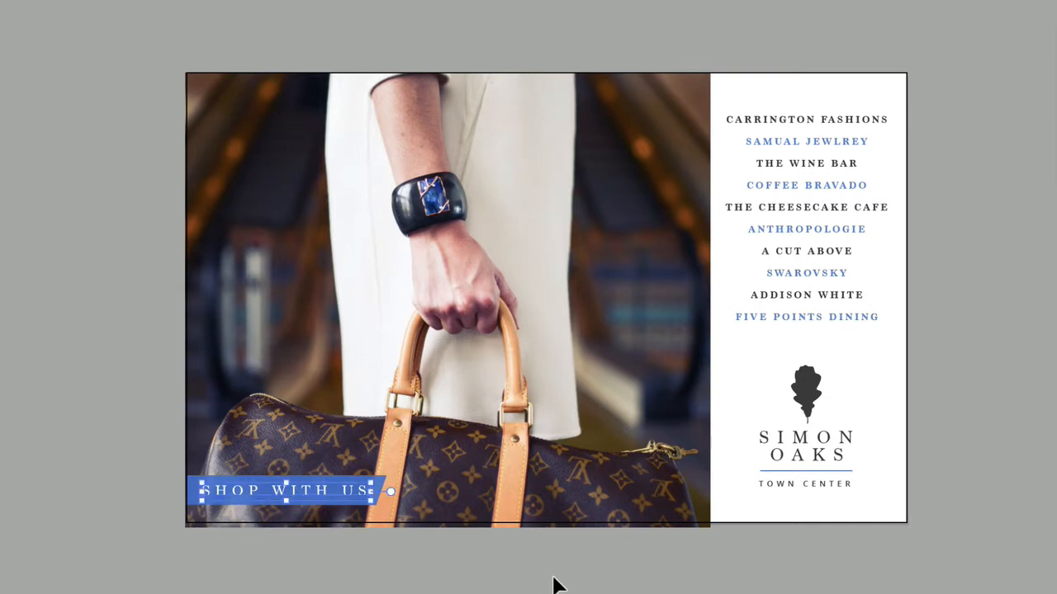
click(501, 583)
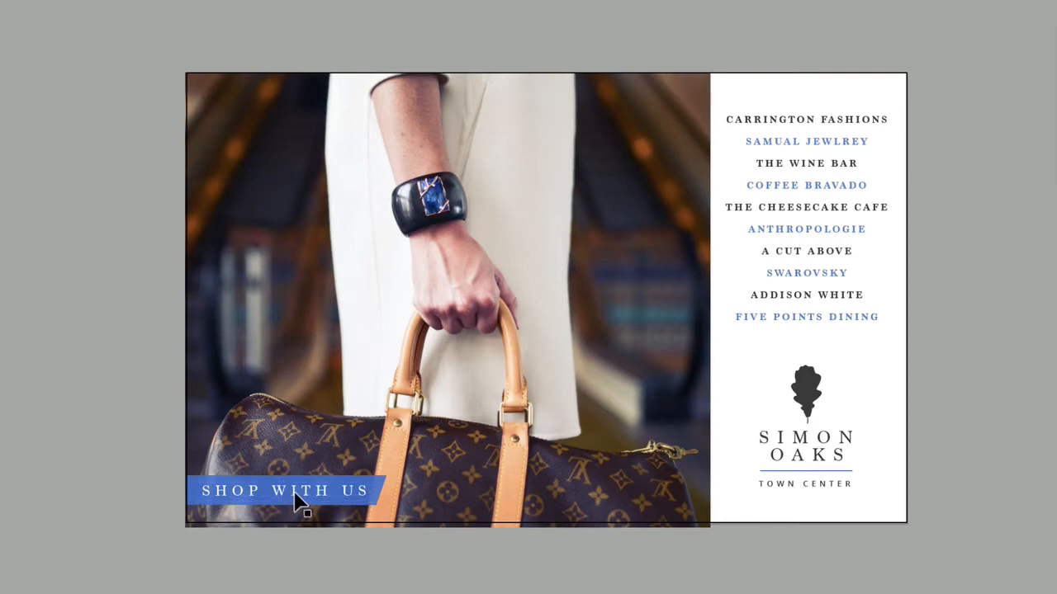
click(380, 496)
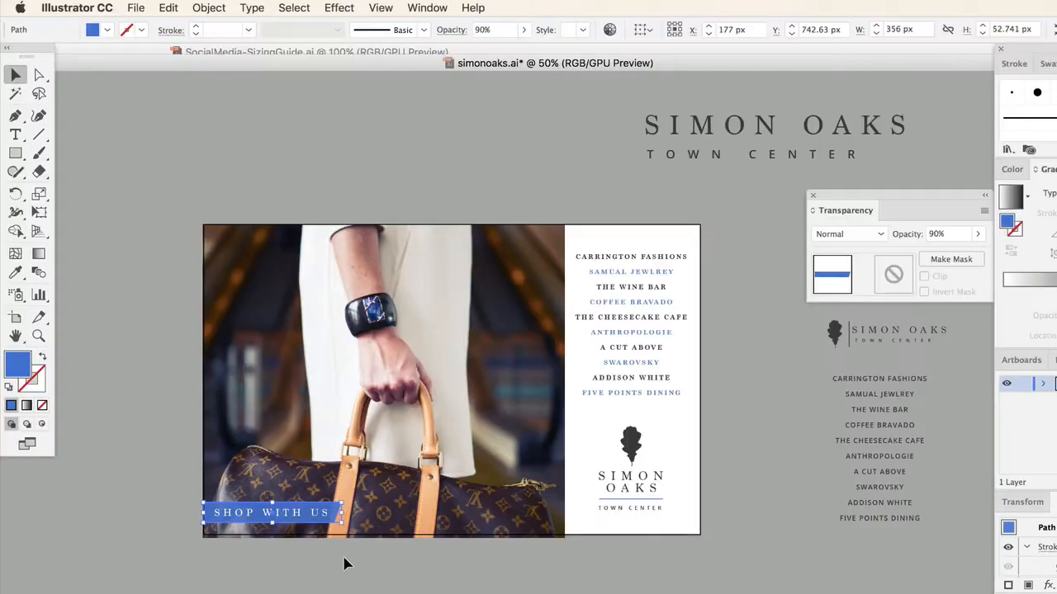
click(345, 564)
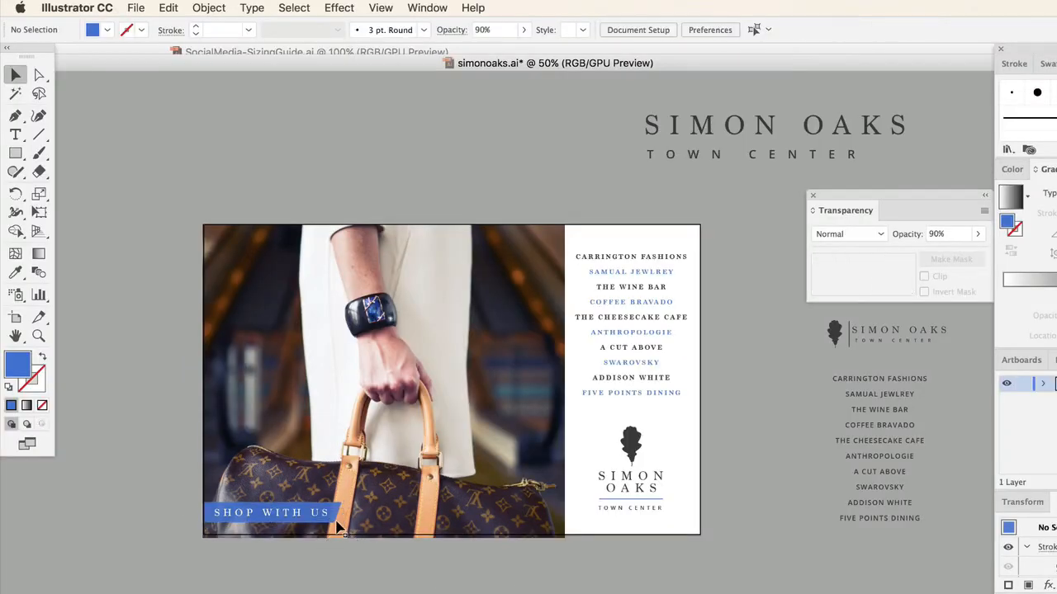
key(super+equal)
key(super+equal)
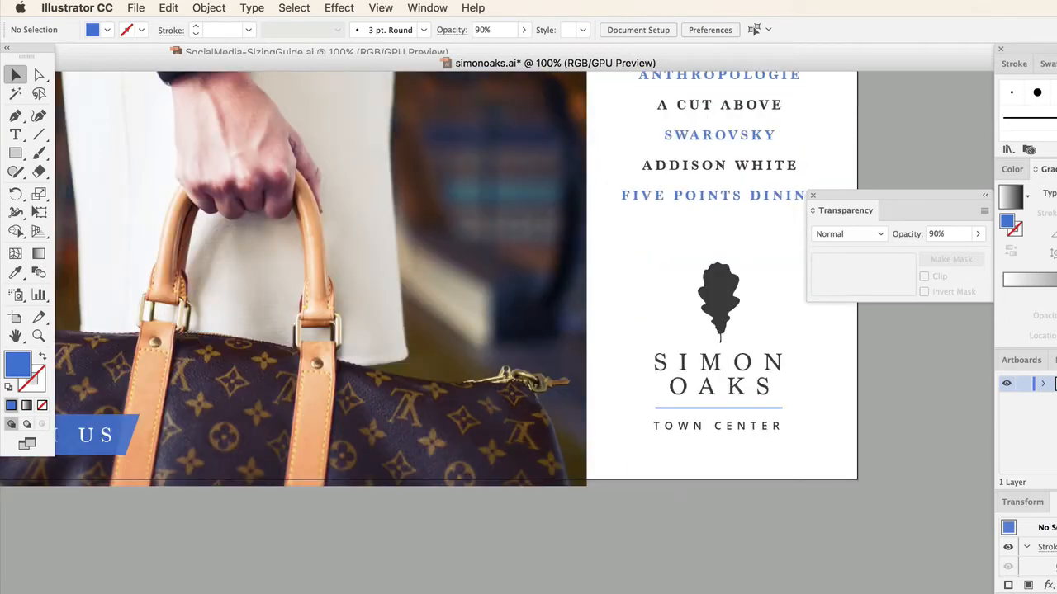
scroll(640, 564, left, 5)
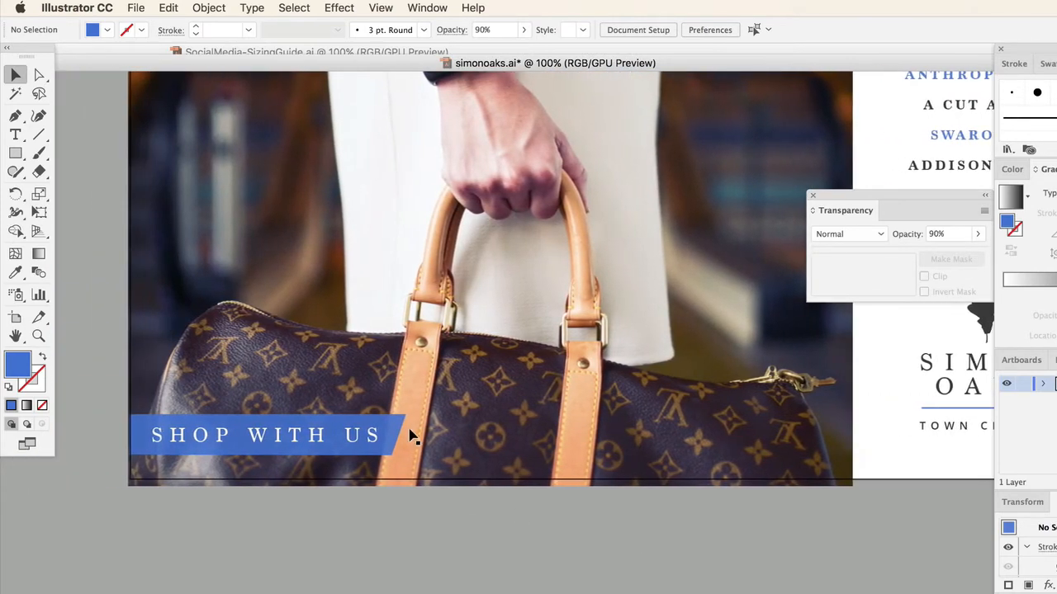
scroll(603, 457, up, 1)
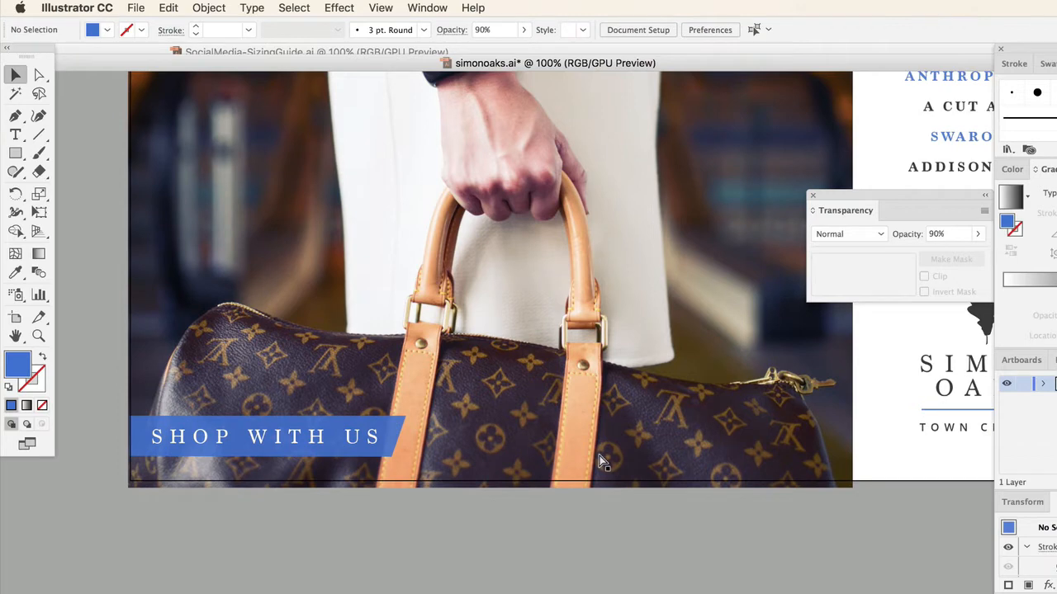
Review the whole ad layout, checking the store list's alternating colors and the blue divider line in the logo
key(super+minus)
key(super+minus)
scroll(611, 537, up, 5)
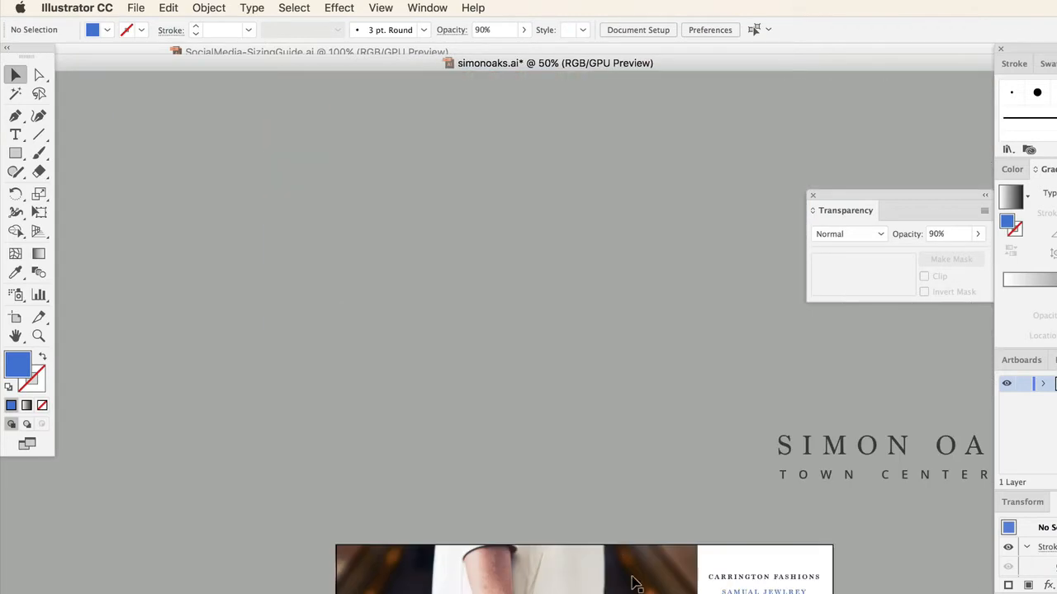
scroll(634, 583, down, 10)
scroll(661, 586, right, 1)
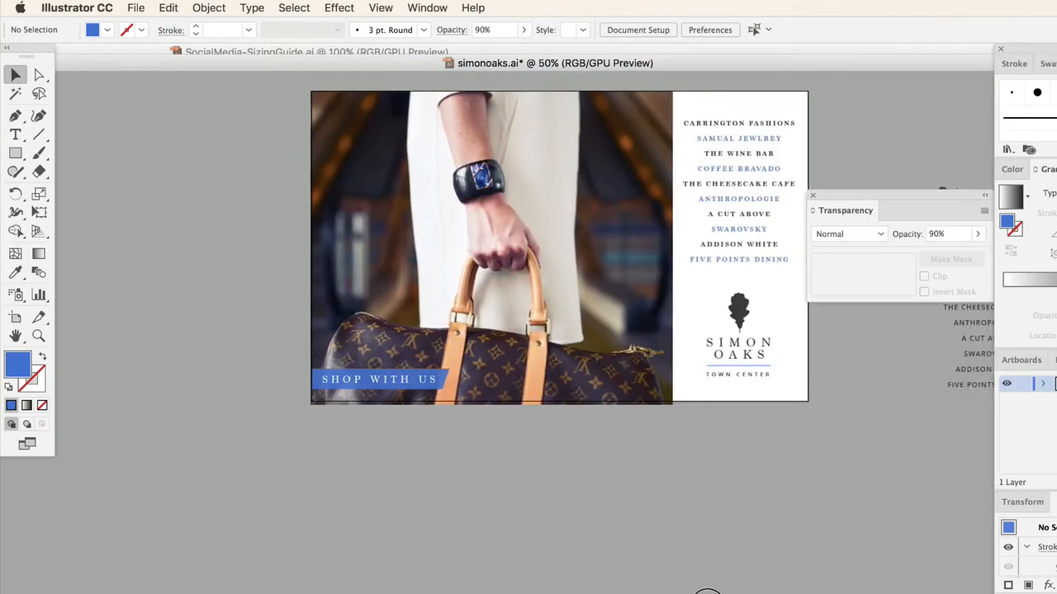
scroll(655, 507, right, 1)
scroll(655, 507, up, 4)
scroll(517, 516, down, 1)
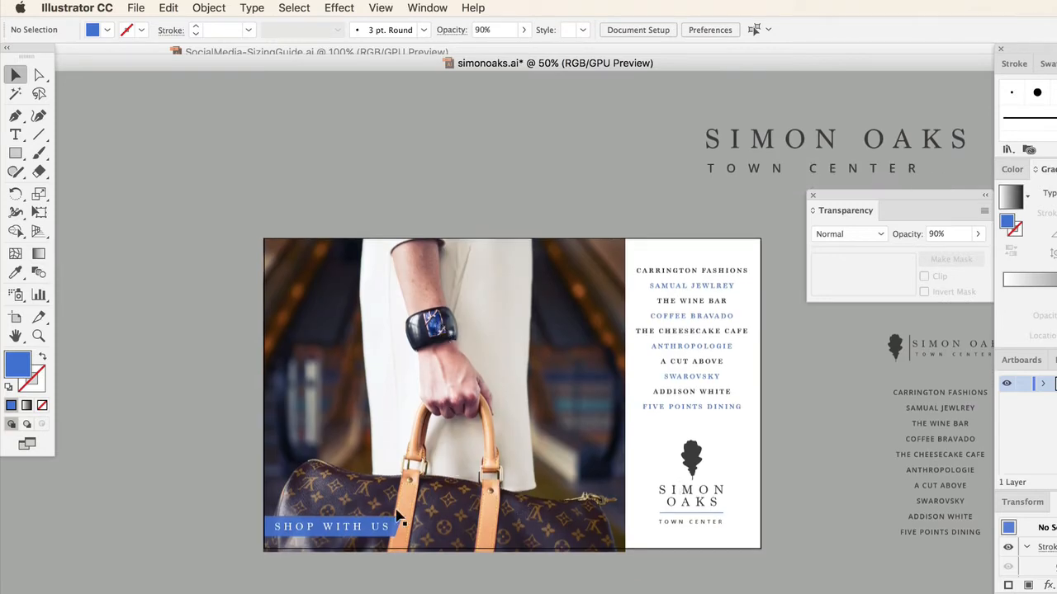
scroll(718, 591, right, 1)
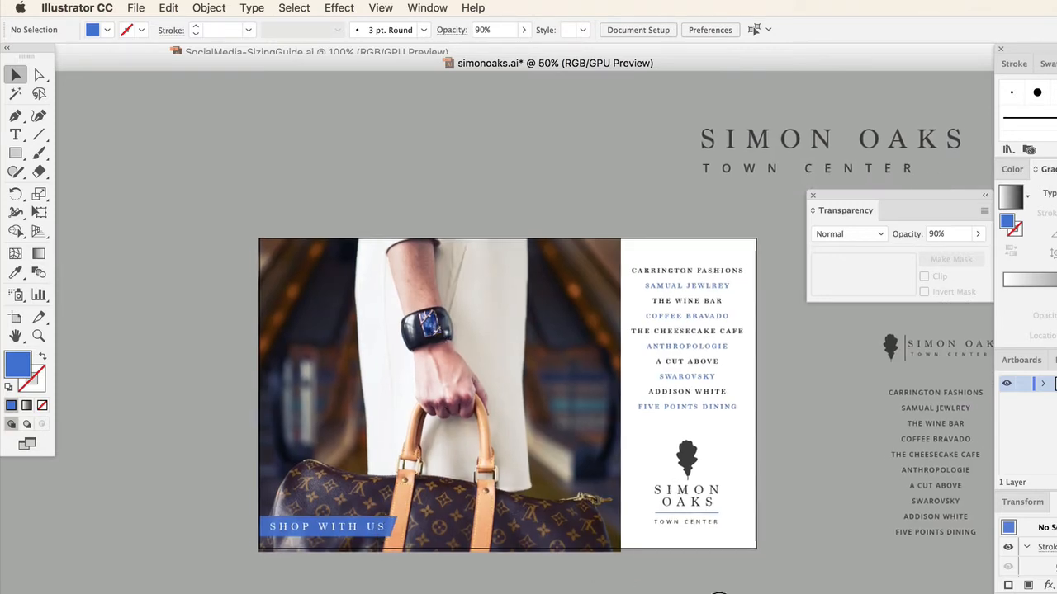
scroll(718, 591, right, 3)
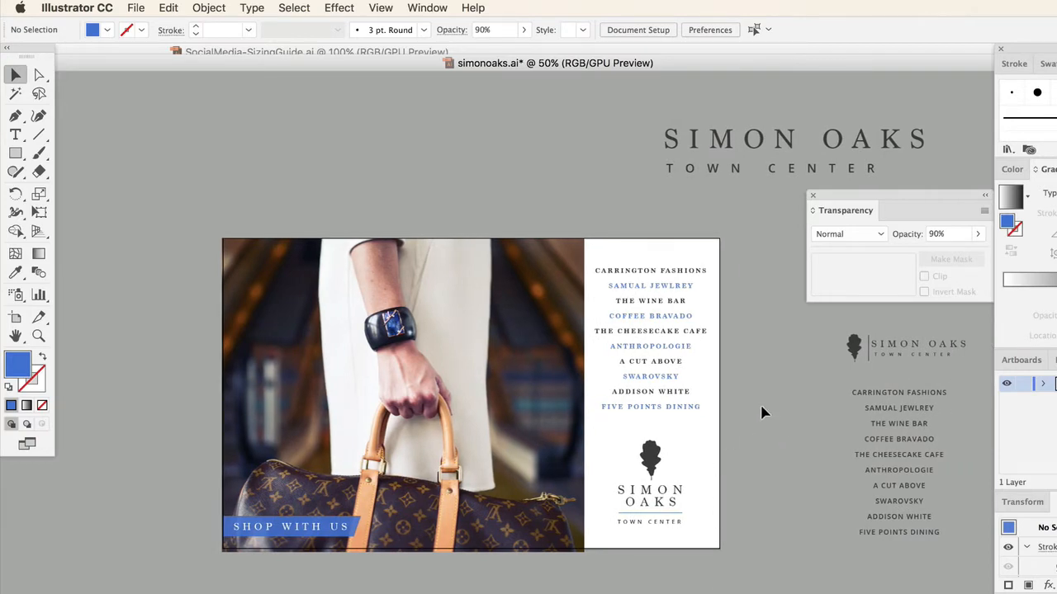
click(651, 304)
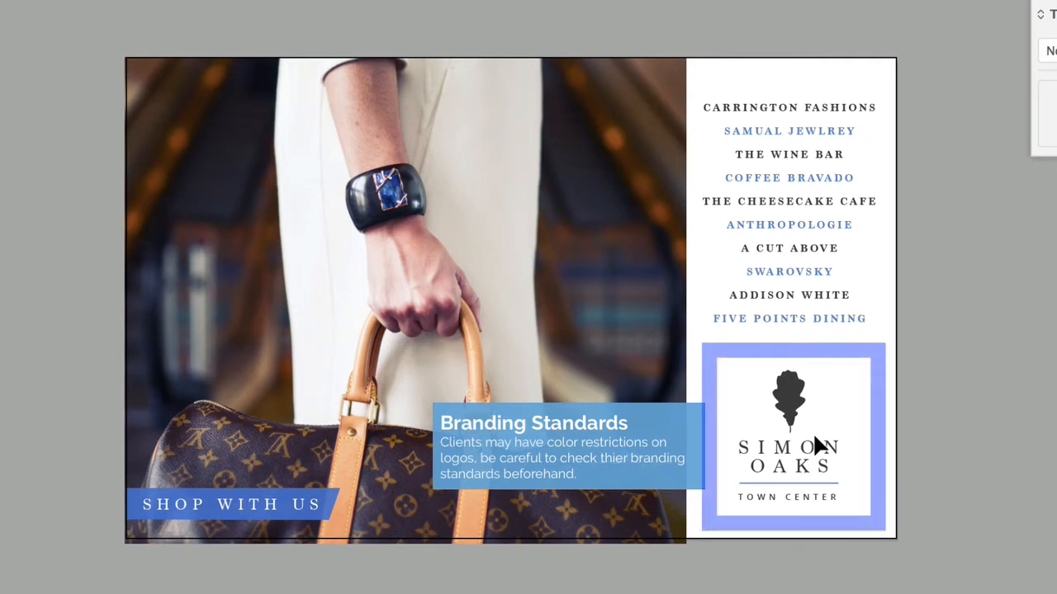
click(781, 482)
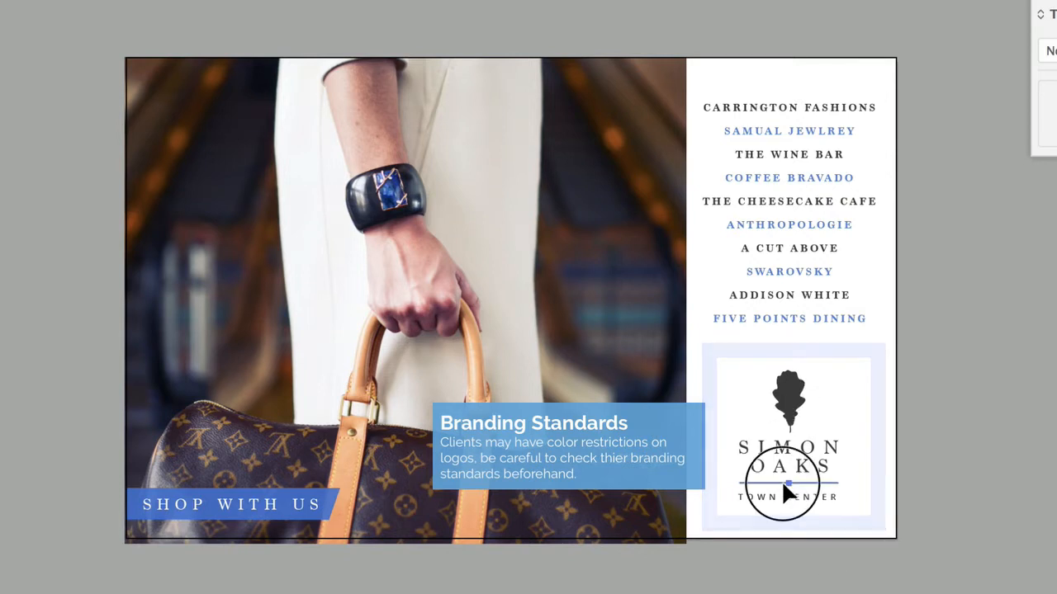
click(939, 481)
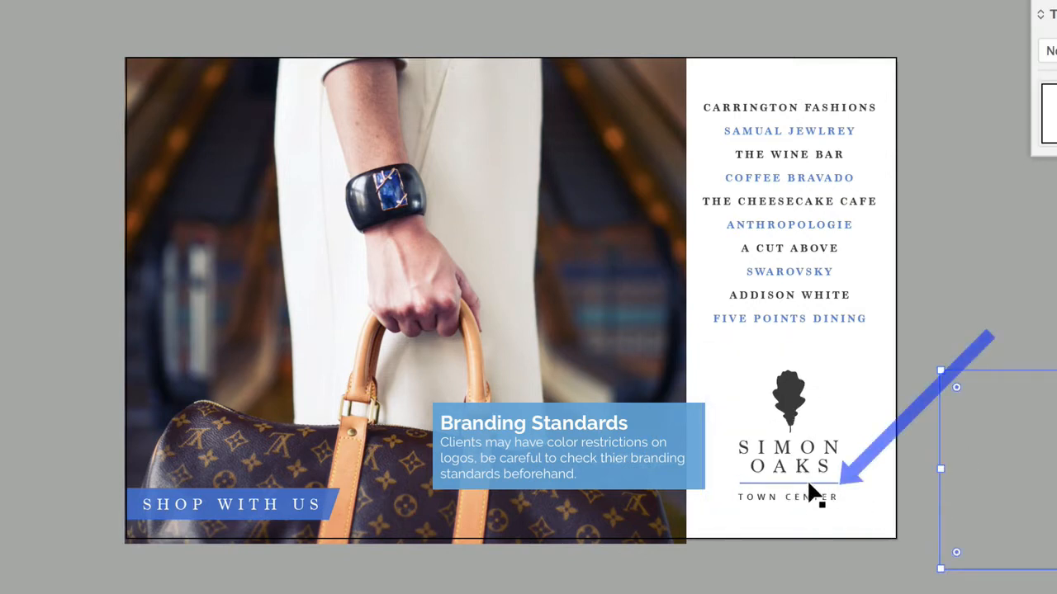
click(816, 332)
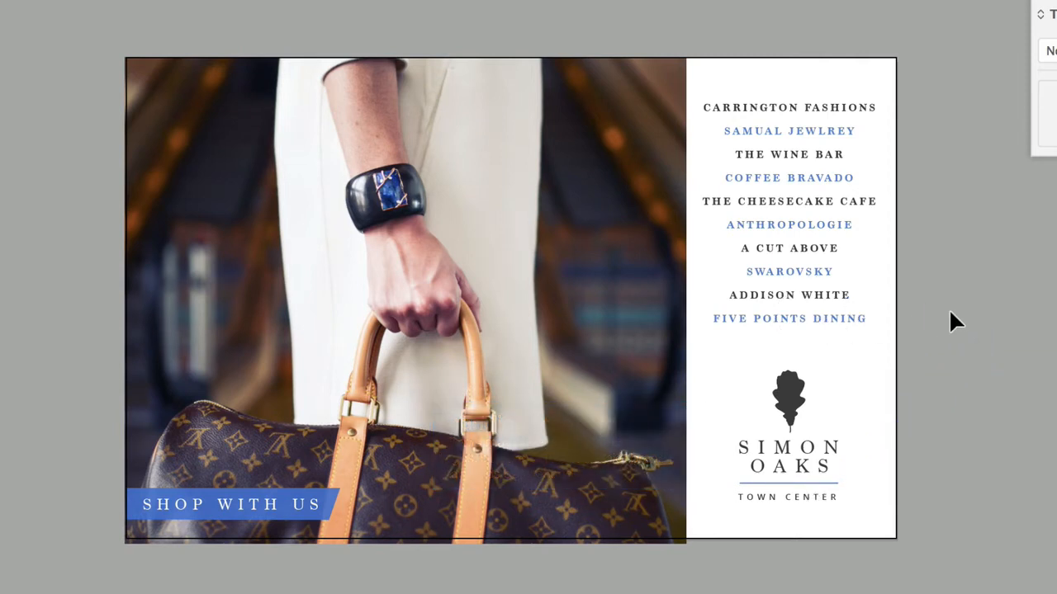
Recolor the SAMUAL JEWLREY line in the ad's store list to a neutral gray with 0% saturation and 56% brightness
click(807, 227)
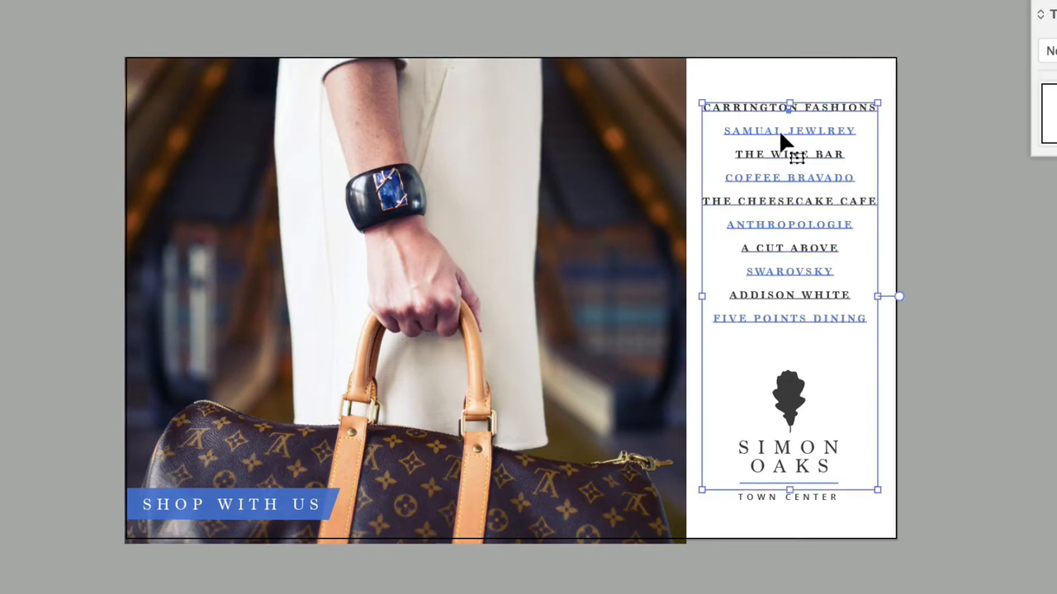
click(863, 15)
click(746, 130)
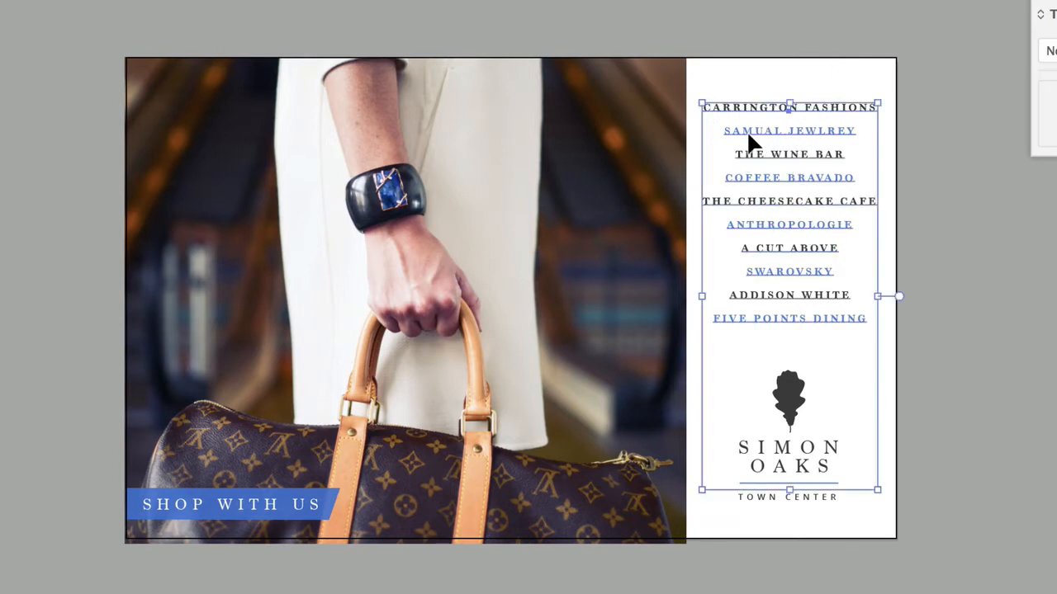
triple_click(743, 131)
double_click(3, 429)
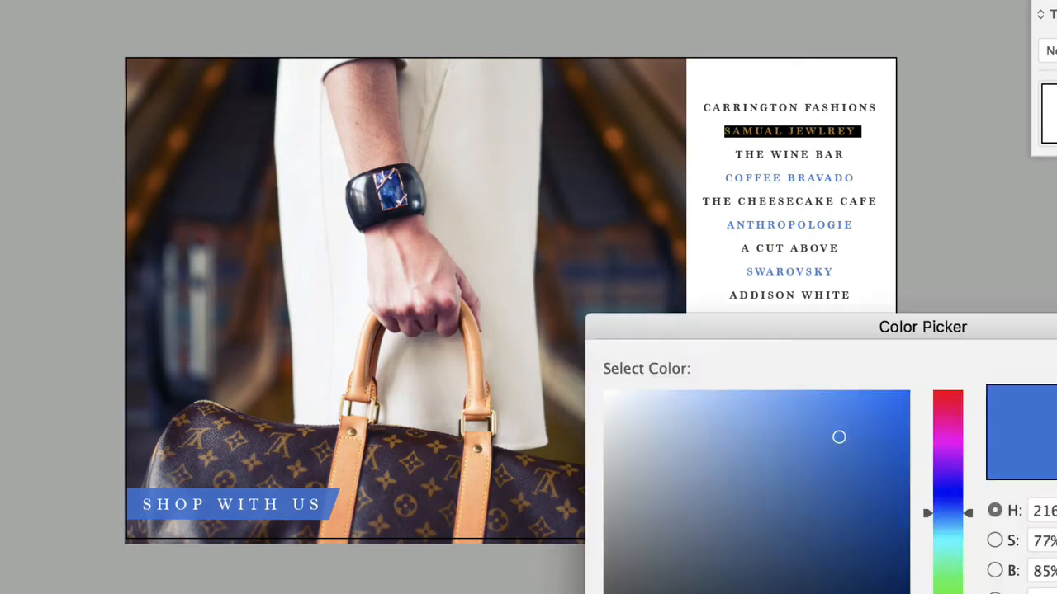
mouse_move(641, 437)
mouse_down()
mouse_move(615, 432)
mouse_move(608, 521)
mouse_up()
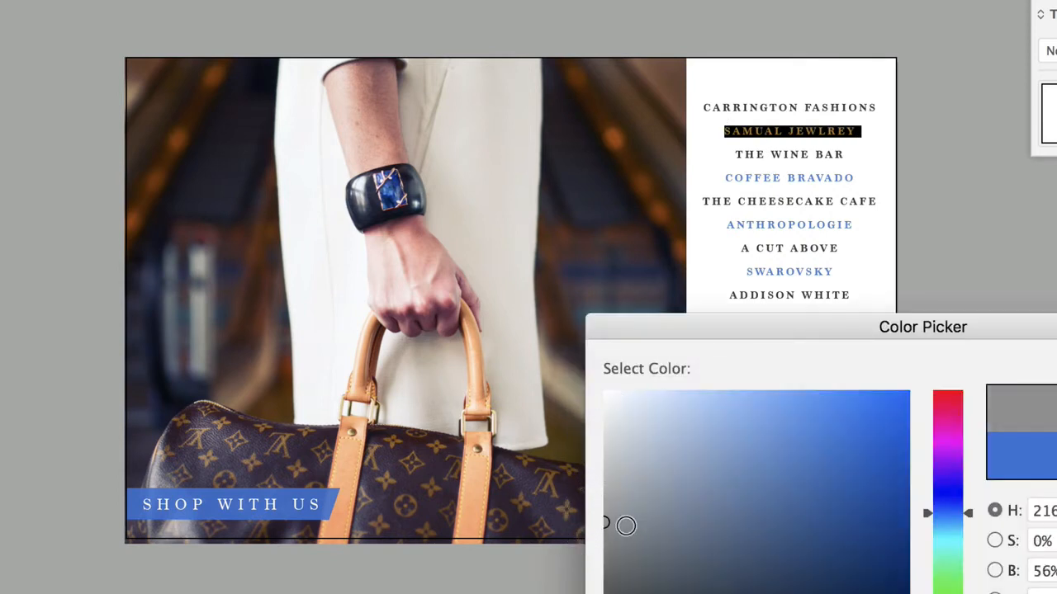
key(Return)
key(Escape)
key(super+shift+a)
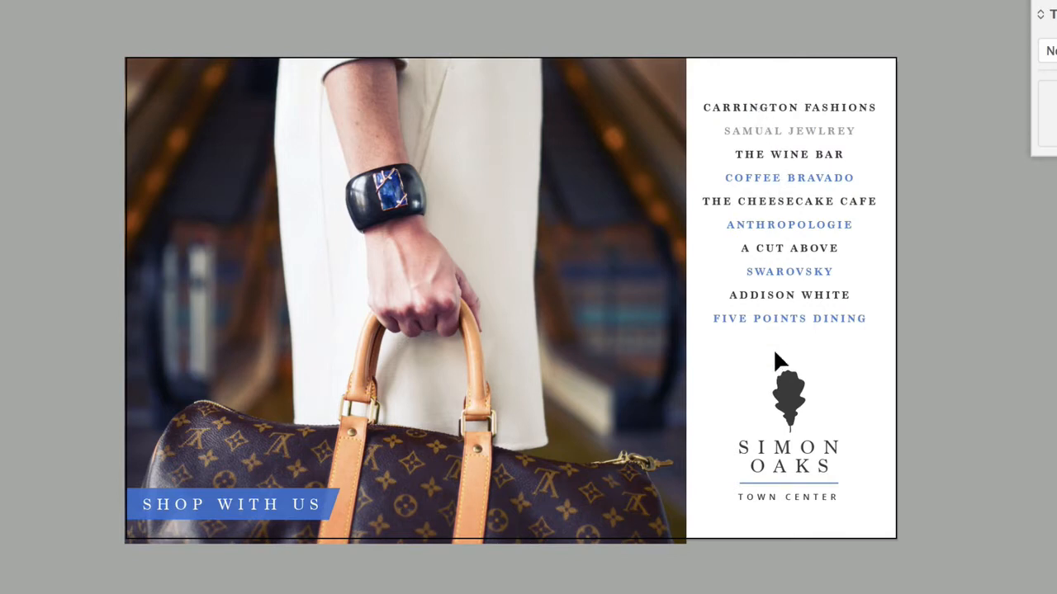
Apply the gray text color of the SAMUAL JEWLREY line to the COFFEE BRAVADO and ANTHROPOLOGIE lines
double_click(760, 179)
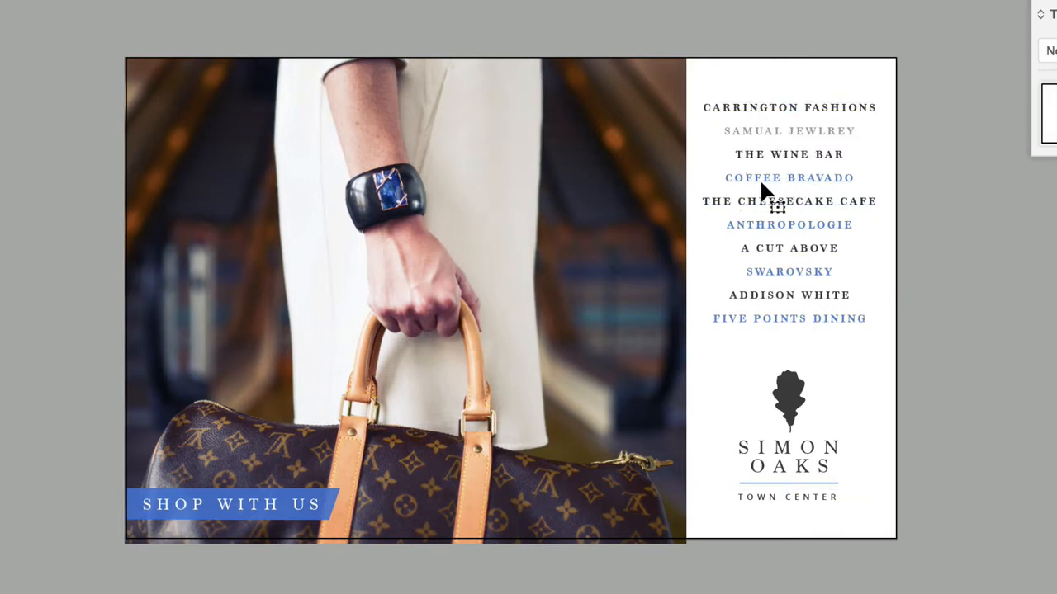
triple_click(770, 178)
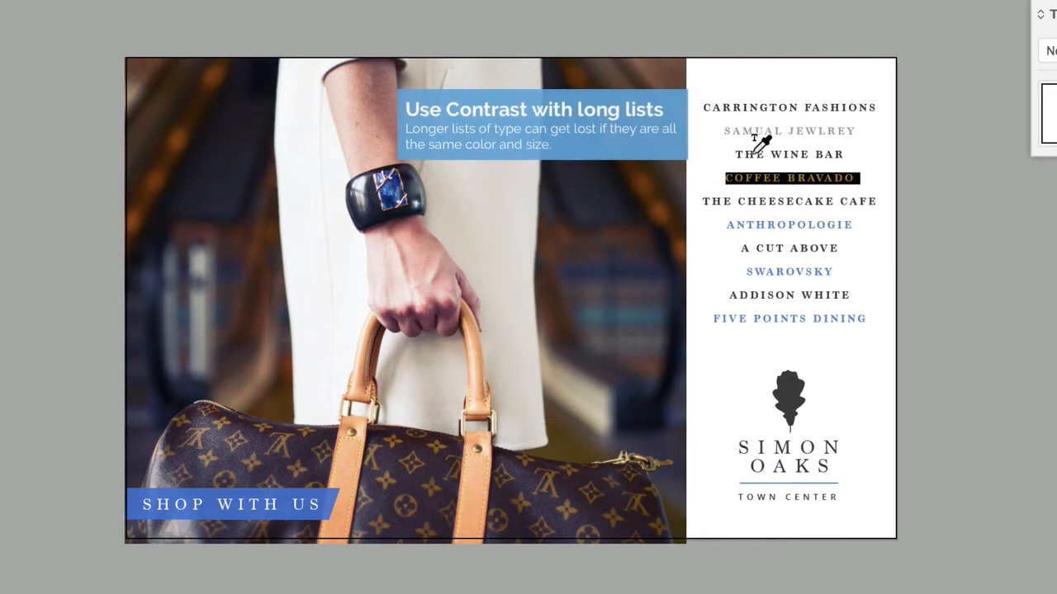
click(801, 132)
key(Escape)
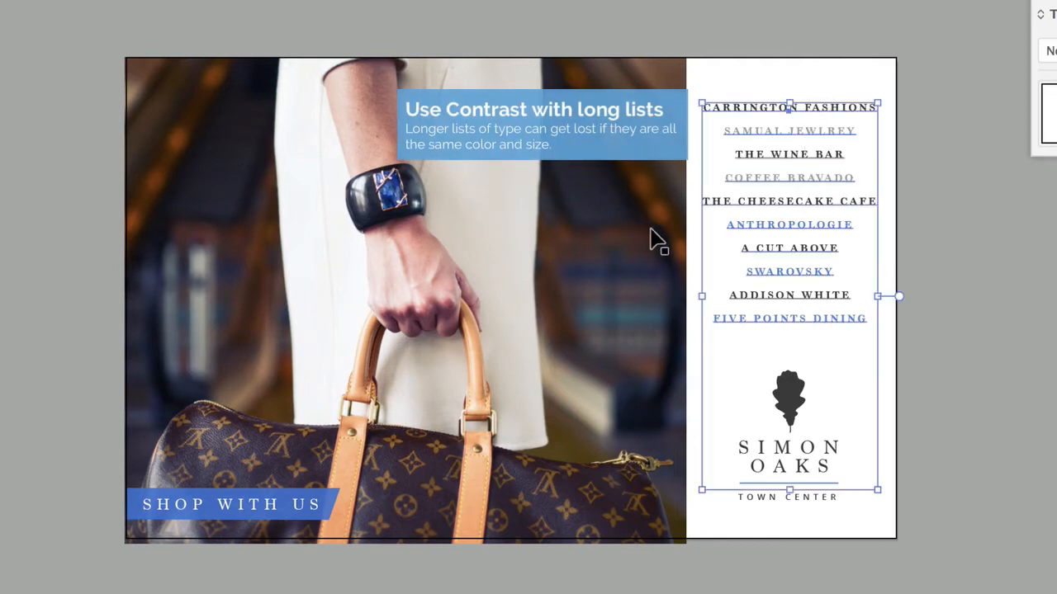
triple_click(793, 226)
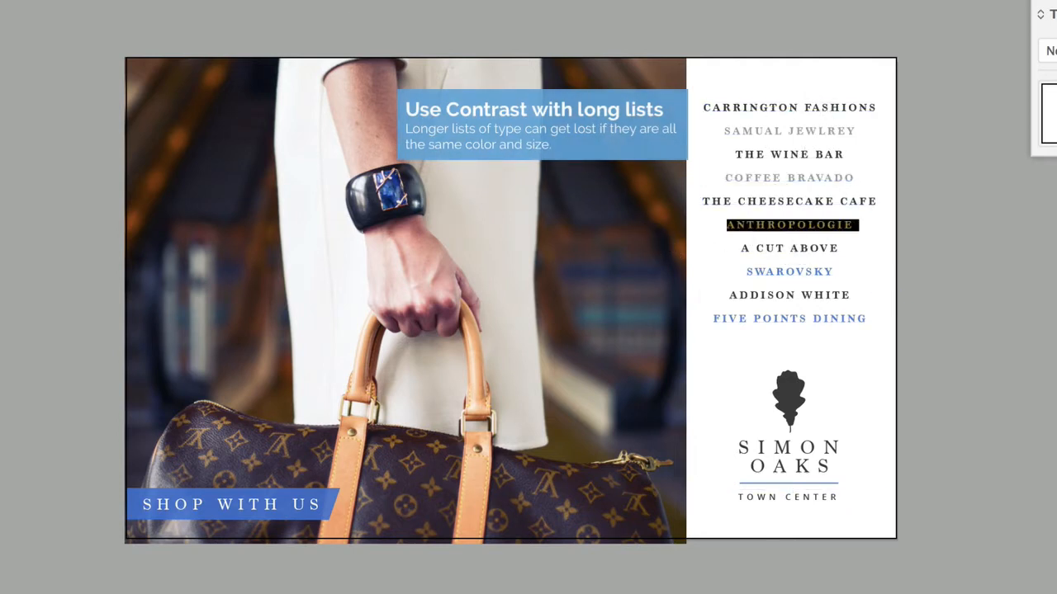
click(784, 179)
key(Escape)
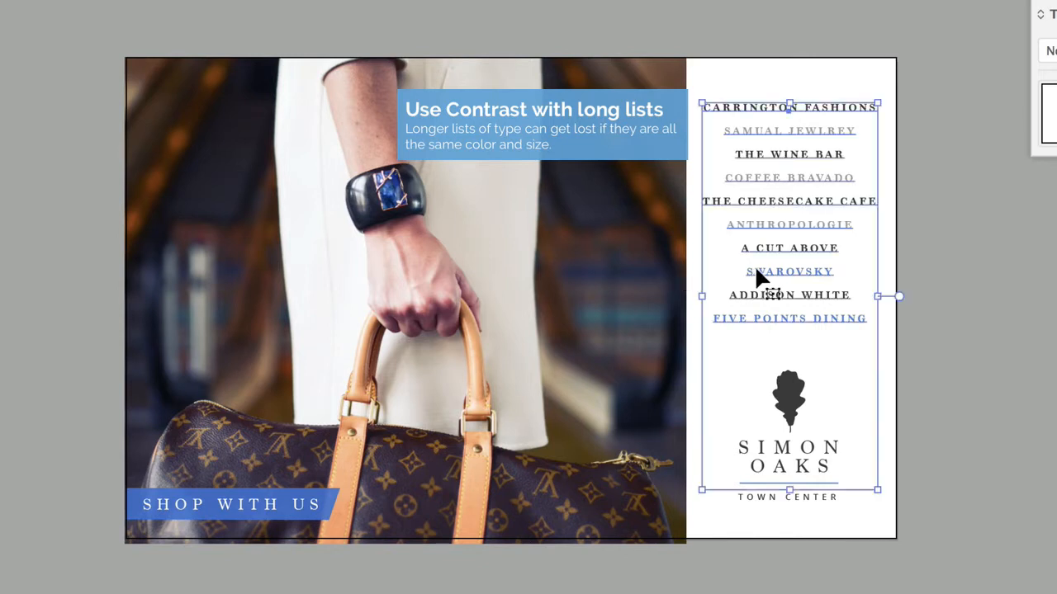
Apply the gray text color of the COFFEE BRAVADO line to the SWAROVSKY and FIVE POINTS DINING lines
triple_click(781, 272)
key(i)
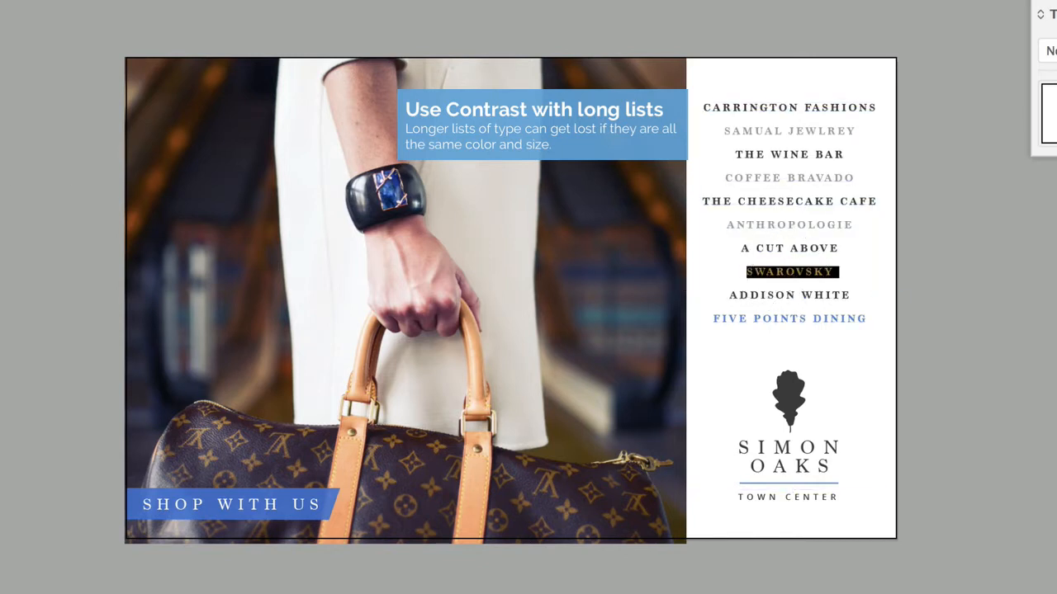
click(763, 176)
key(Escape)
click(780, 316)
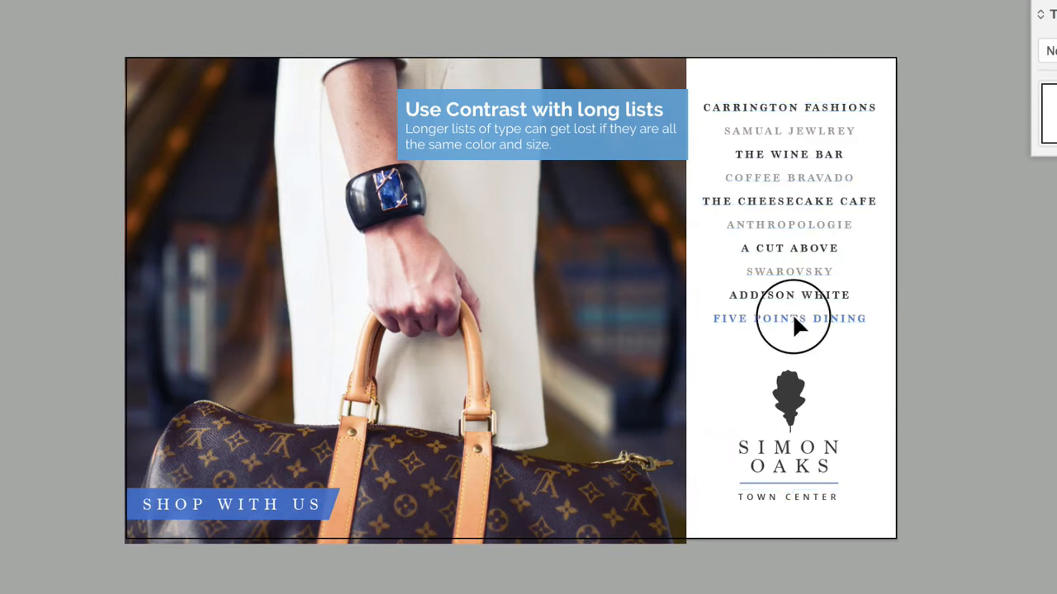
click(778, 306)
triple_click(780, 314)
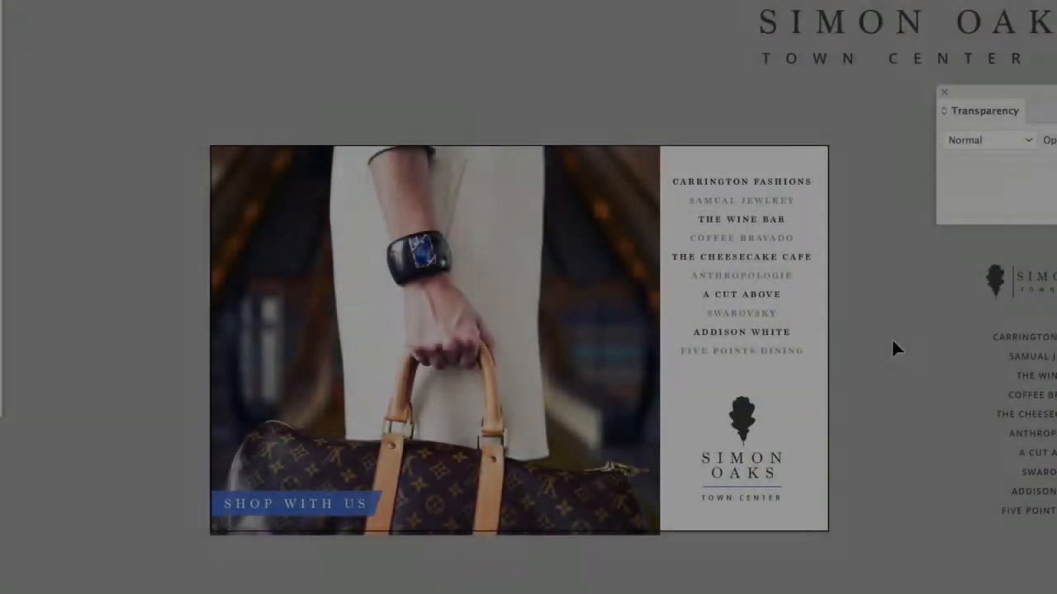
Place a duplicate of the black-and-gray store list on the canvas beside the artboard
scroll(858, 342, down, 2)
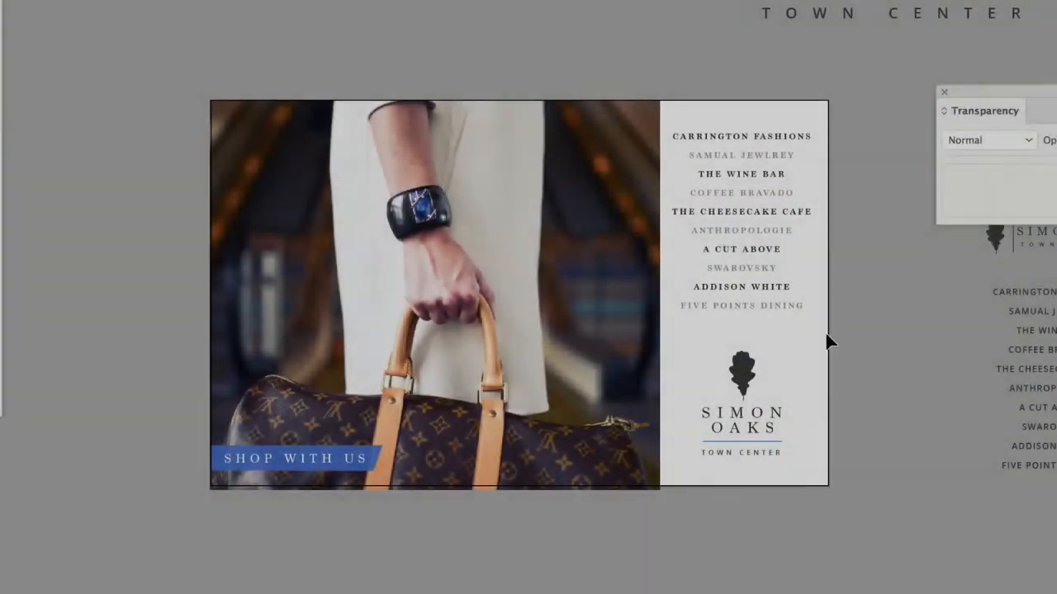
scroll(822, 336, up, 2)
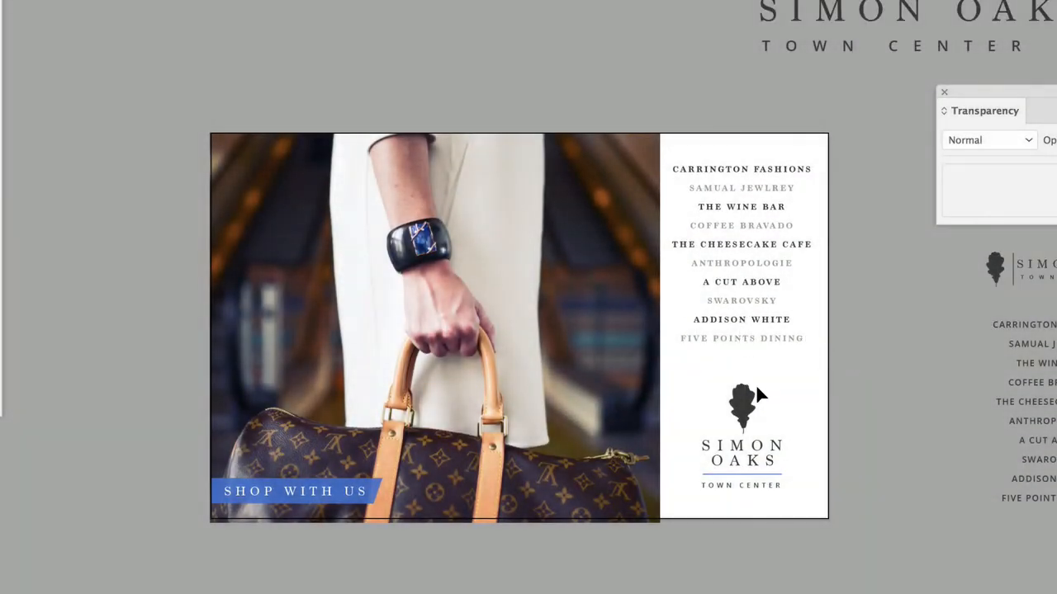
click(759, 263)
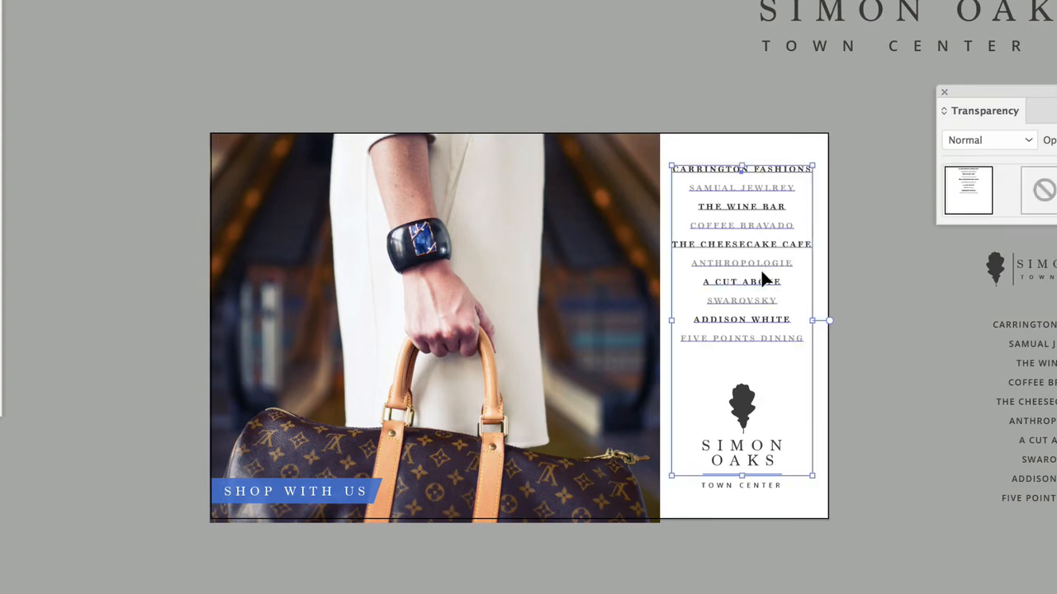
drag(760, 303, 922, 379)
Recolor the SAMUAL JEWLREY and COFFEE BRAVADO lines in the ad with the blue of the SHOP WITH US banner
click(765, 198)
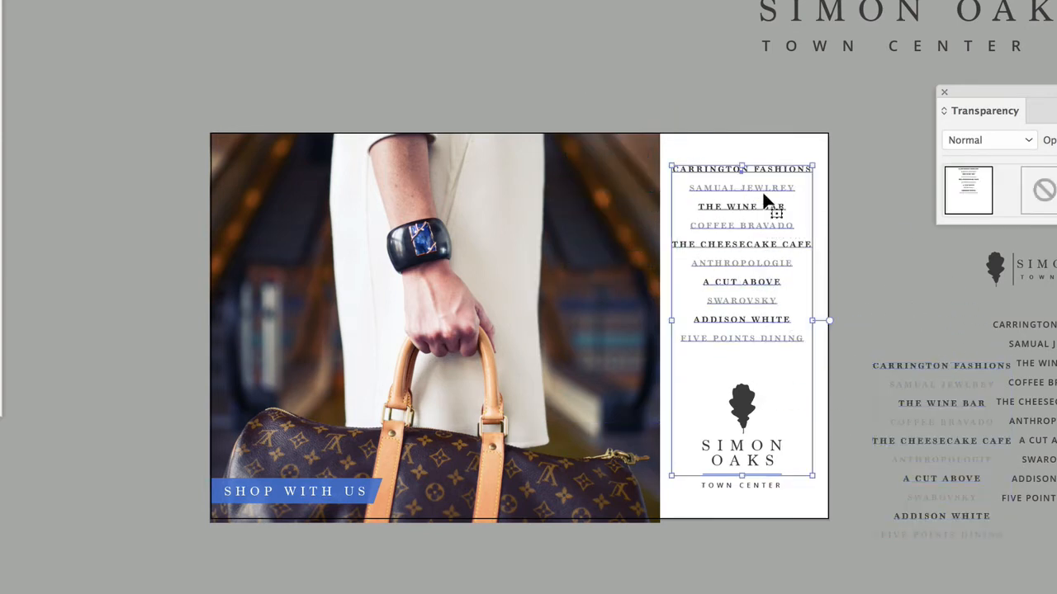
click(757, 185)
triple_click(712, 185)
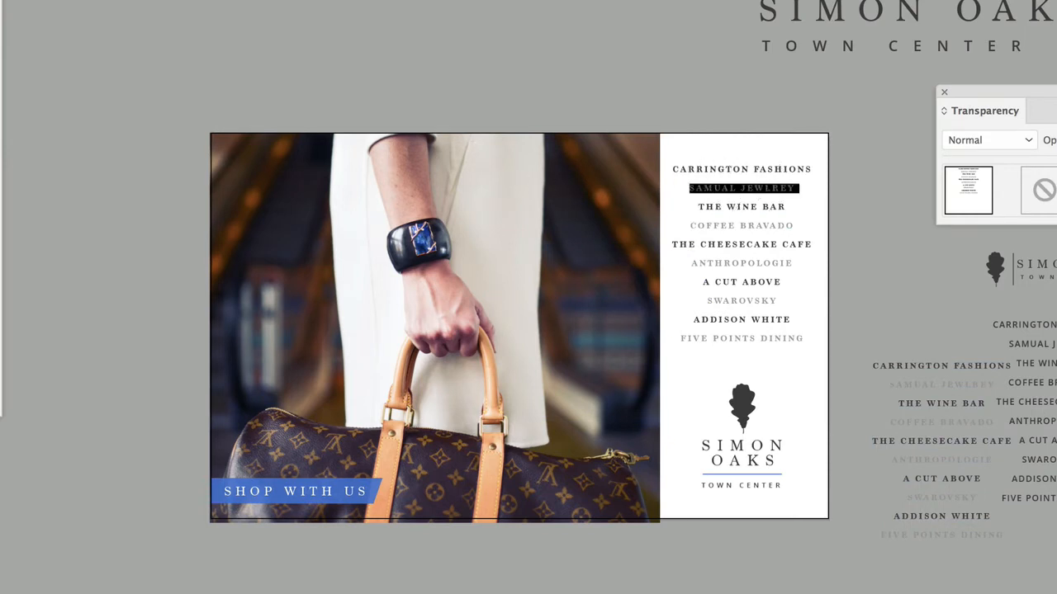
click(217, 485)
key(v)
triple_click(704, 222)
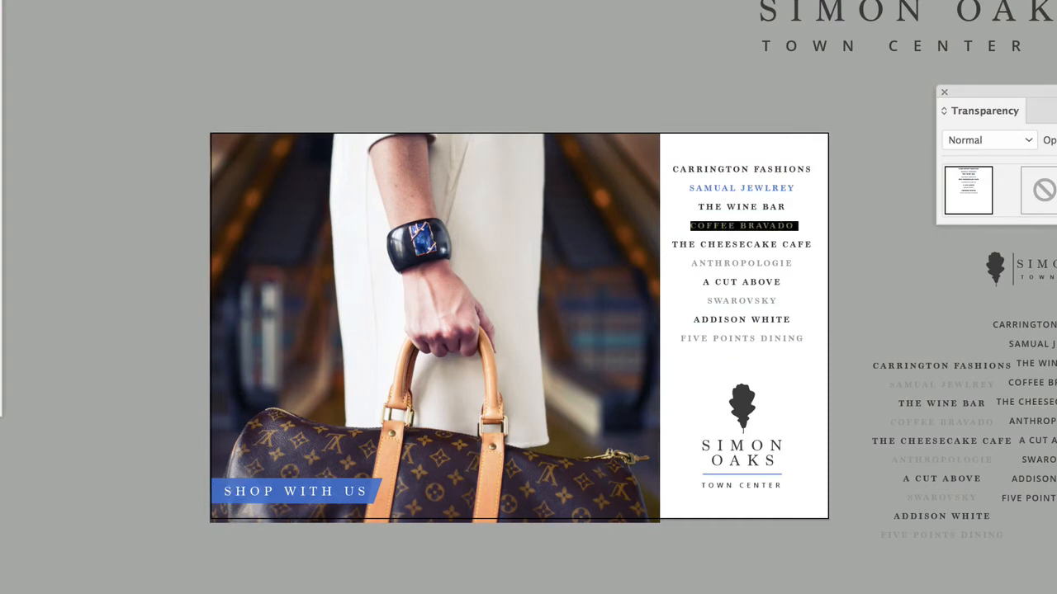
key(v)
Apply the banner's blue to the ANTHROPOLOGIE, SWAROVSKY and FIVE POINTS DINING lines of the ad's store list
double_click(735, 259)
triple_click(741, 261)
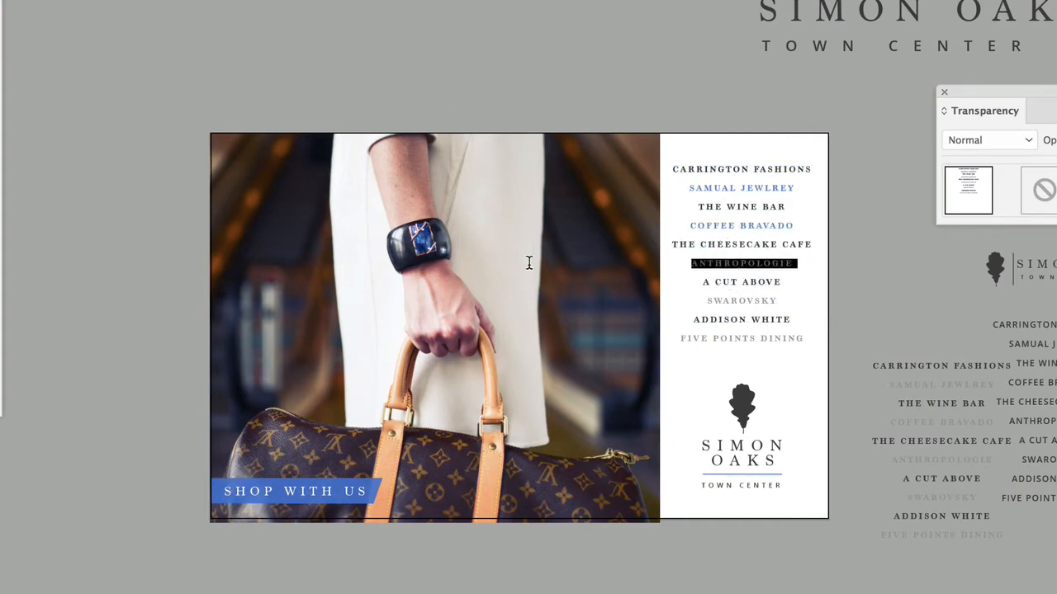
click(218, 479)
key(v)
double_click(734, 300)
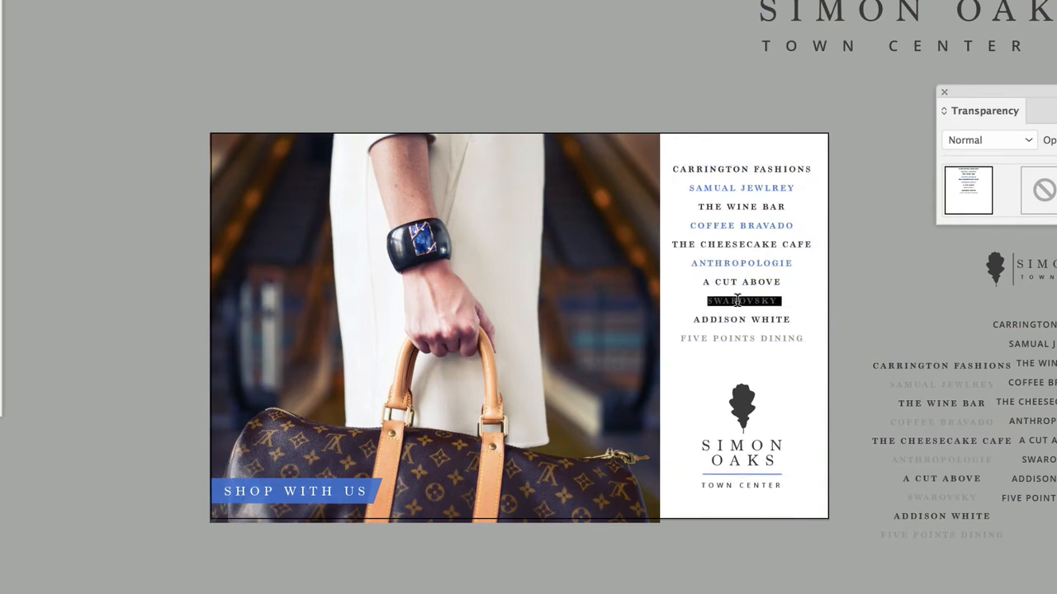
triple_click(737, 301)
click(225, 488)
key(v)
double_click(739, 337)
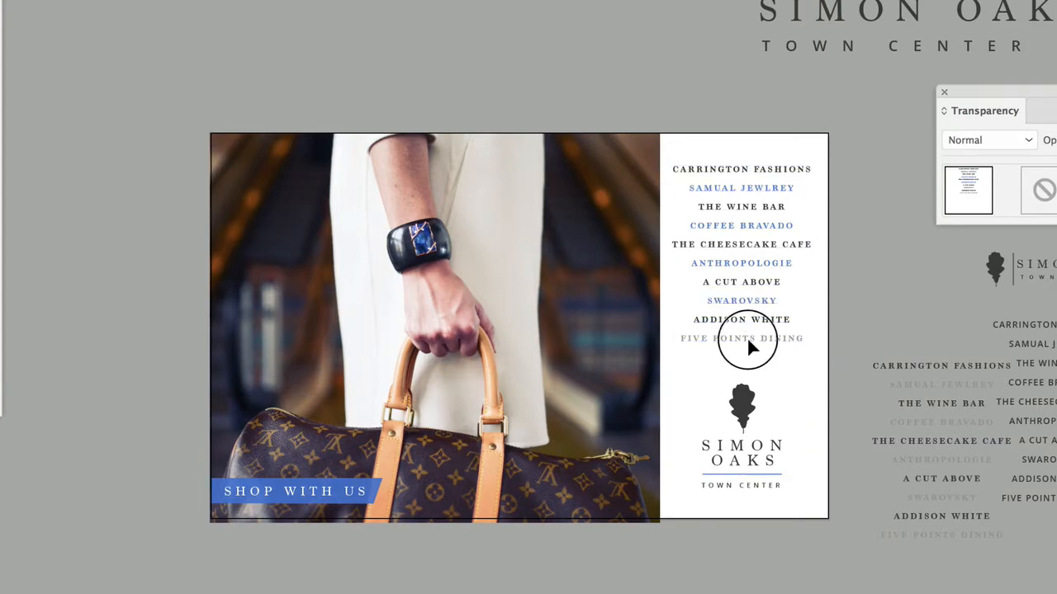
triple_click(739, 337)
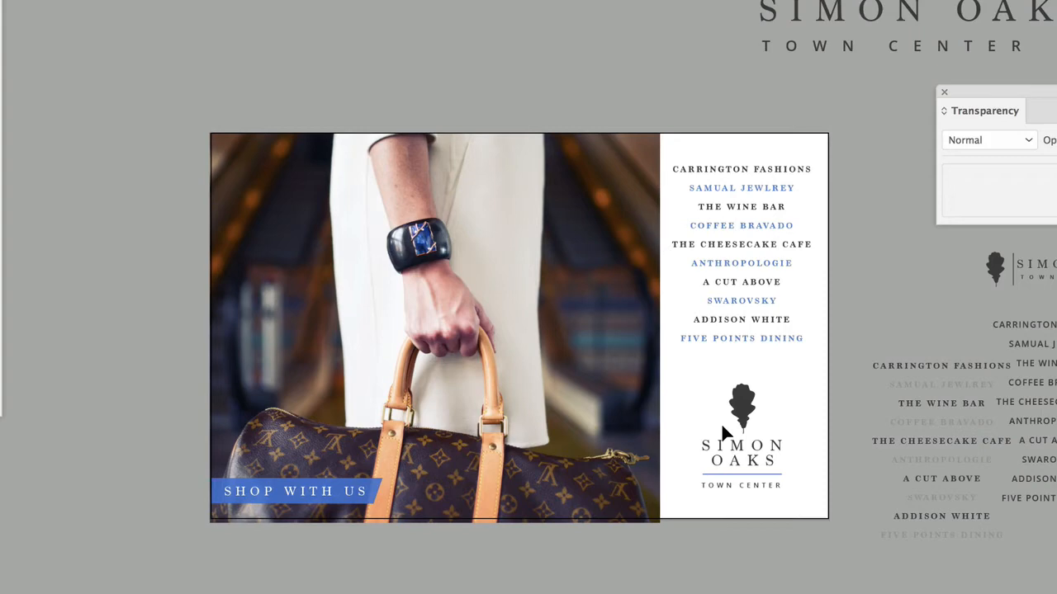
Examine the Facebook and Instagram post dimensions in the SocialMedia-SizingGuide.ai document
drag(947, 392, 560, 49)
drag(738, 198, 942, 300)
drag(594, 107, 760, 219)
click(426, 68)
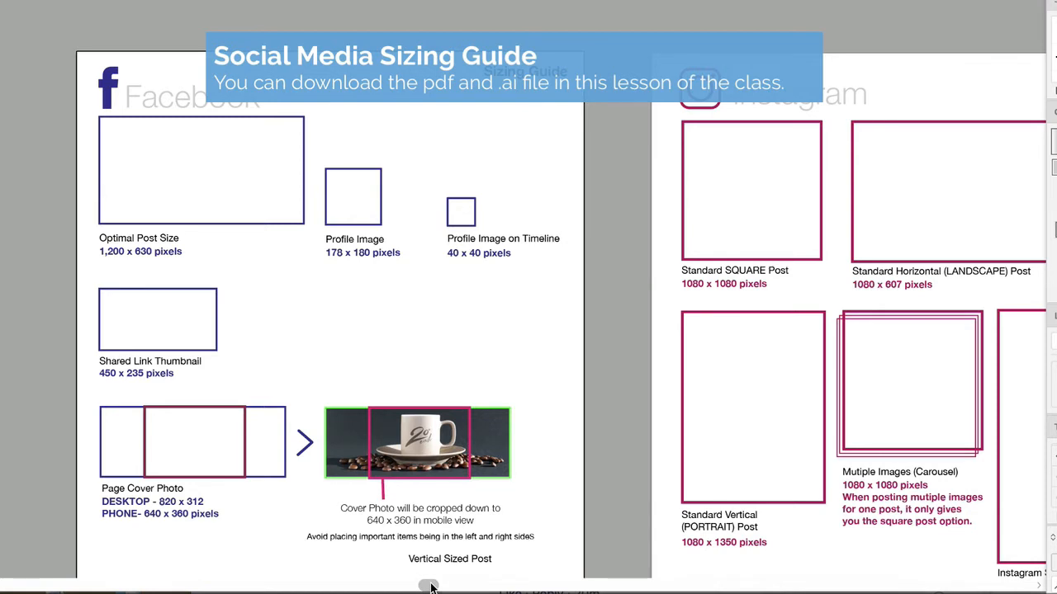
drag(429, 586, 437, 585)
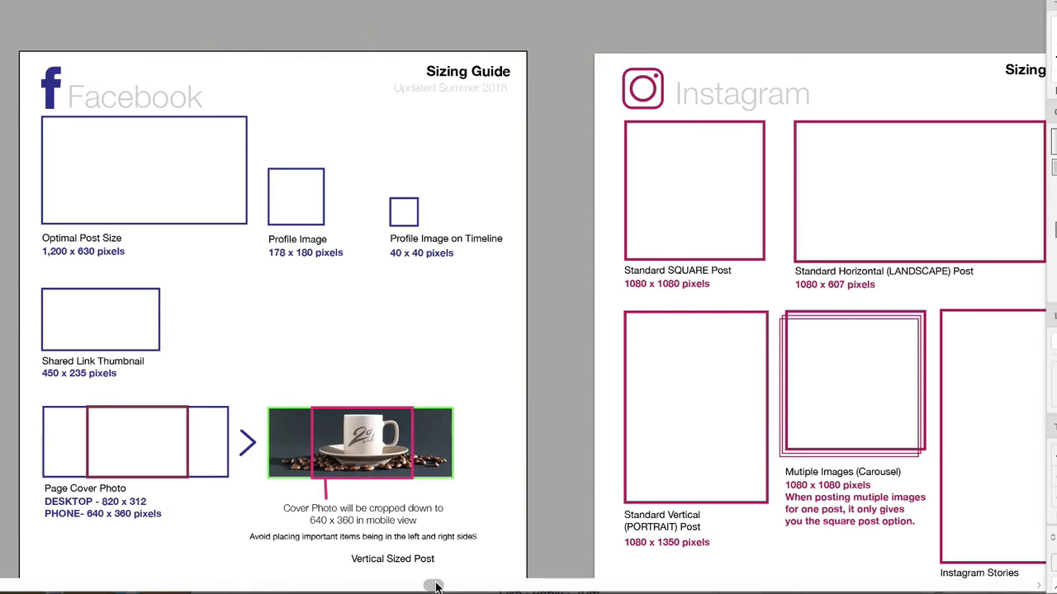
drag(435, 584, 435, 583)
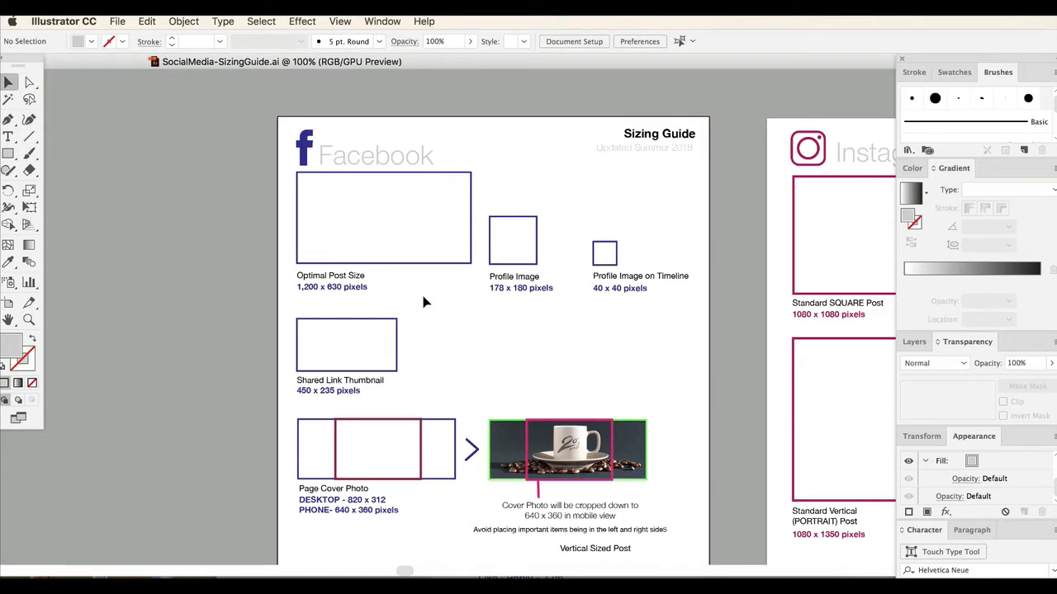
Position the sizing guide window below the ad and check Facebook's optimal post size against the ad document
drag(214, 68, 310, 324)
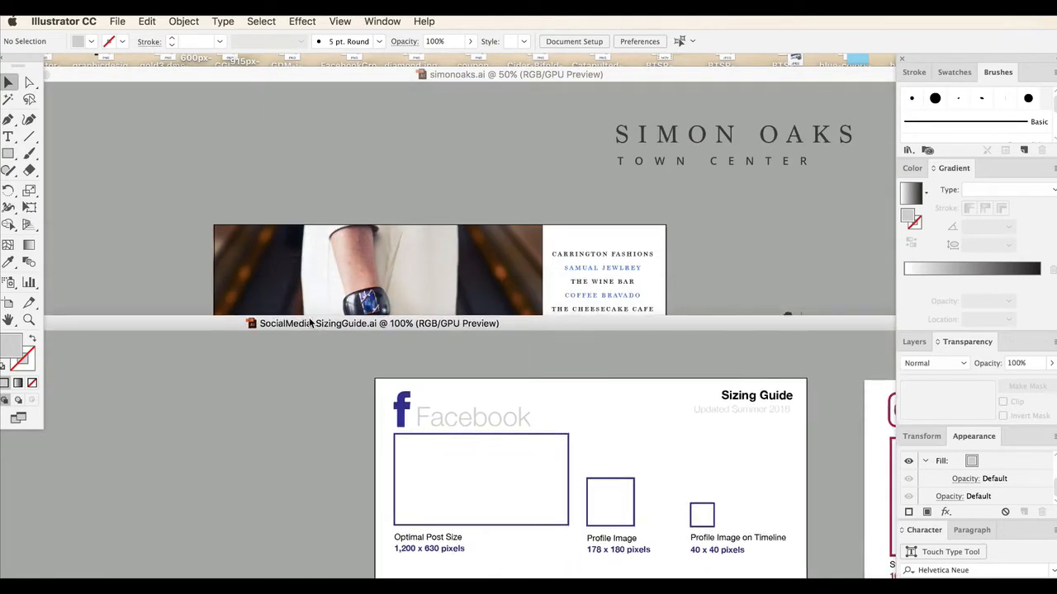
click(315, 183)
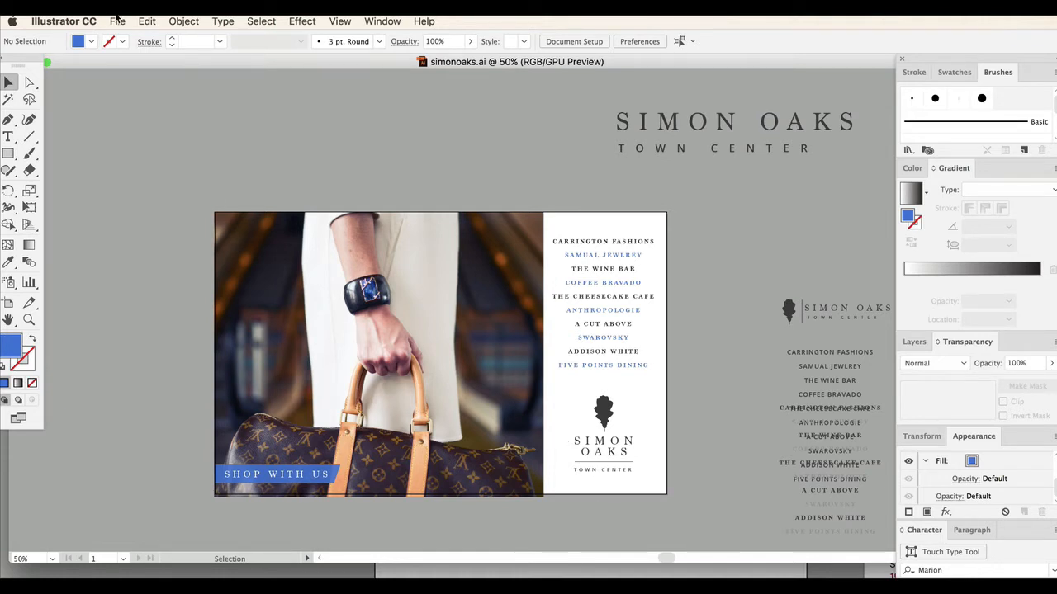
click(368, 575)
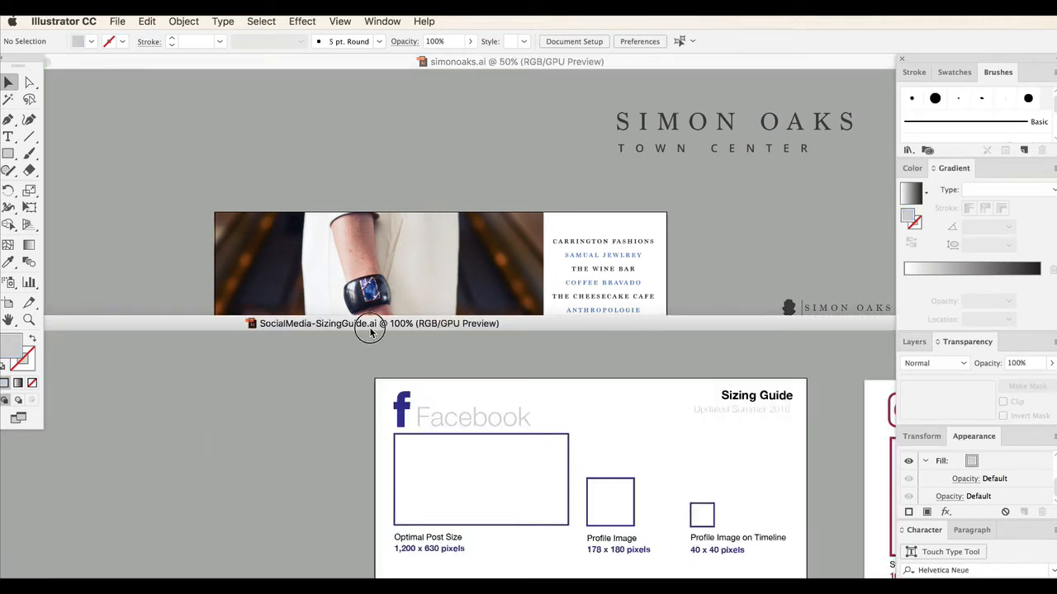
drag(370, 327, 387, 282)
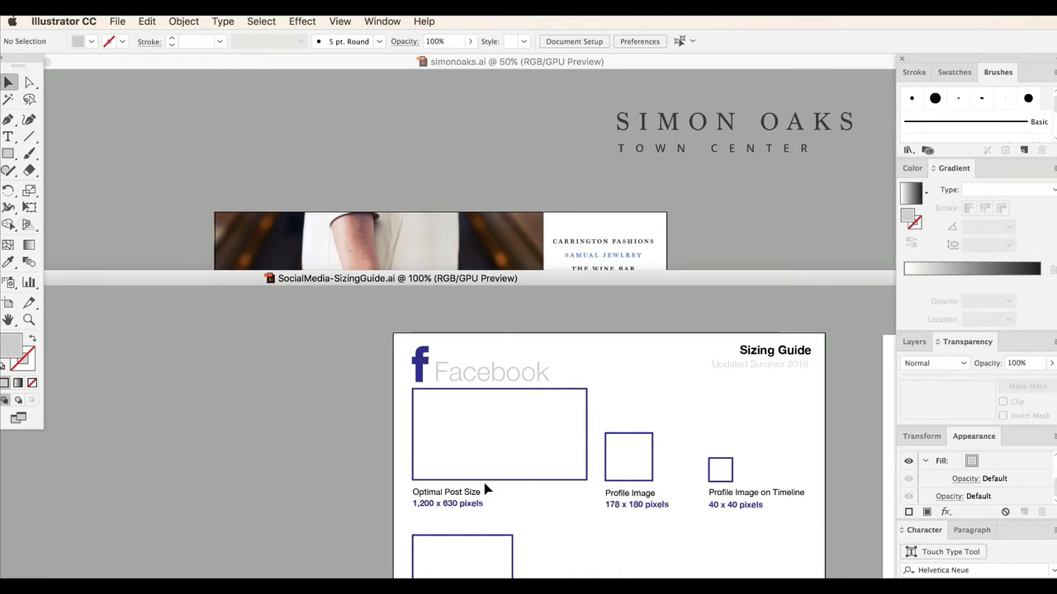
Resize the artboard in simonoaks.ai to 1200 px wide by 630 px high
click(249, 207)
click(117, 22)
click(147, 322)
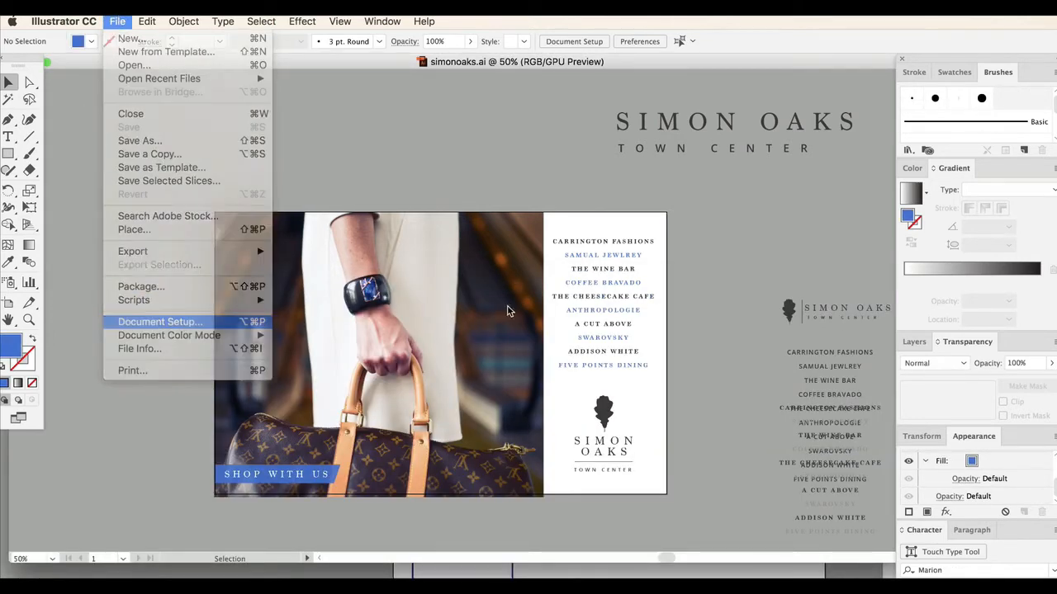
click(322, 262)
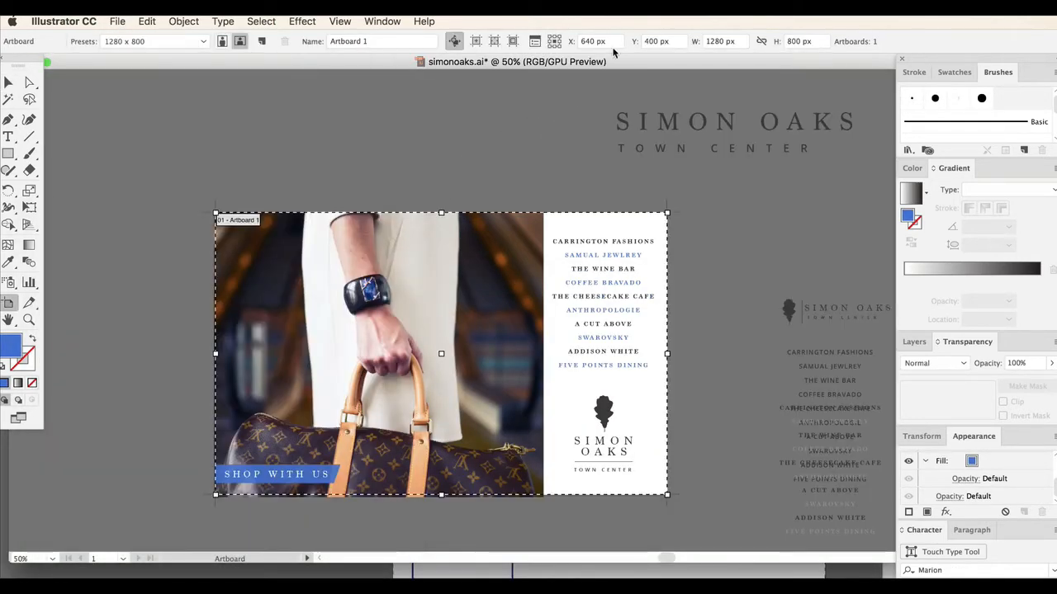
click(735, 43)
text(1230)
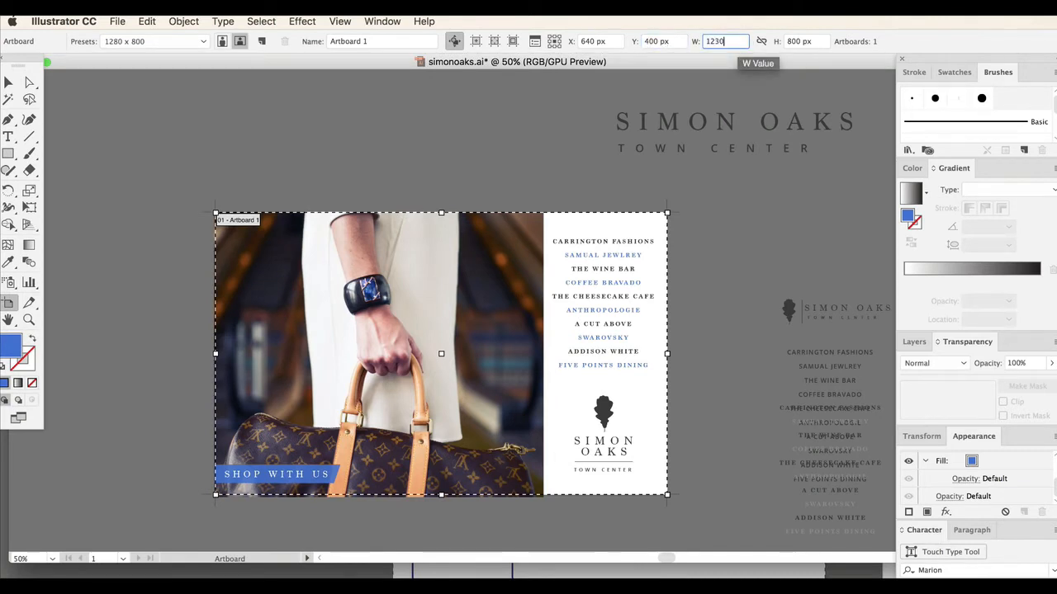
click(800, 42)
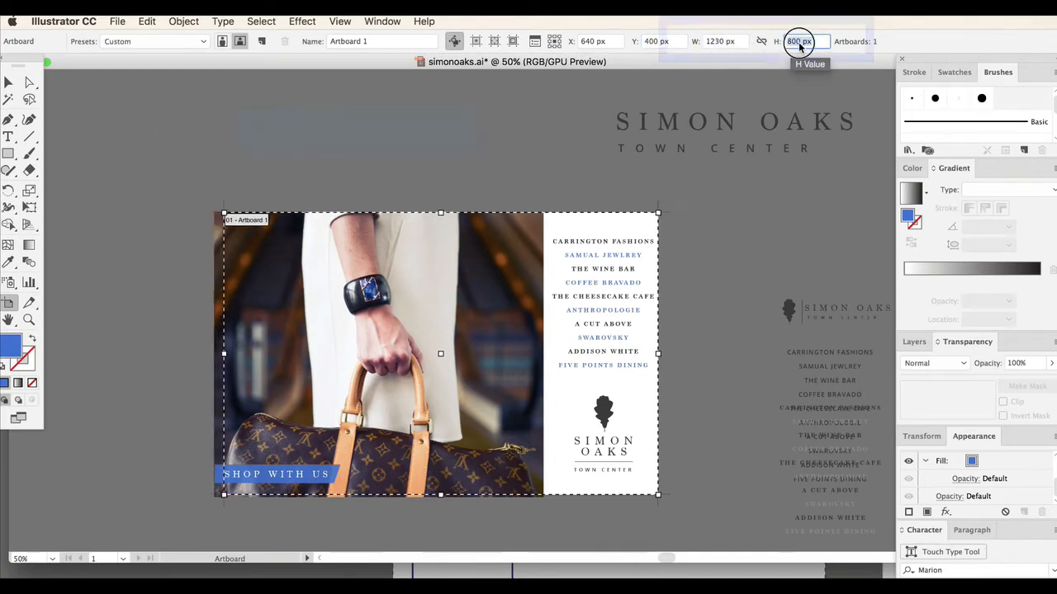
text(630)
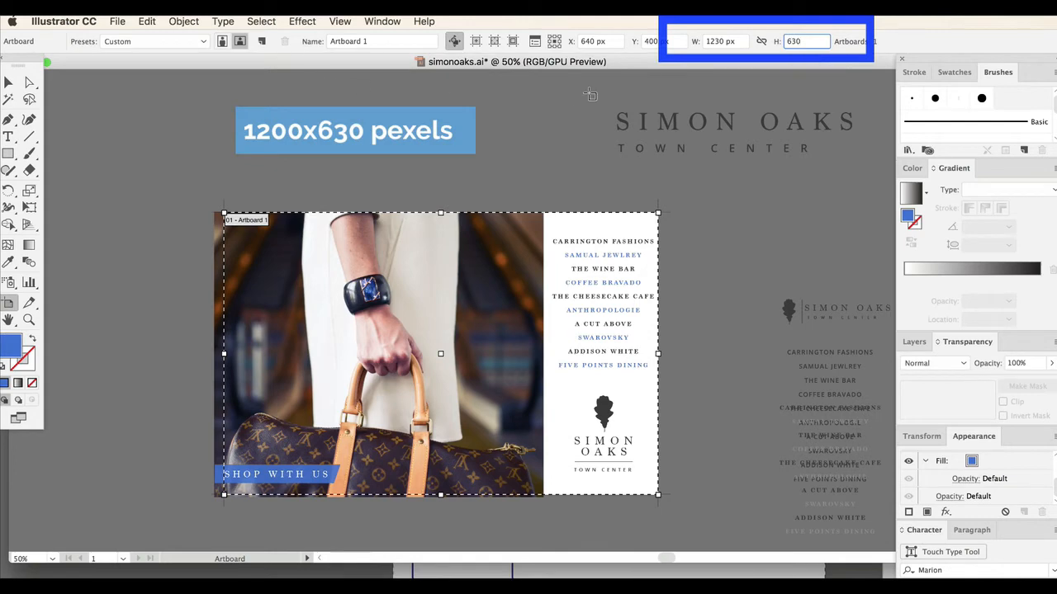
click(726, 41)
text(1200)
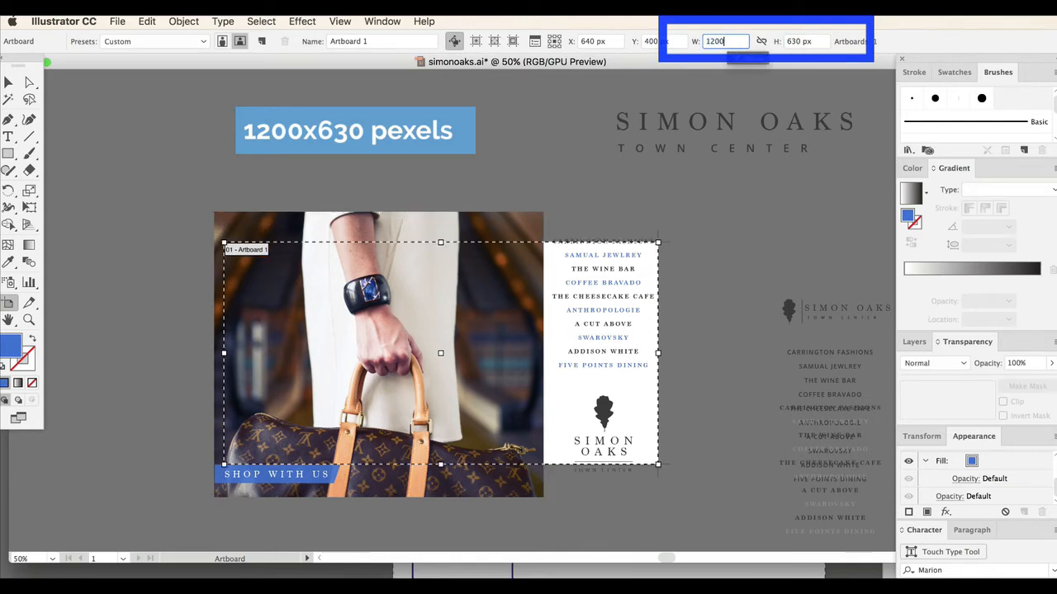
click(7, 83)
Reopen artboard editing to check the artboard's width and height, leaving the size as it is
drag(127, 61, 151, 61)
click(90, 21)
click(516, 160)
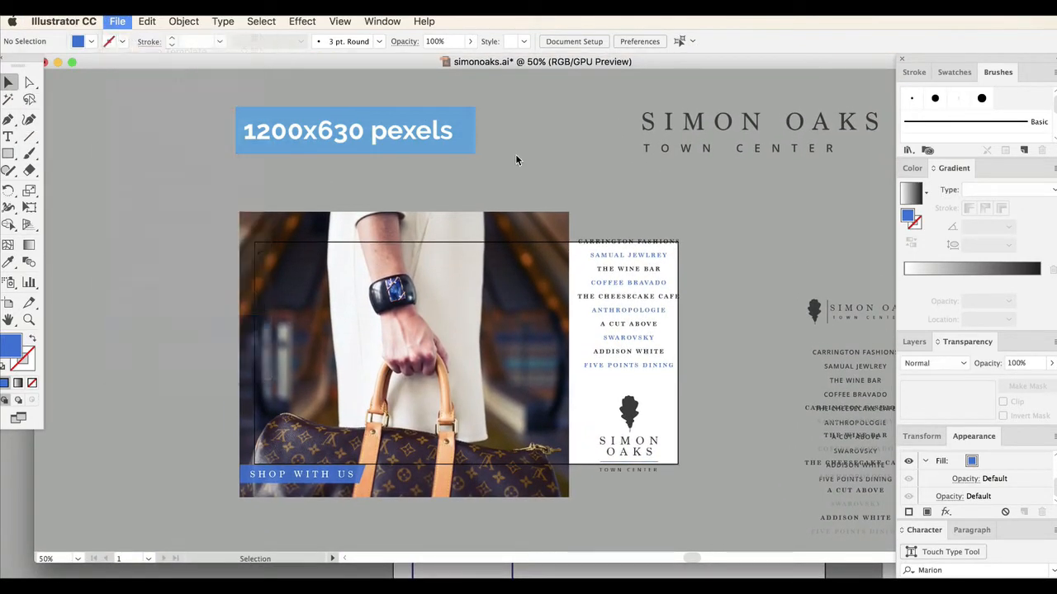
click(343, 261)
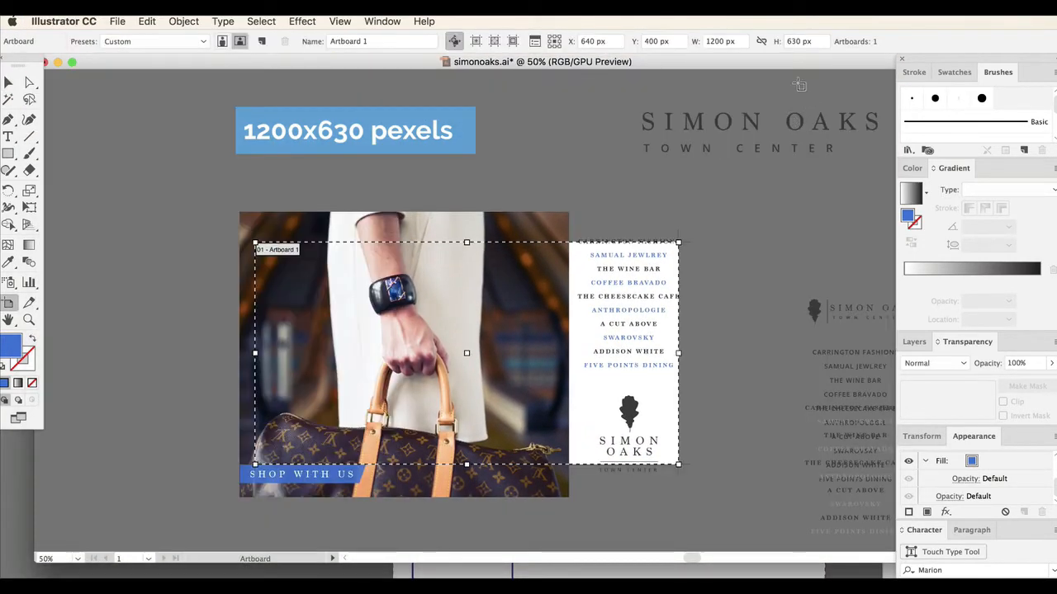
click(7, 82)
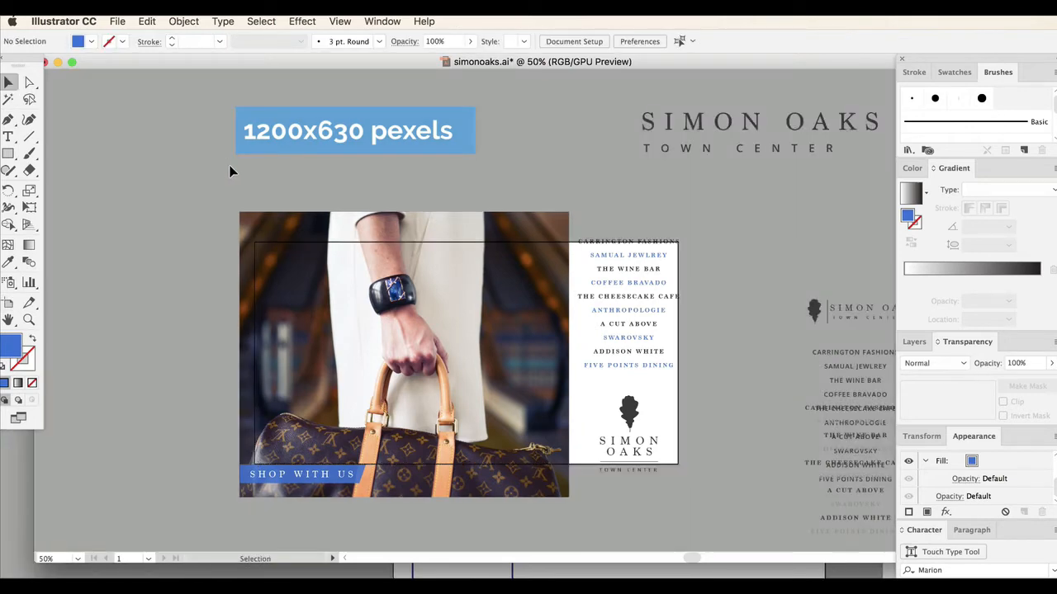
Examine how the ad artwork fits the resized artboard, both up close and in the full canvas overview
key(a)
key(super+equal)
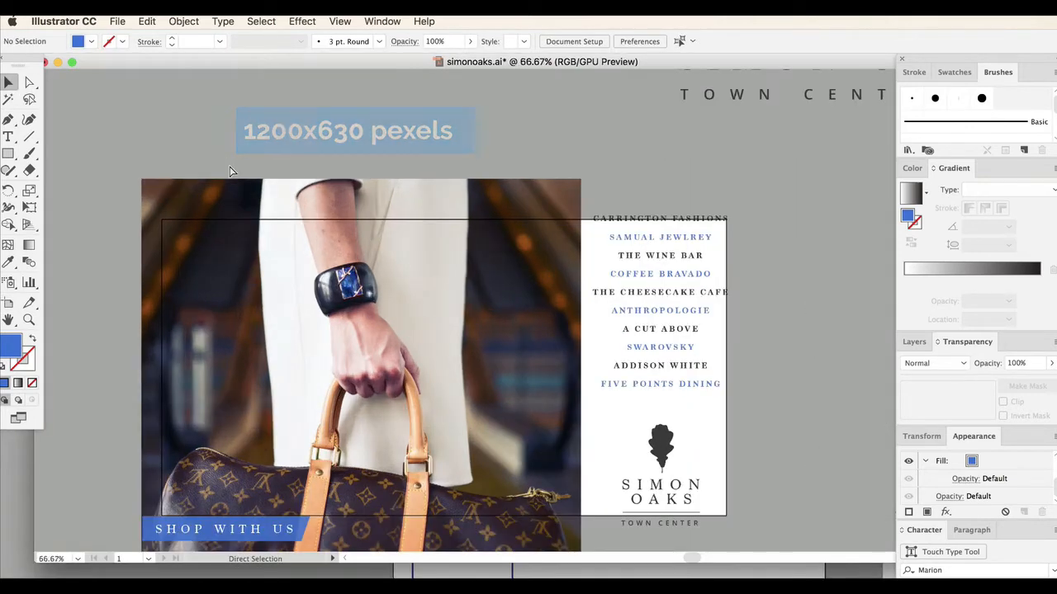
key(super+minus)
key(super+minus)
key(super+minus)
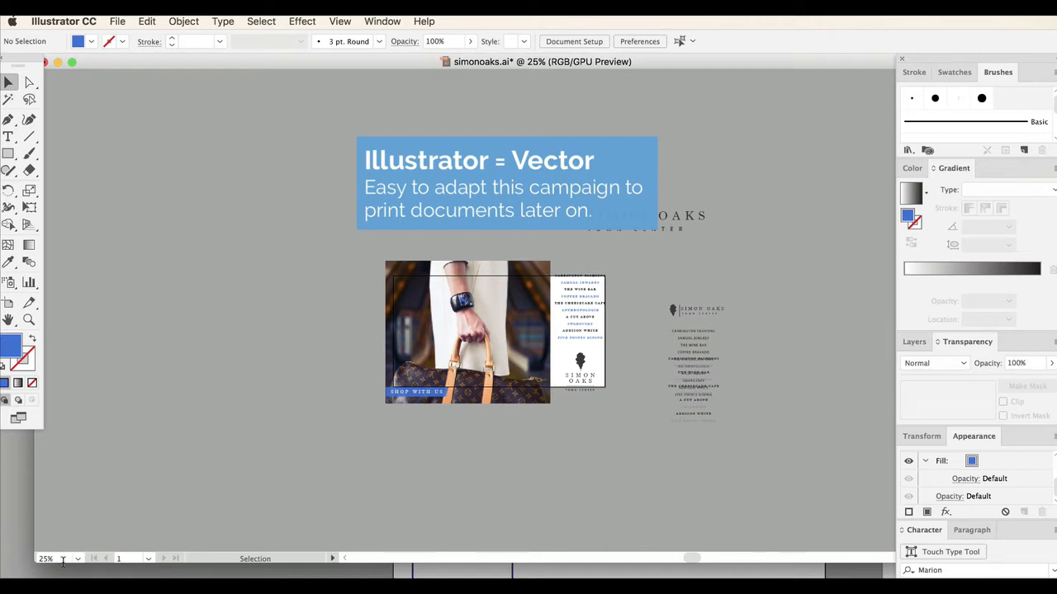
click(60, 560)
click(62, 559)
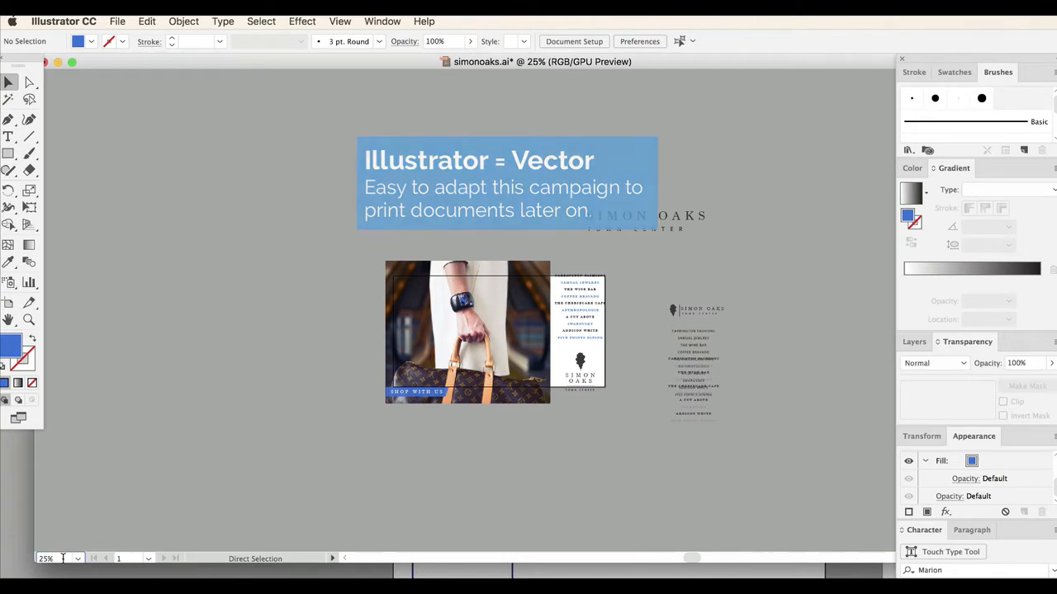
key(super+equal)
key(super+equal)
key(super+equal)
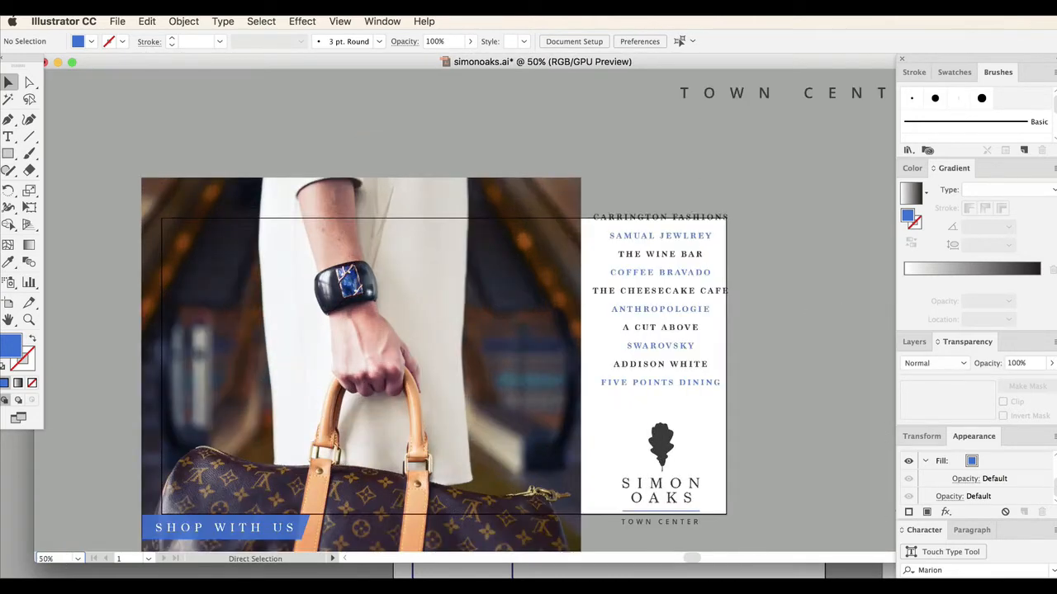
key(super+minus)
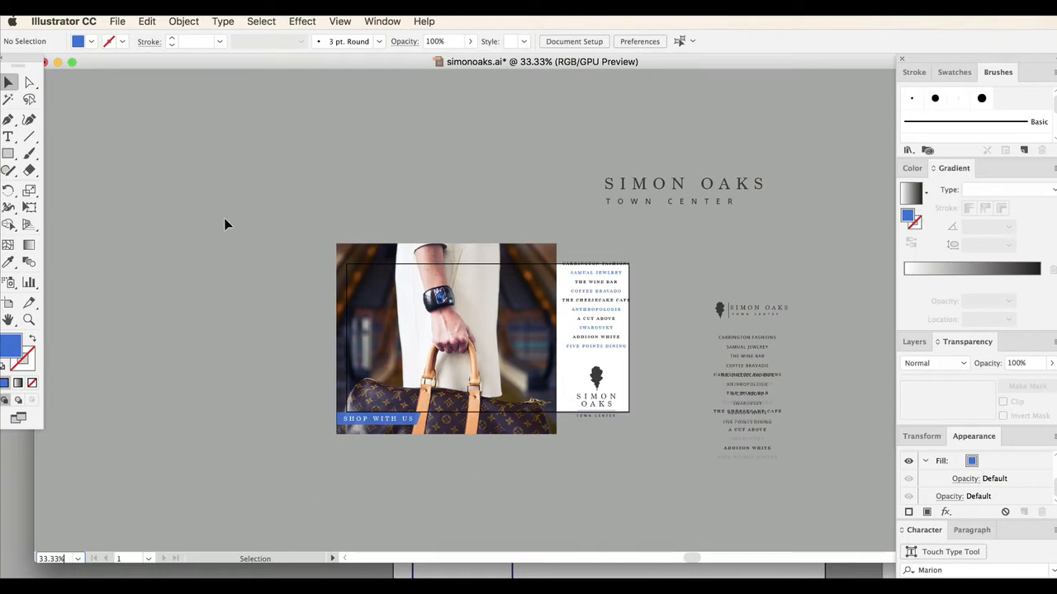
Scale the complete ad artwork down proportionally to about 1026 px wide by 665 px high and position it over the artboard
click(147, 21)
click(147, 21)
drag(258, 222, 652, 511)
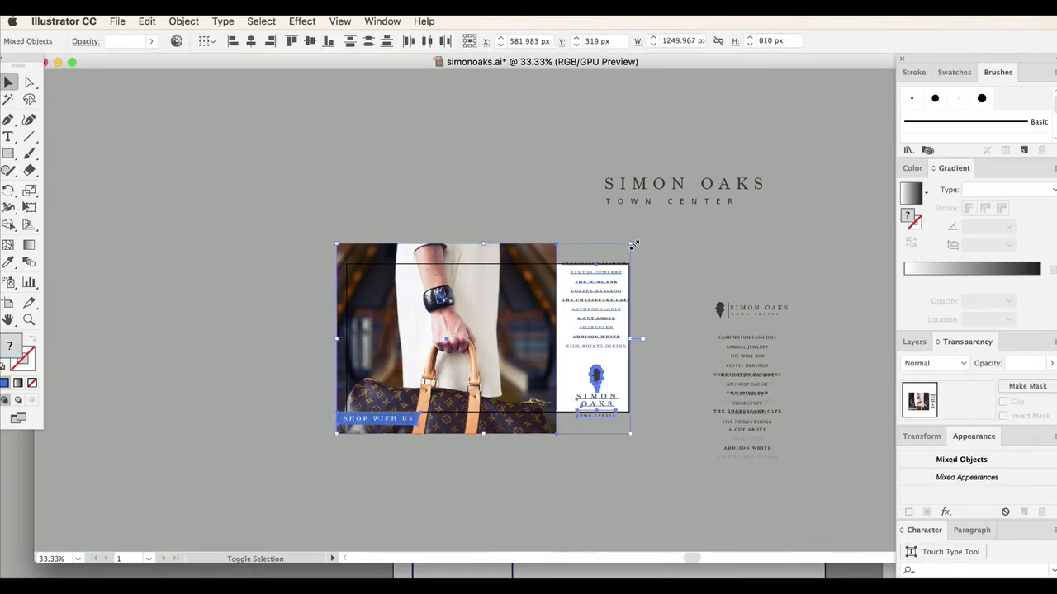
drag(633, 245, 520, 324)
key(super+equal)
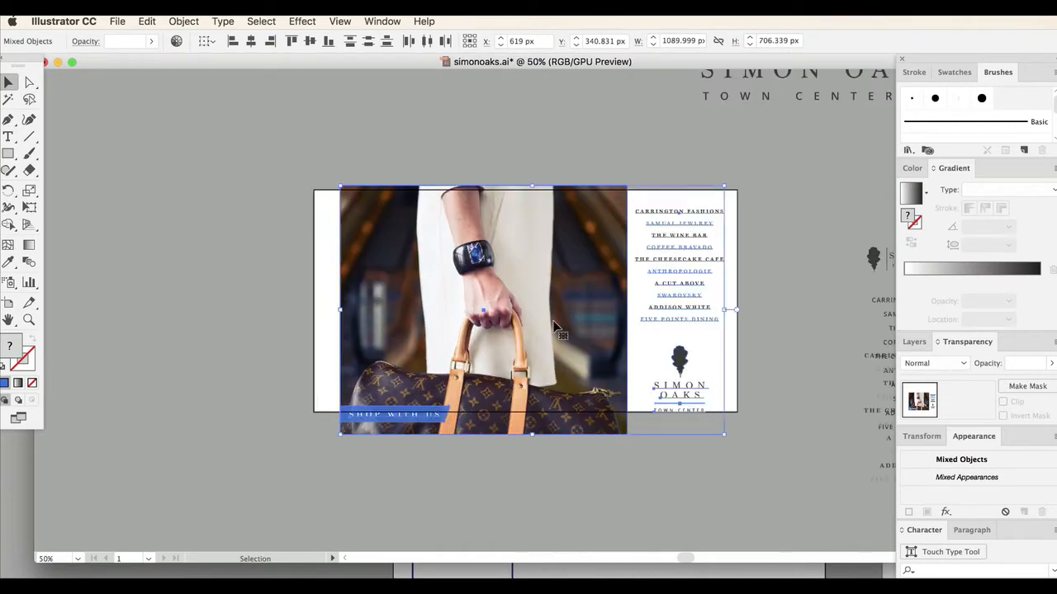
mouse_move(339, 187)
mouse_down()
mouse_move(323, 170)
mouse_move(357, 196)
mouse_up()
mouse_move(392, 250)
mouse_down()
mouse_move(392, 261)
mouse_move(384, 253)
mouse_up()
click(401, 250)
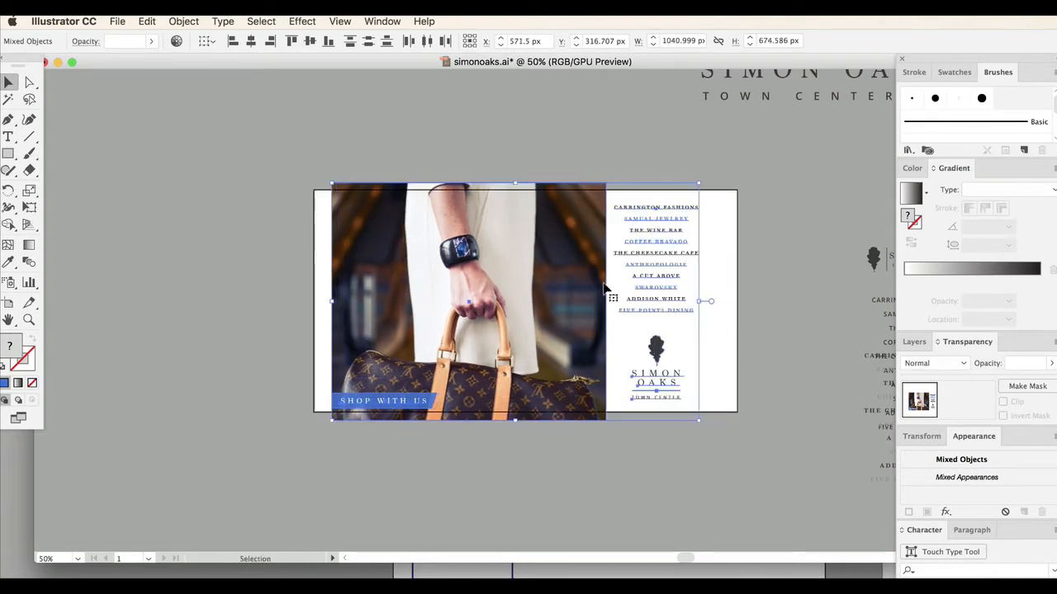
drag(444, 292, 447, 286)
drag(701, 177, 698, 180)
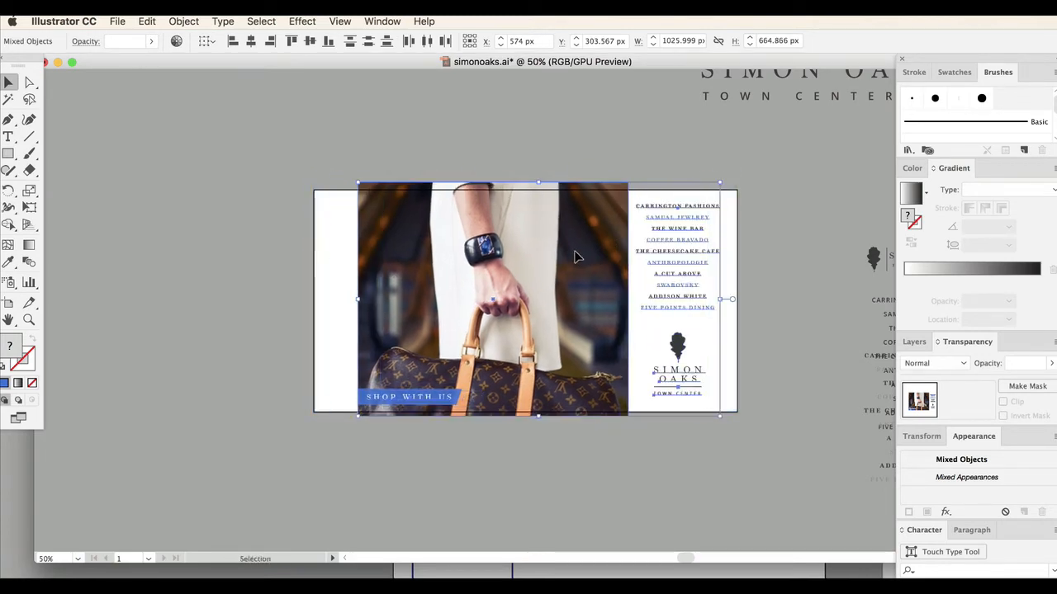
key(super+shift+a)
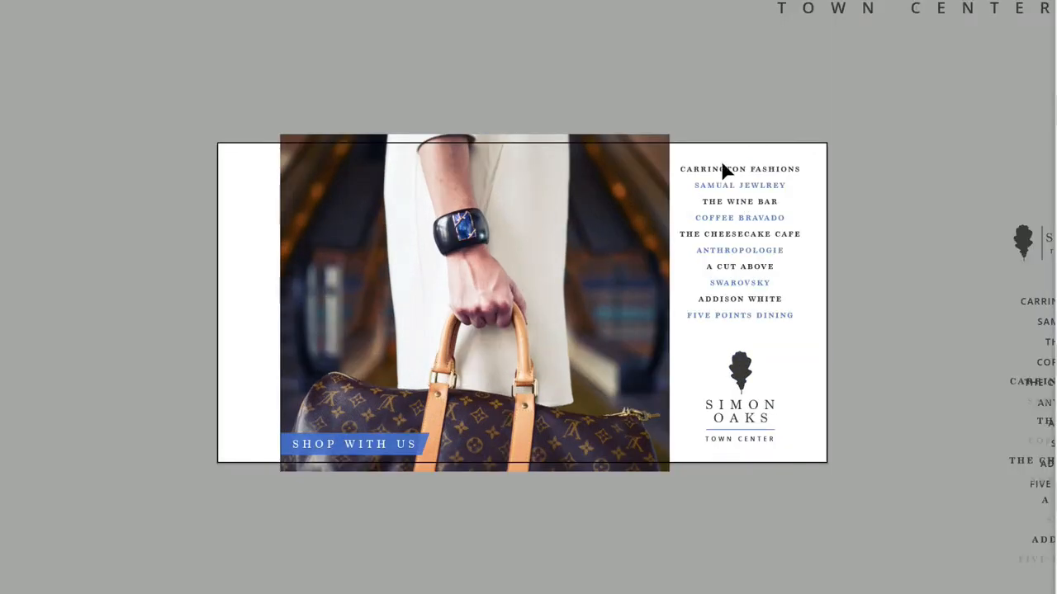
Nudge the handbag photo left to widen the gap between it and the store names
click(495, 224)
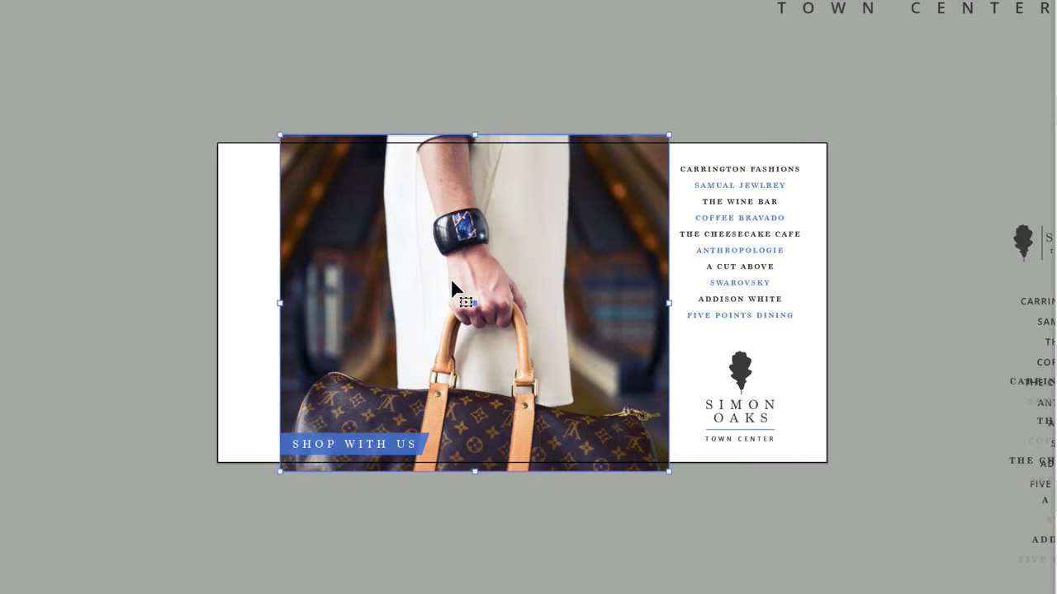
key(Left)
key(Left)
key(Left)
key(Left)
key(Left)
key(Left)
key(Left)
key(Left)
key(Left)
key(Left)
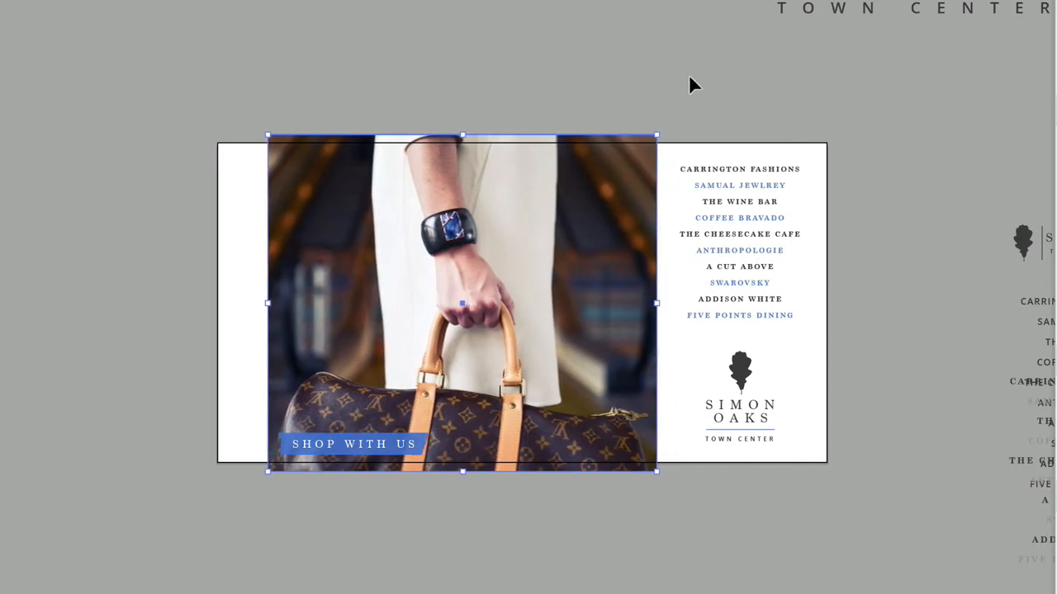
Shift the store names and the Simon Oaks logo together slightly left within the white column
drag(691, 85, 799, 467)
key(Left)
key(Left)
key(Left)
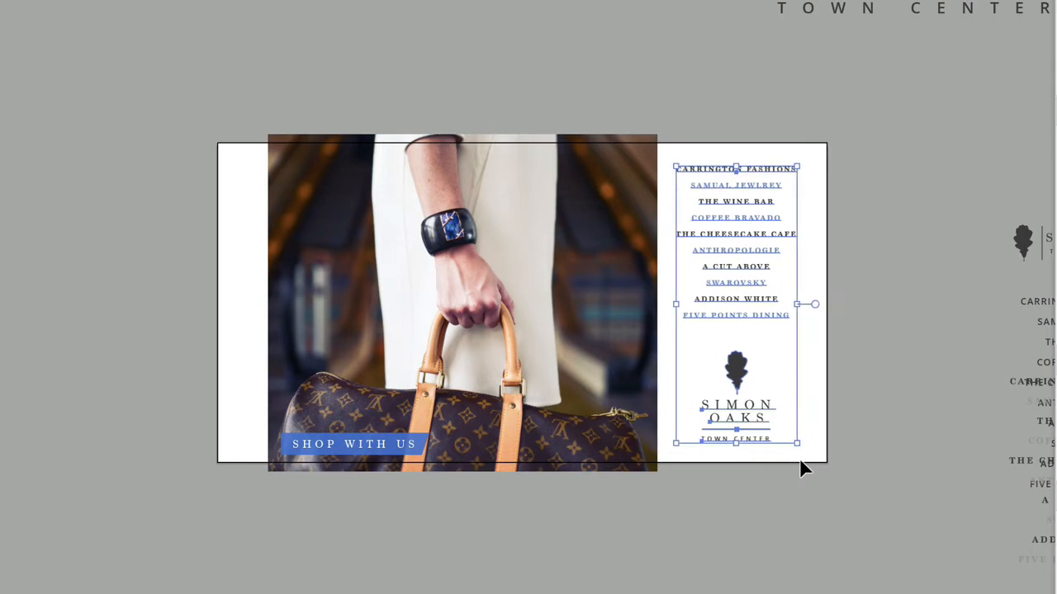
Set the tracking of the store names list to 300
click(892, 254)
click(755, 232)
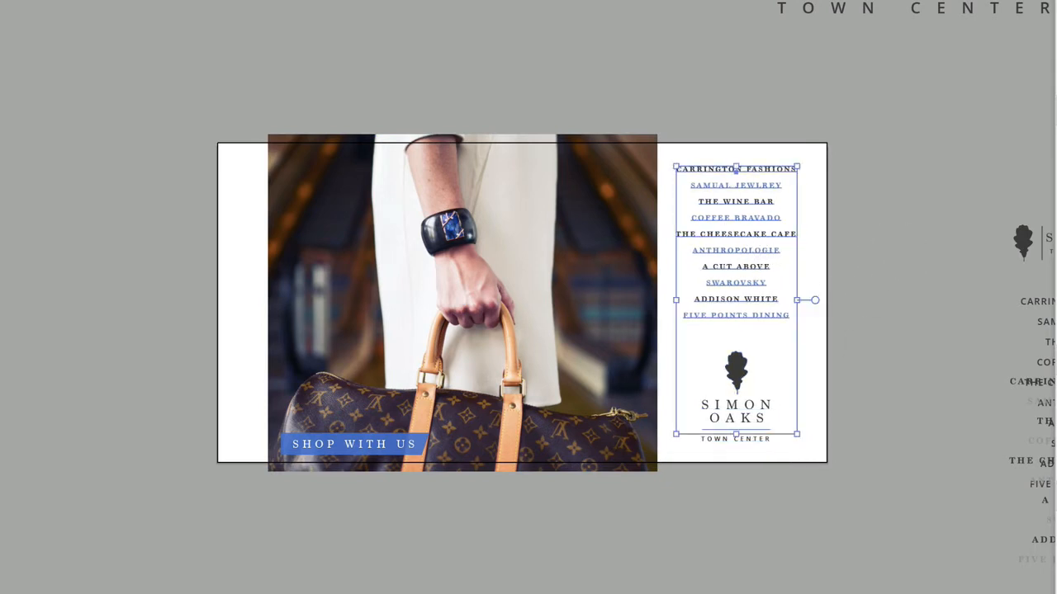
click(240, 1)
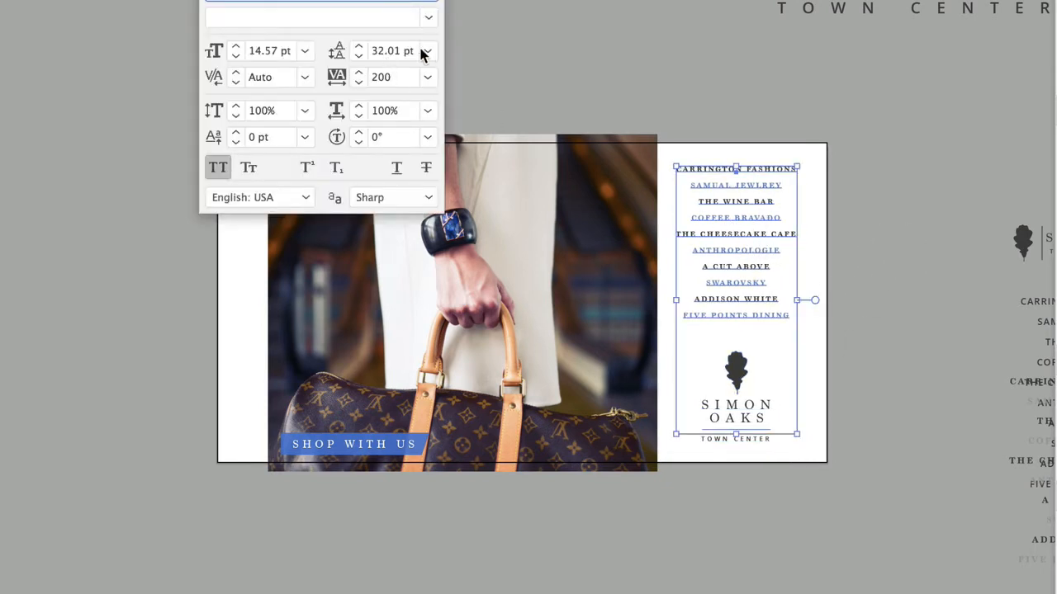
click(382, 78)
text(3)
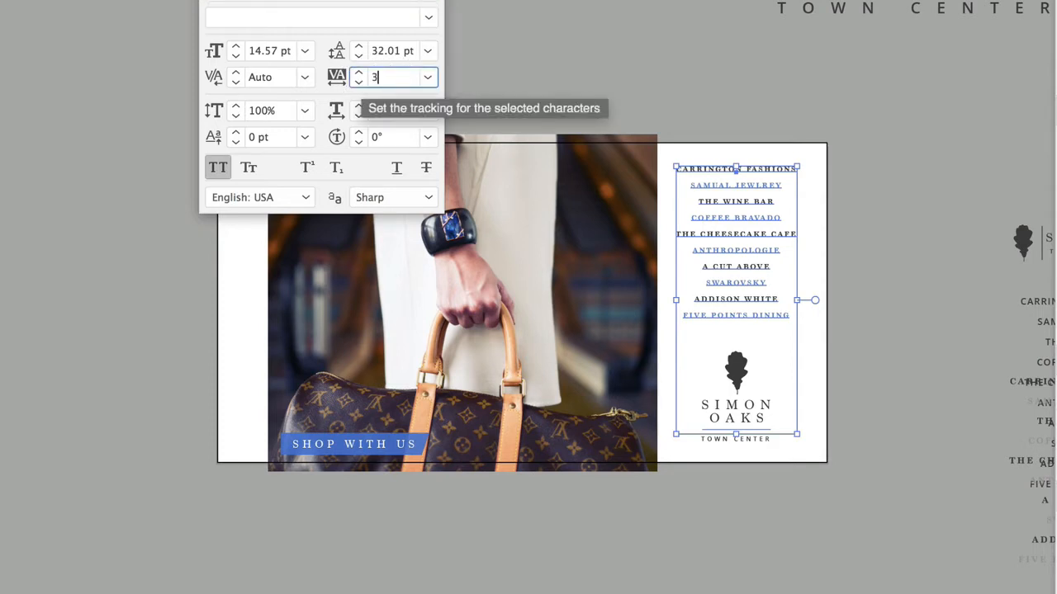
text(00)
key(Return)
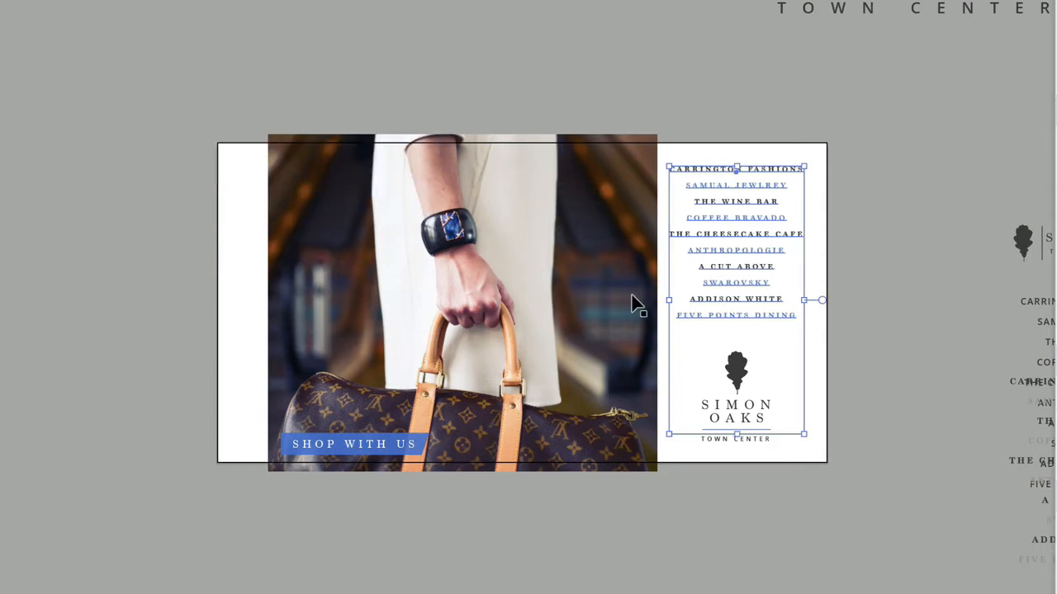
key(super+equal)
scroll(528, 322, left, 5)
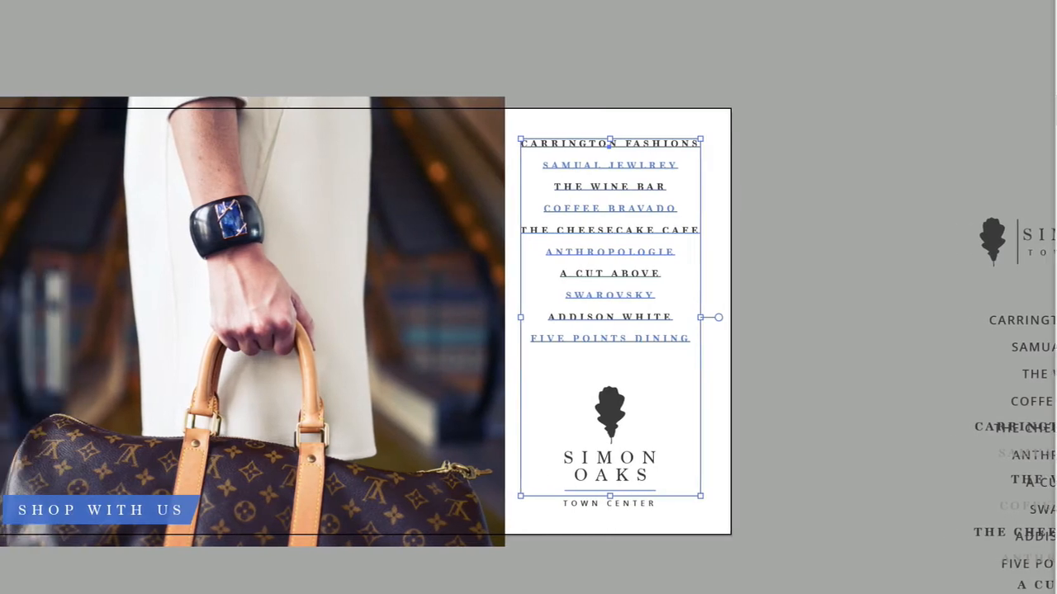
key(super+shift+a)
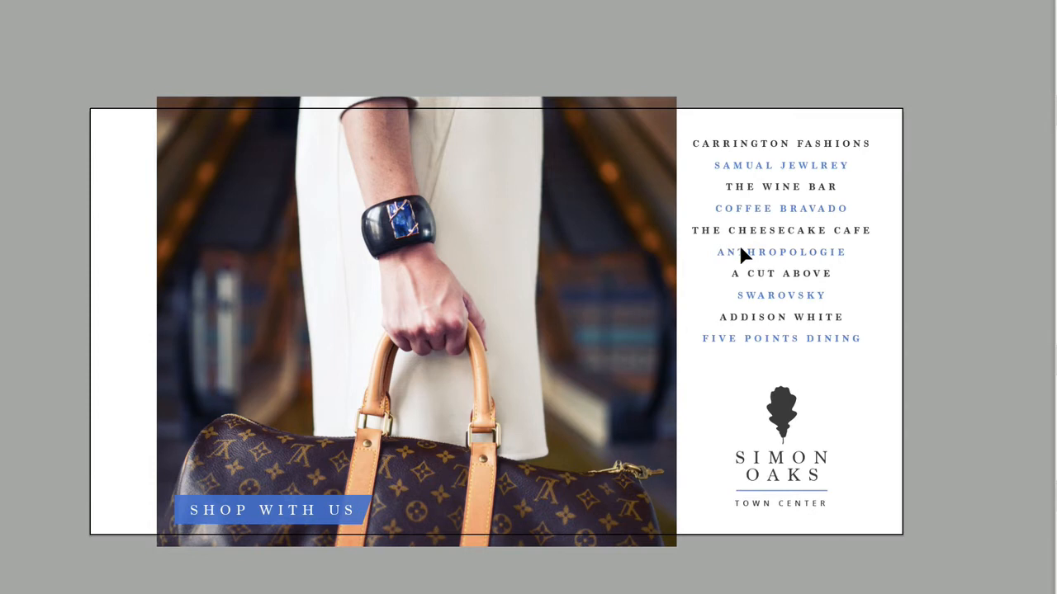
Extend the left side of the photo's clipping mask outward and align the photo with the artboard's top-left corner
click(563, 262)
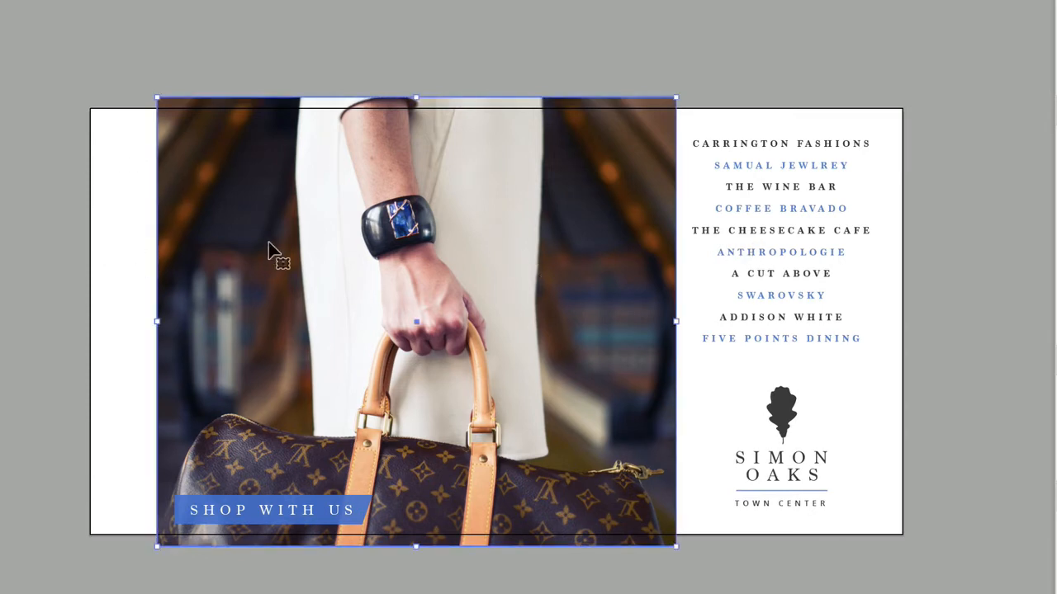
drag(157, 98, 99, 99)
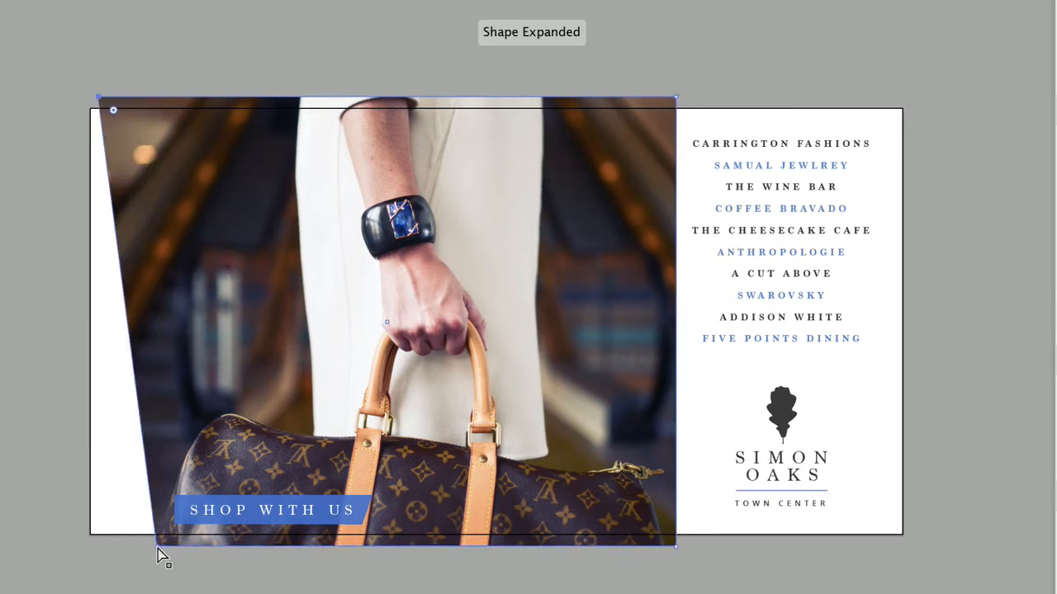
drag(157, 549, 98, 551)
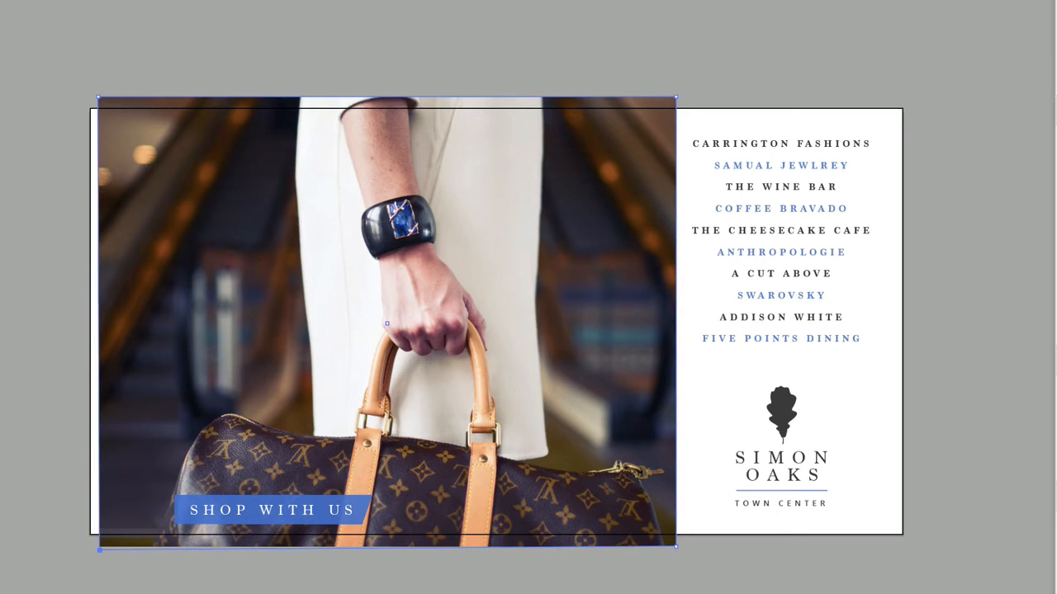
key(v)
mouse_move(409, 201)
mouse_down()
mouse_move(393, 202)
mouse_move(428, 211)
mouse_up()
Release the photo's clipping mask and send the full image behind the other artwork
right_click(428, 210)
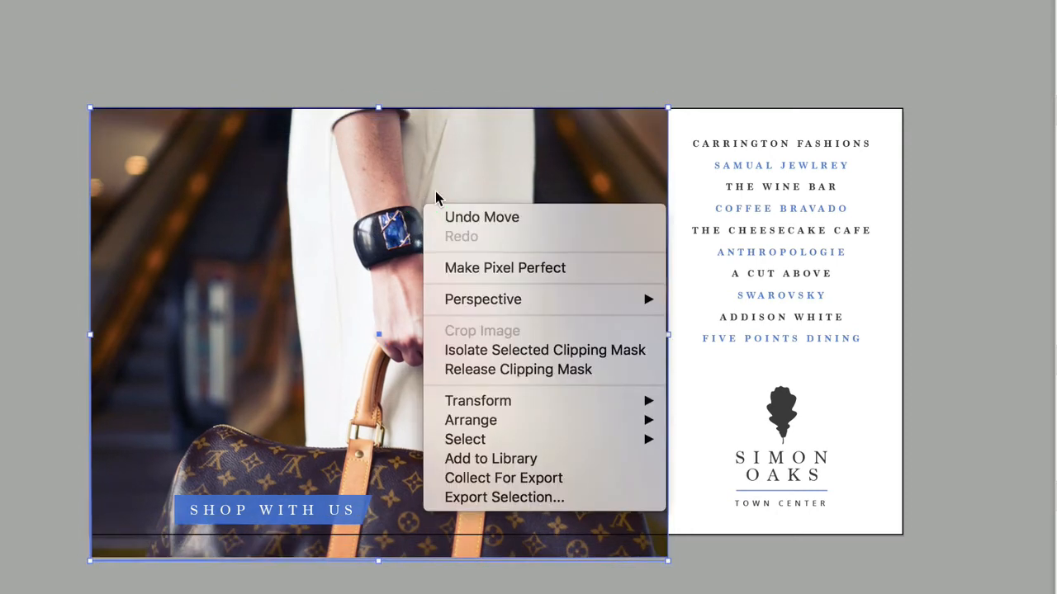
click(491, 372)
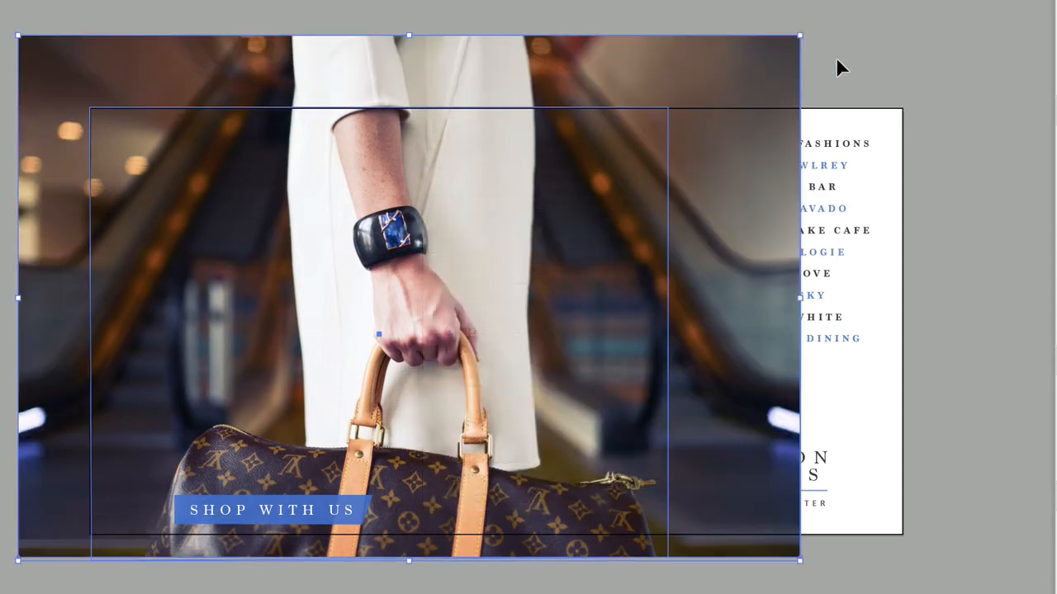
right_click(443, 91)
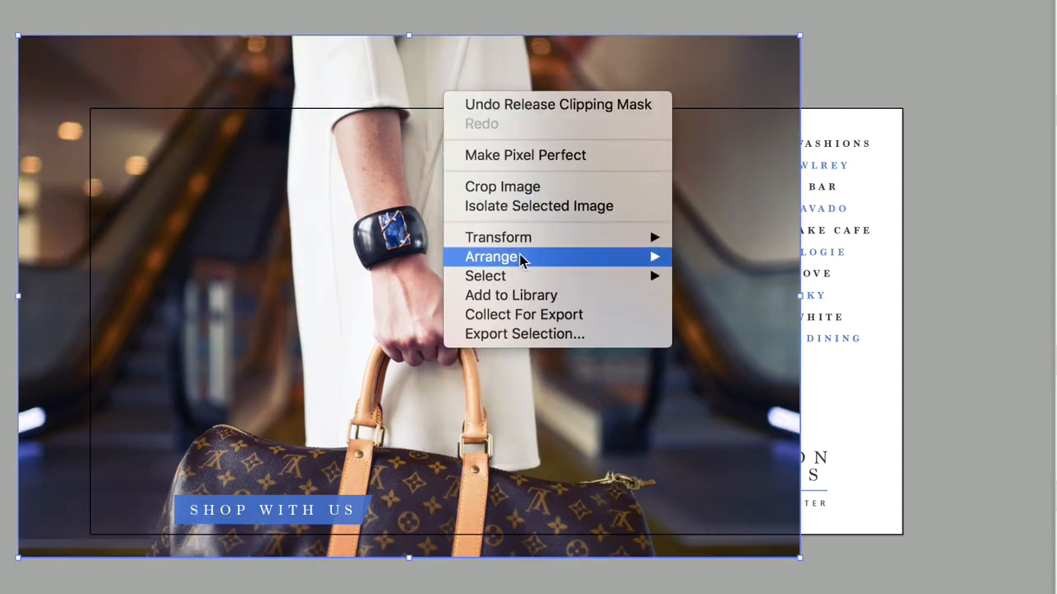
mouse_move(519, 257)
click(720, 318)
Reposition and enlarge the unmasked photo so that it covers the entire artboard
drag(423, 187, 387, 221)
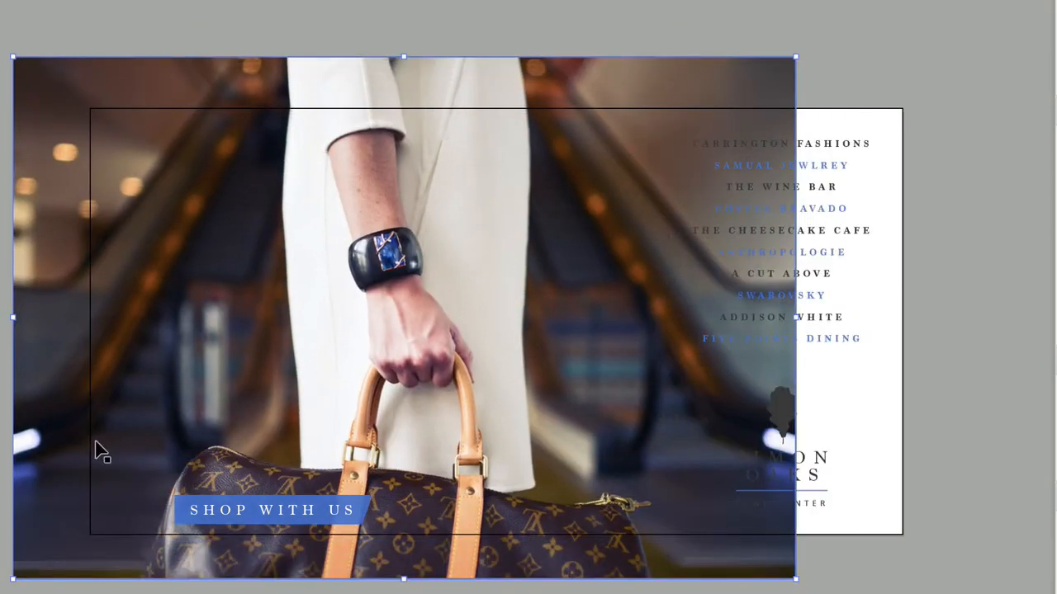
drag(117, 231, 272, 264)
drag(885, 101, 883, 85)
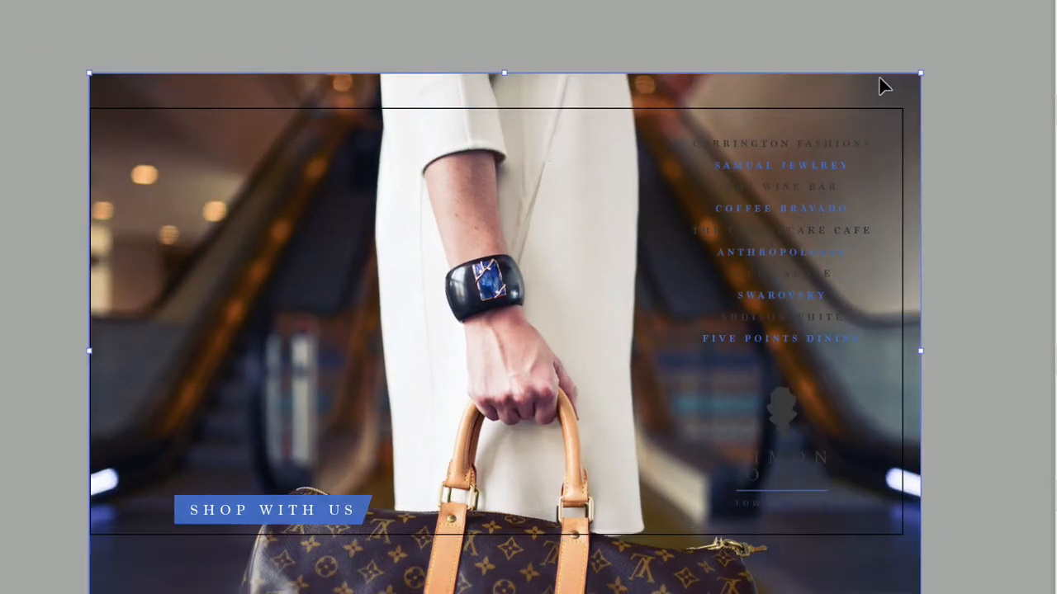
Recolor the store names and the Simon Oaks logo white over the photo background
click(795, 492)
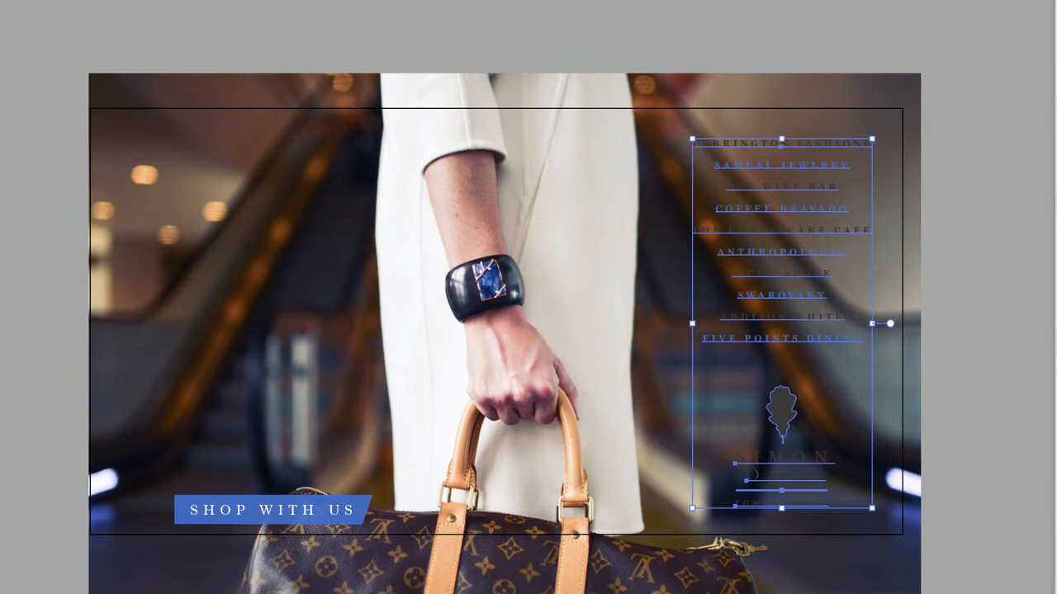
key(ctrl+shift+bracketright)
click(916, 104)
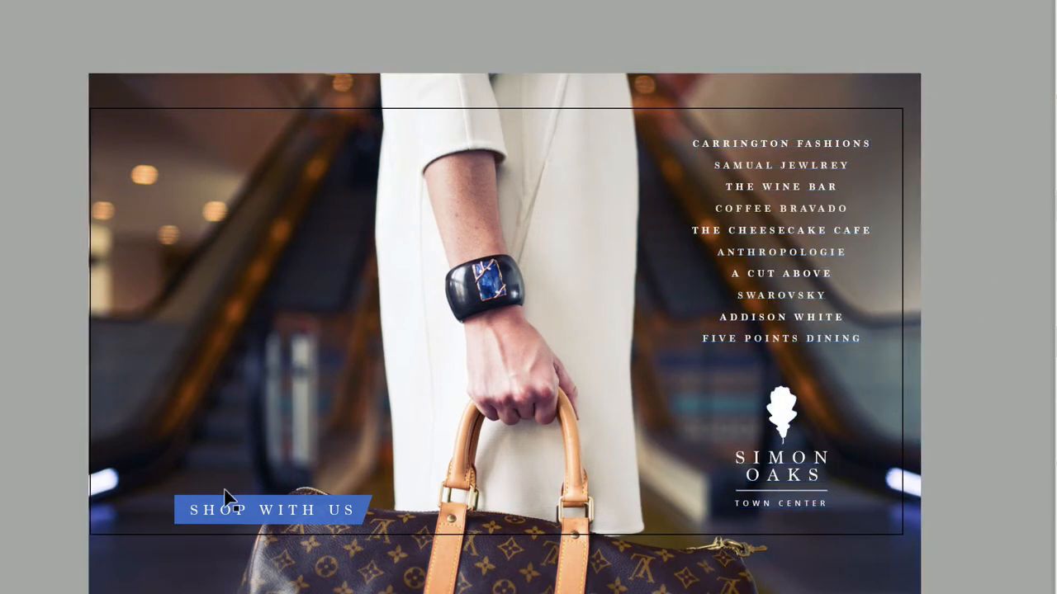
Move the SHOP WITH US banner flush against the artboard's left edge, near its bottom
click(187, 510)
drag(237, 516, 155, 469)
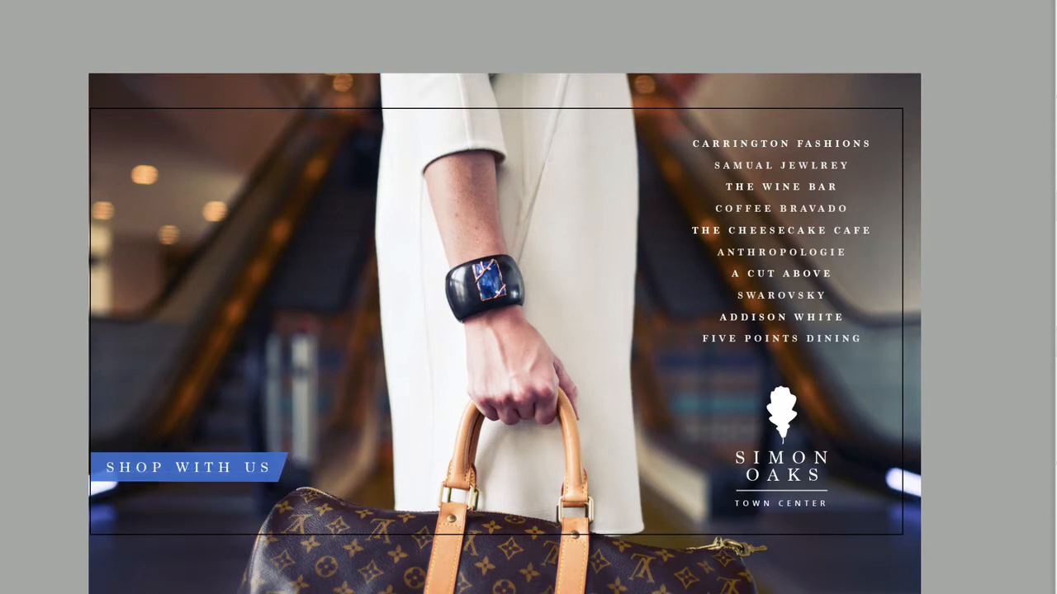
click(97, 470)
click(41, 387)
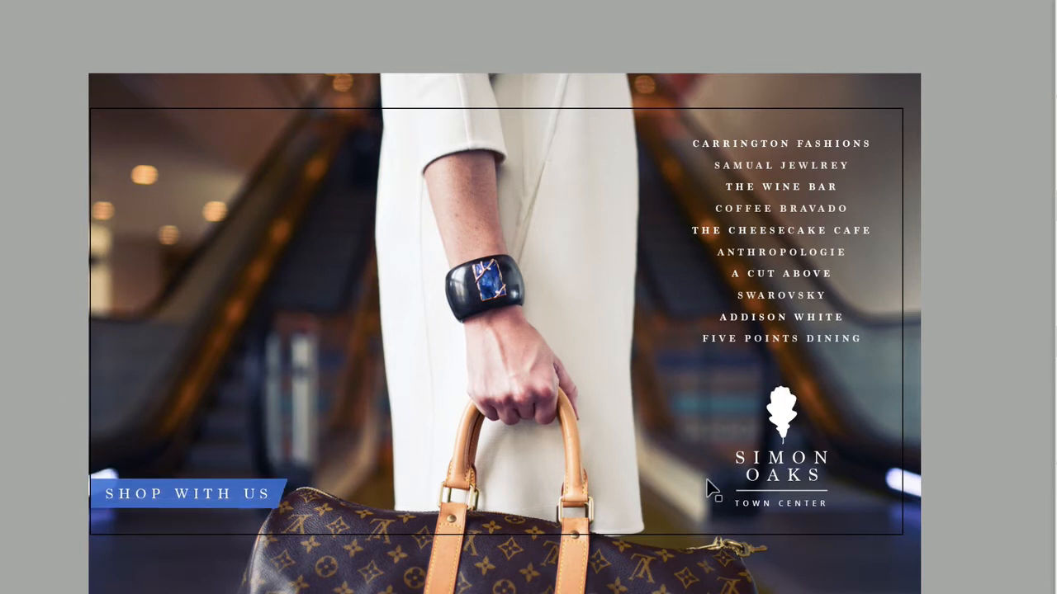
Select the leaf, lettering and divider line of the Simon Oaks logo and nudge them up closer to the store names
click(771, 506)
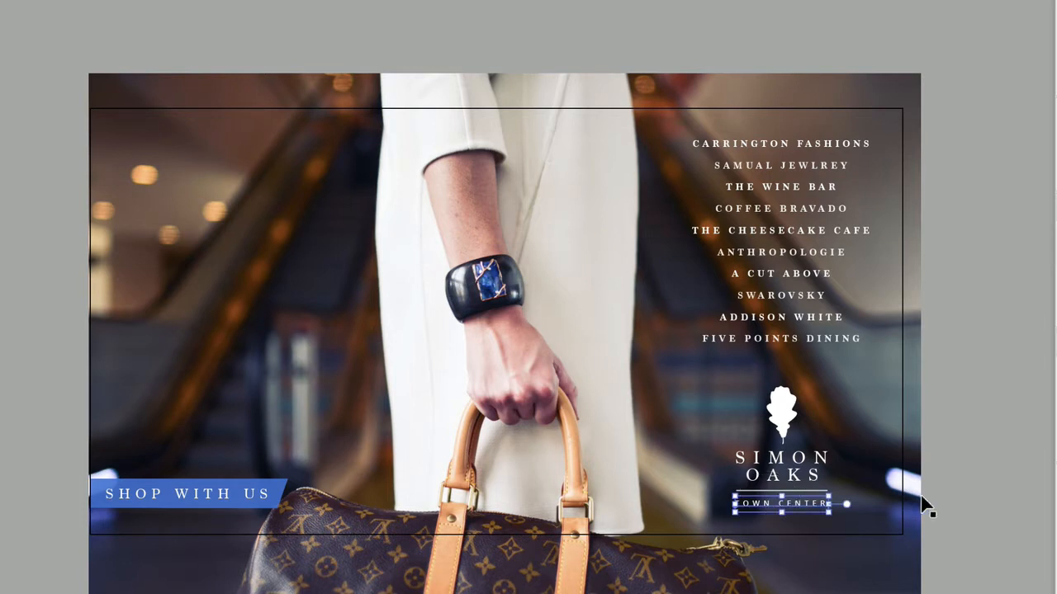
click(930, 517)
key(ctrl+a)
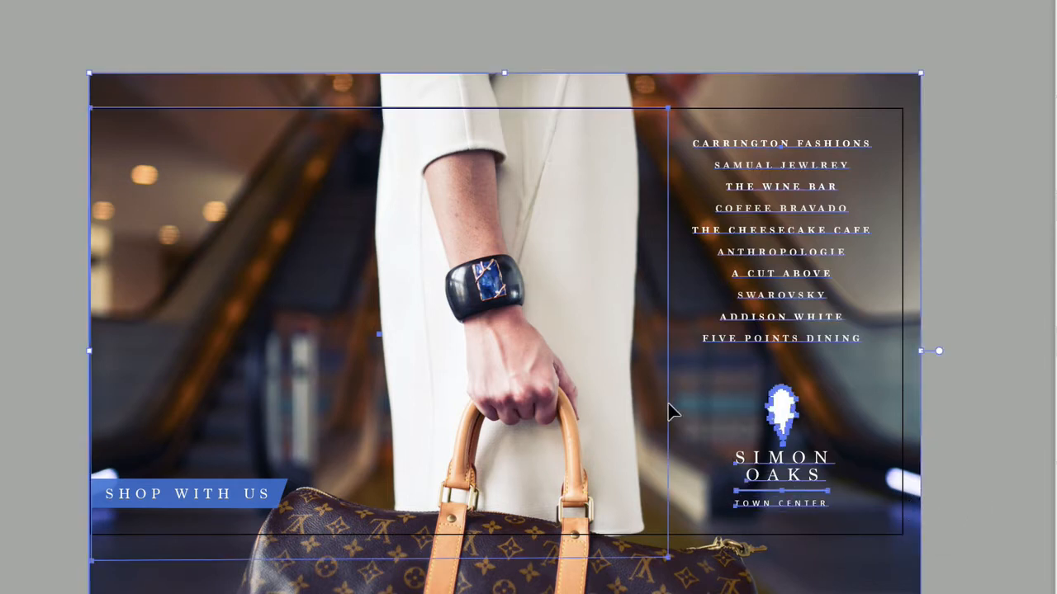
shift+click(913, 402)
shift+click(668, 402)
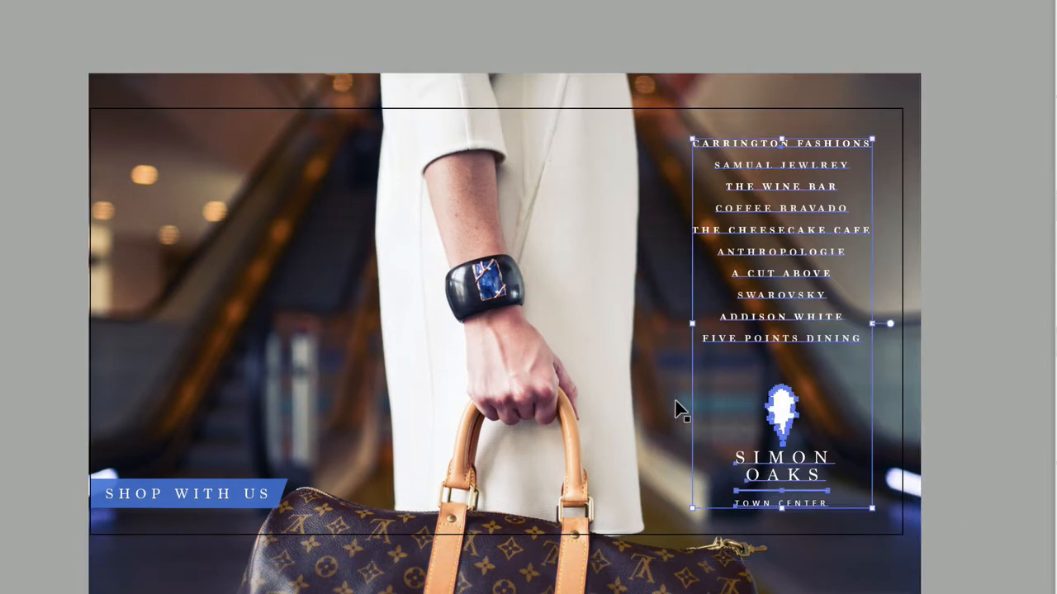
shift+click(830, 336)
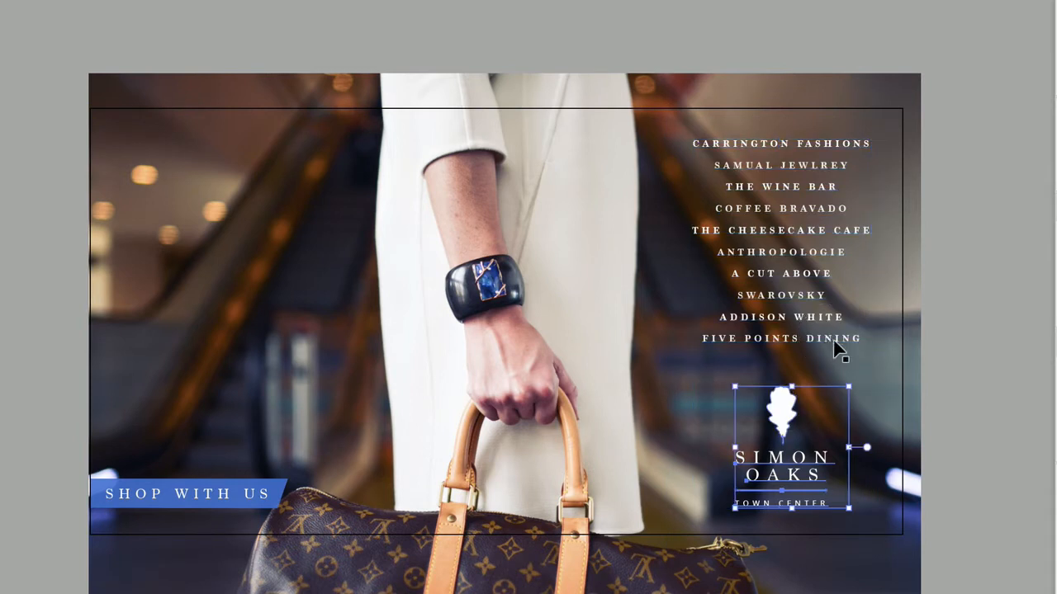
key(Up)
key(Up)
key(Up)
key(Up)
key(Up)
key(Up)
key(Up)
key(Up)
key(Up)
key(Up)
key(Up)
key(Up)
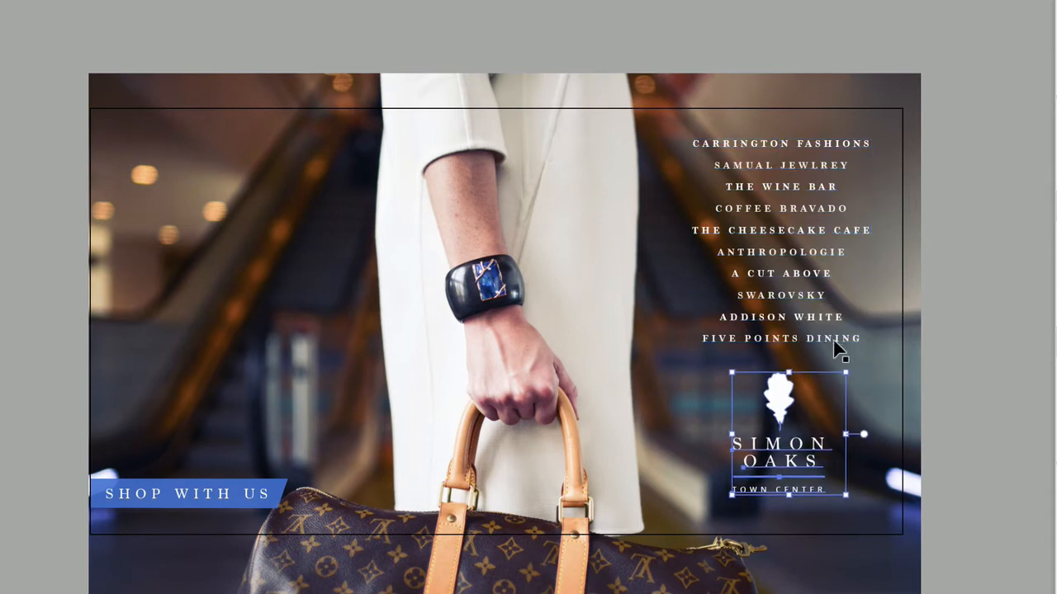
click(974, 363)
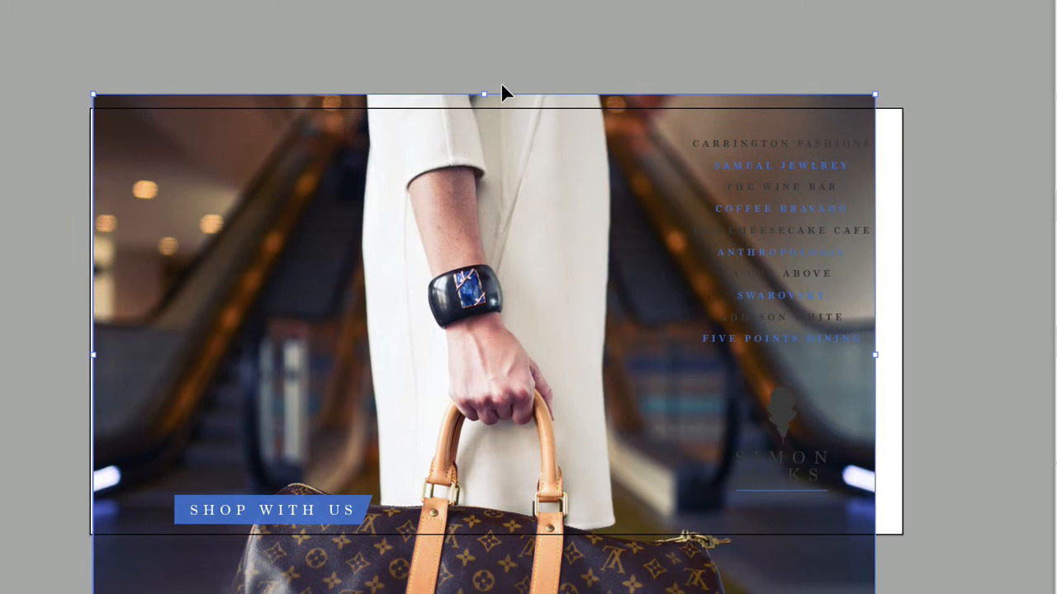
Scale the unmasked photo down proportionally and place it just beyond the artboard's left, top and bottom edges
click(516, 140)
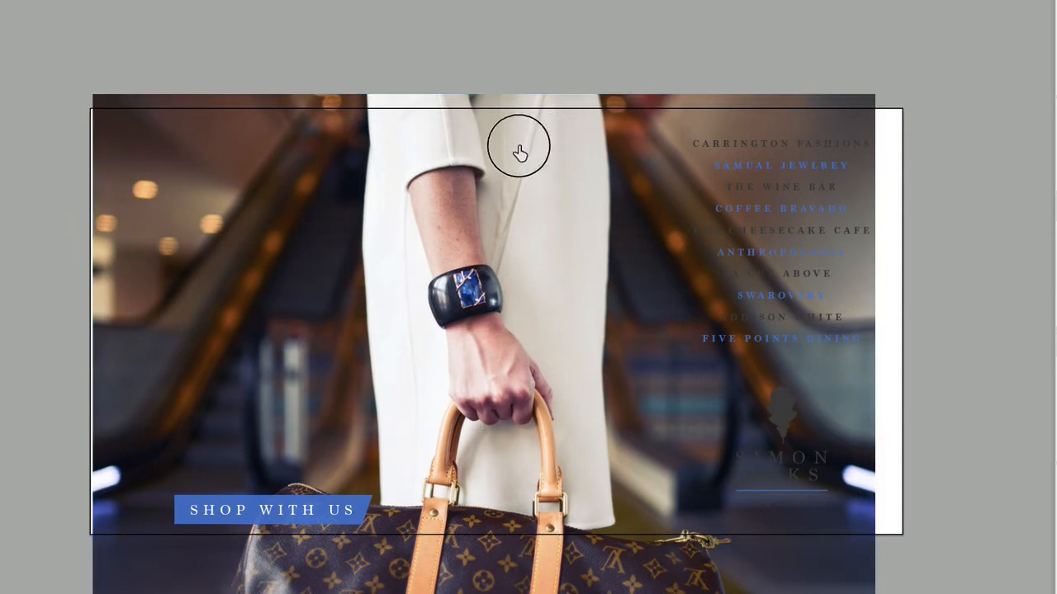
click(407, 170)
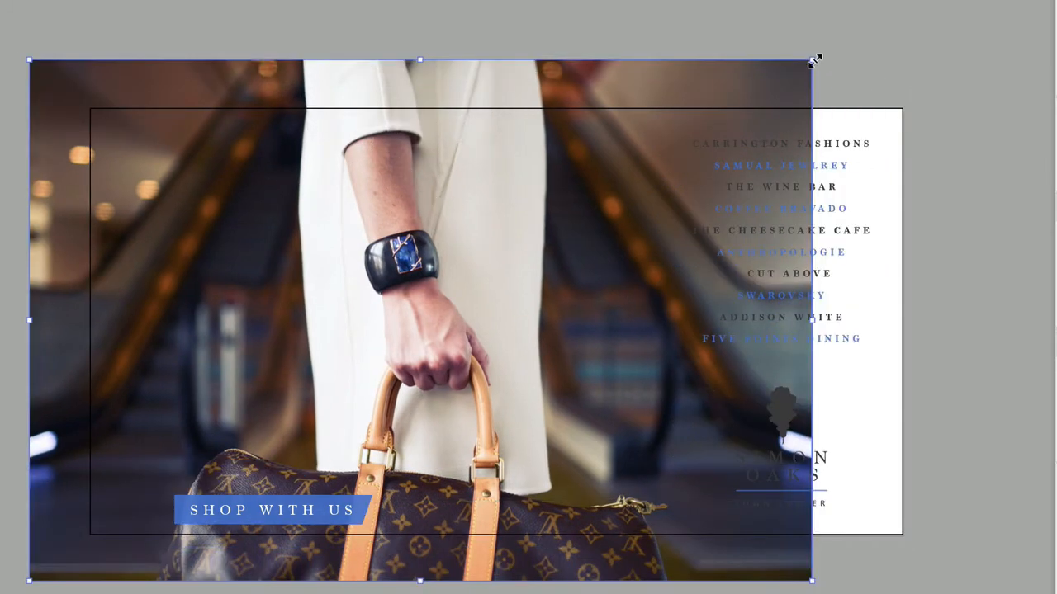
drag(814, 60, 692, 116)
drag(600, 219, 600, 219)
drag(566, 251, 558, 239)
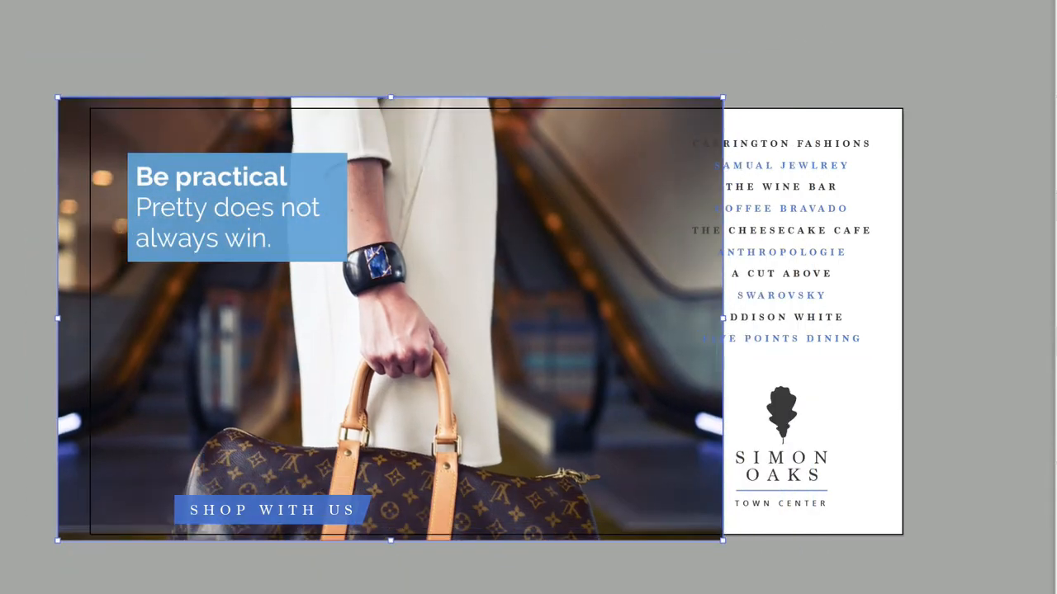
Clip the photo with a rectangle covering the artboard's full height up to the store names column, and send it to the back
drag(91, 109, 659, 534)
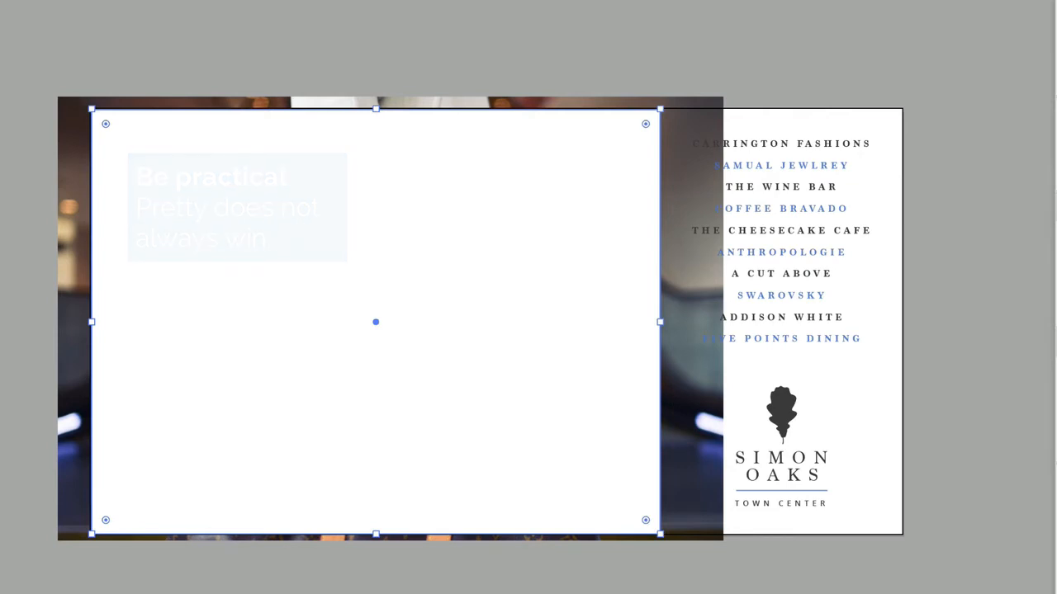
key(super+a)
right_click(237, 175)
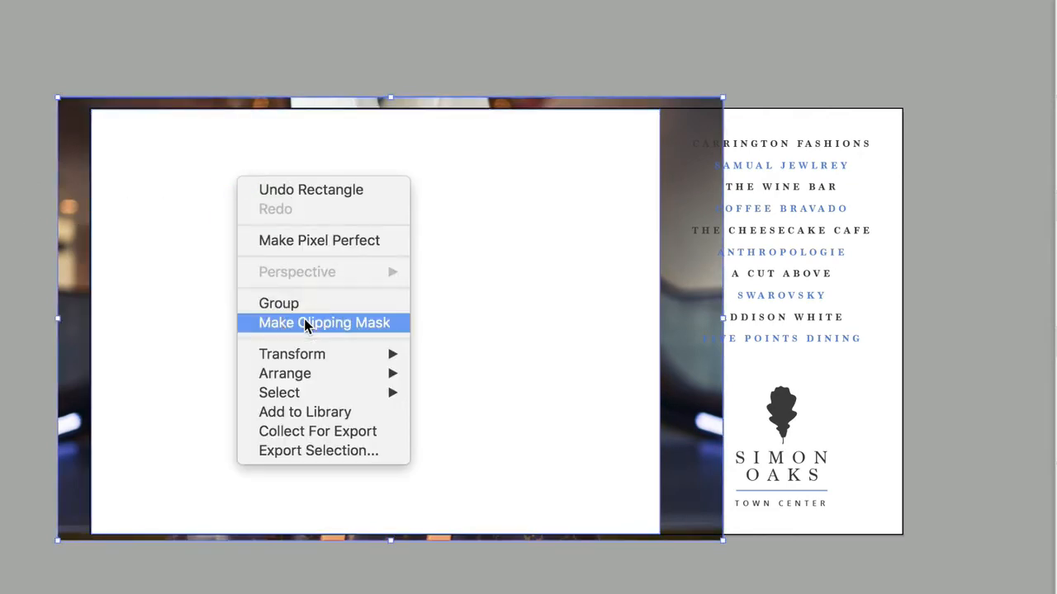
click(346, 323)
right_click(499, 205)
mouse_move(609, 423)
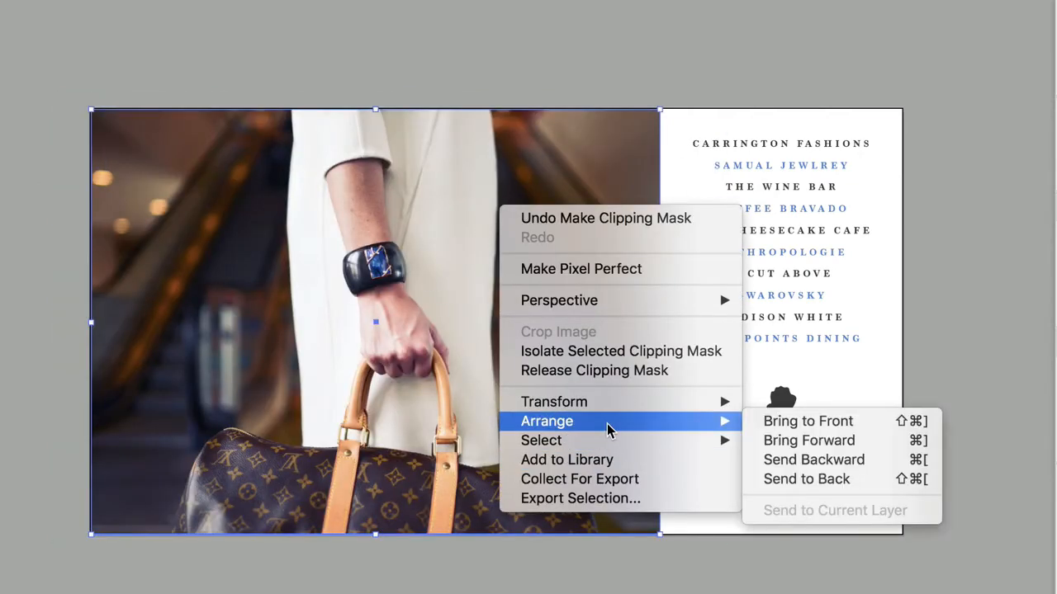
click(815, 479)
click(554, 31)
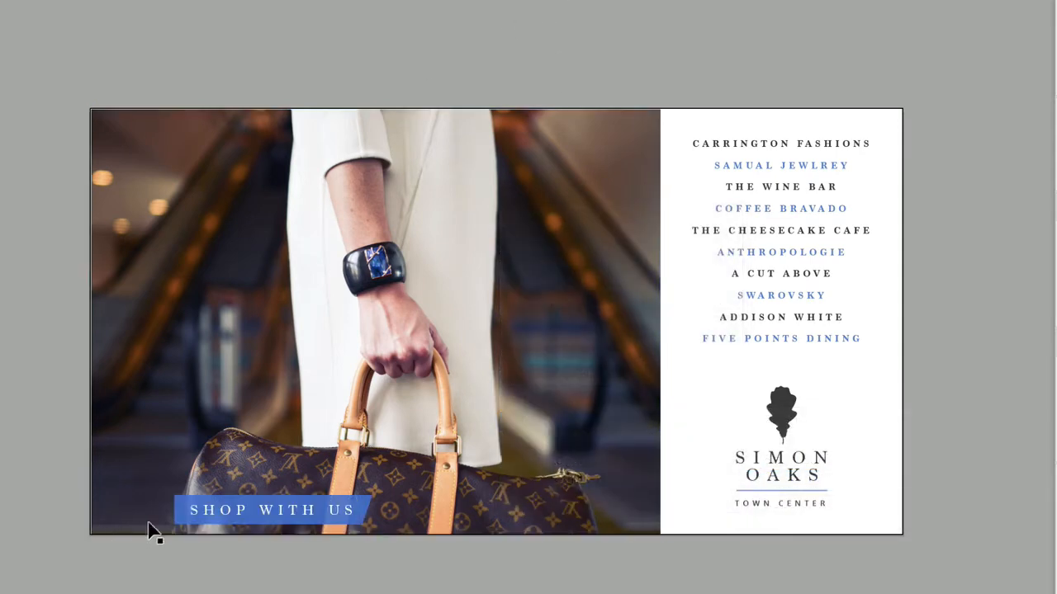
Move the SHOP WITH US banner to the artboard's left edge and fit the clipped photo flush with the artboard's edges
drag(177, 512, 132, 500)
click(22, 377)
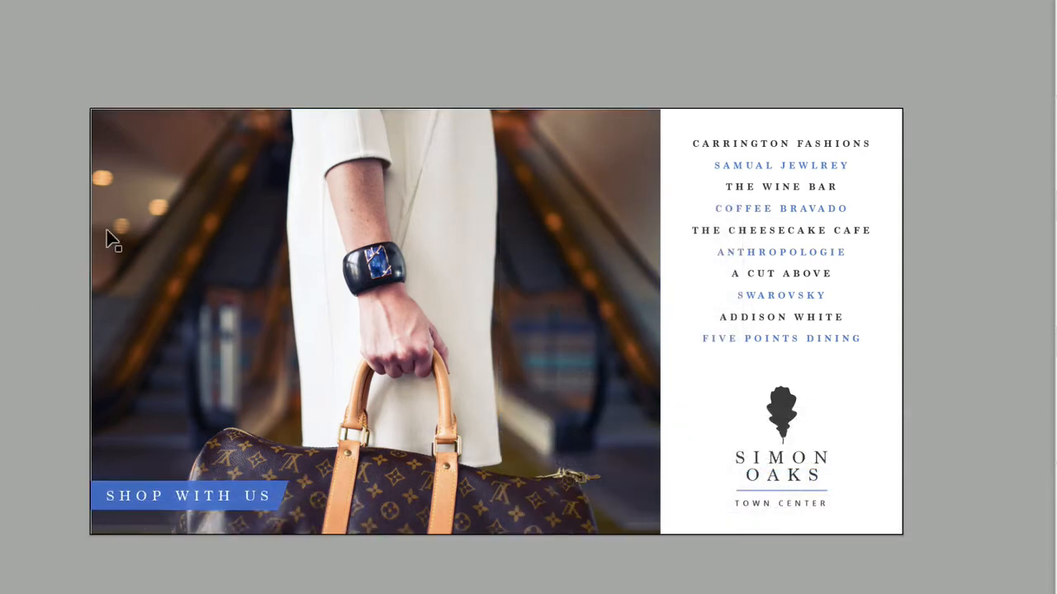
click(314, 237)
key(Left)
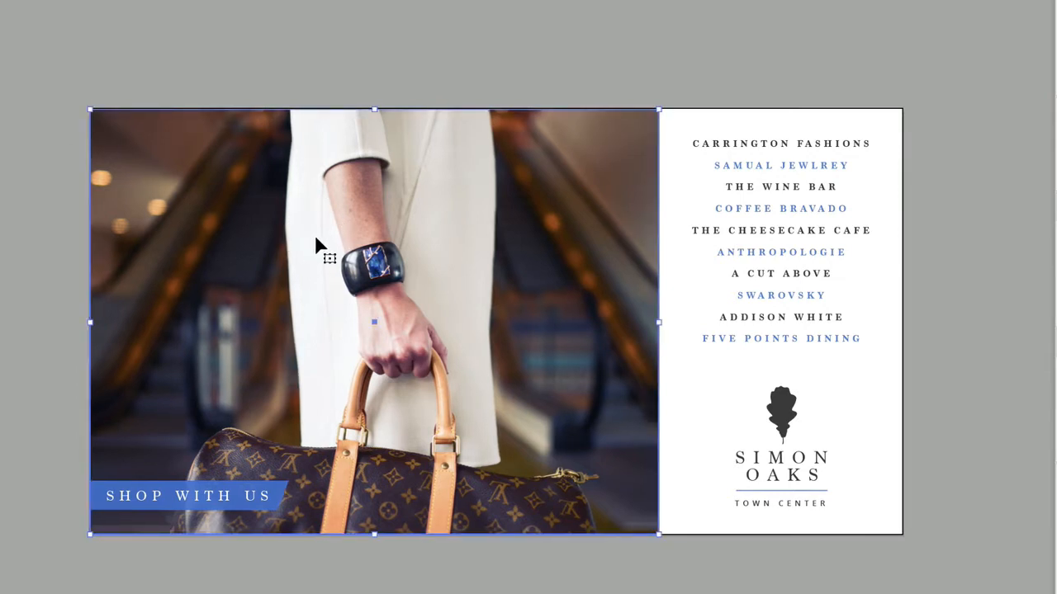
click(3, 239)
click(370, 227)
drag(664, 111, 669, 110)
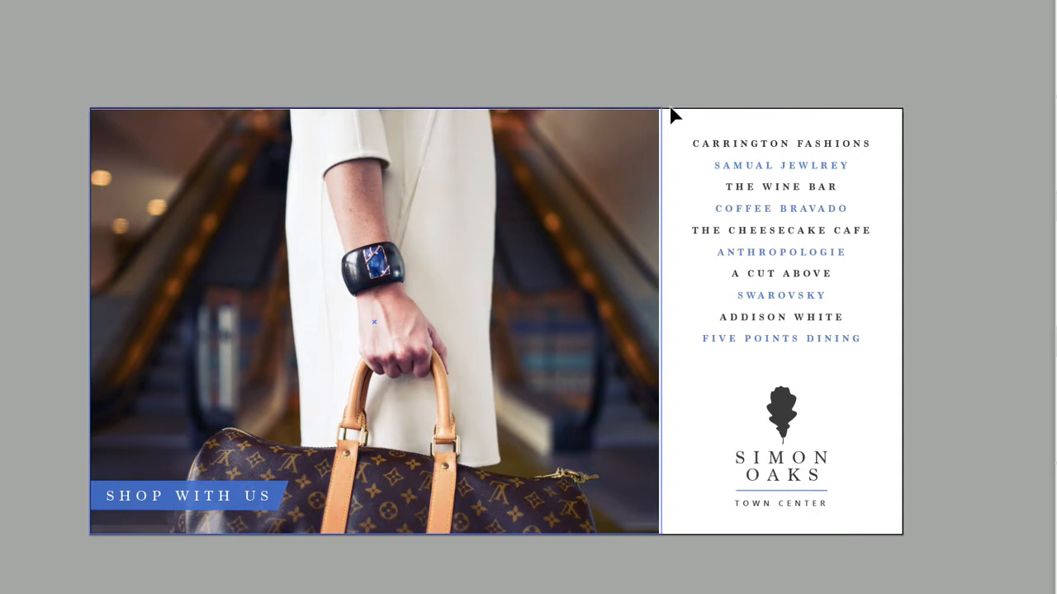
click(648, 66)
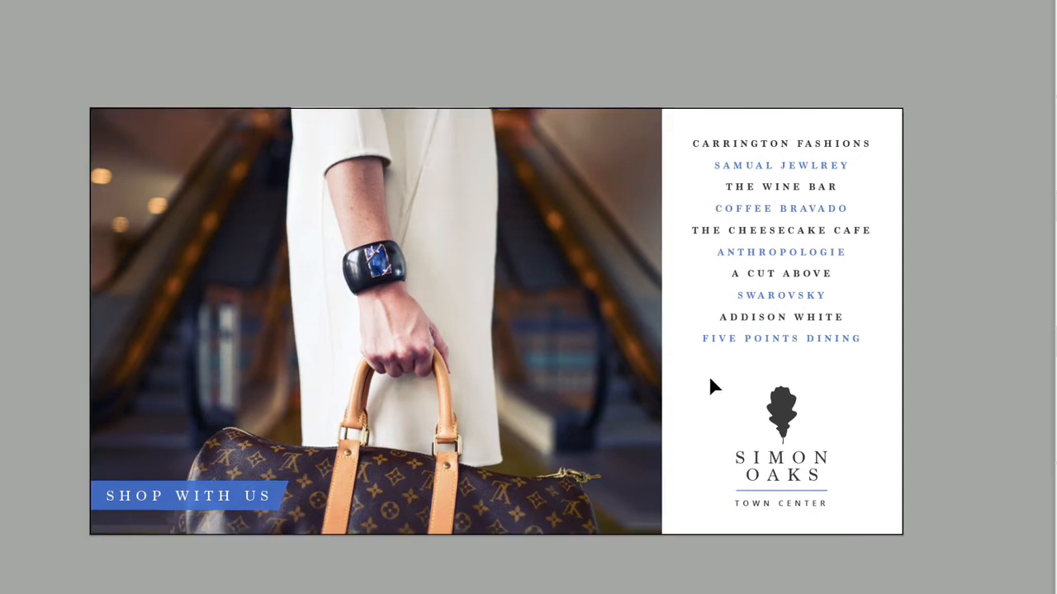
Nudge the list of store names slightly left to center it in the white column
click(743, 156)
key(Left)
key(Left)
key(Left)
key(Left)
key(Left)
key(Left)
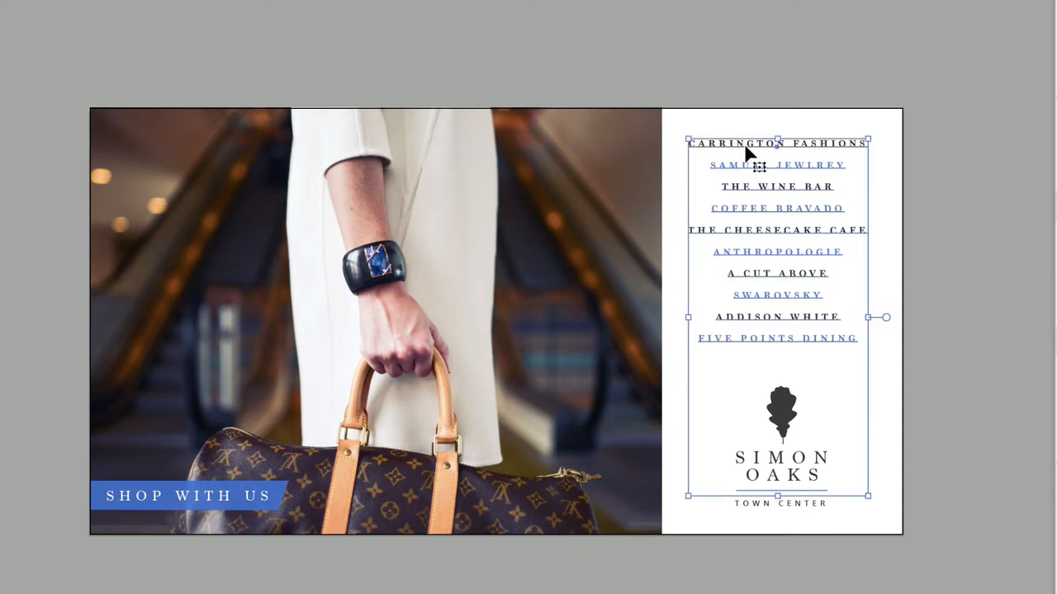
key(Right)
key(Right)
key(Right)
click(765, 101)
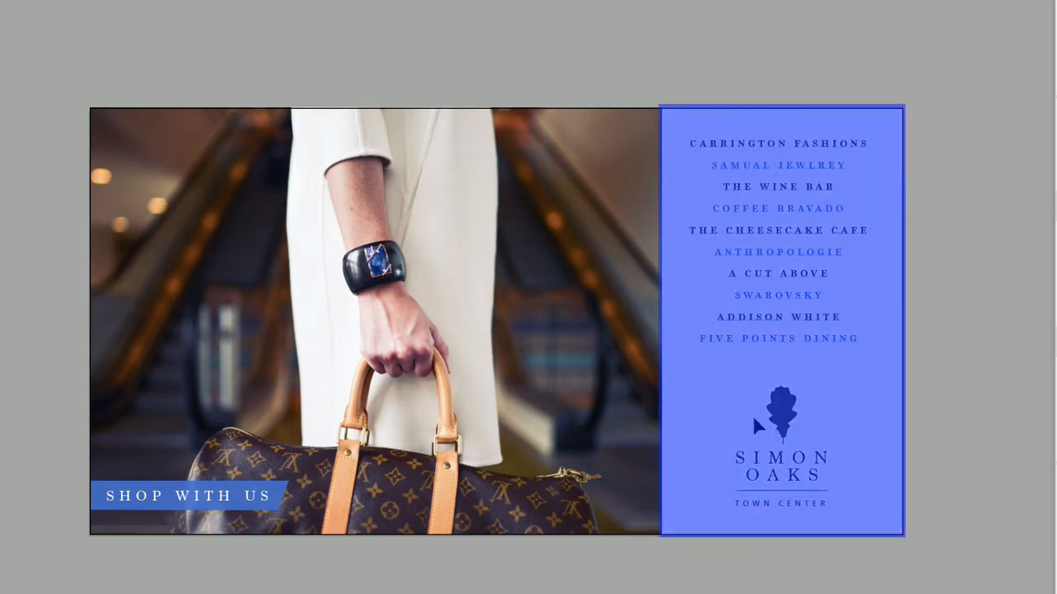
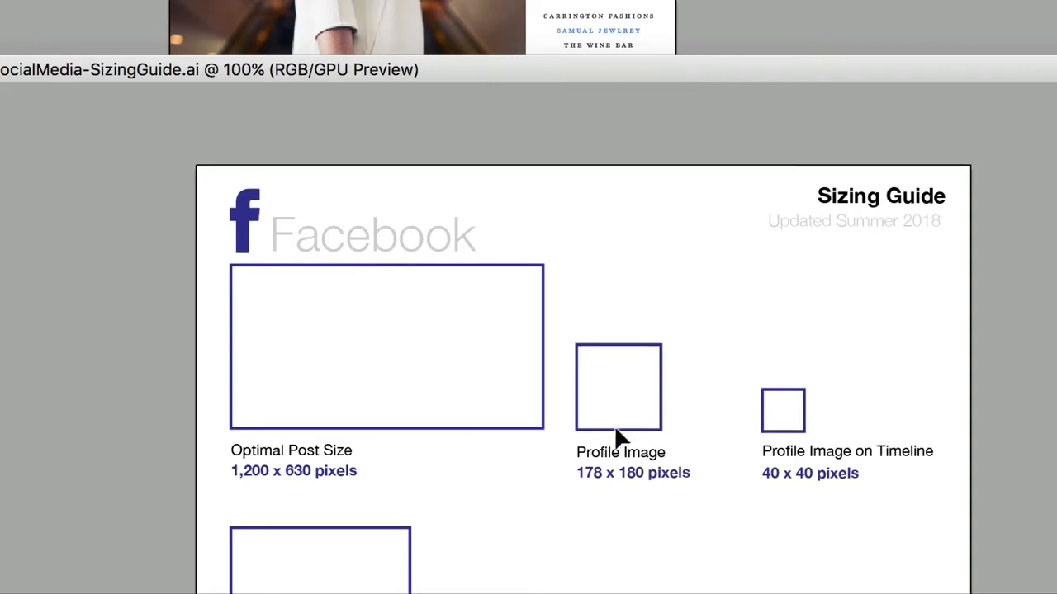
Check the Facebook profile image size in the sizing guide and open simonoaks.ai for artboard editing
click(624, 397)
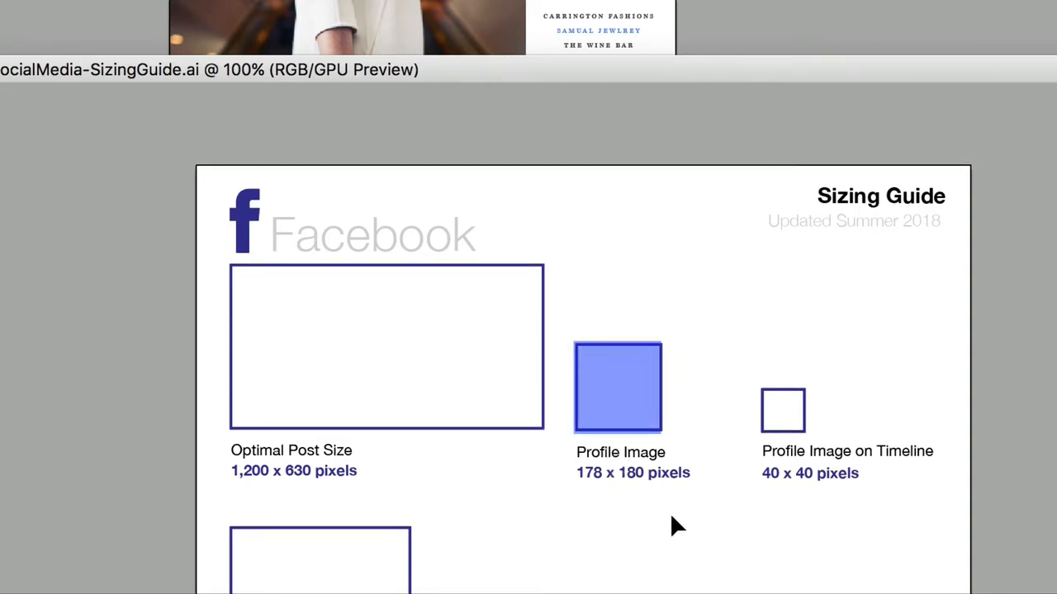
click(539, 240)
click(223, 33)
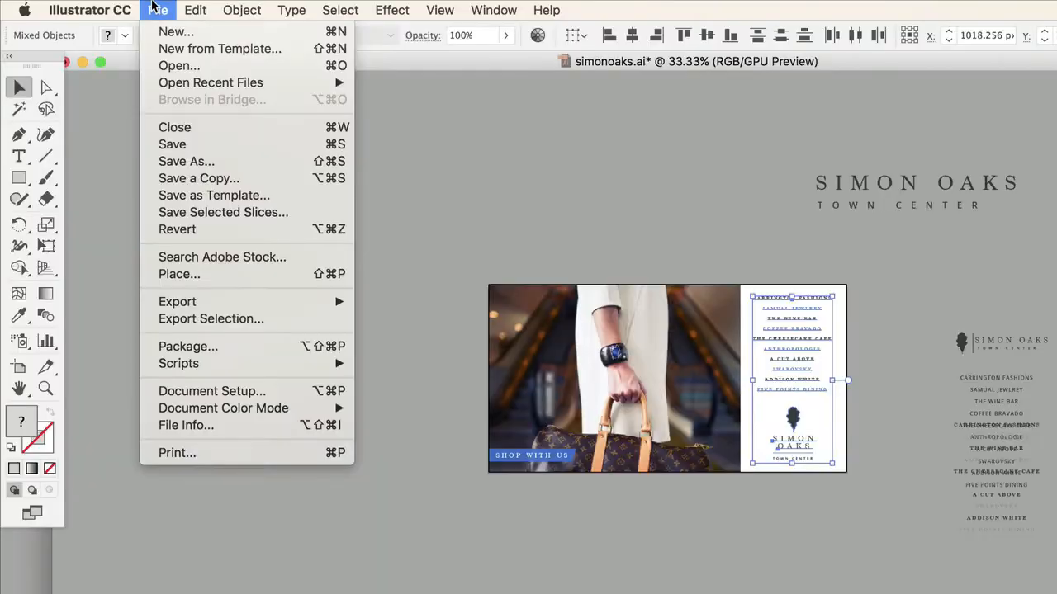
click(220, 395)
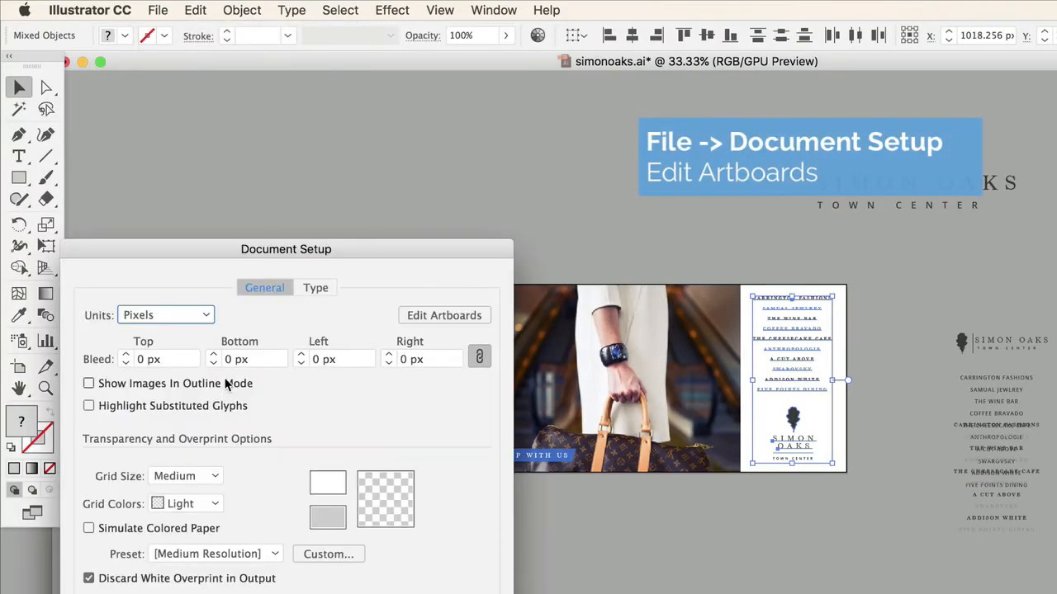
click(422, 316)
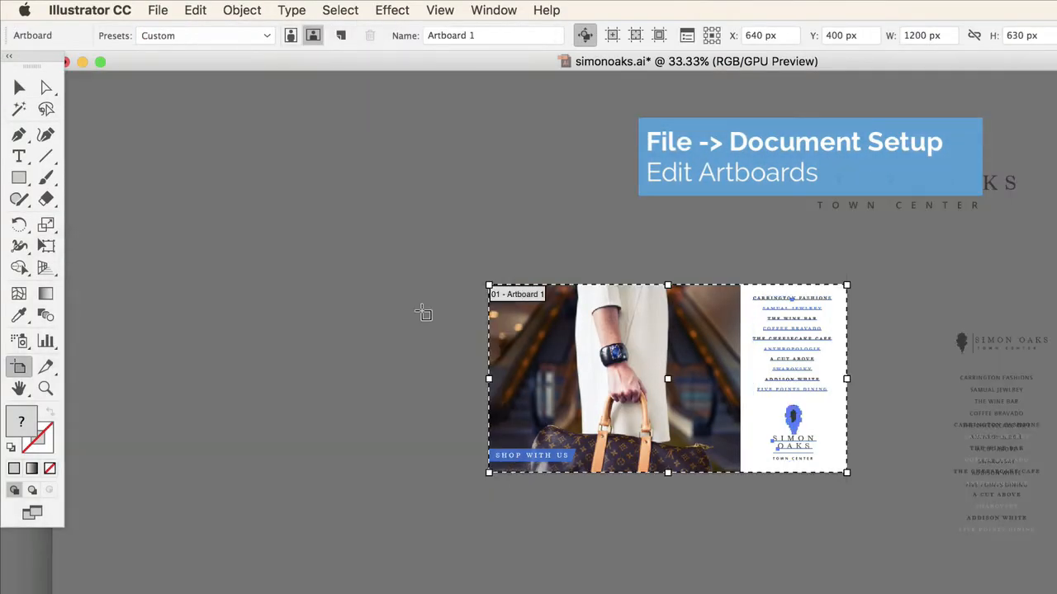
key(super+grave)
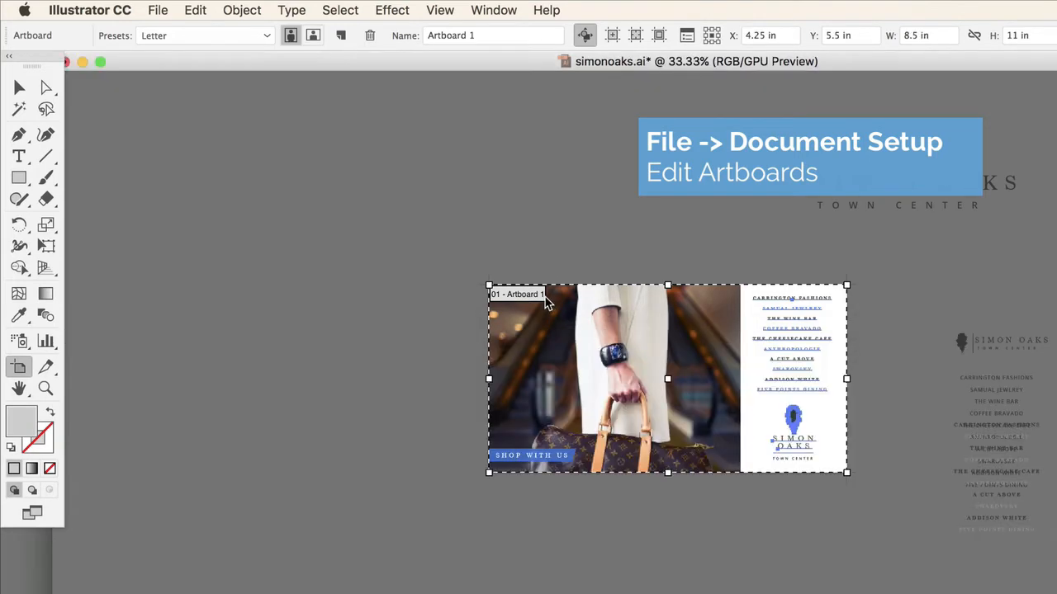
key(super+grave)
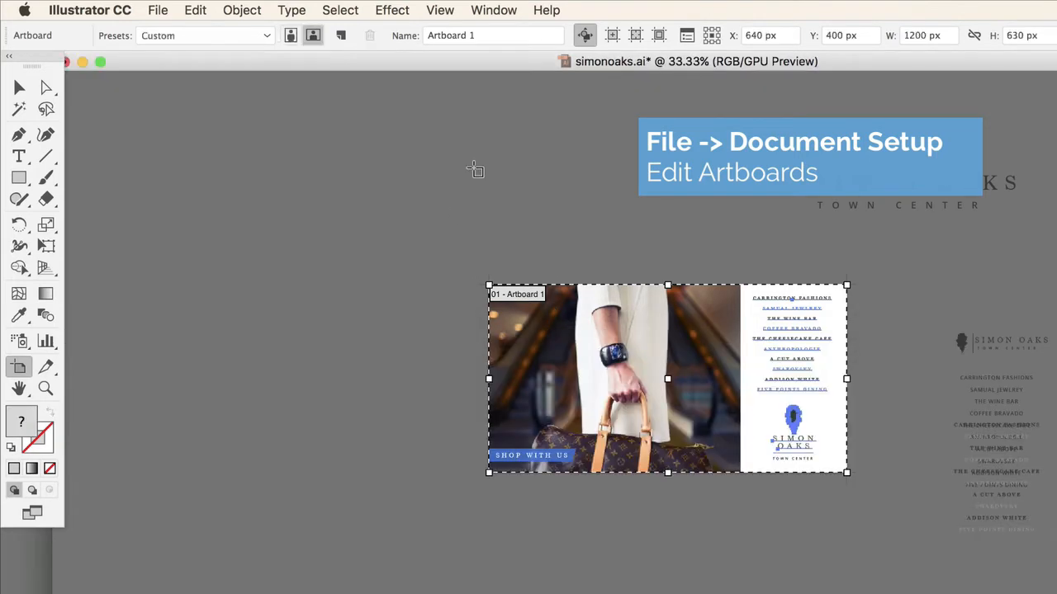
Add a second artboard below the ad, set its size to 178 x 180 px, and leave artboard editing
click(339, 37)
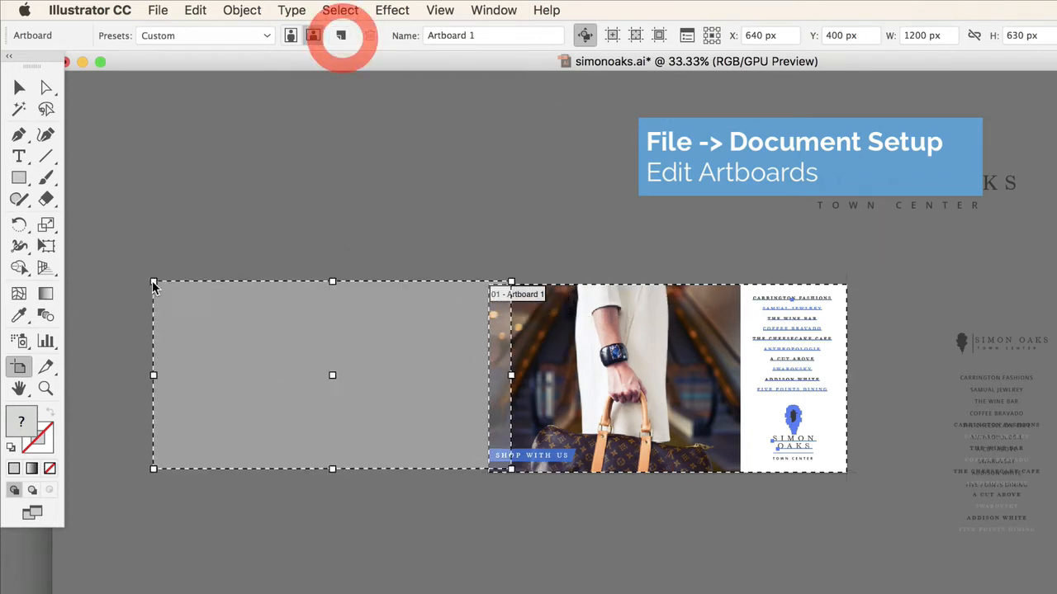
click(520, 522)
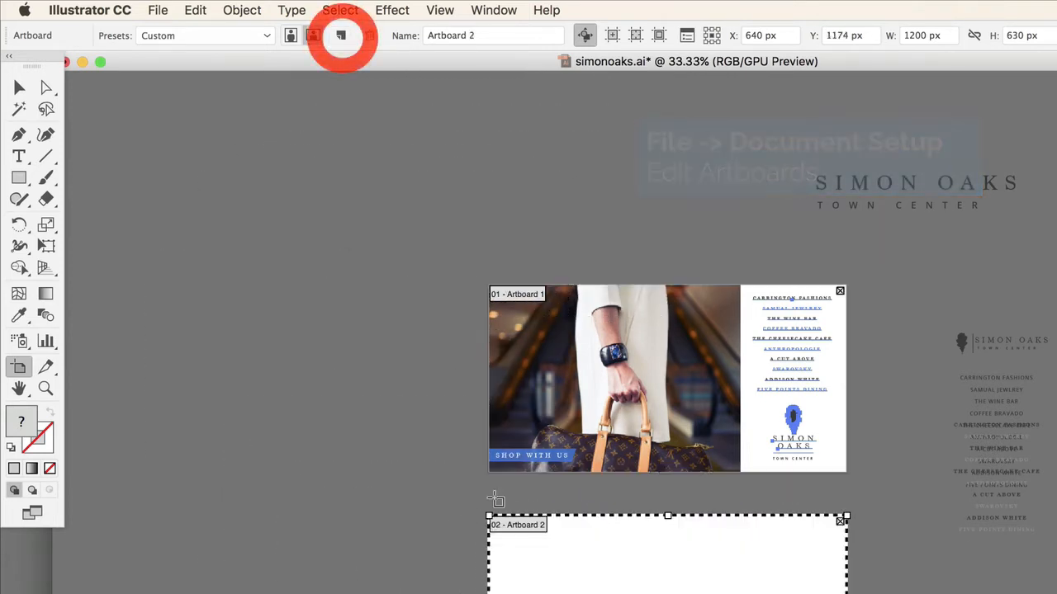
scroll(595, 89, down, 3)
click(923, 35)
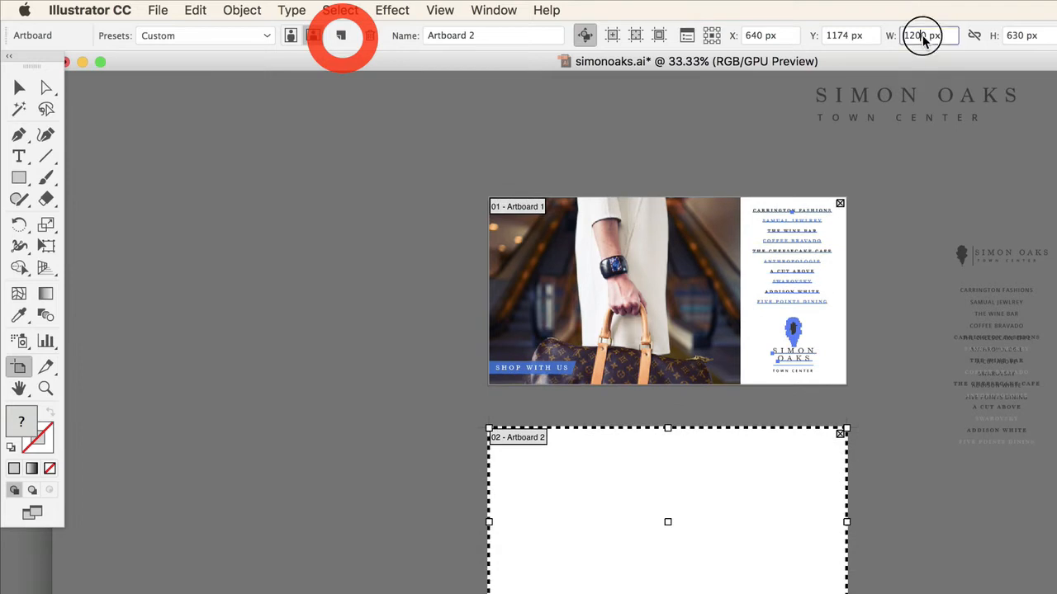
text(17)
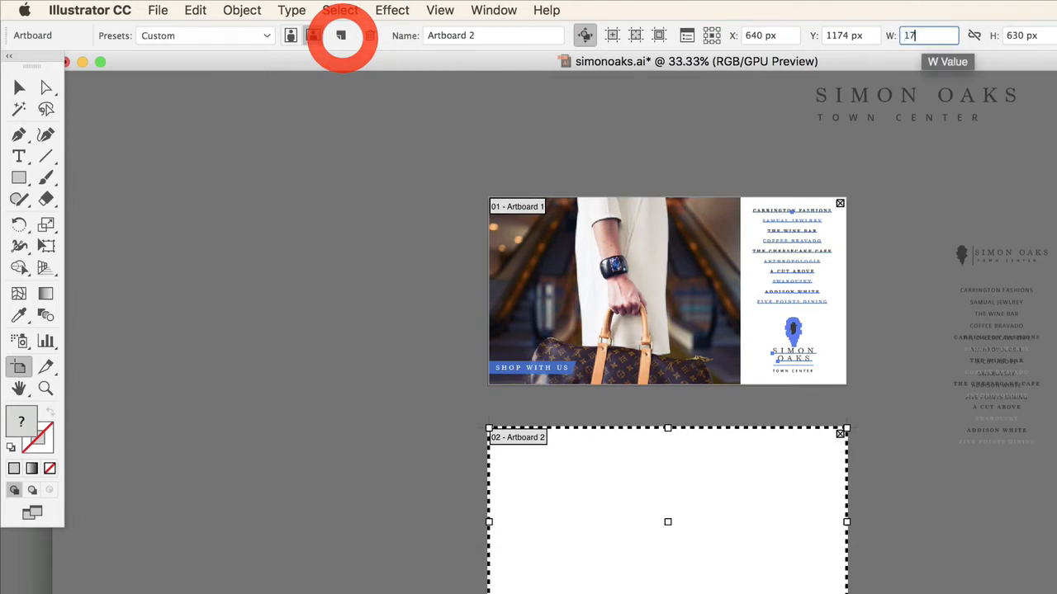
text(8)
click(1018, 36)
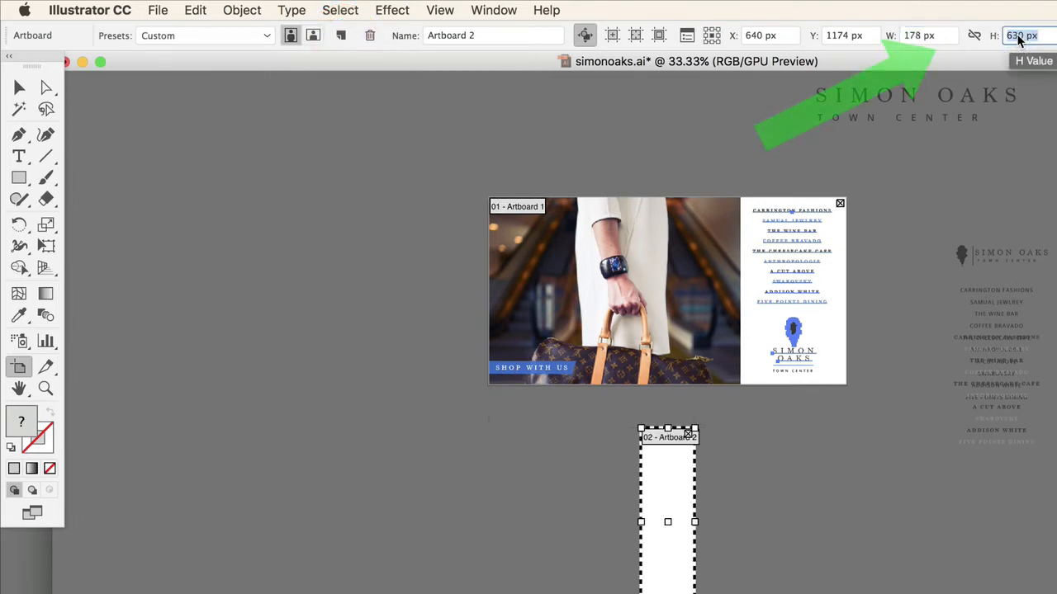
text(180)
key(Return)
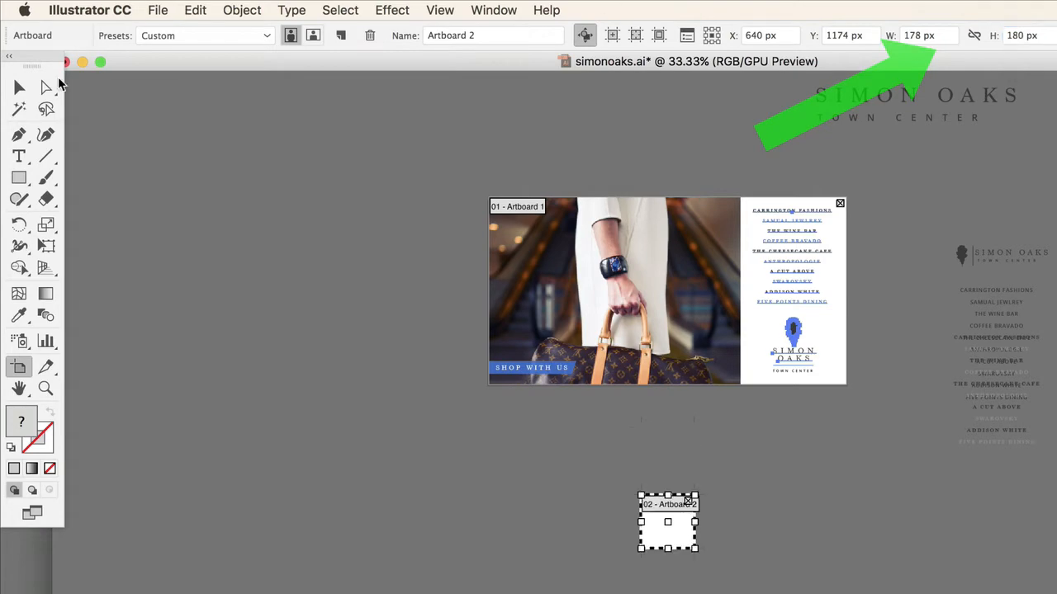
click(19, 87)
click(91, 119)
Move the profile image artboard close beneath the ad, aligned with the ad's left edge
click(194, 8)
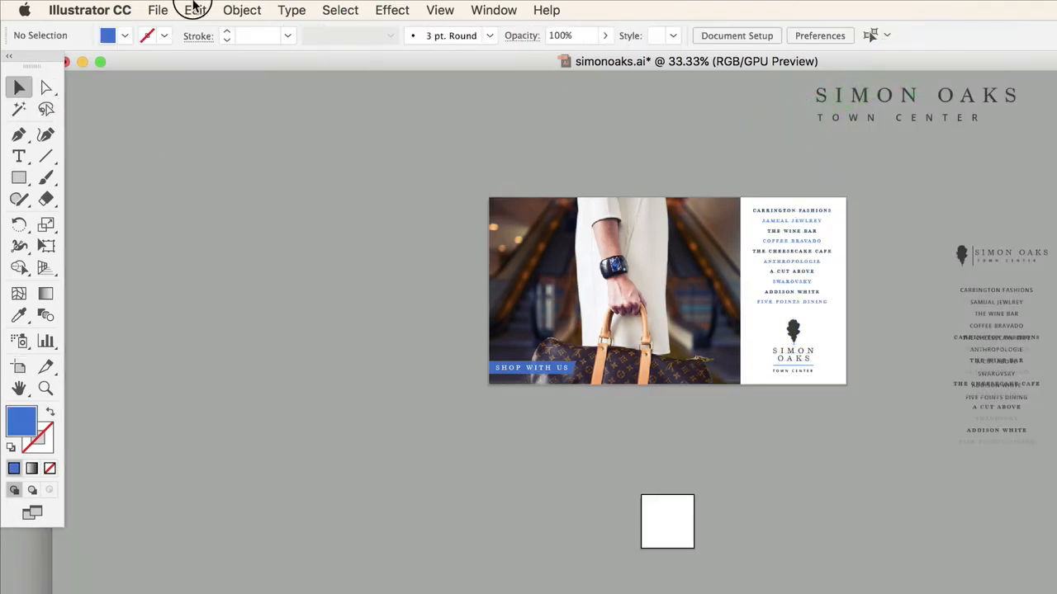
click(177, 389)
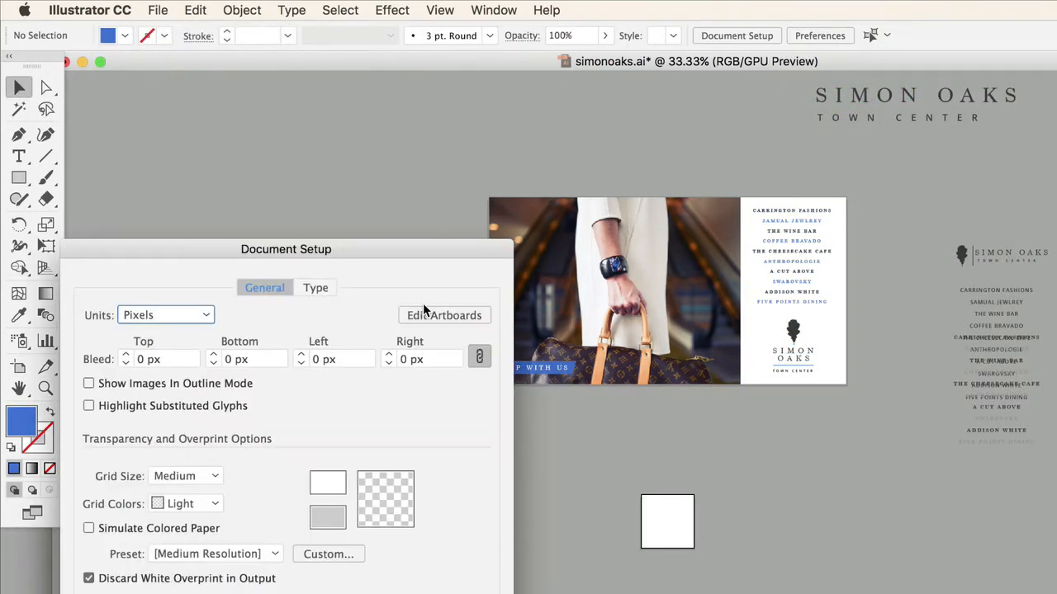
click(424, 309)
drag(684, 540, 531, 465)
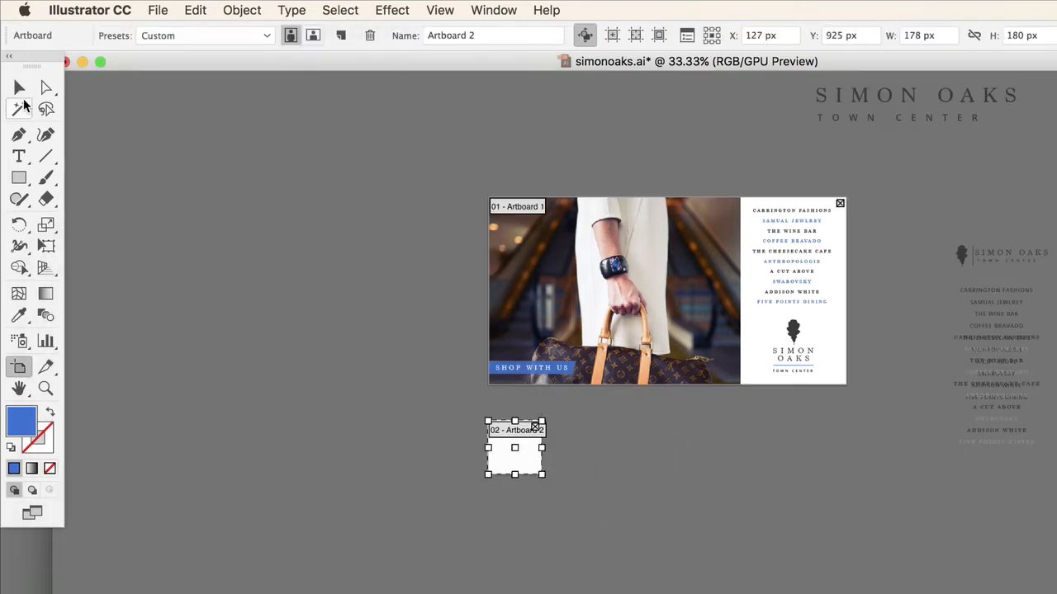
click(21, 89)
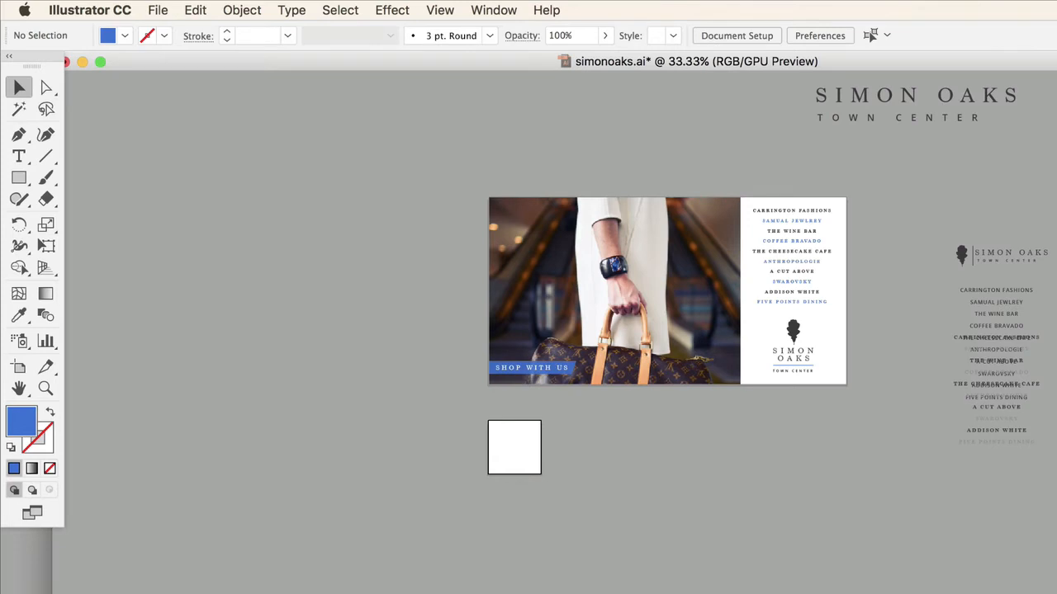
Copy the leaf, lettering and divider line of the Simon Oaks logo from the ad onto the small artboard
key(super+equal)
key(super+equal)
click(904, 266)
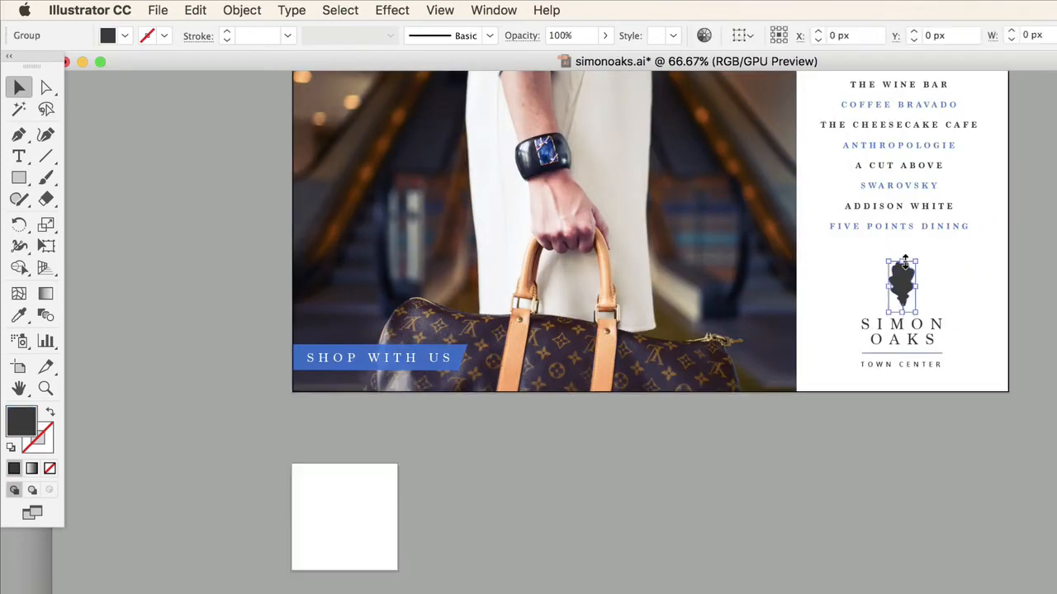
shift+click(935, 231)
shift+click(936, 226)
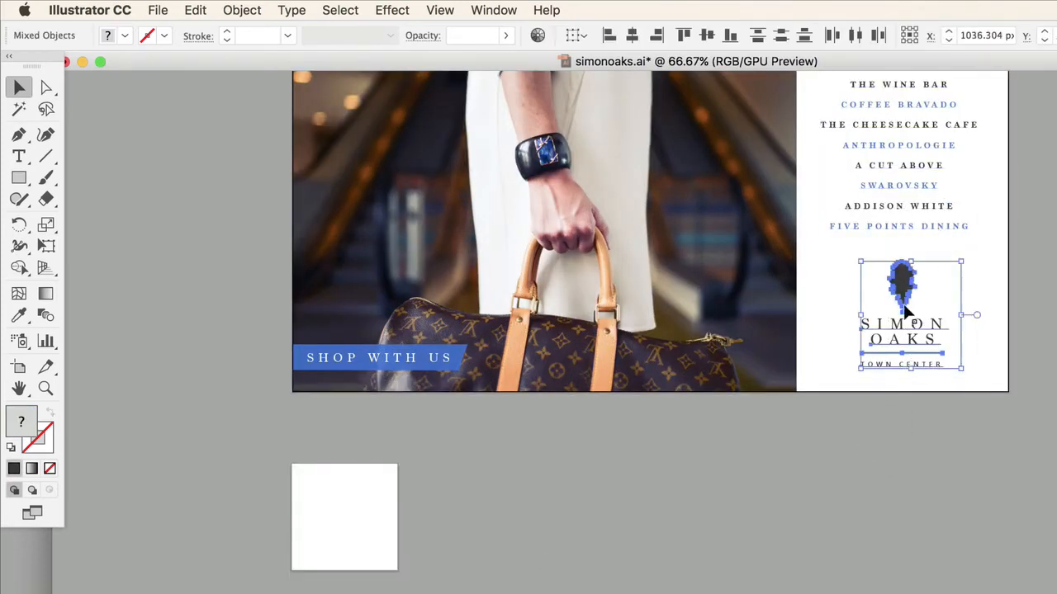
key(super+c)
key(super+v)
drag(669, 344, 535, 578)
click(540, 581)
drag(493, 528, 349, 493)
click(533, 540)
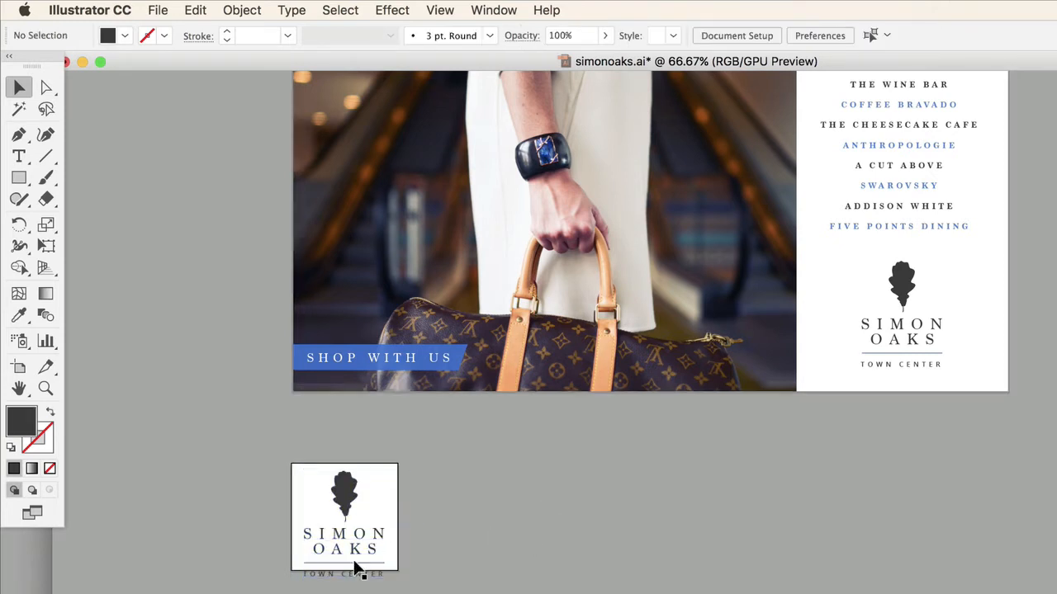
Scale the logo copy down so that all of it, including TOWN CENTER, fits inside the small artboard
drag(249, 460, 391, 567)
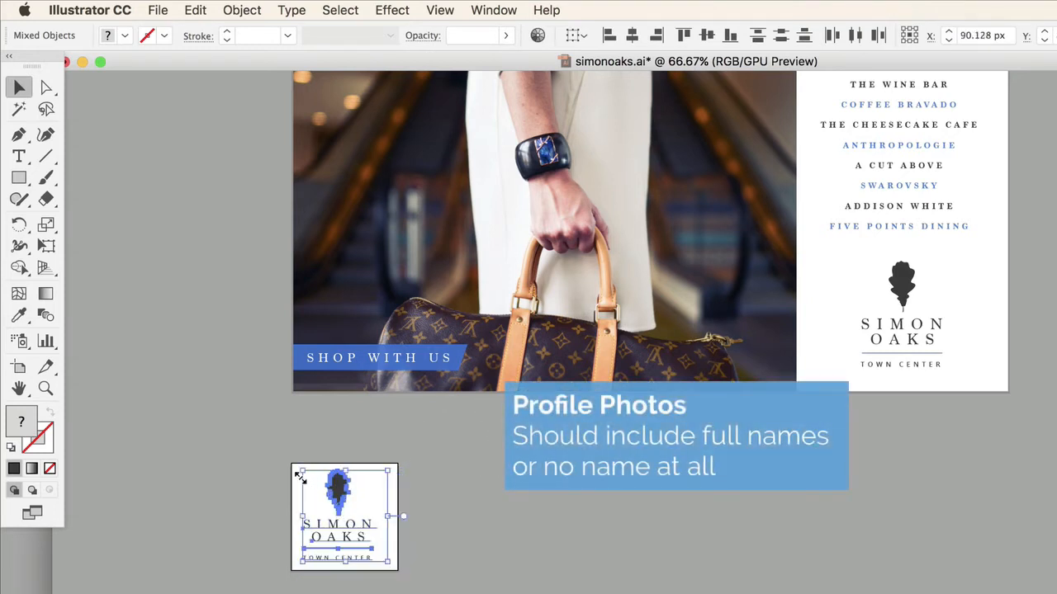
drag(302, 471, 305, 473)
click(215, 466)
drag(239, 469, 392, 577)
click(555, 572)
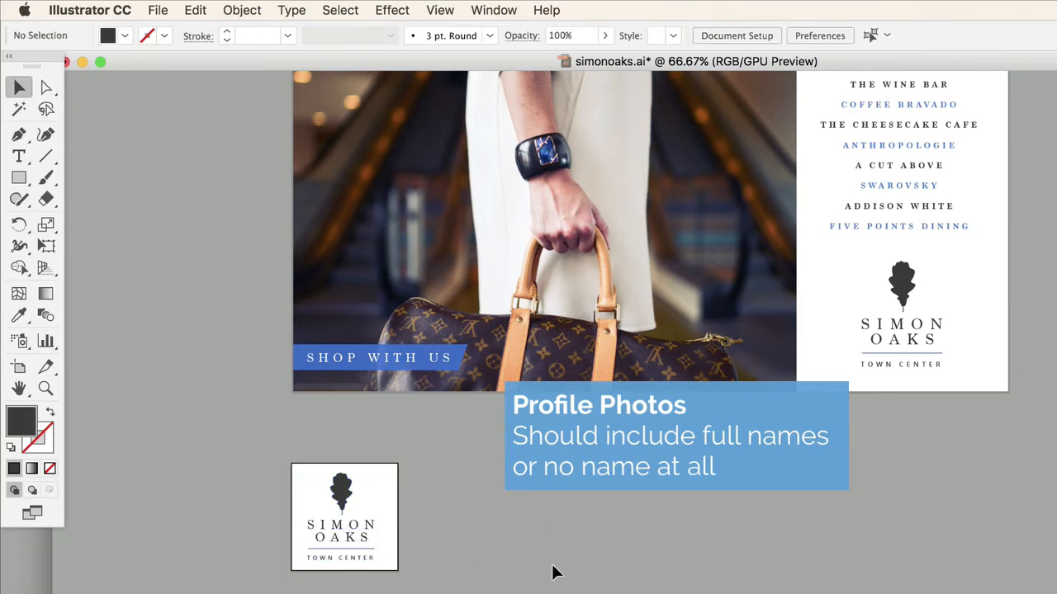
Nudge the whole logo copy slightly right to center it on the small artboard
drag(279, 475, 374, 571)
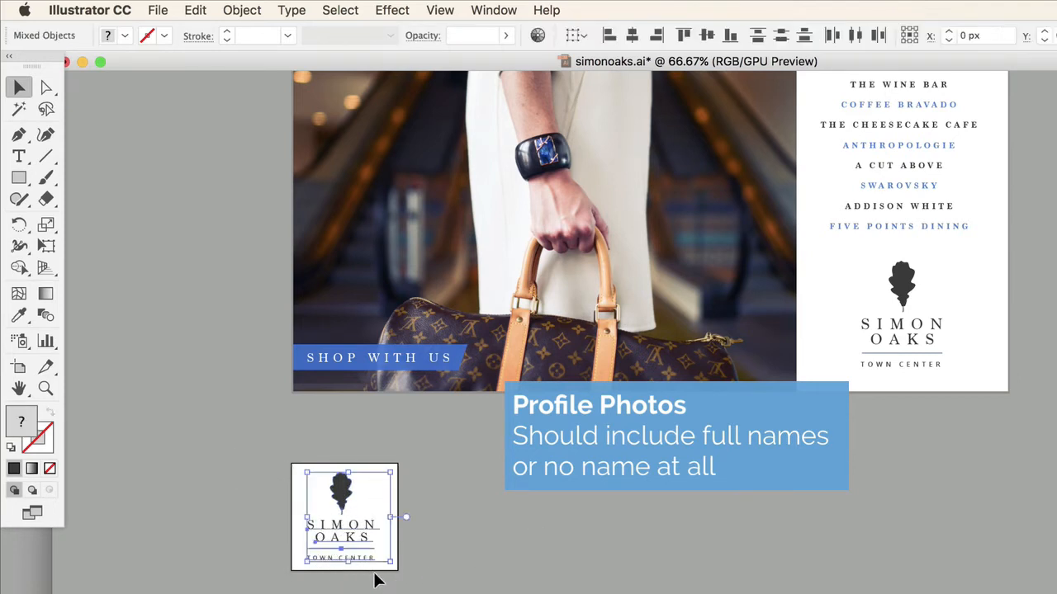
key(Right)
key(Right)
click(505, 538)
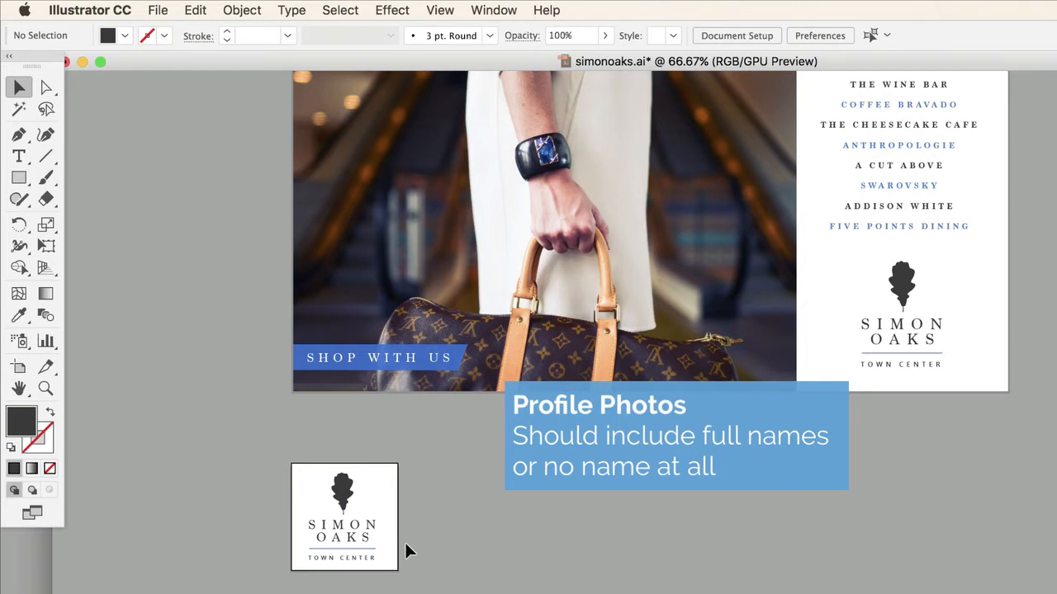
Look up the Profile Image on Timeline dimensions in SocialMedia-SizingGuide.ai and return to the simonoaks.ai document
key(super+grave)
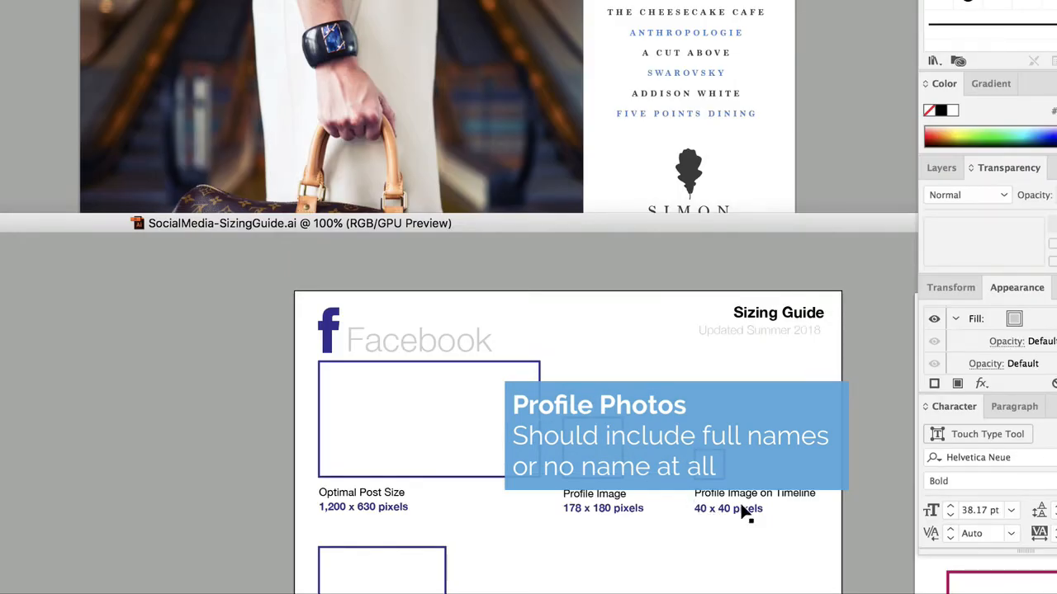
click(460, 146)
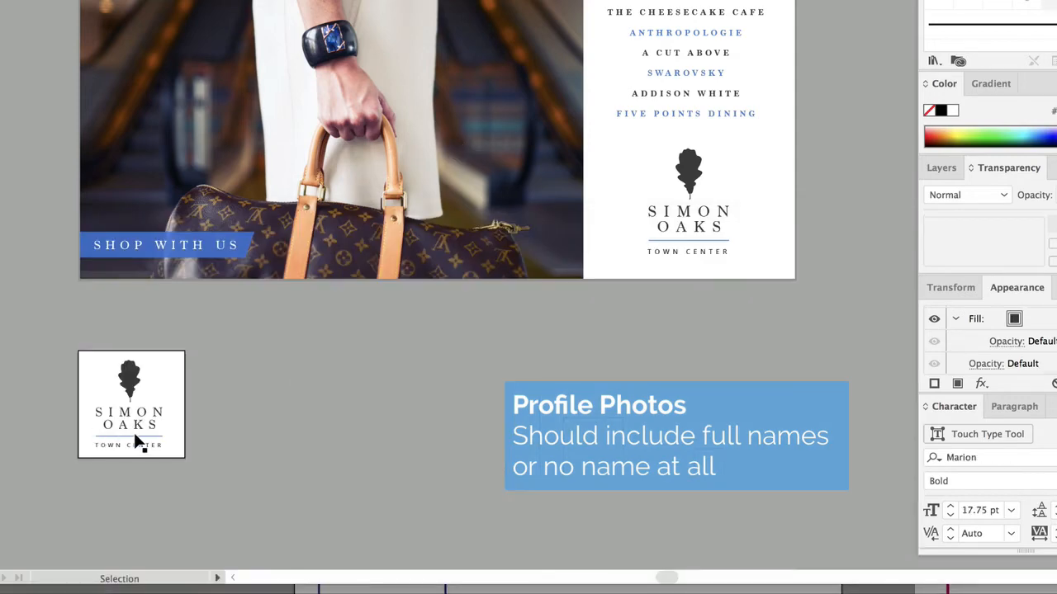
click(1, 1)
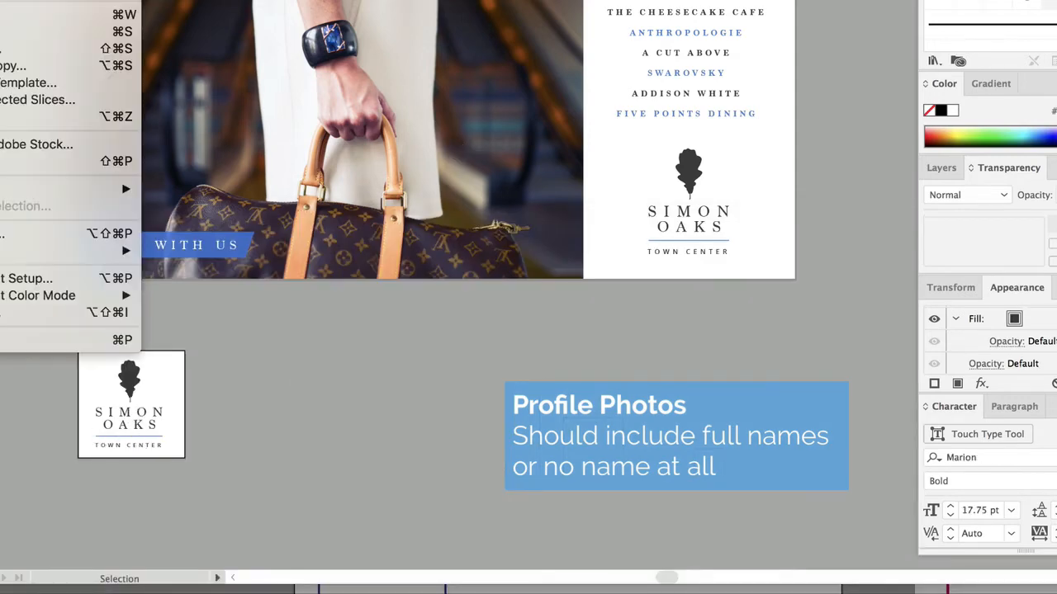
click(332, 364)
click(594, 589)
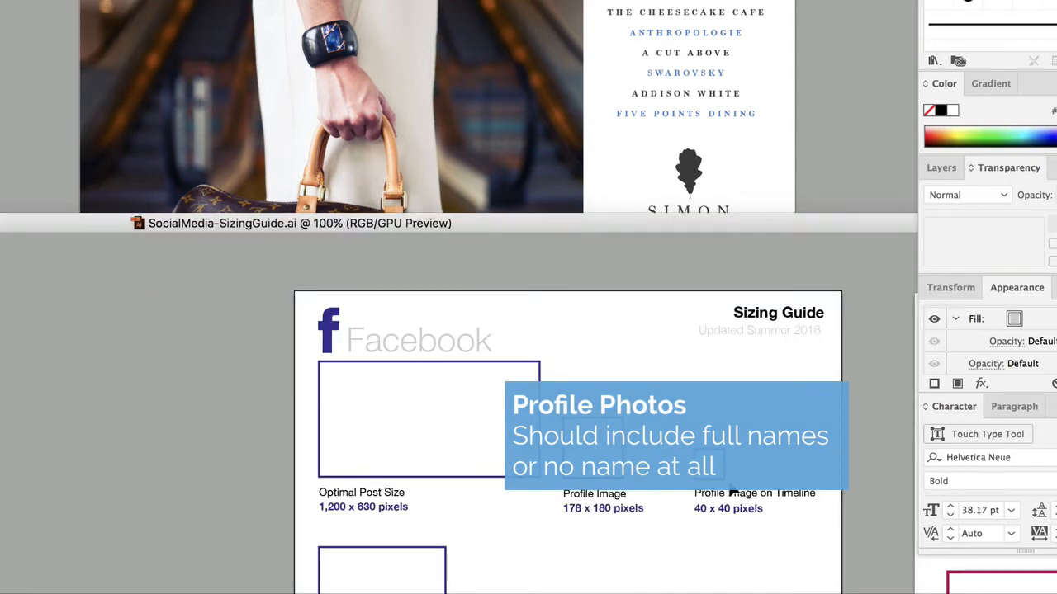
click(291, 172)
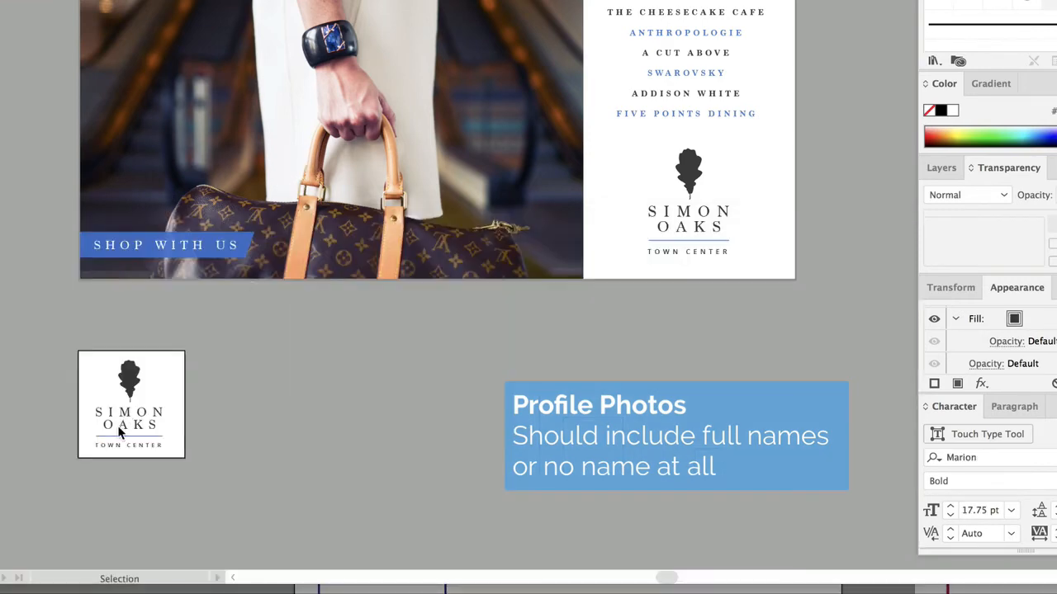
click(496, 590)
click(165, 94)
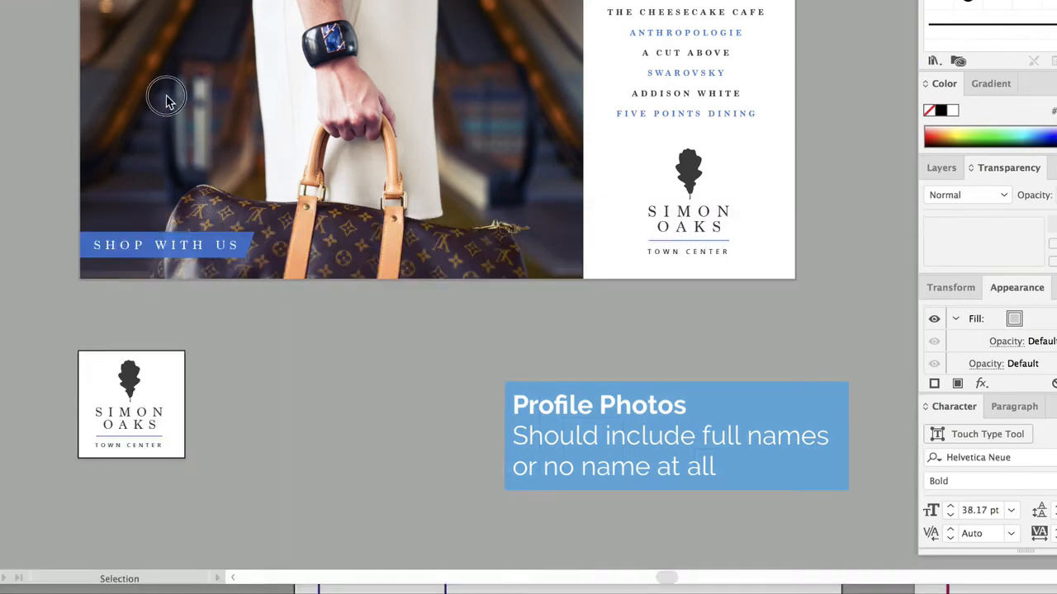
Select the leaf, lettering and divider line of the Simon Oaks logo on the small profile image artboard
key(a)
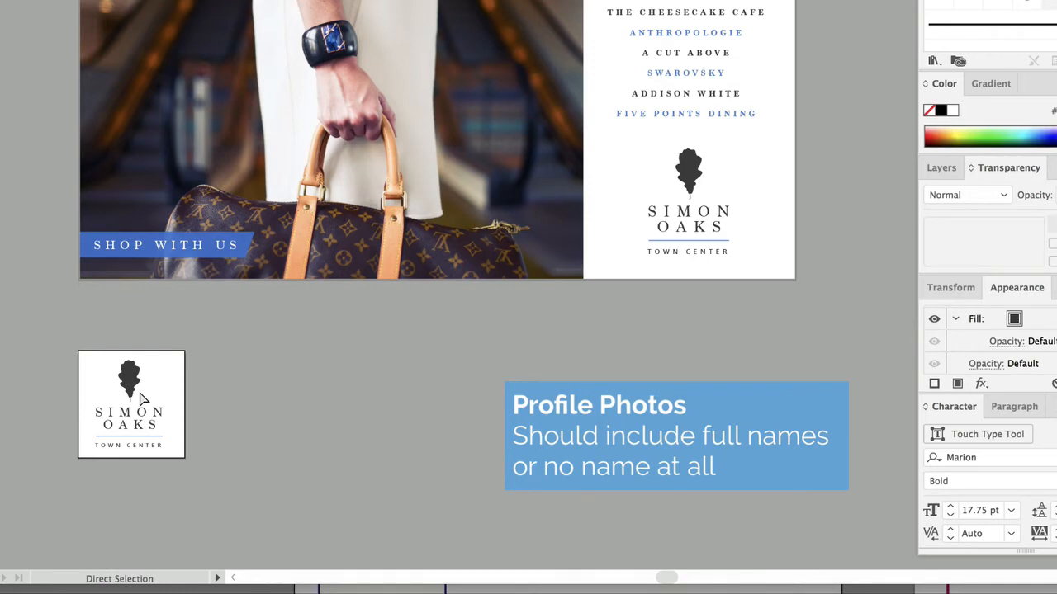
key(ctrl+minus)
key(ctrl+minus)
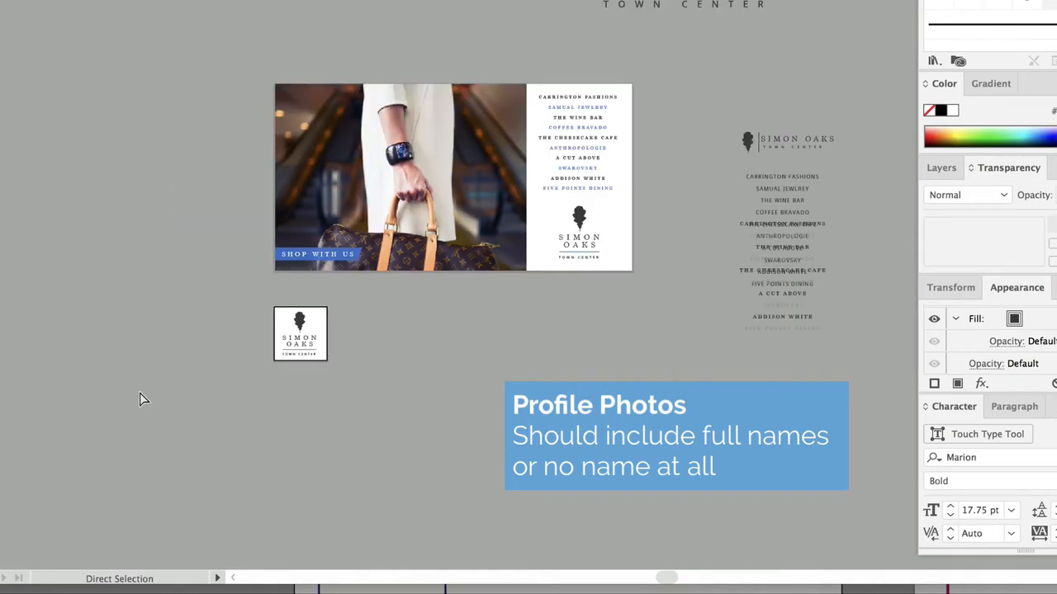
key(ctrl+minus)
key(ctrl+equal)
key(ctrl+equal)
key(ctrl+equal)
key(ctrl+equal)
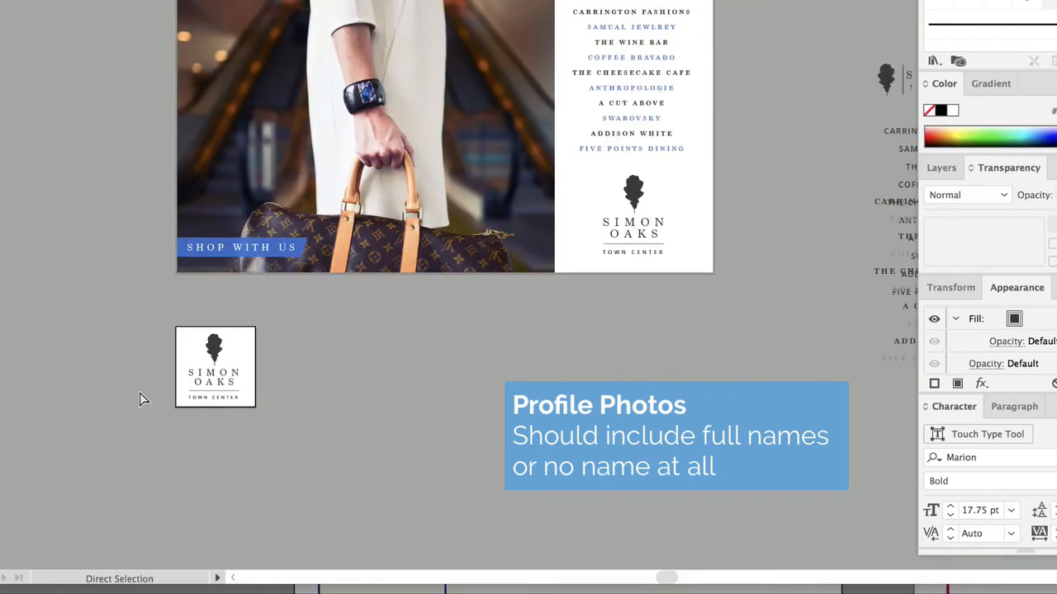
drag(35, 309, 195, 447)
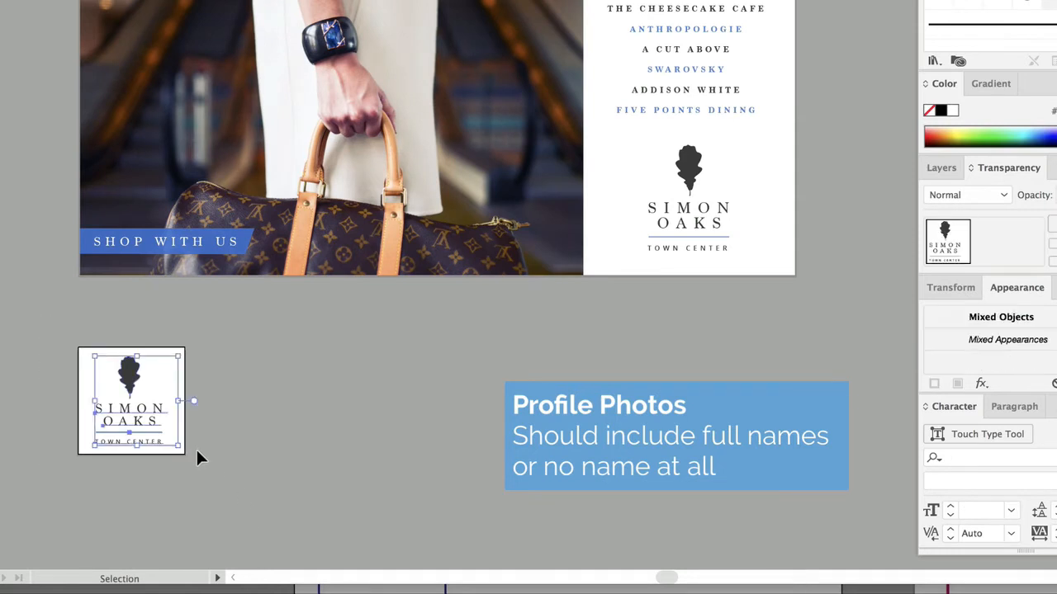
Make a copy of the profile logo, remove its lettering and enlarge the oak leaf beside the profile artboard
key(ctrl+c)
key(ctrl+v)
key(v)
drag(441, 254, 288, 378)
click(367, 413)
click(290, 421)
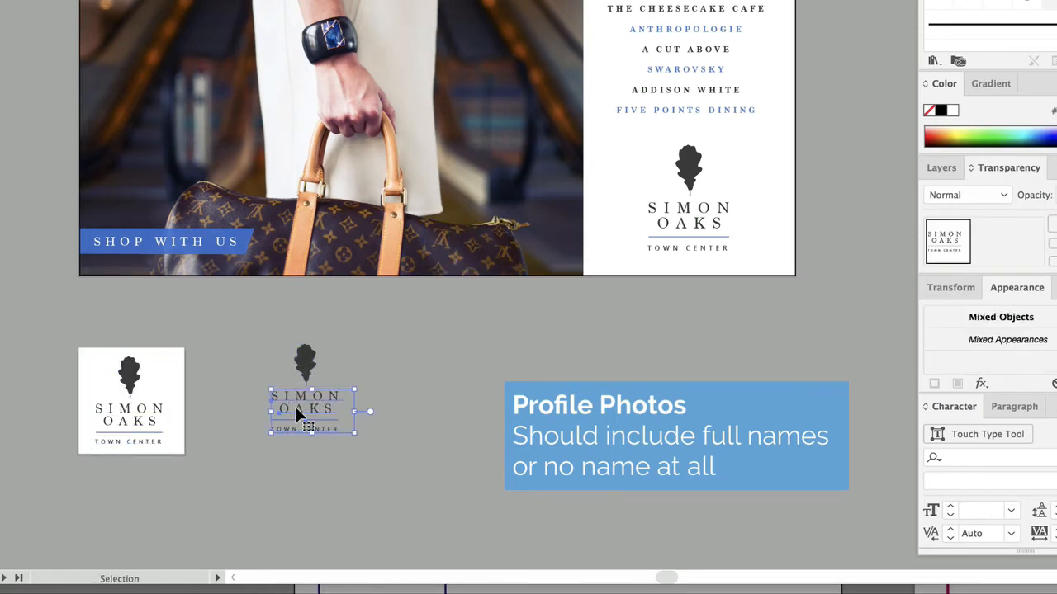
key(Delete)
shift+click(305, 376)
drag(320, 394, 240, 388)
Move the full logo off the profile artboard and fit the enlarged oak leaf there instead
drag(81, 401, 172, 439)
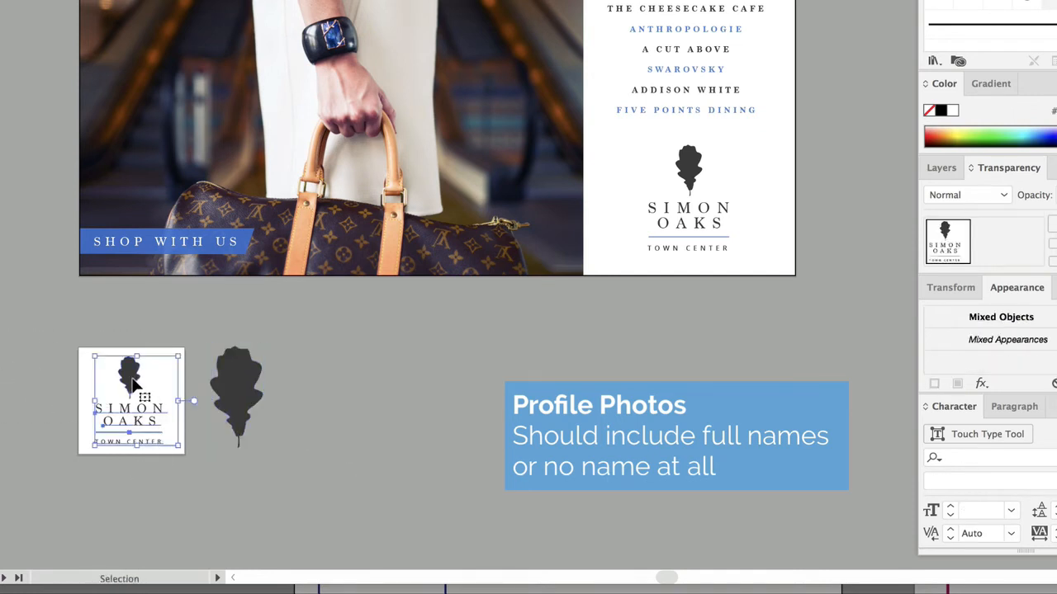
drag(143, 396, 19, 393)
drag(240, 399, 133, 389)
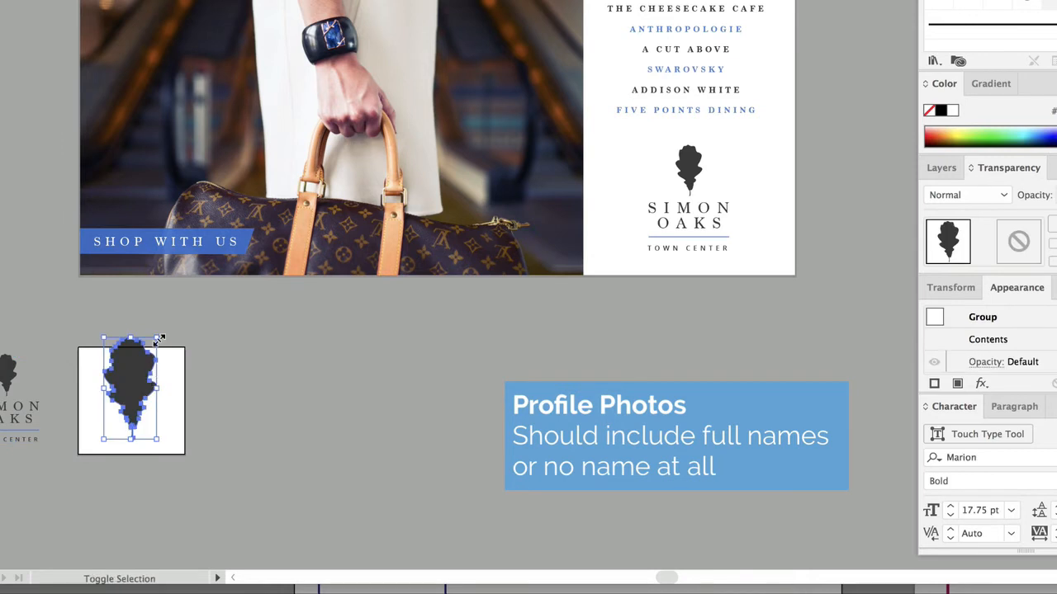
drag(157, 337, 142, 381)
click(289, 572)
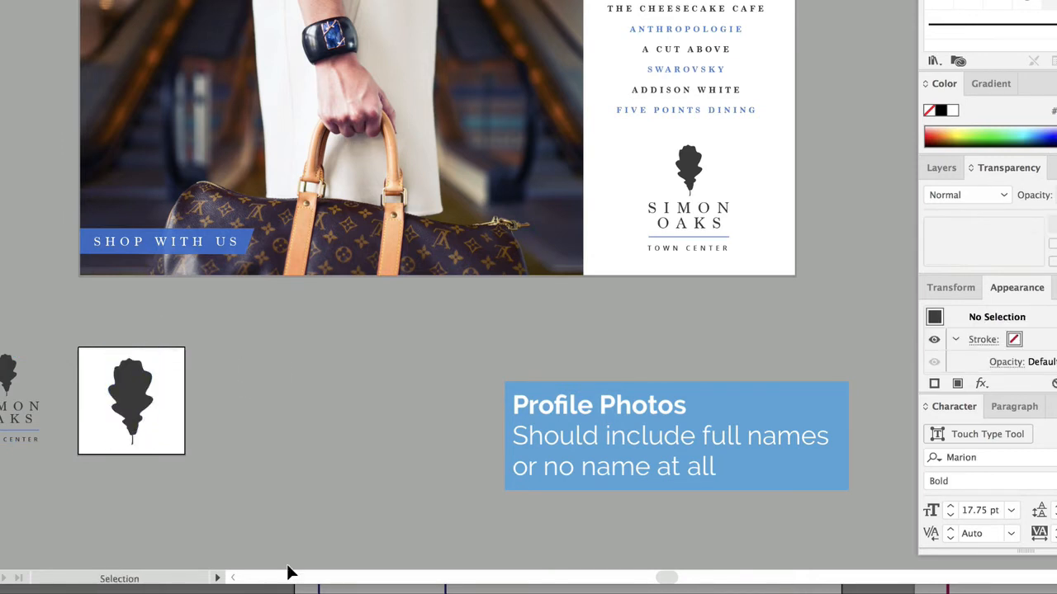
Undo the swap on the profile artboard and delete the leaf-only copy so the full logo stays
key(super+z)
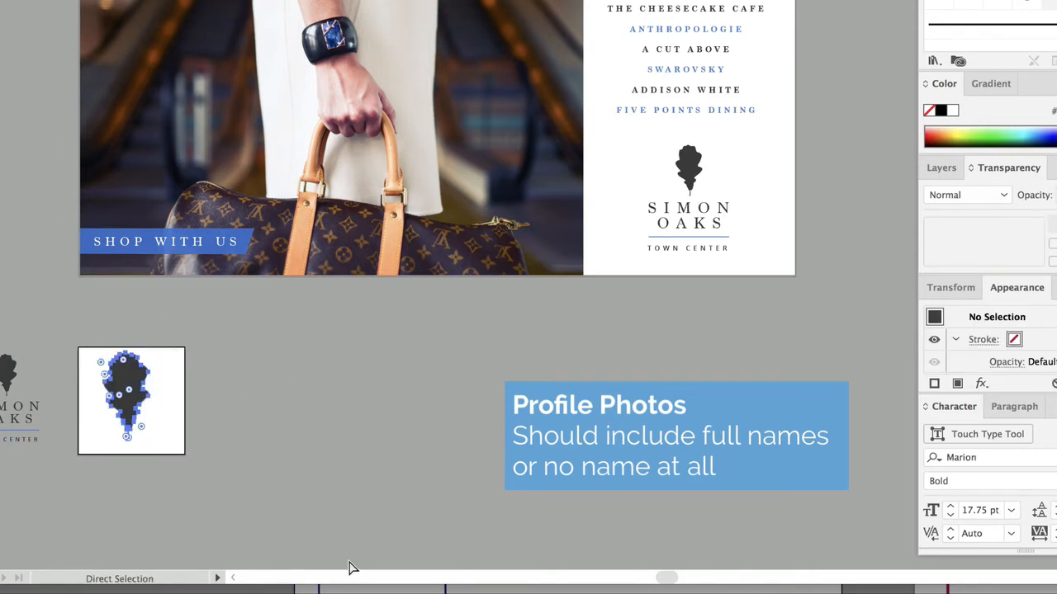
key(super+z)
key(super+z)
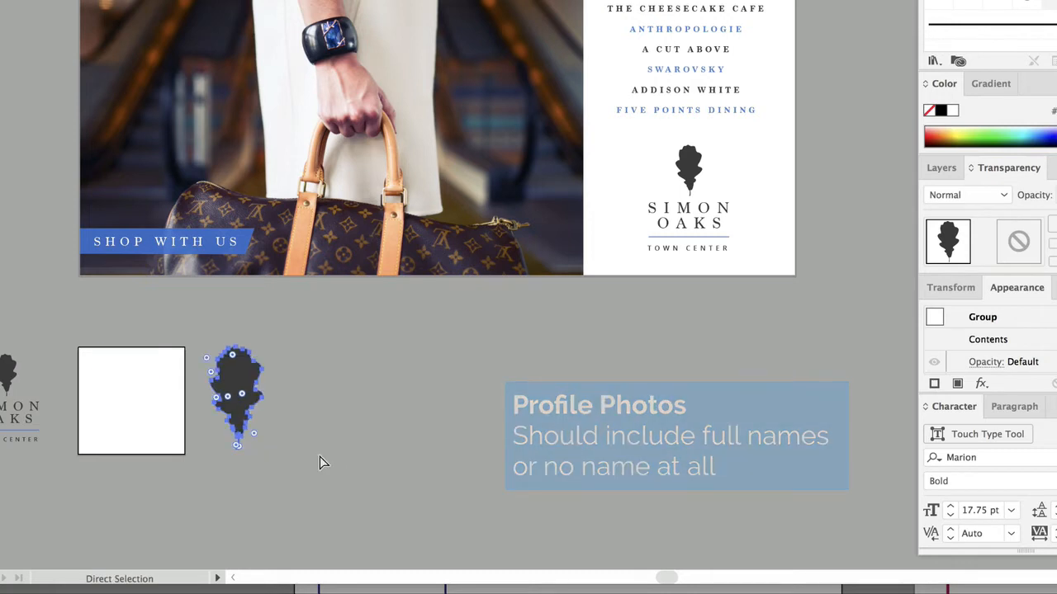
key(super+z)
click(310, 420)
click(244, 396)
key(BackSpace)
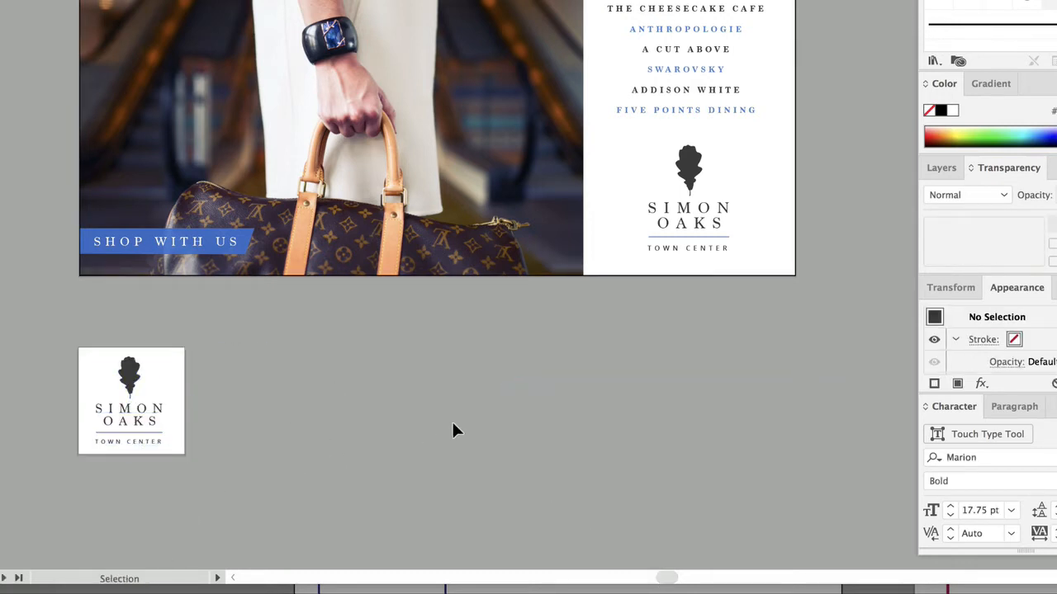
Add a new artboard beside the profile logo artboard, below the large post design
click(592, 591)
scroll(448, 512, down, 5)
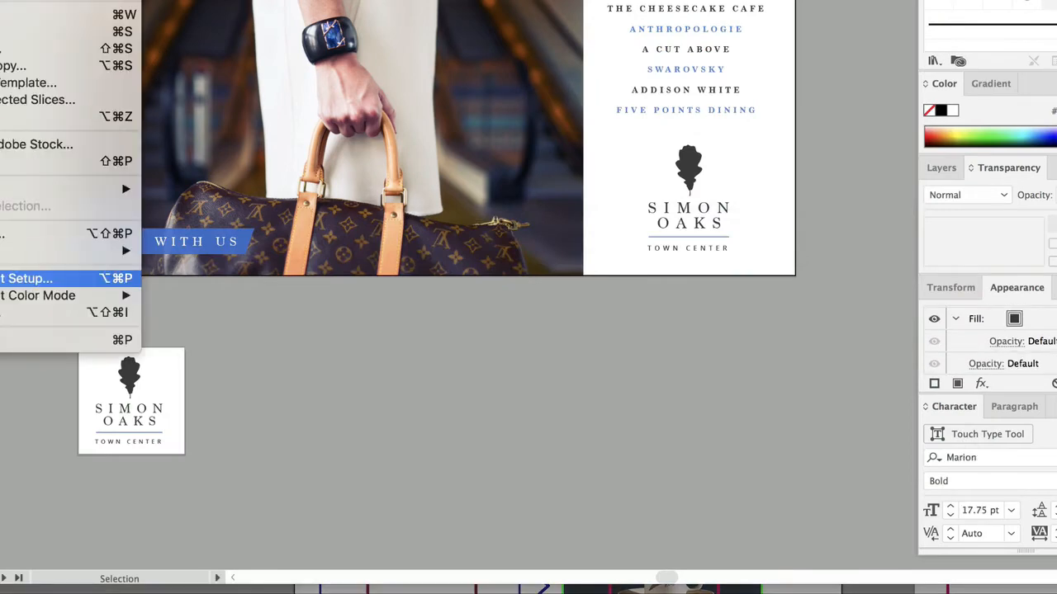
click(50, 276)
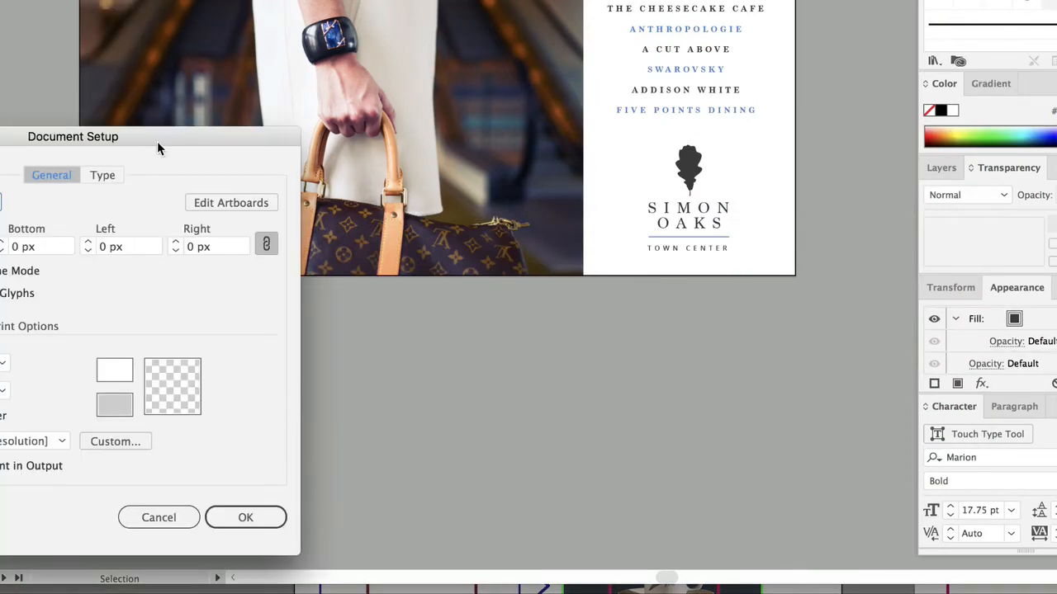
click(225, 202)
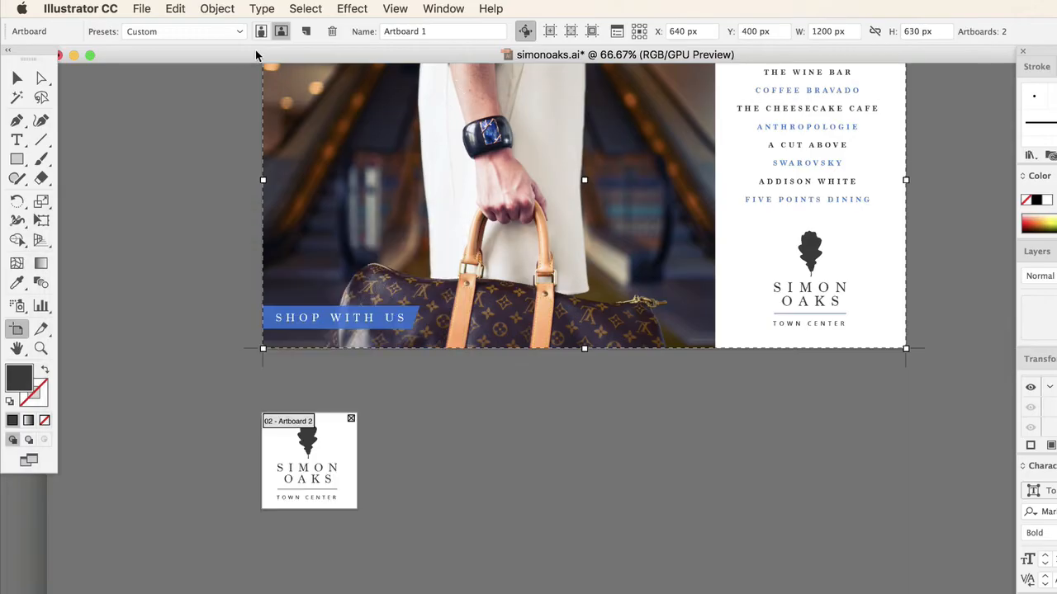
click(307, 31)
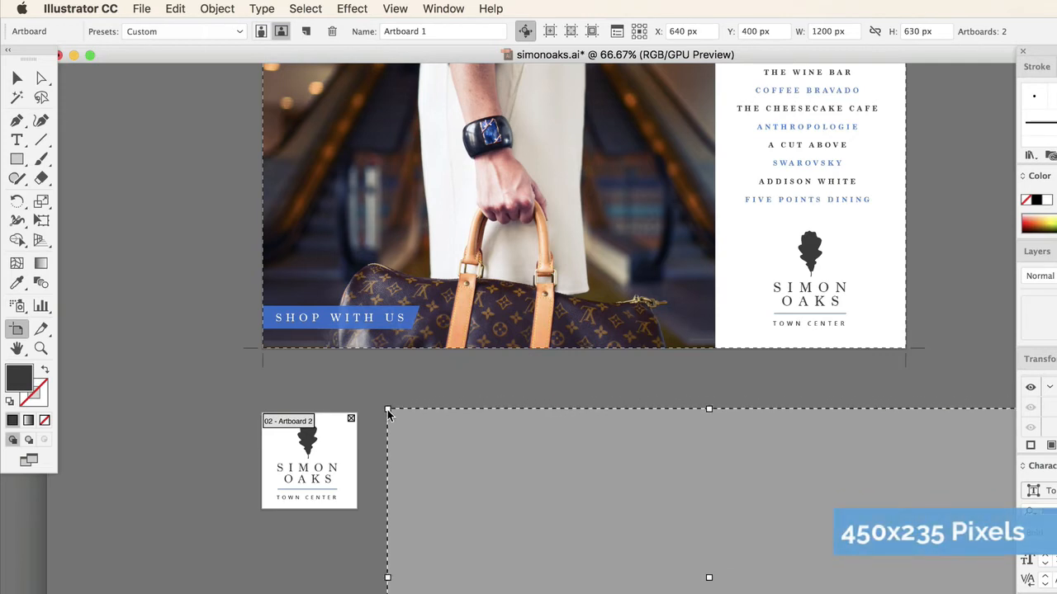
click(386, 411)
Set the new artboard's size to 450 px wide and 235 px high
click(832, 32)
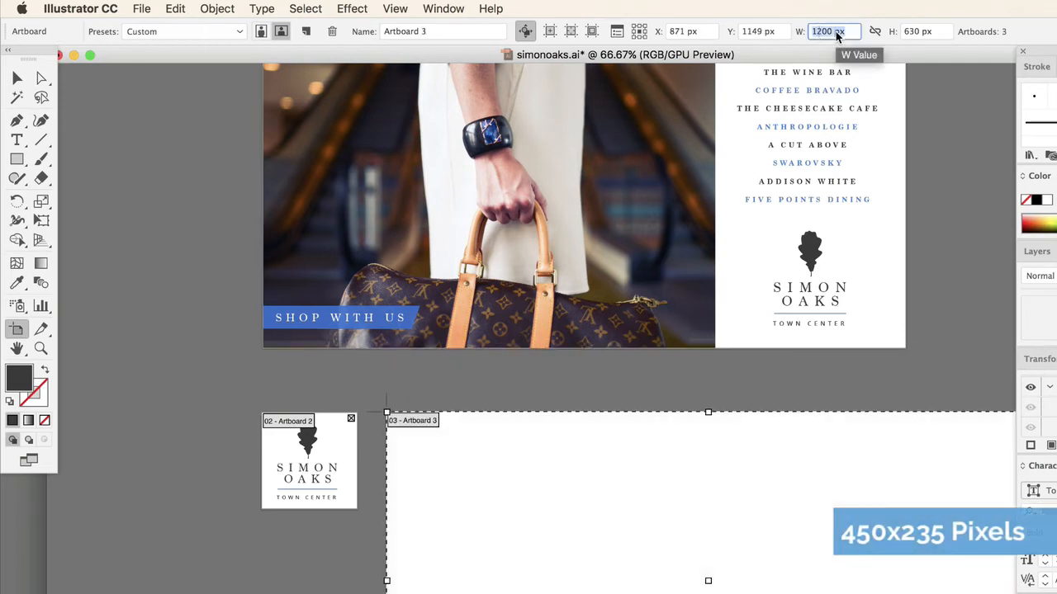
text(455)
key(Return)
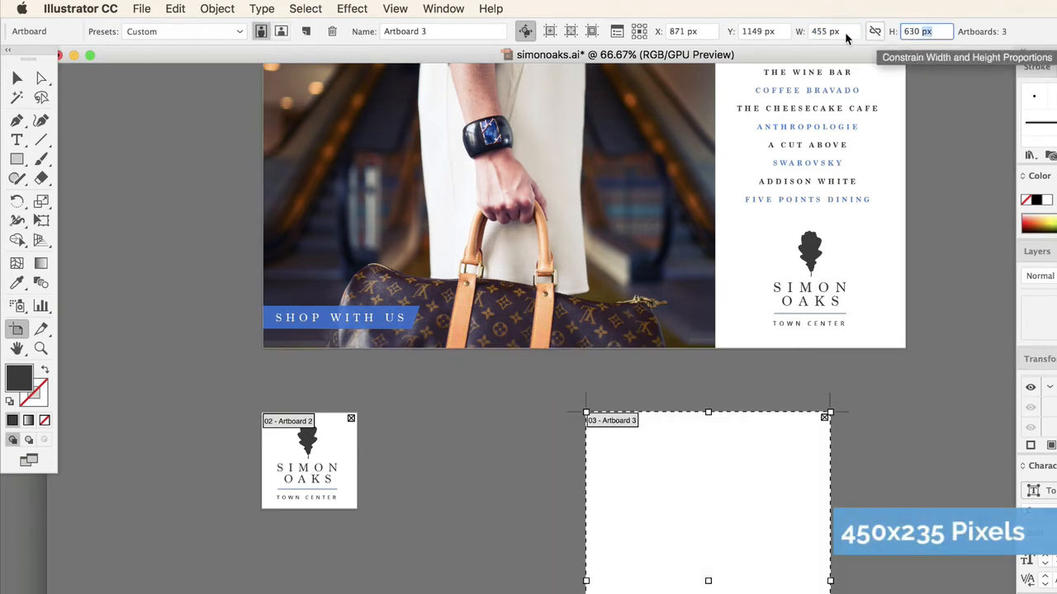
text(0)
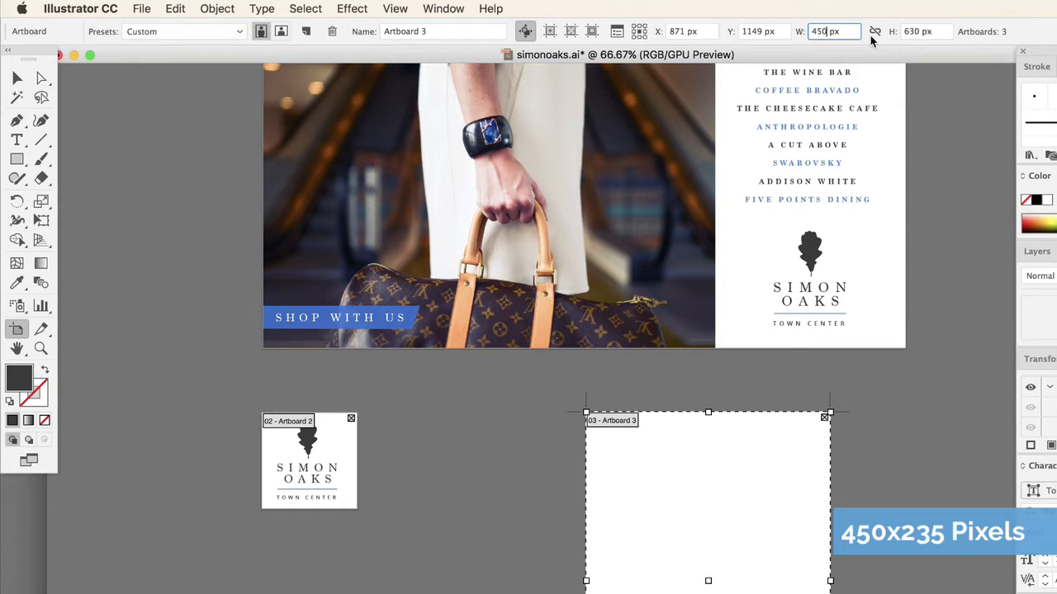
click(914, 31)
text(235)
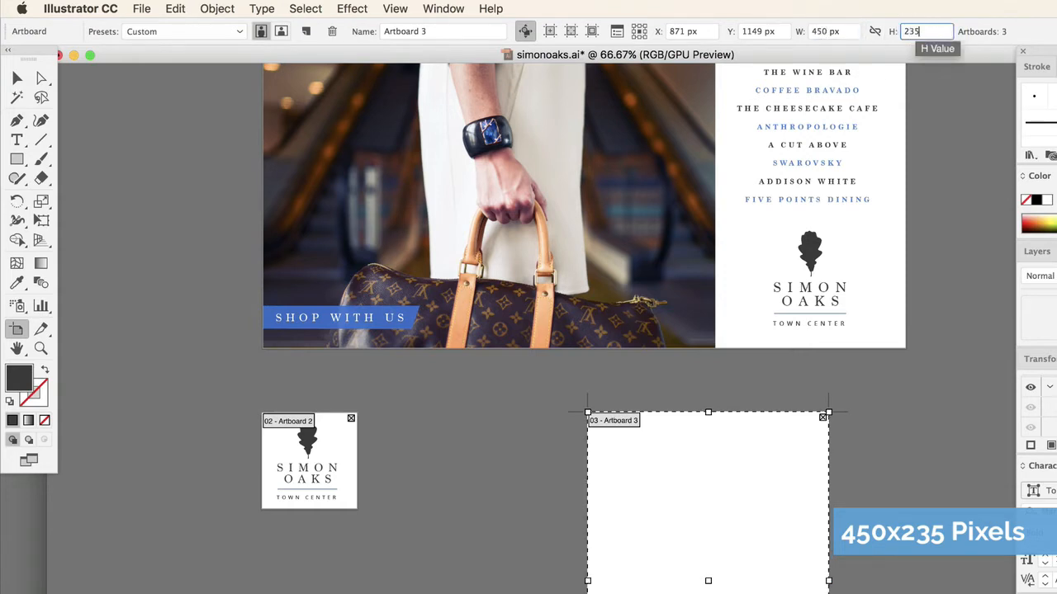
key(Return)
Check the Shared Link Thumbnail size in SocialMedia-SizingGuide.ai and move the new artboard next to the profile artboard
click(576, 588)
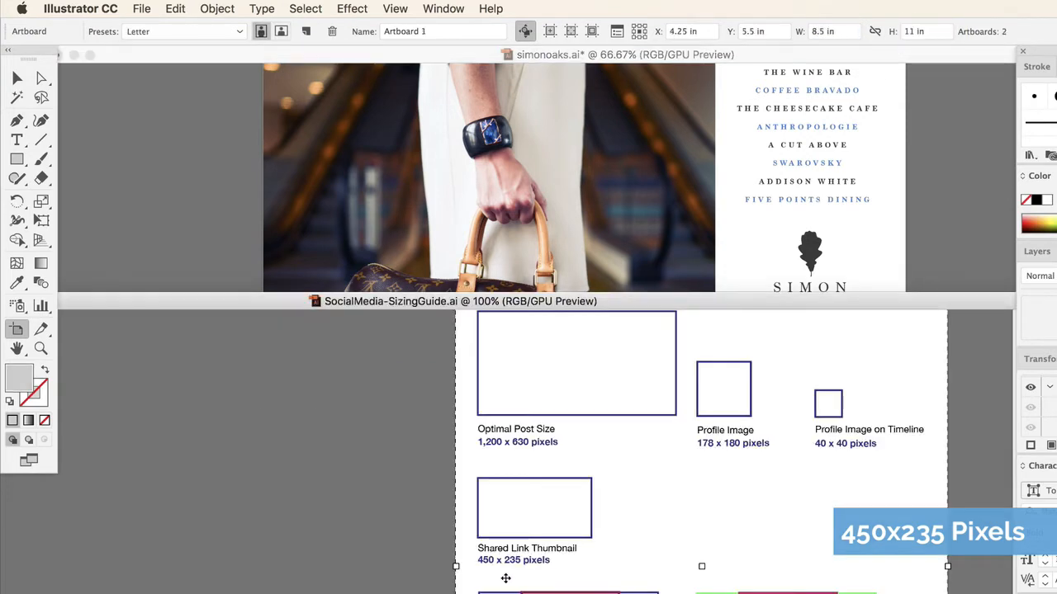
click(706, 259)
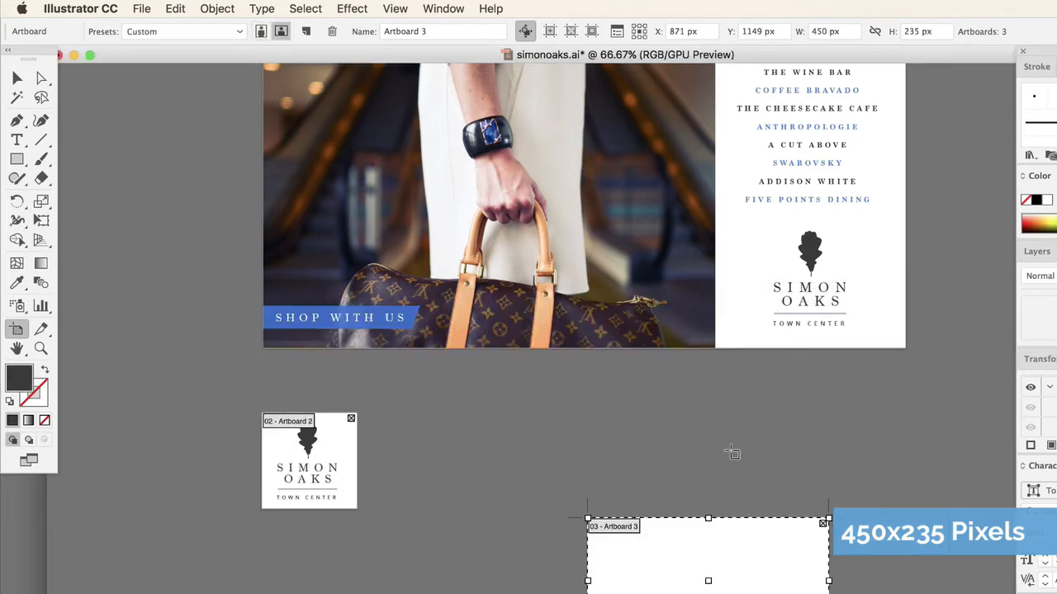
drag(652, 515, 461, 449)
click(17, 79)
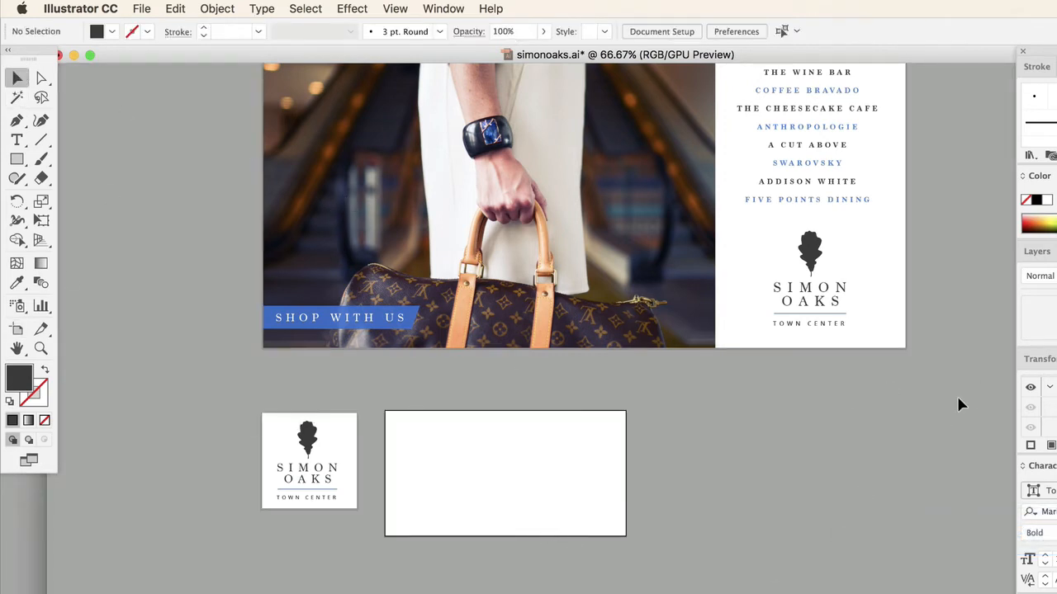
Copy the handbag photo from the large post design and move the copy down over the new artboard
scroll(688, 462, up, 3)
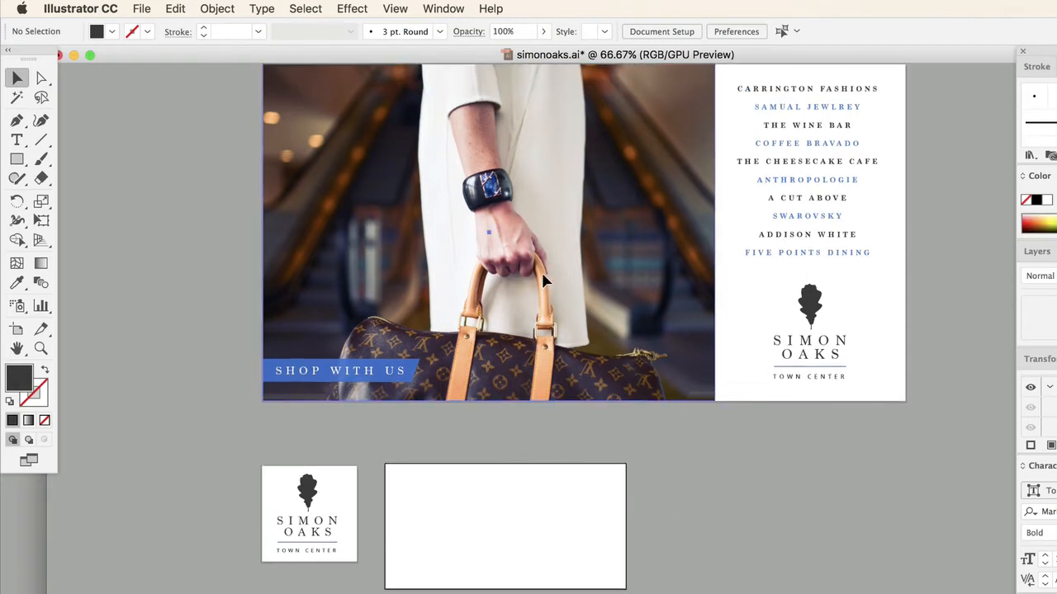
click(543, 276)
key(super+c)
key(super+v)
scroll(540, 384, down, 5)
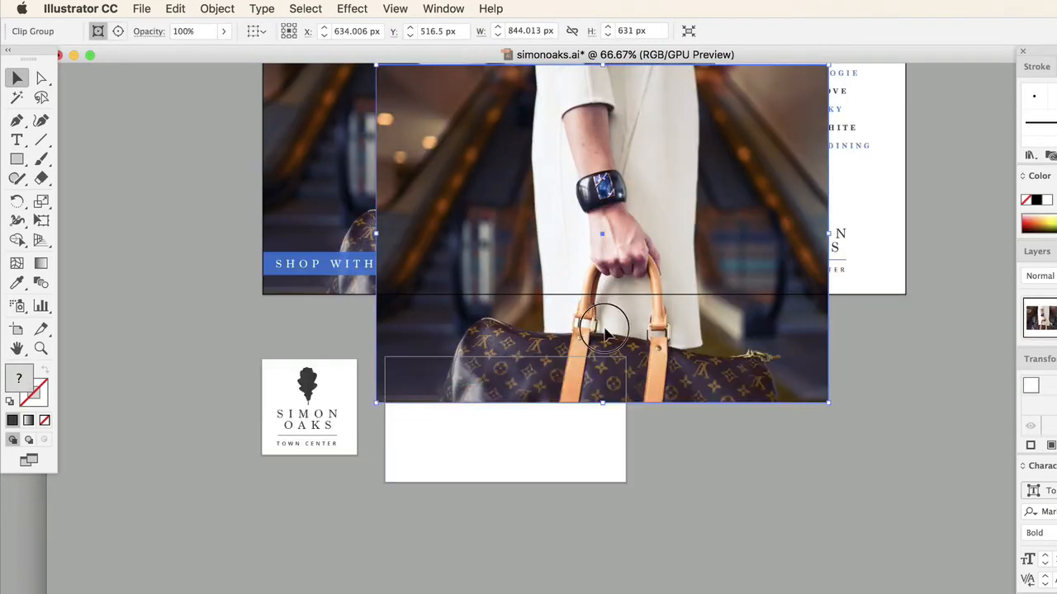
drag(605, 328, 600, 471)
Scale the copied photo to about 451 px wide and align it over the thumbnail artboard
drag(822, 208, 568, 397)
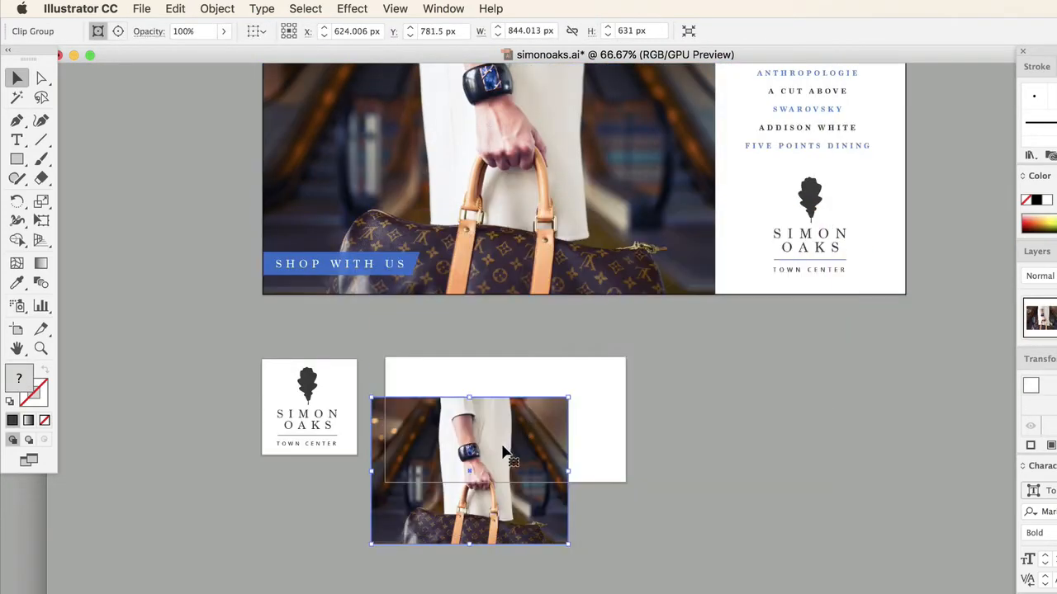
drag(502, 447, 518, 399)
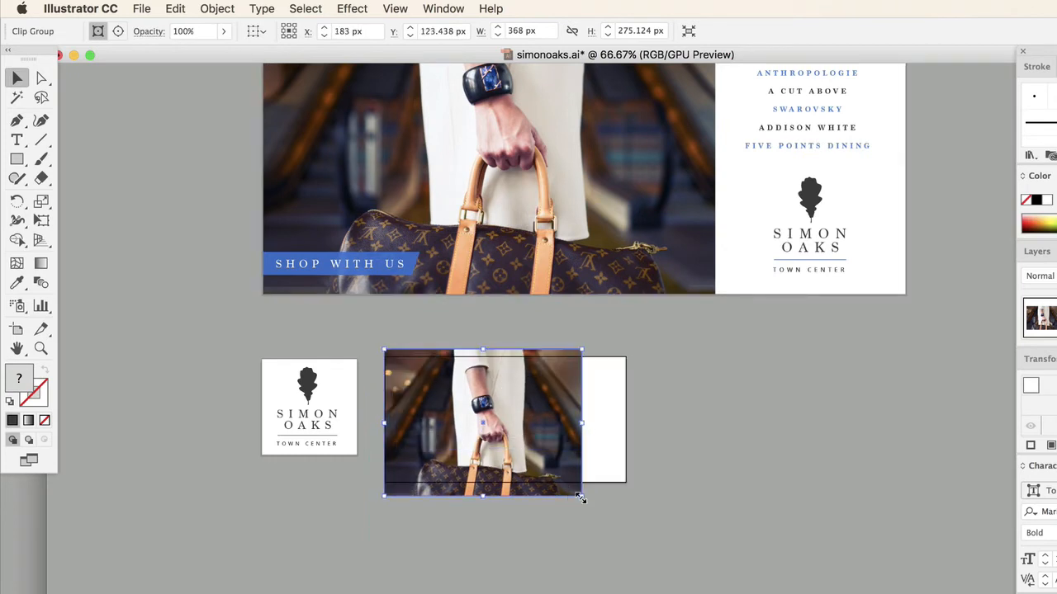
drag(582, 497, 592, 440)
click(598, 592)
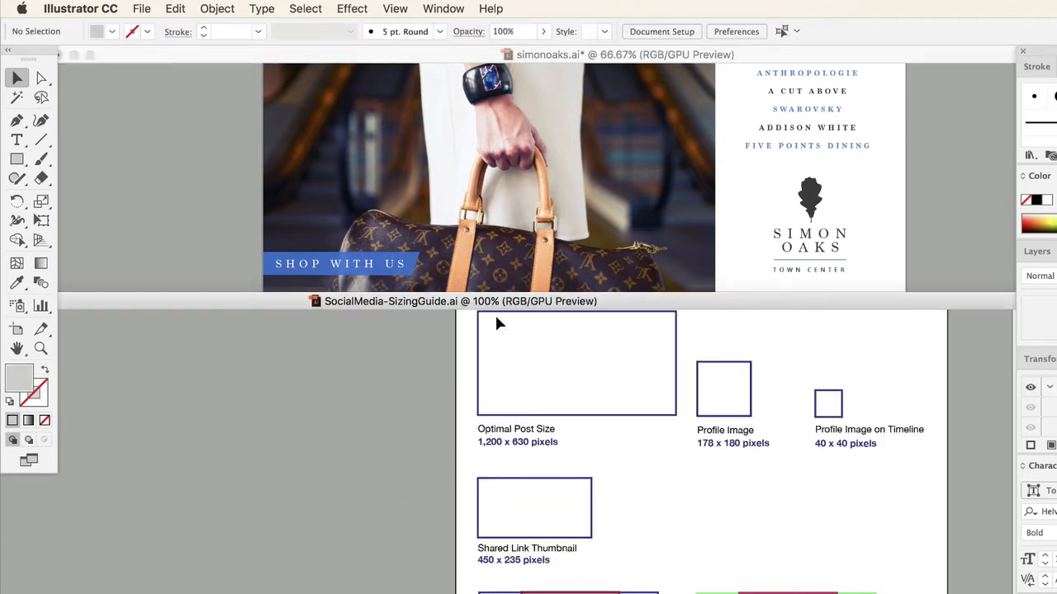
click(498, 260)
click(498, 425)
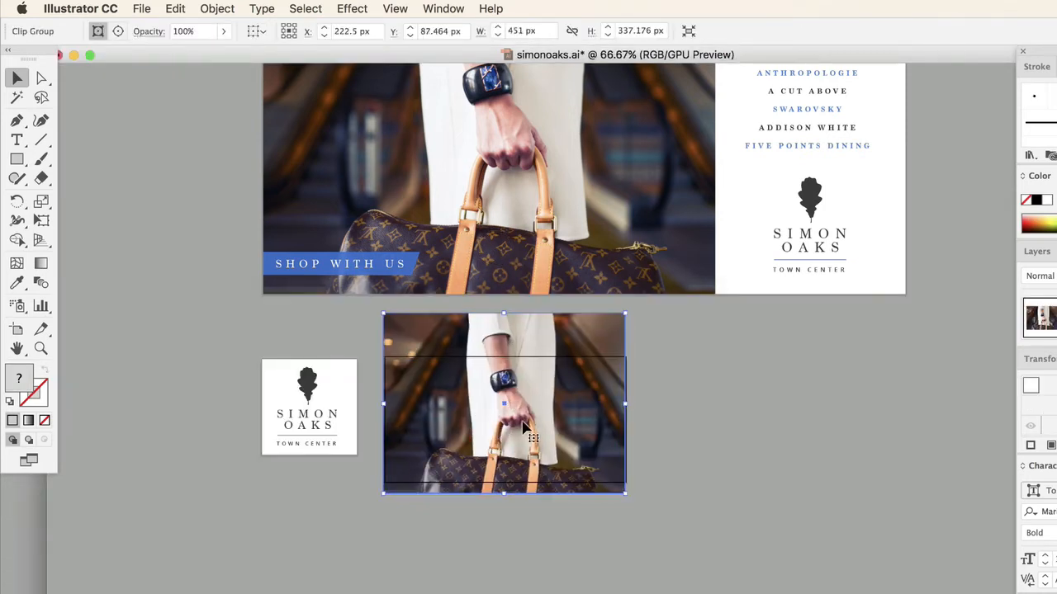
Place a small copy of the logo over the right part of the thumbnail photo and fill it white
click(702, 471)
drag(788, 188, 639, 360)
shift+click(818, 149)
drag(607, 319, 593, 387)
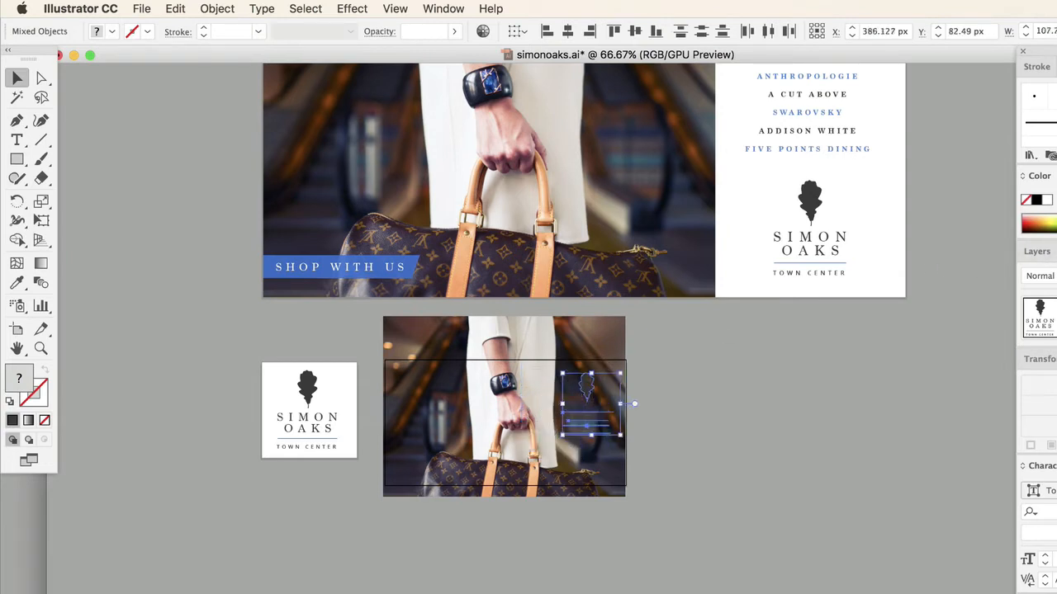
click(1046, 200)
click(661, 494)
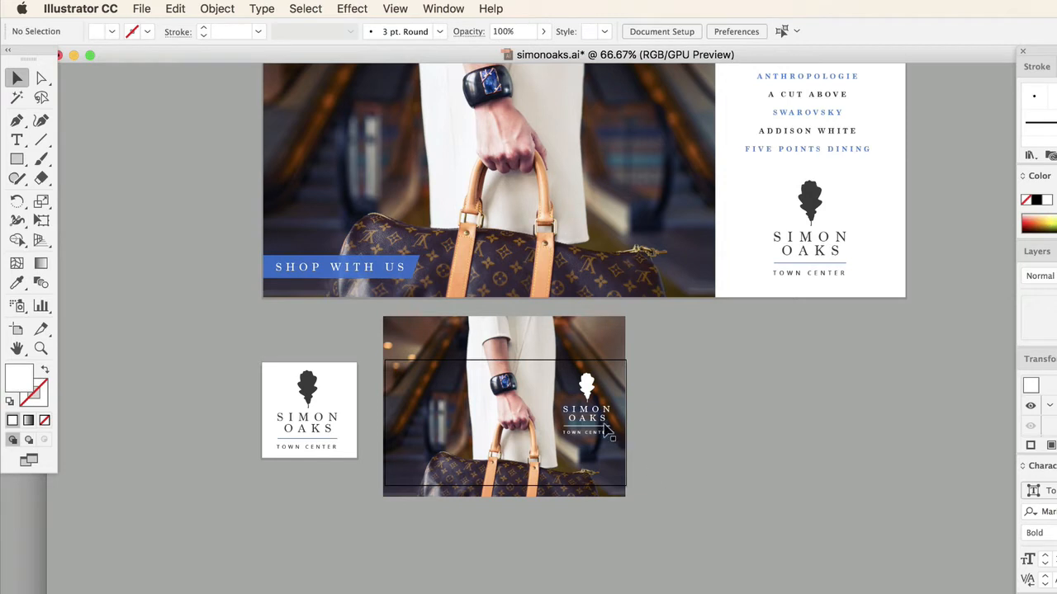
Enlarge the thumbnail photo slightly and release its clipping mask
click(578, 340)
drag(628, 498, 630, 500)
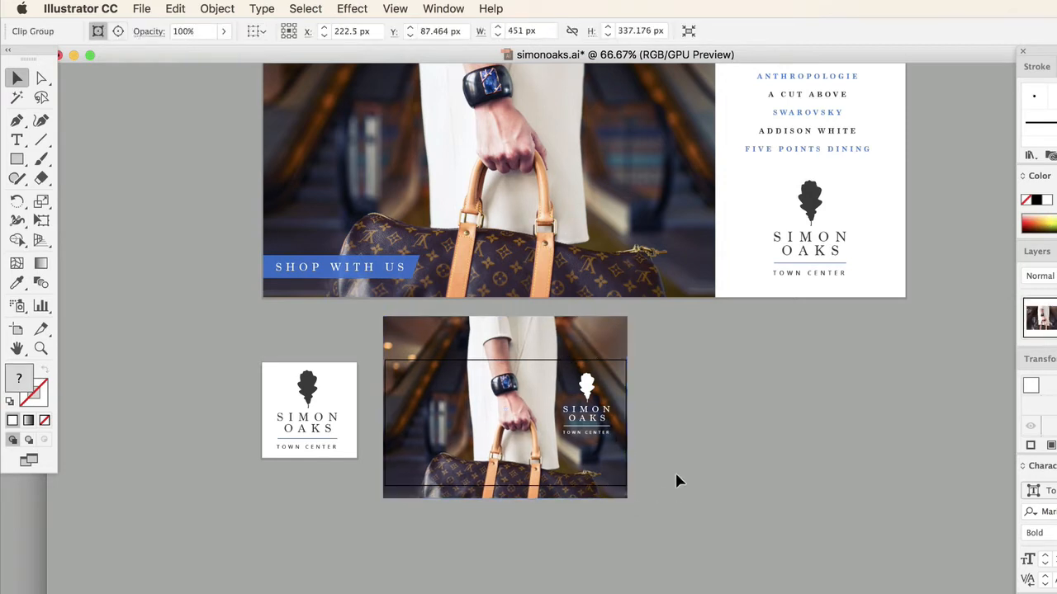
right_click(598, 343)
click(621, 472)
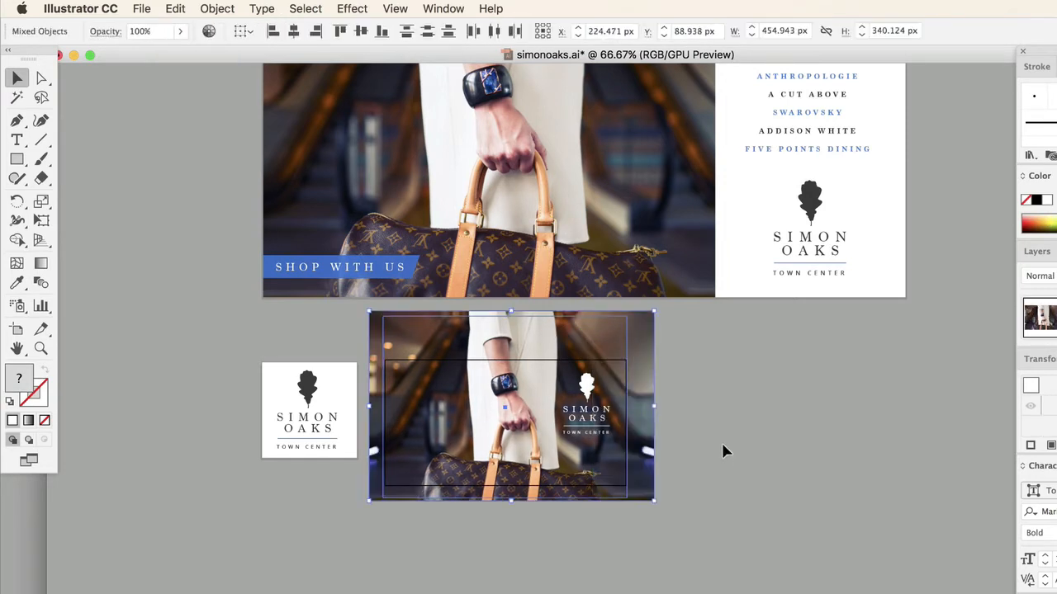
click(722, 451)
Draw a white rectangle over the photo that matches the thumbnail artboard's edges
key(m)
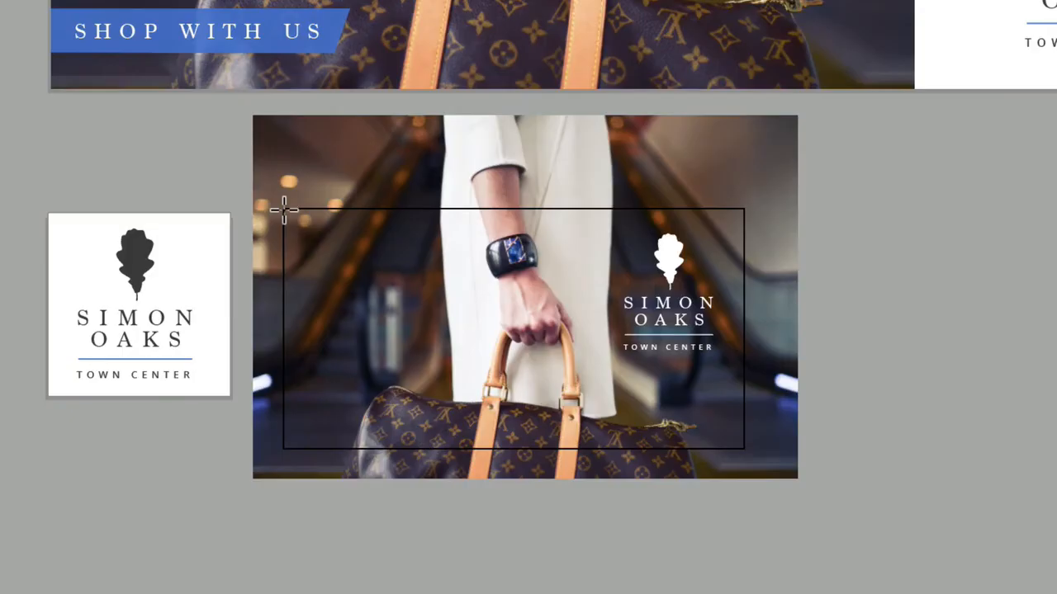
drag(385, 359, 545, 446)
drag(727, 442, 745, 448)
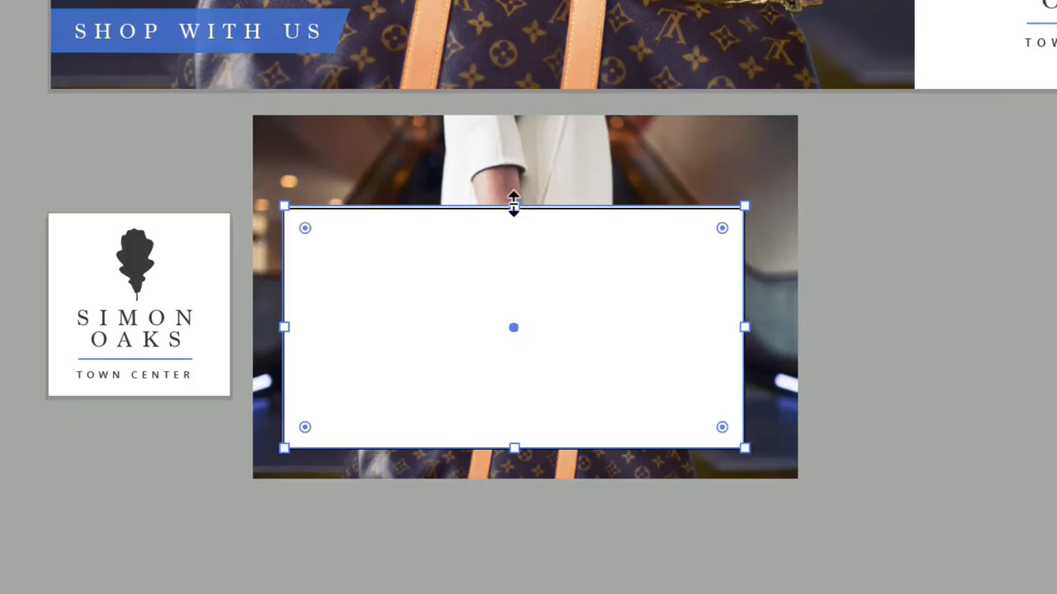
drag(514, 206, 515, 207)
Clip the photo to the rectangle with a clipping mask and arrange it behind the white logo
shift+click(554, 170)
right_click(618, 165)
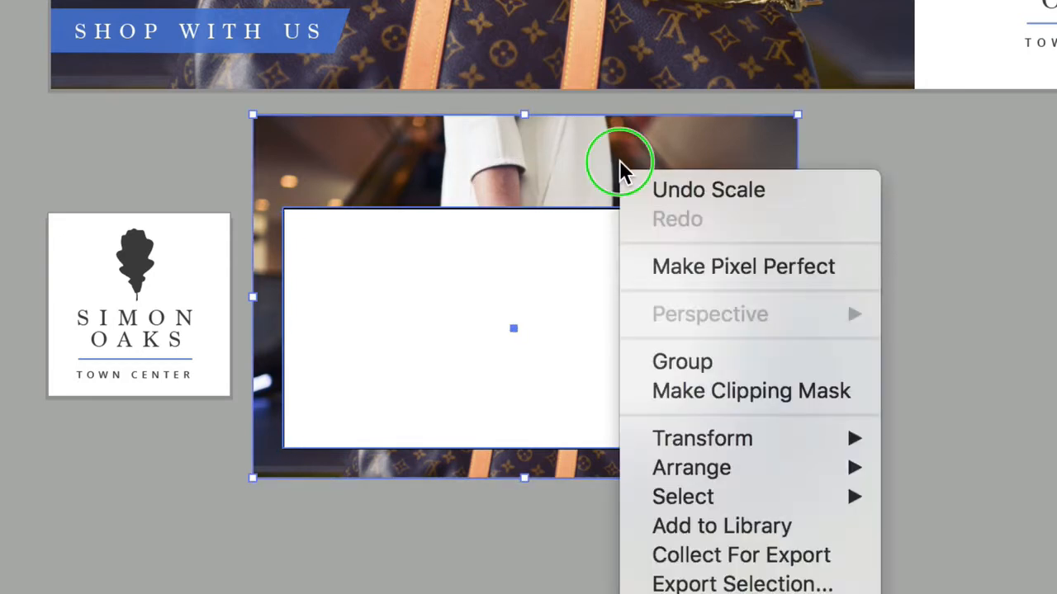
click(732, 391)
right_click(695, 267)
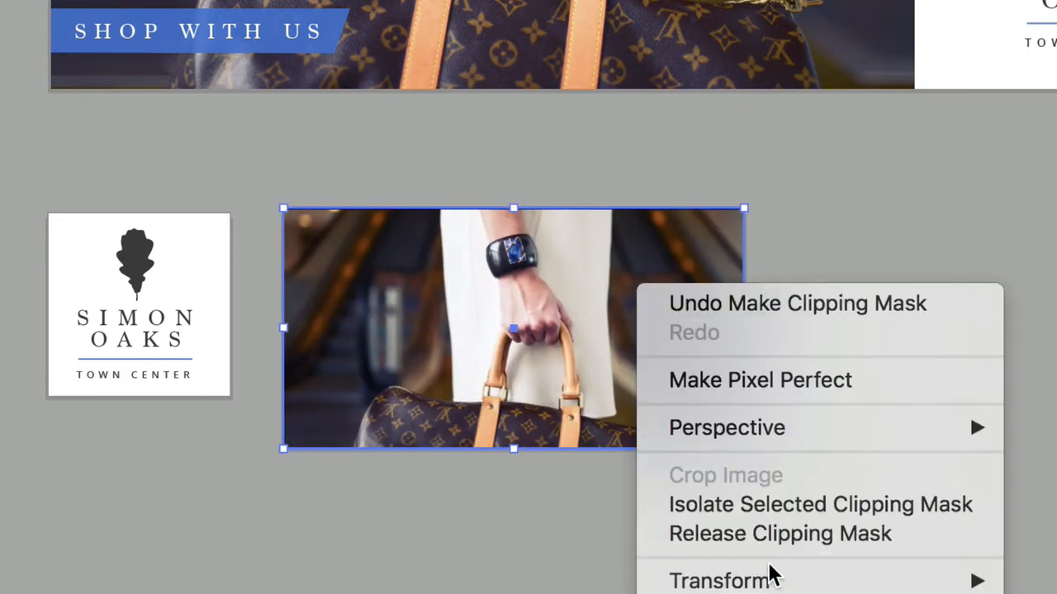
mouse_move(720, 593)
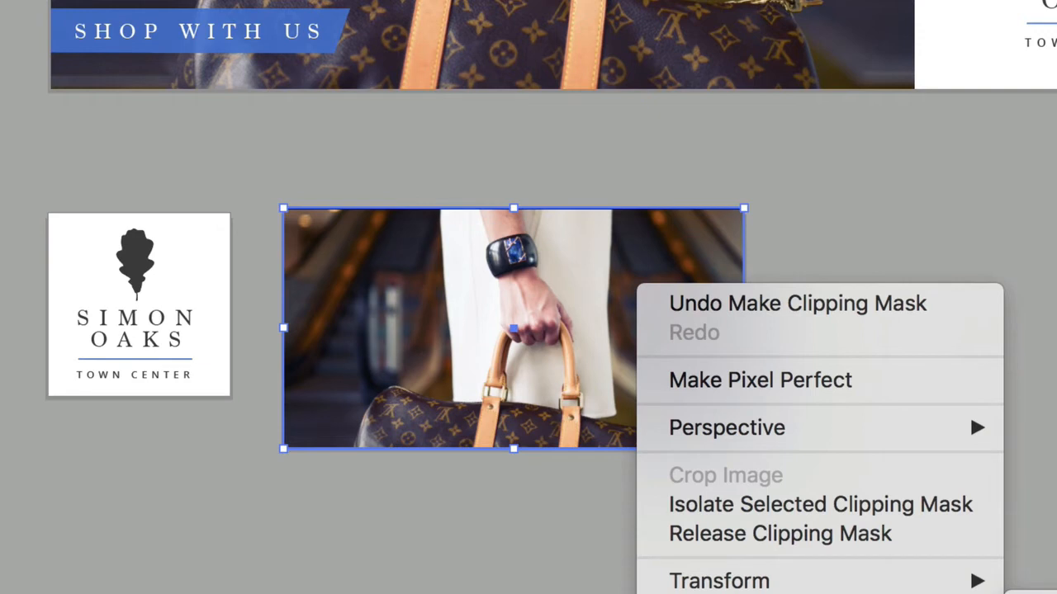
click(1049, 593)
click(813, 461)
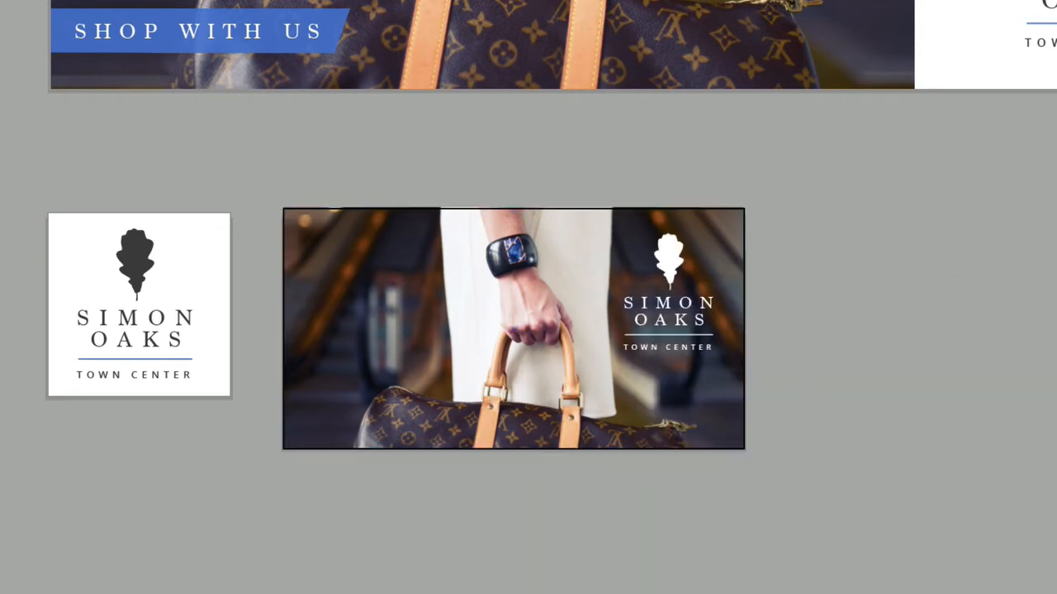
Move the clipped photo within the thumbnail to the left and slightly up, leaving more open background behind the white logo
click(535, 343)
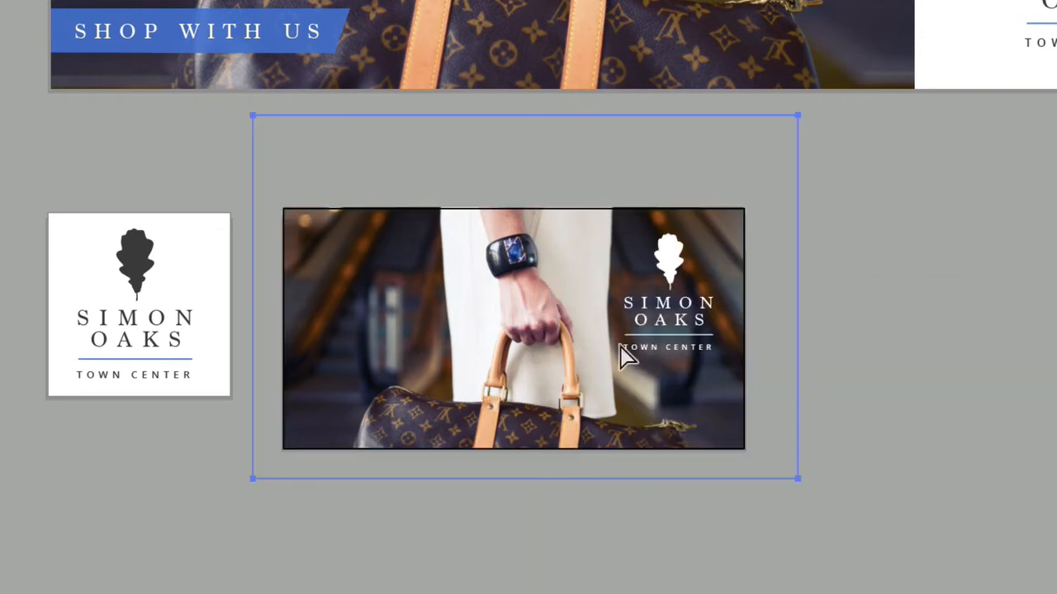
drag(512, 266, 456, 264)
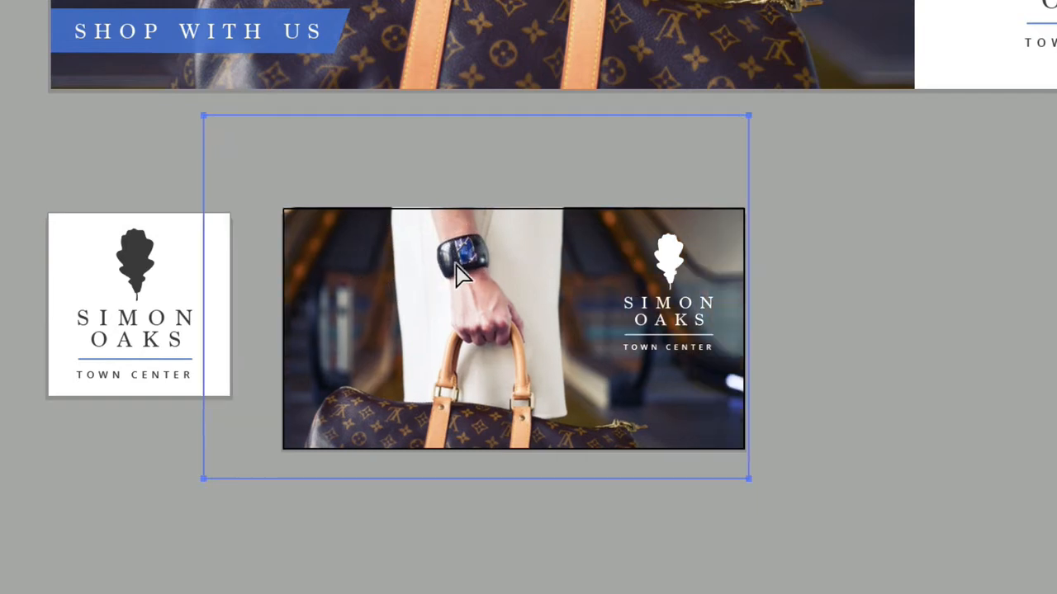
drag(449, 299, 453, 308)
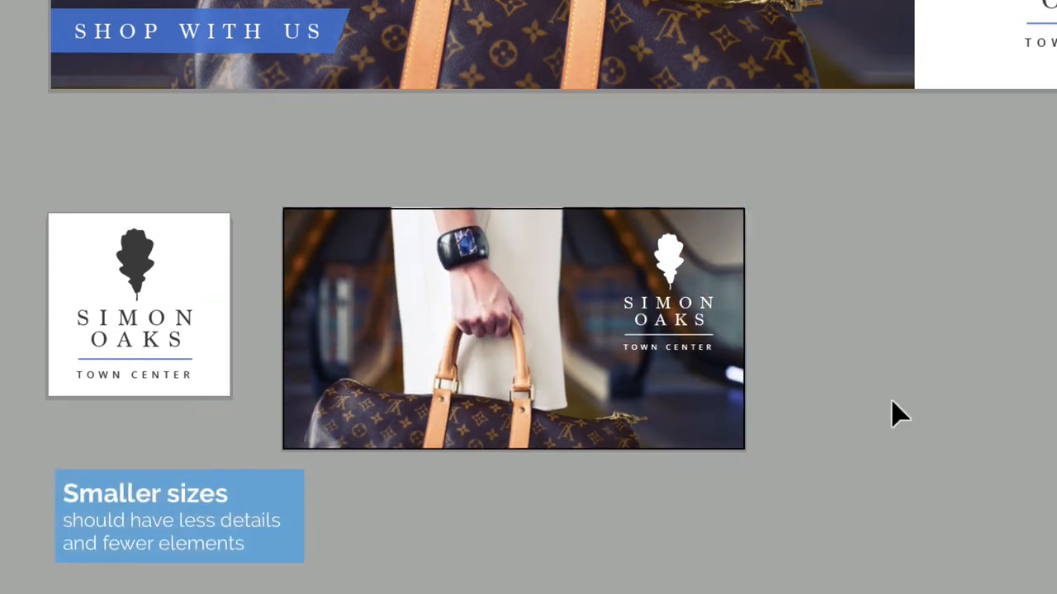
Enlarge the white logo on the thumbnail toward its lower left so it fills the open background beside the handbag
click(608, 240)
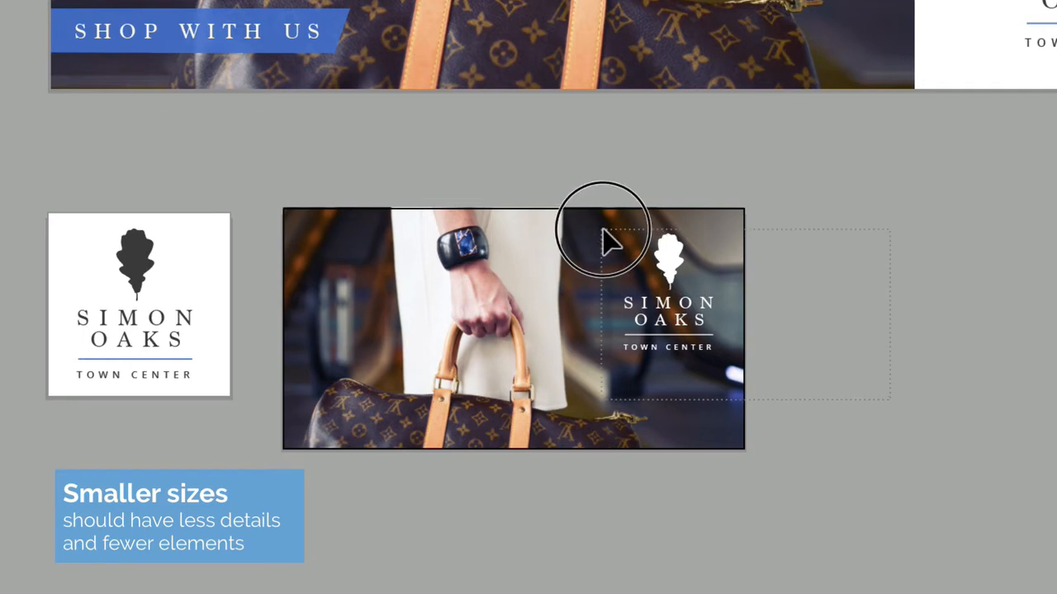
shift+click(744, 238)
drag(623, 351, 603, 378)
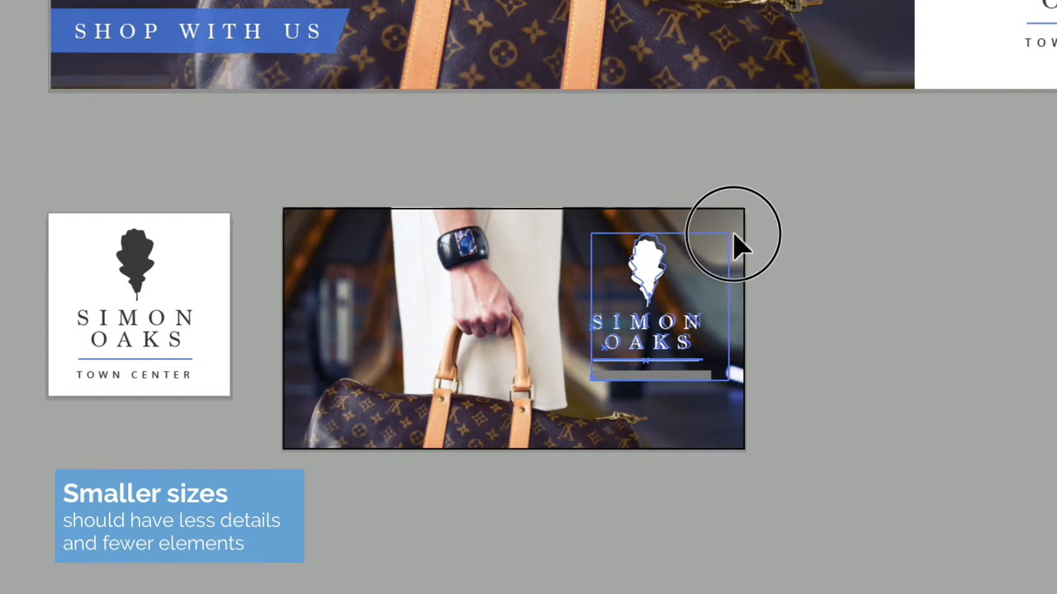
click(837, 542)
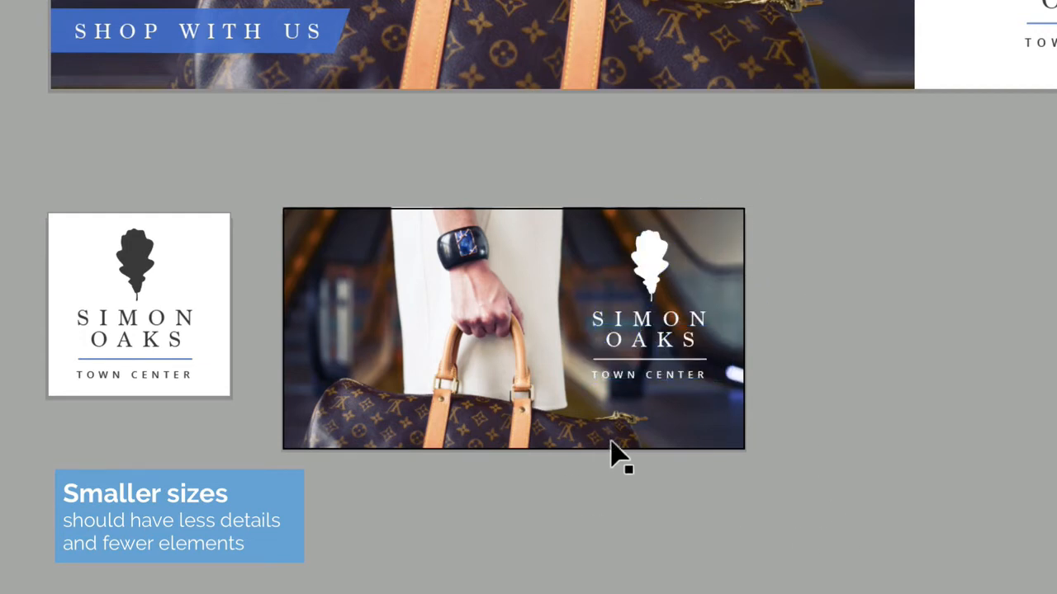
scroll(613, 444, up, 2)
scroll(667, 499, down, 1)
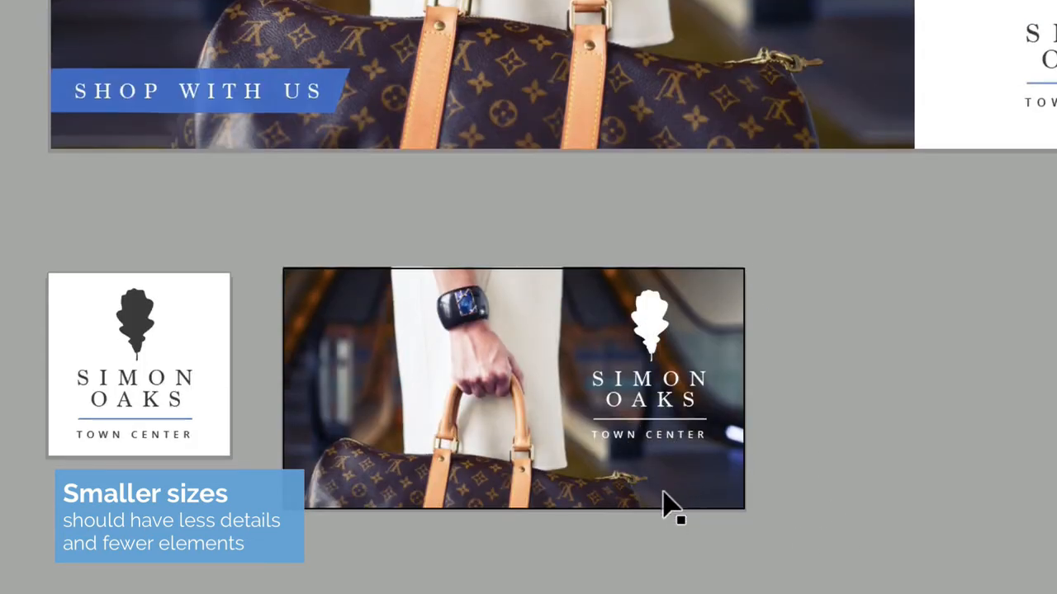
Examine the Page Cover Photo entry in SocialMedia-SizingGuide.ai for its desktop and phone dimensions and the mobile cropping advice
scroll(496, 392, down, 3)
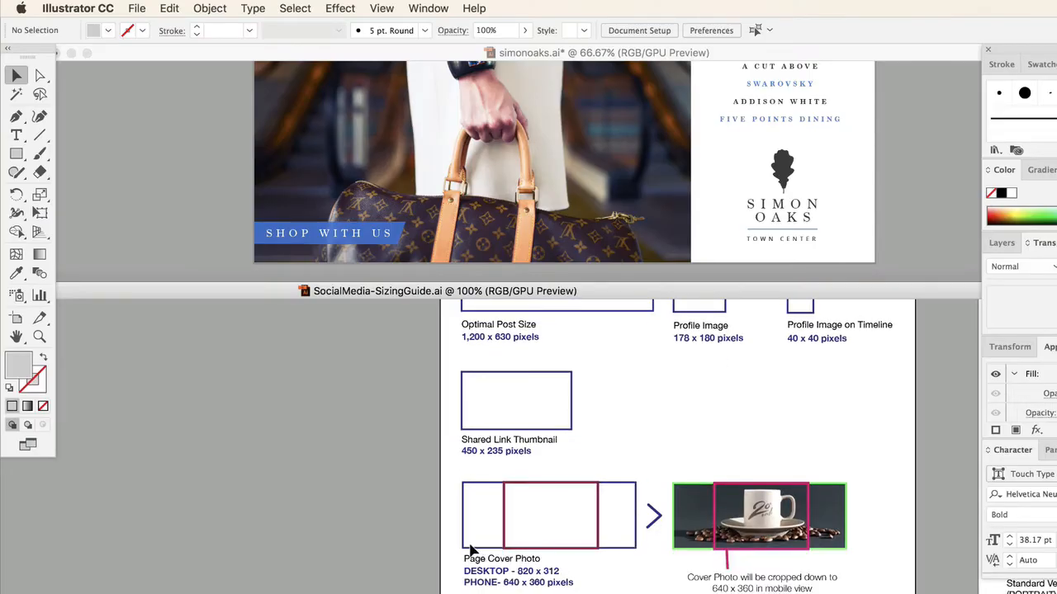
scroll(467, 545, down, 2)
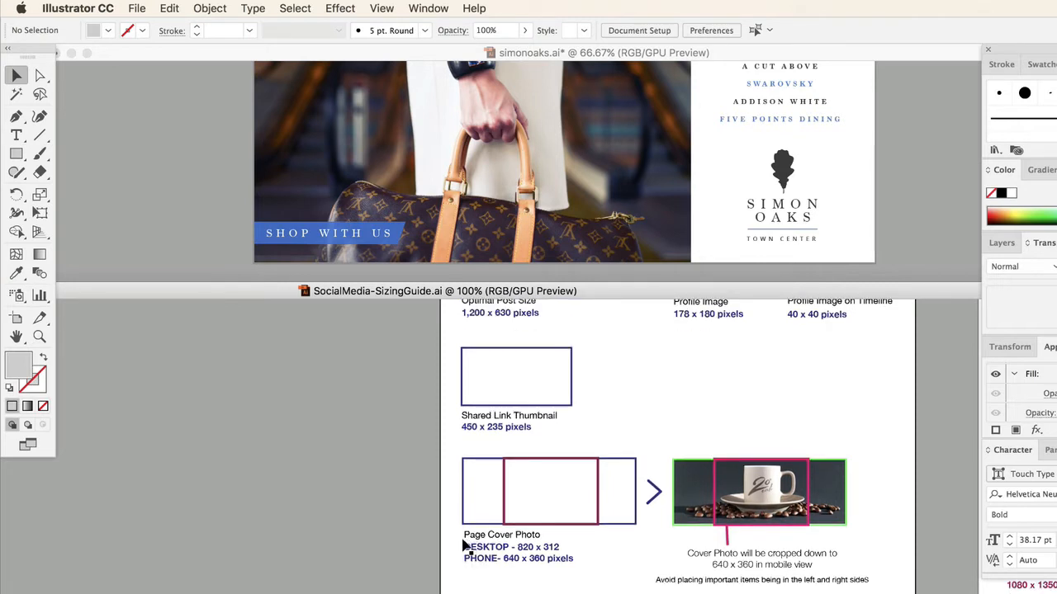
click(467, 500)
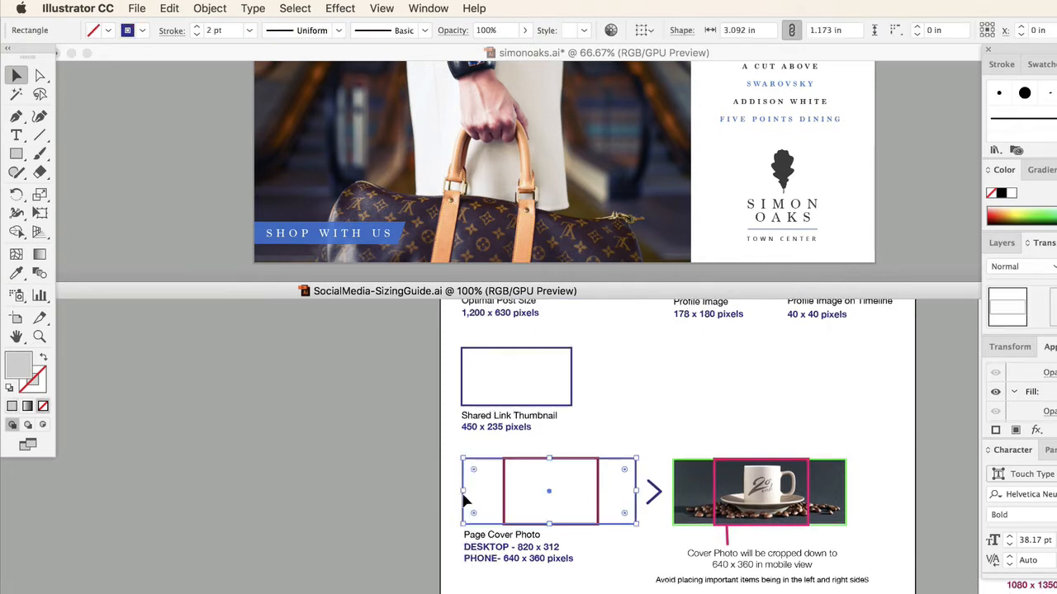
scroll(445, 565, down, 1)
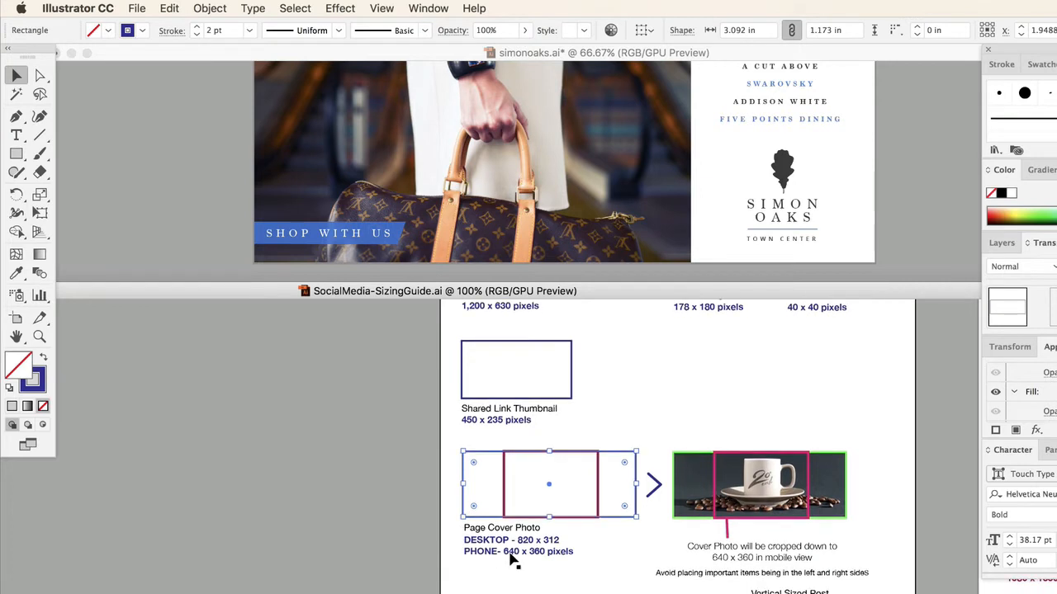
click(563, 529)
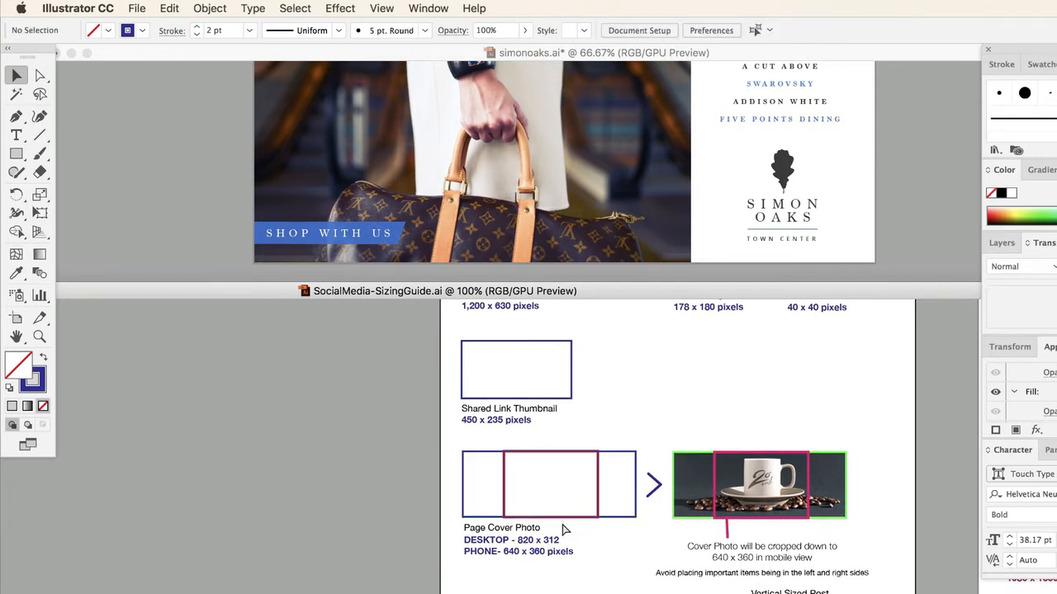
key(super+equal)
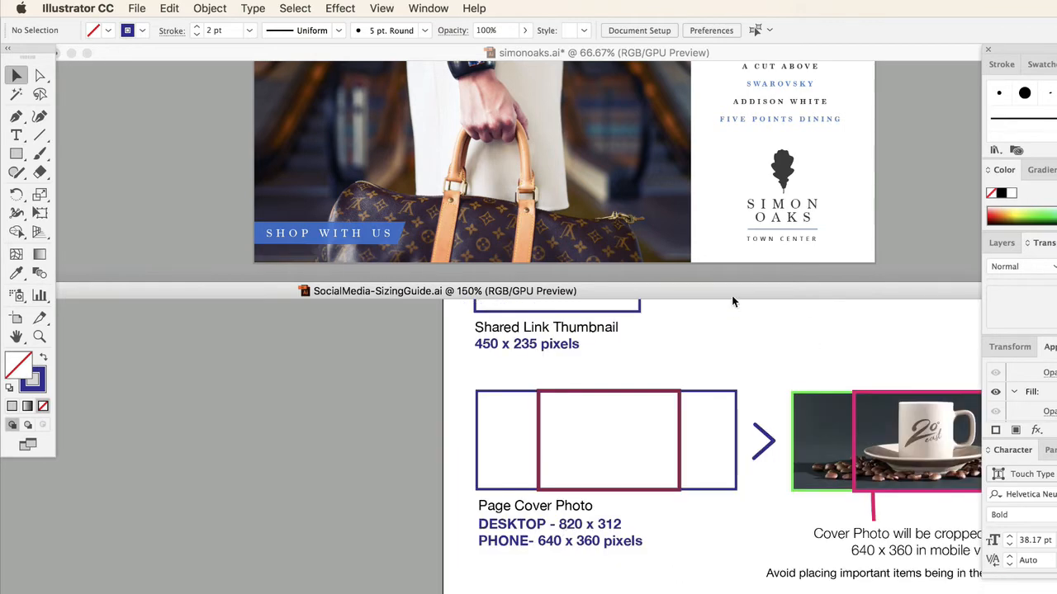
drag(732, 294, 561, 66)
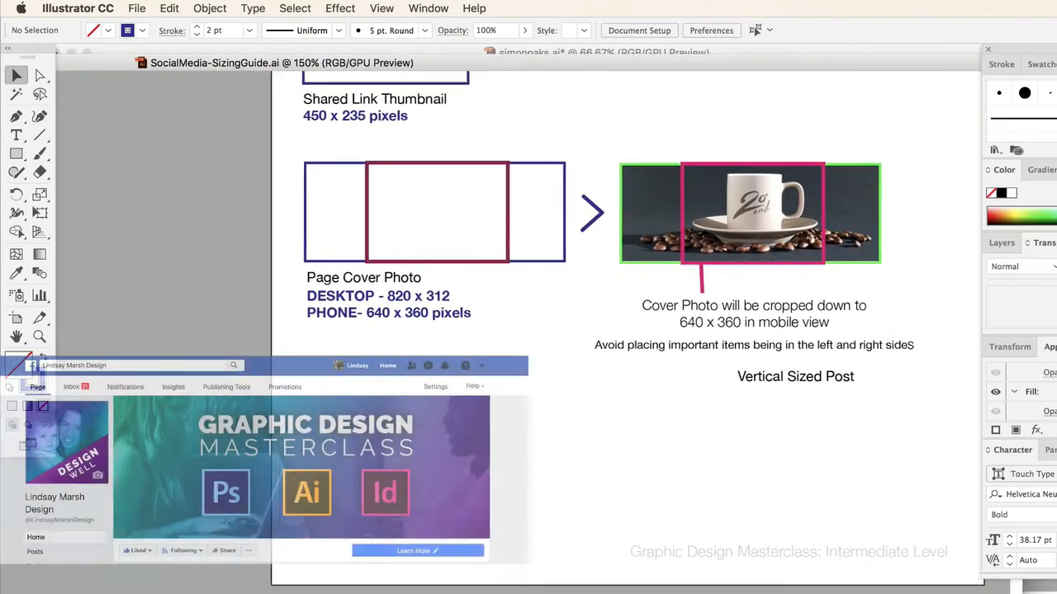
scroll(520, 247, right, 5)
scroll(520, 248, left, 1)
scroll(520, 247, up, 1)
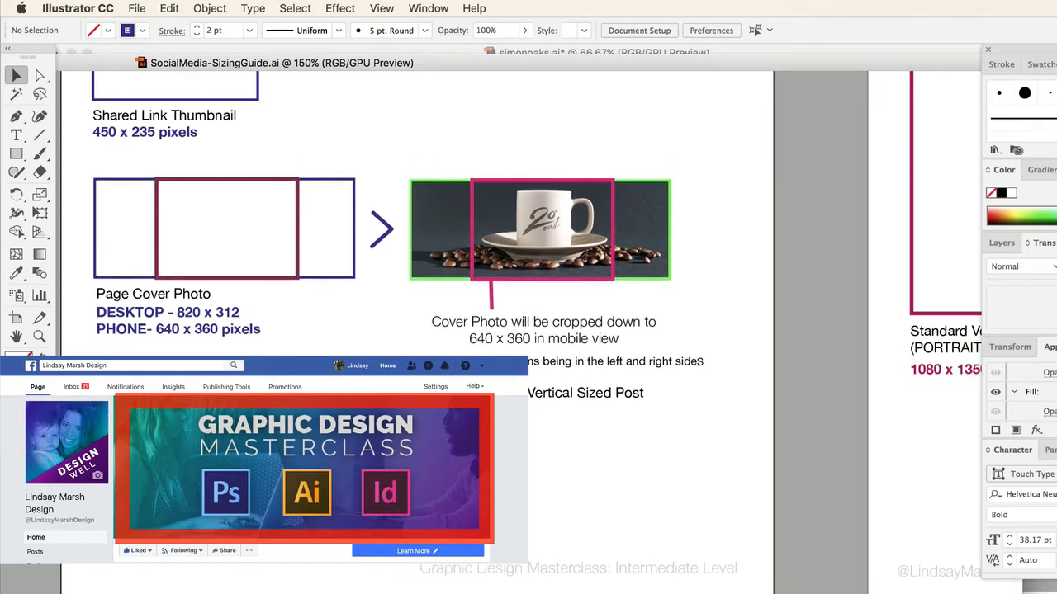
key(super+equal)
scroll(495, 248, up, 5)
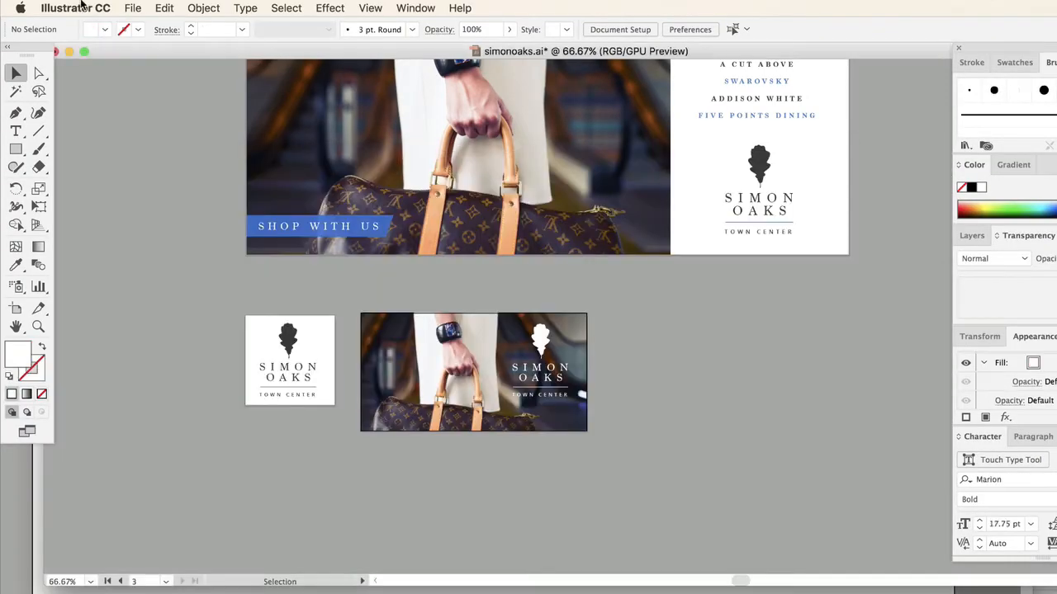
click(132, 7)
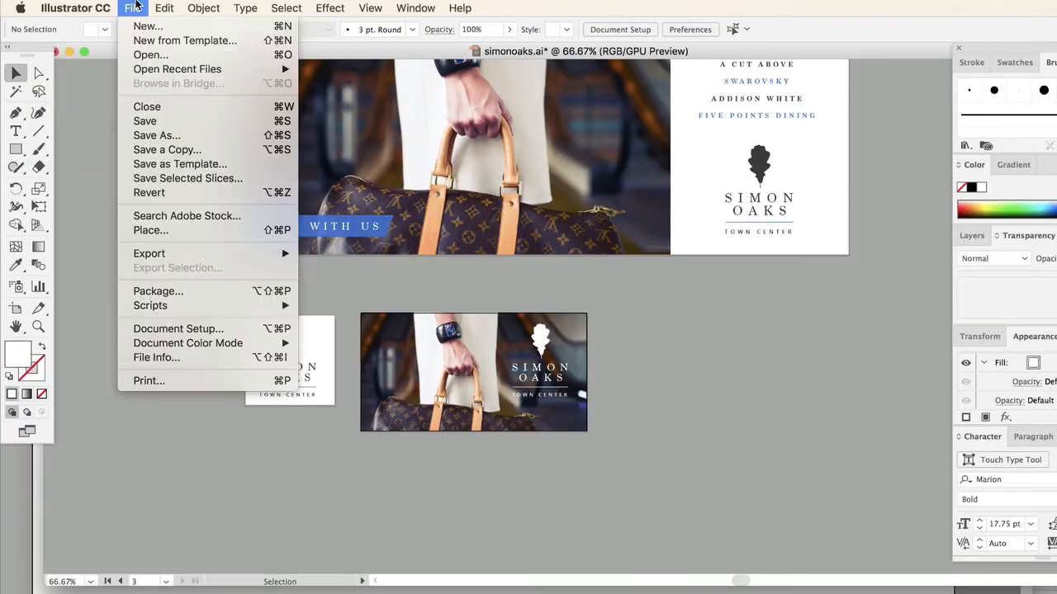
click(167, 328)
click(373, 264)
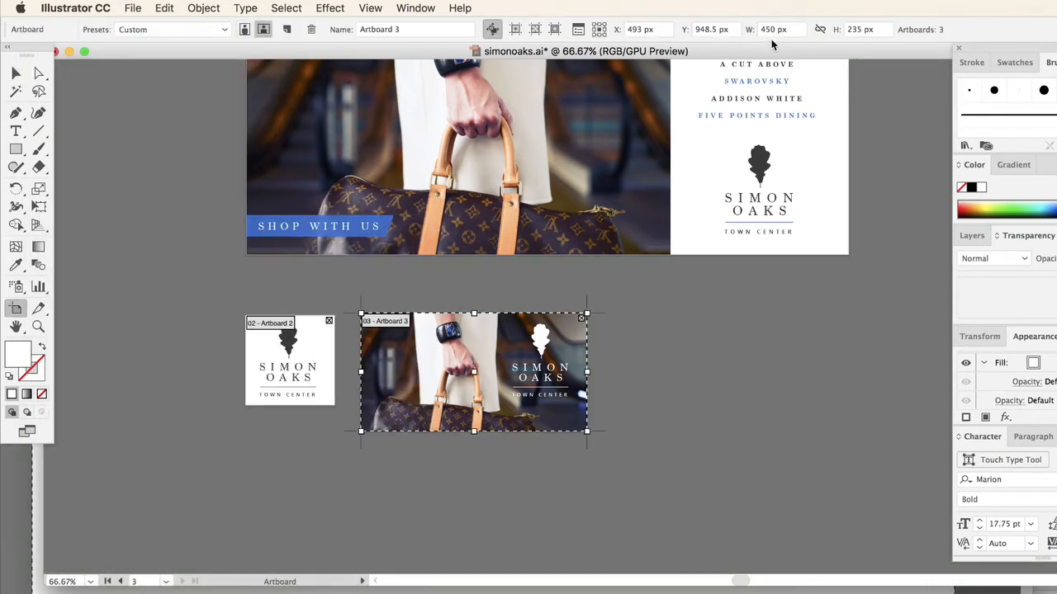
click(784, 31)
text(80)
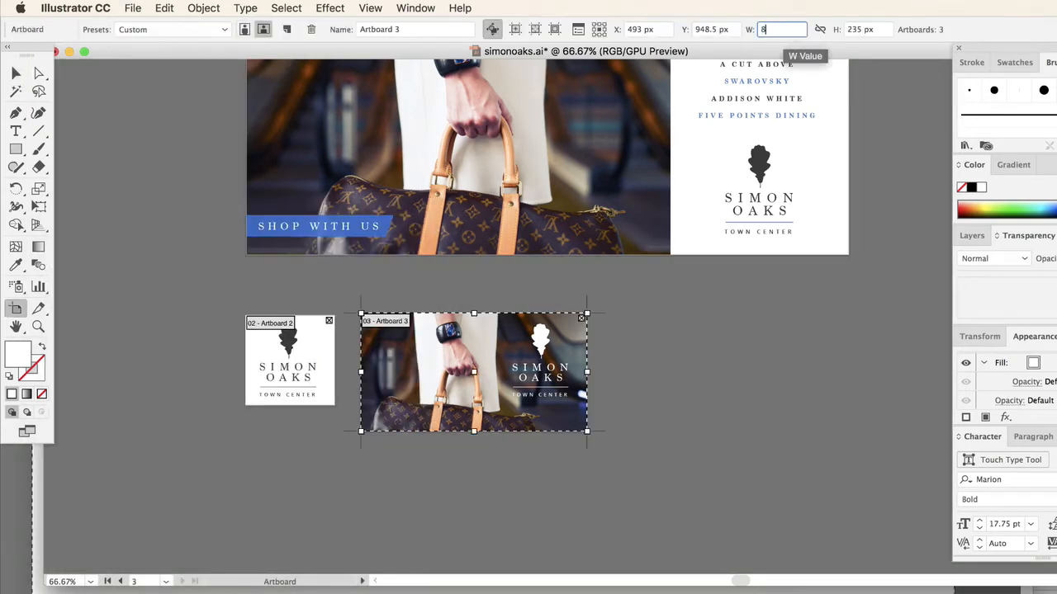
key(Tab)
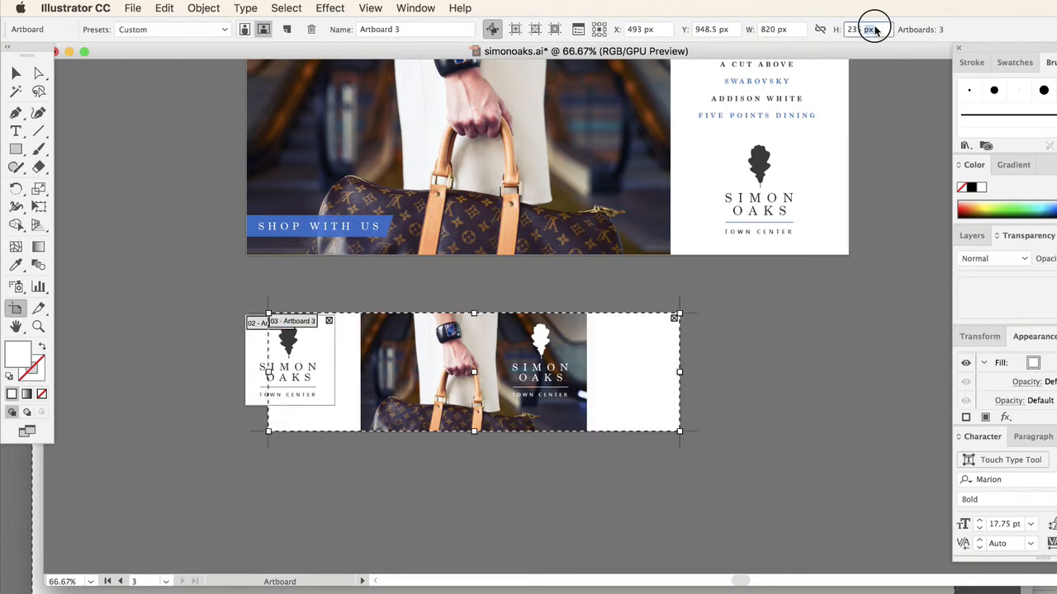
text(312)
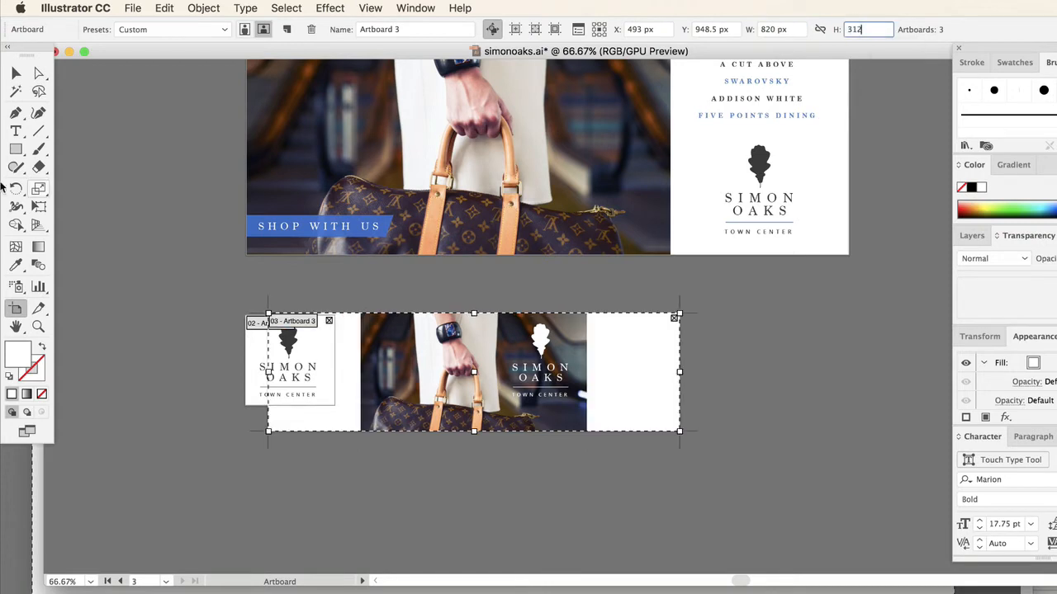
click(17, 73)
click(748, 381)
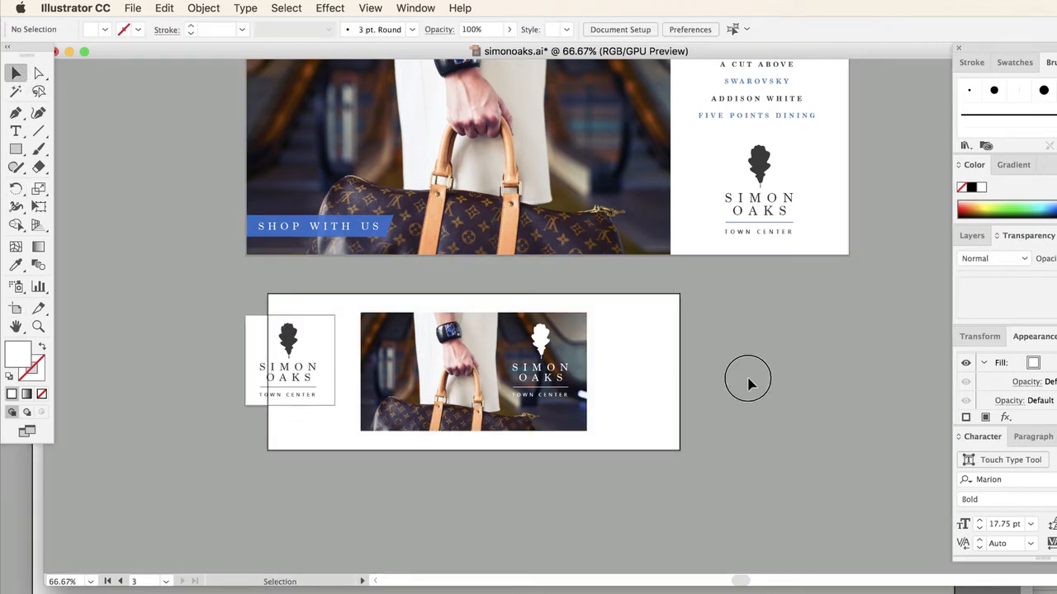
key(super+z)
key(super+z)
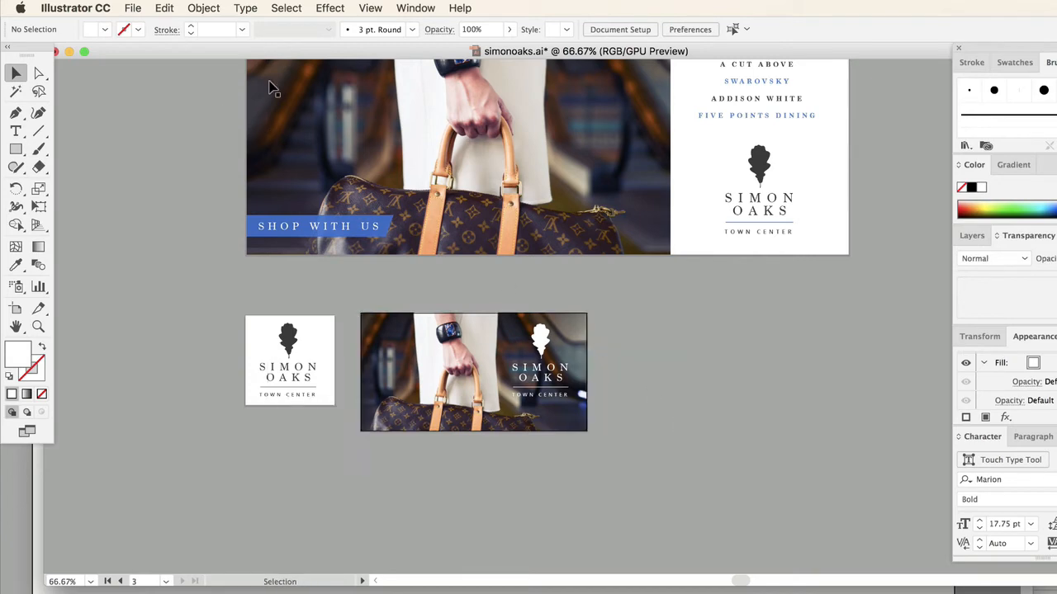
Add a fourth artboard beside the shared link thumbnail through the document's artboard editing mode
click(132, 8)
click(169, 330)
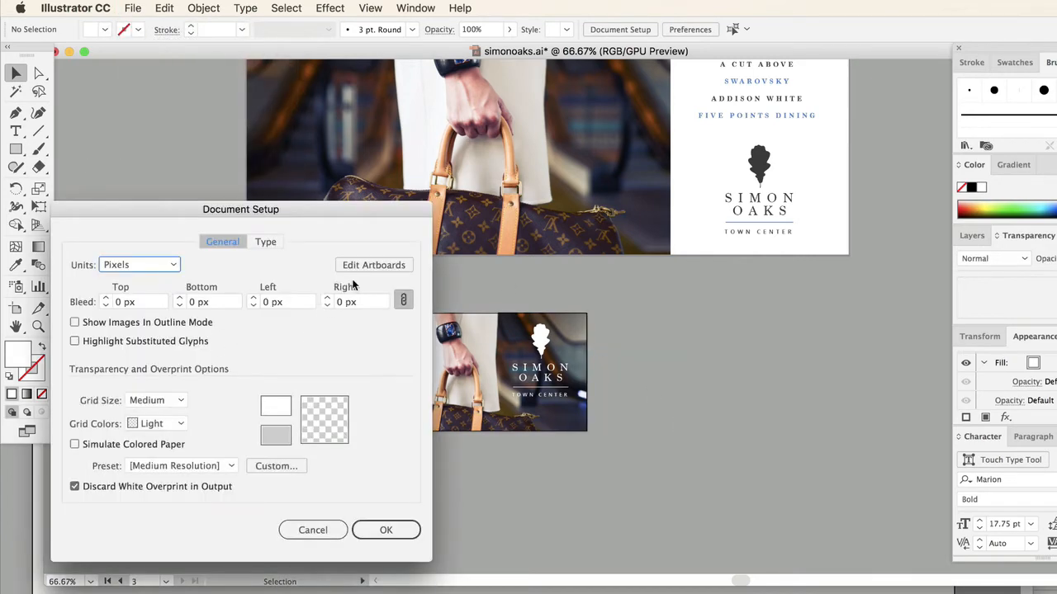
click(367, 264)
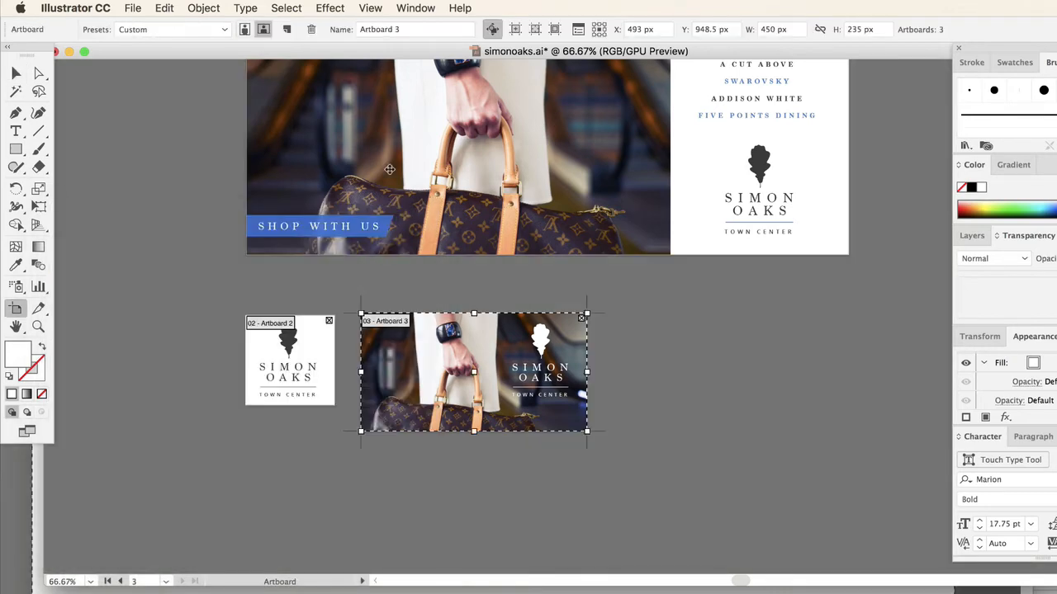
click(288, 30)
click(619, 312)
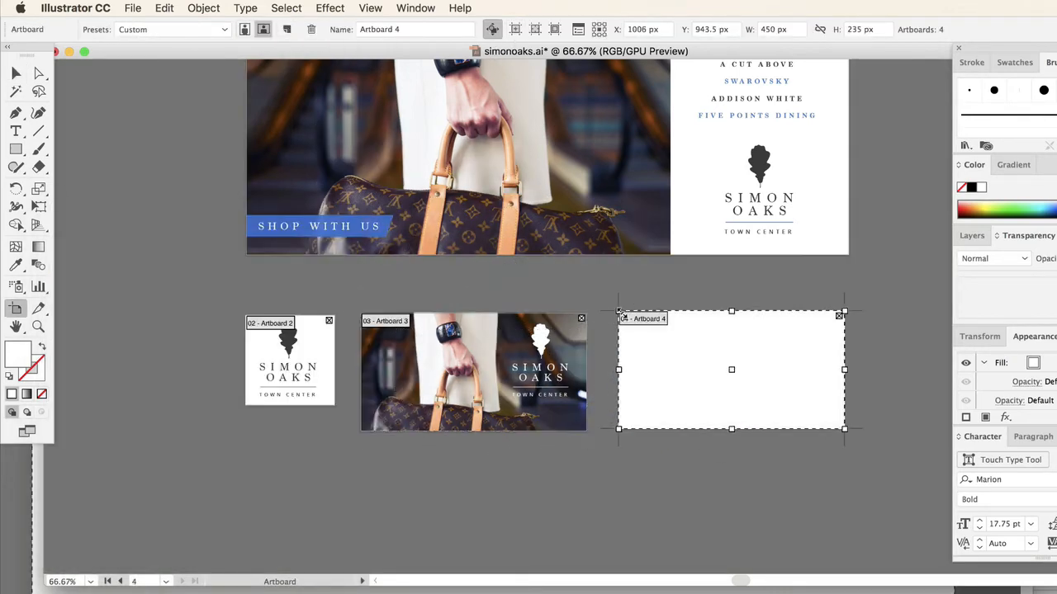
Check the desktop cover photo dimensions in the sizing guide and set the new artboard to 820 x 312 px
click(446, 592)
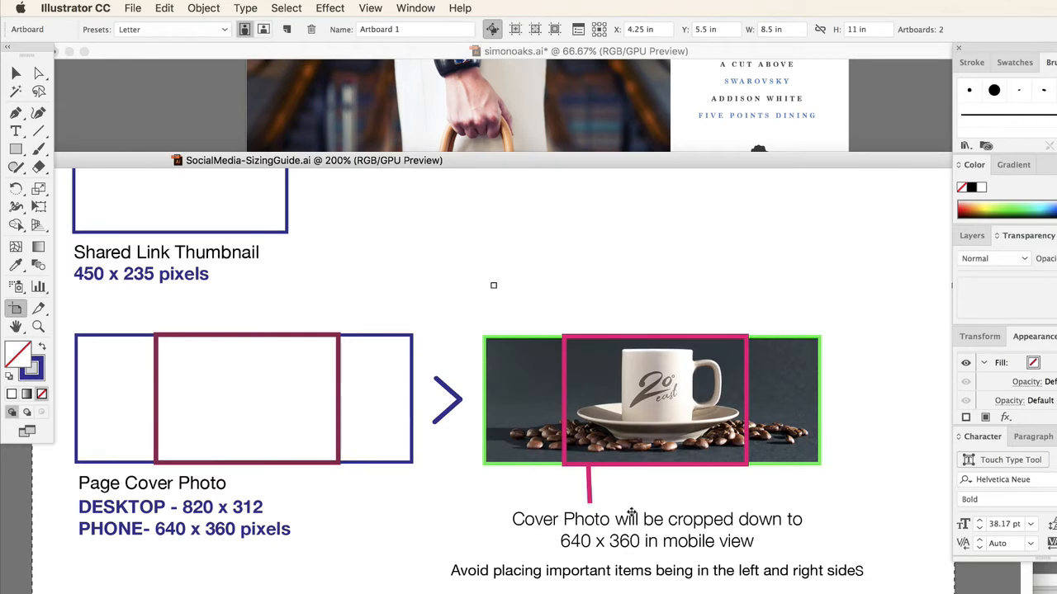
click(577, 142)
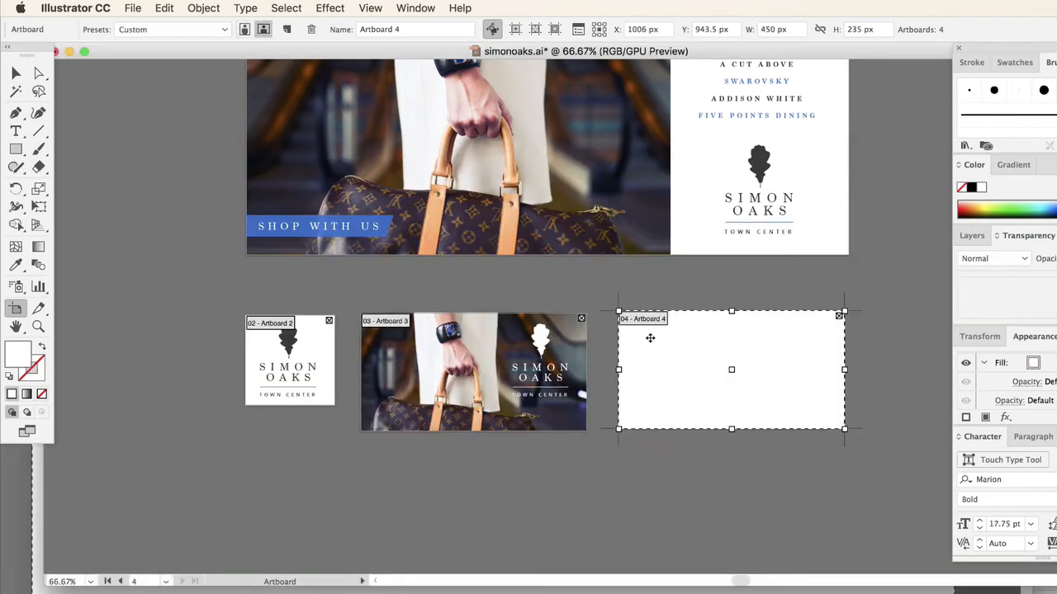
click(780, 30)
text(8)
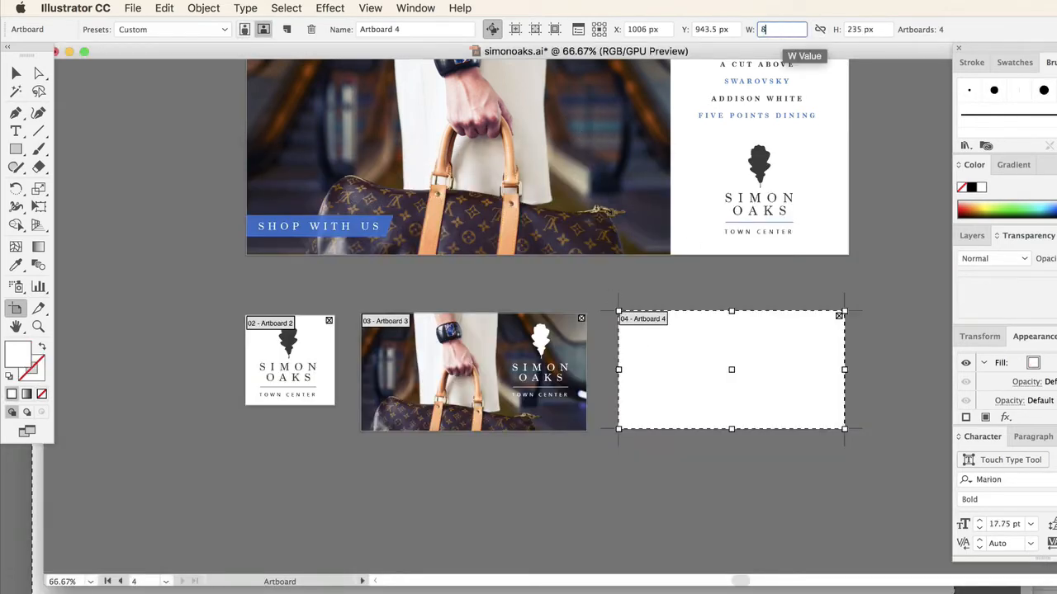
text(20)
key(Return)
click(864, 29)
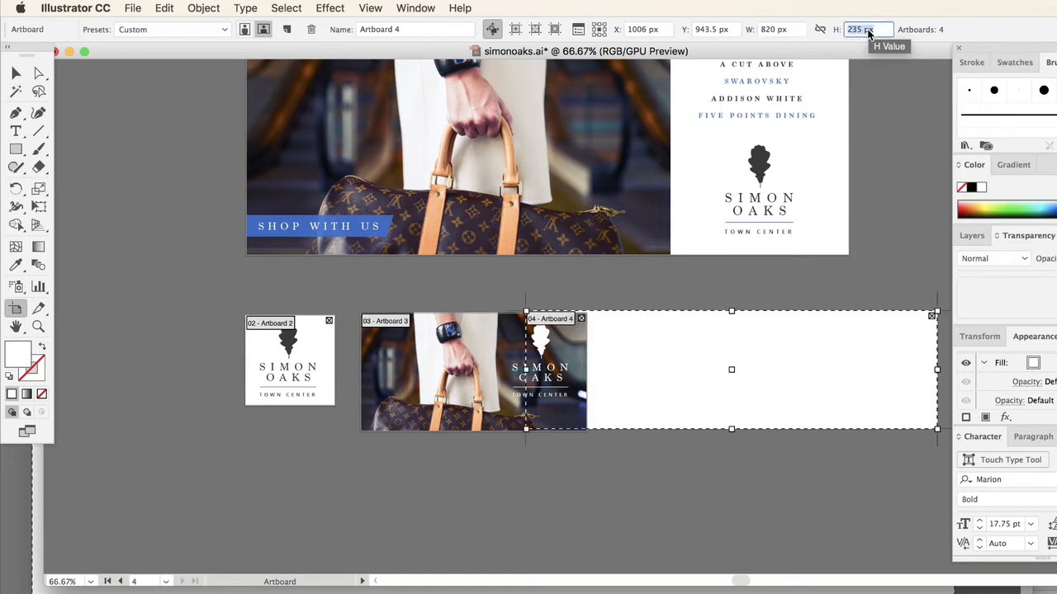
text(312)
click(16, 72)
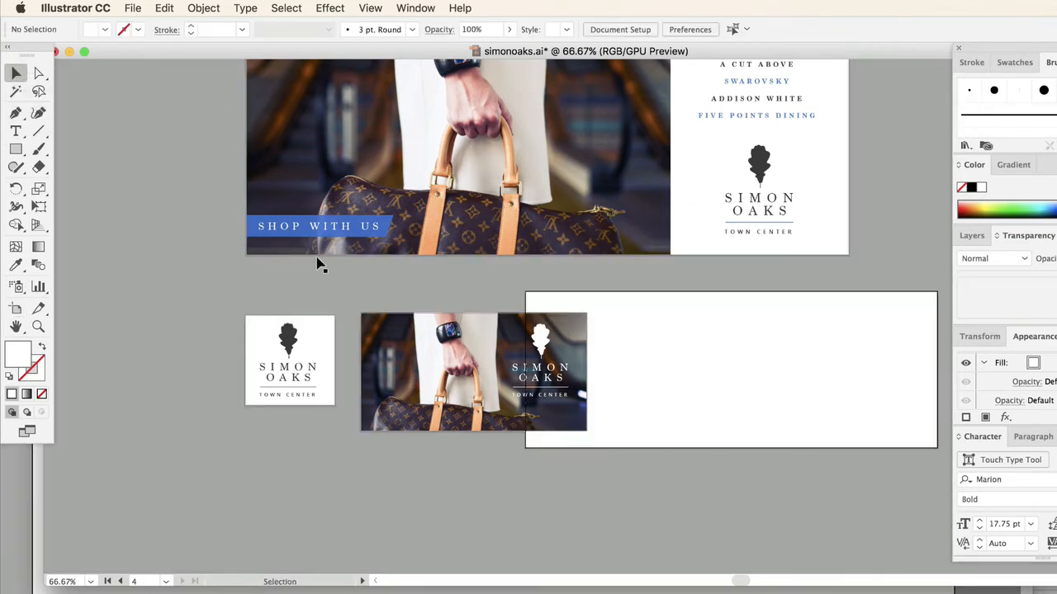
click(130, 7)
click(190, 329)
click(357, 272)
scroll(506, 360, down, 3)
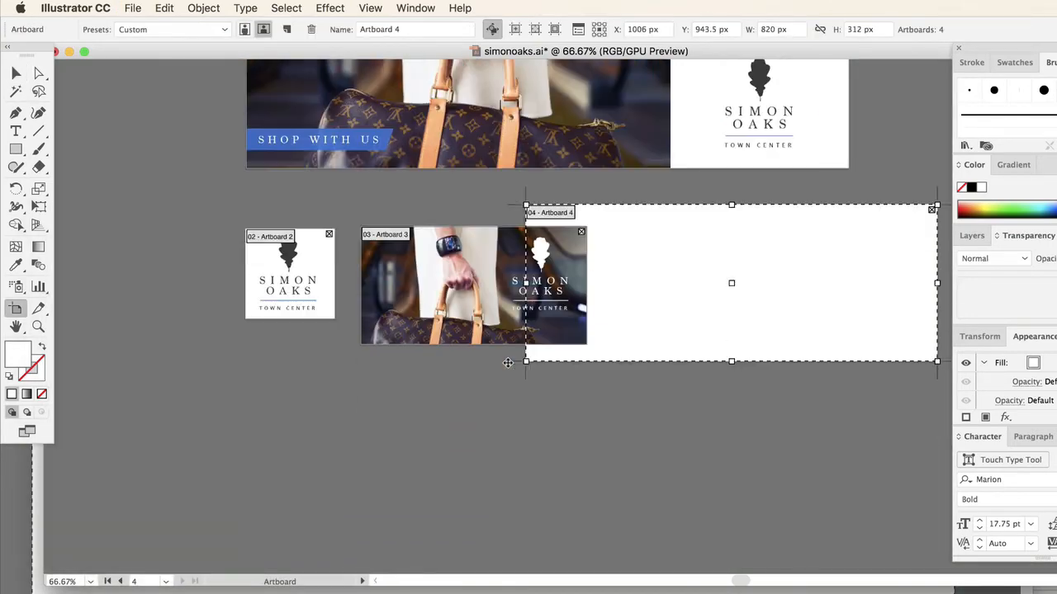
drag(676, 257, 537, 427)
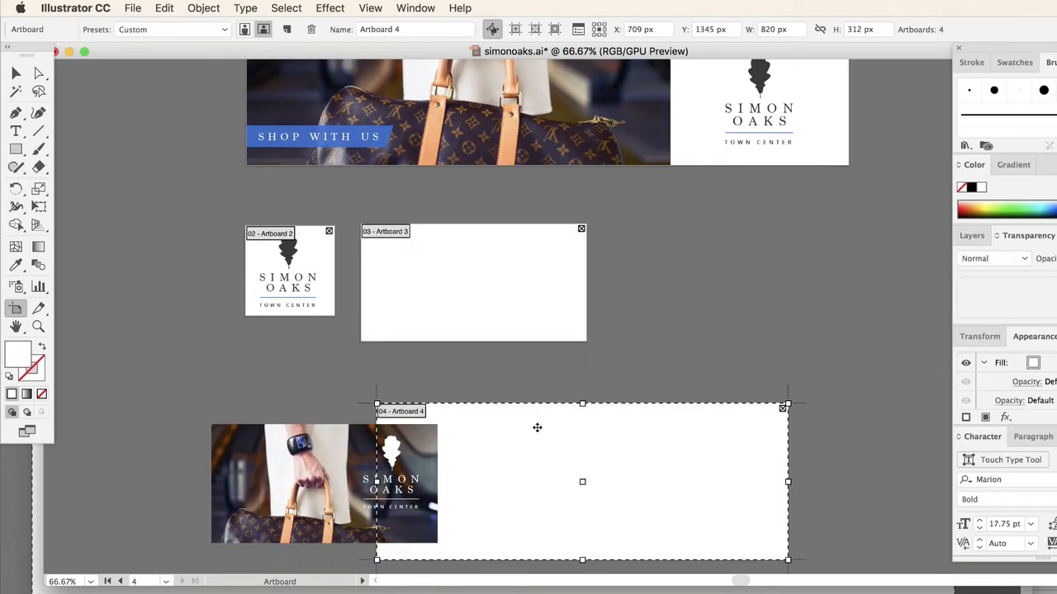
key(super+z)
click(907, 155)
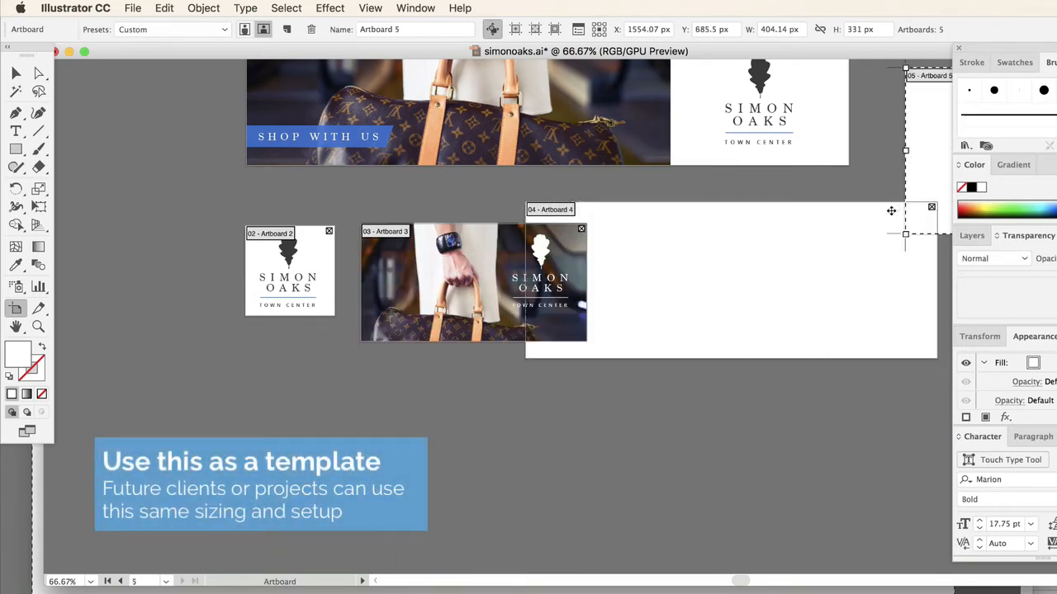
key(super+z)
drag(873, 230, 868, 285)
key(super+z)
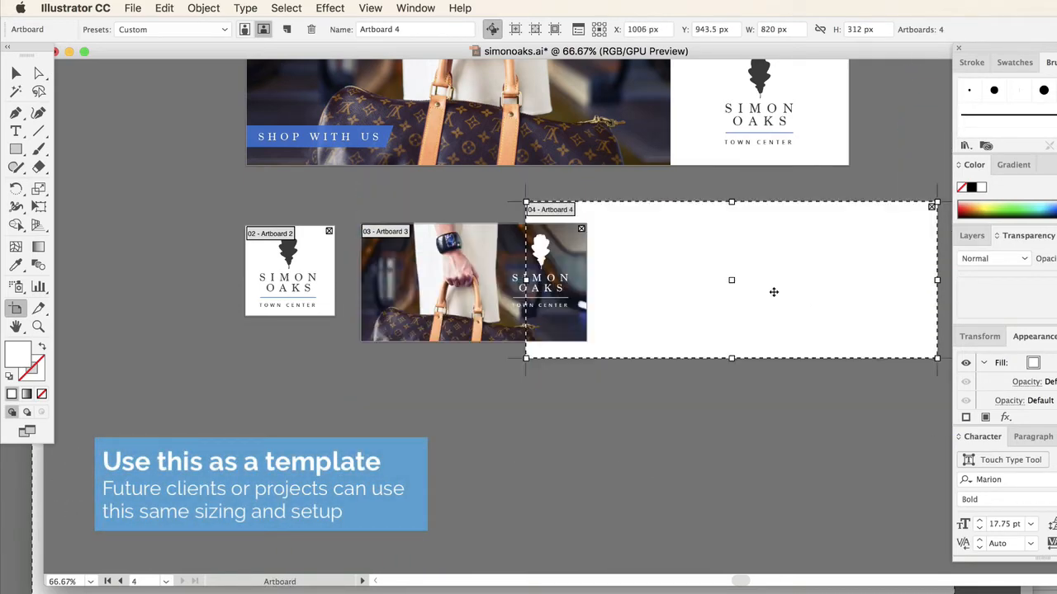
click(15, 75)
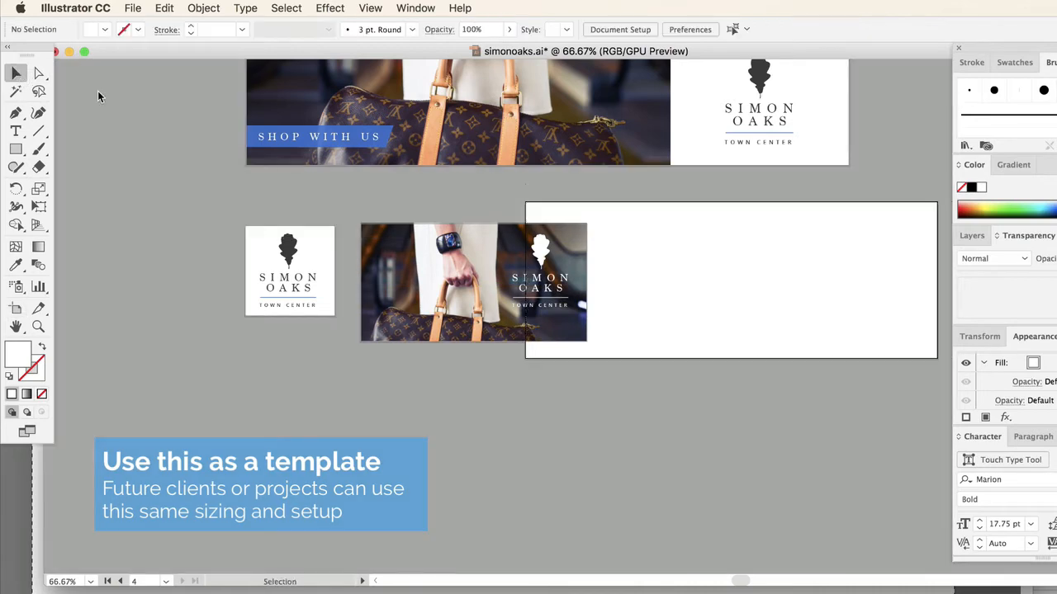
Enter the artboard editing mode through the document setup
click(132, 7)
click(144, 330)
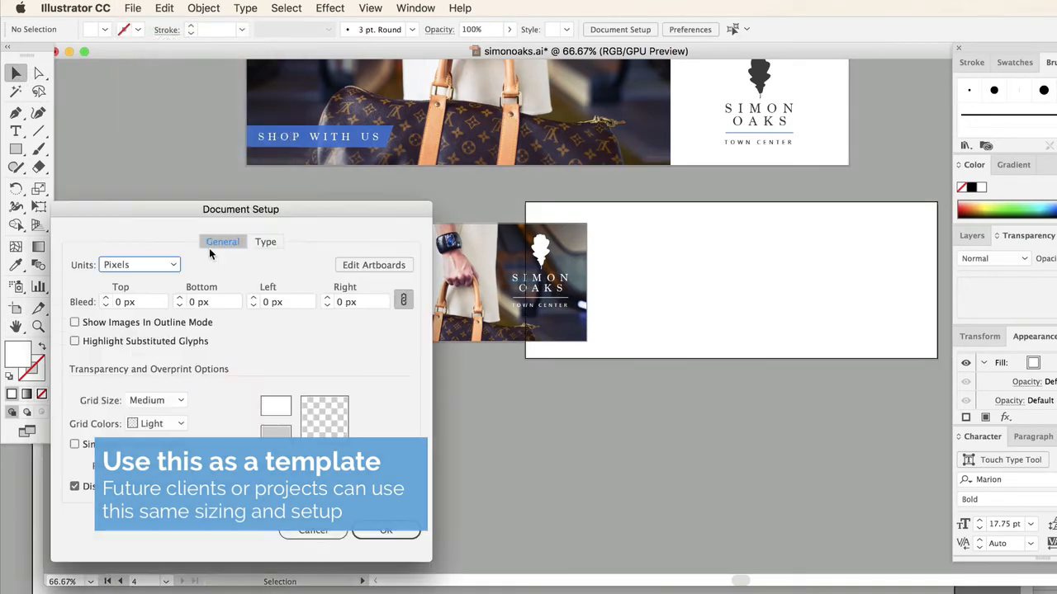
click(371, 265)
drag(543, 216, 545, 279)
key(super+z)
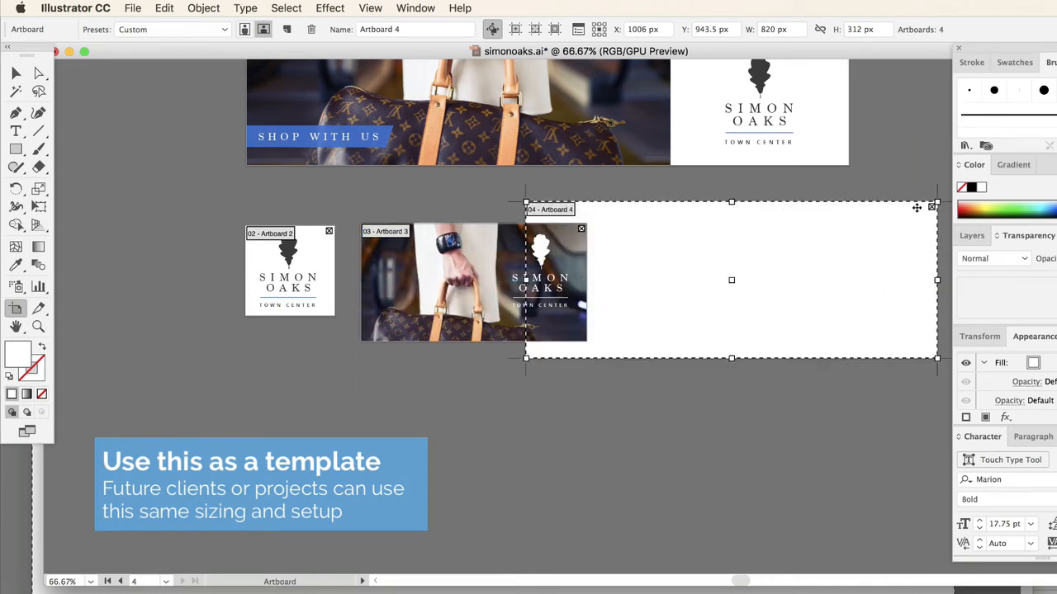
drag(913, 203, 880, 238)
key(super+z)
drag(847, 358, 802, 360)
drag(896, 203, 825, 218)
key(super+z)
Move the link thumbnail artboard with its artwork below the profile image, and shift the cover artboard into the free space beside them
drag(411, 272, 295, 392)
drag(633, 245, 593, 237)
click(15, 73)
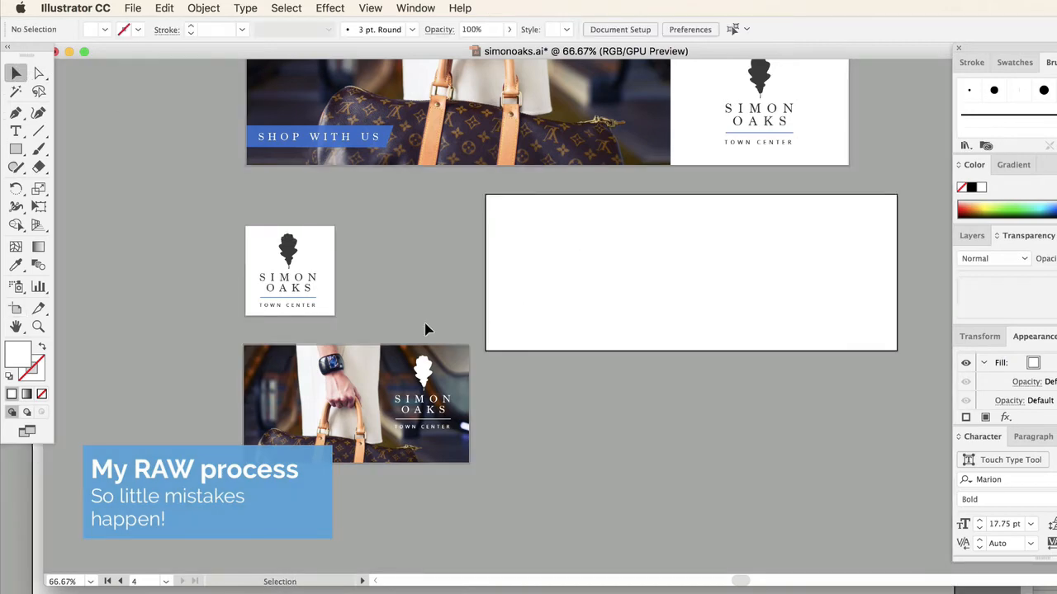
scroll(649, 493, up, 5)
scroll(648, 493, up, 1)
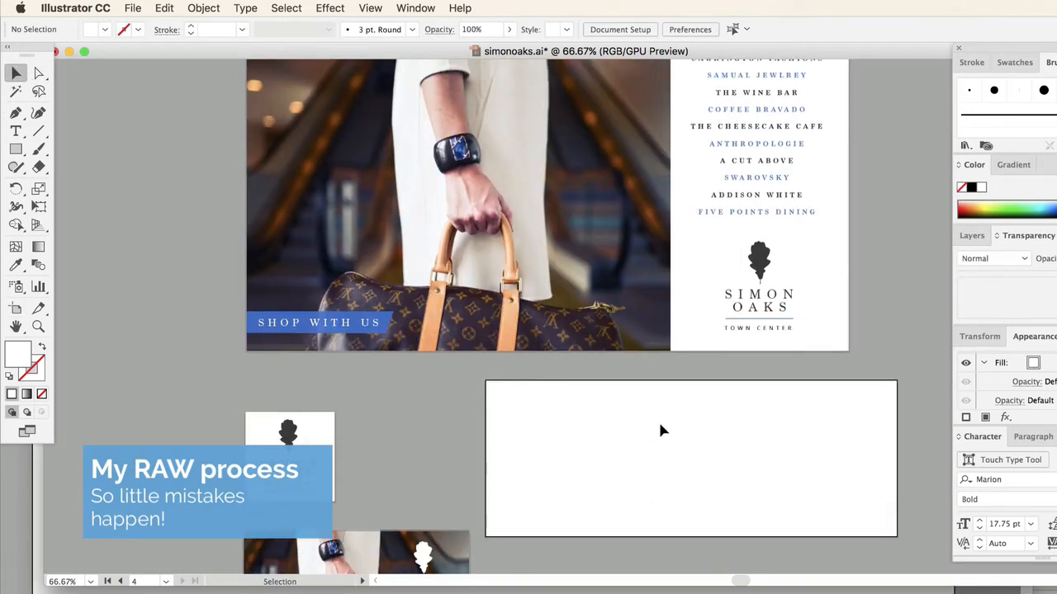
click(792, 329)
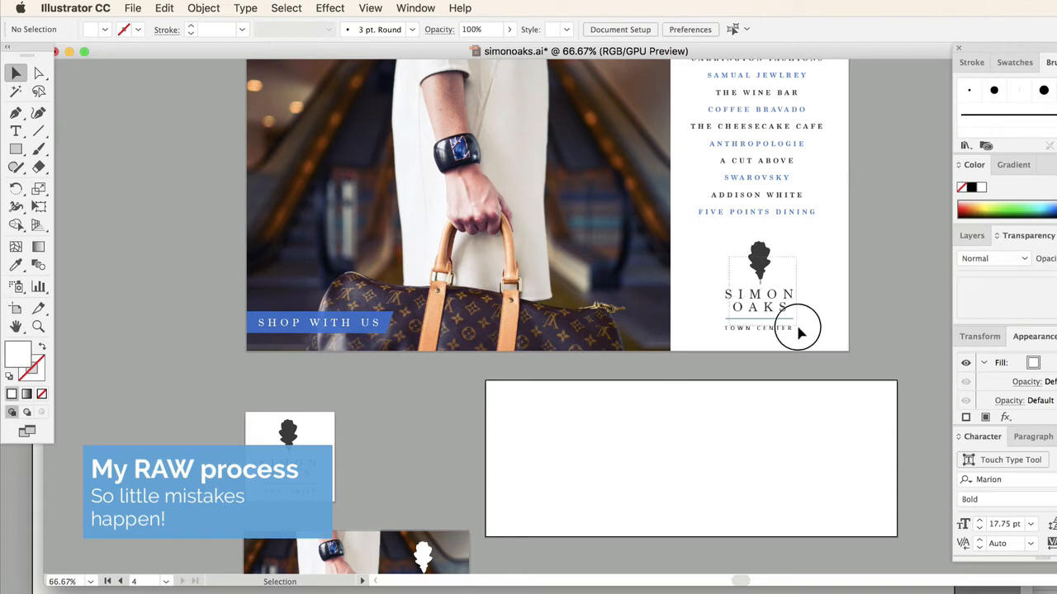
shift+click(773, 212)
key(super+c)
key(super+v)
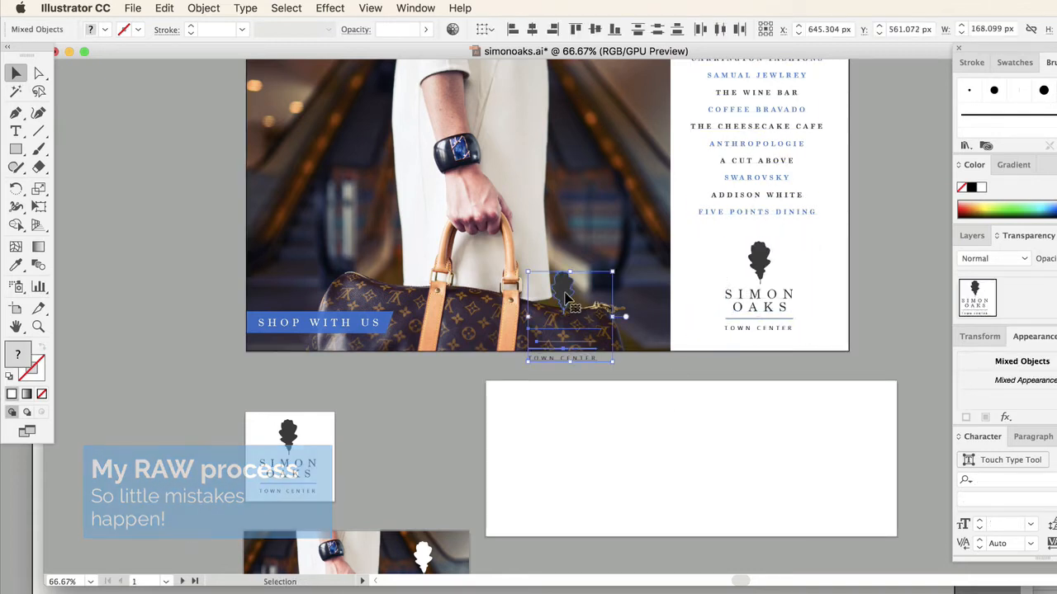
drag(566, 299, 707, 459)
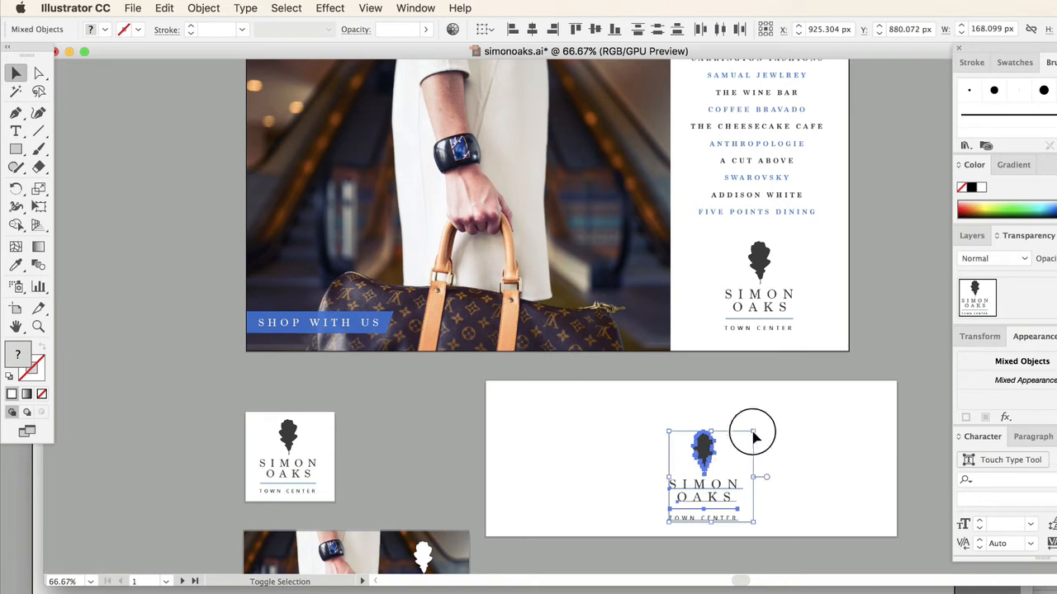
drag(752, 432, 696, 443)
scroll(698, 447, down, 1)
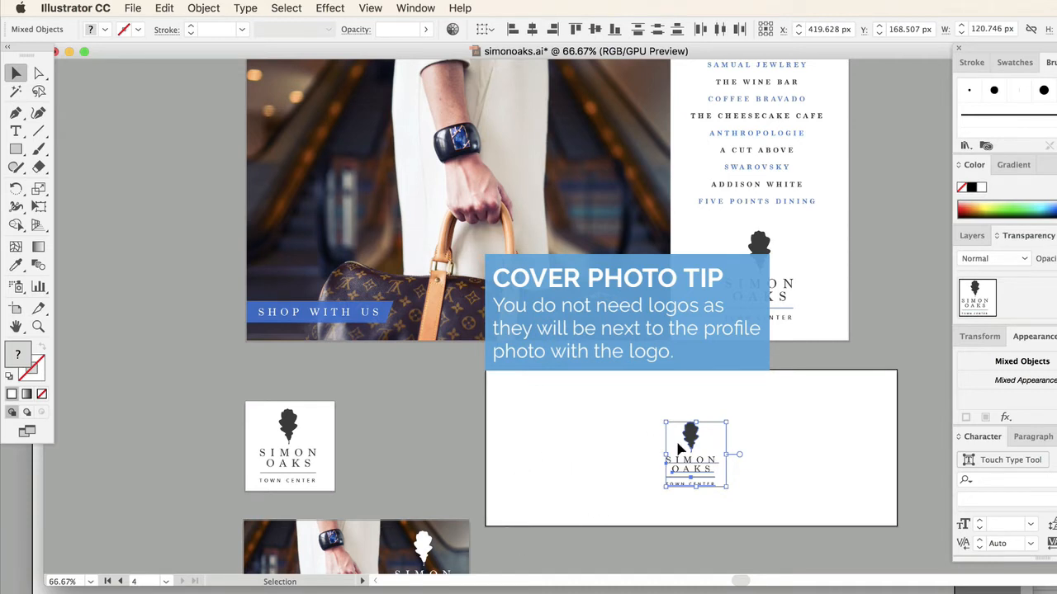
key(Delete)
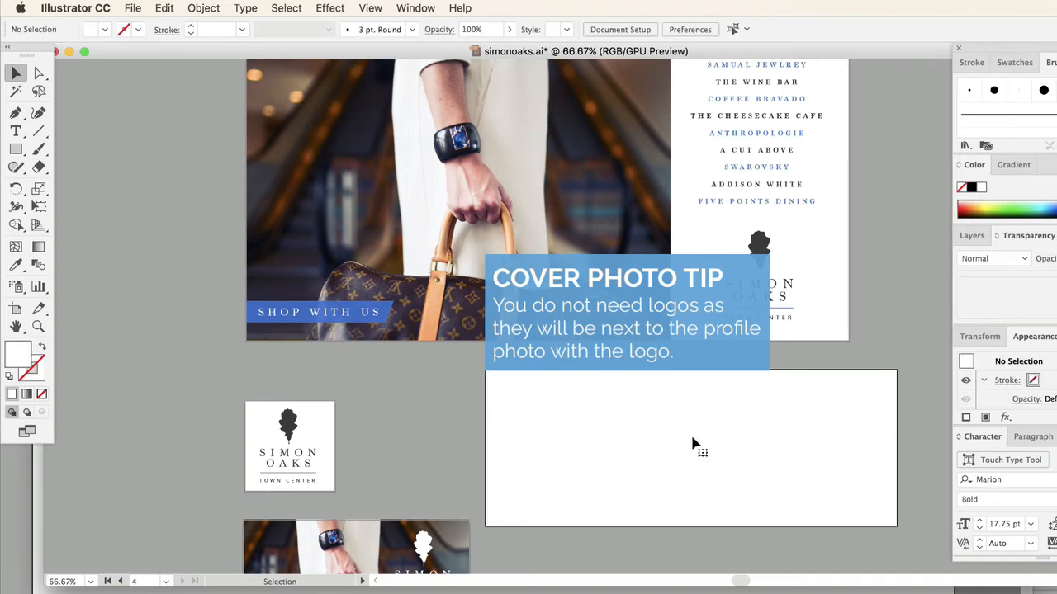
Duplicate the handbag photo from the link thumbnail onto the cover artboard and enlarge it to the artboard's full height
click(528, 202)
scroll(471, 485, down, 1)
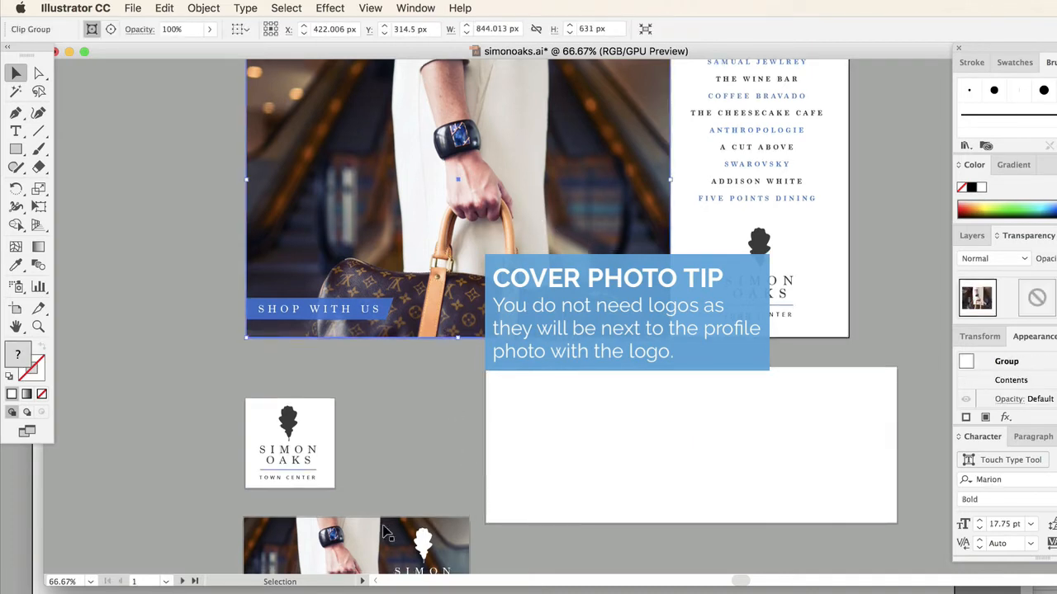
click(349, 536)
drag(348, 540, 622, 501)
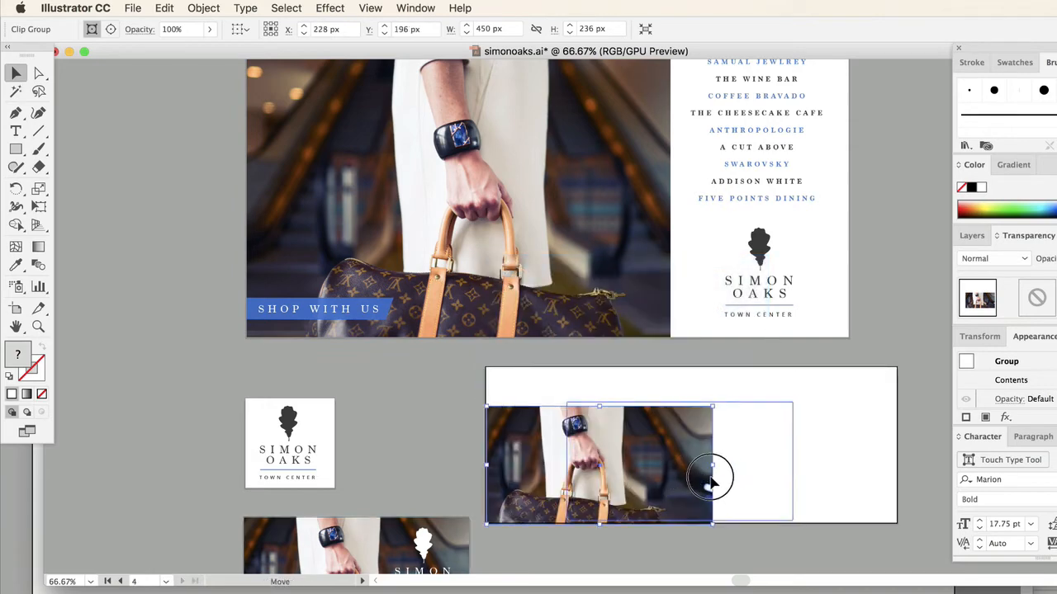
drag(711, 480, 712, 480)
drag(793, 406, 864, 351)
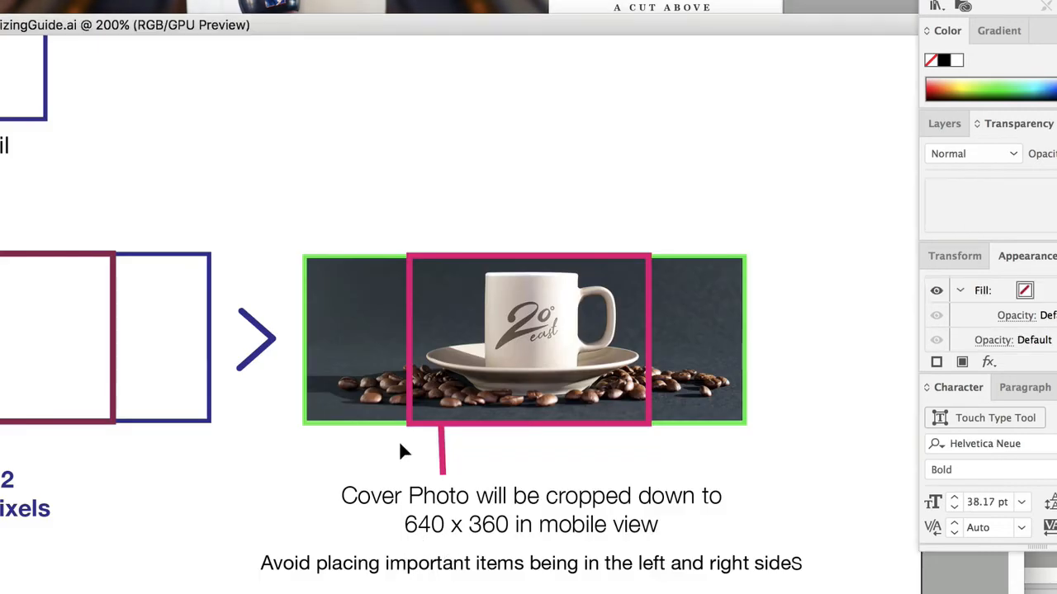
Copy the green desktop and pink mobile crop frames from the sizing guide and fit them over the cover artboard
click(410, 359)
shift+click(306, 304)
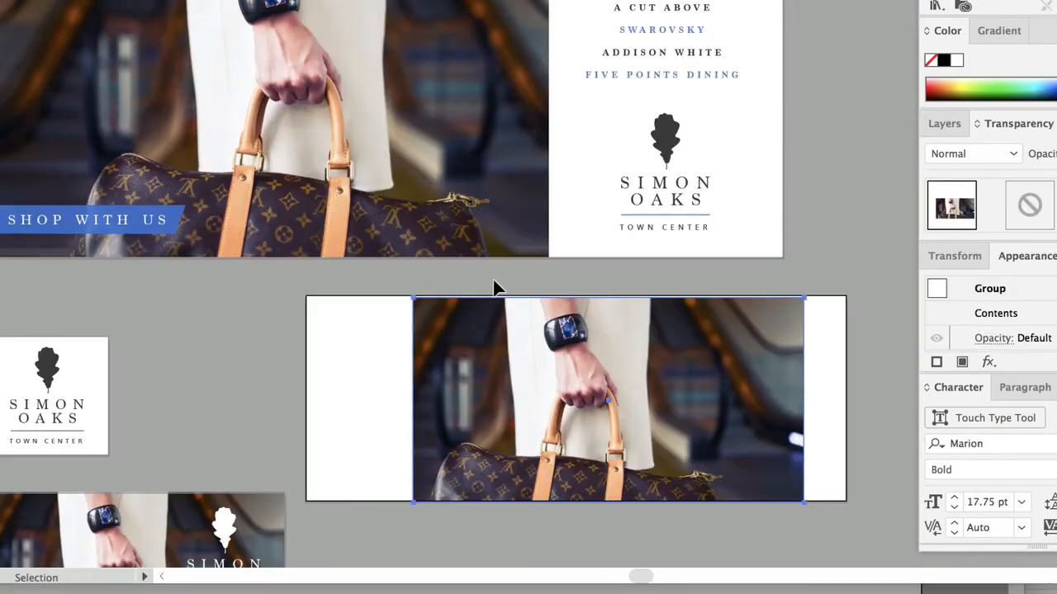
drag(495, 288, 786, 307)
drag(843, 502, 846, 504)
click(870, 183)
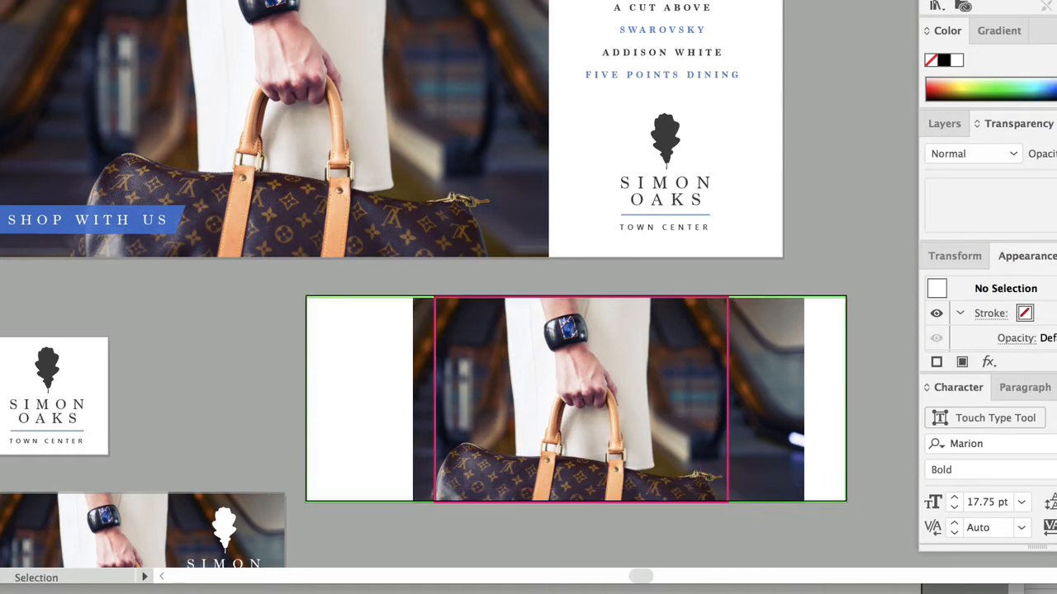
Release the clipping mask of the handbag photo on the cover artboard
click(755, 399)
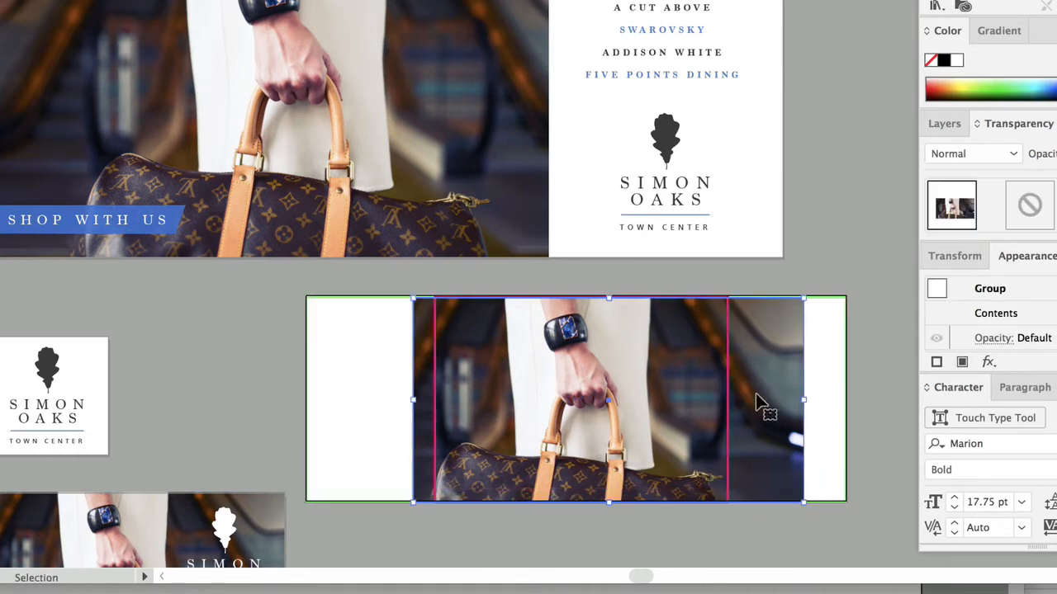
right_click(784, 327)
click(809, 495)
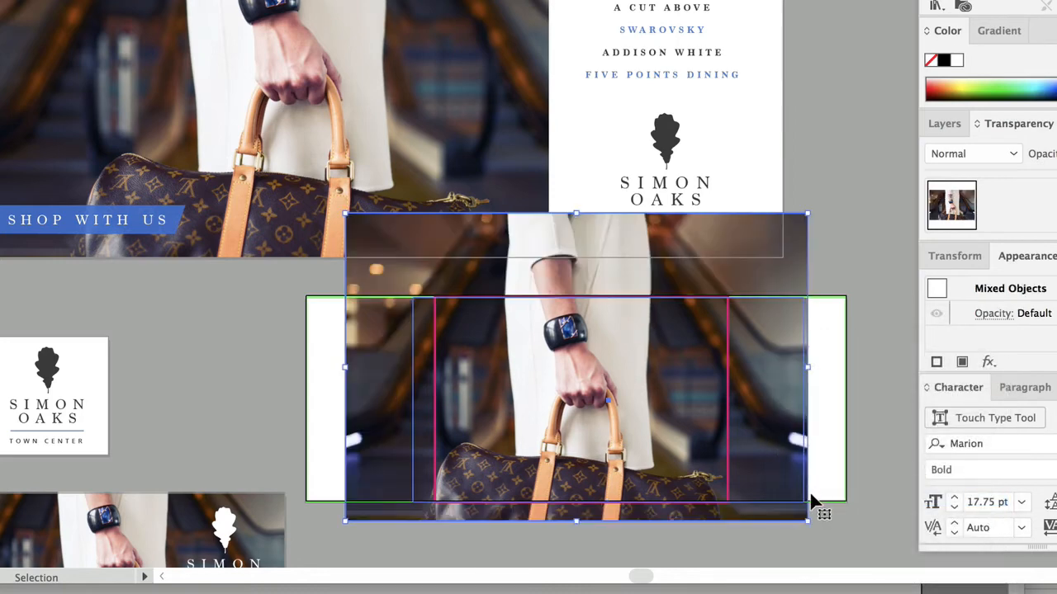
click(850, 235)
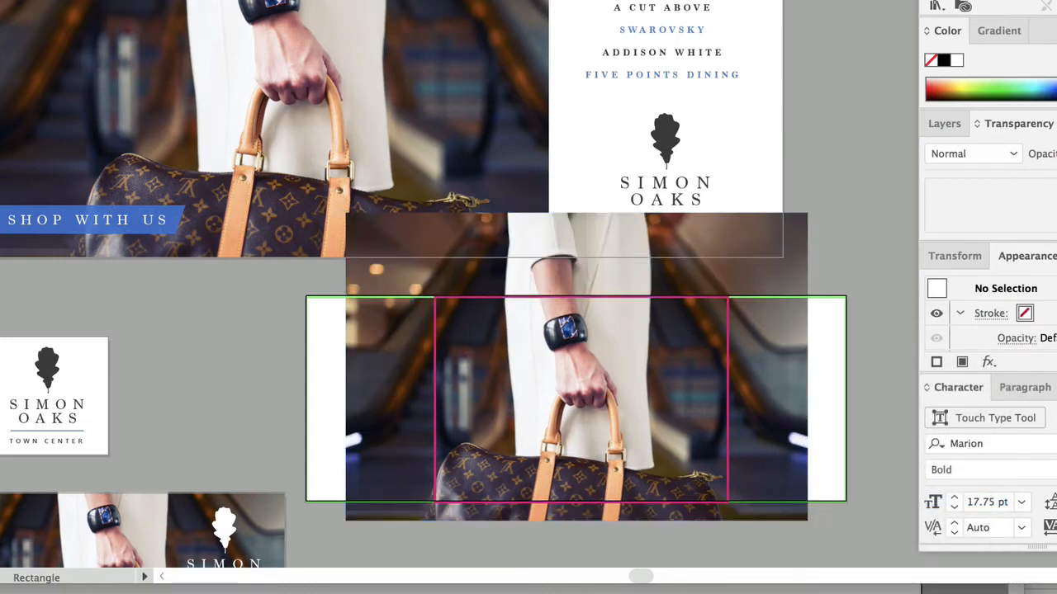
Enlarge the uncropped photo to span the cover artboard's width and position it so the bracelet and handbag sit within the frames
scroll(493, 393, down, 5)
click(751, 288)
drag(814, 316, 845, 357)
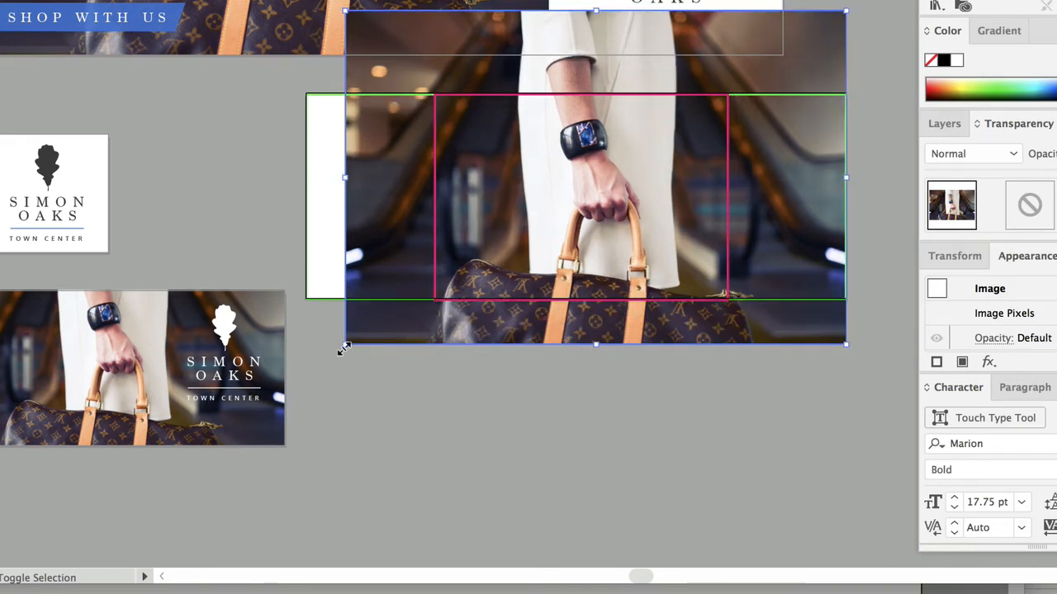
drag(343, 348, 306, 372)
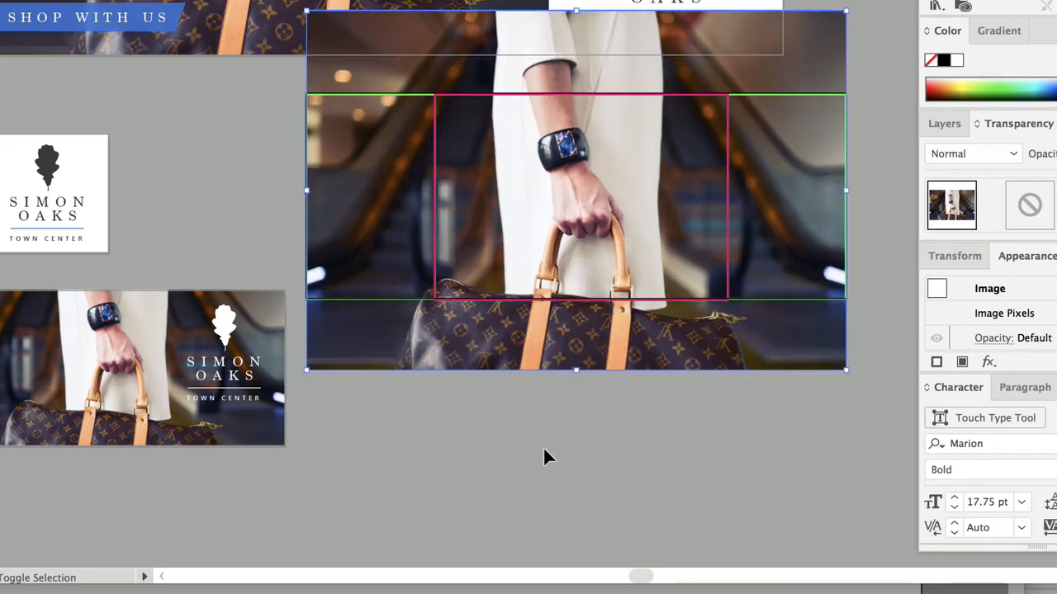
click(553, 452)
scroll(564, 449, up, 1)
click(567, 231)
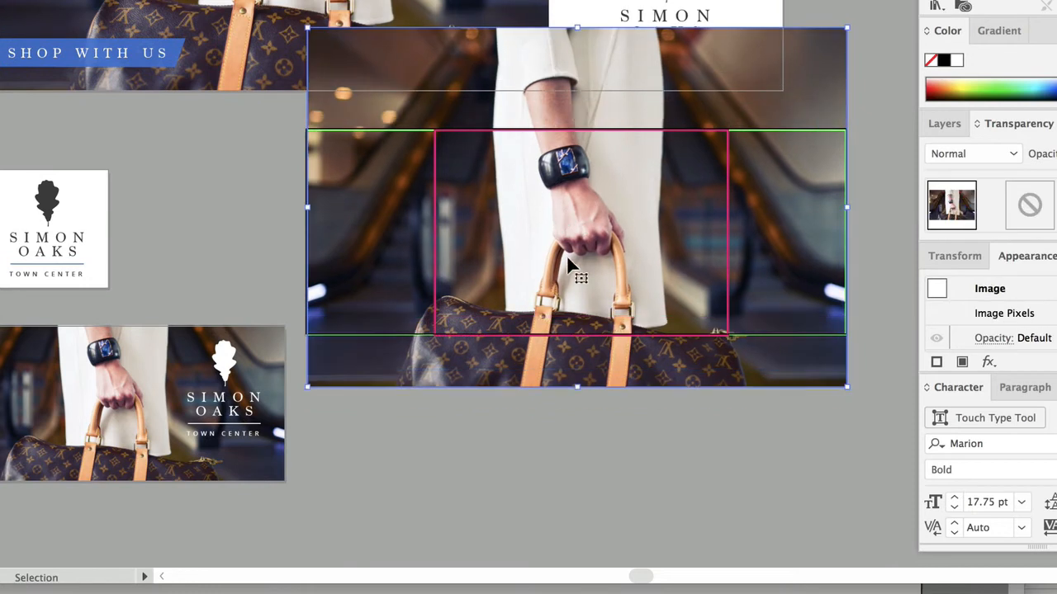
drag(567, 261, 567, 246)
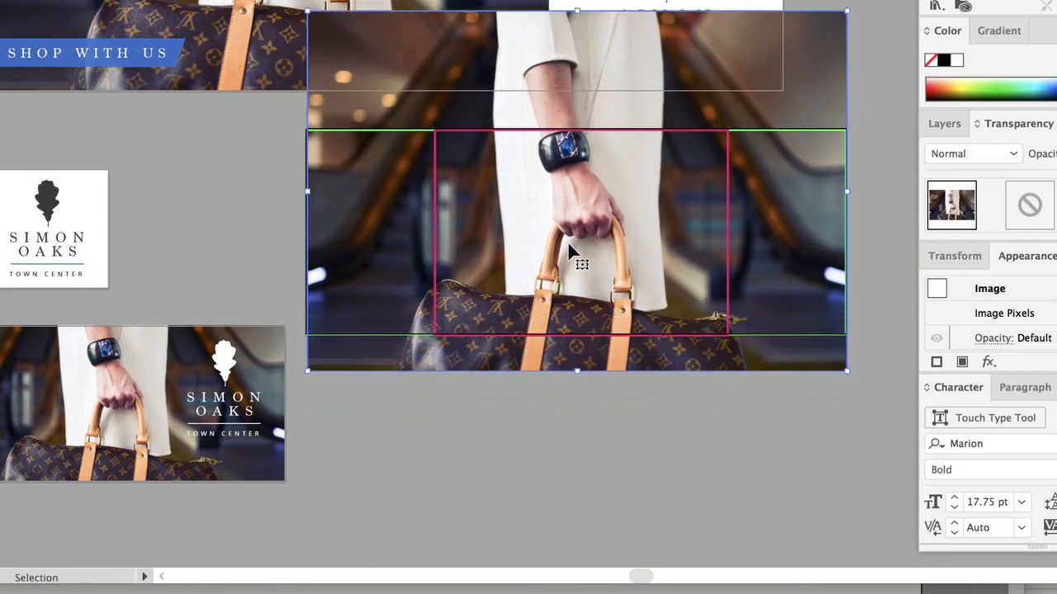
Duplicate the green desktop frame, swap its stroke to a solid fill and align the copy over the cover artboard
click(362, 129)
key(a)
key(v)
drag(307, 248, 25, 245)
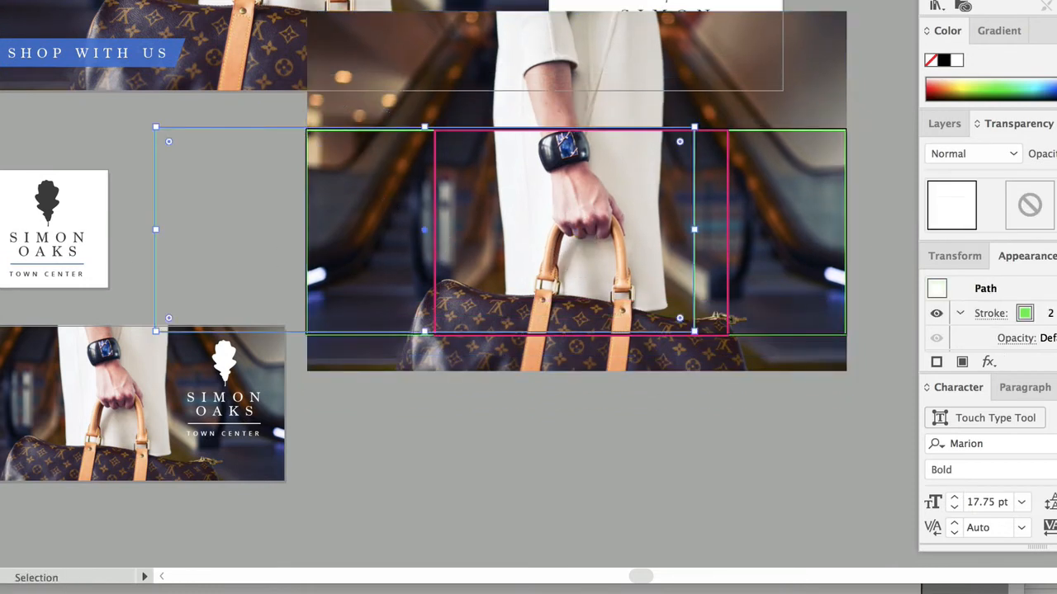
key(shift+x)
mouse_move(263, 227)
mouse_down()
mouse_move(407, 225)
mouse_move(410, 237)
mouse_up()
Clip the handbag photo to the solid green rectangle and send the clipped photo behind the crop frames
shift+click(823, 57)
right_click(814, 91)
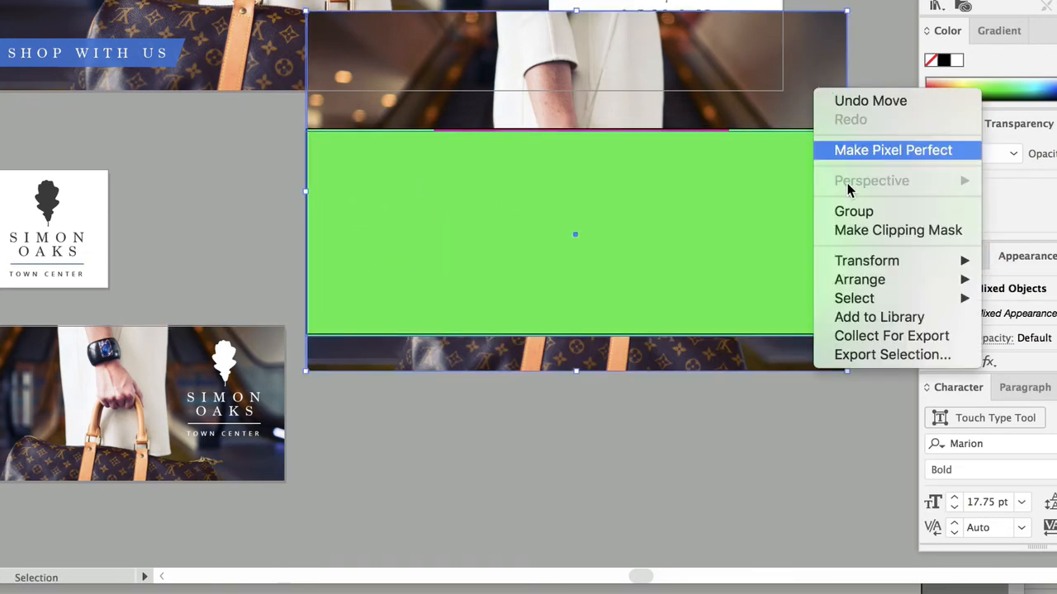
click(856, 233)
right_click(749, 167)
mouse_move(875, 382)
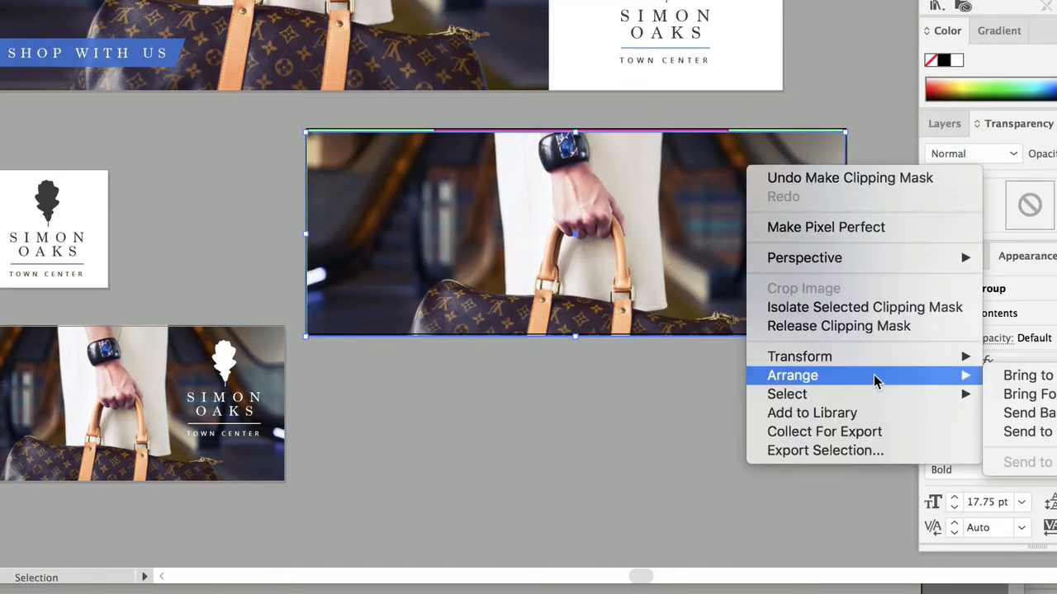
click(1020, 432)
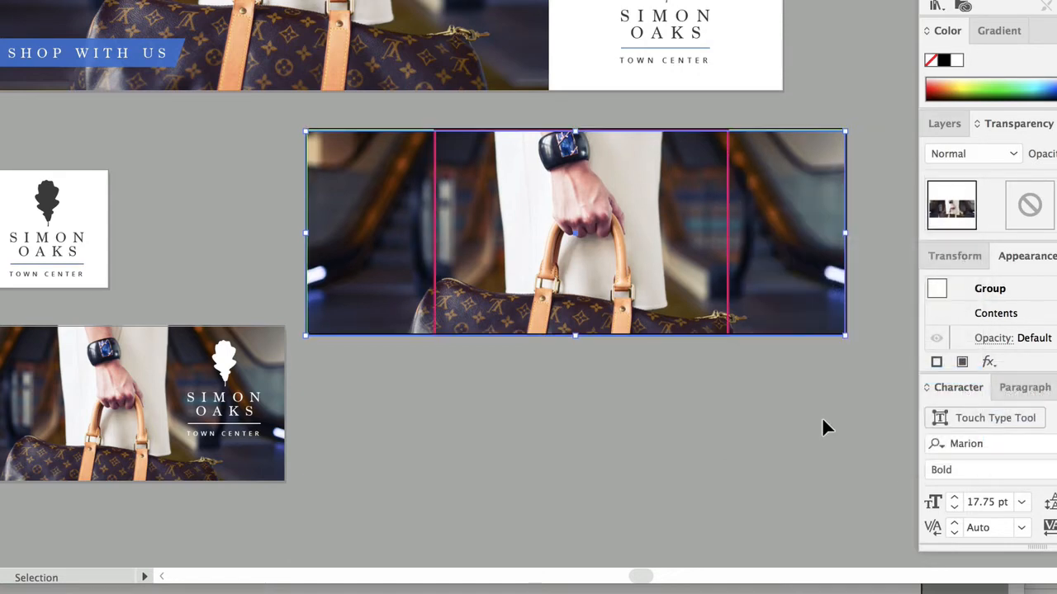
click(665, 416)
Paste the store-name list from the large banner onto the cover artboard and move it over the center of the handbag photo
scroll(648, 404, up, 3)
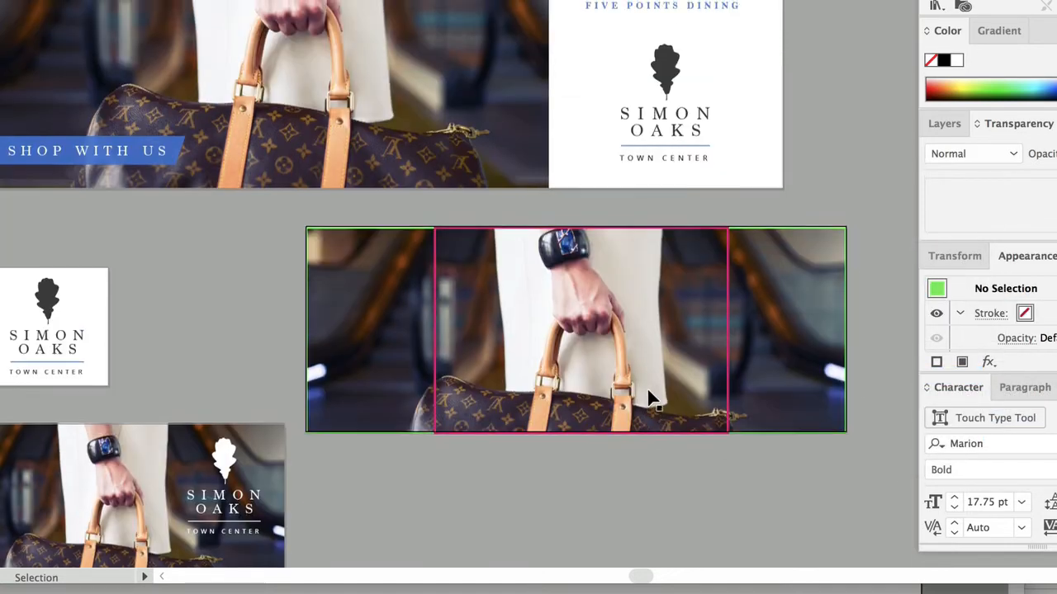
scroll(648, 400, up, 1)
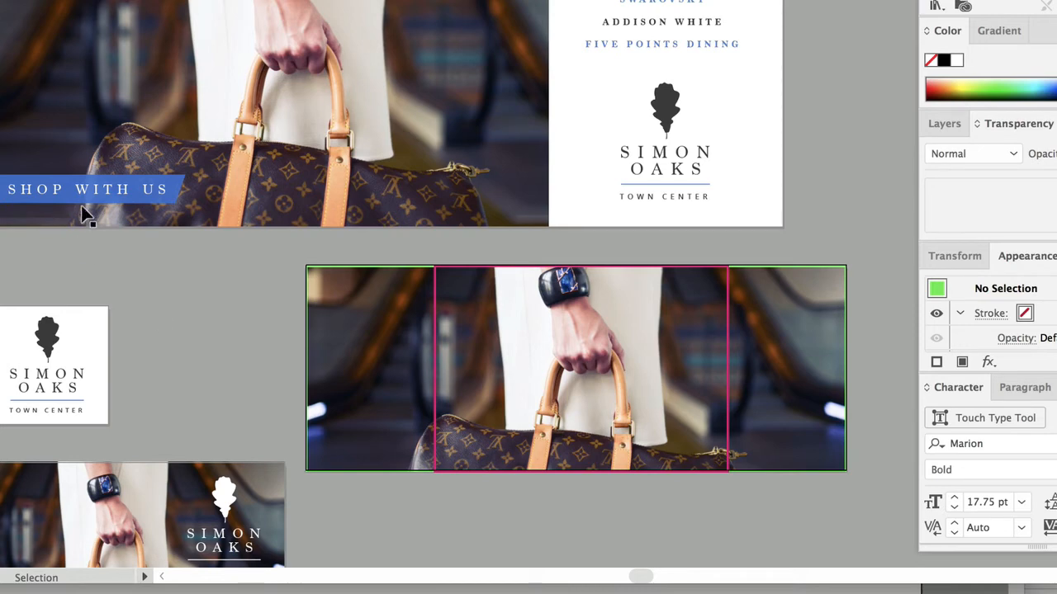
scroll(465, 408, down, 3)
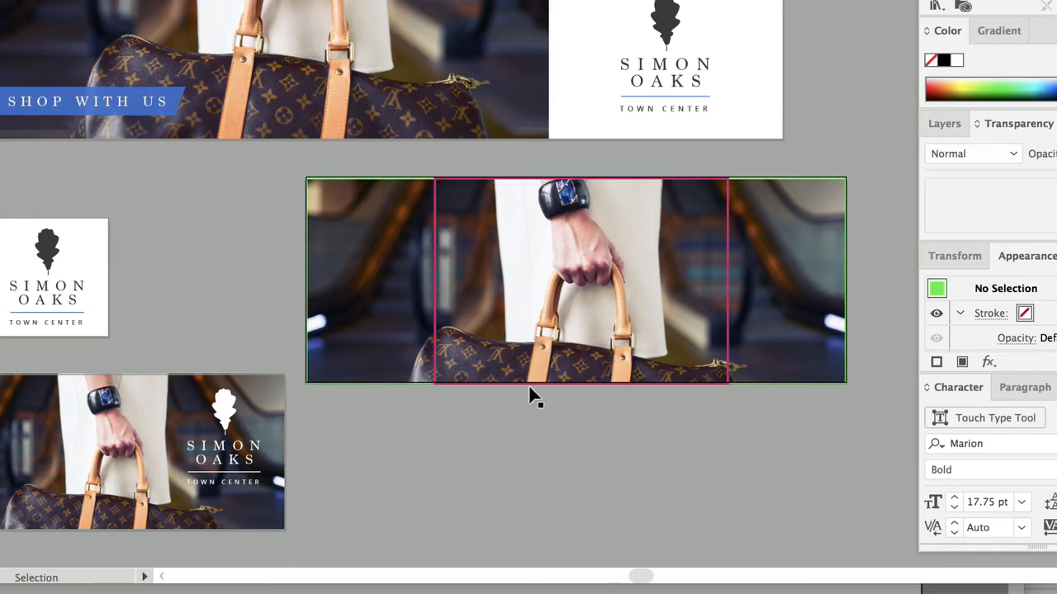
scroll(533, 396, up, 5)
click(642, 145)
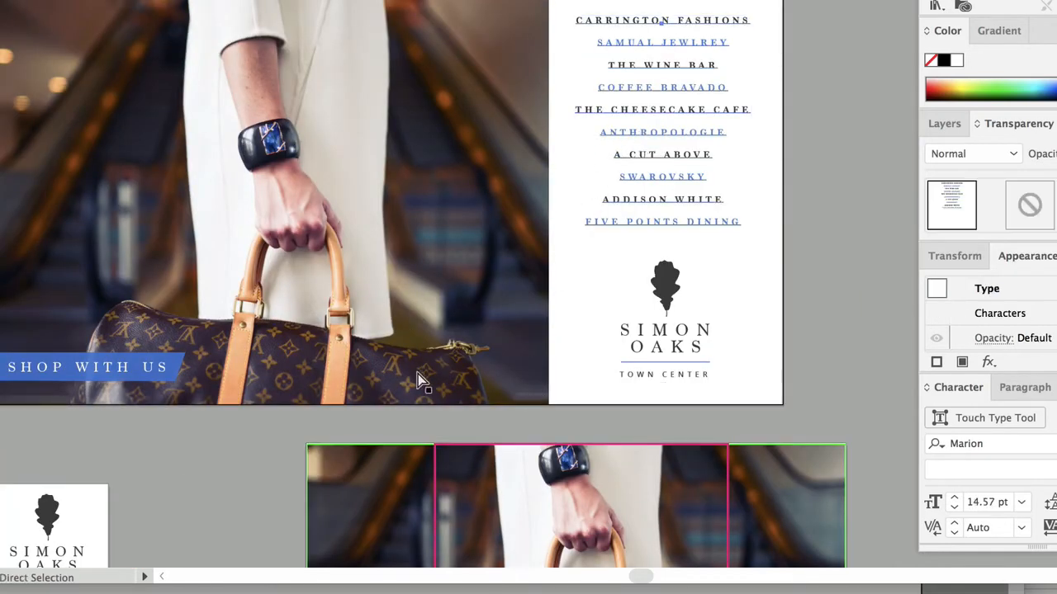
scroll(421, 381, down, 4)
scroll(421, 384, down, 2)
key(super+x)
key(super+v)
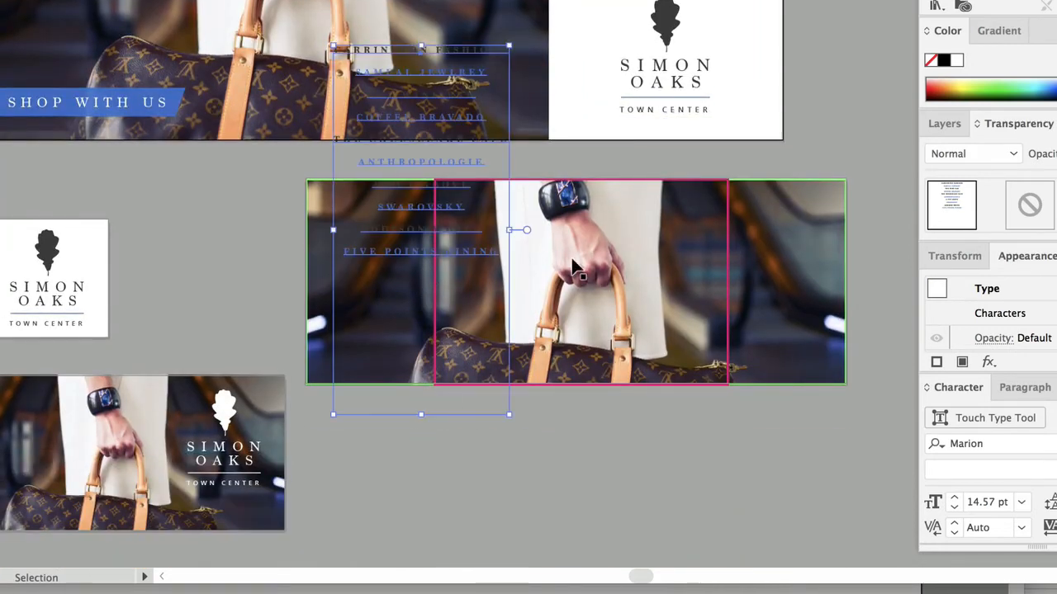
drag(453, 210, 654, 422)
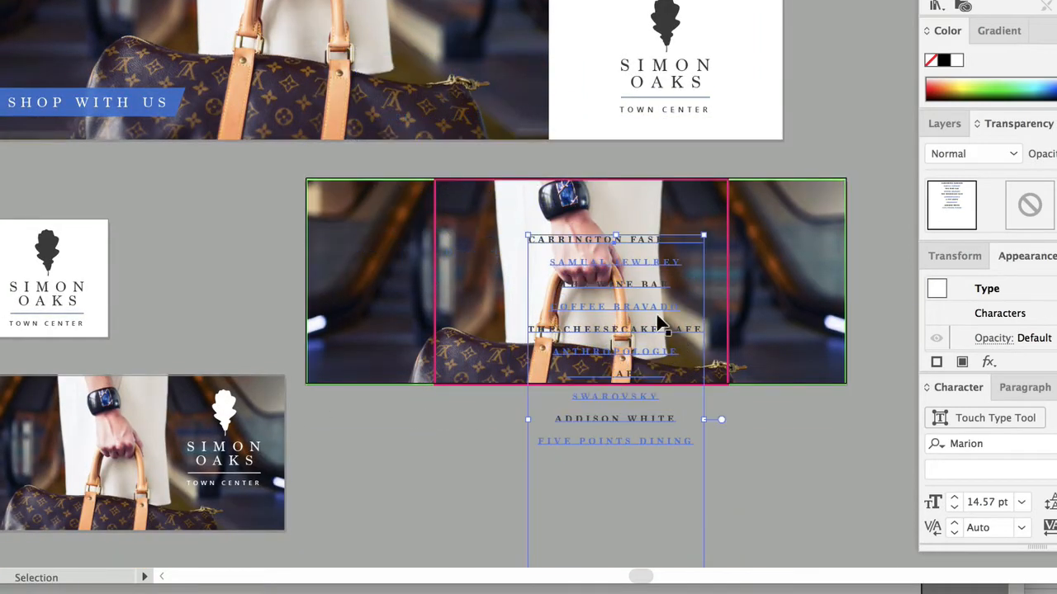
double_click(551, 263)
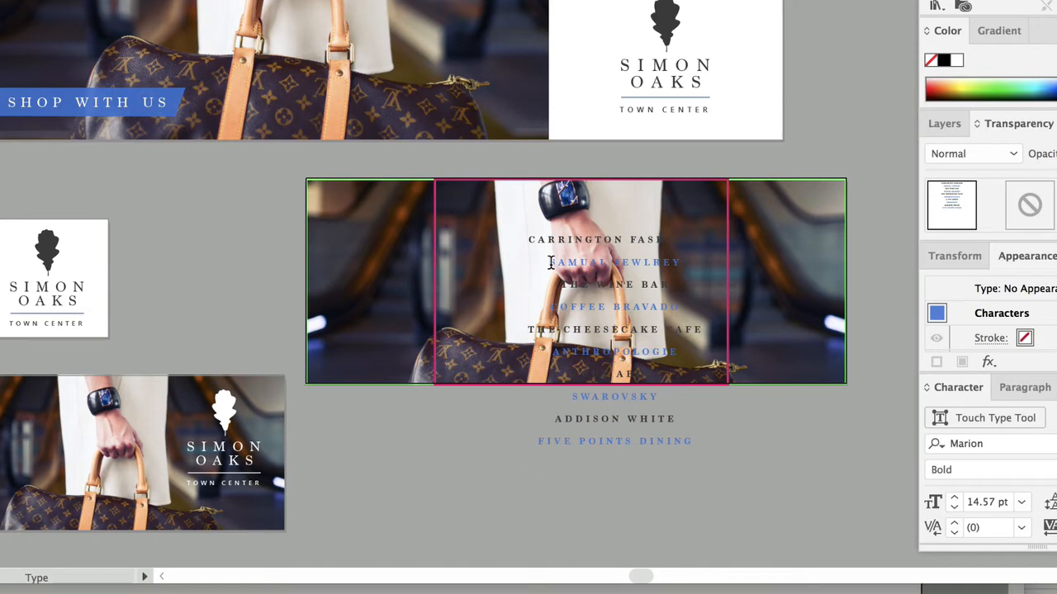
key(BackSpace)
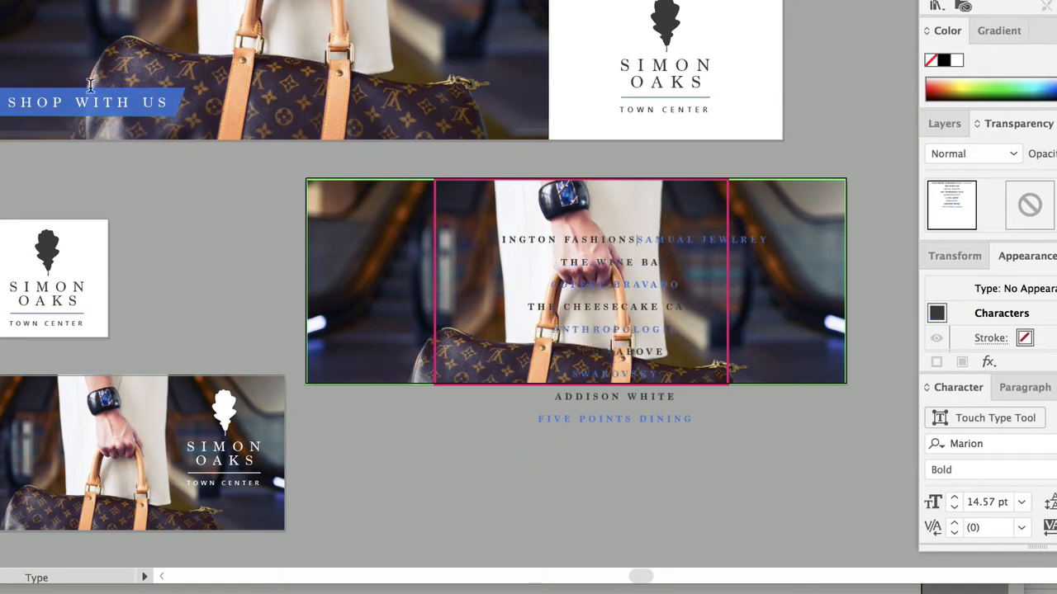
key(ctrl+z)
key(Escape)
click(613, 312)
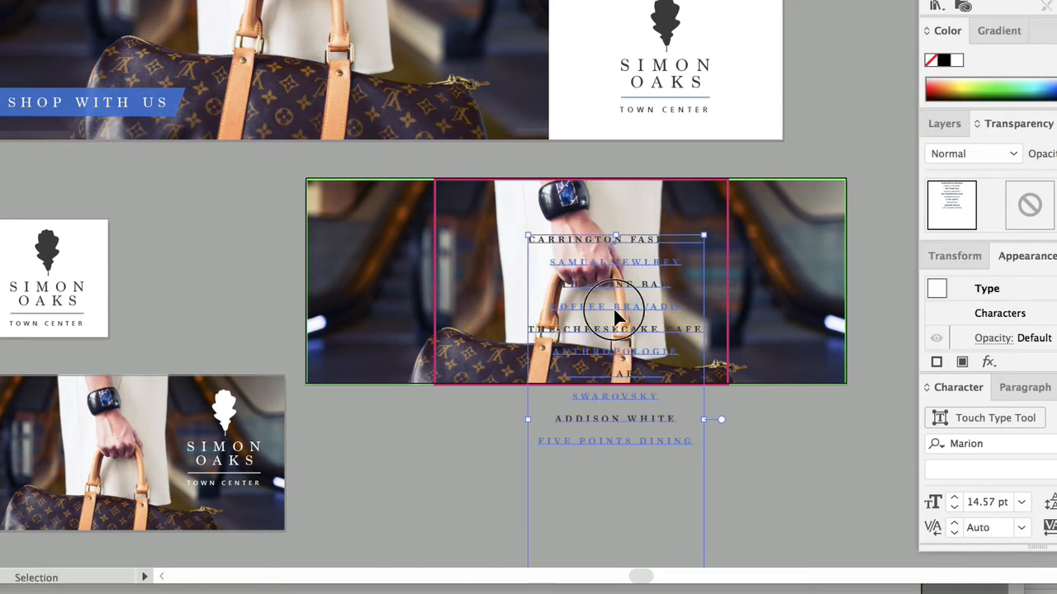
Center the store list within the magenta mobile frame and set its tracking to 200
drag(612, 307, 573, 281)
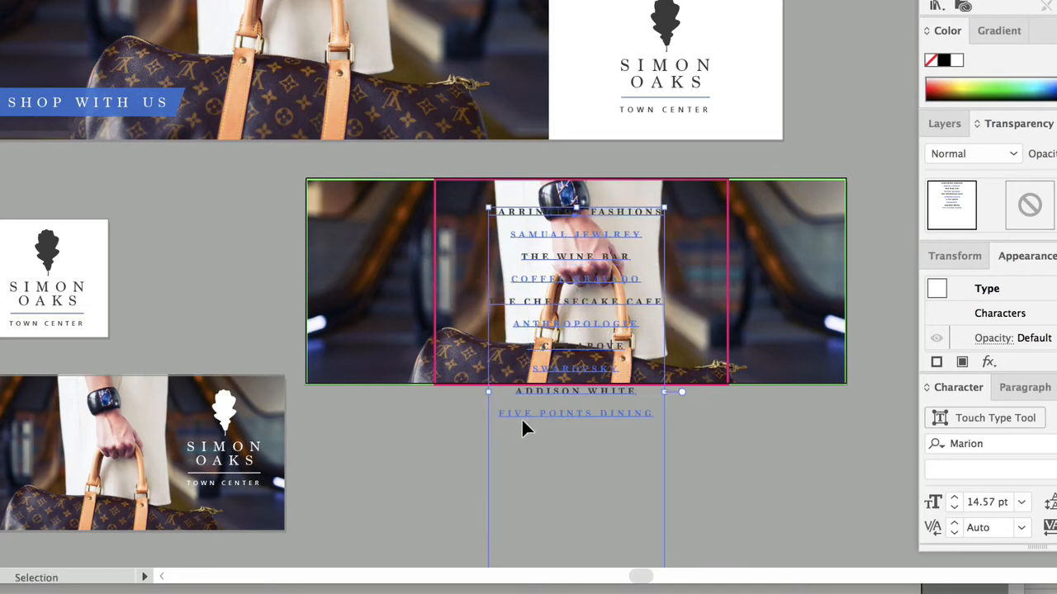
key(a)
key(ctrl+equal)
key(v)
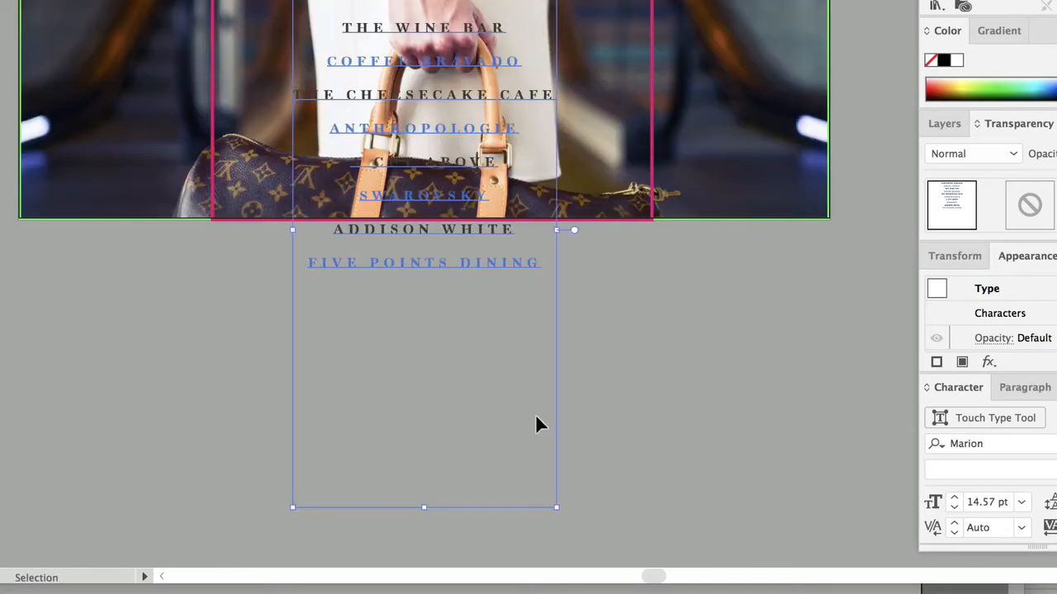
scroll(535, 414, up, 4)
scroll(528, 408, up, 5)
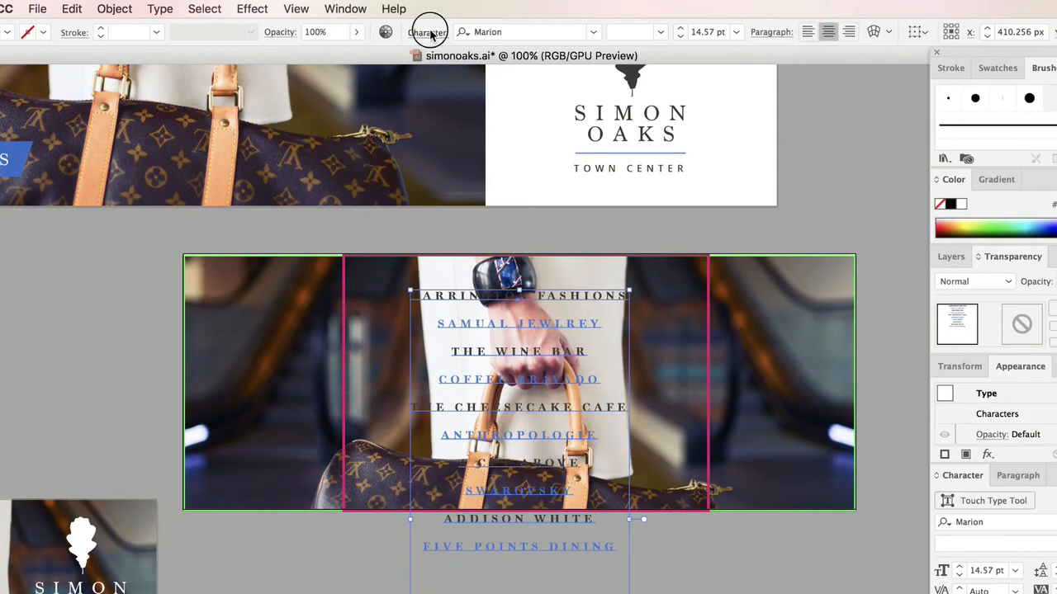
click(431, 34)
click(390, 154)
text(2)
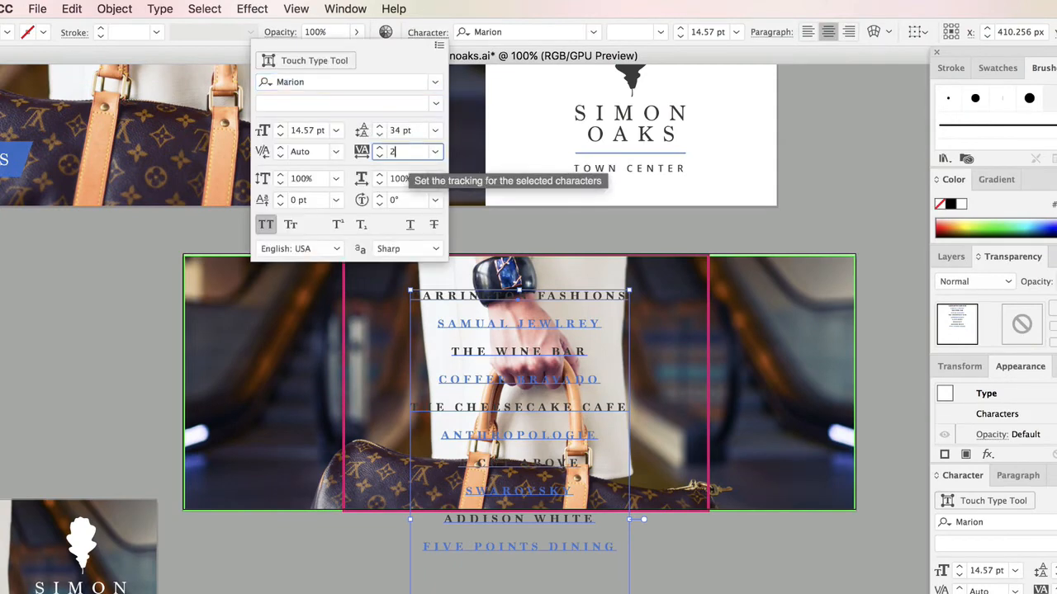
text(00)
key(Return)
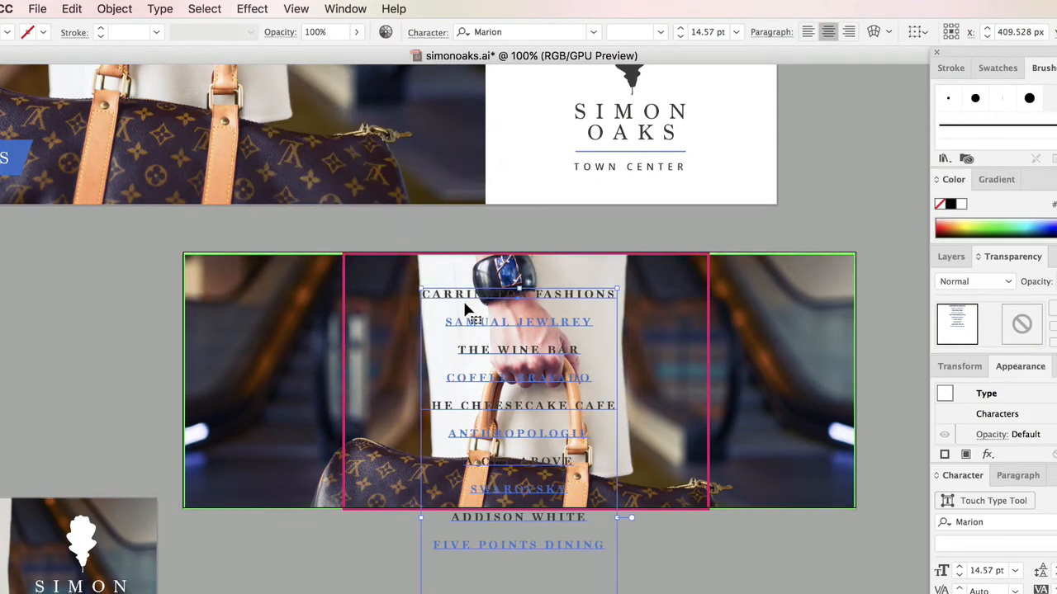
Move the store list onto the empty canvas below the cover artboard and deselect it
scroll(462, 313, down, 5)
drag(479, 229, 464, 541)
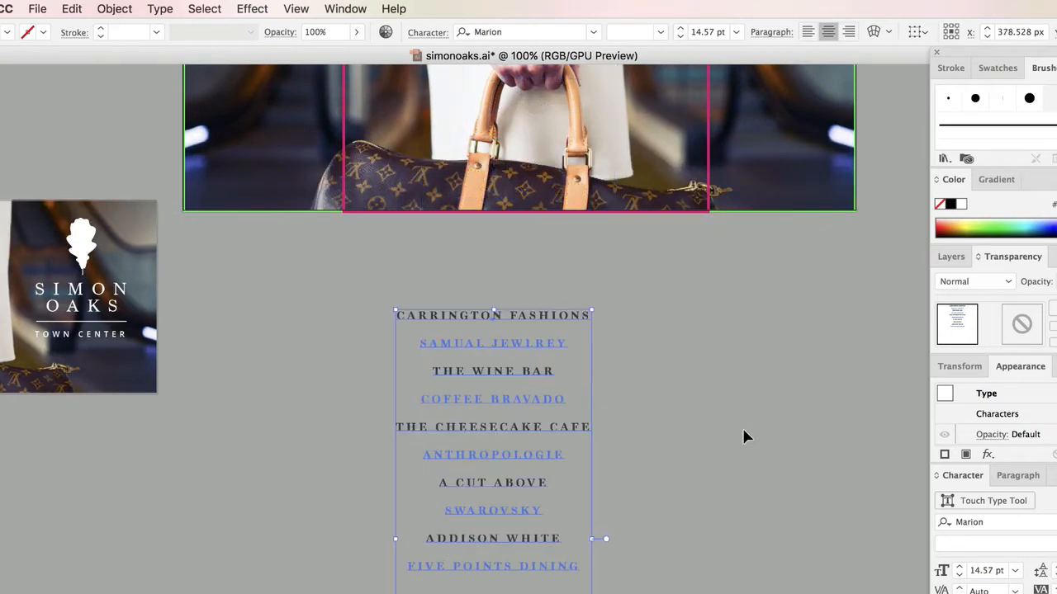
click(745, 437)
Join the first three store names into one line reading CARRINGTON FASHIONS | SAMUAL JEWLREY | THE WINE BAR, with spaced vertical bars
scroll(525, 441, down, 1)
double_click(422, 325)
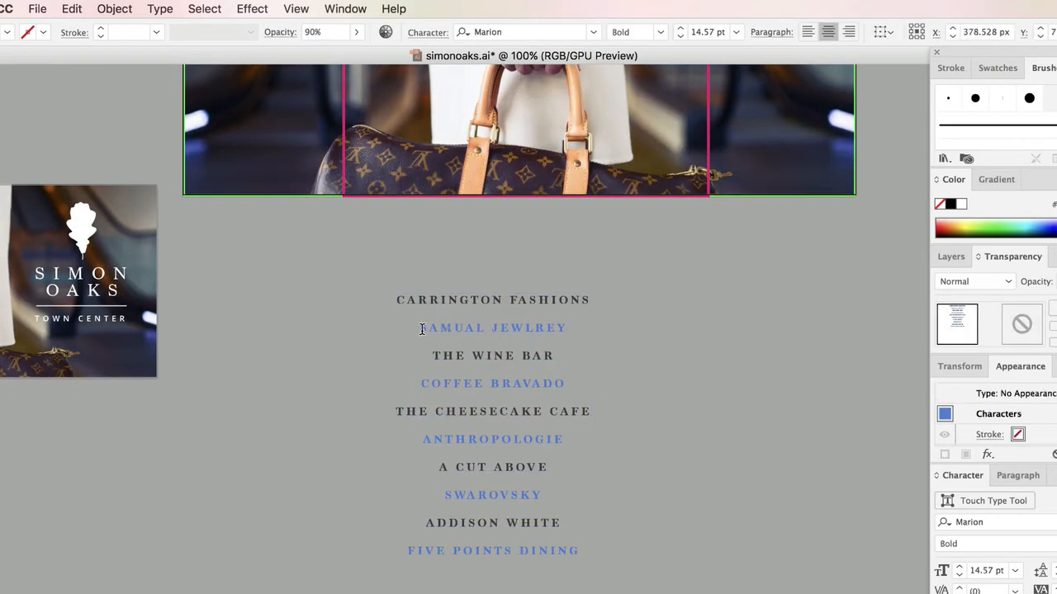
key(BackSpace)
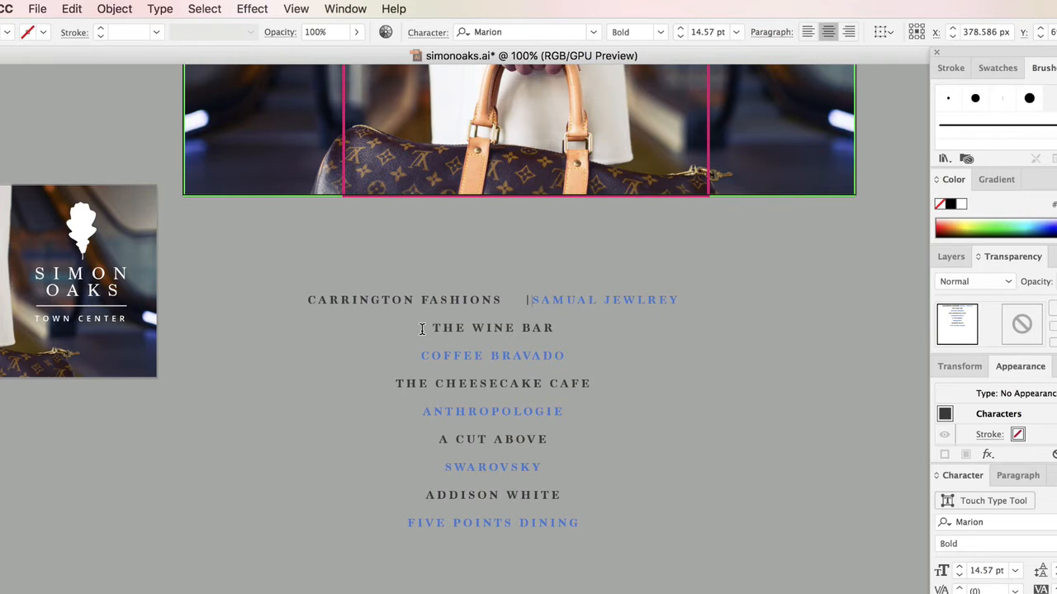
text(|)
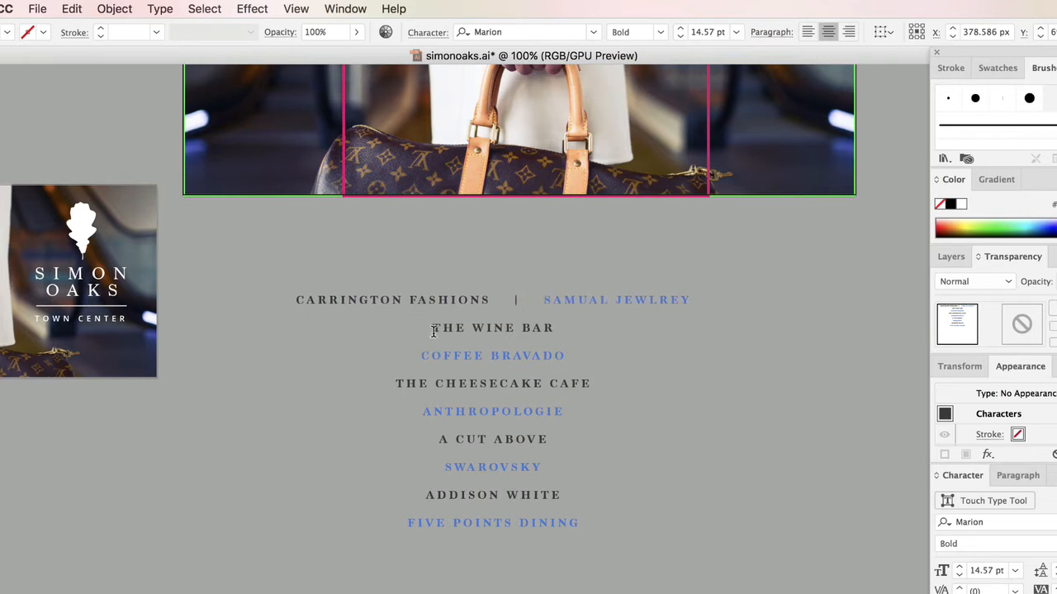
click(434, 331)
key(BackSpace)
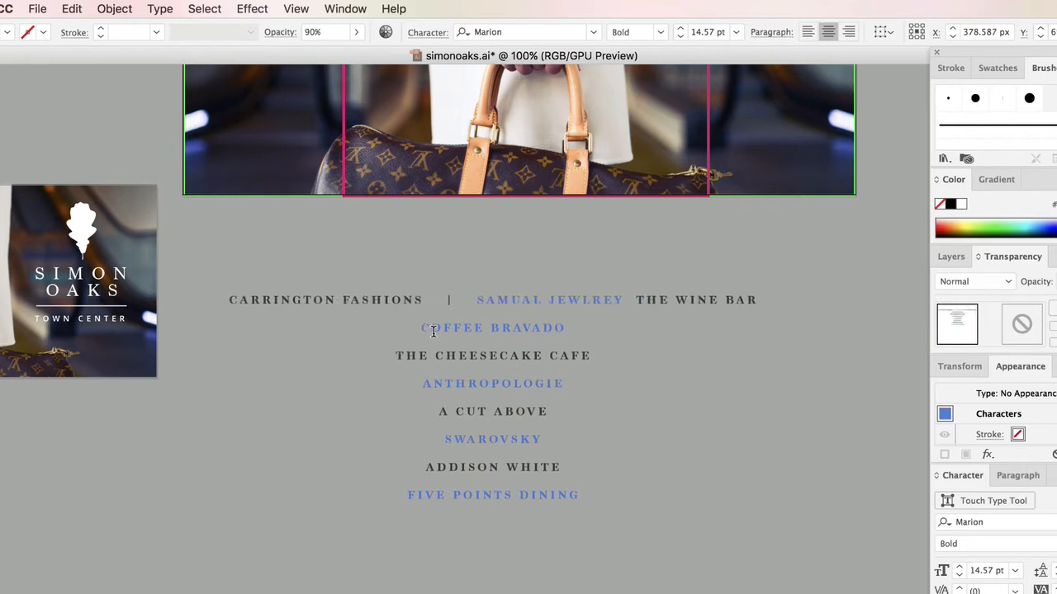
text(|)
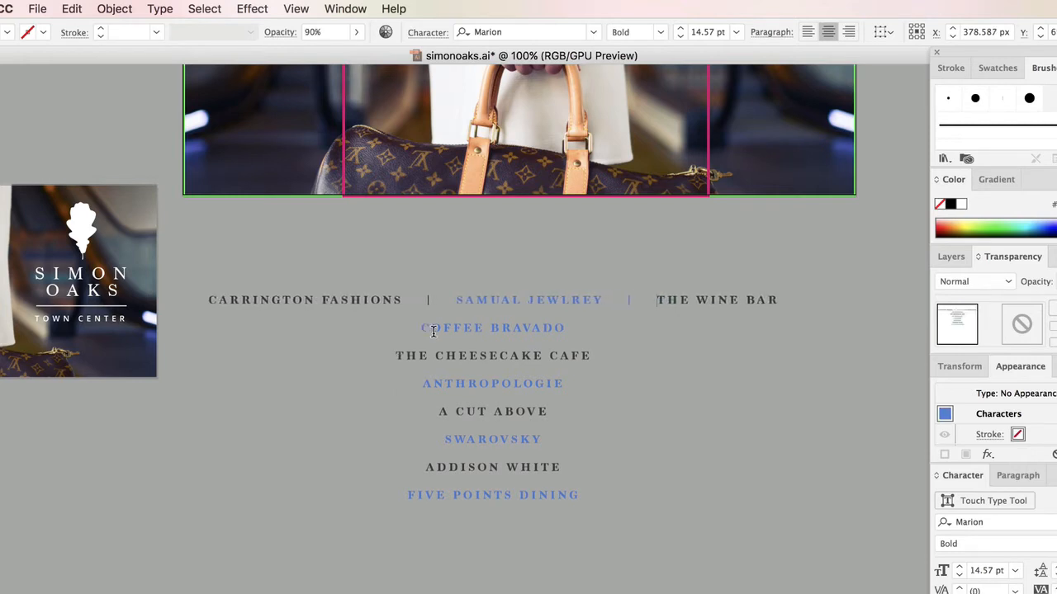
Join the following three names into a second line reading COFFEE BRAVADO | THE CHEESECAKE CAFE | ANTHROPOLOGIE, separated by spaced vertical bars
click(395, 356)
key(BackSpace)
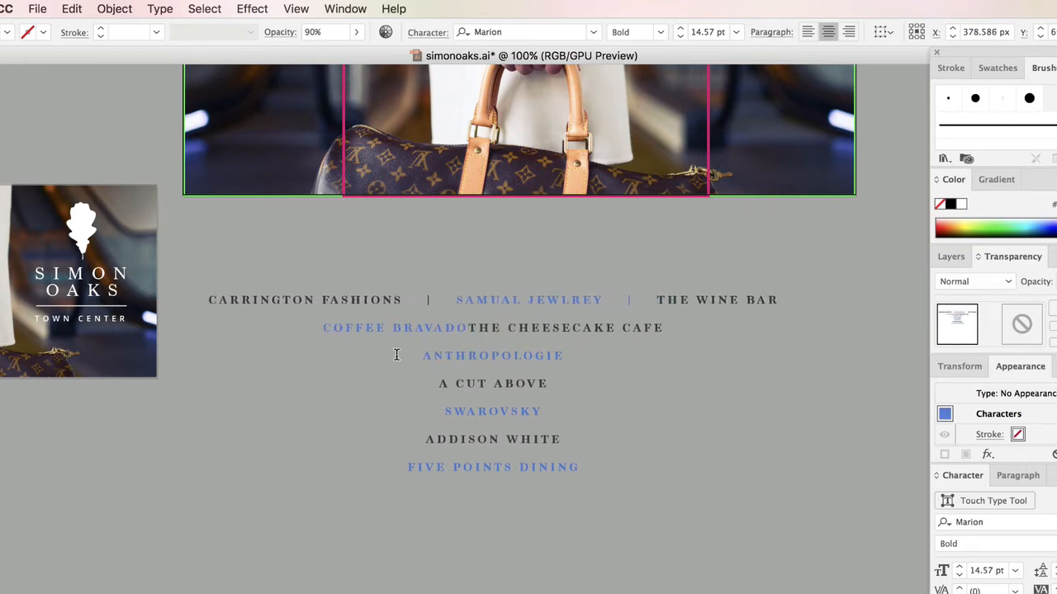
key(Return)
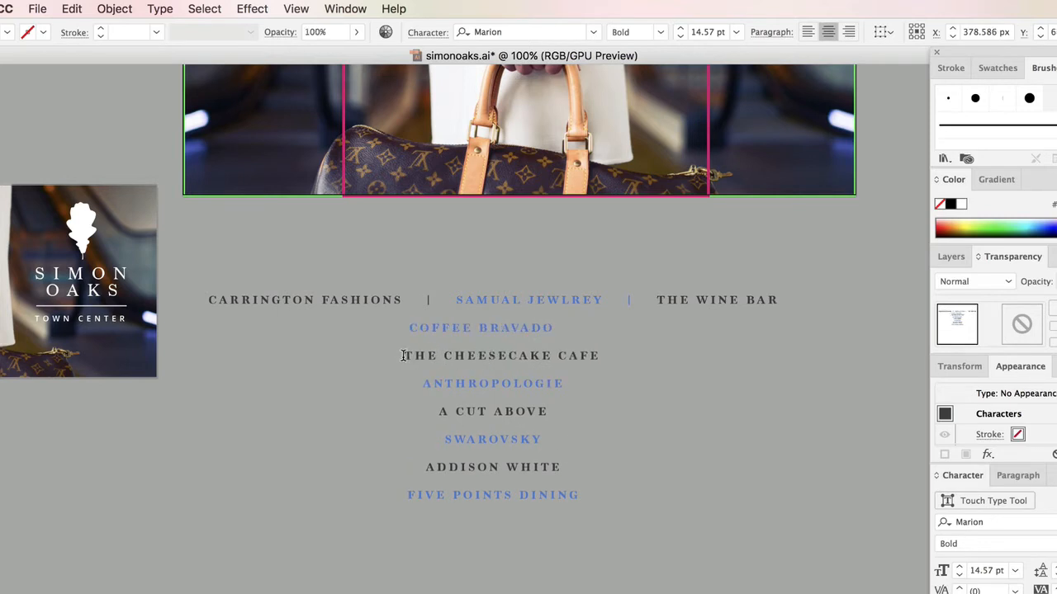
key(BackSpace)
key(BackSpace)
key(BackSpace)
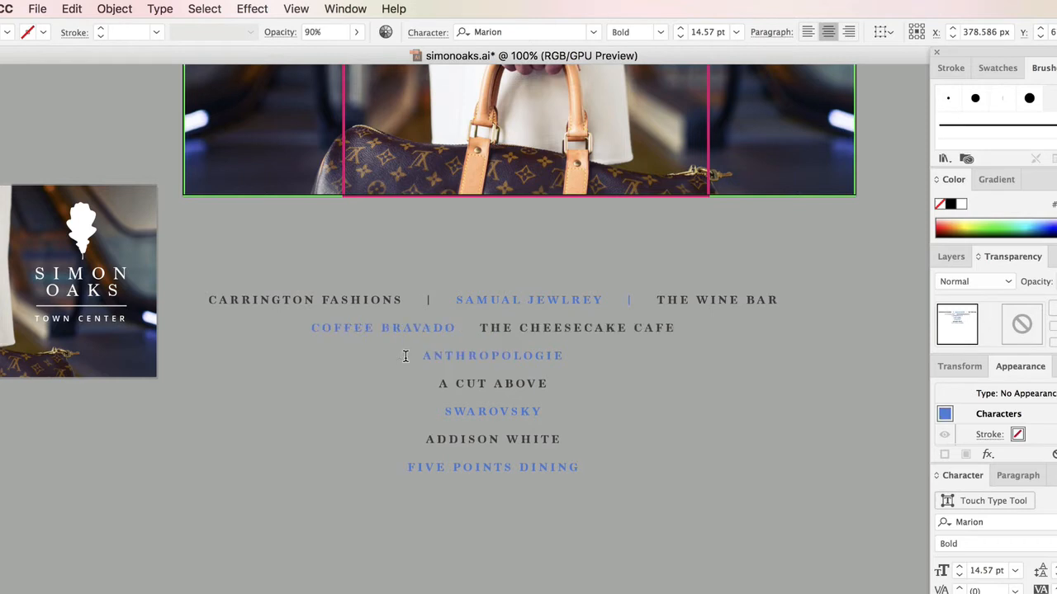
text(|)
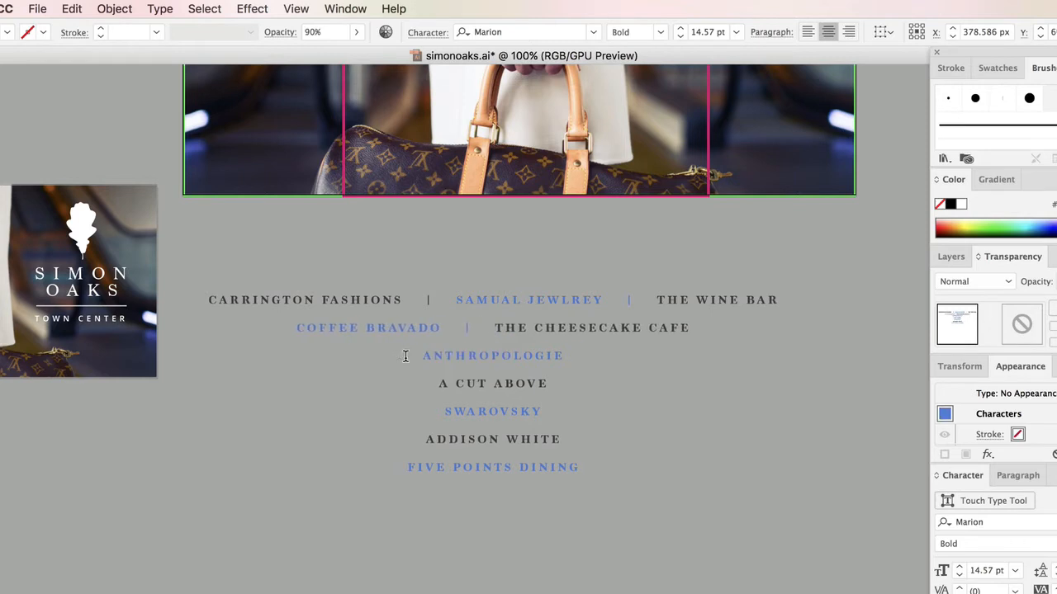
key(BackSpace)
text(| ANTHROPOLOGIE)
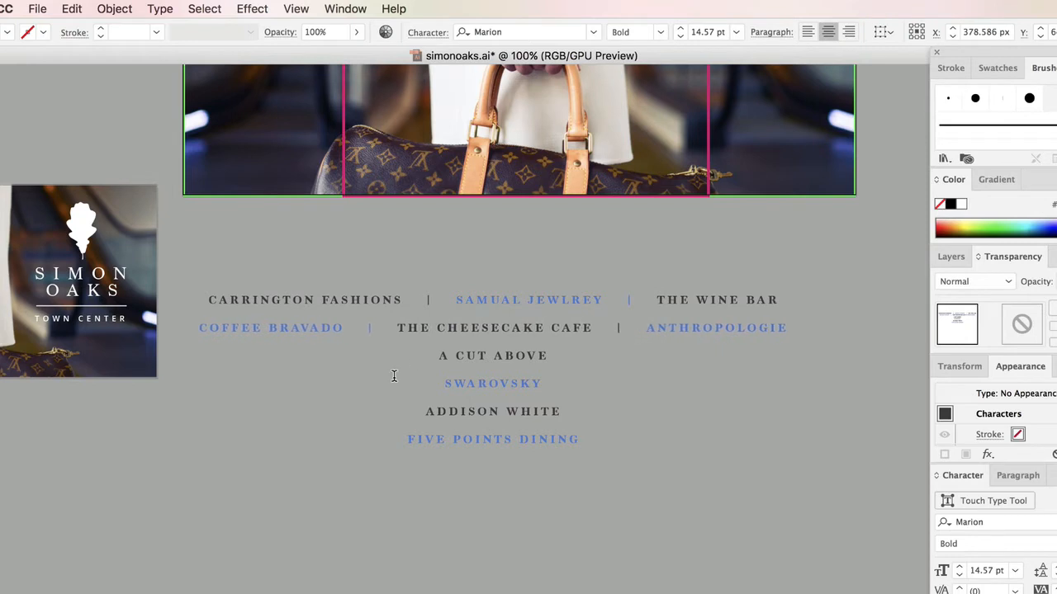
Join the remaining names into a third line reading A CUT ABOVE | SWAROVSKY | ADDISON WHITE | FIVE POINTS DINING, evening out the bar spacing
click(446, 382)
key(BackSpace)
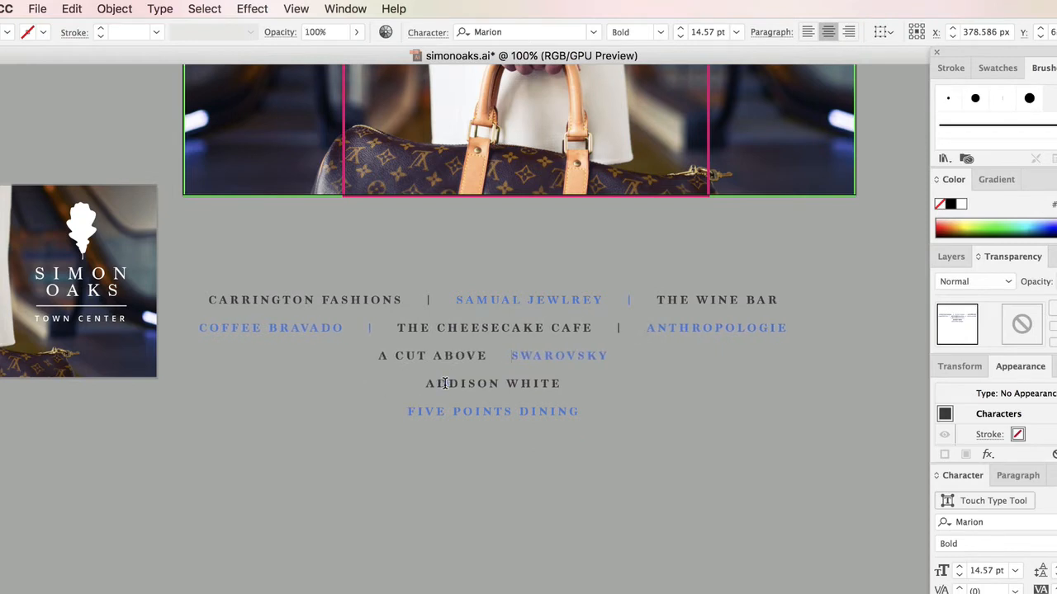
text(|)
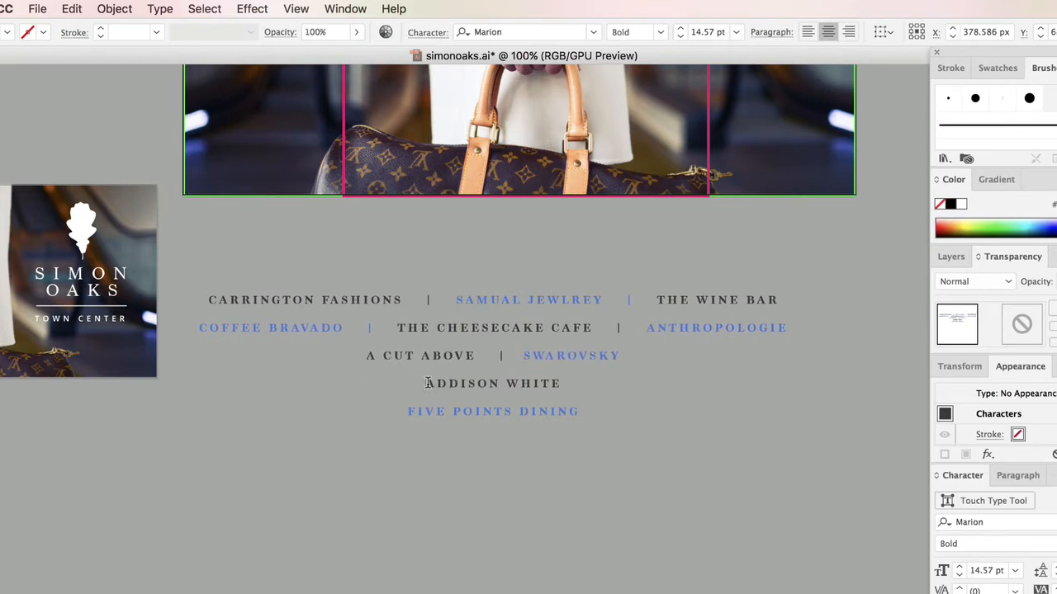
click(427, 383)
key(BackSpace)
text(| ADDISON WHITE)
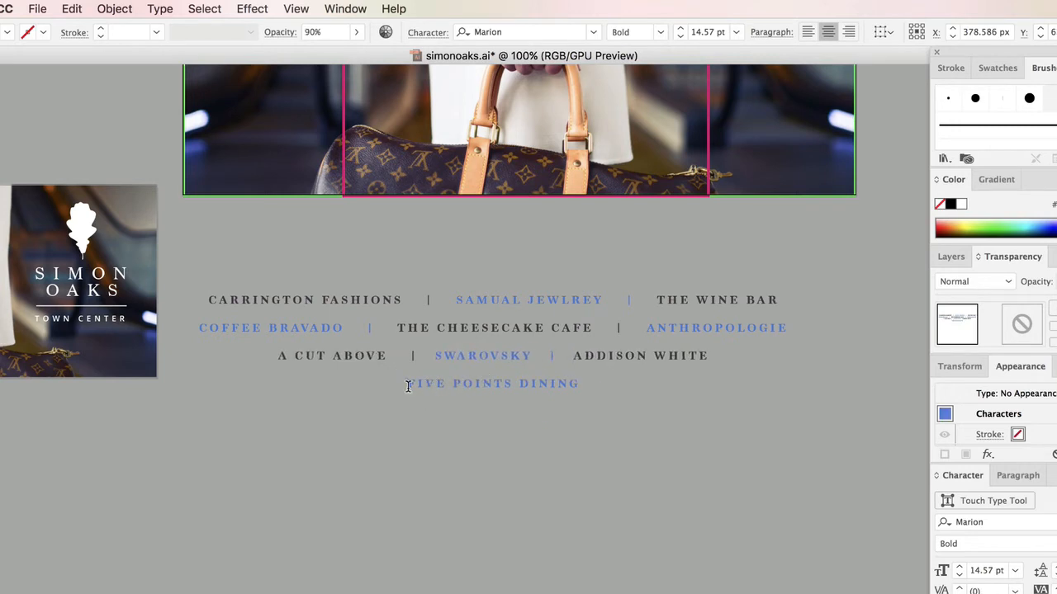
click(407, 384)
key(BackSpace)
text(| FIVE POINTS DINING)
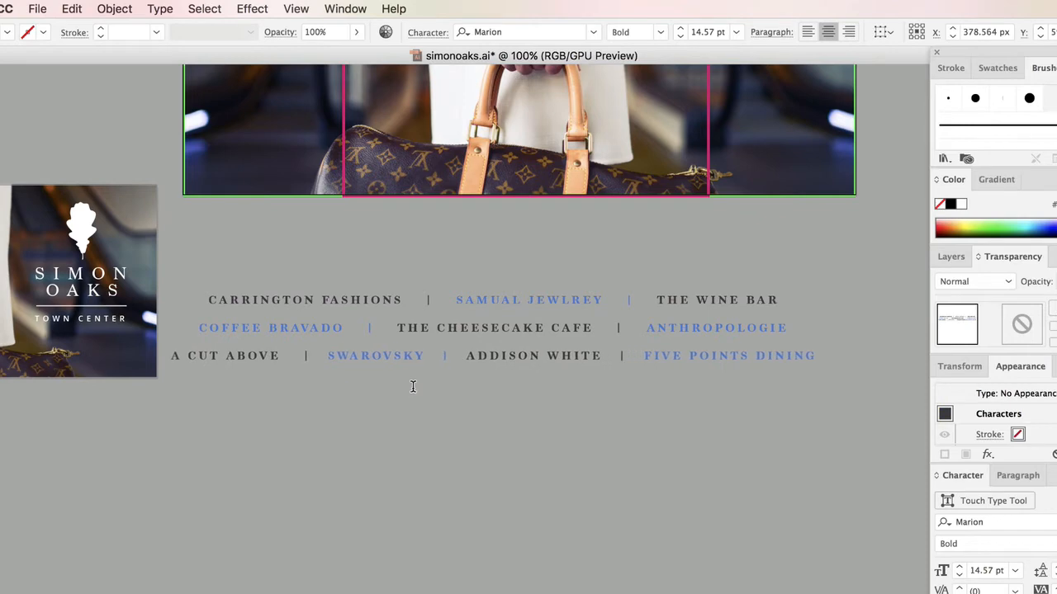
click(610, 355)
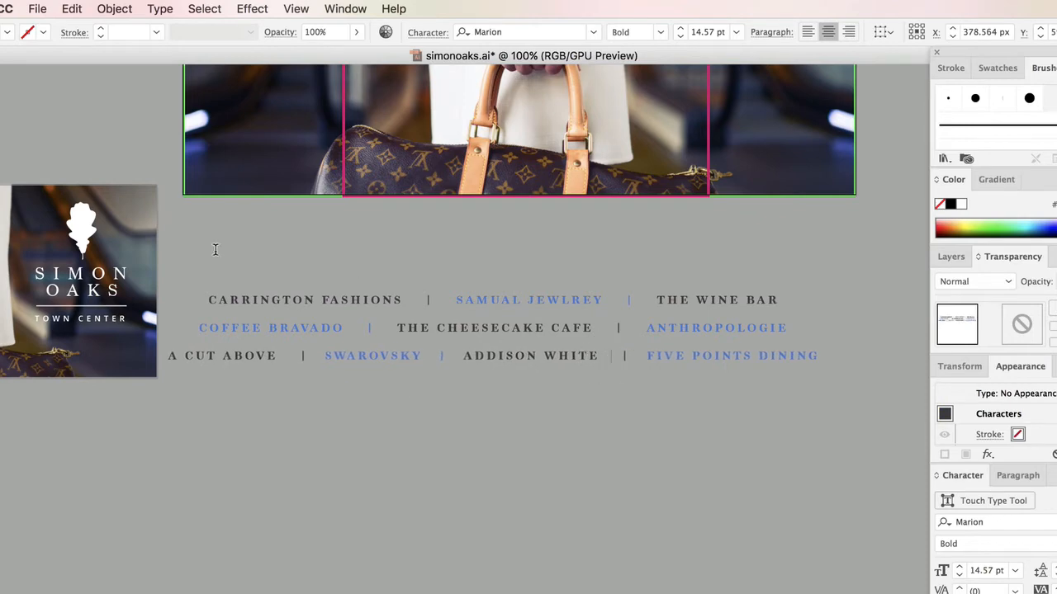
key(Escape)
Try the three-line store list over the lower part of the cover photo and move it back below the artboard
scroll(566, 468, up, 3)
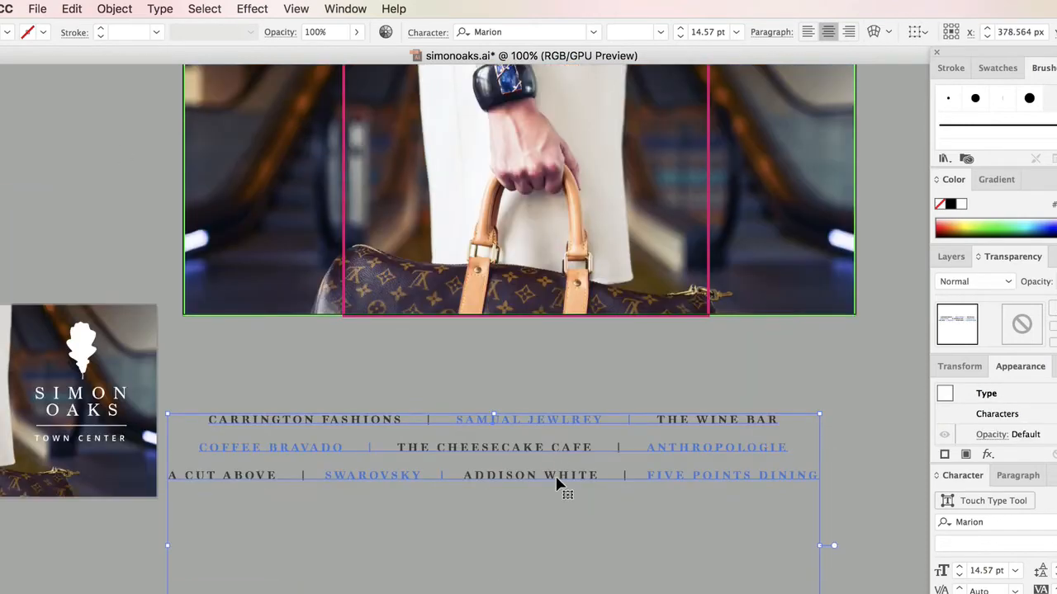
drag(557, 487, 587, 293)
scroll(607, 268, up, 5)
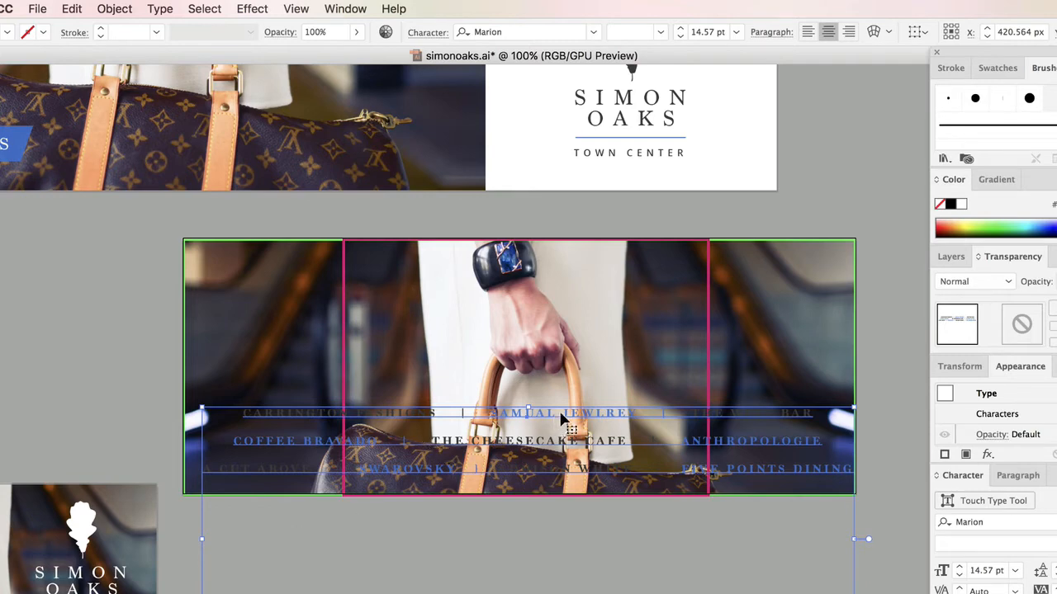
drag(487, 413, 507, 551)
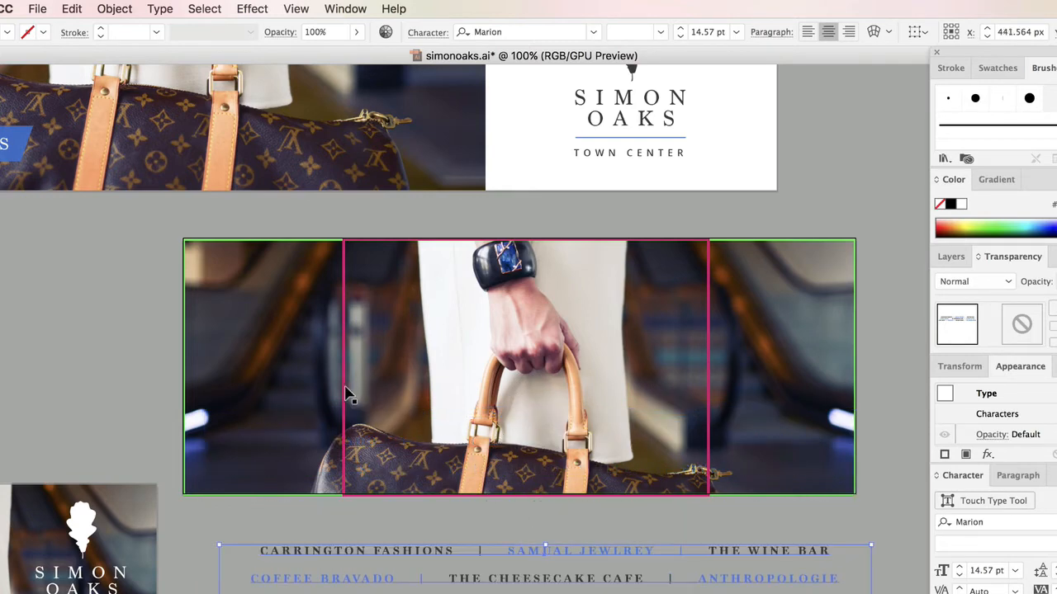
Scale the three-line store list down to 7.48 pt and place it over the lower photo within the pink mobile-crop frame
click(344, 439)
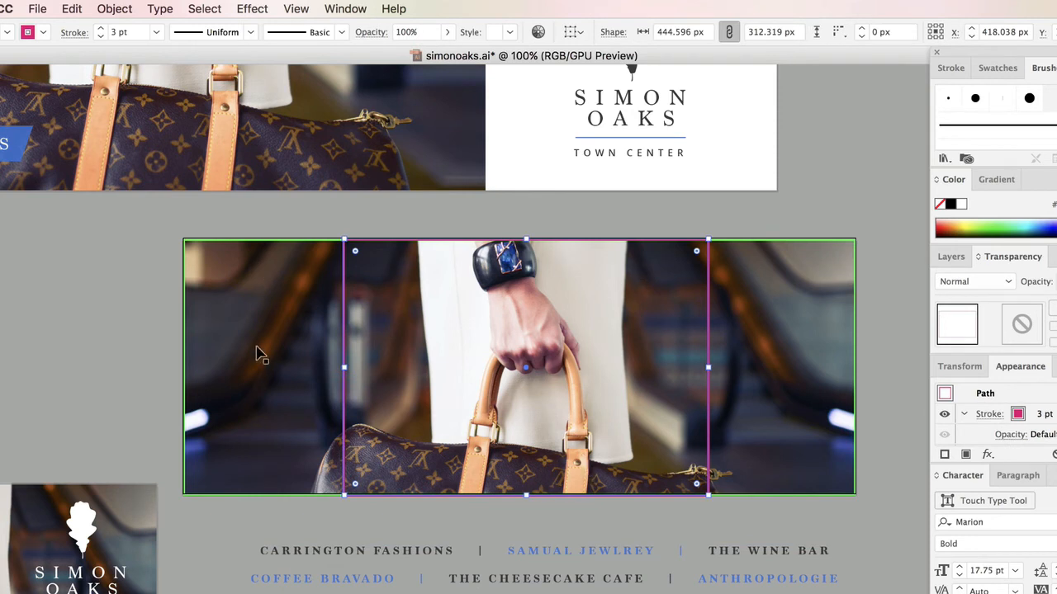
click(658, 546)
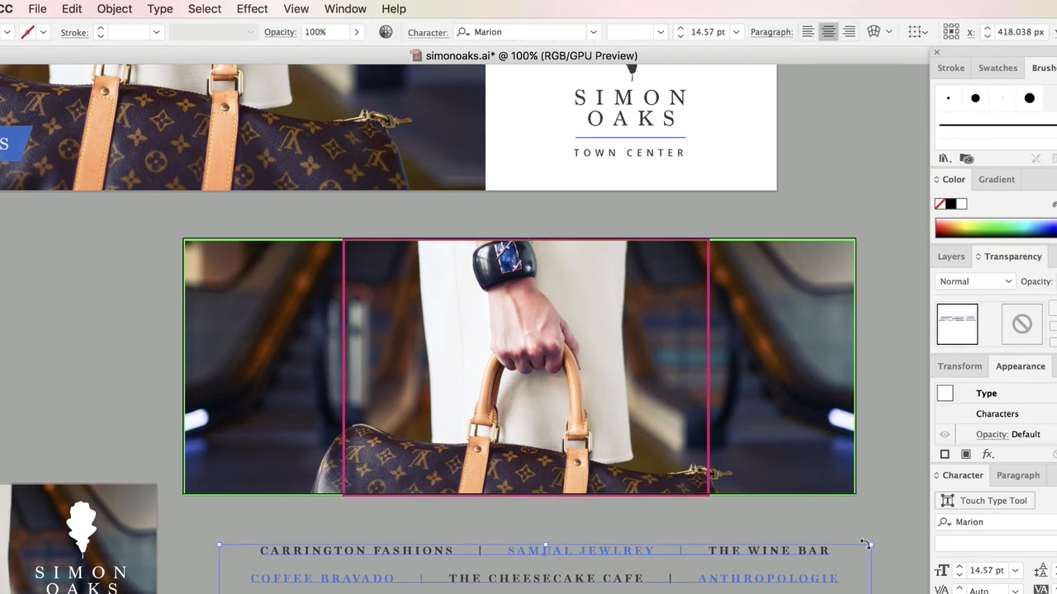
drag(873, 547, 676, 565)
scroll(658, 570, down, 1)
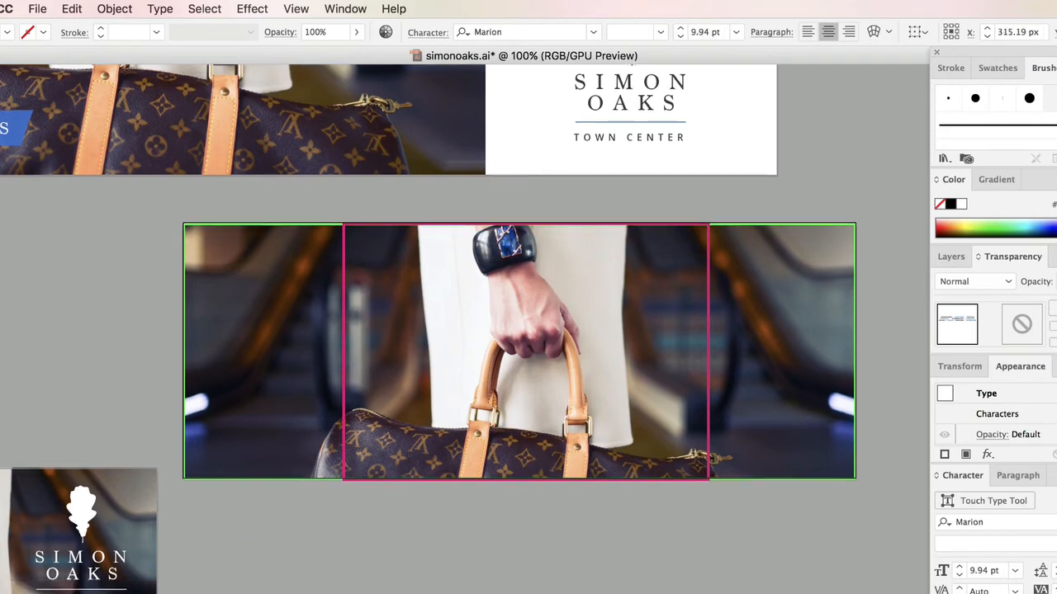
drag(520, 590, 644, 410)
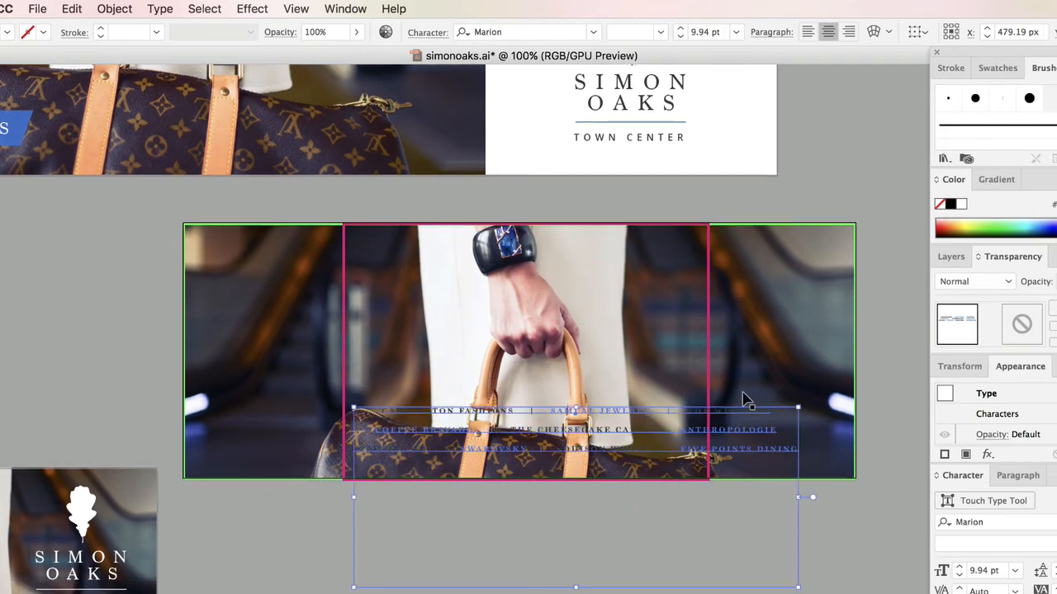
drag(799, 409, 689, 453)
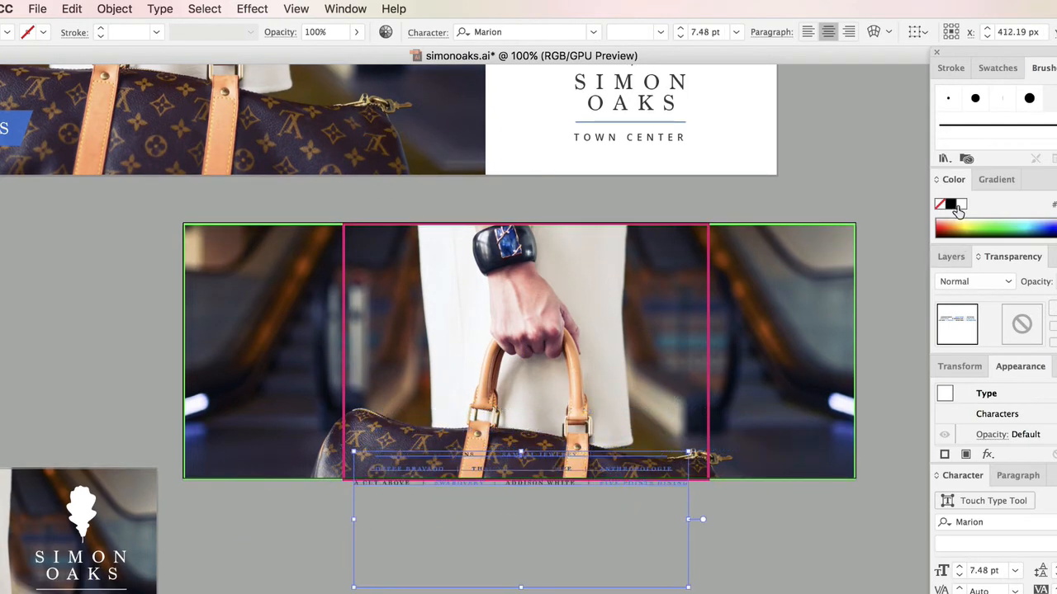
Colour the store list white and position it over the bag near the lower edge of the cover photo
click(962, 206)
drag(599, 467, 603, 442)
click(602, 438)
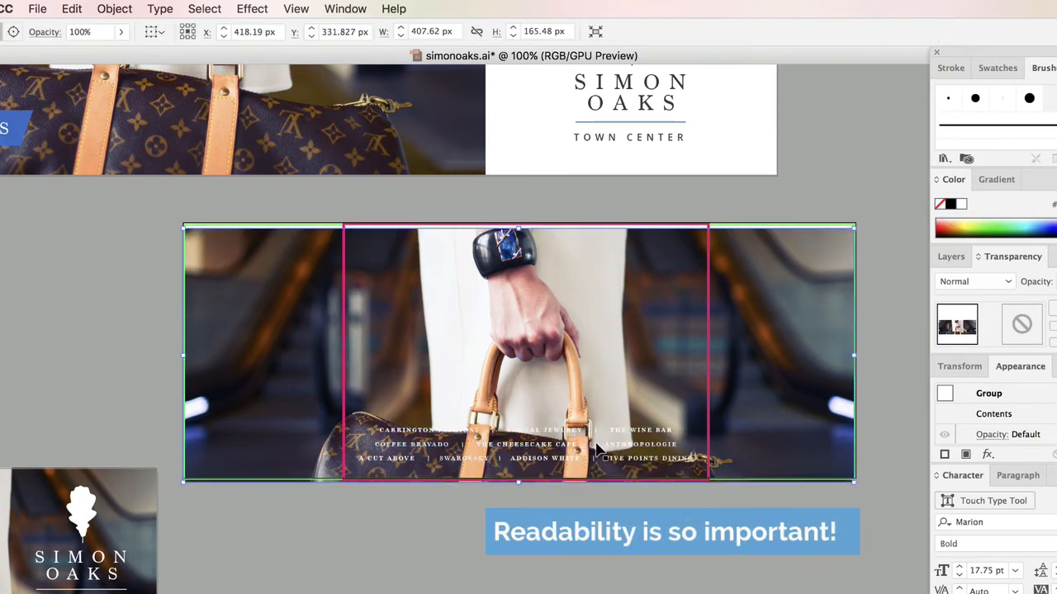
click(790, 559)
drag(642, 431, 641, 436)
click(665, 530)
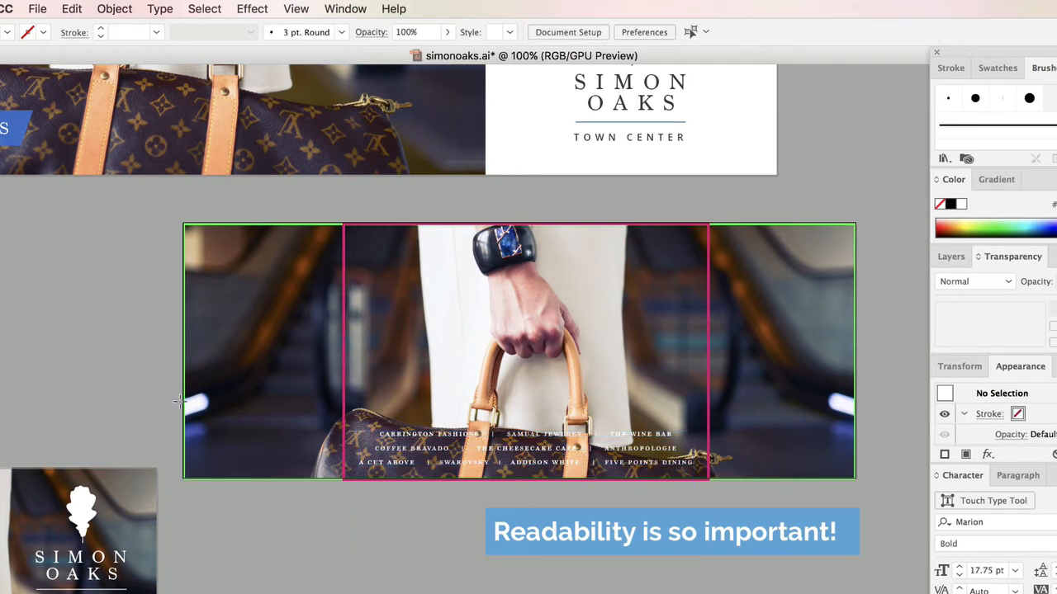
Draw a black banner of about 821 x 98 px across the lower part of the cover and place it behind the store list
drag(183, 400, 858, 479)
click(950, 204)
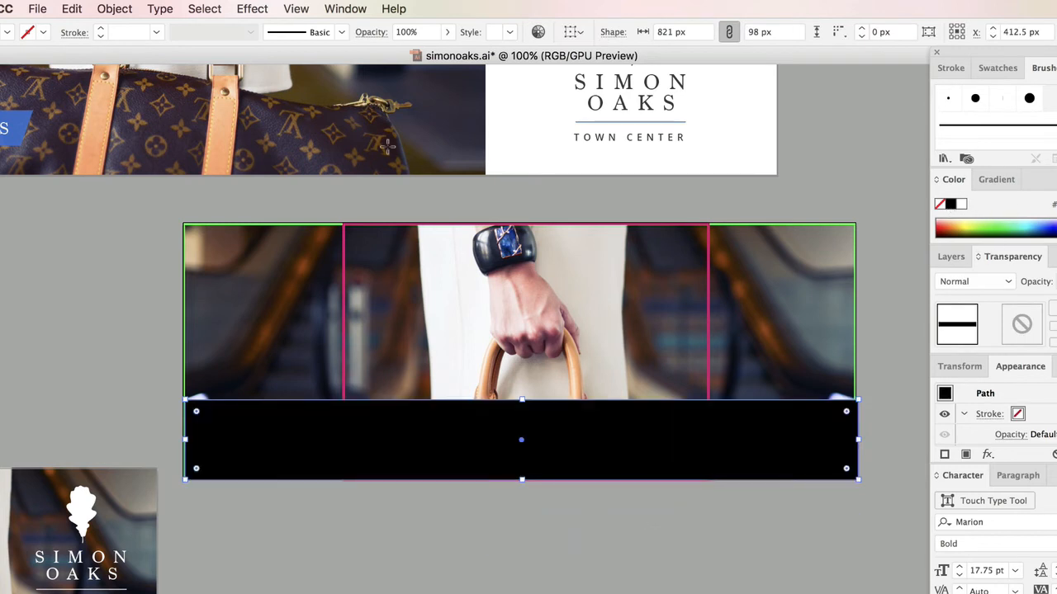
key(super+[)
key(super+[)
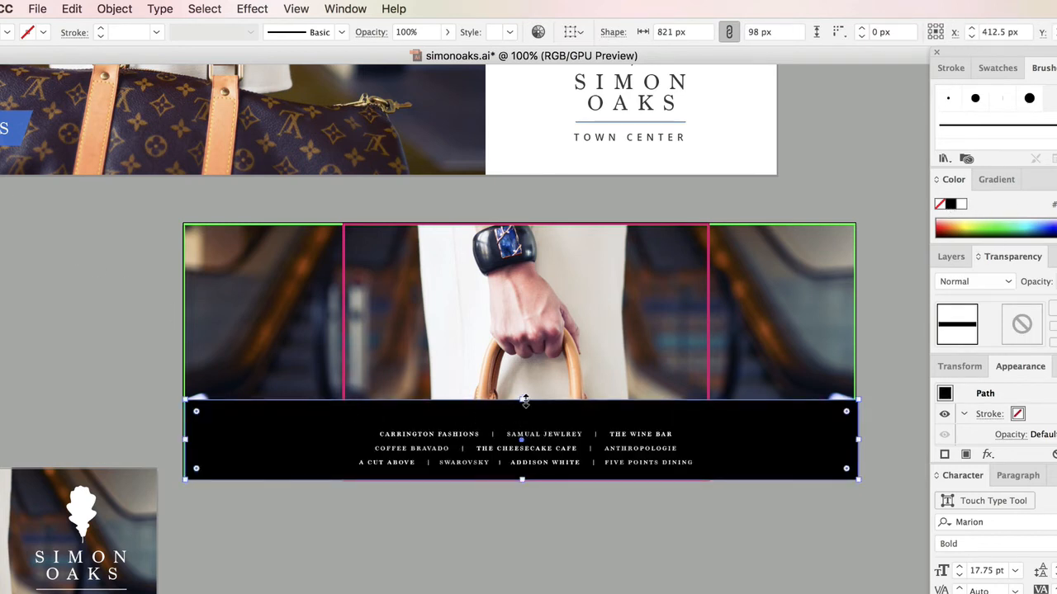
Reduce the banner's height to about 81 px and give it the blue 90% opacity look sampled from the existing blue banner
drag(522, 401, 522, 413)
key(i)
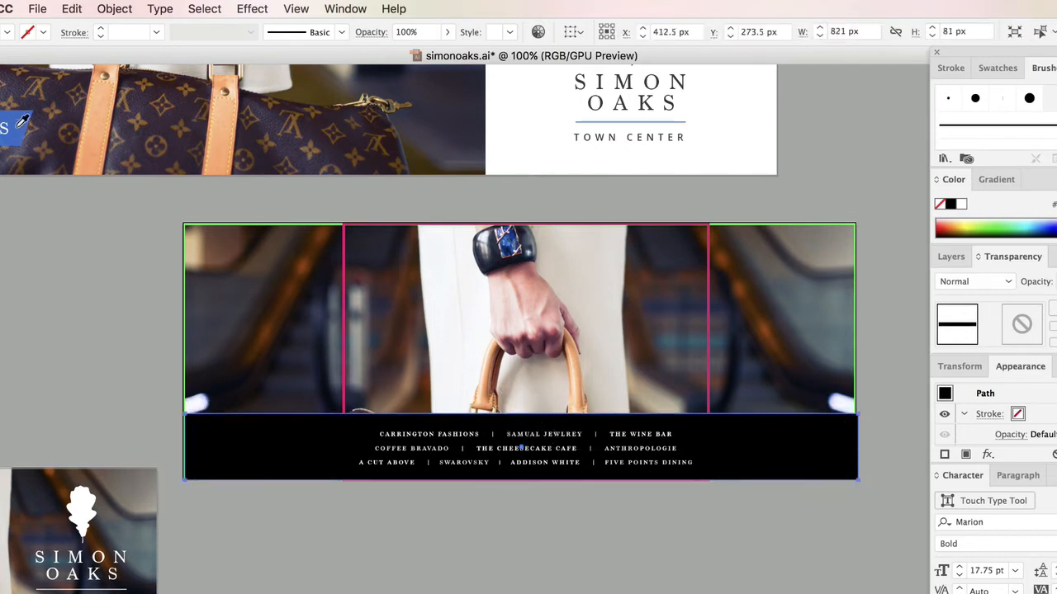
click(9, 127)
key(v)
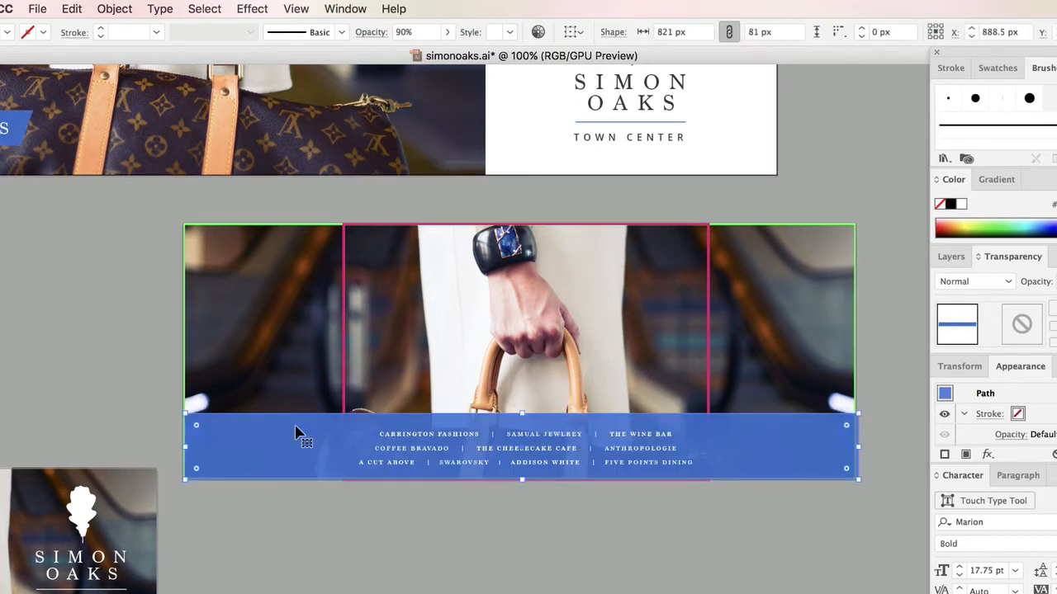
Bring the pink mobile-crop frame in front of the blue banner
click(687, 561)
click(708, 363)
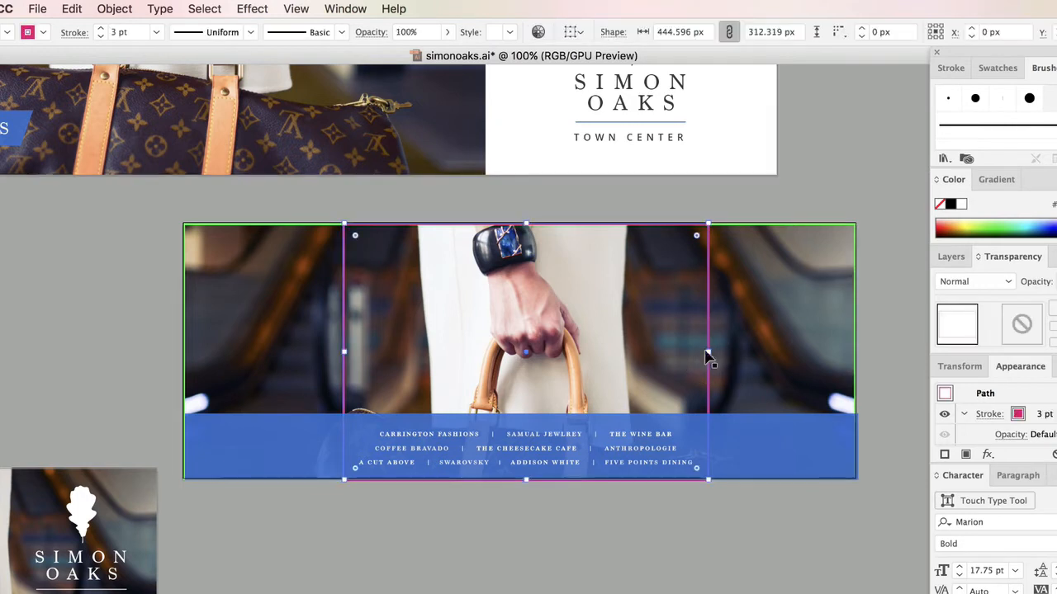
right_click(706, 351)
mouse_move(747, 587)
click(885, 588)
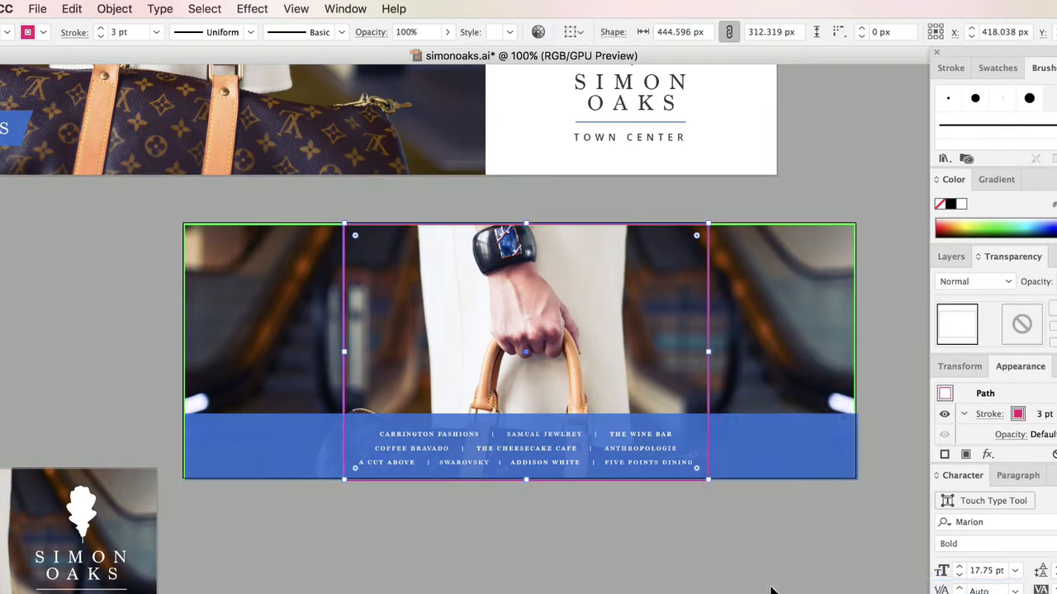
click(598, 510)
Set the store list's tracking to 100 and enlarge the text to about 8.34 pt
click(602, 436)
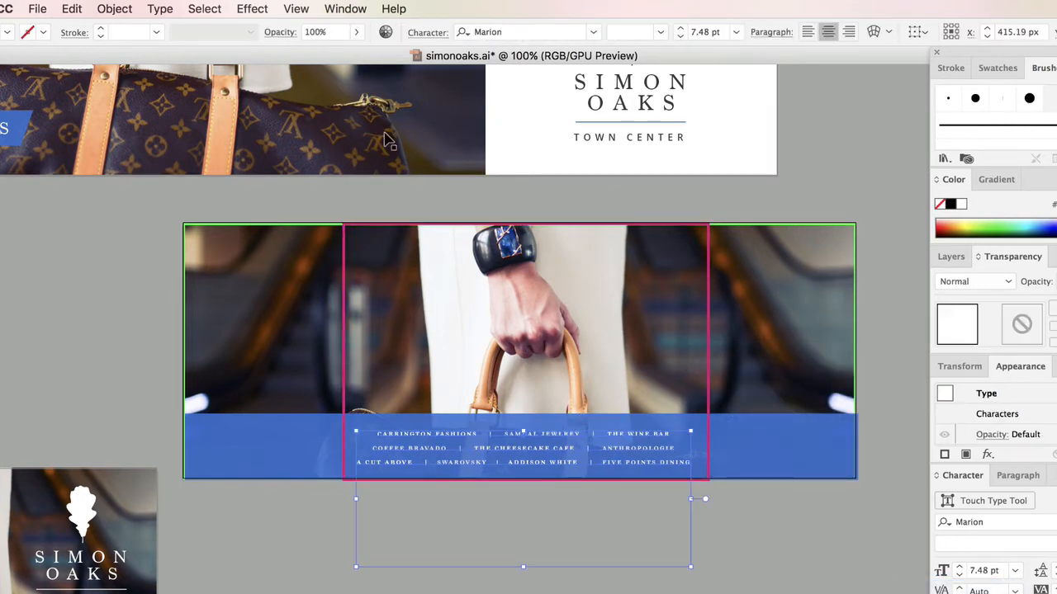
click(427, 33)
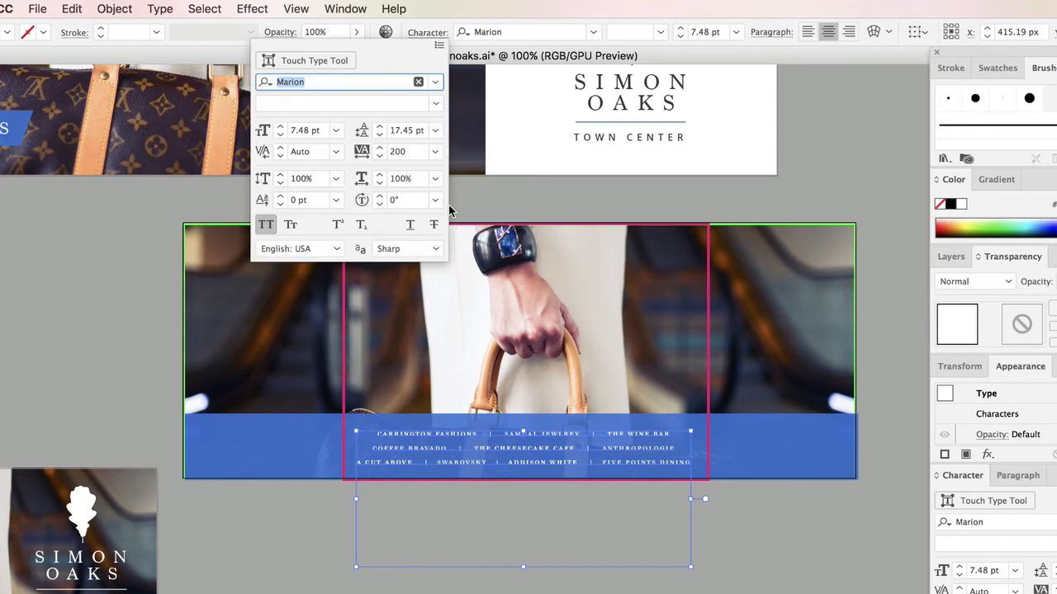
click(435, 151)
click(459, 396)
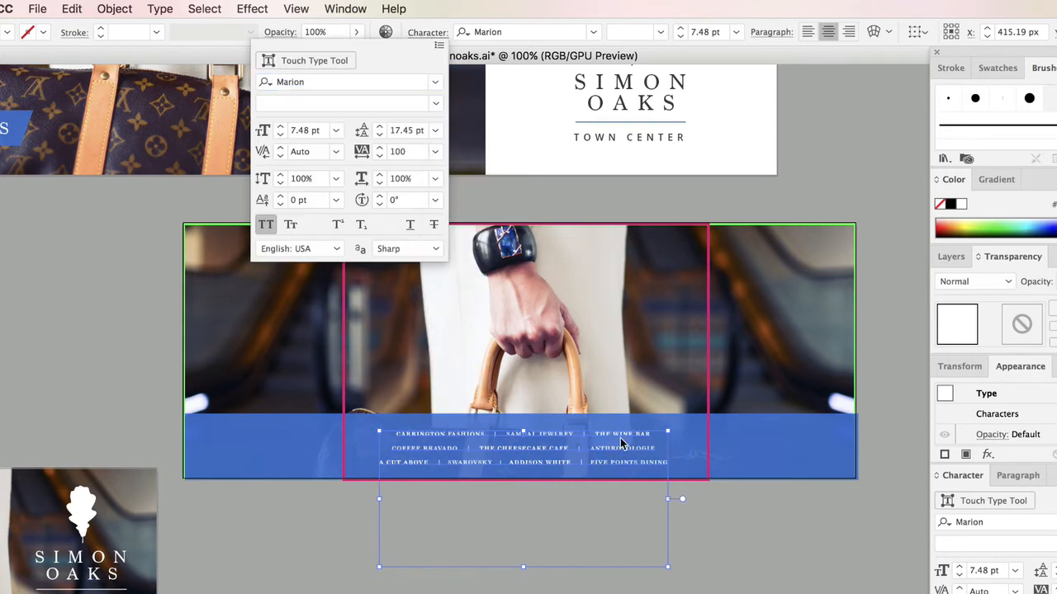
drag(667, 431, 693, 419)
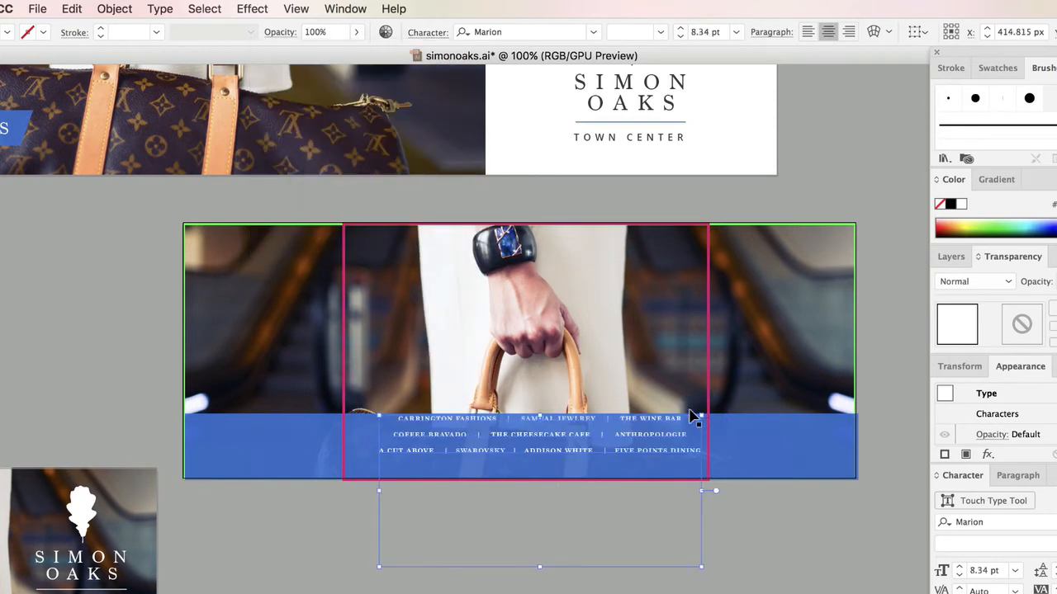
Tighten the store list's leading to 15 pt and recentre the text on the banner within the mobile-crop frame
click(427, 32)
click(381, 136)
click(380, 135)
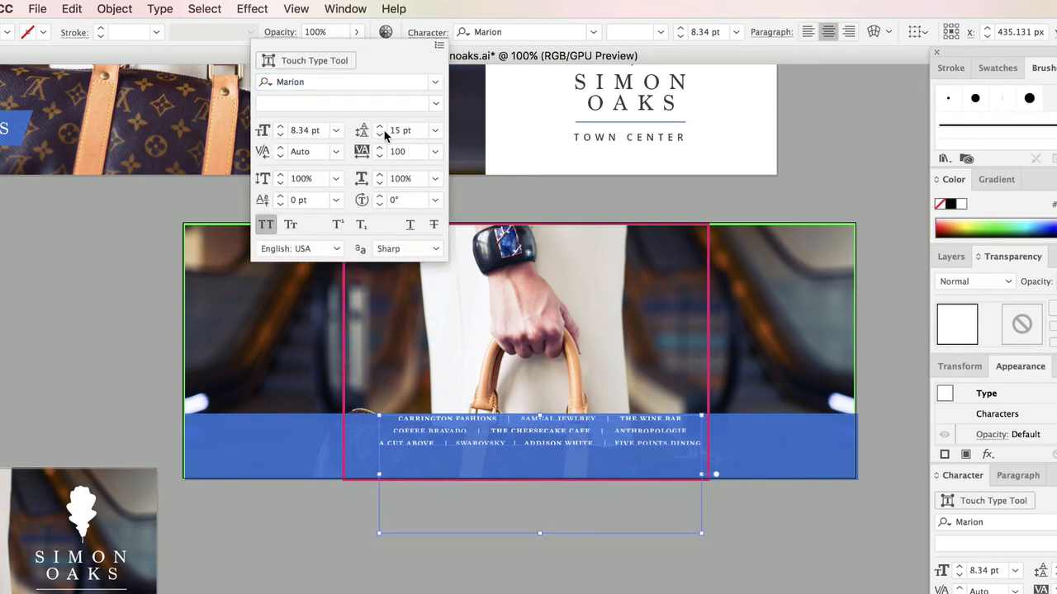
click(799, 545)
drag(639, 424, 625, 436)
Lower the upper edge of the blue banner to make it about 71 px high
click(623, 423)
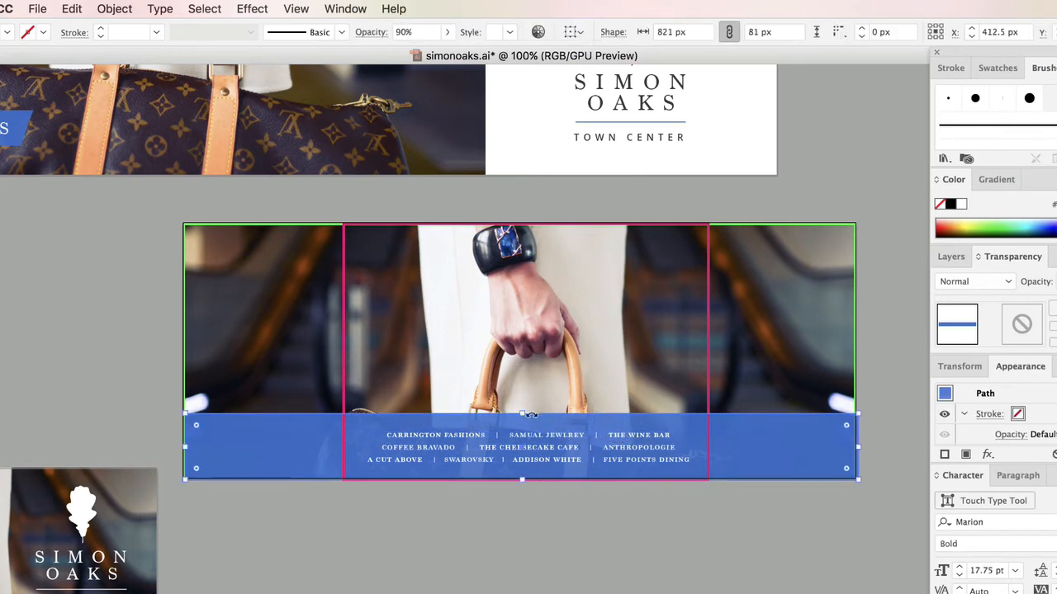
drag(522, 415, 523, 423)
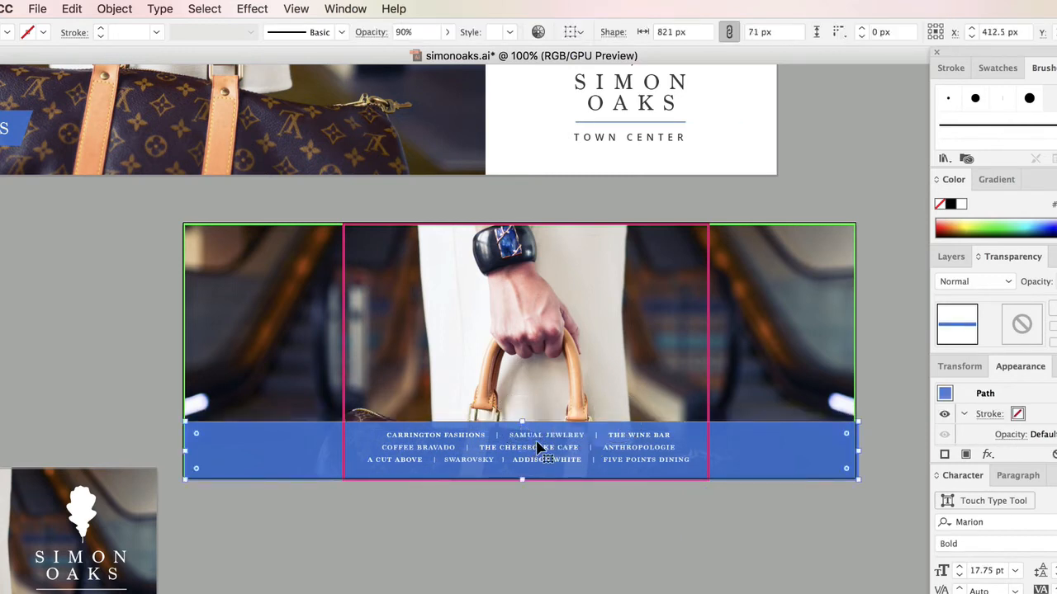
click(597, 533)
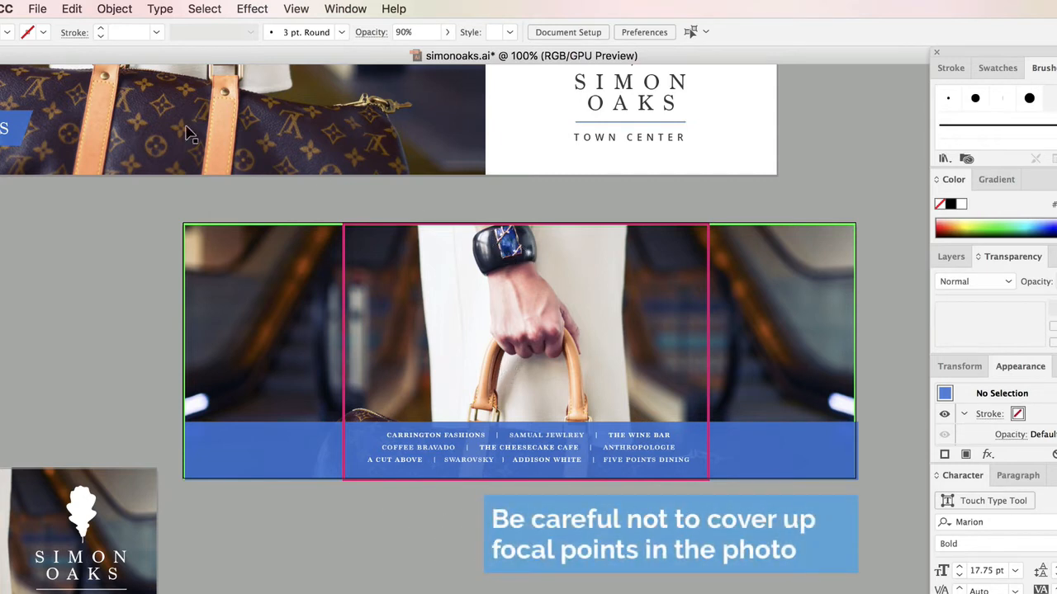
Shift the masked handbag photo down about 7 px inside the cover, revealing more of the bracelet
click(606, 330)
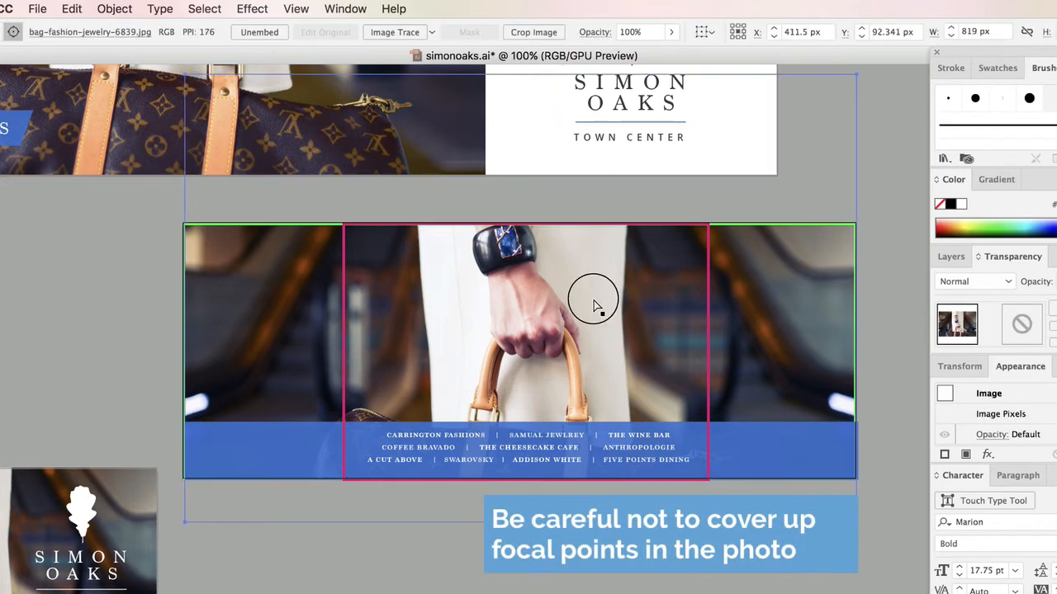
drag(594, 300, 595, 317)
key(Up)
key(Up)
key(Up)
key(Up)
key(Up)
key(Up)
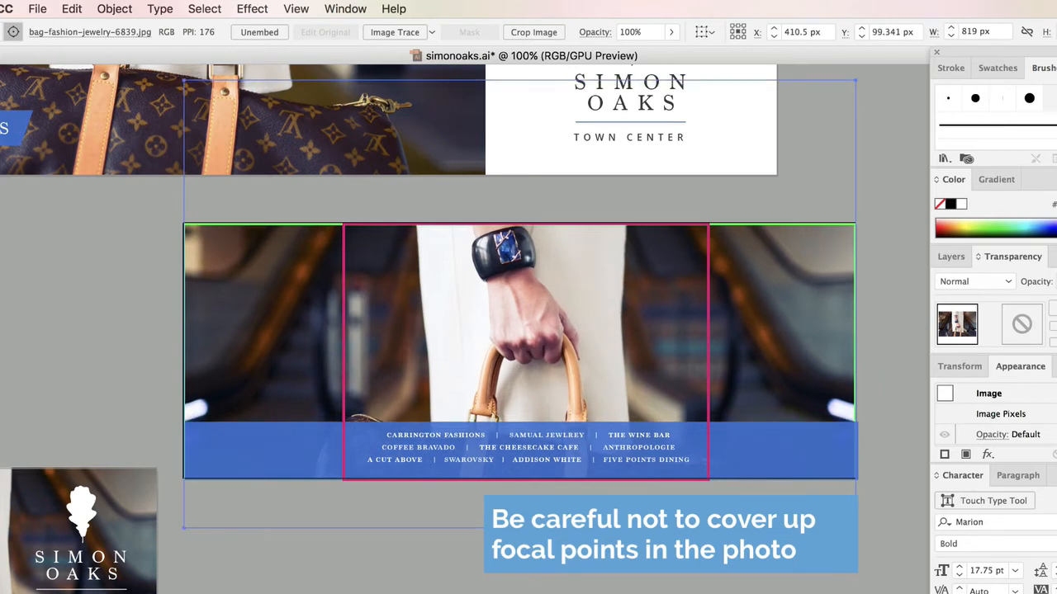
click(48, 242)
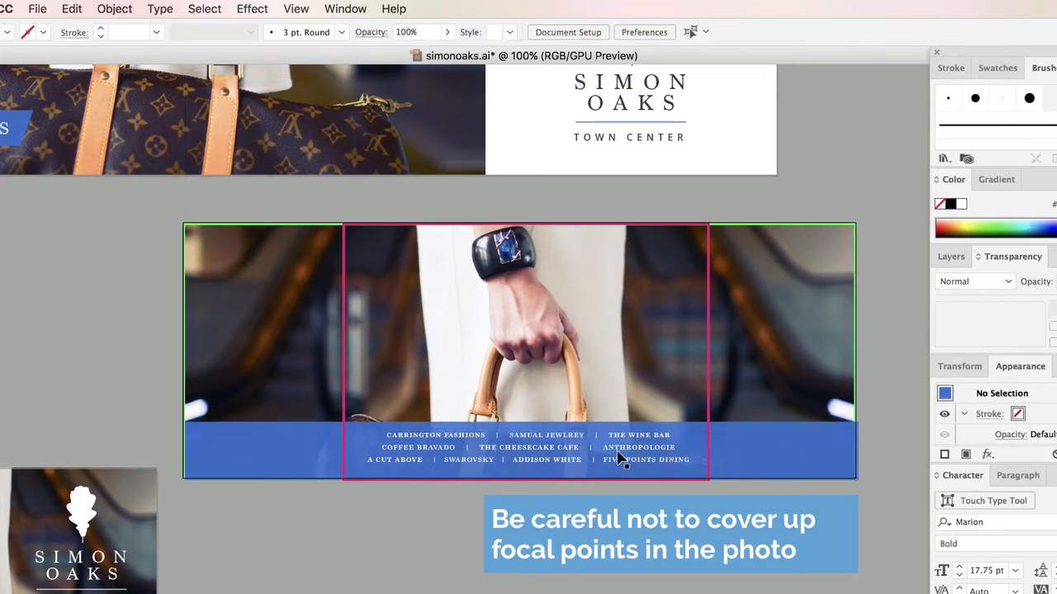
Move the store list and its blue banner together up to the vertical middle of the cover photo
click(684, 436)
shift+click(613, 454)
drag(610, 454, 611, 365)
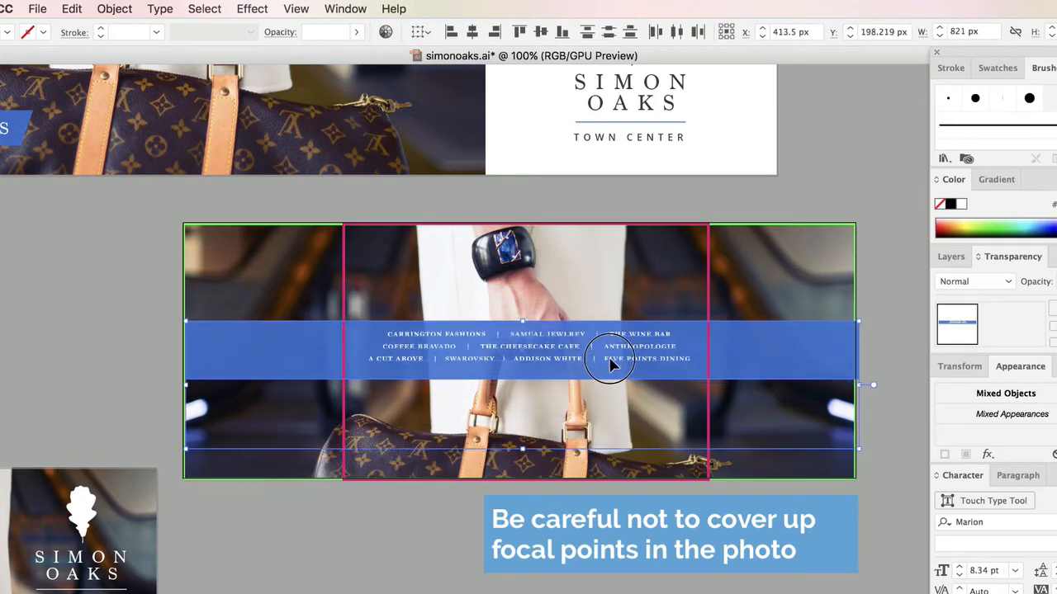
click(691, 525)
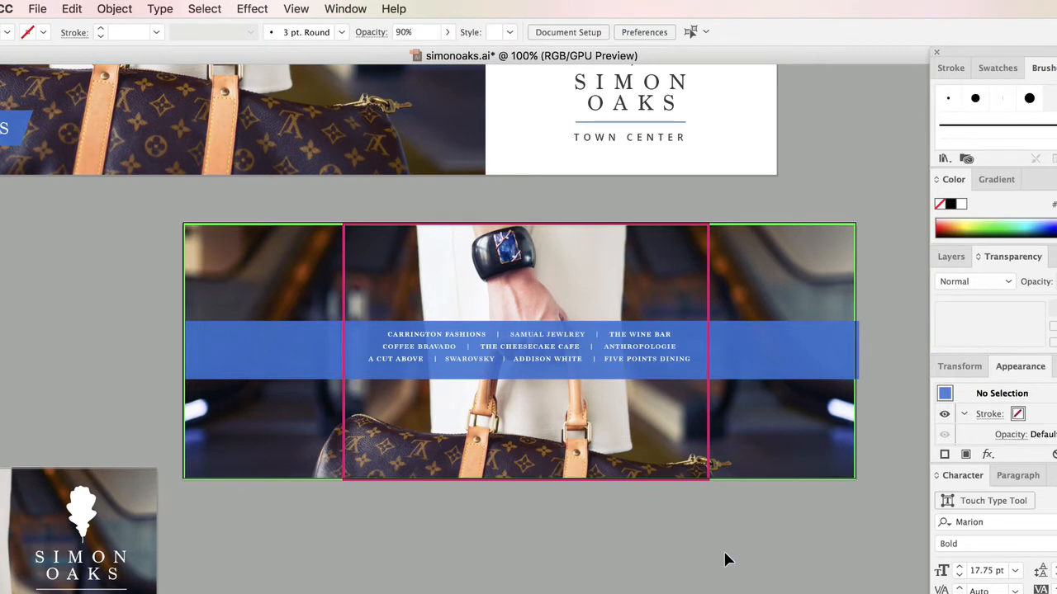
click(708, 398)
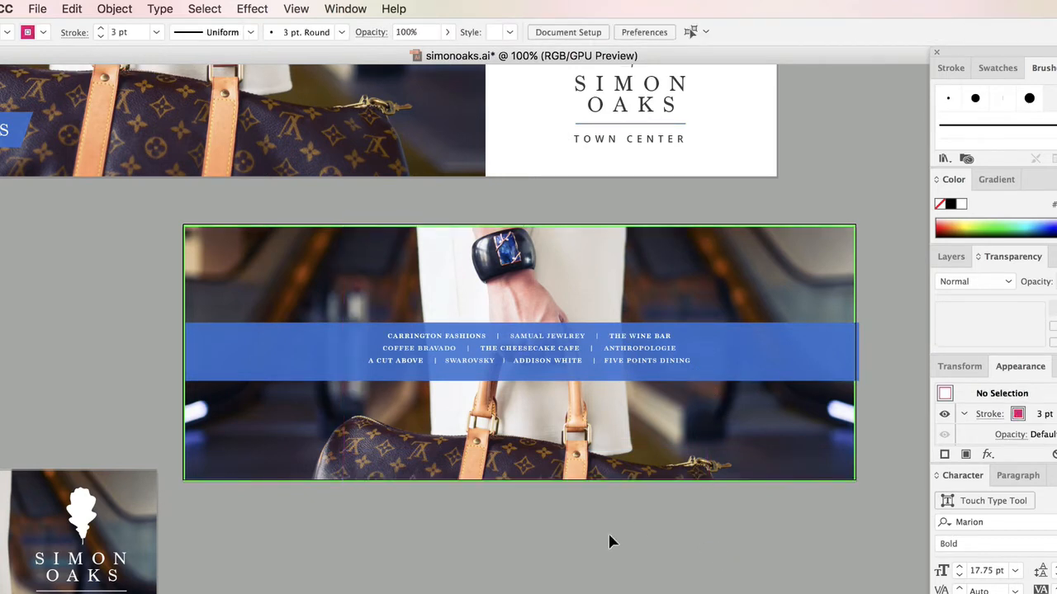
click(523, 472)
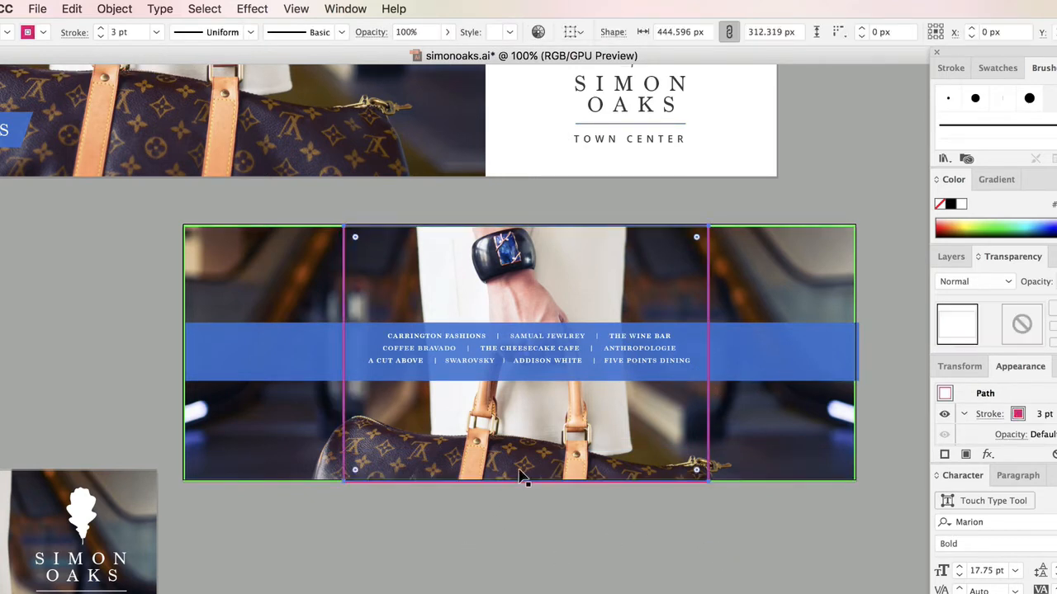
Set the store list's leading to 18 pt and its tracking to 160
click(558, 369)
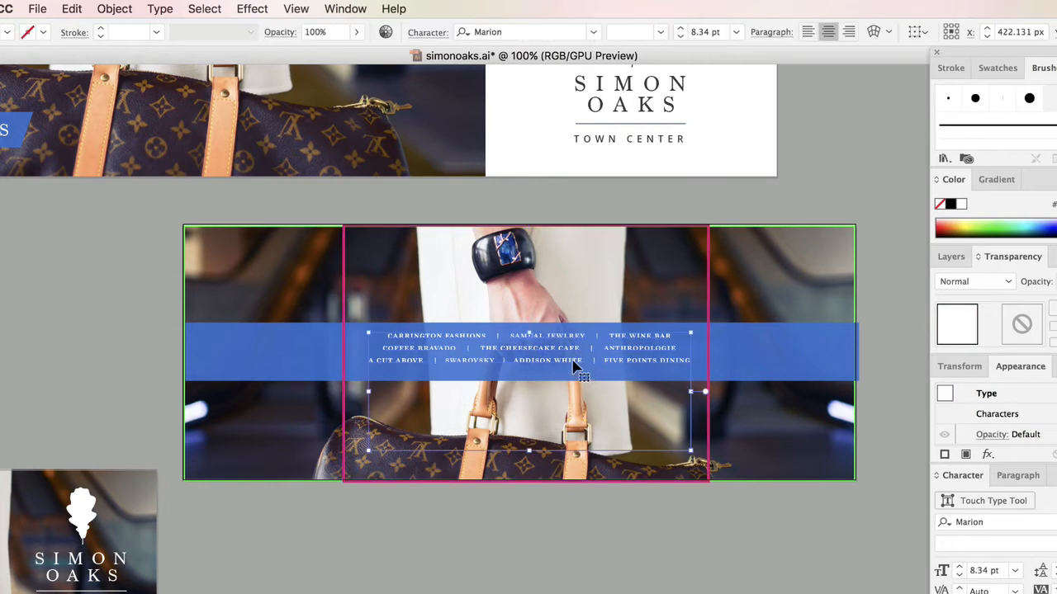
click(427, 33)
click(380, 127)
click(380, 127)
click(380, 127)
click(380, 127)
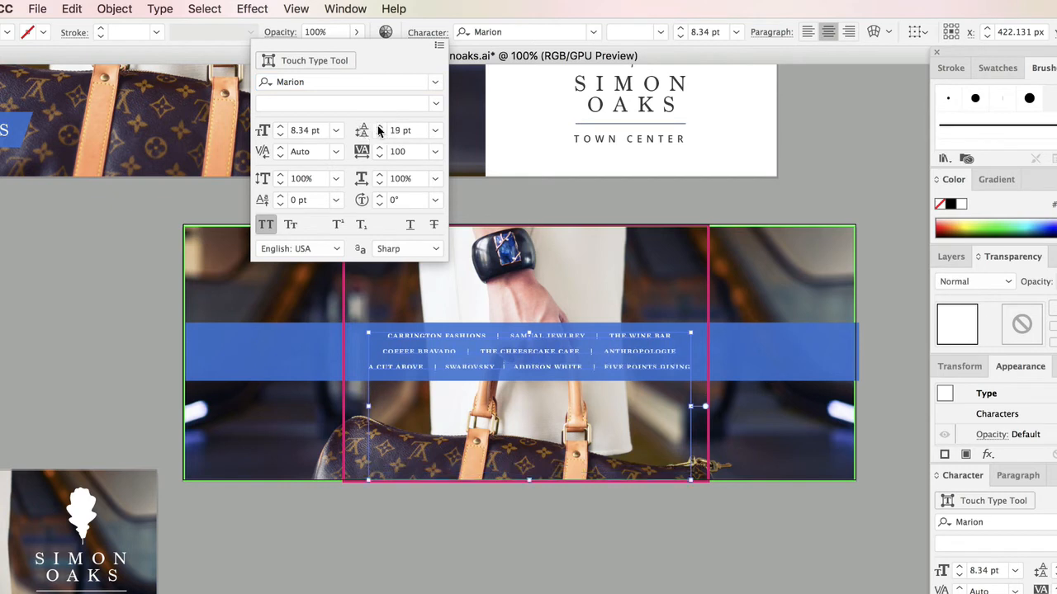
click(379, 135)
click(399, 151)
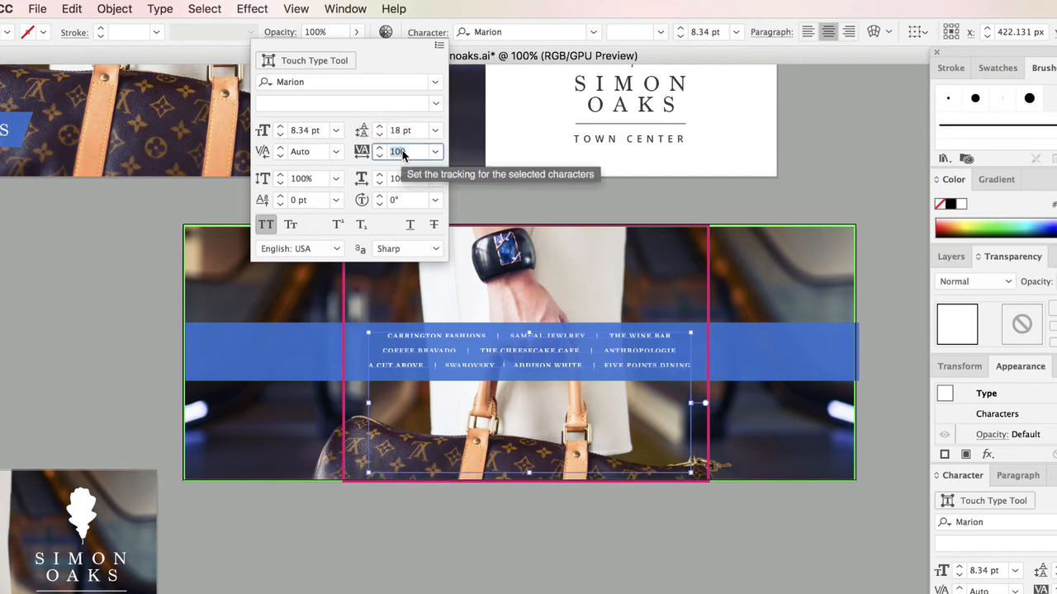
text(160)
key(Return)
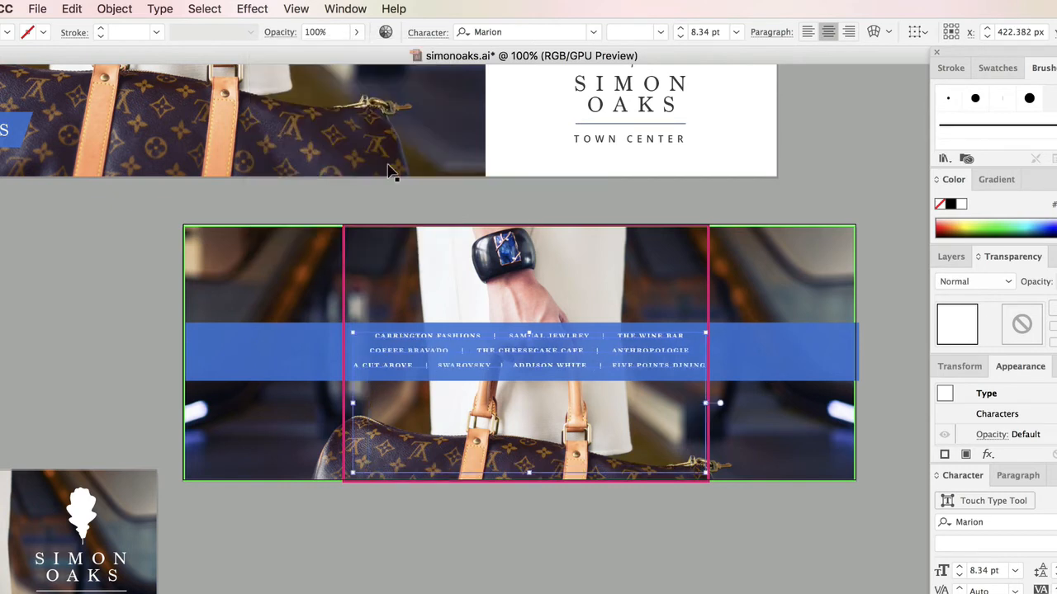
Scale the store list down to about 7.69 pt and centre it on the banner inside the mobile-crop frame
click(605, 563)
click(657, 375)
click(696, 358)
drag(703, 334, 637, 355)
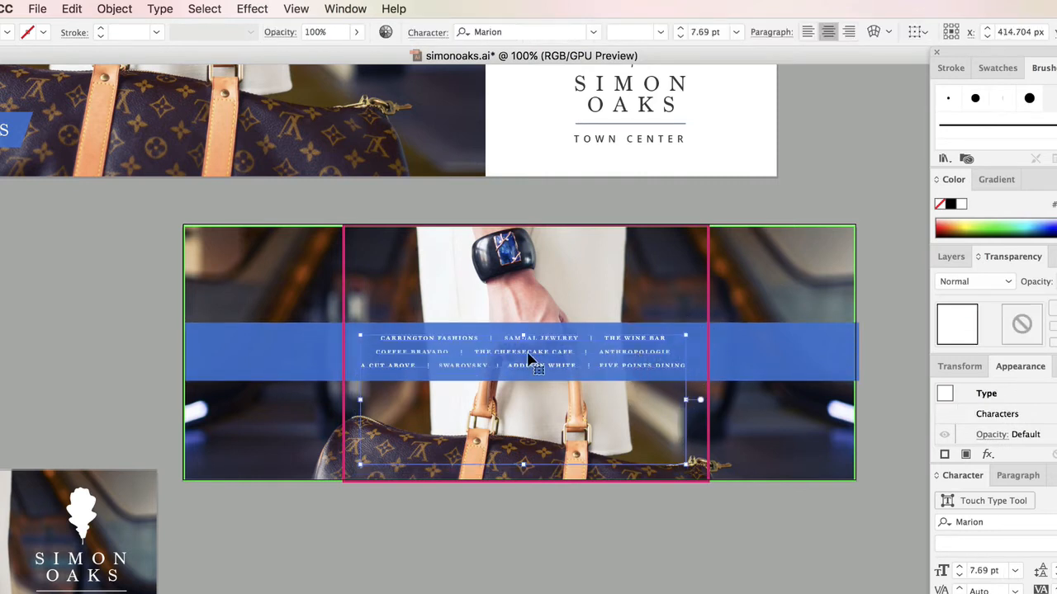
Try a Feather effect with a 20 px radius on the blue banner behind the store list
click(295, 349)
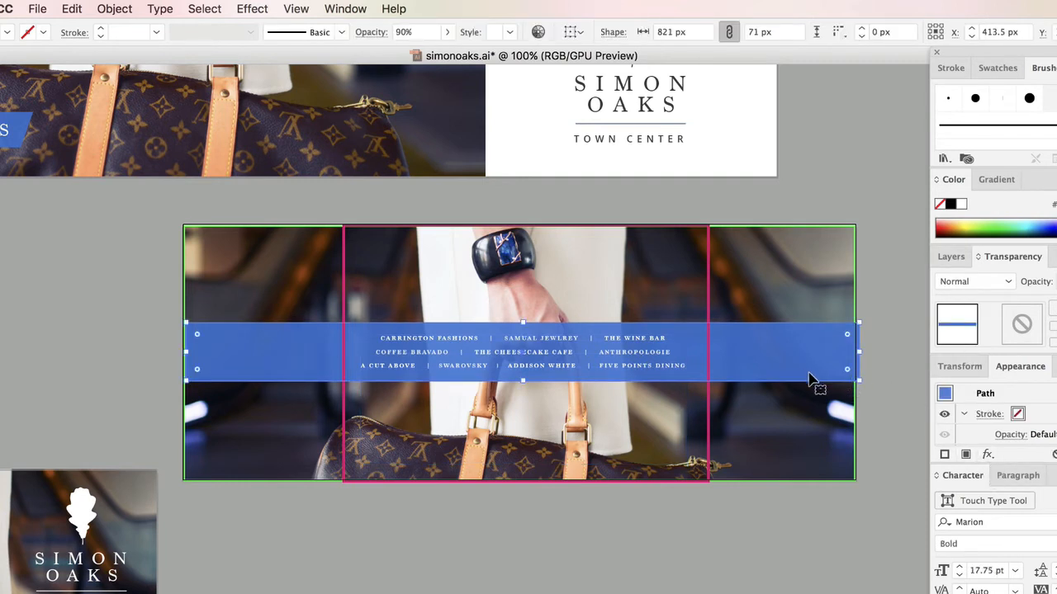
click(252, 8)
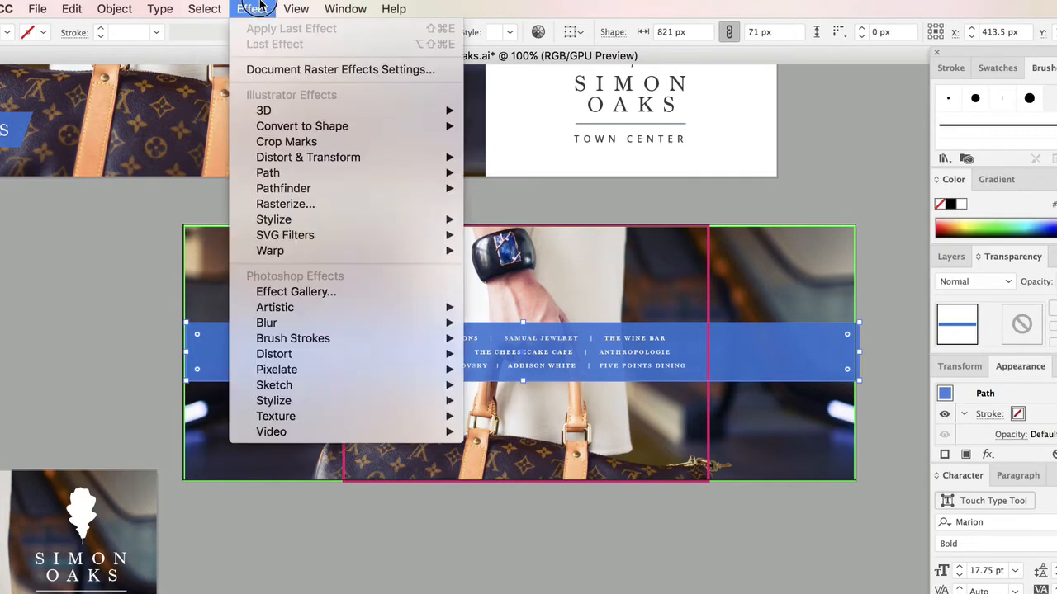
mouse_move(437, 220)
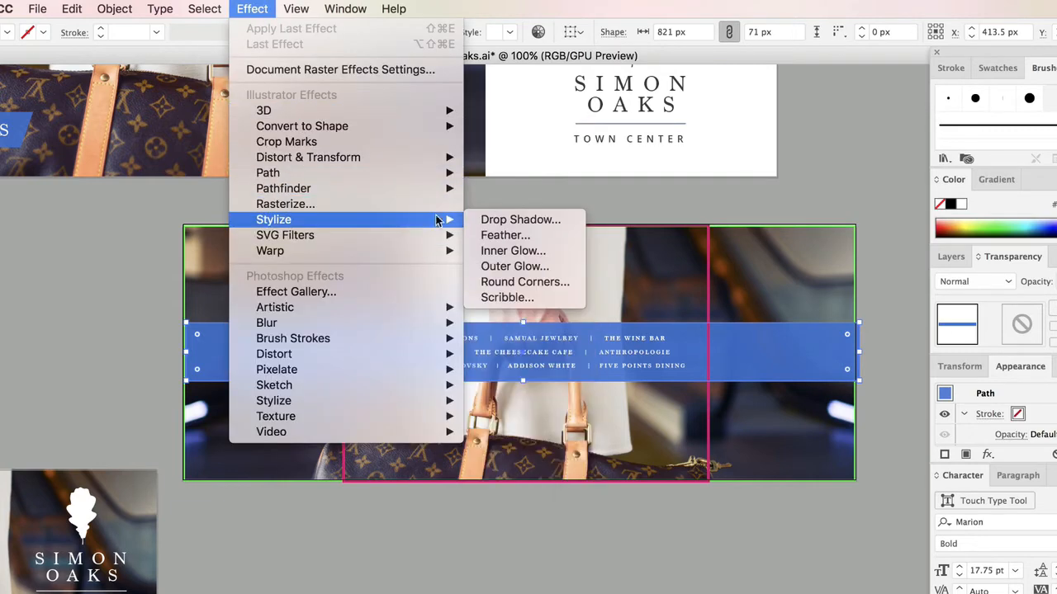
click(503, 235)
click(748, 424)
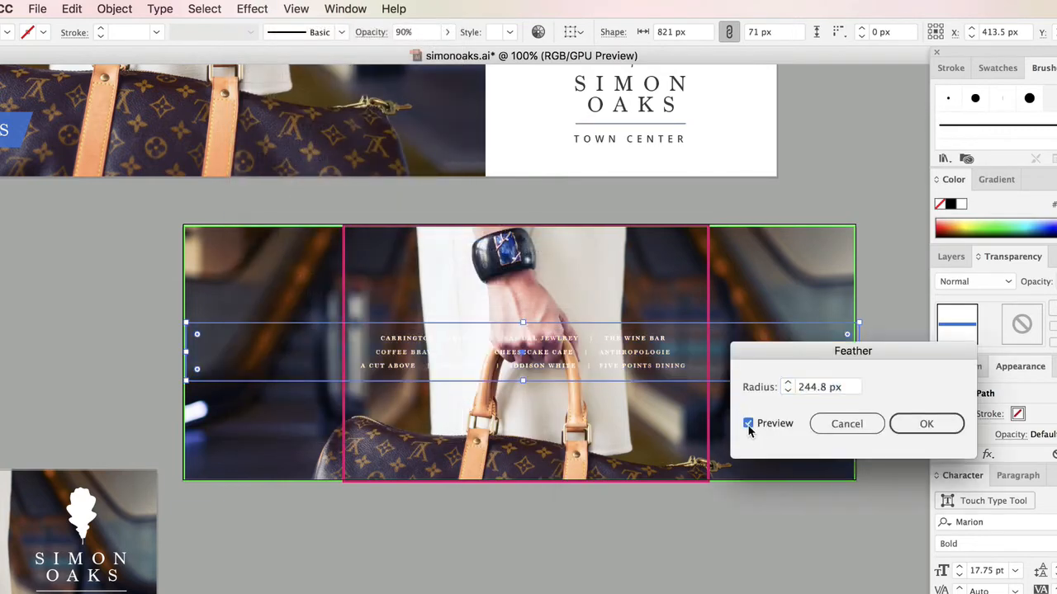
drag(792, 364, 791, 477)
click(787, 503)
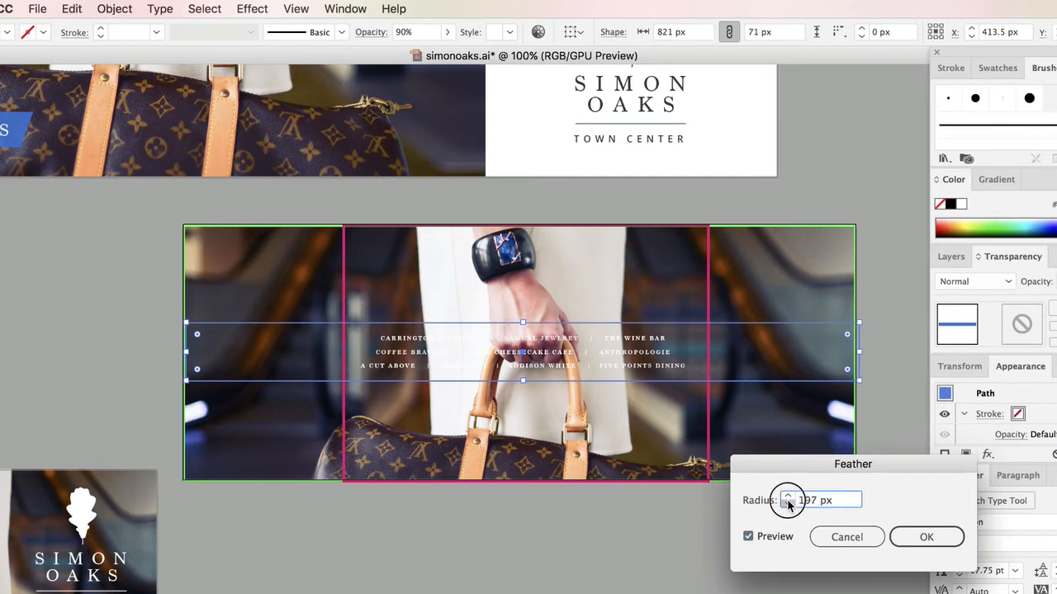
drag(816, 501, 795, 504)
text(20)
key(Return)
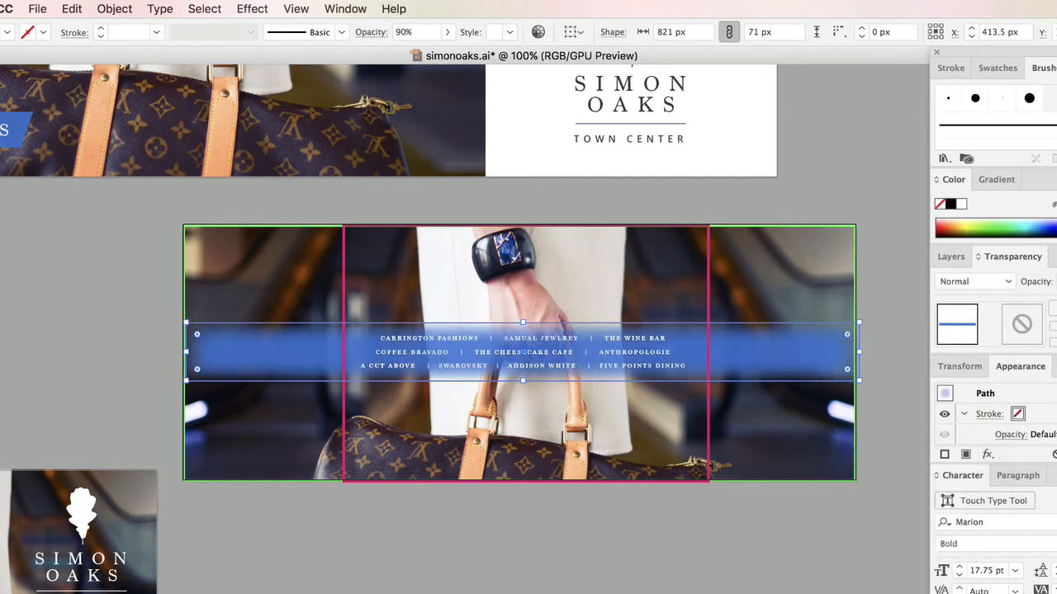
Stretch the feathered banner above and below the store list to 106 px high and reduce its opacity to 52%
click(739, 496)
click(755, 365)
drag(523, 380, 523, 395)
drag(523, 323, 524, 307)
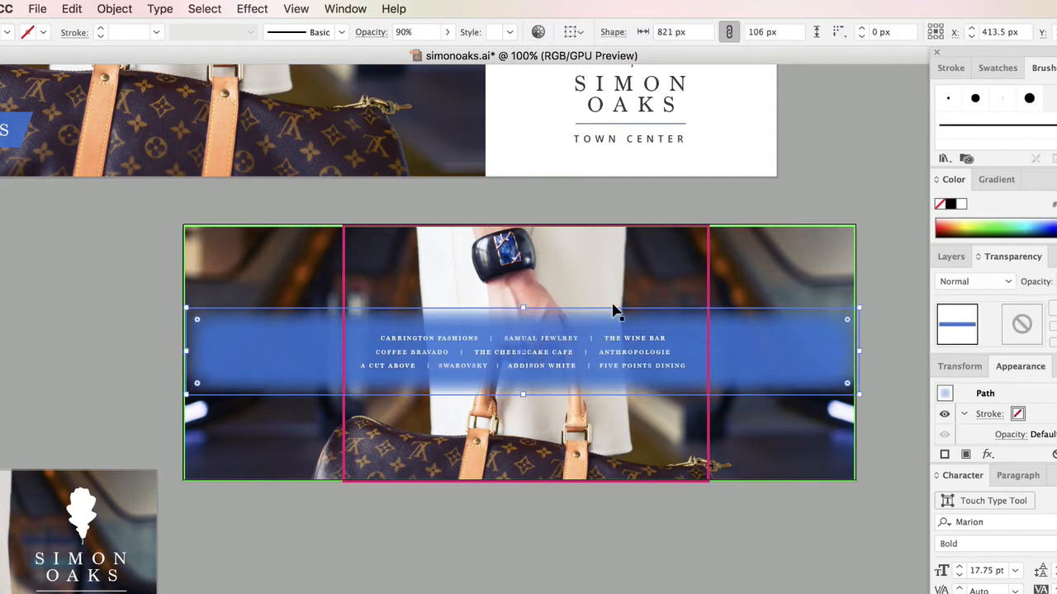
click(1056, 282)
drag(1056, 302, 1056, 302)
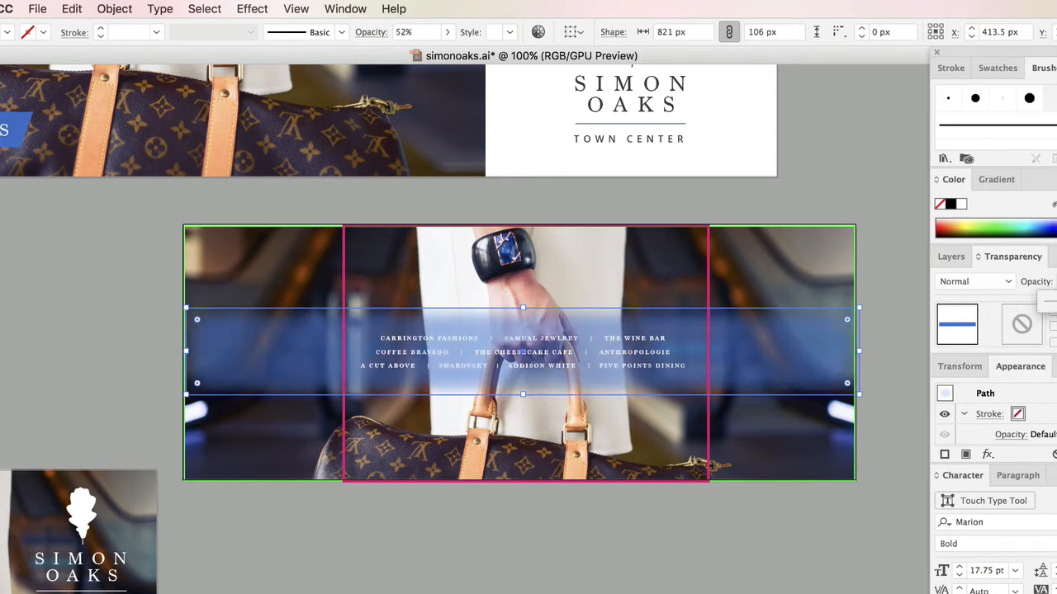
click(696, 576)
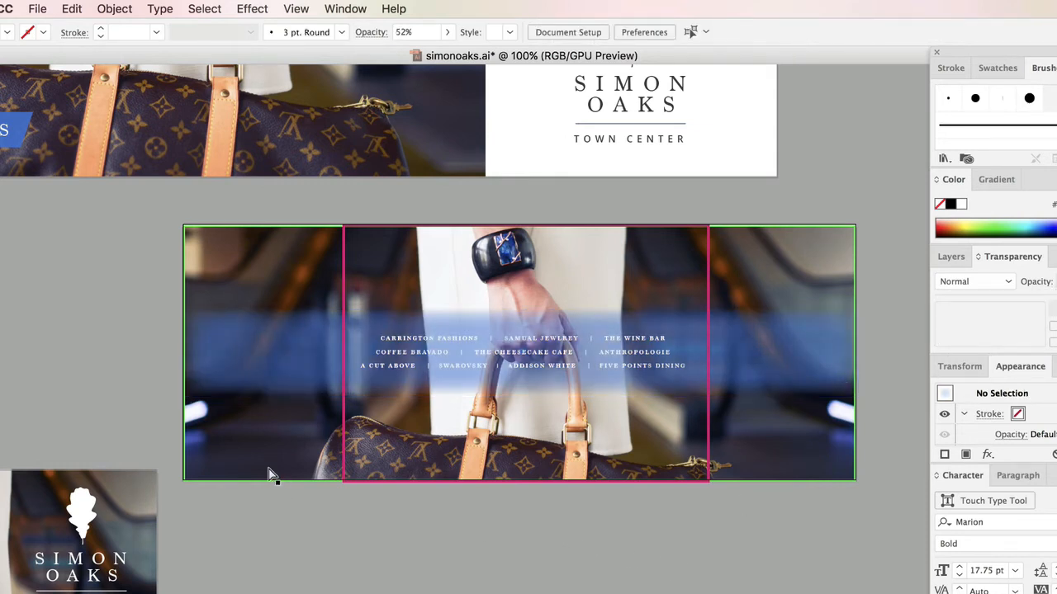
Undo the feather, height and opacity changes made to the blue banner
key(super+z)
key(super+z)
key(super+z)
key(super+z)
key(super+z)
key(super+z)
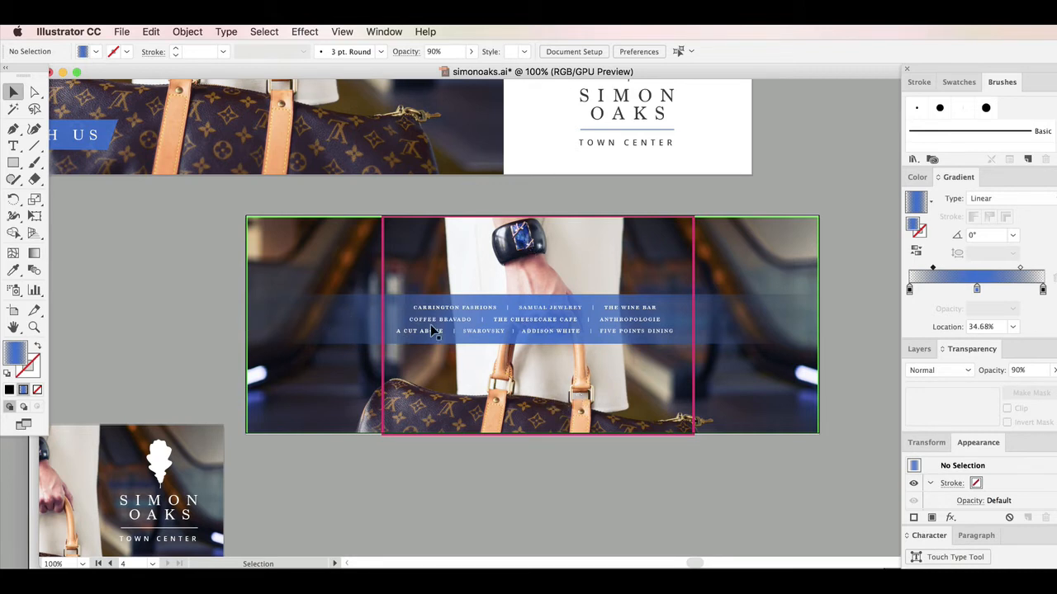
Examine the opacity and location of each colour stop in the banner's linear gradient
click(752, 327)
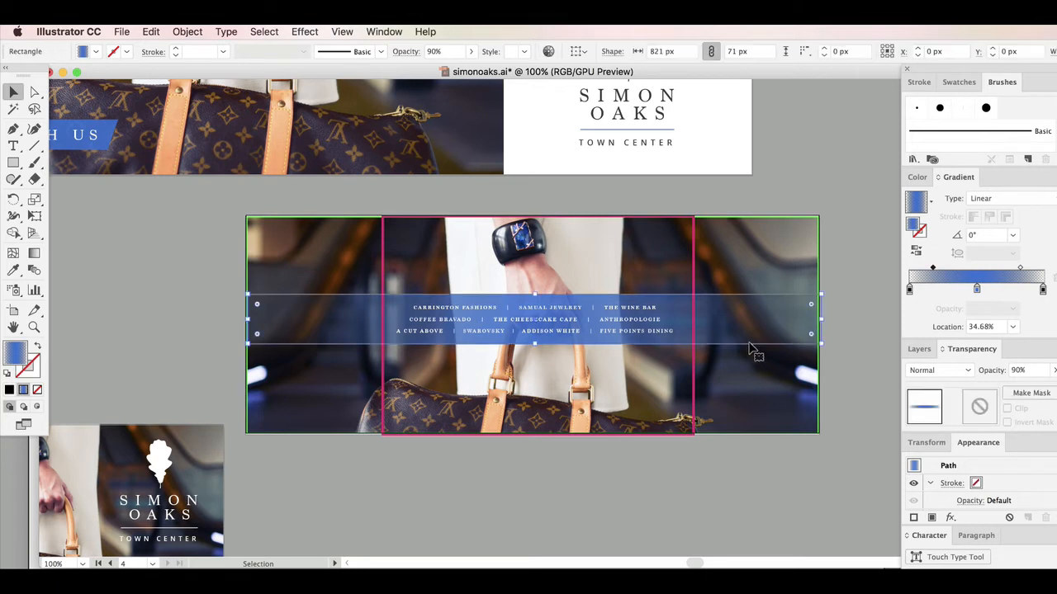
drag(958, 185, 740, 354)
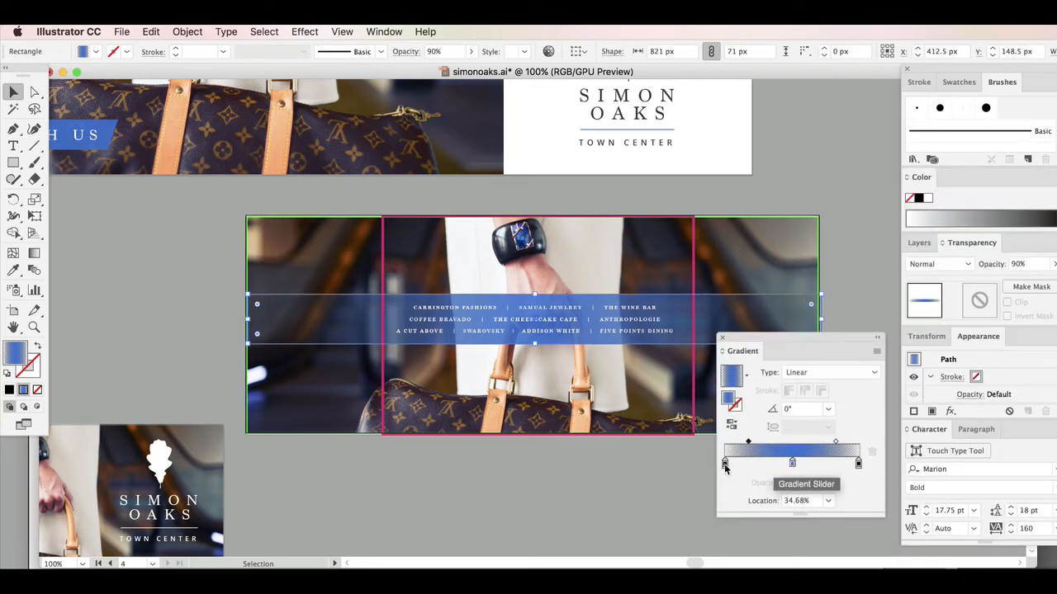
click(793, 464)
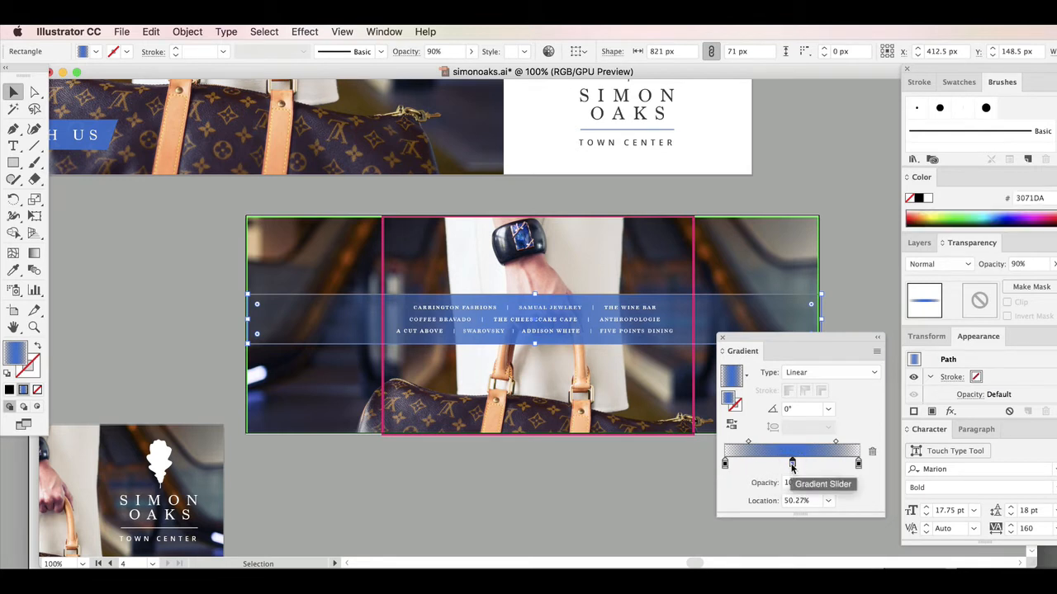
click(859, 465)
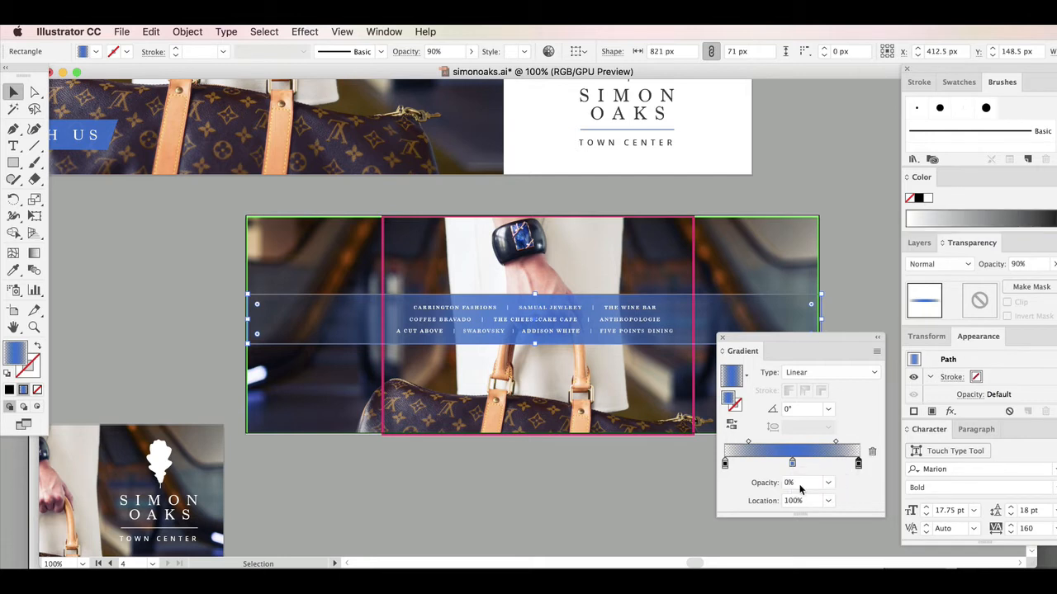
click(725, 464)
click(863, 283)
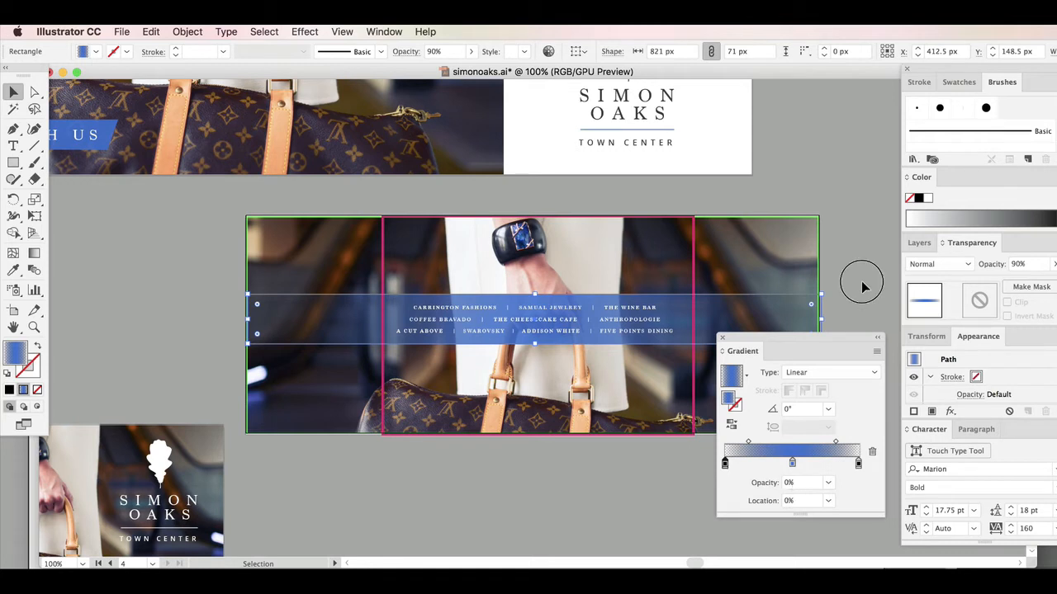
drag(800, 347, 1021, 242)
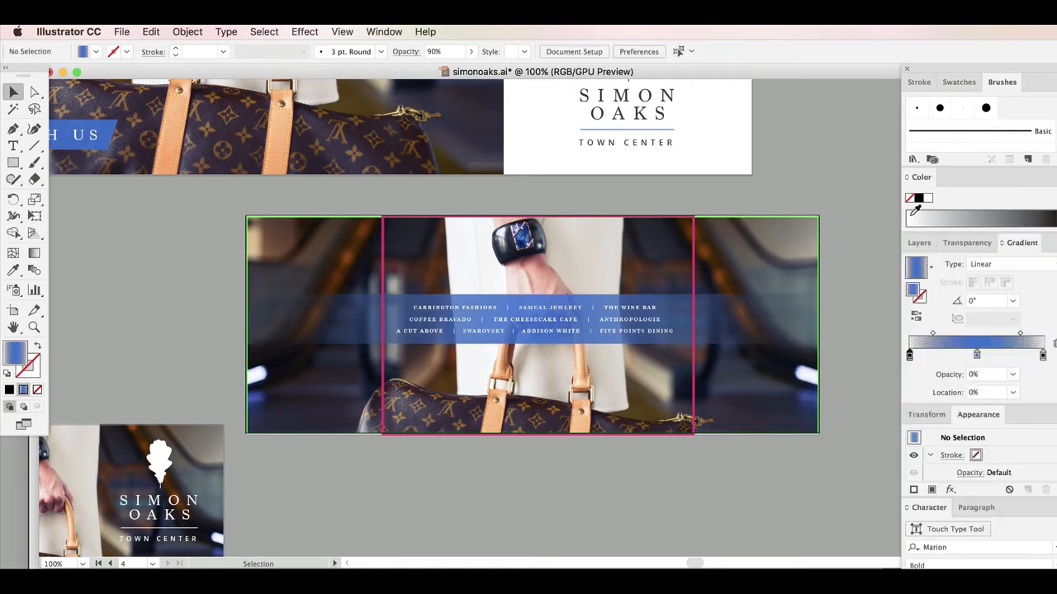
Delete the pink mobile-crop frame and the green outline frame from the cover photo
click(693, 268)
shift+click(733, 217)
key(Delete)
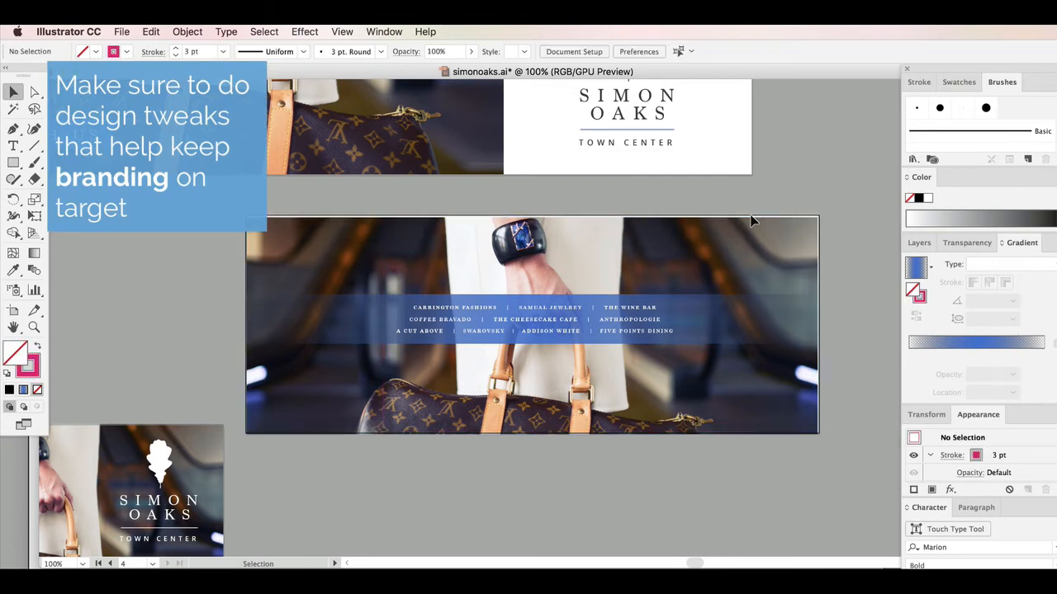
Enlarge the handbag photo slightly at its upper-right corner so it fills the cover artboard
click(730, 238)
drag(820, 217, 823, 214)
click(838, 167)
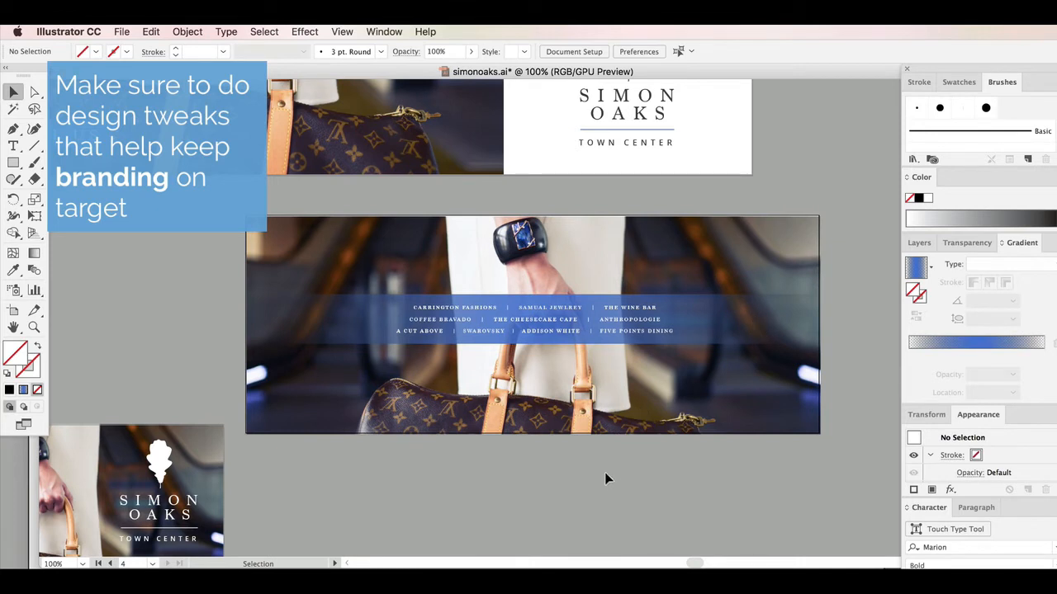
Heighten the gradient banner slightly above and below the store list, extending its upper edge by about 2 px
click(538, 299)
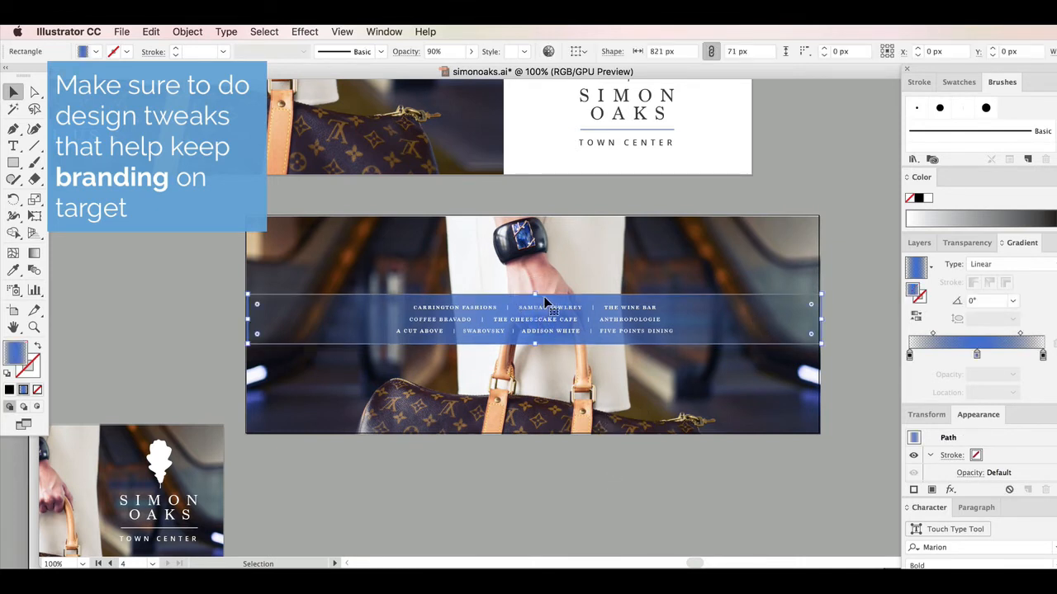
drag(536, 295, 536, 293)
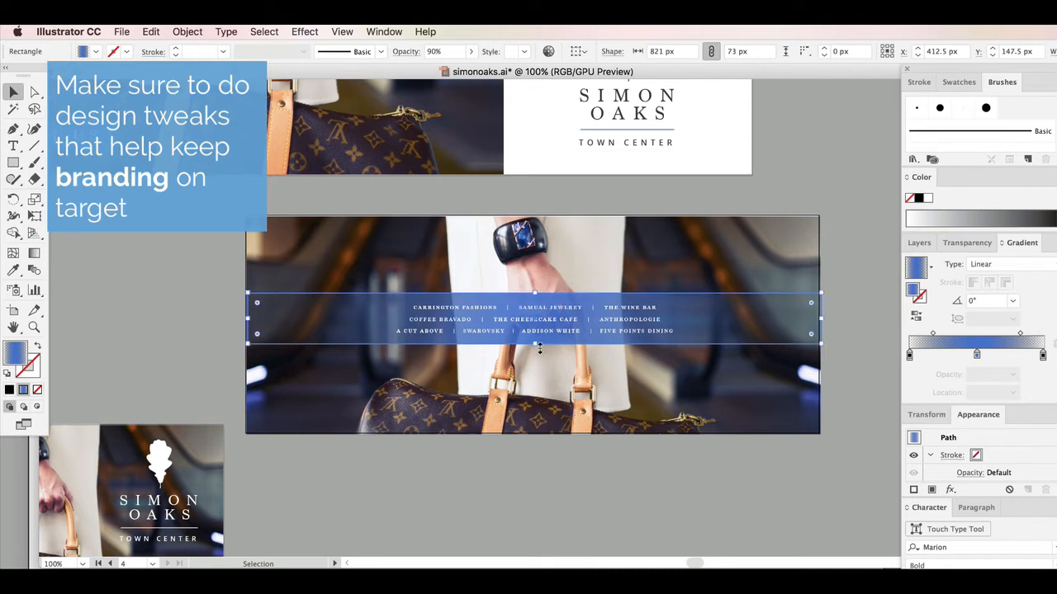
drag(538, 340, 542, 340)
click(617, 488)
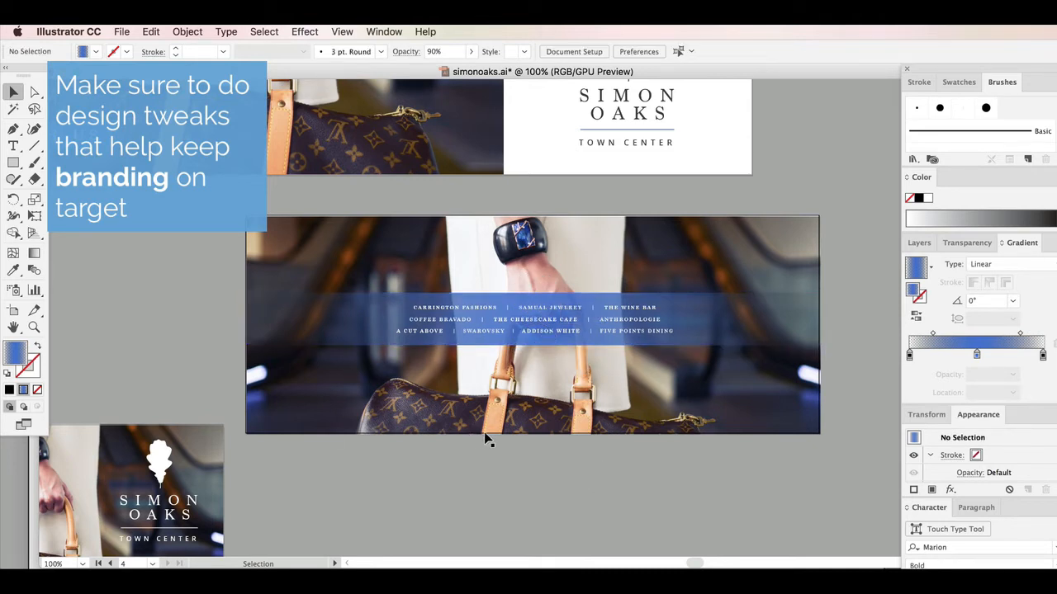
Examine the Facebook and Instagram image sizes in SocialMedia-SizingGuide.ai
scroll(685, 562, left, 4)
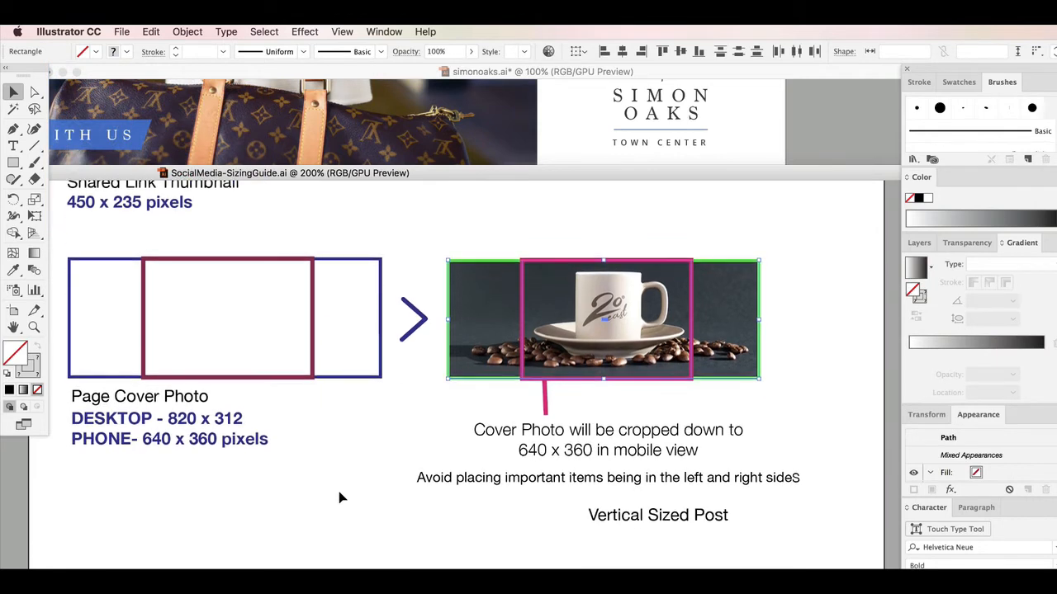
scroll(295, 520, down, 2)
key(super+minus)
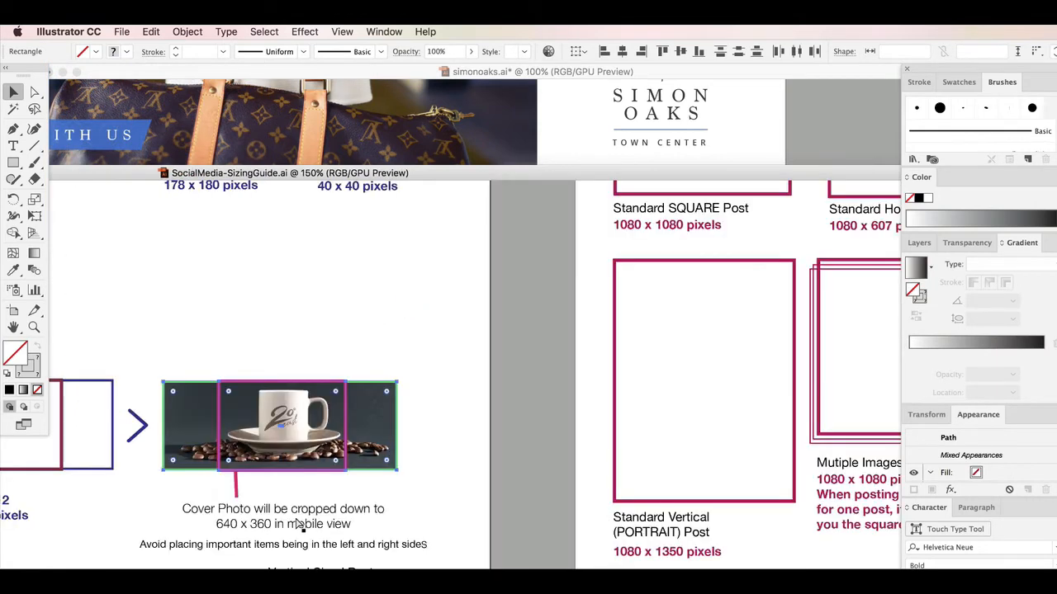
key(super+minus)
drag(346, 175, 523, 111)
scroll(338, 405, up, 5)
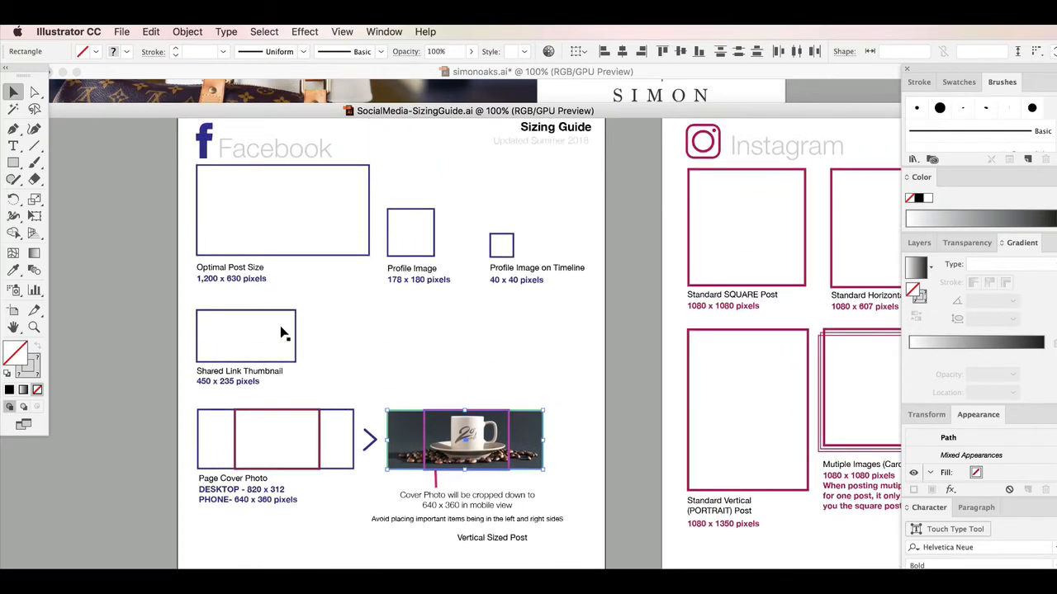
scroll(241, 284, up, 3)
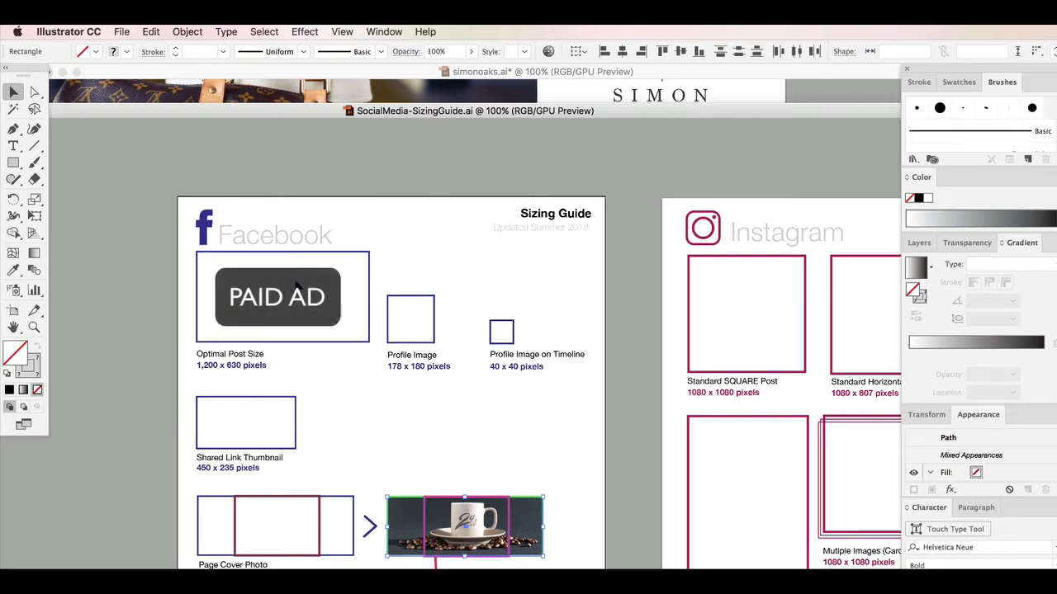
scroll(474, 363, right, 6)
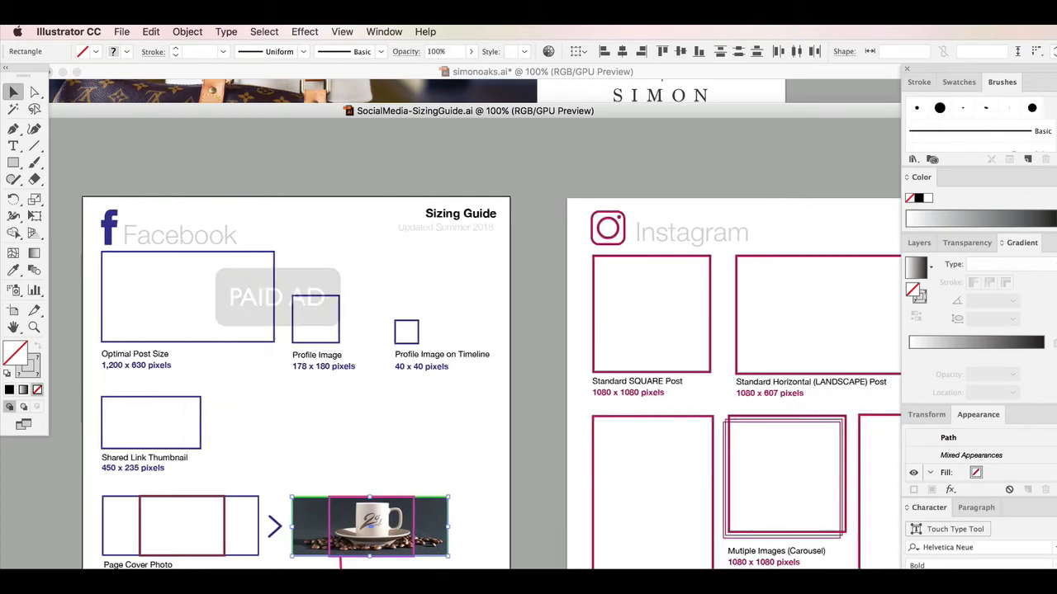
scroll(475, 380, left, 5)
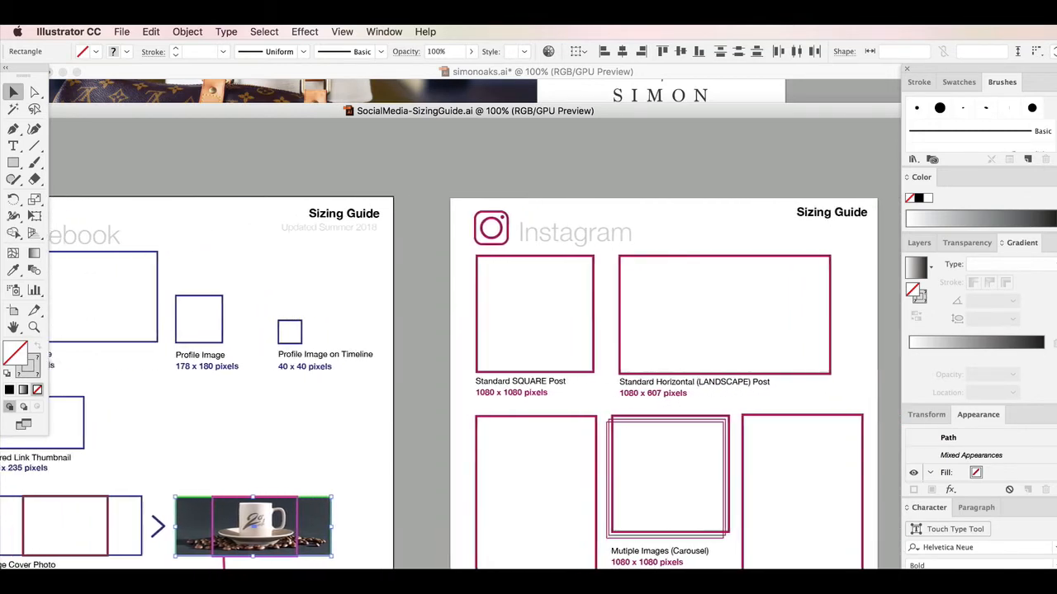
Return to simonoaks.ai and review all the Simon Oaks social media graphics together
click(454, 98)
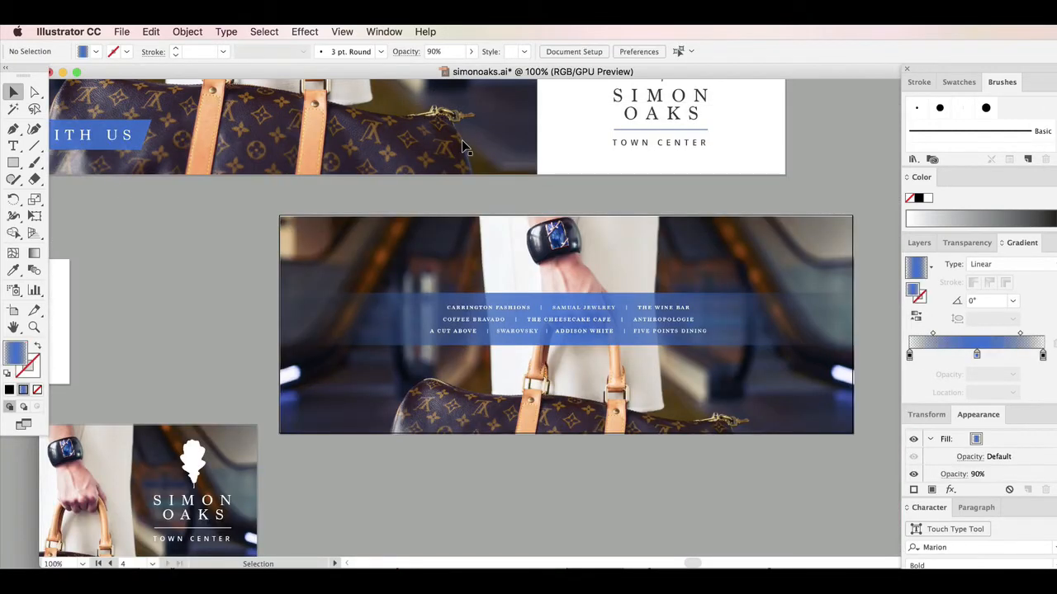
key(super+minus)
key(super+minus)
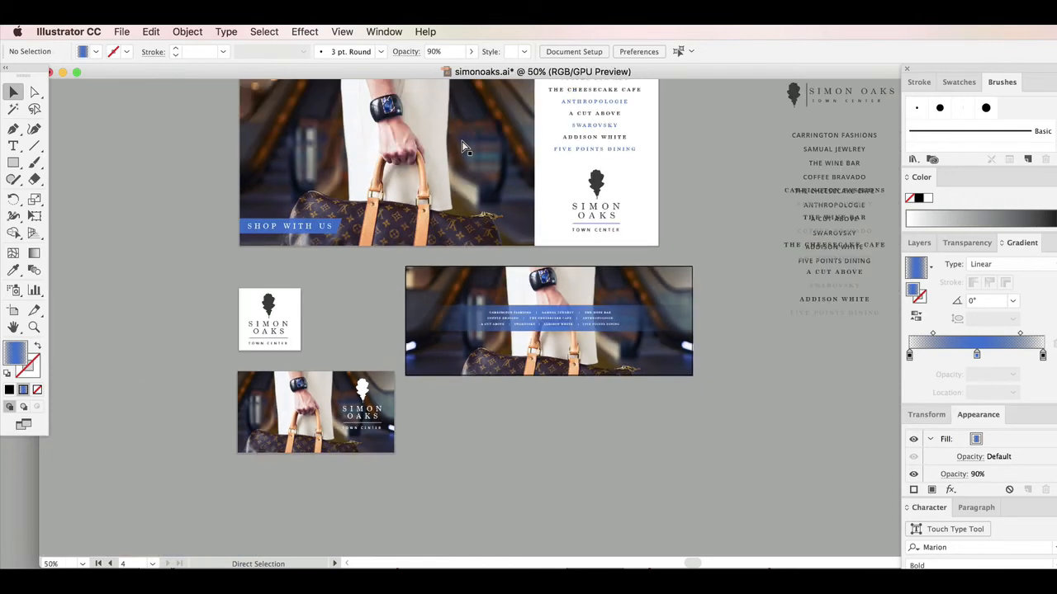
key(super+minus)
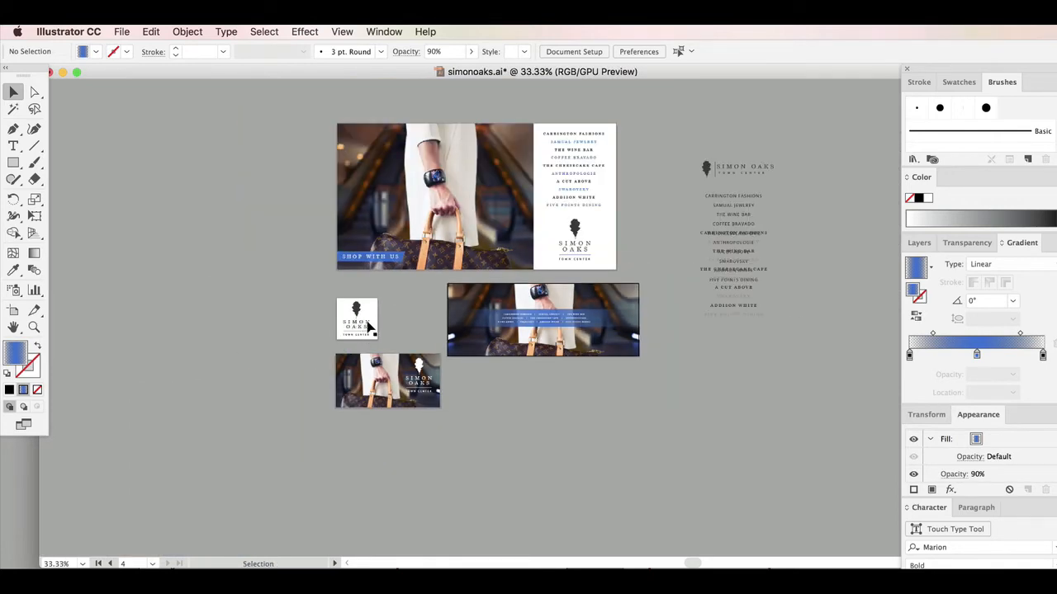
scroll(510, 390, up, 3)
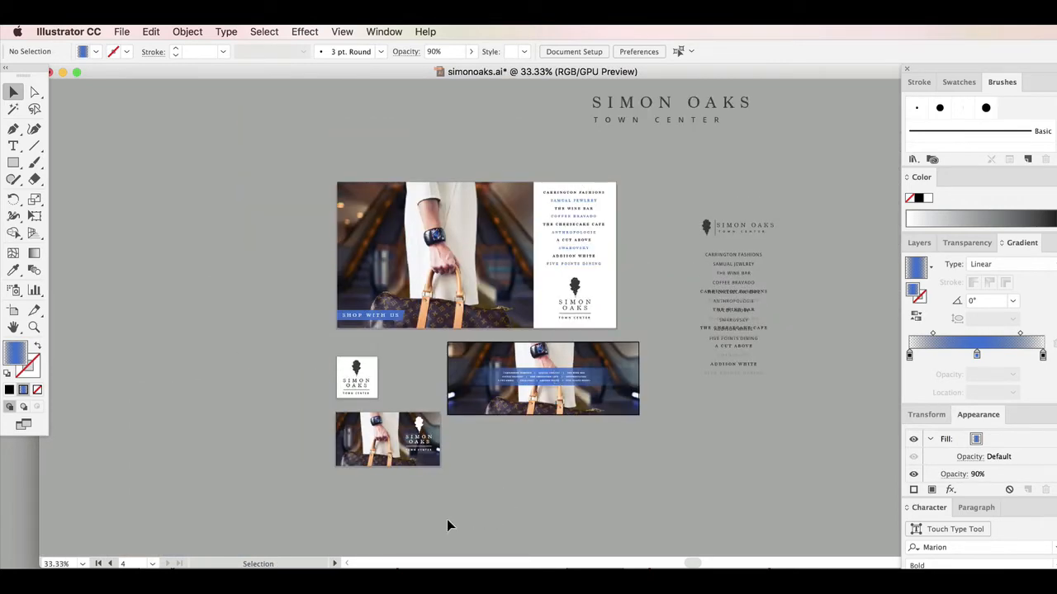
key(super+s)
scroll(405, 452, up, 3)
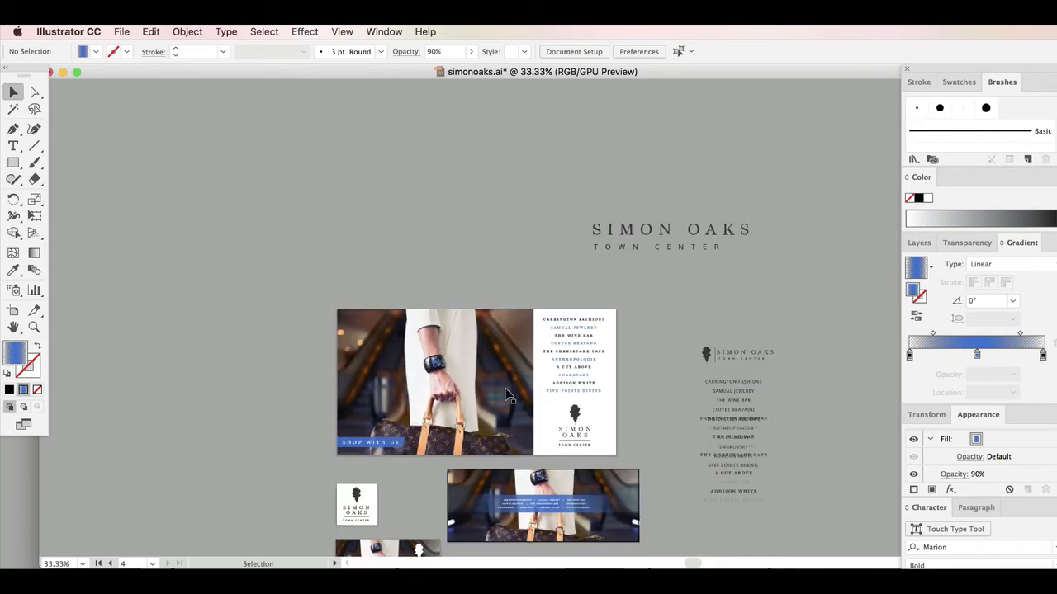
scroll(497, 388, down, 5)
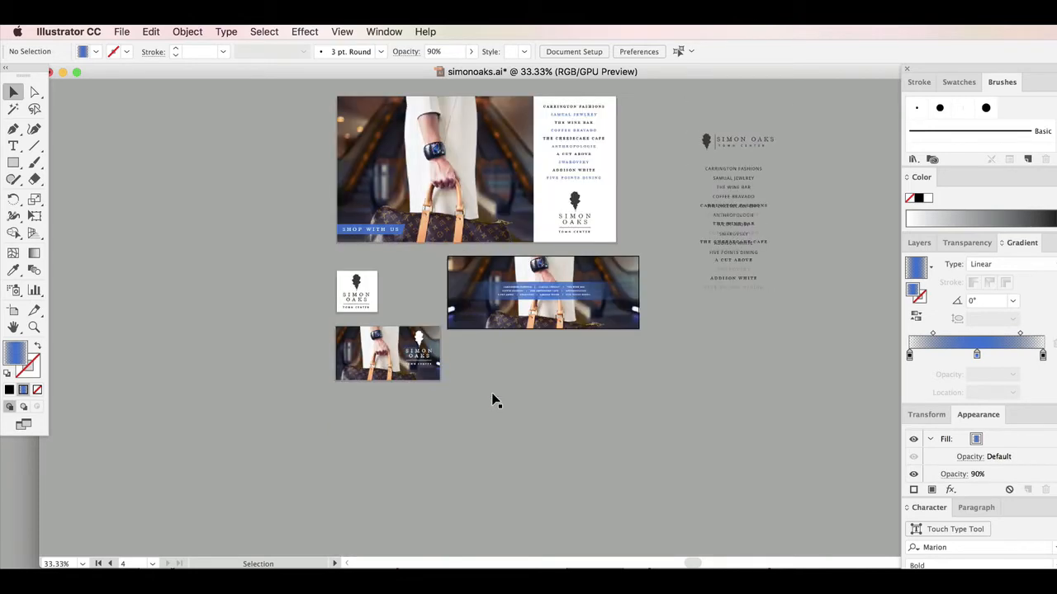
scroll(490, 393, up, 1)
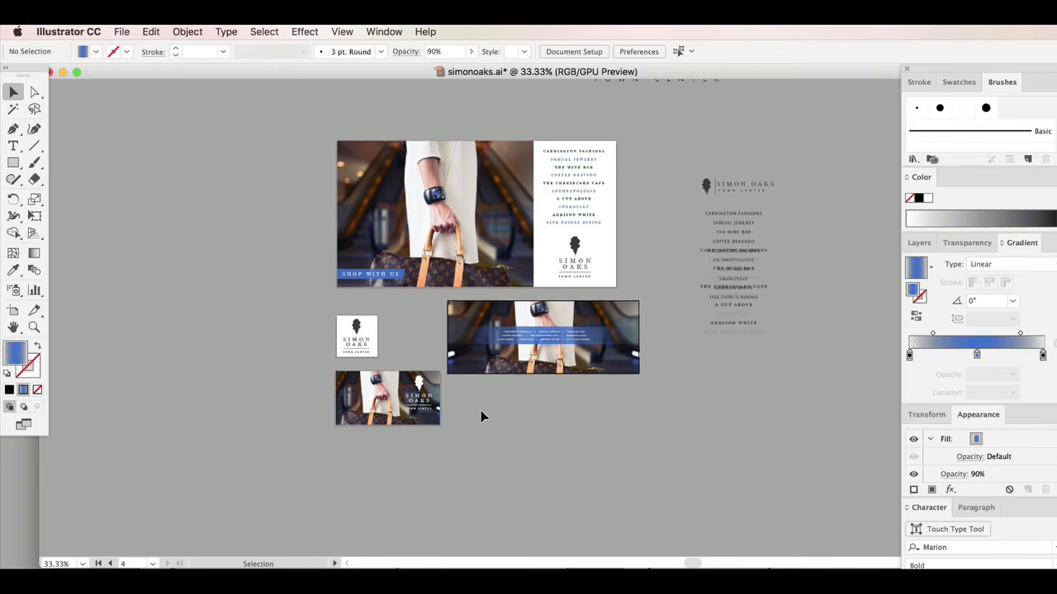
scroll(481, 411, up, 1)
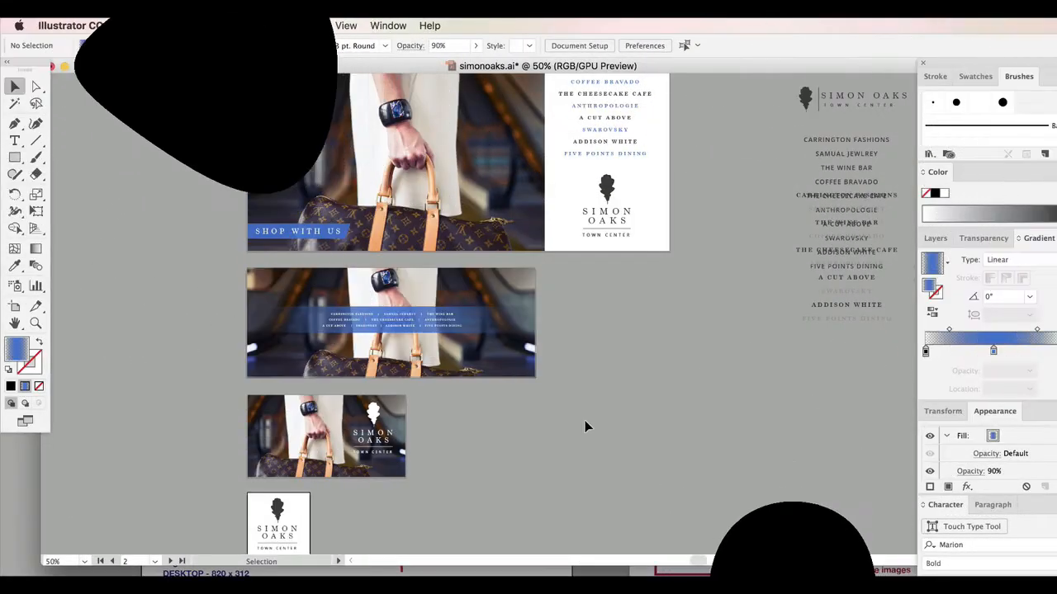
Check the Instagram post sizes in SocialMedia-SizingGuide.ai after looking over the existing Simon Oaks graphics
scroll(583, 422, down, 1)
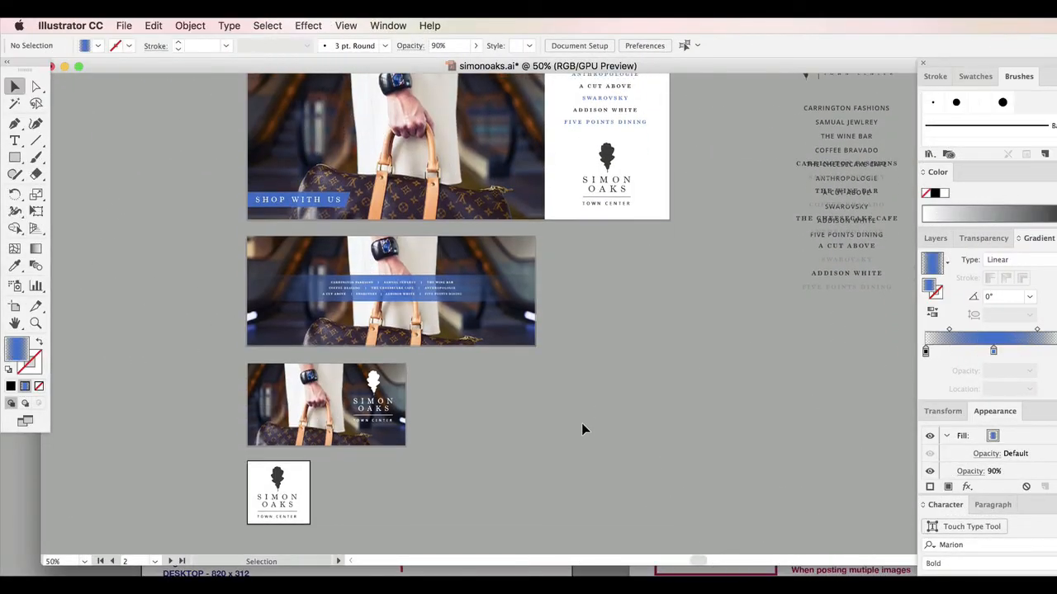
scroll(619, 421, up, 5)
scroll(611, 421, down, 3)
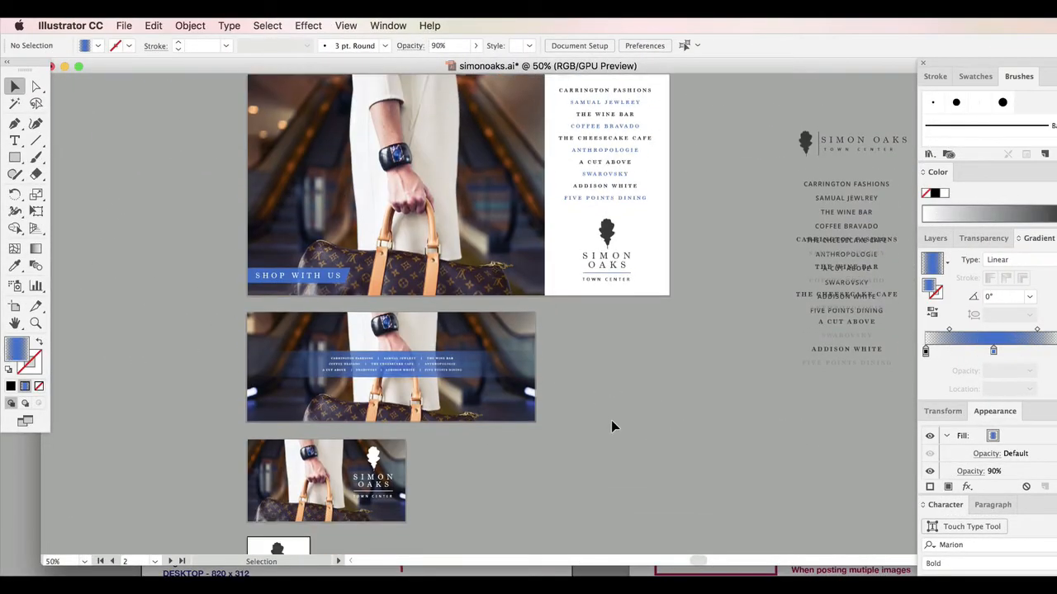
scroll(611, 426, down, 3)
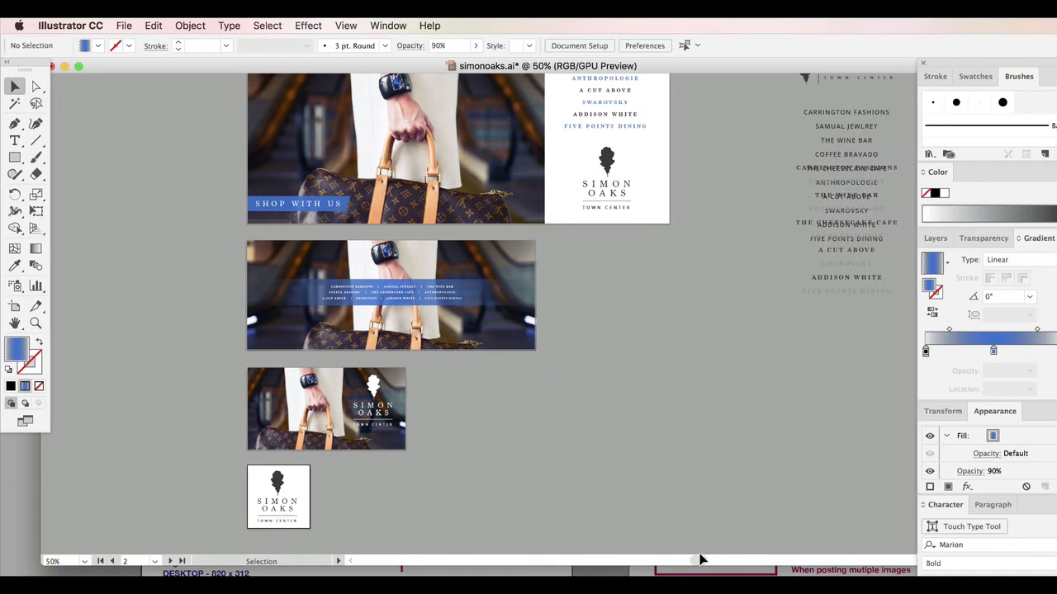
drag(698, 564, 655, 565)
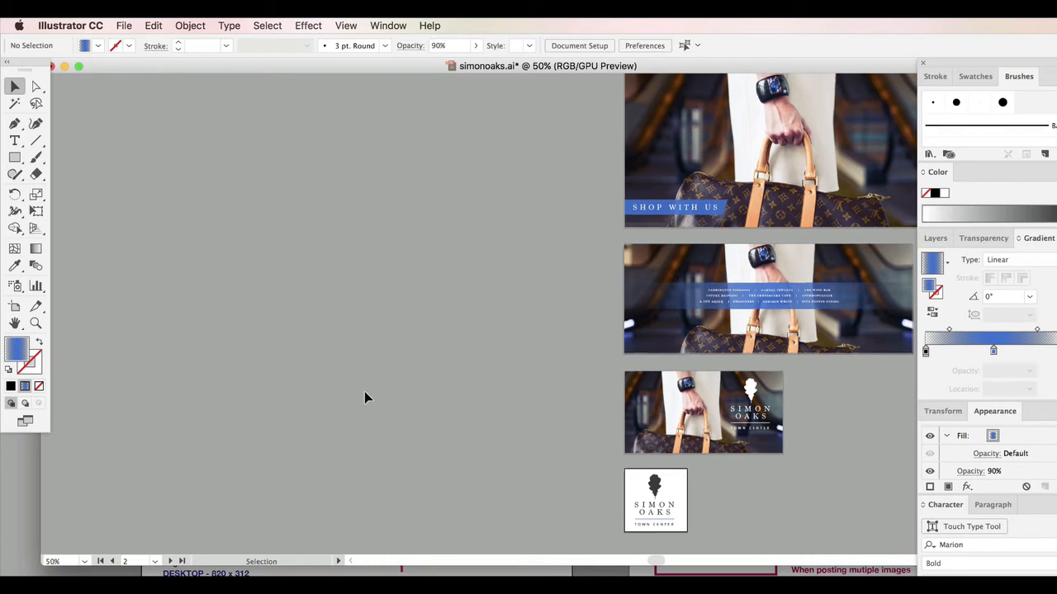
drag(177, 66, 335, 86)
click(183, 169)
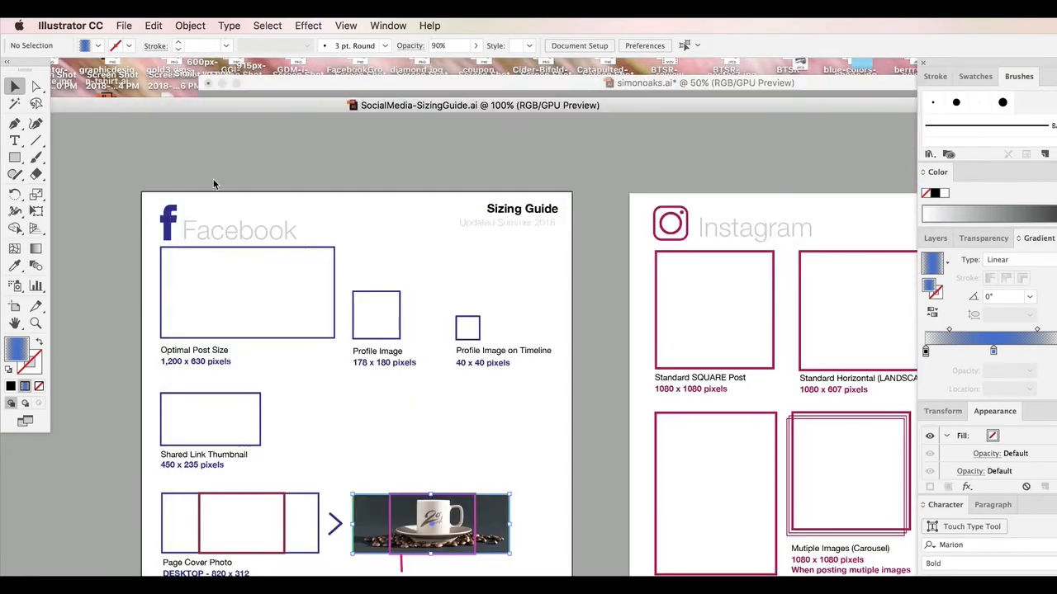
scroll(504, 177, right, 5)
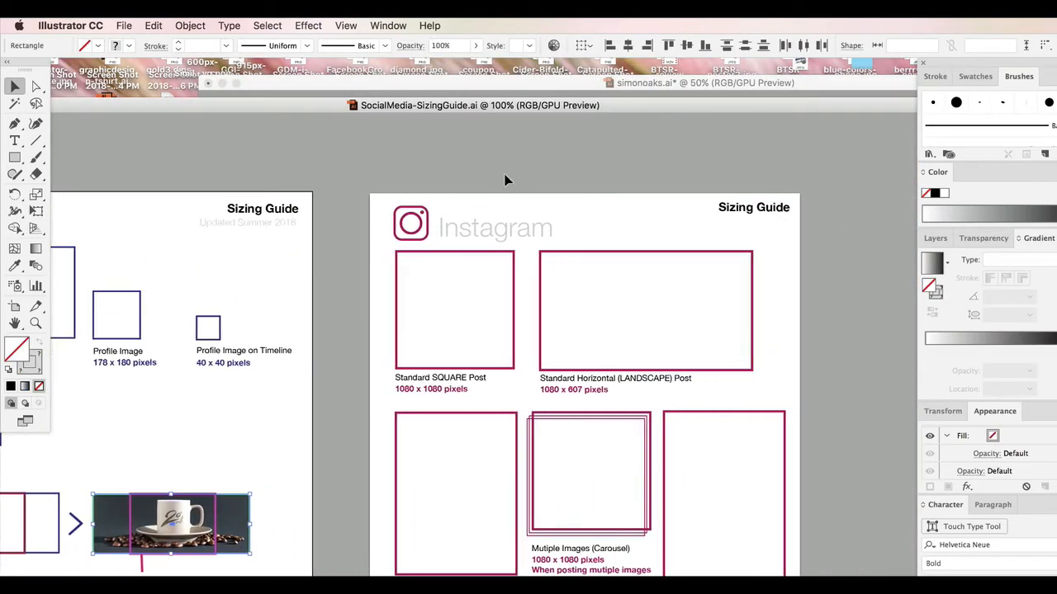
drag(484, 108, 390, 70)
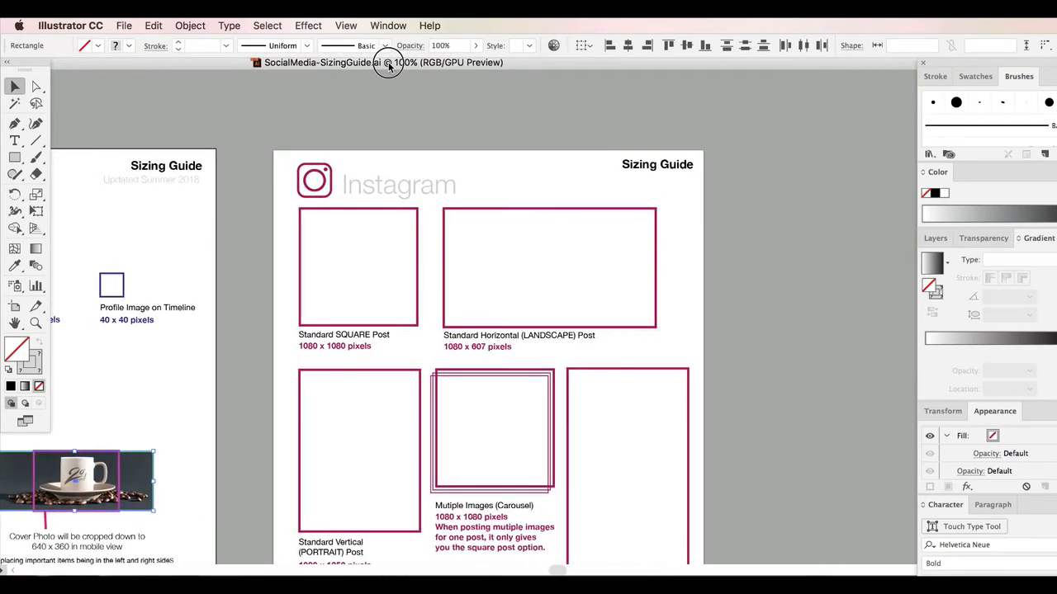
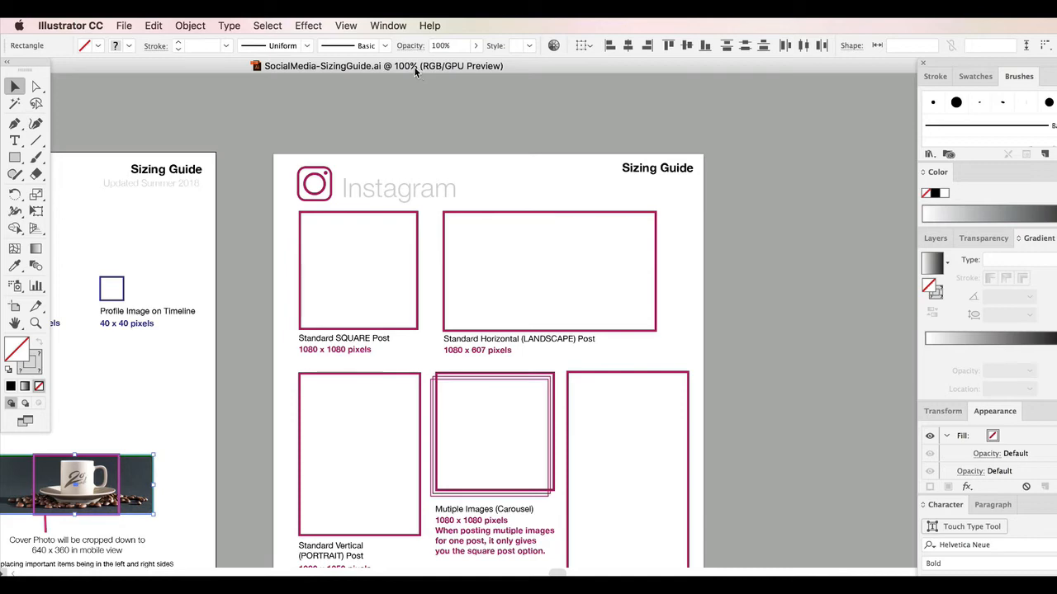
Return to simonoaks.ai and add a new artboard in the empty canvas area beside the existing graphics
drag(415, 72, 424, 246)
click(442, 77)
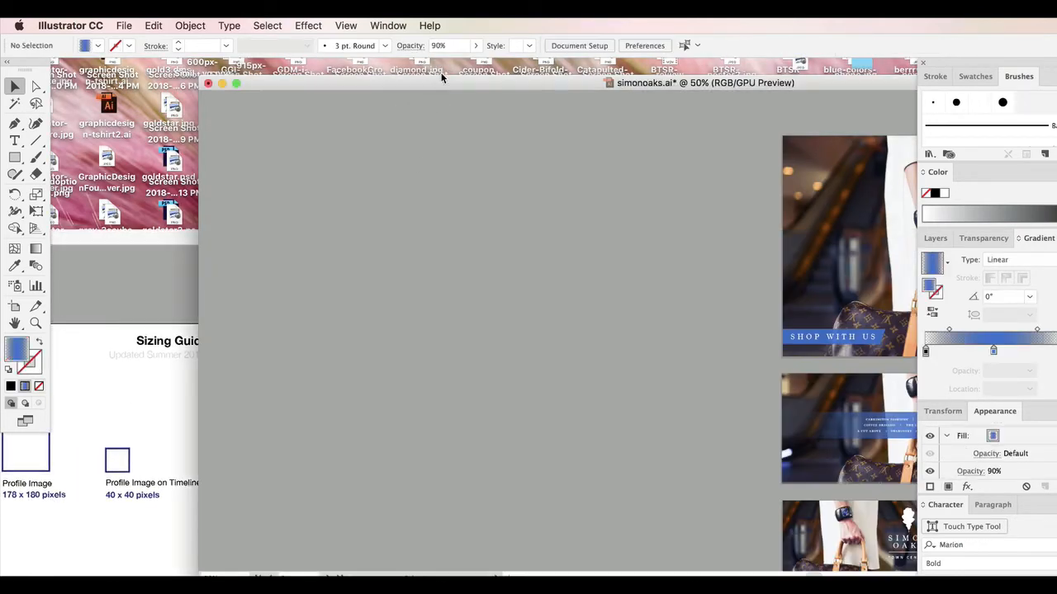
drag(441, 77, 291, 67)
click(123, 26)
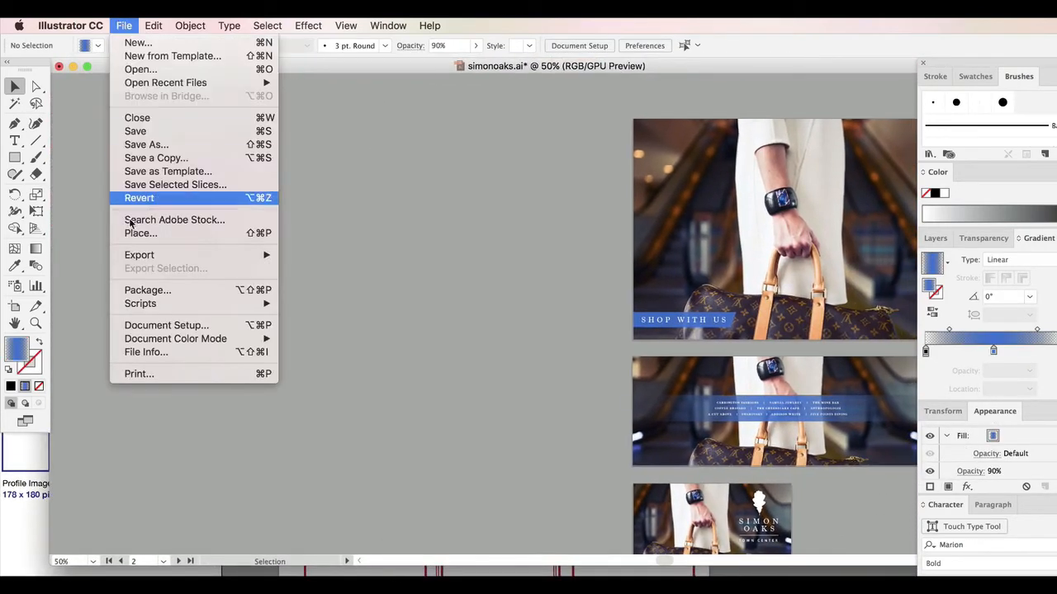
click(166, 325)
click(346, 265)
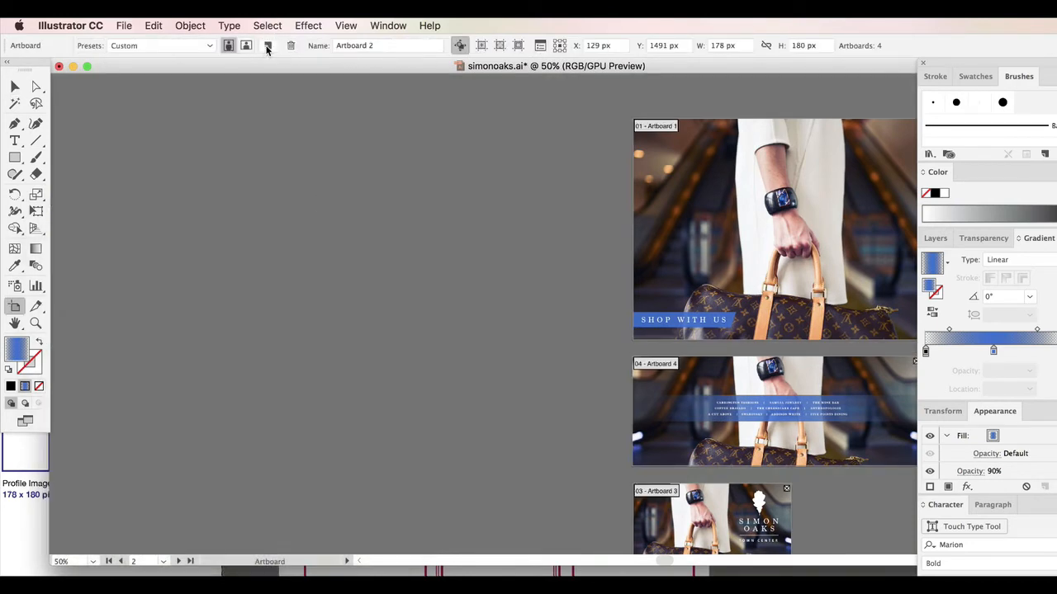
click(267, 45)
click(330, 208)
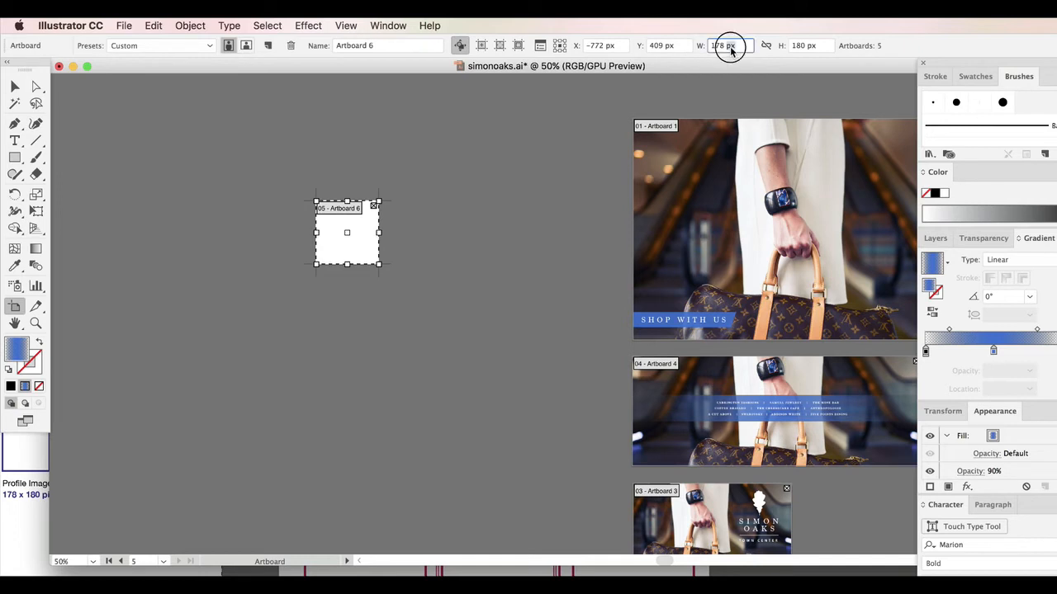
Set the new artboard's size to 1080 x 1080 px and leave artboard editing
text(180)
key(Tab)
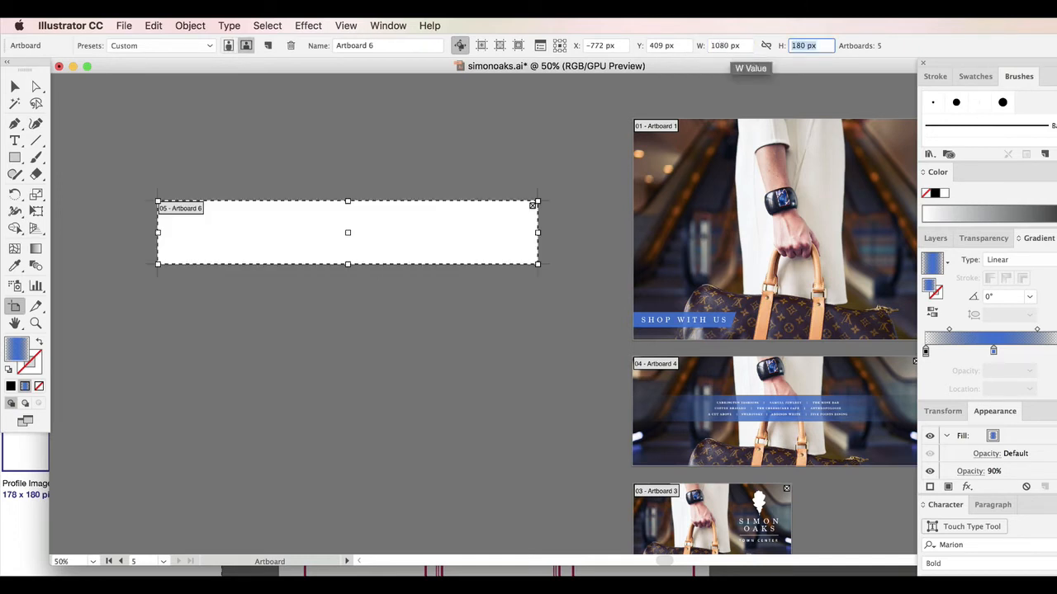
key(Return)
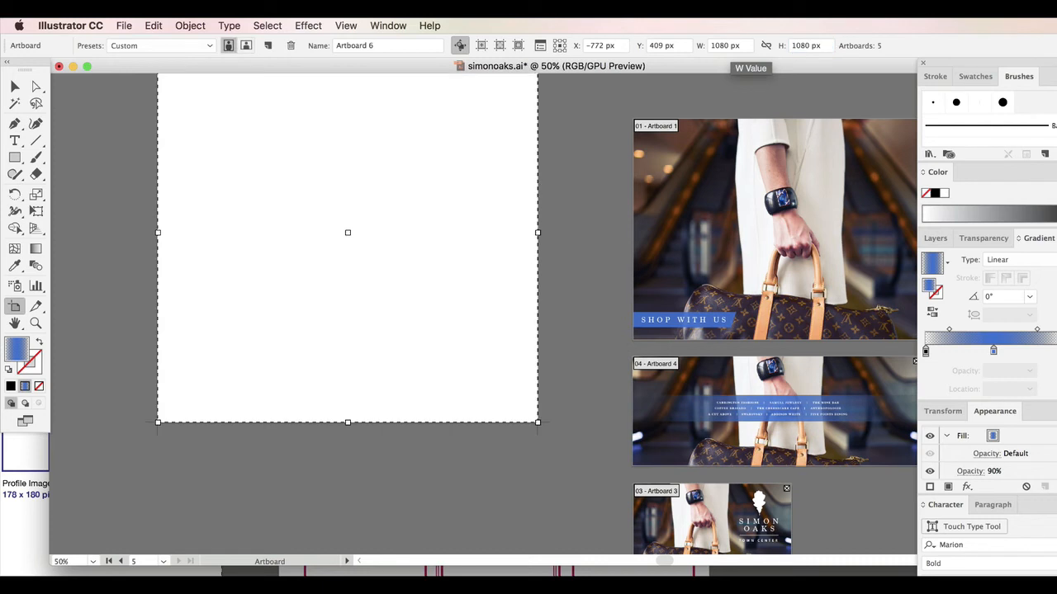
click(15, 86)
click(388, 205)
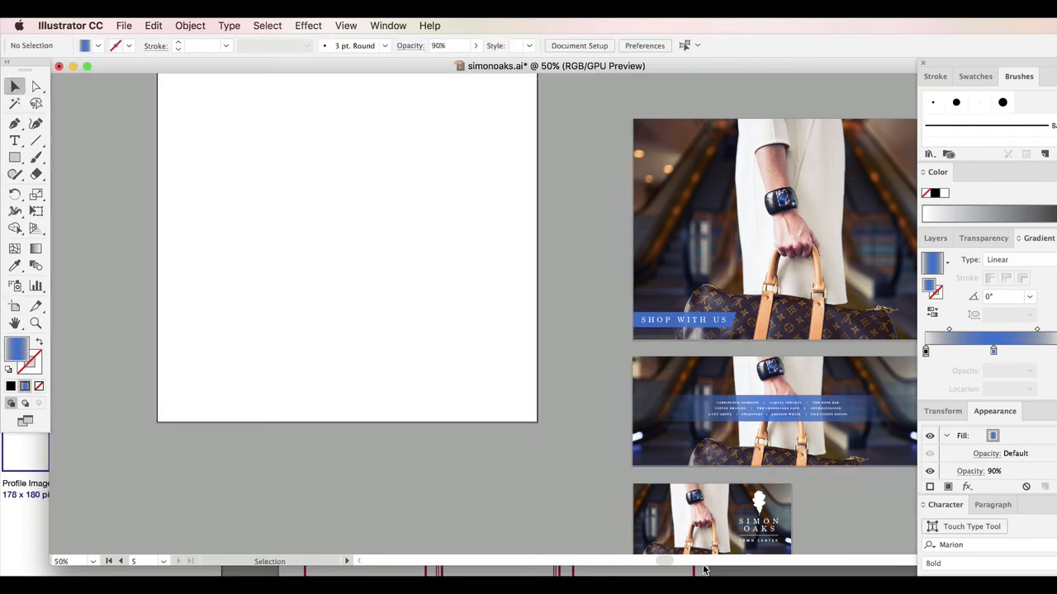
Copy the clipped handbag photo from the wide post onto the square artboard and release the copy's clipping mask
drag(663, 563, 677, 561)
scroll(583, 440, up, 3)
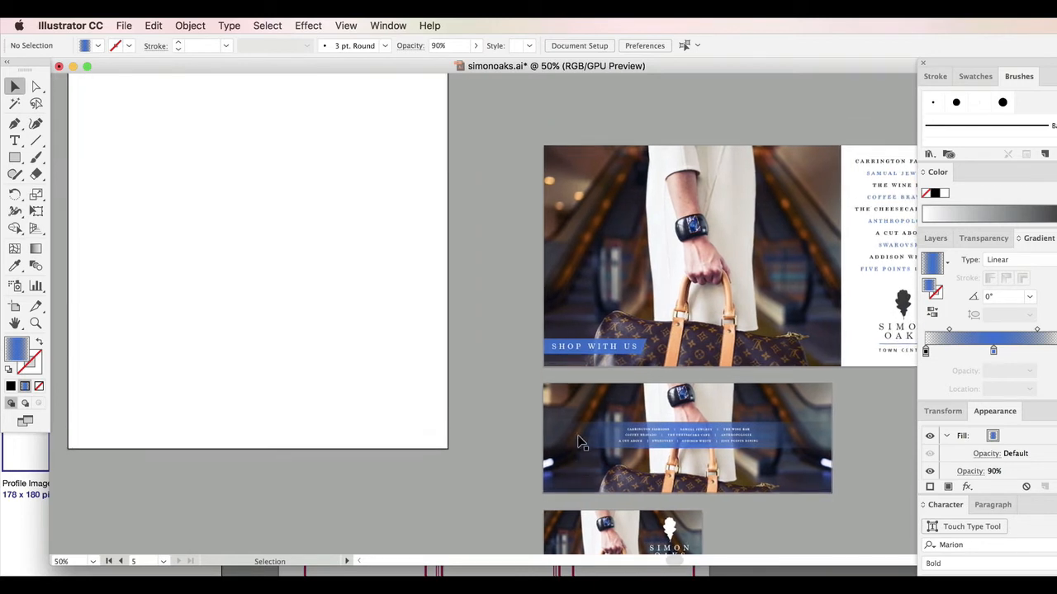
click(632, 264)
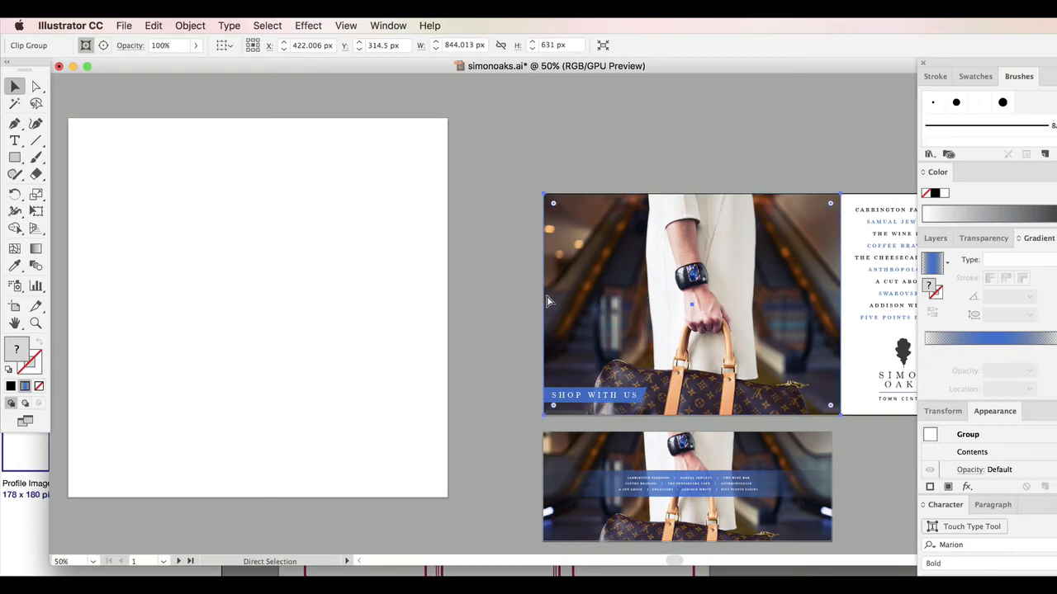
drag(650, 293, 334, 314)
drag(677, 561, 663, 562)
right_click(389, 274)
click(454, 390)
click(555, 202)
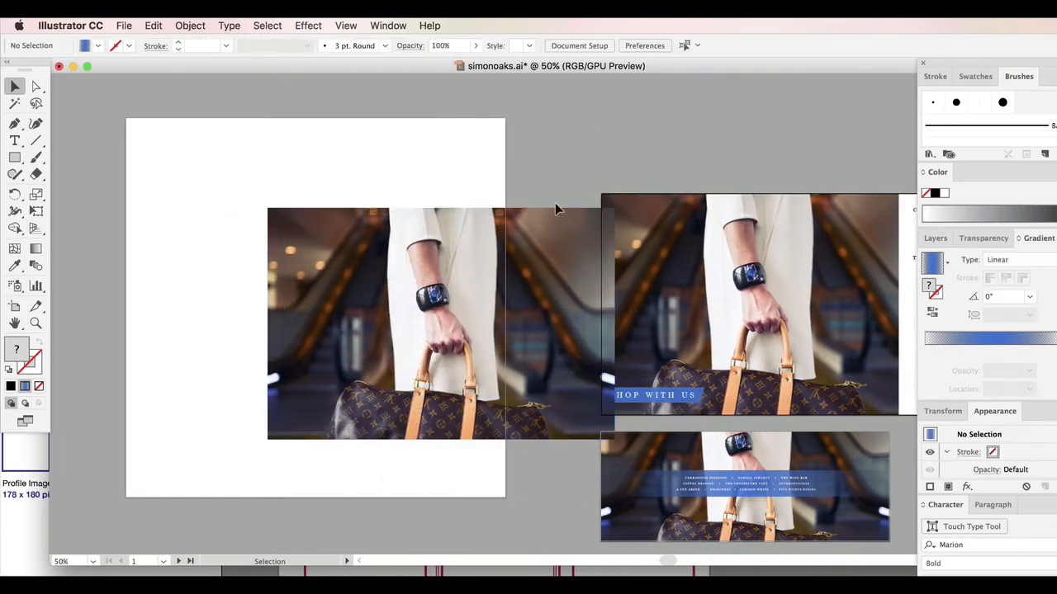
Enlarge the copied handbag photo to about 1228 x 820 px and position it over the upper part of the square artboard
drag(542, 279, 400, 273)
drag(472, 201, 557, 142)
click(514, 220)
click(464, 264)
mouse_move(435, 239)
mouse_down()
mouse_move(412, 208)
mouse_move(423, 228)
mouse_up()
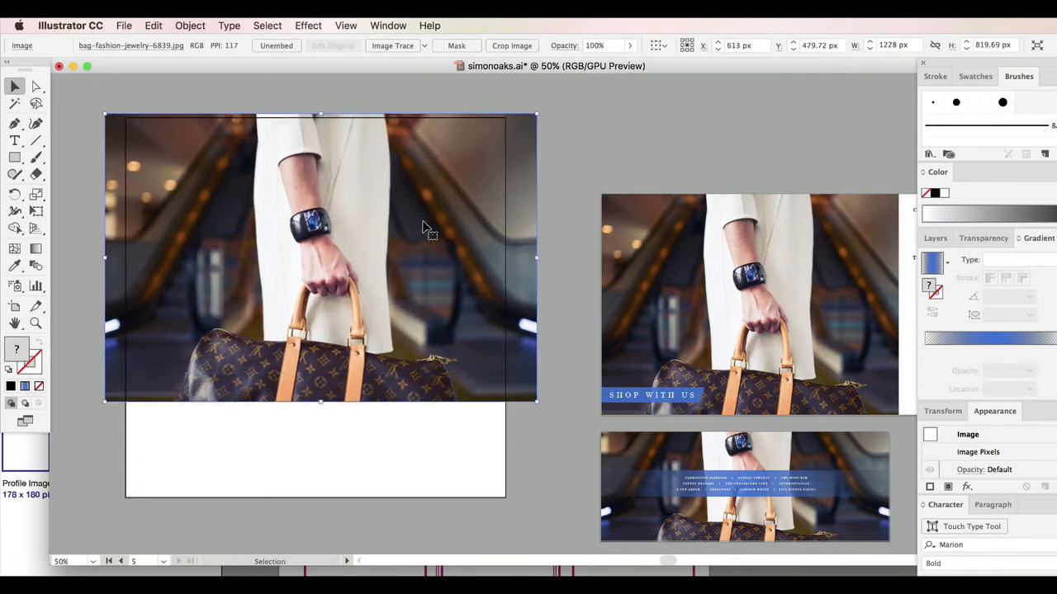
click(559, 152)
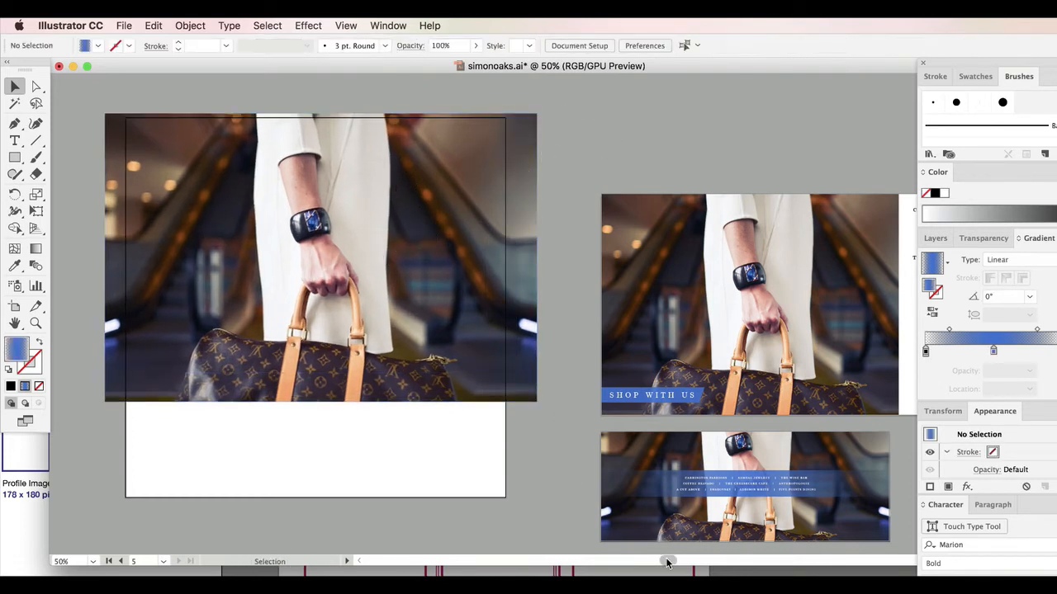
Move the small horizontal Simon Oaks logo away from the loose store-name lists, closer to the wide post
drag(667, 563, 687, 561)
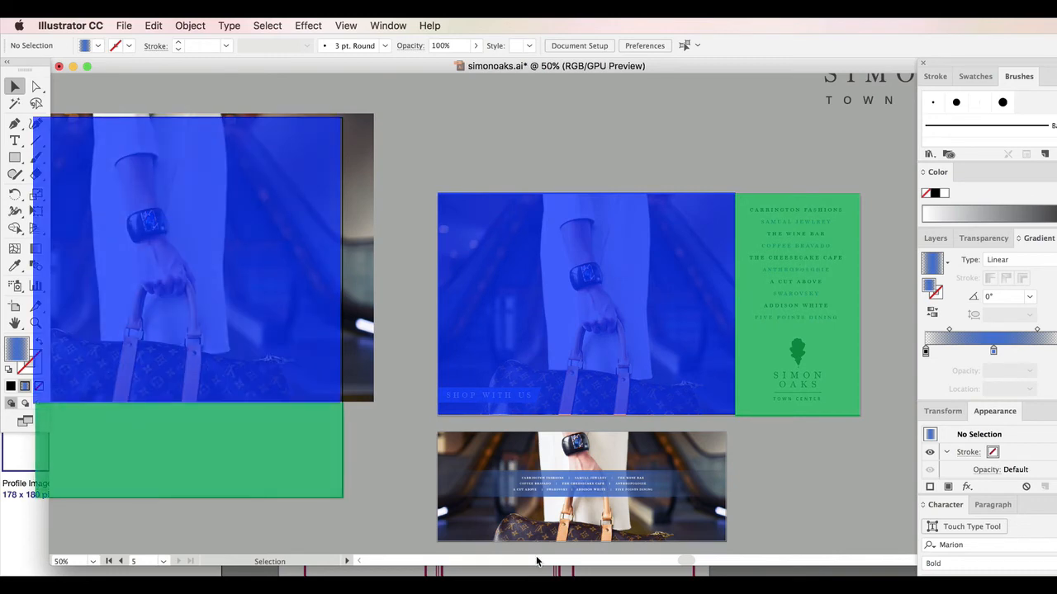
click(787, 391)
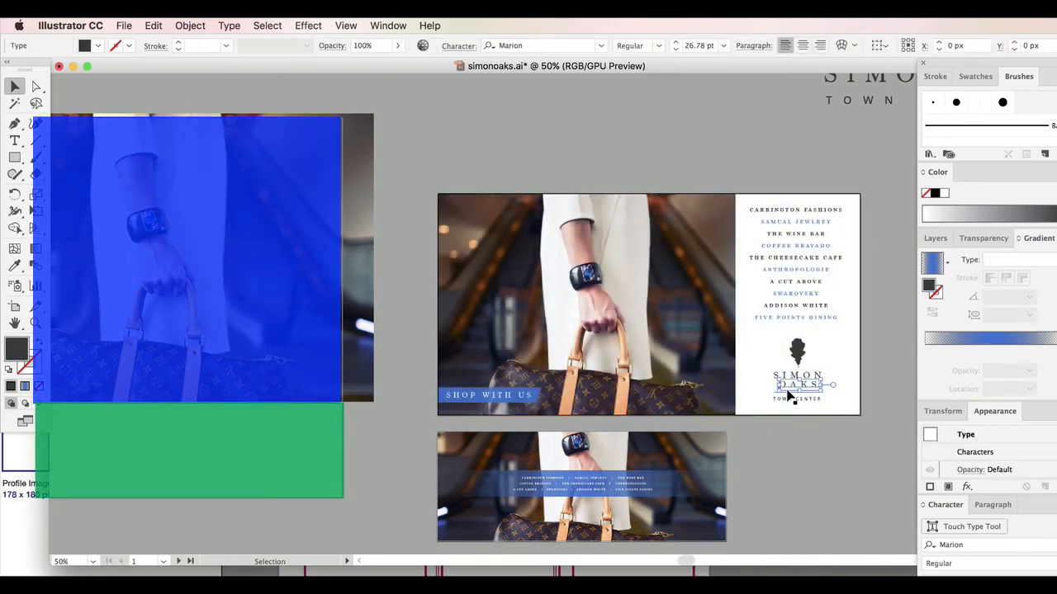
drag(698, 564, 723, 564)
drag(777, 266, 709, 238)
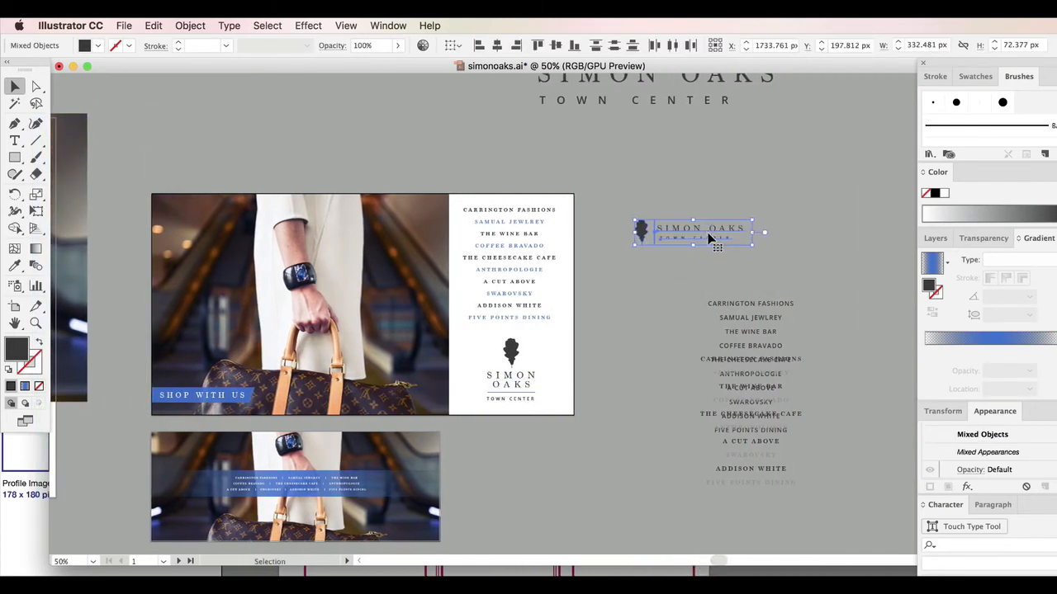
click(636, 282)
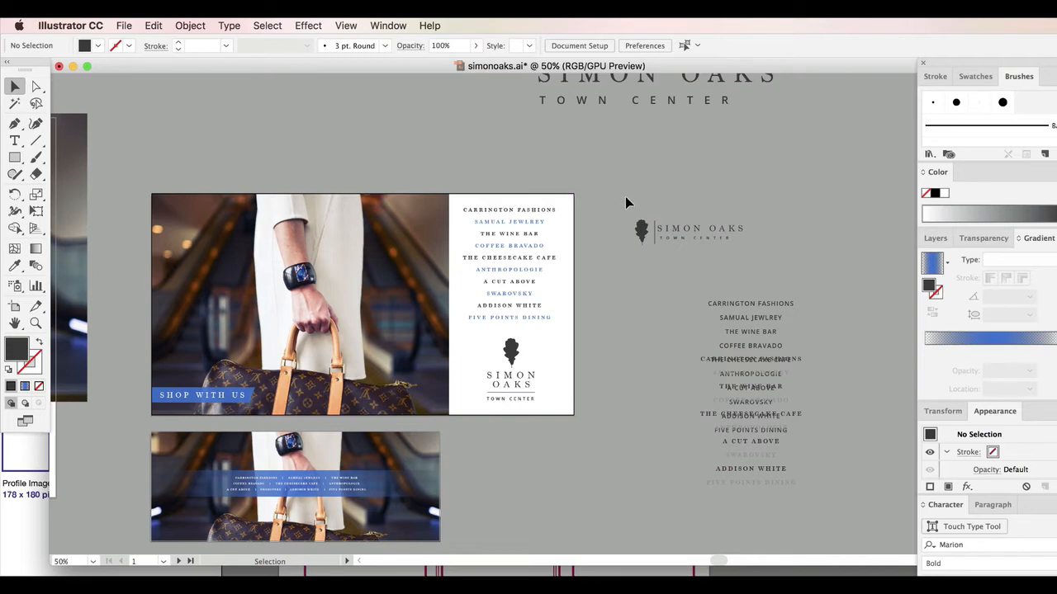
Copy the horizontal Simon Oaks logo into the white strip below the photo on the square artboard and enlarge it
drag(625, 196, 692, 261)
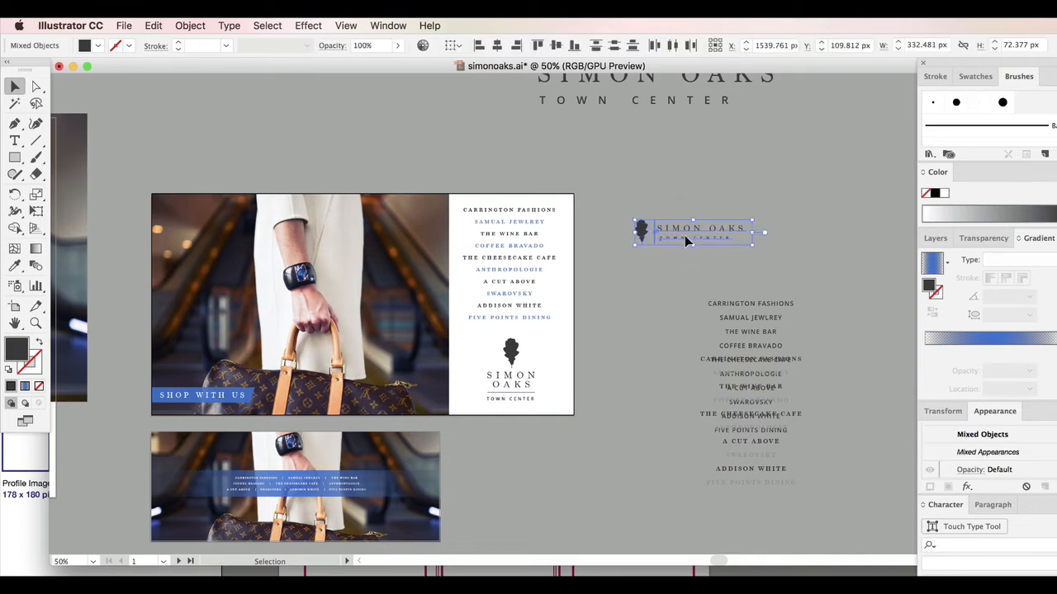
drag(722, 560, 664, 561)
key(super+v)
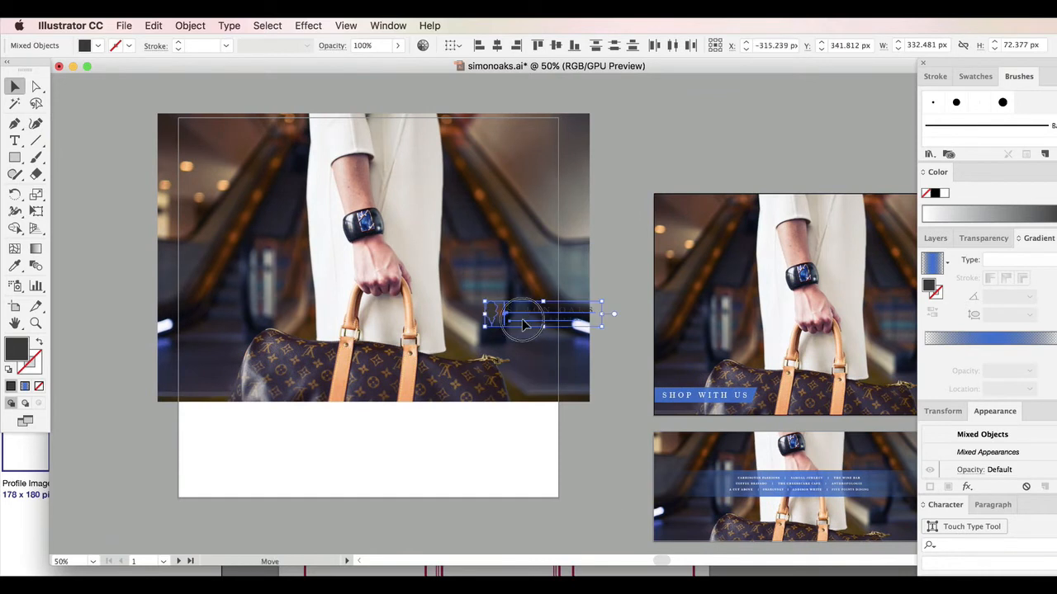
drag(527, 307, 319, 457)
drag(394, 453, 472, 429)
click(510, 549)
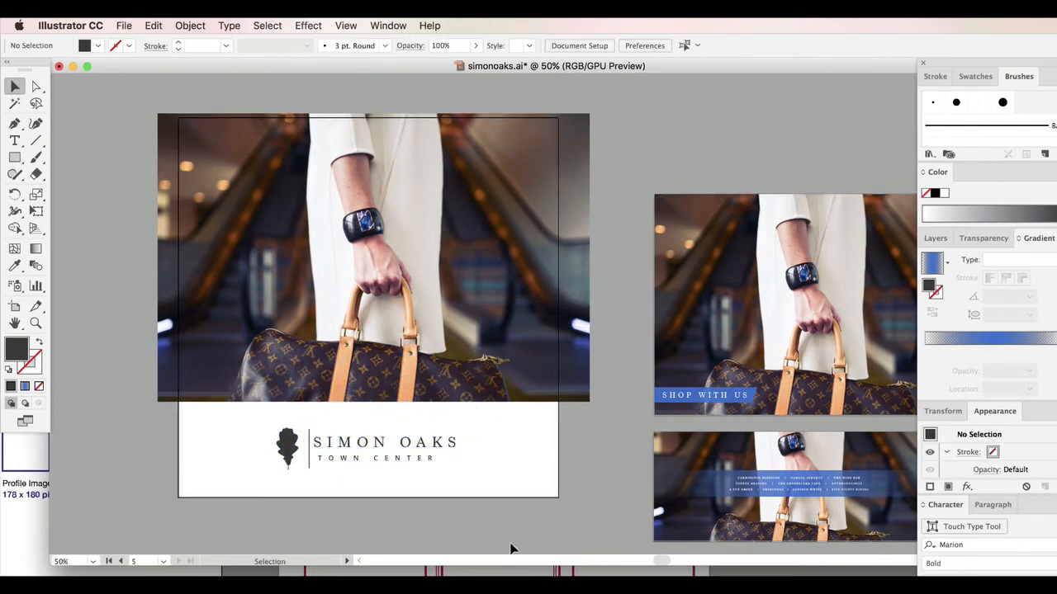
Shift the logo's SIMON OAKS and TOWN CENTER text slightly right, giving more space after the vertical divider line
drag(333, 446, 338, 447)
shift+click(375, 468)
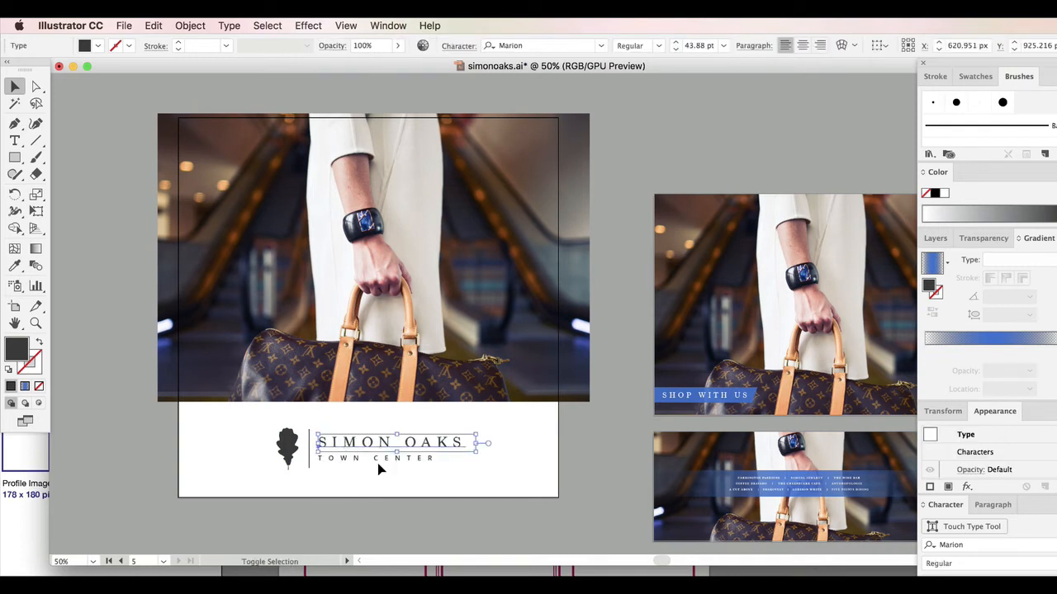
shift+click(378, 468)
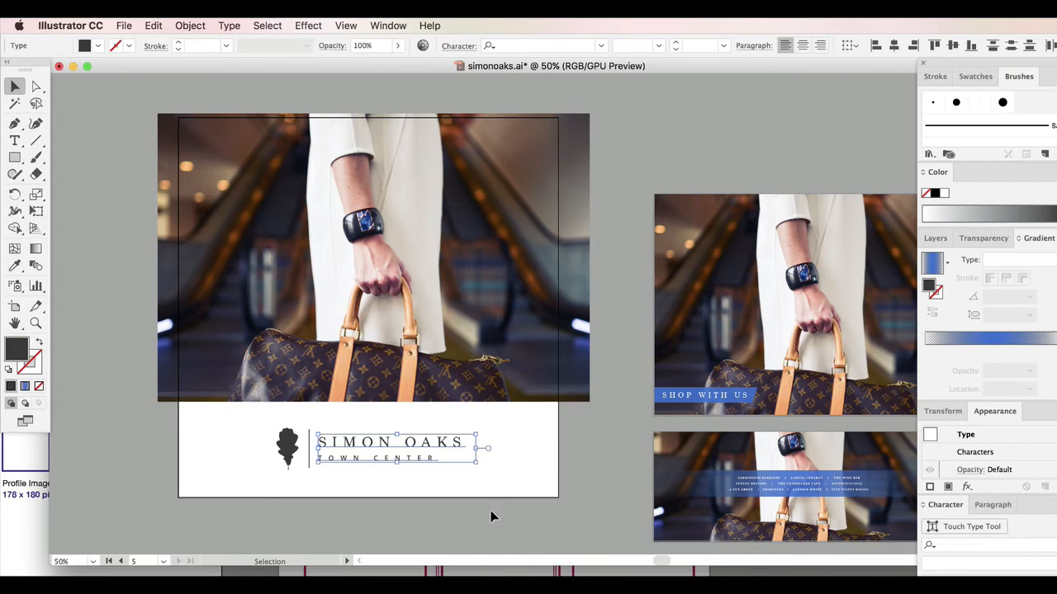
click(418, 460)
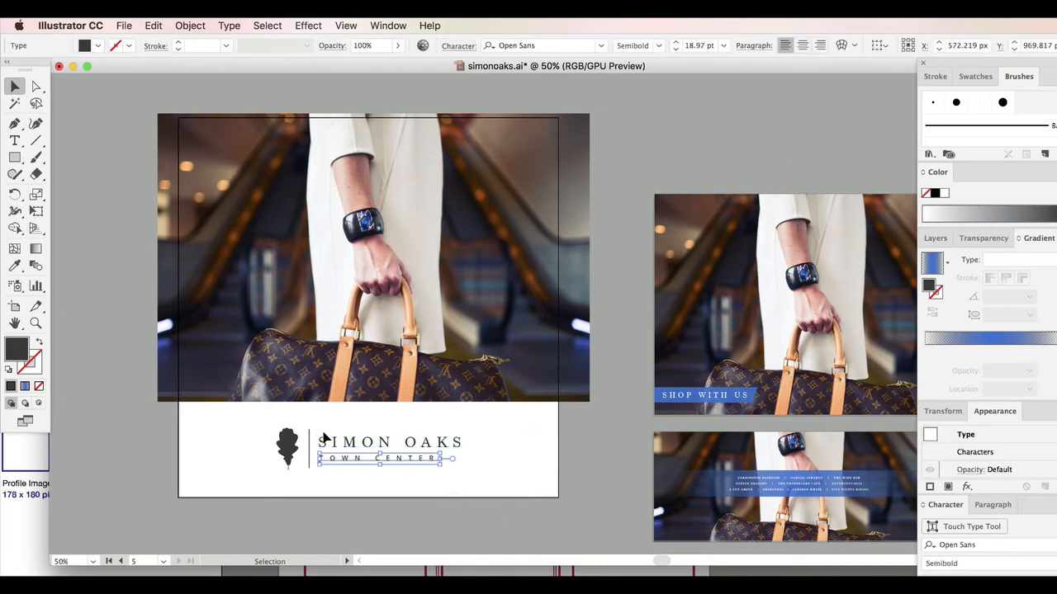
Recolor the square post's vertical logo divider by sampling the blue divider line in the wide post's logo
click(309, 446)
click(15, 265)
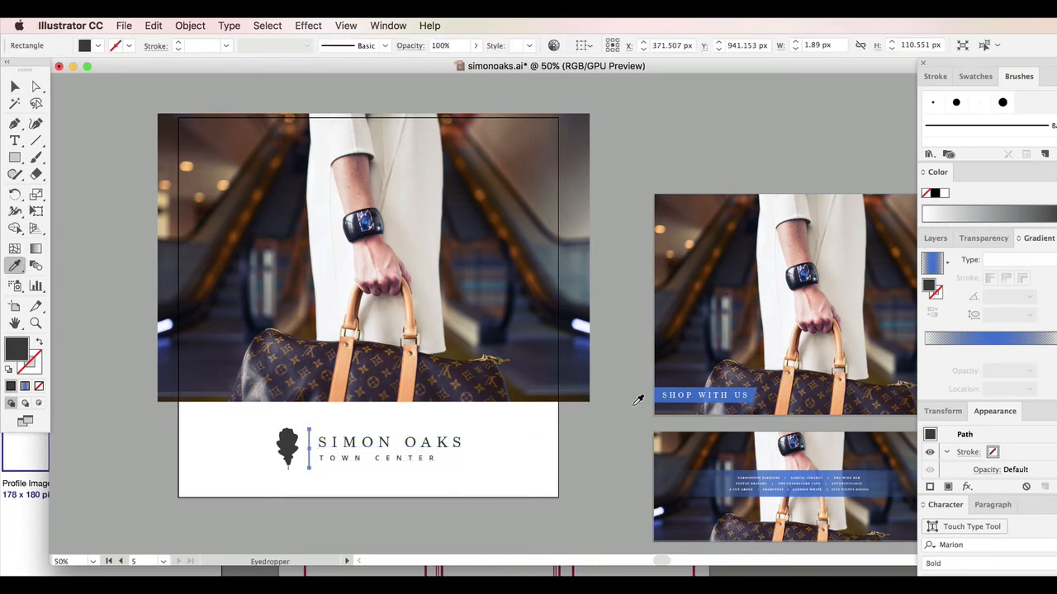
drag(663, 562, 679, 562)
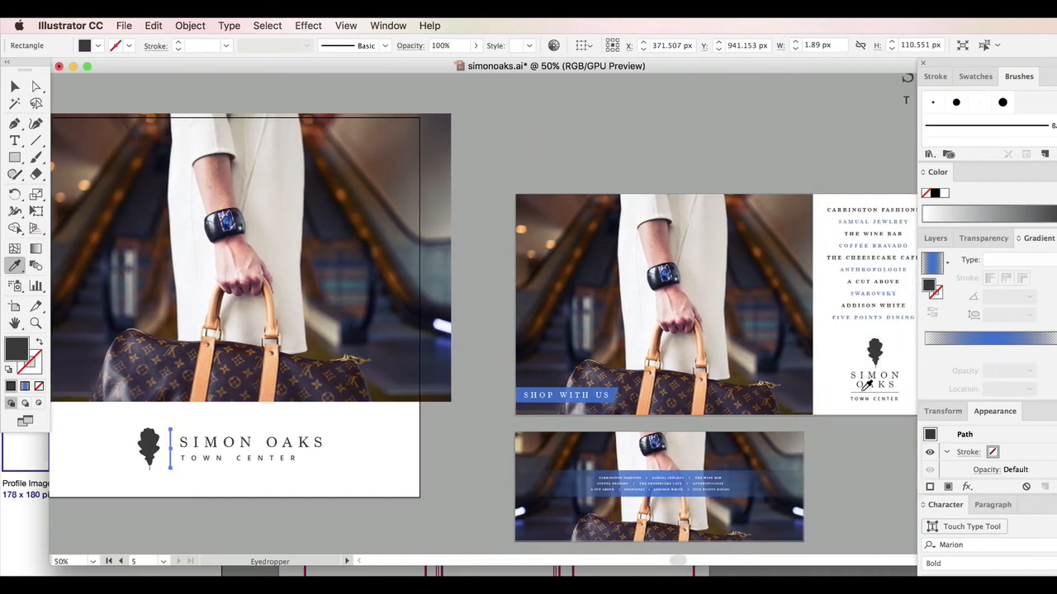
click(861, 389)
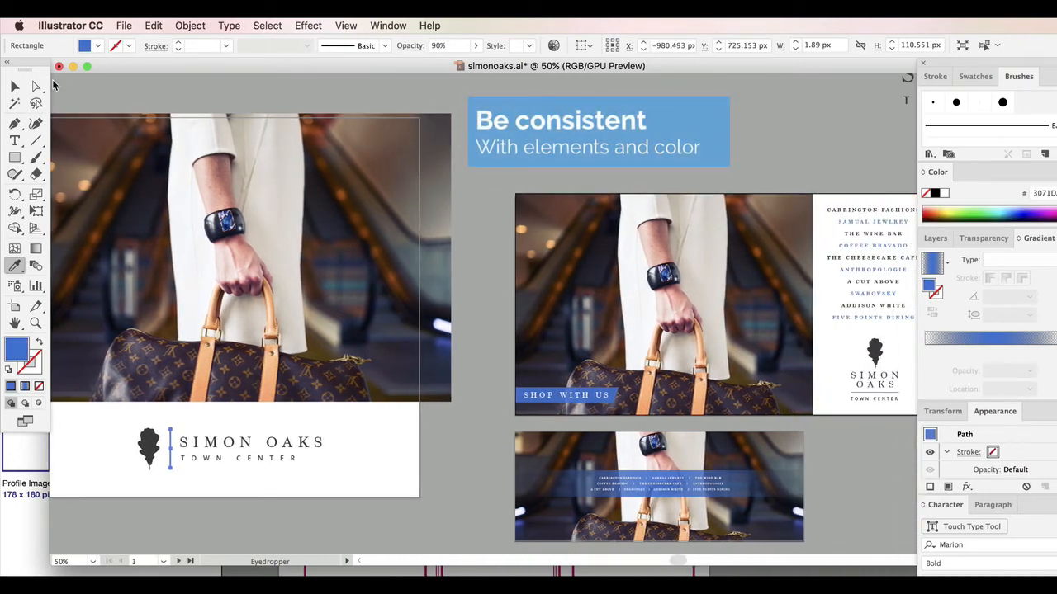
click(15, 87)
click(88, 94)
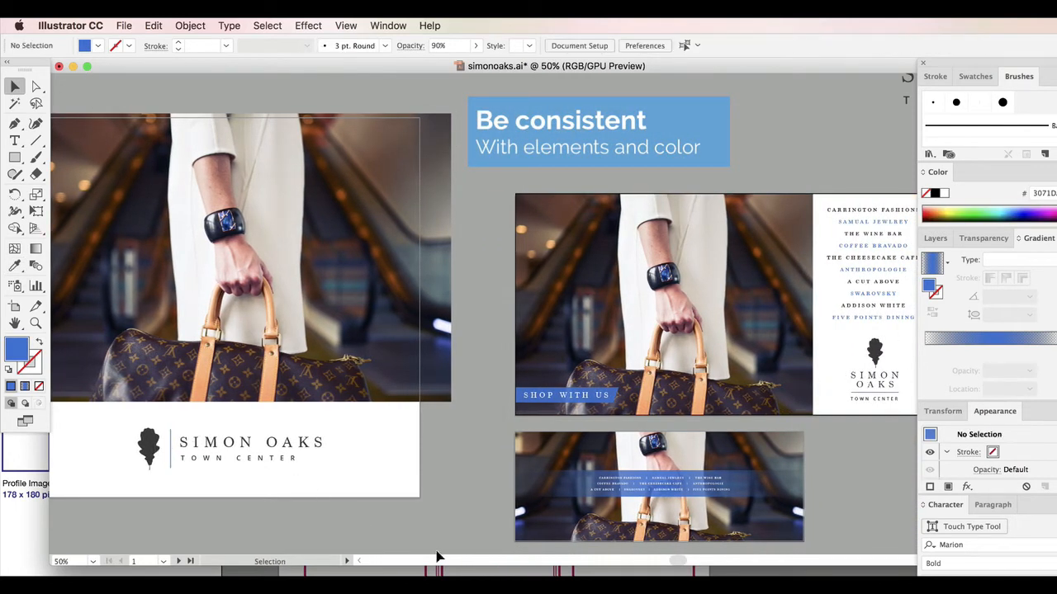
Group the square post's logo parts, including the oak leaf, divider and SIMON OAKS TOWN CENTER text, excluding the photo and other objects
drag(103, 427, 260, 485)
shift+click(255, 299)
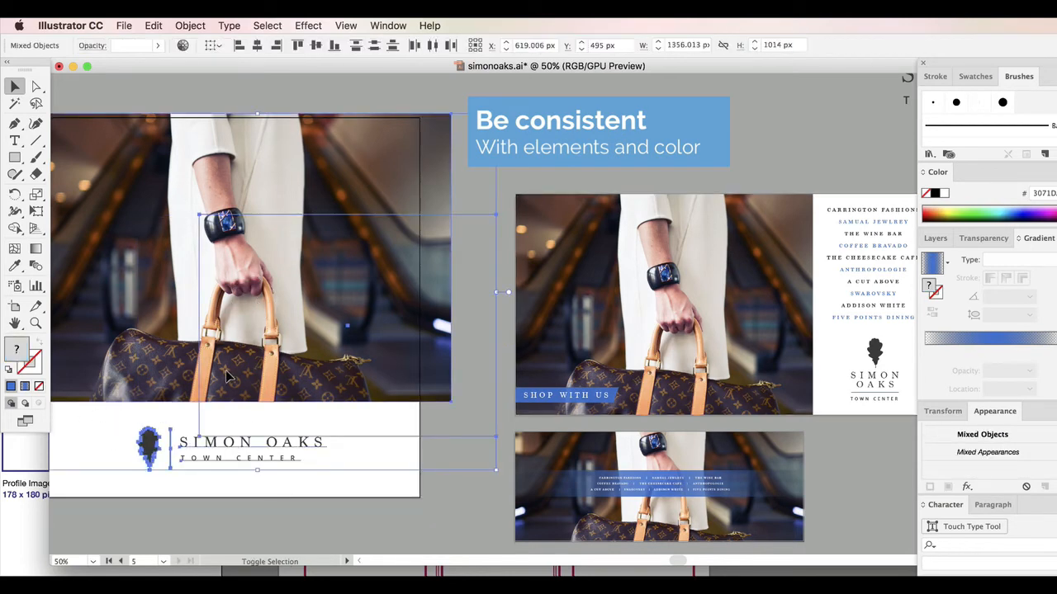
shift+click(199, 421)
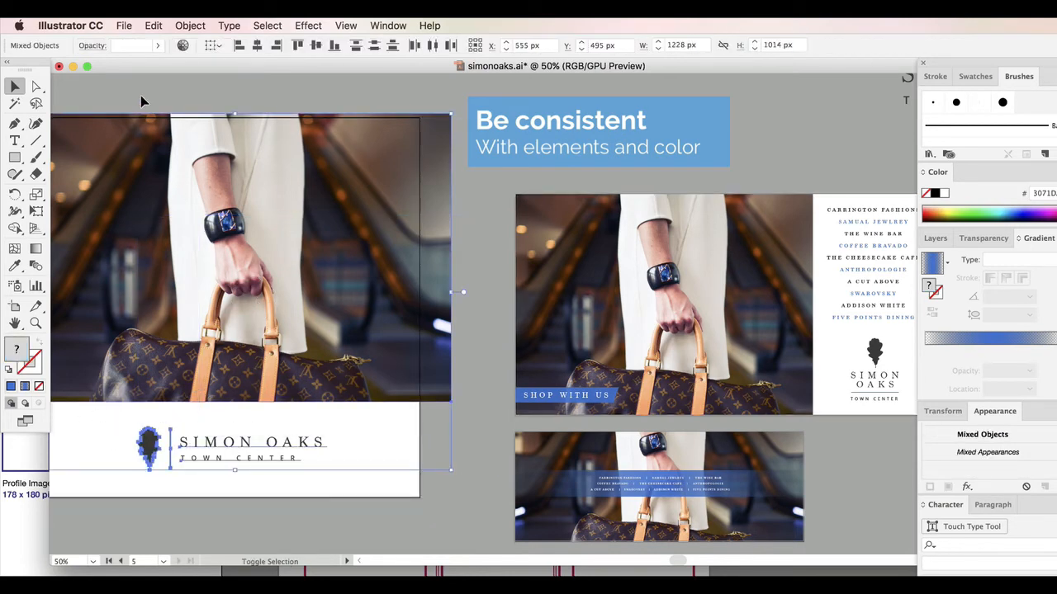
shift+click(451, 392)
click(190, 25)
click(189, 75)
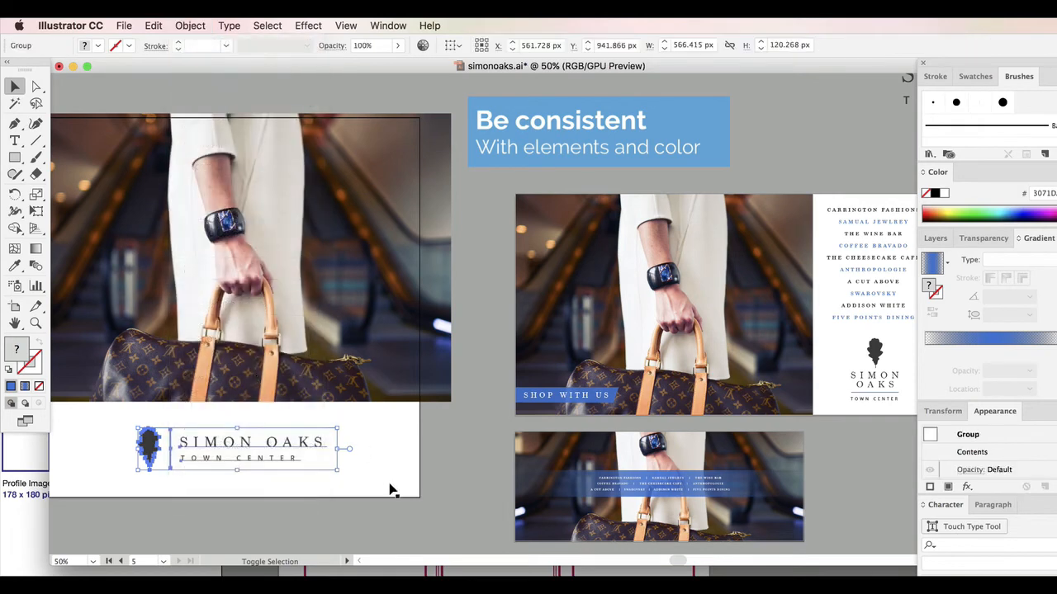
click(392, 489)
Copy the wide post's SHOP WITH US banner onto the square post's photo, over the handbag, and enlarge it
drag(678, 563, 663, 562)
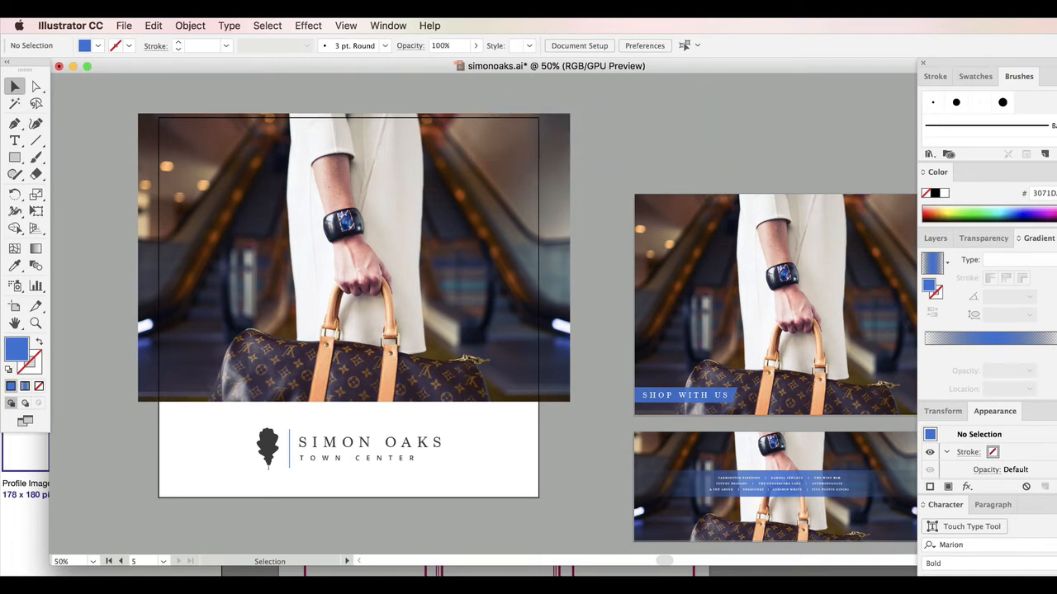
drag(663, 564, 667, 562)
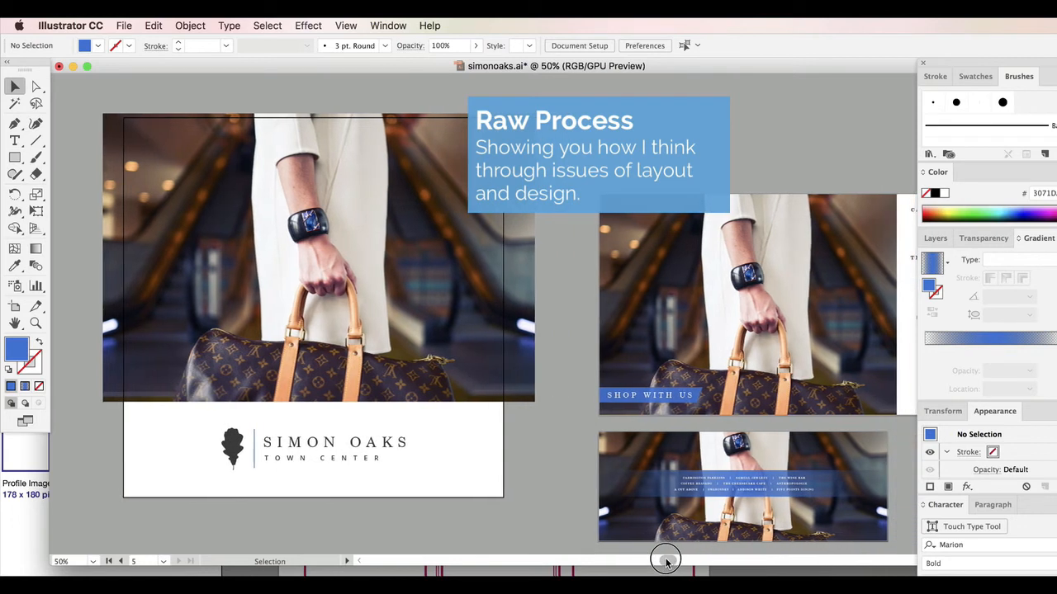
click(665, 393)
drag(668, 396, 427, 351)
click(565, 346)
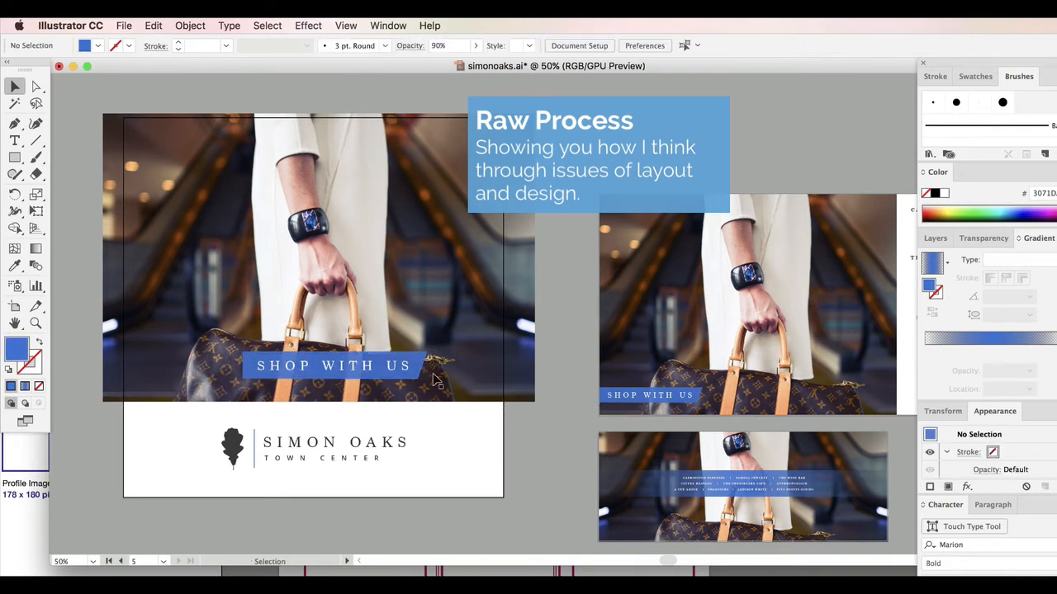
Replace the copied banner's slanted shape with a blue rectangle about 508 × 76 px placed behind the SHOP WITH US text
click(376, 357)
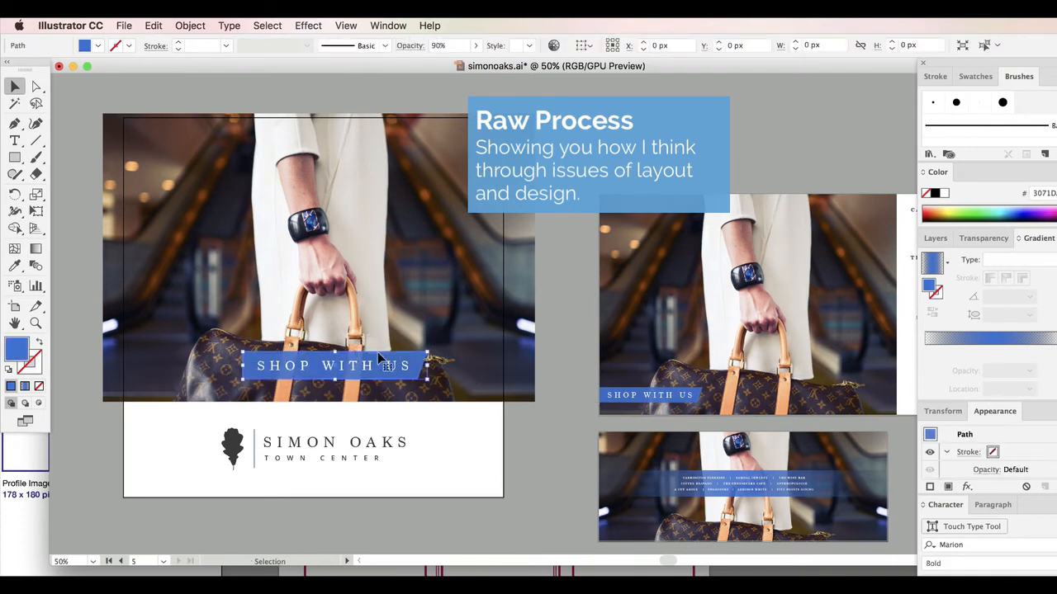
key(Delete)
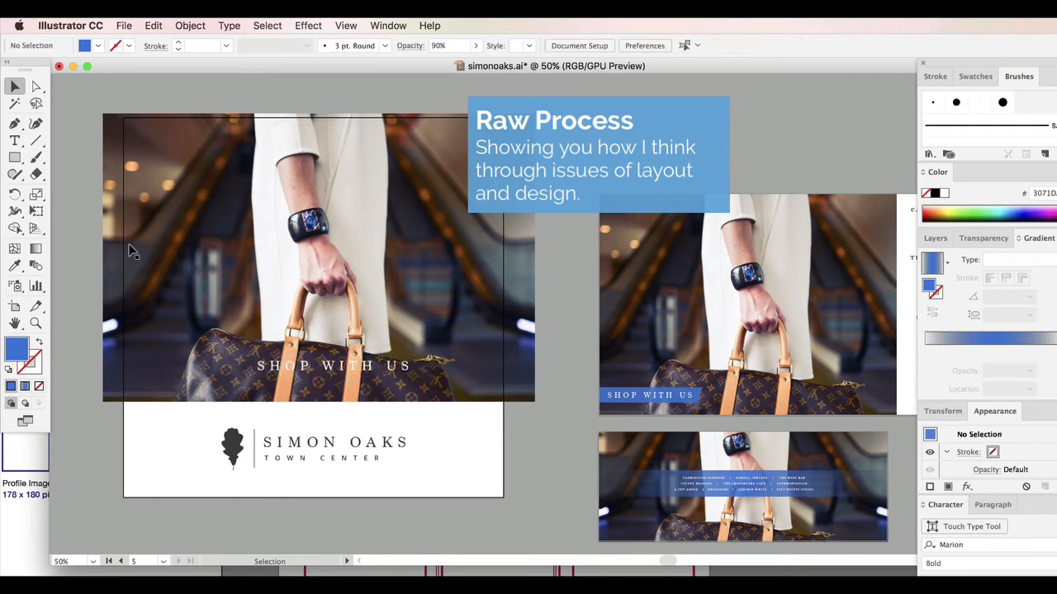
click(13, 162)
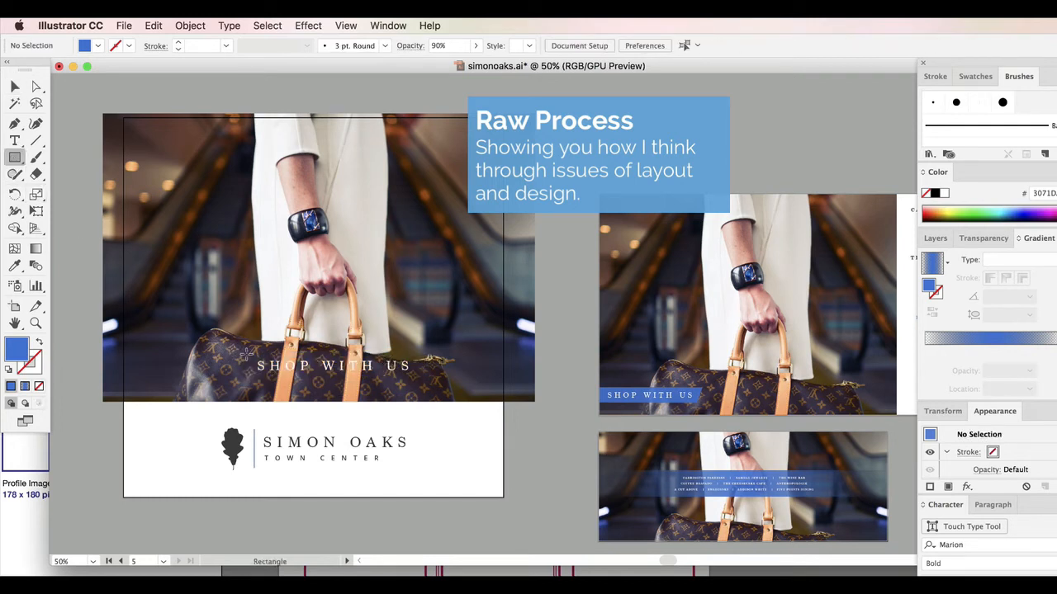
drag(246, 353, 425, 381)
click(17, 87)
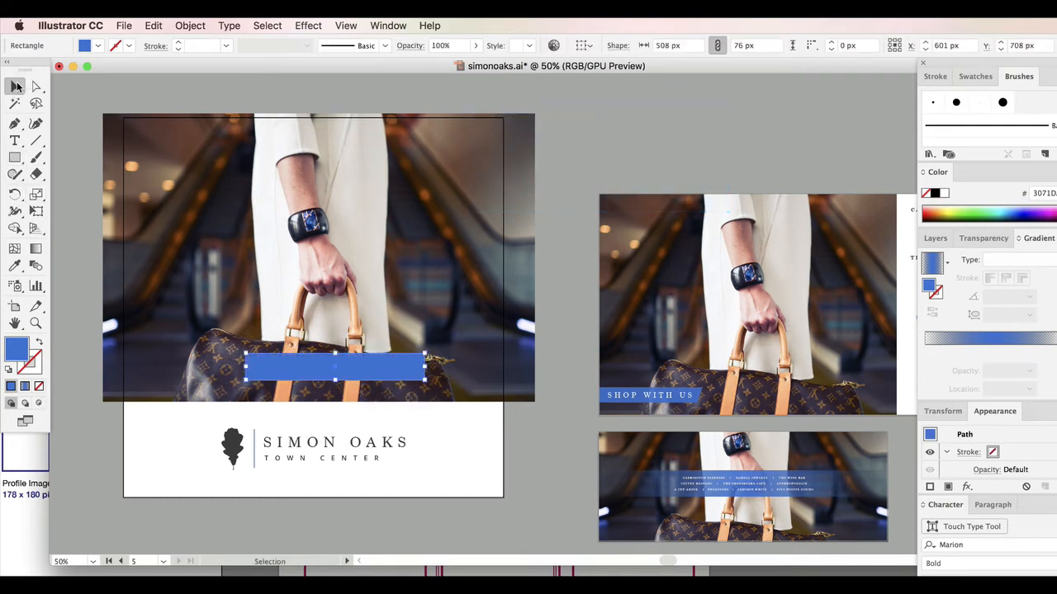
key(super+bracketleft)
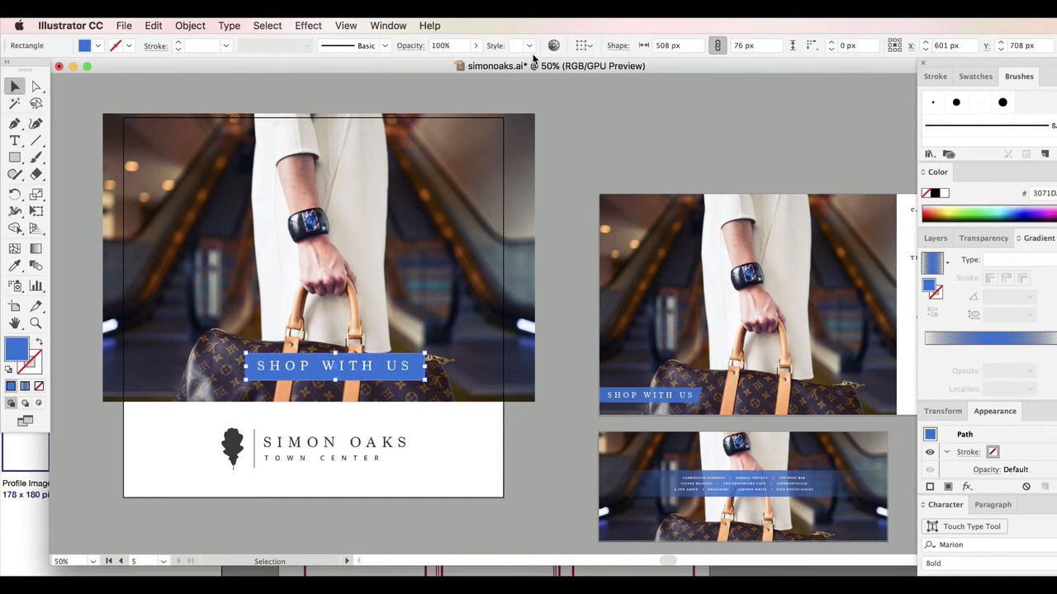
Round all four corners of the blue rectangle to a 38 px radius, forming a pill shape
click(618, 46)
click(544, 118)
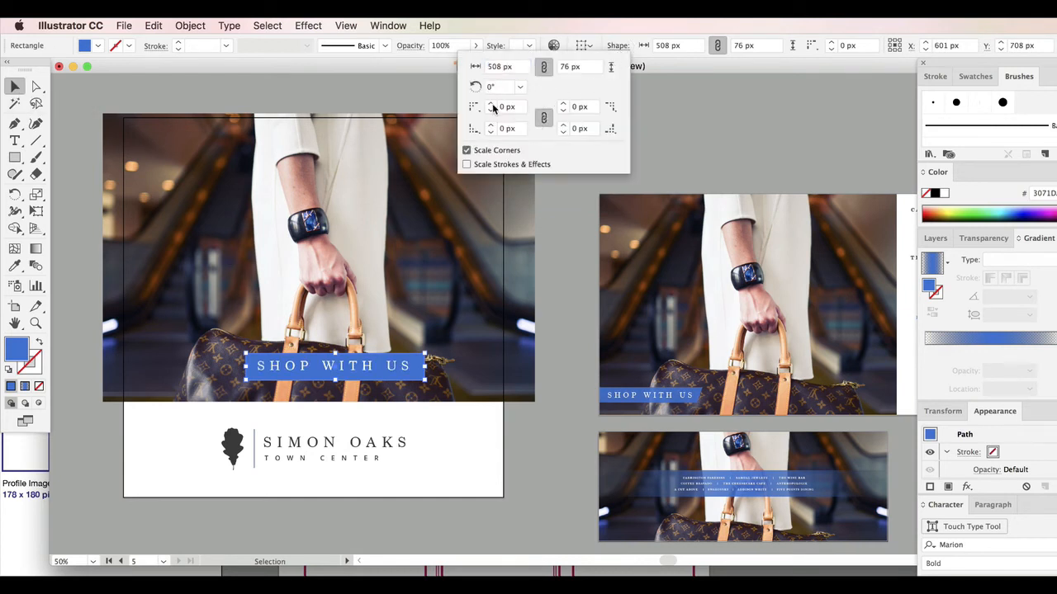
click(490, 103)
click(491, 104)
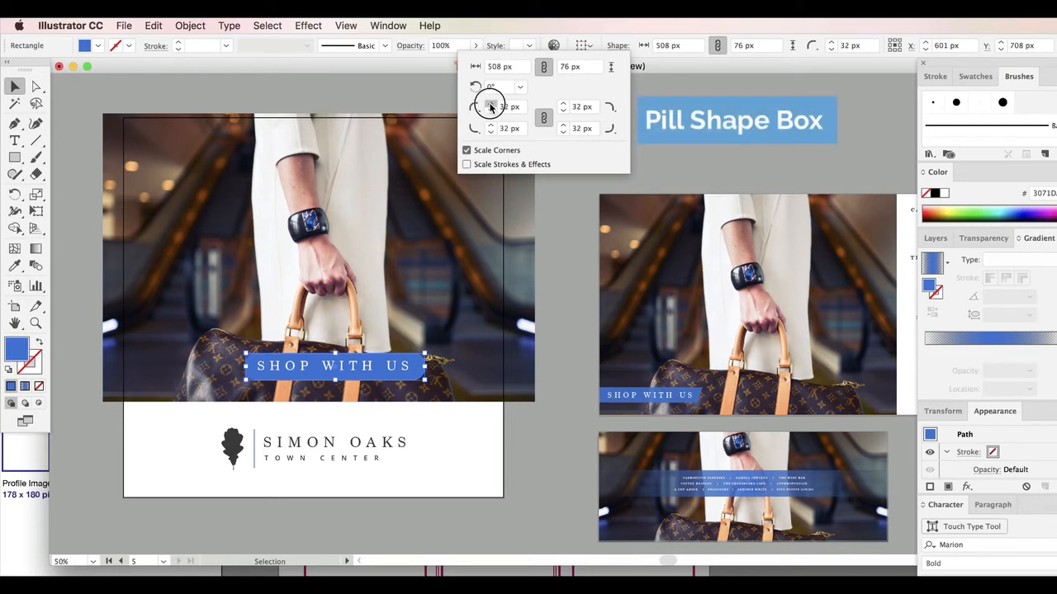
click(684, 145)
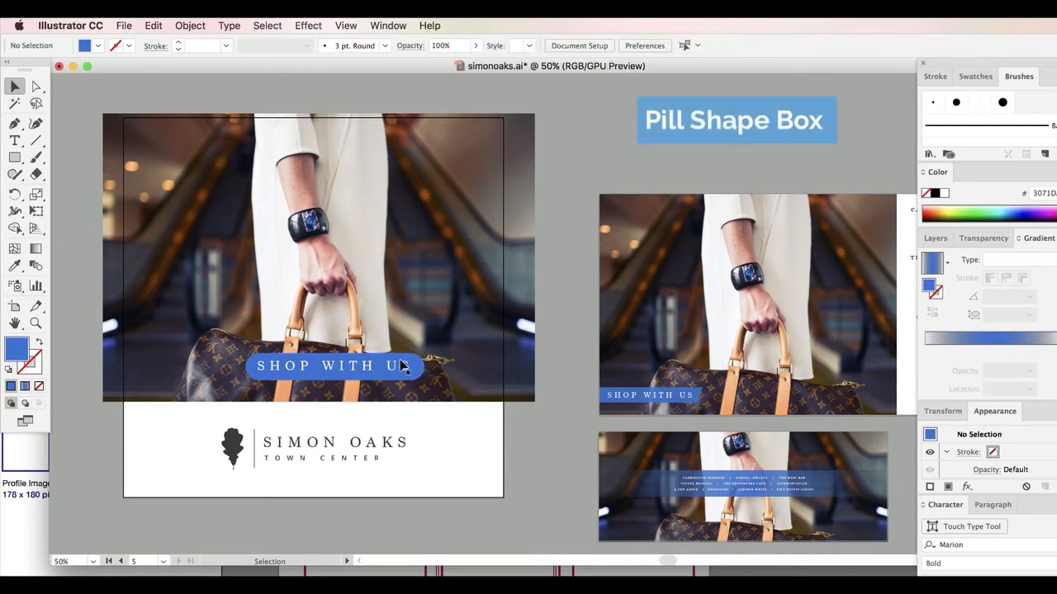
Move the blue pill below the square artboard and place a duplicate of it just underneath
drag(393, 373, 400, 529)
scroll(393, 451, down, 5)
drag(385, 347, 394, 369)
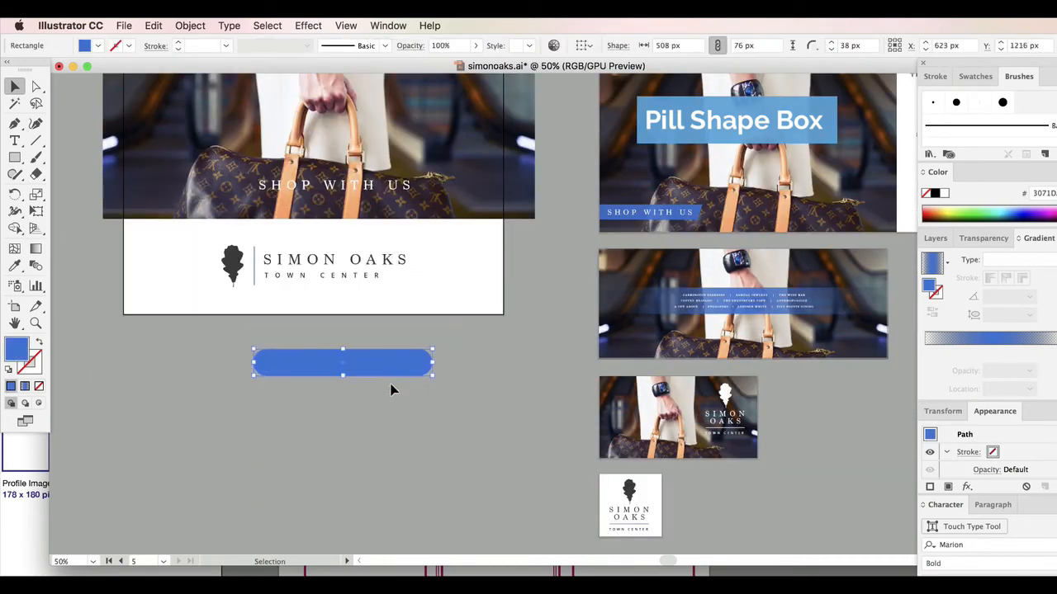
key(super+c)
key(super+v)
click(505, 327)
drag(505, 327, 301, 428)
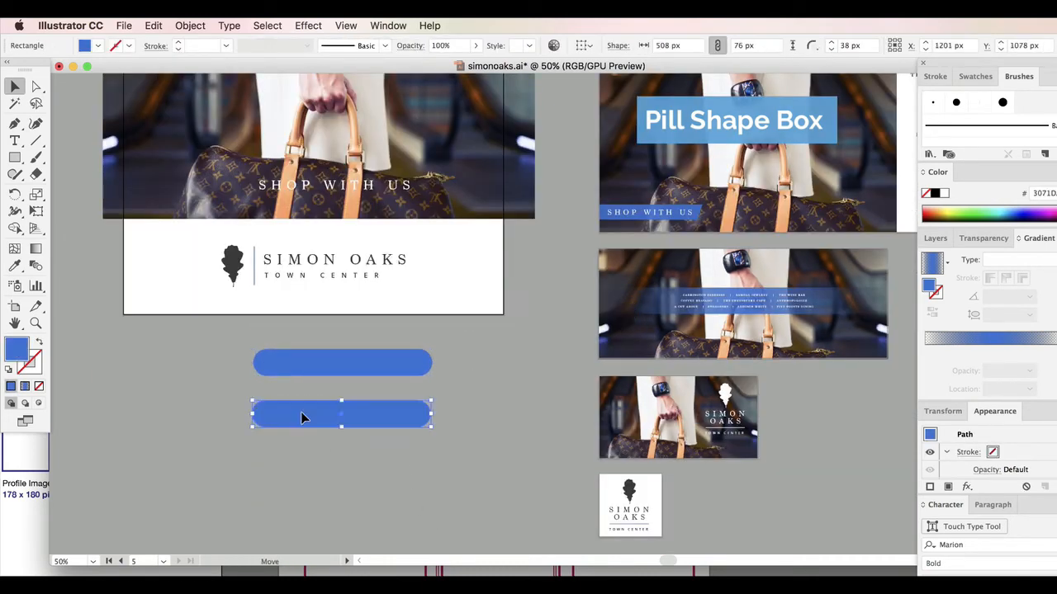
Set all corner radii of the duplicate blue shape to 0 px for a square-cornered version
click(618, 46)
double_click(578, 107)
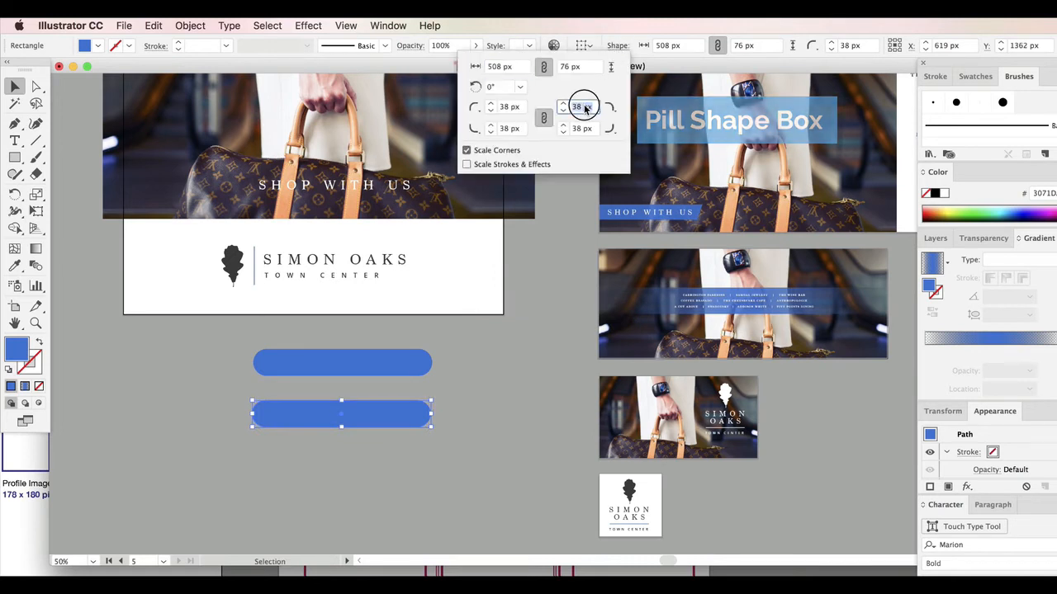
text(0)
click(483, 438)
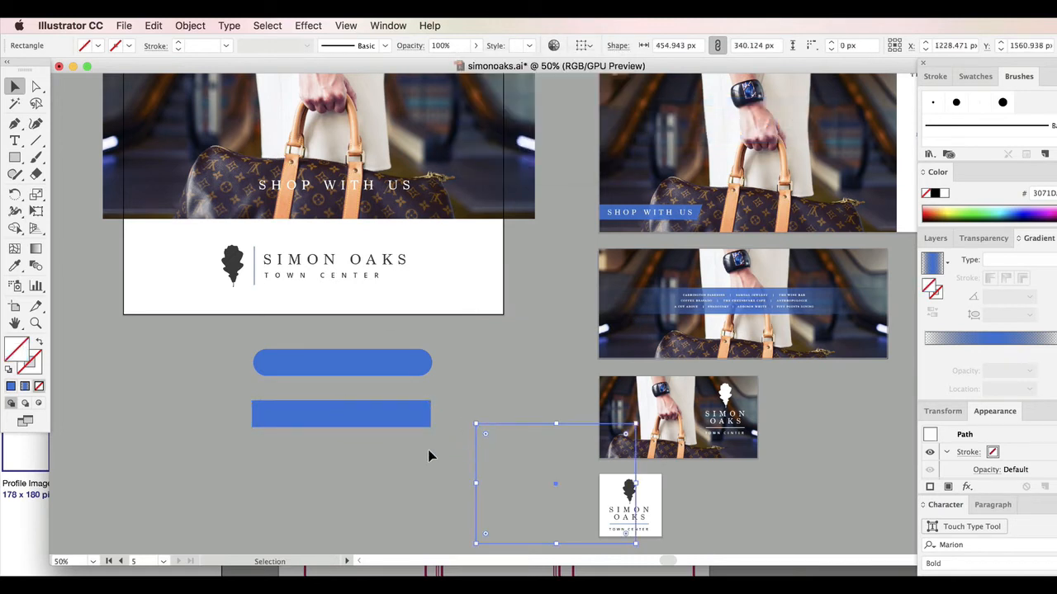
click(358, 478)
Move the blue pill back behind the SHOP WITH US text on the square post
scroll(358, 475, up, 2)
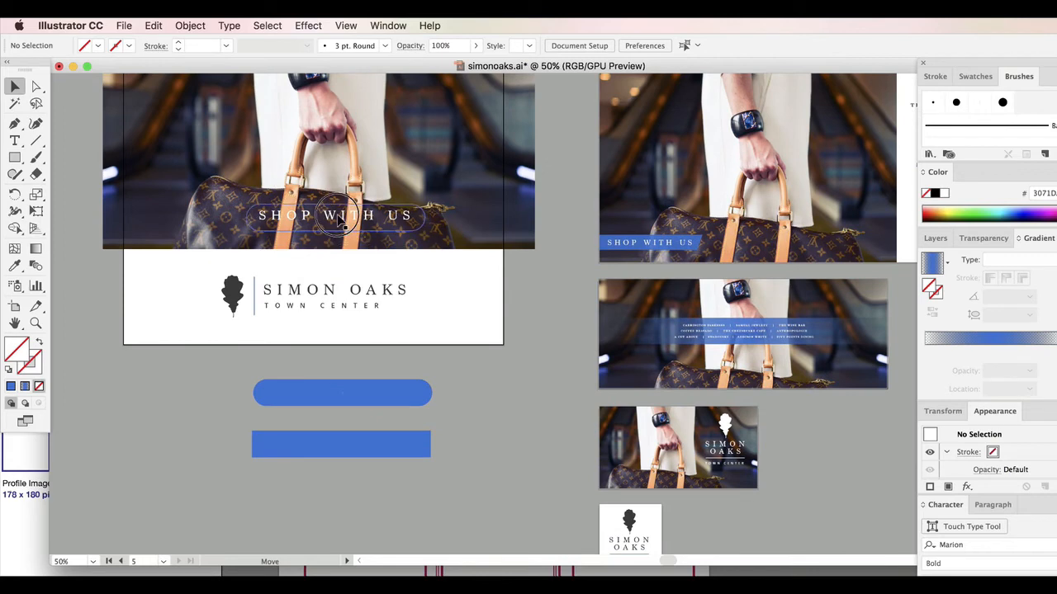
drag(338, 217, 338, 216)
click(429, 363)
scroll(409, 377, up, 6)
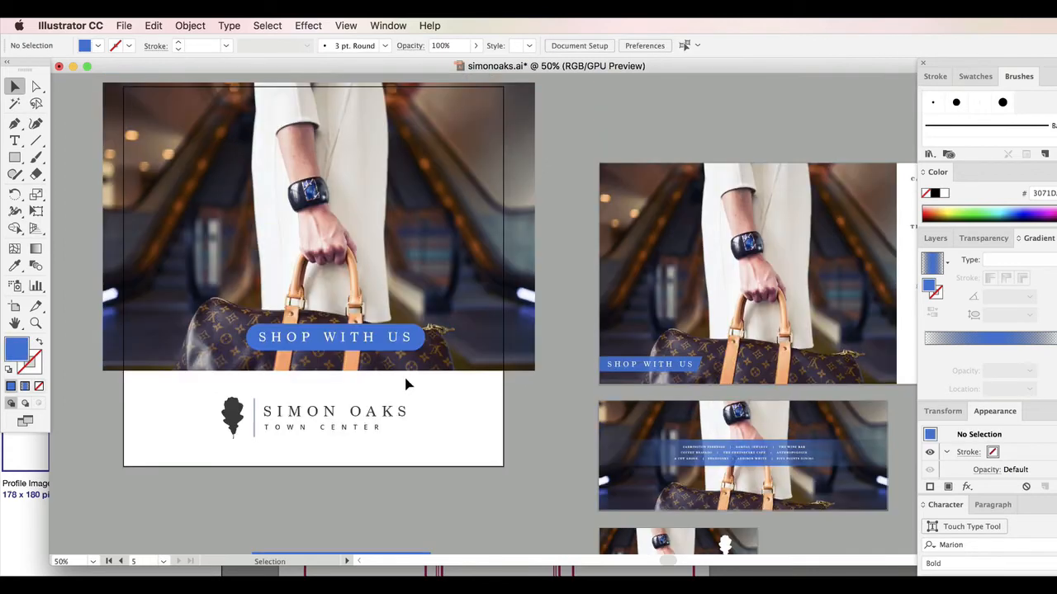
Center the SHOP WITH US pill and text across the photo's lower edge, and shift the logo slightly down beneath it
click(418, 338)
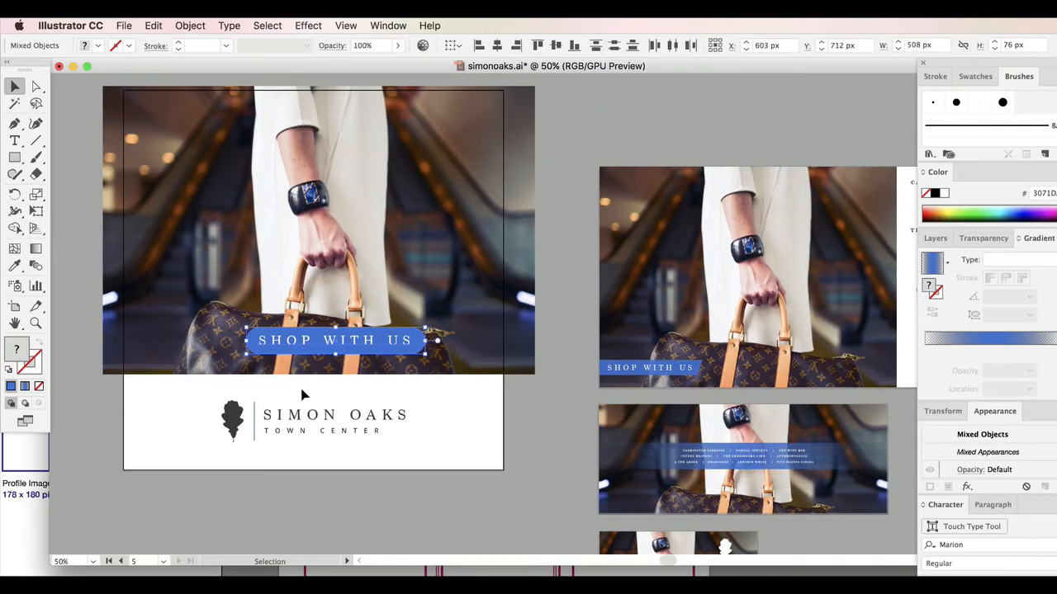
drag(327, 351, 306, 384)
click(242, 400)
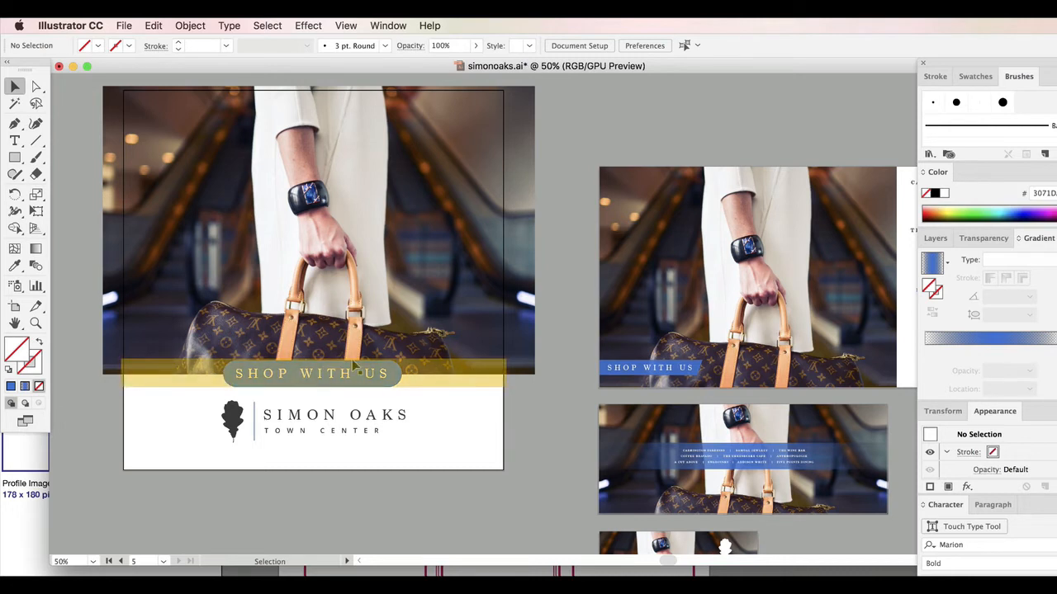
drag(347, 417, 313, 426)
click(565, 425)
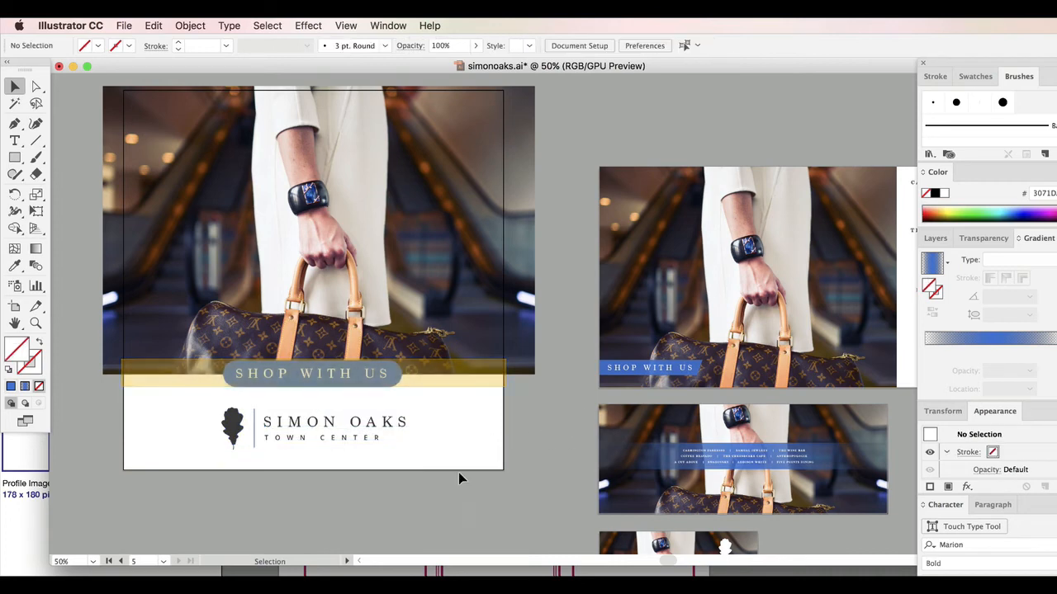
scroll(458, 475, up, 2)
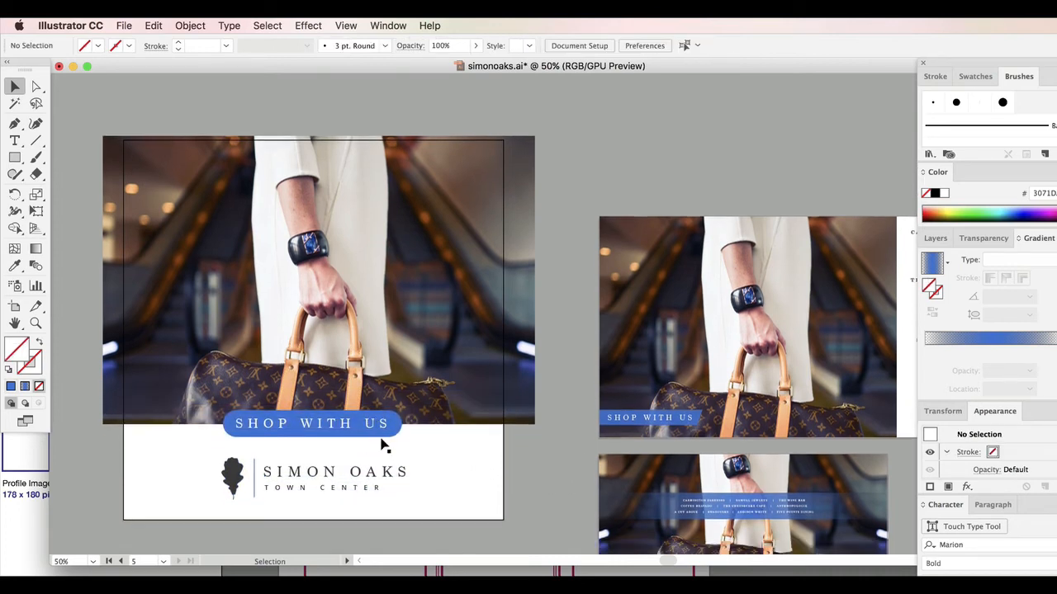
Copy the SHOP WITH US text onto the square-cornered blue bar below the artboard and group text and bar
scroll(391, 444, down, 5)
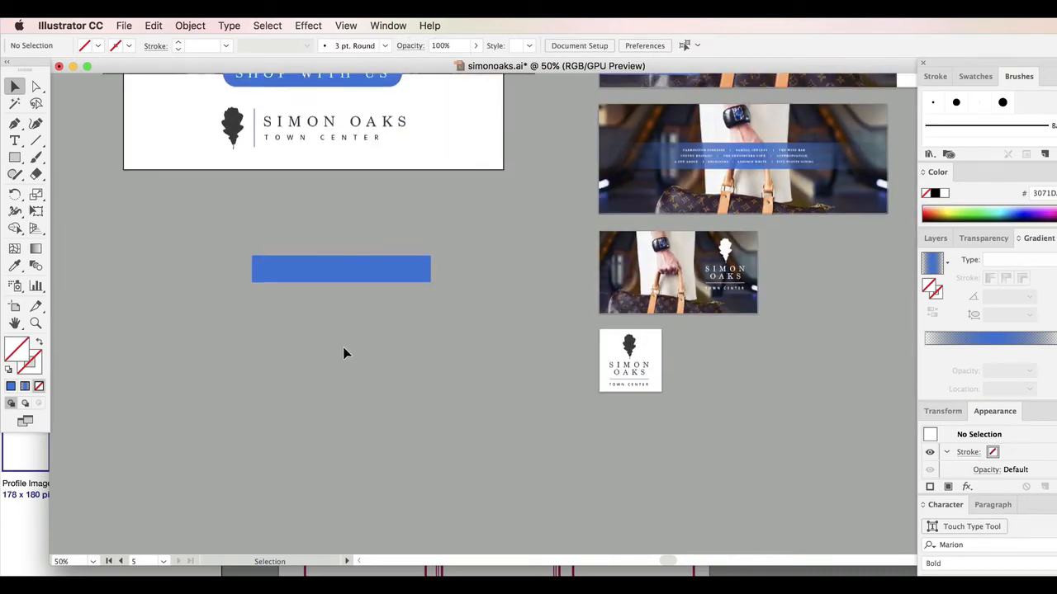
scroll(345, 354, up, 3)
click(332, 253)
drag(333, 259, 358, 443)
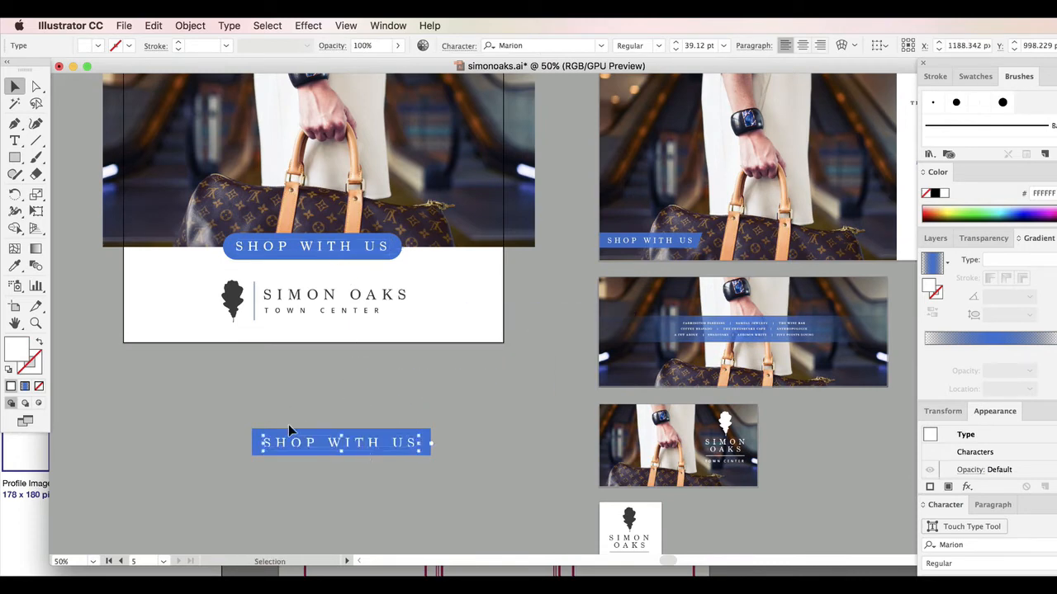
drag(288, 423, 328, 459)
click(213, 21)
click(198, 77)
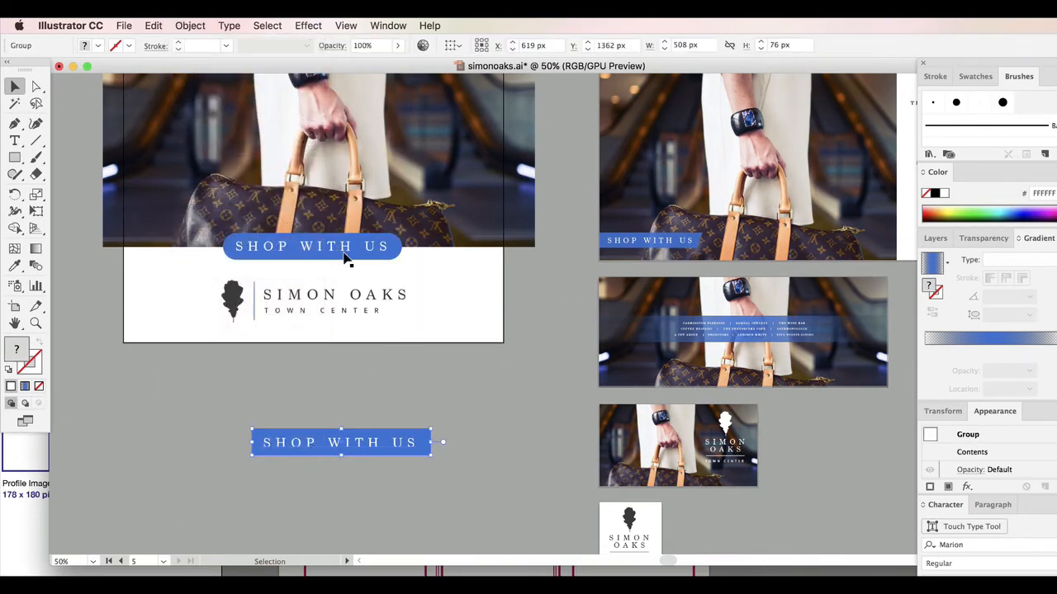
Group the blue pill on the square post with its SHOP WITH US text
click(250, 380)
shift+click(353, 236)
right_click(354, 236)
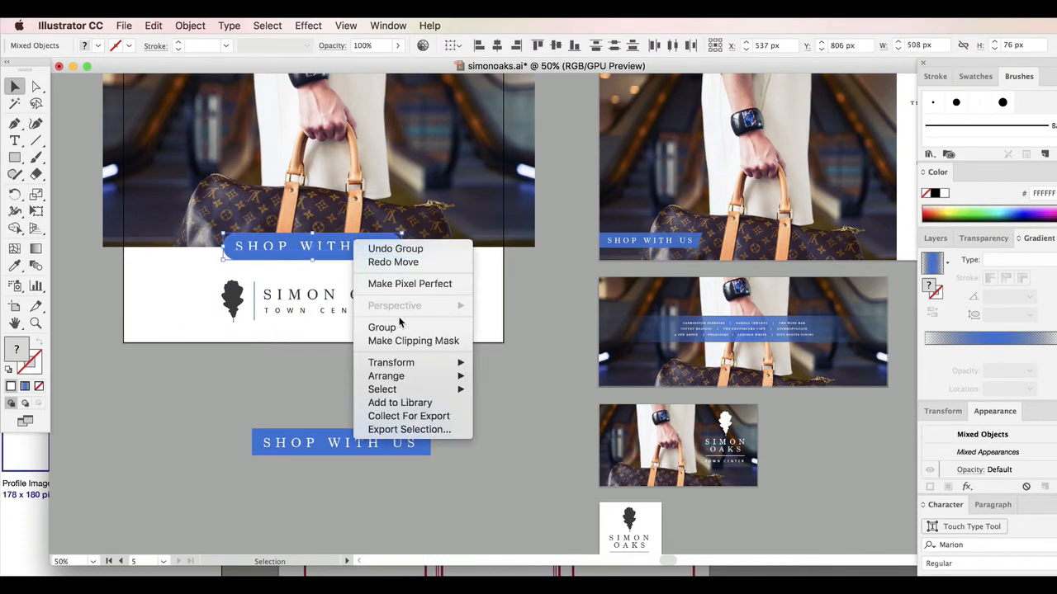
click(396, 326)
Move the pill button off the square post and try the square-cornered SHOP WITH US button in its place
drag(341, 256, 217, 425)
drag(349, 444, 328, 252)
click(422, 433)
scroll(422, 434, up, 5)
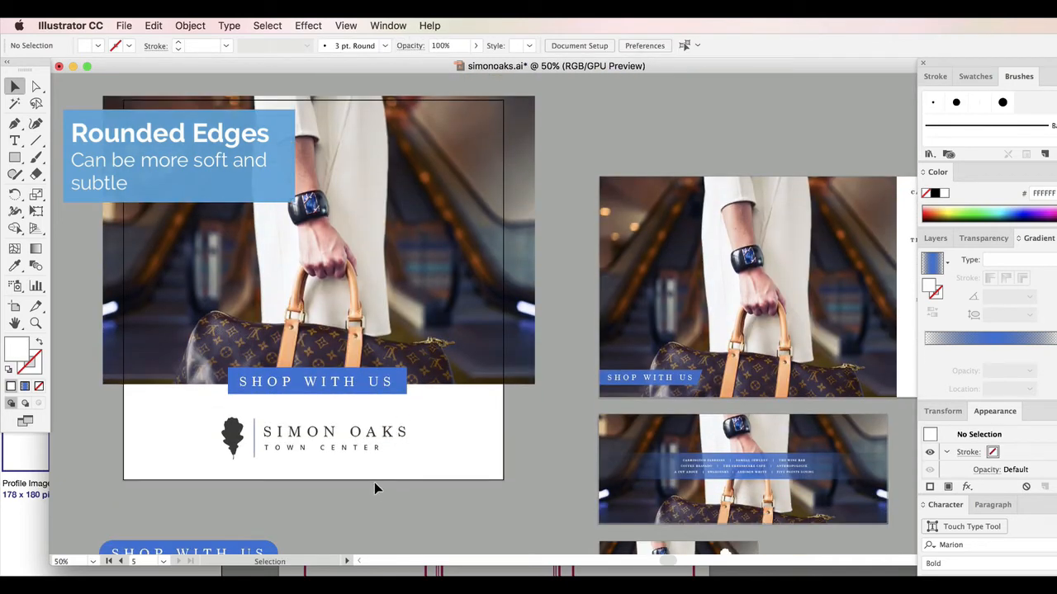
Move the square-cornered button back below the artboard and return the pill button to the photo's lower edge
scroll(373, 487, down, 1)
drag(336, 360, 358, 509)
drag(209, 526, 333, 353)
click(554, 424)
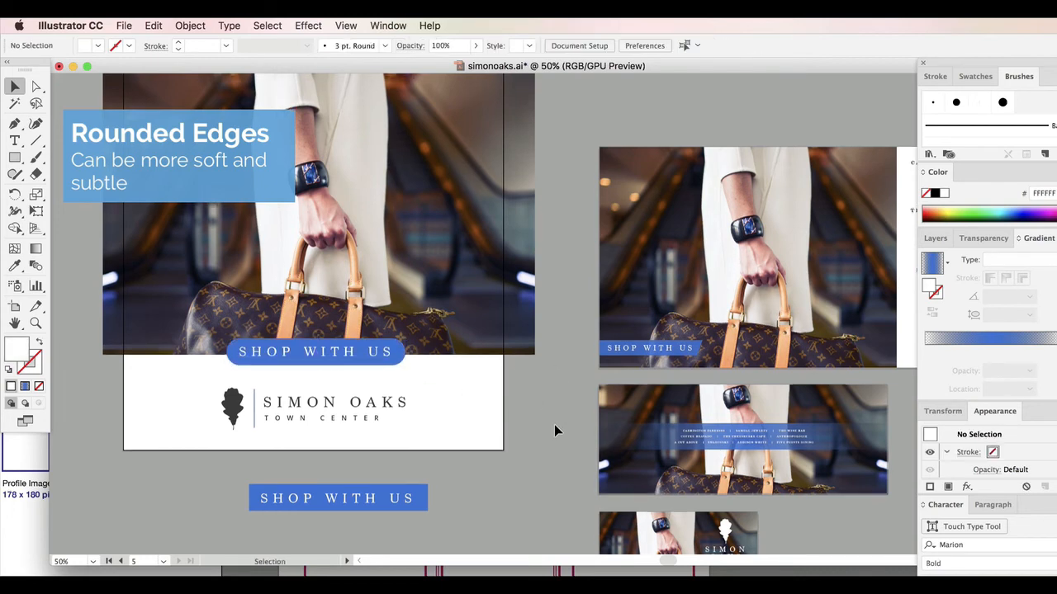
Copy the store-name list from the wide post onto the square post's photo beside the hand and color it white
scroll(554, 424, up, 1)
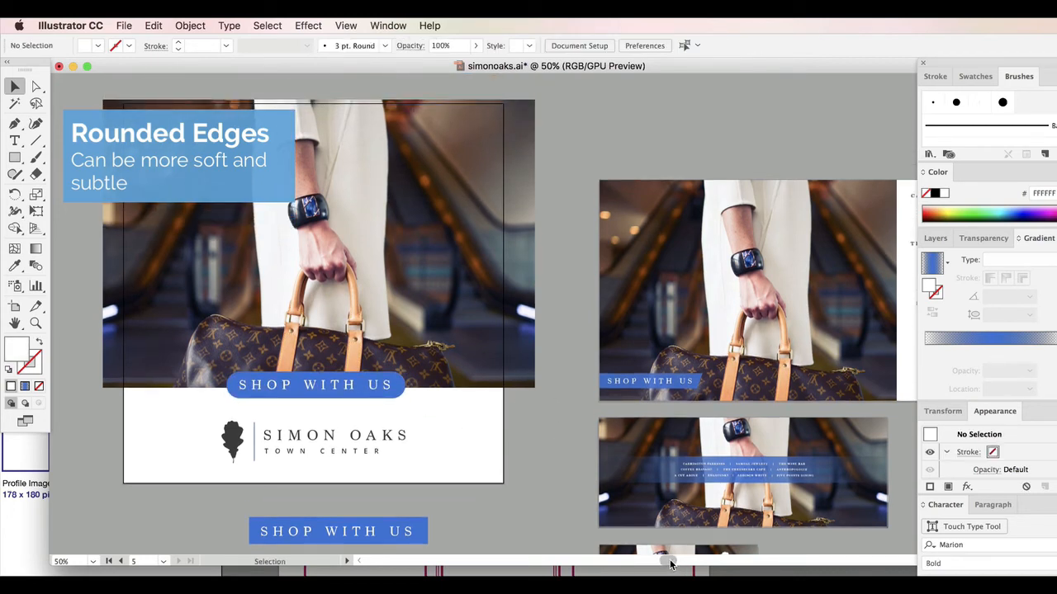
drag(670, 565, 680, 564)
click(867, 257)
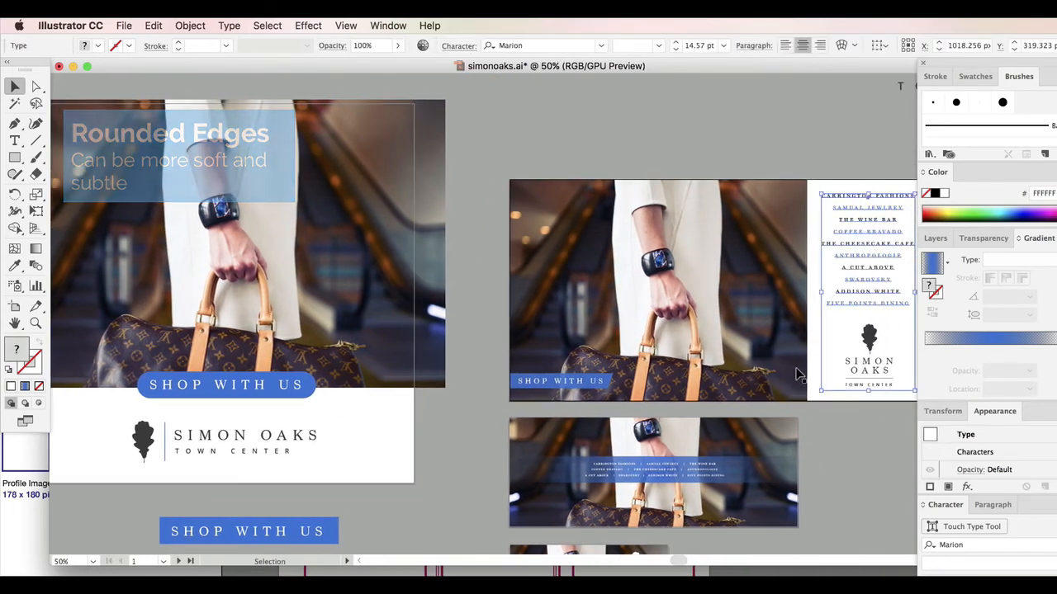
drag(681, 564, 659, 565)
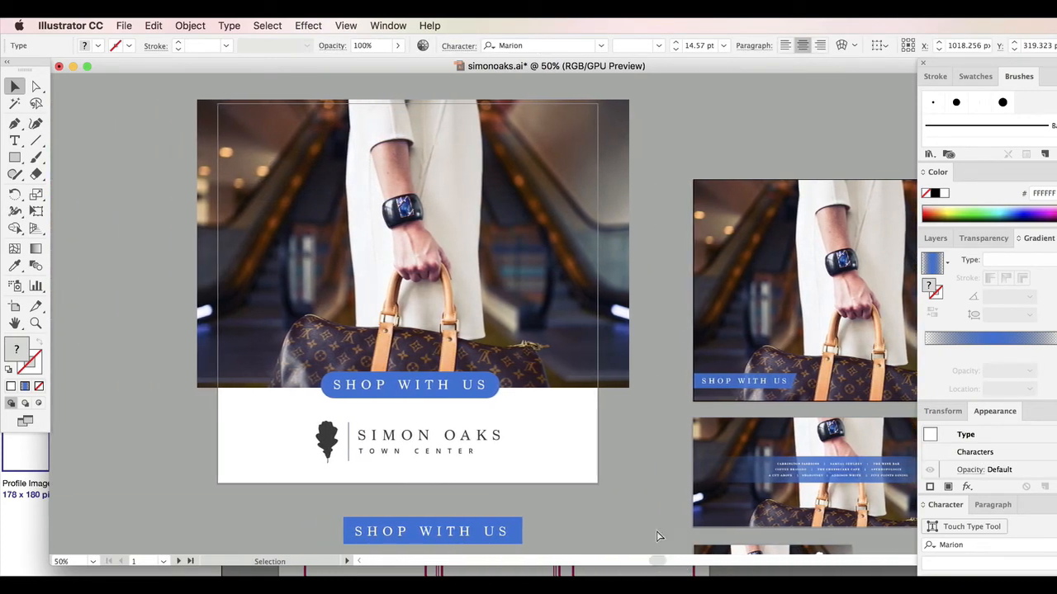
key(super+v)
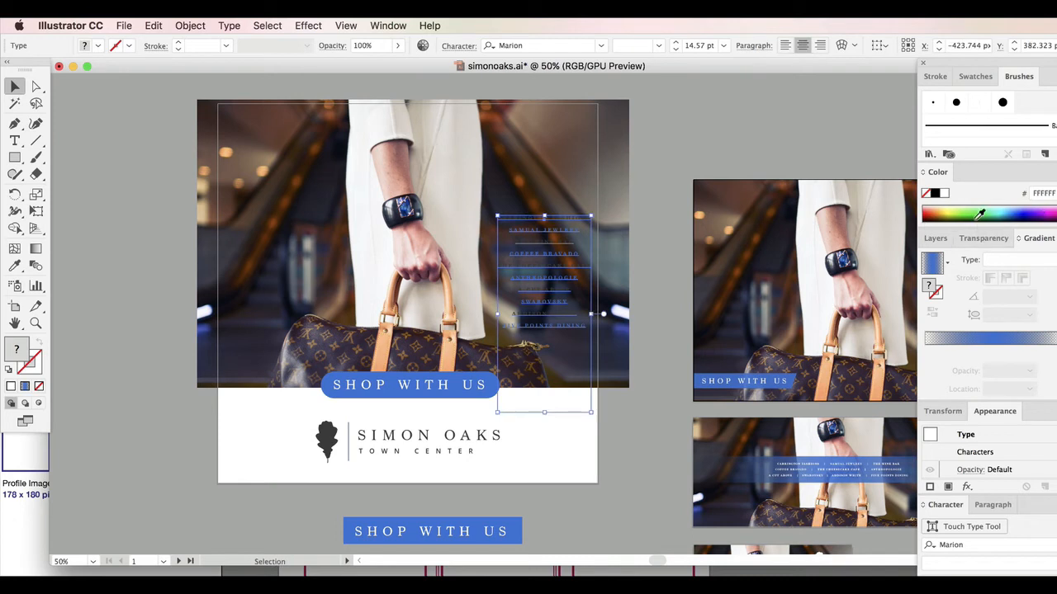
click(946, 193)
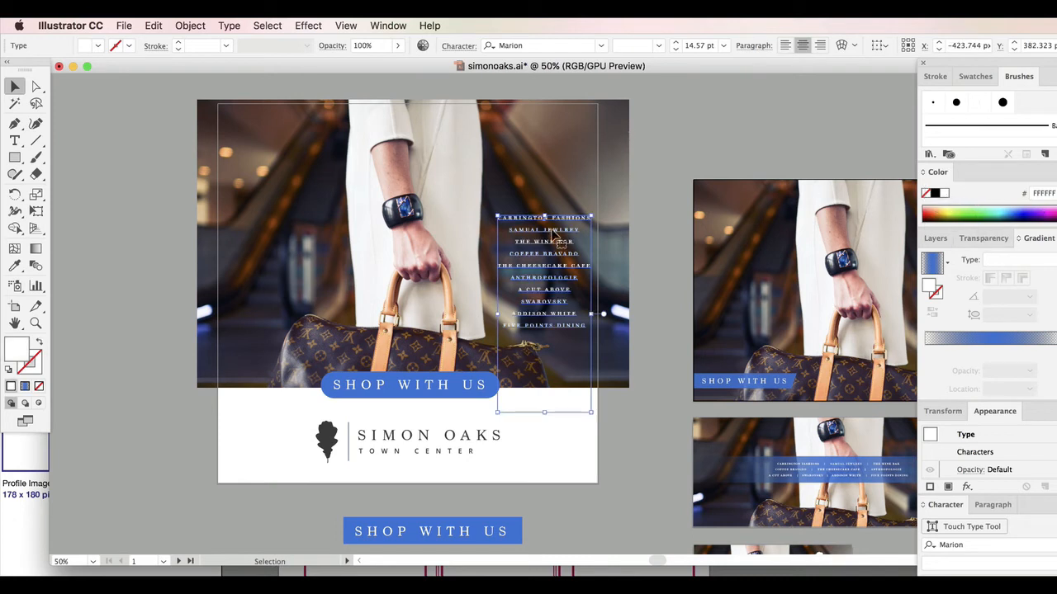
Move the store list slightly up toward the hand and shift the photo left behind it on the square post
drag(552, 231, 536, 218)
click(364, 175)
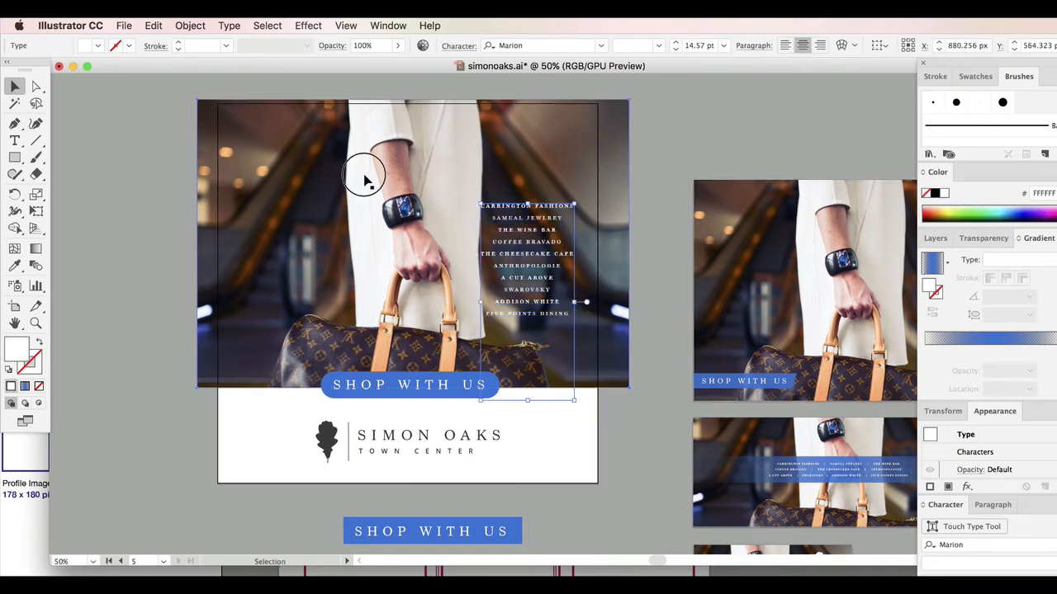
click(36, 87)
click(123, 118)
click(371, 187)
drag(372, 187, 326, 187)
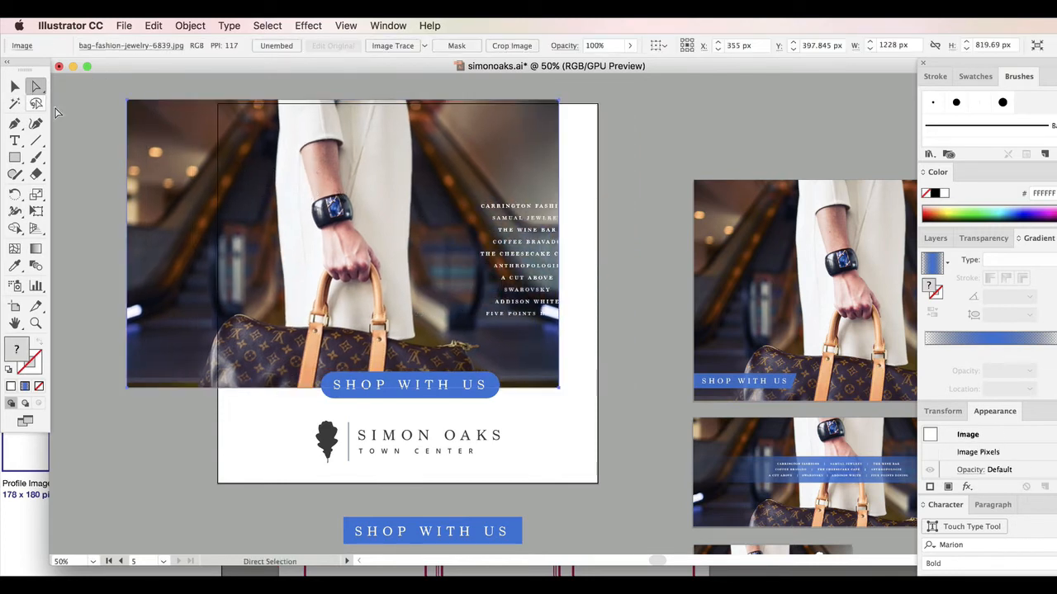
Enlarge the photo to about 1342 x 896 px so it reaches the artboard's right edge, and shift it upward
click(17, 85)
drag(558, 388, 597, 414)
click(36, 85)
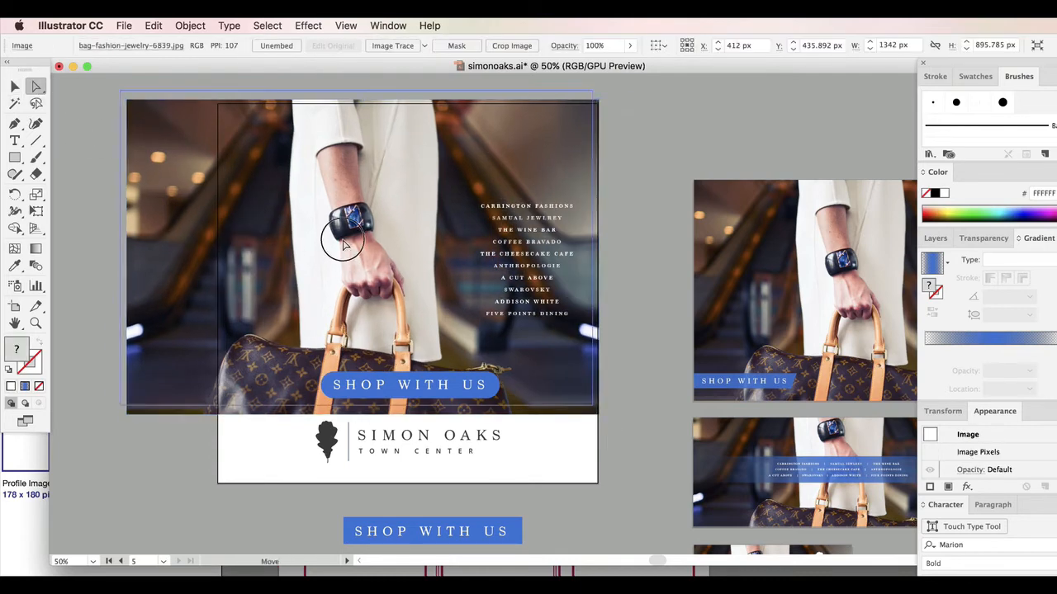
drag(376, 273, 373, 246)
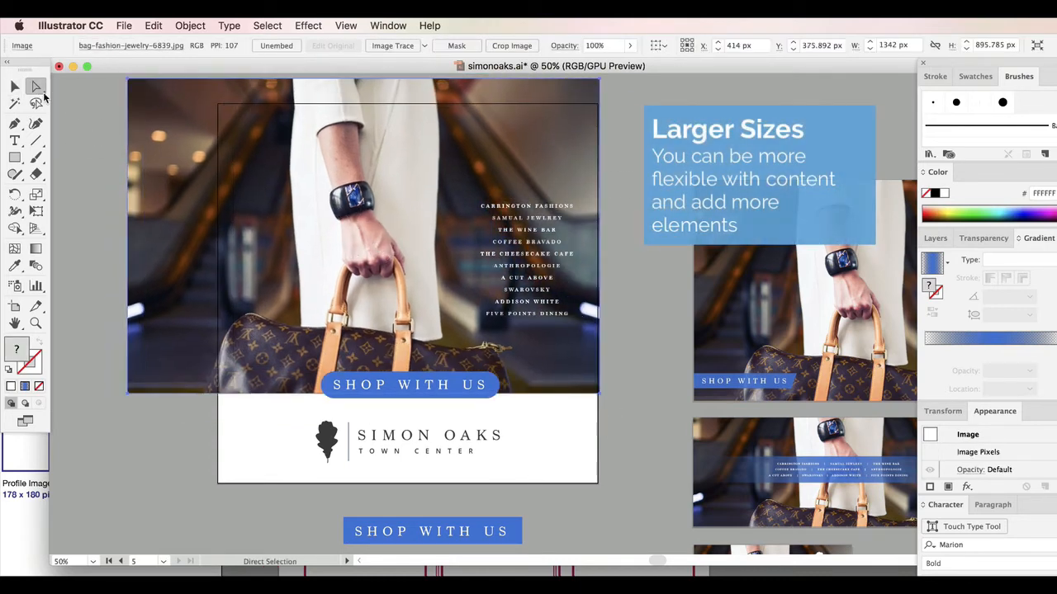
Scale the store list up to about 20.56 pt and position it on the dark area beside the hand
key(v)
click(550, 216)
drag(576, 204, 531, 170)
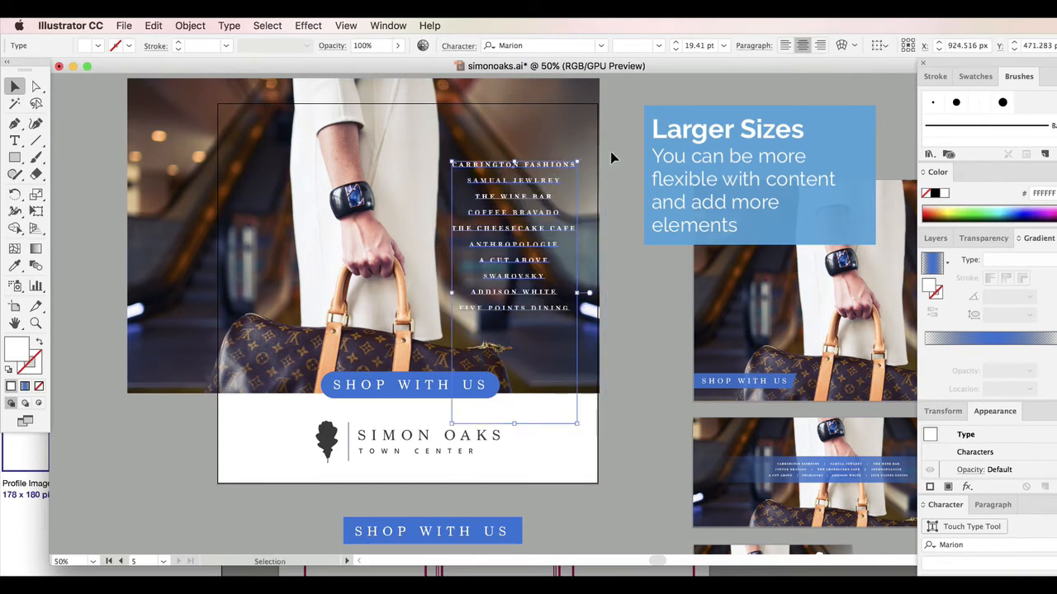
click(612, 155)
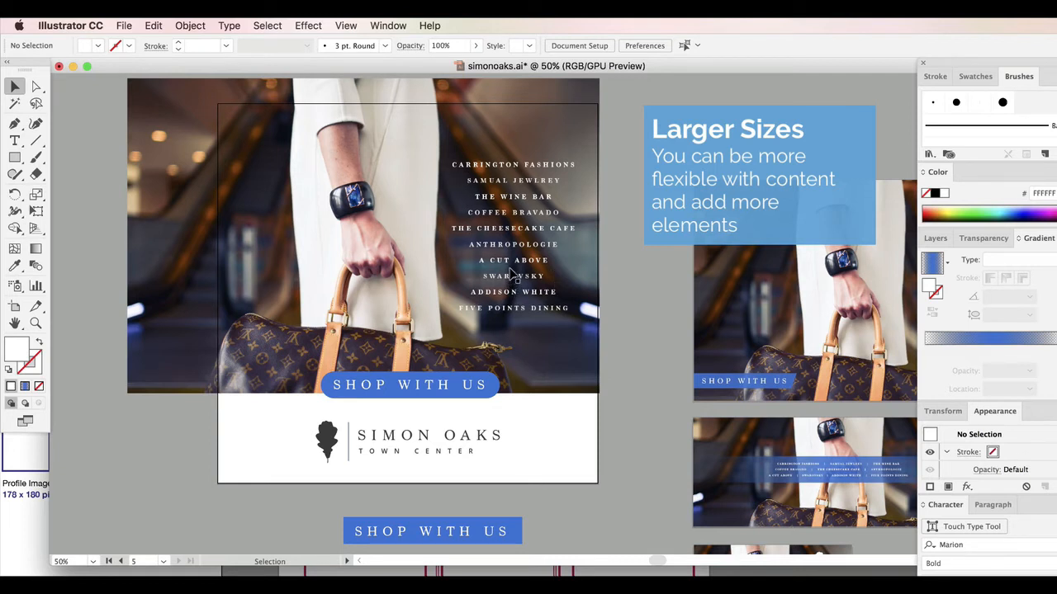
click(546, 167)
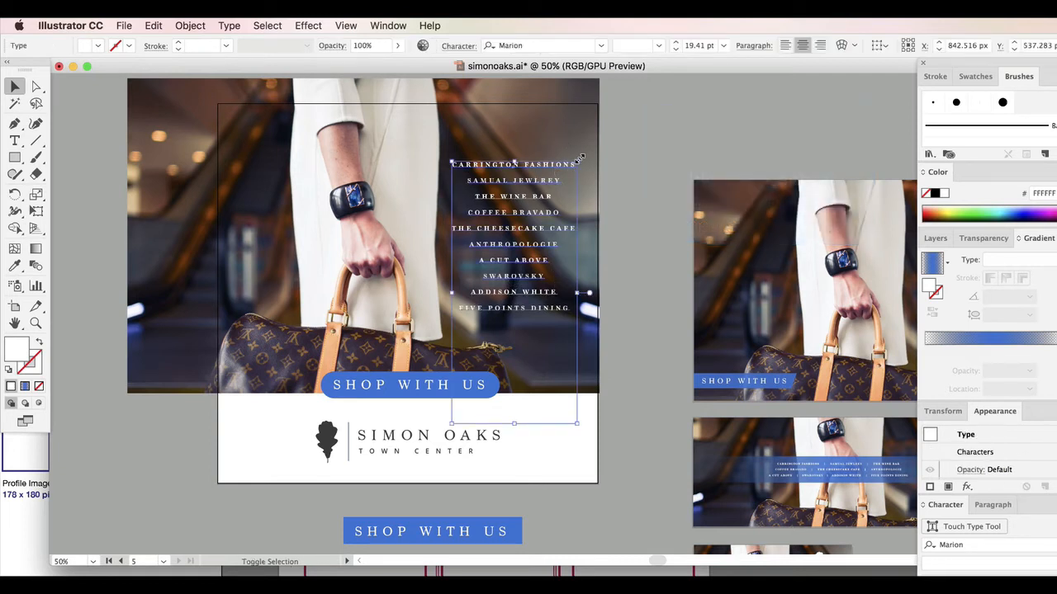
drag(577, 161, 588, 147)
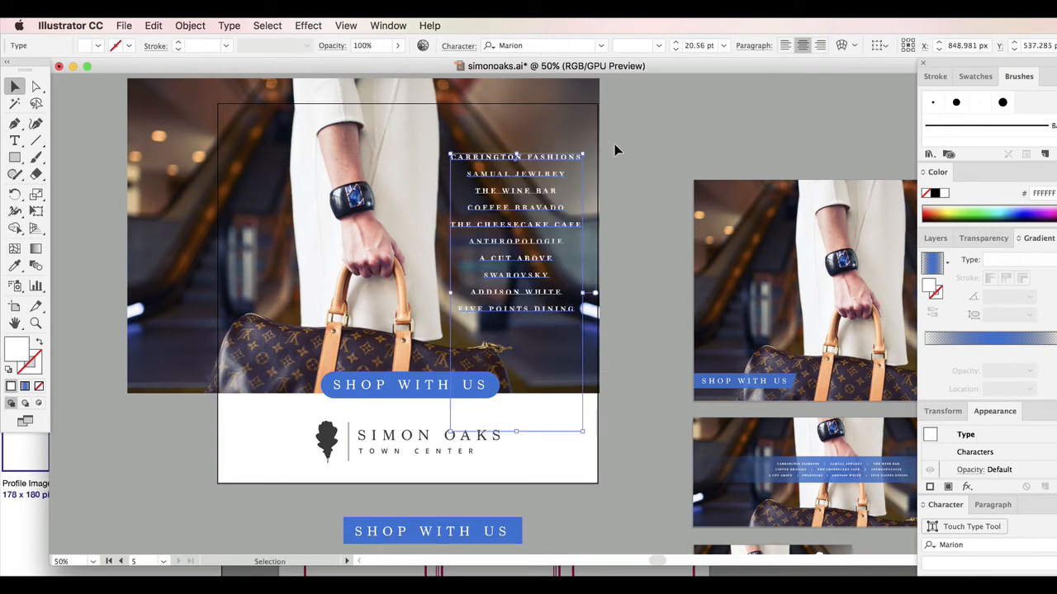
click(614, 144)
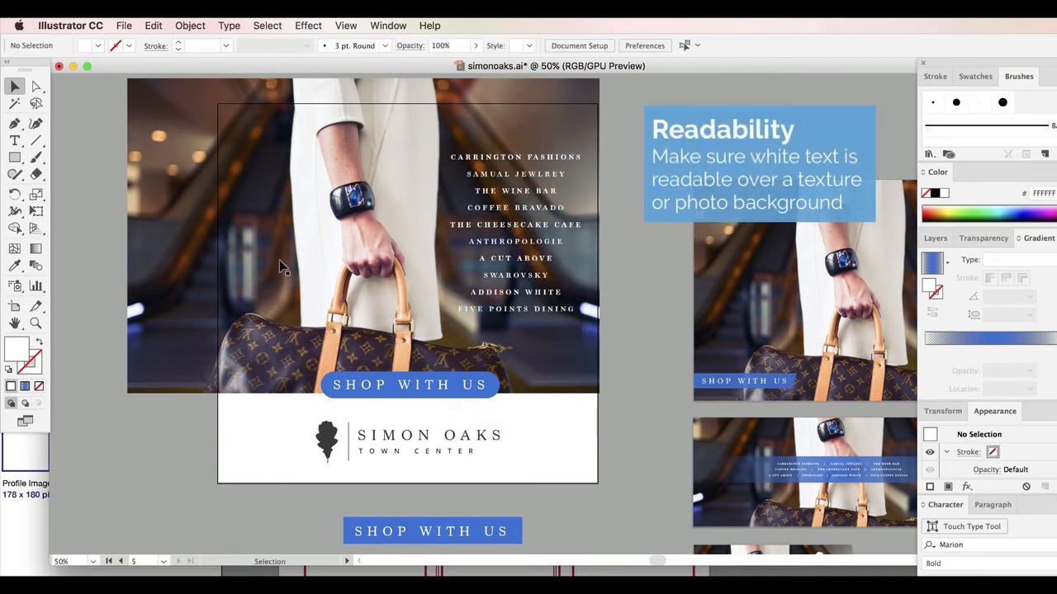
Nudge the photo slightly left to an X position of 410 px, aligning its right edge with the artboard
click(35, 86)
click(294, 189)
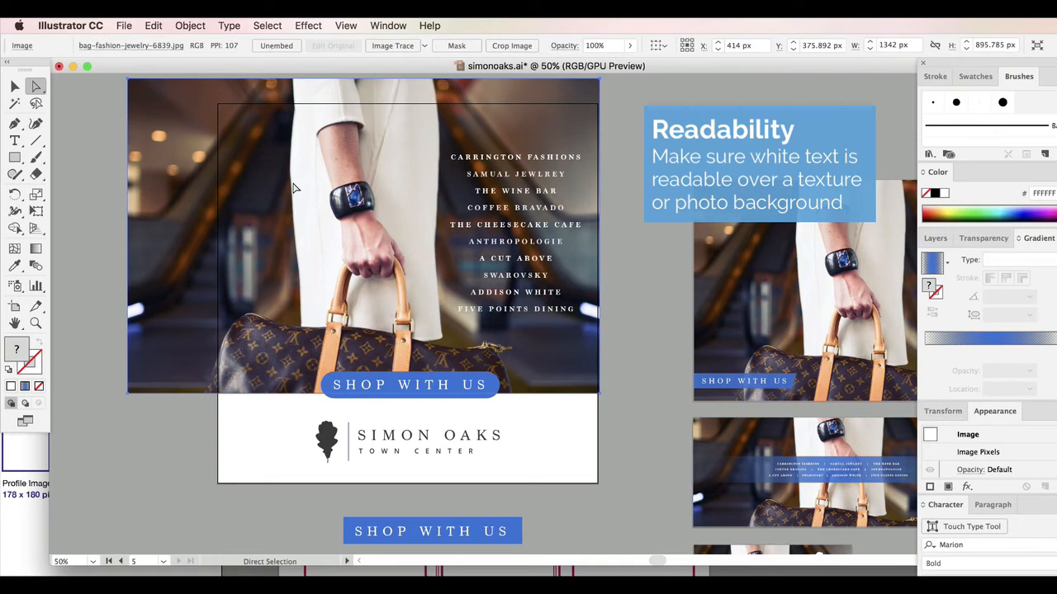
drag(294, 189, 293, 188)
key(Left)
key(Left)
key(Left)
key(Left)
key(Left)
key(Left)
key(Left)
key(Left)
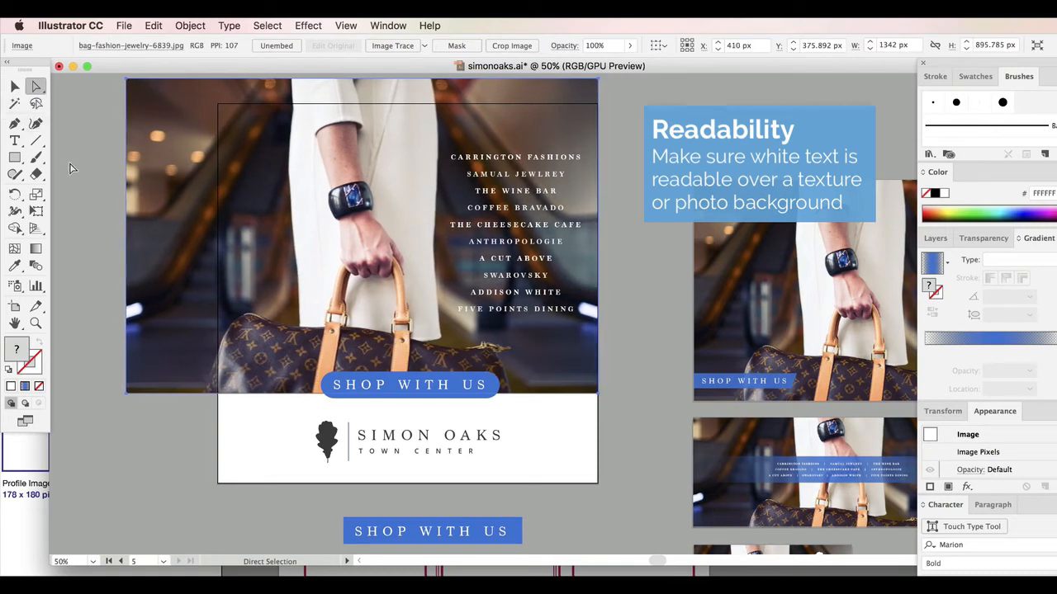
Enlarge the photo proportionally from its upper-left corner, keeping its right edge on the artboard edge
scroll(70, 168, up, 5)
click(14, 86)
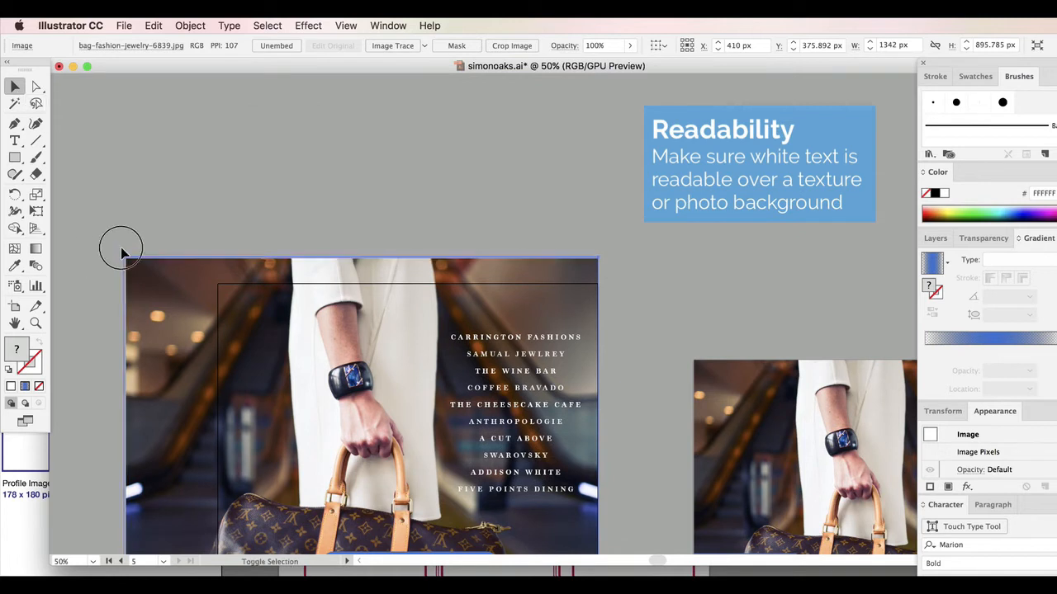
drag(121, 252, 102, 229)
click(135, 187)
scroll(318, 379, down, 1)
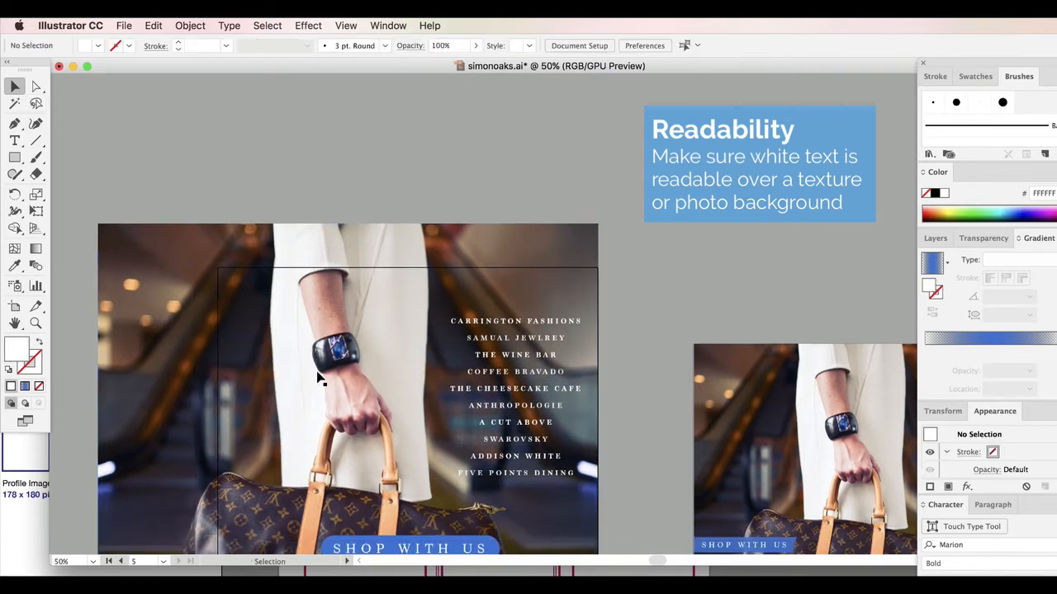
scroll(318, 378, down, 3)
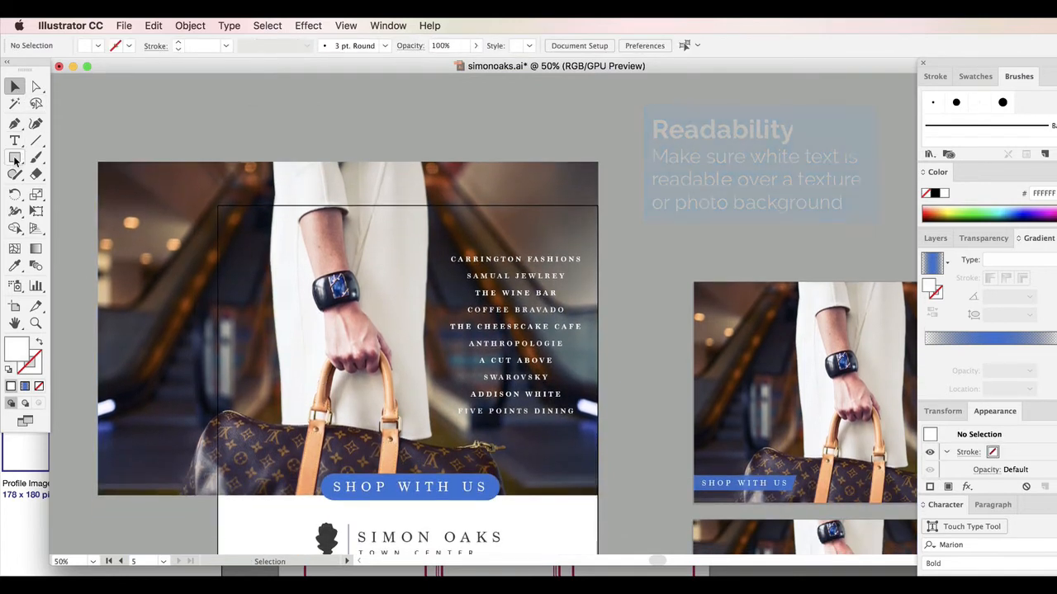
Draw a rectangle about 1082 x 1086 px over the square artboard and use it as a clipping mask for the photo
click(15, 158)
scroll(248, 283, down, 3)
drag(219, 151, 596, 533)
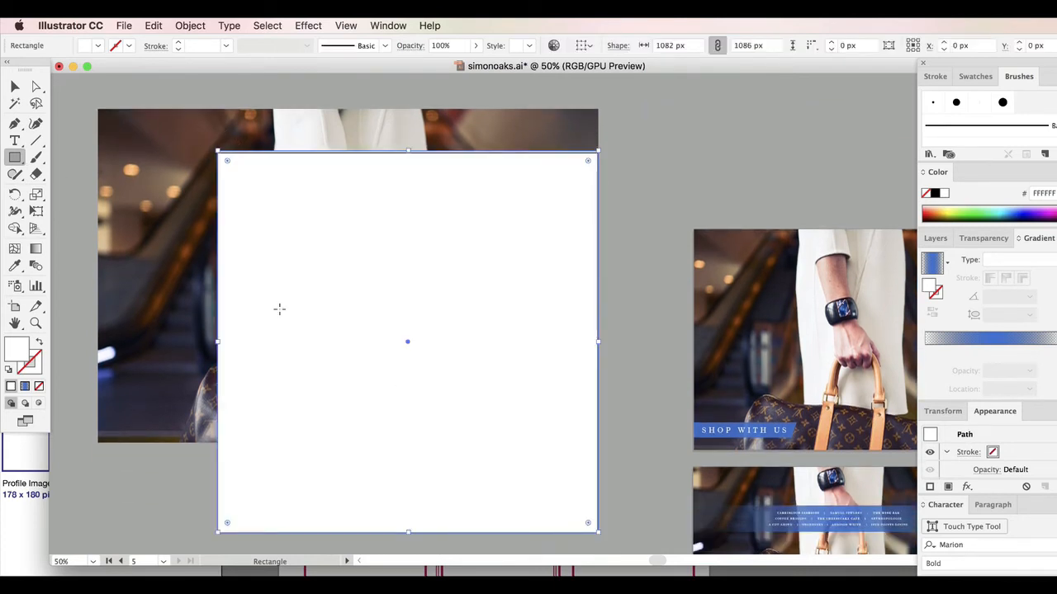
click(15, 85)
shift+click(183, 221)
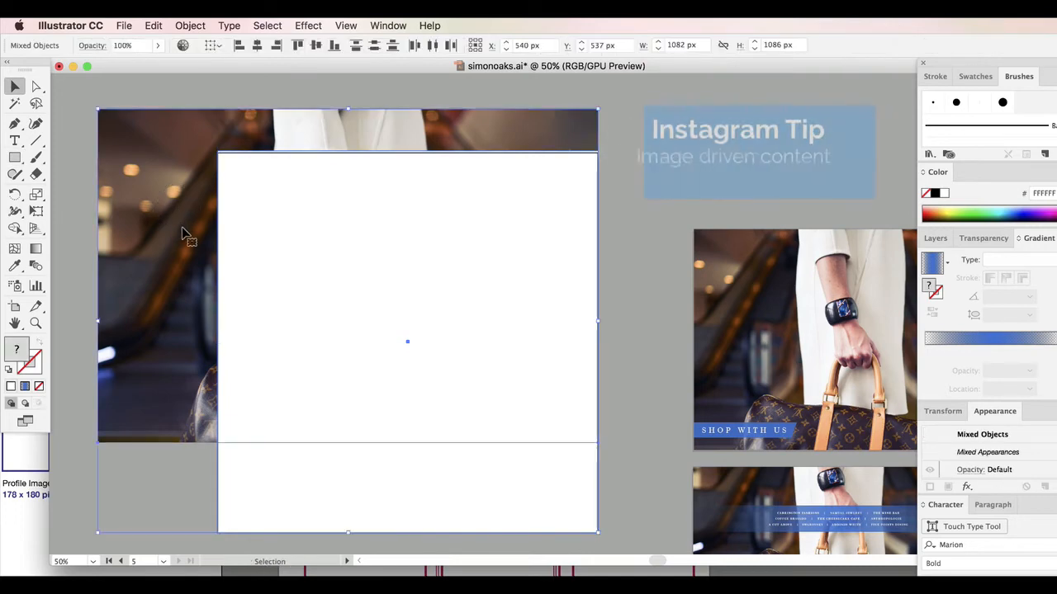
right_click(184, 231)
click(243, 331)
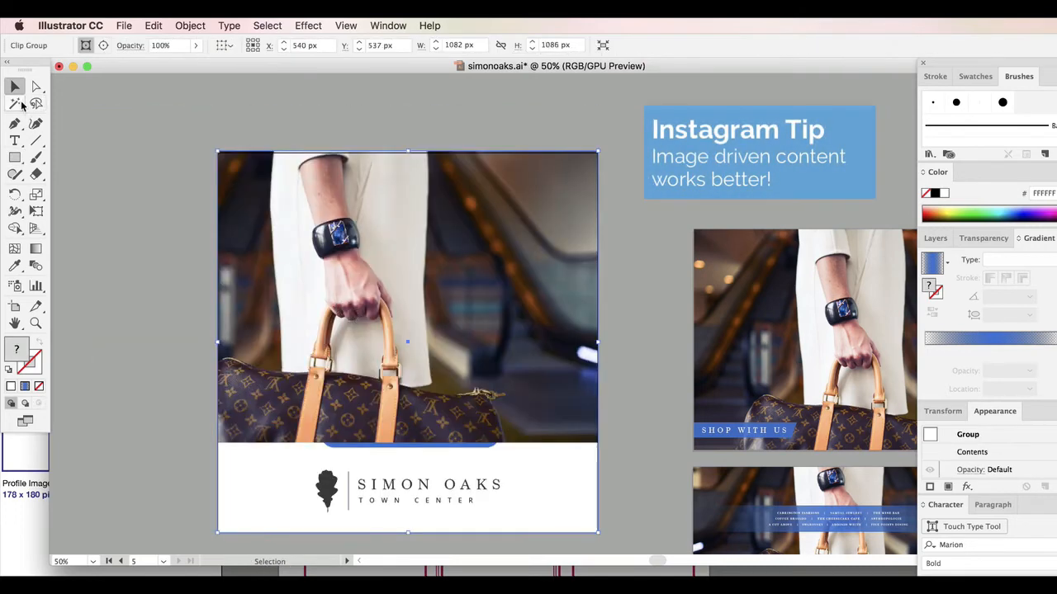
Send the clipped photo to the back, behind the store list, pill button and logo
right_click(314, 238)
mouse_move(445, 388)
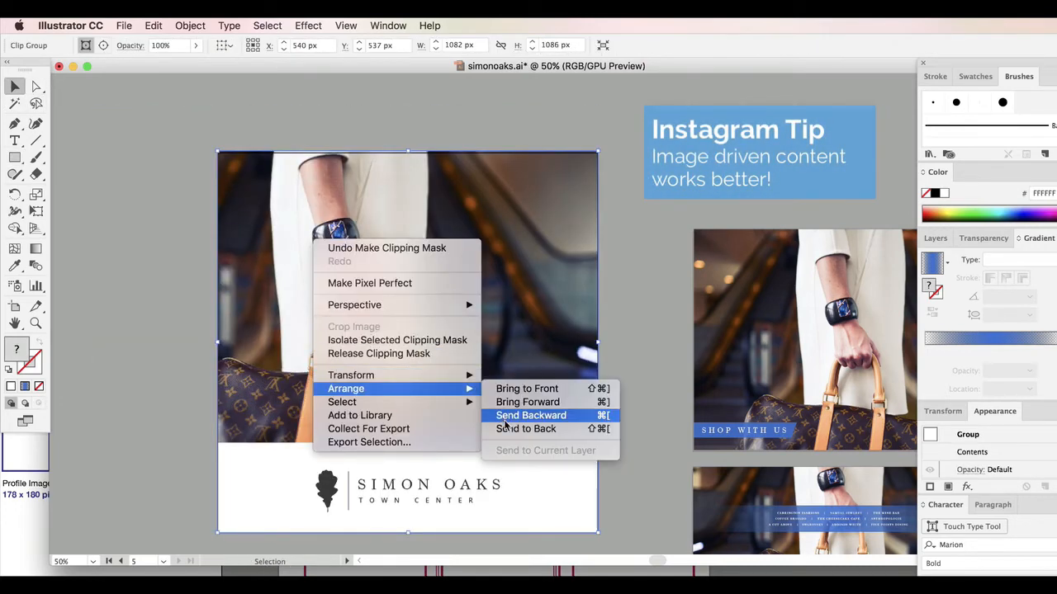
click(529, 428)
key(shift+super+a)
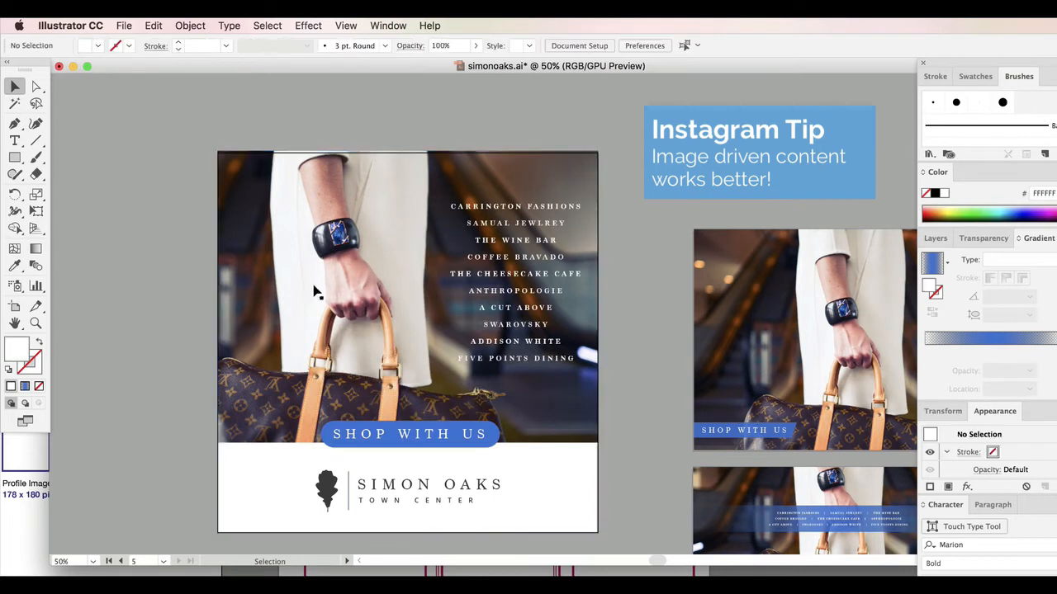
Shift the store list slightly up and left, away from the artboard's right edge
drag(522, 209, 525, 203)
click(676, 187)
click(673, 188)
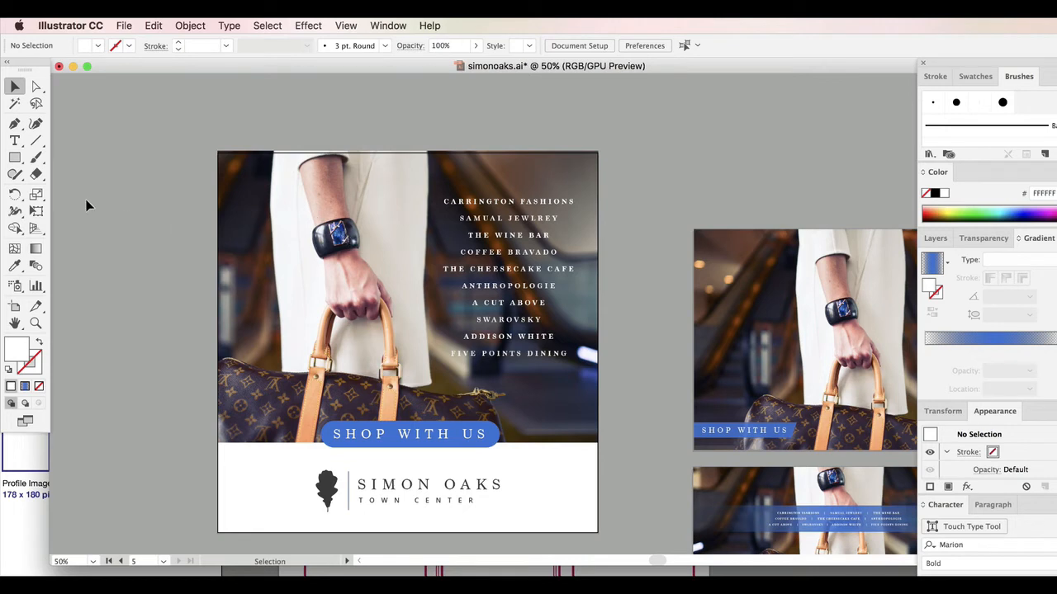
Draw a rectangle about 490 x 538 px over the store list and fill it with near-black (R 28, G 28)
click(14, 157)
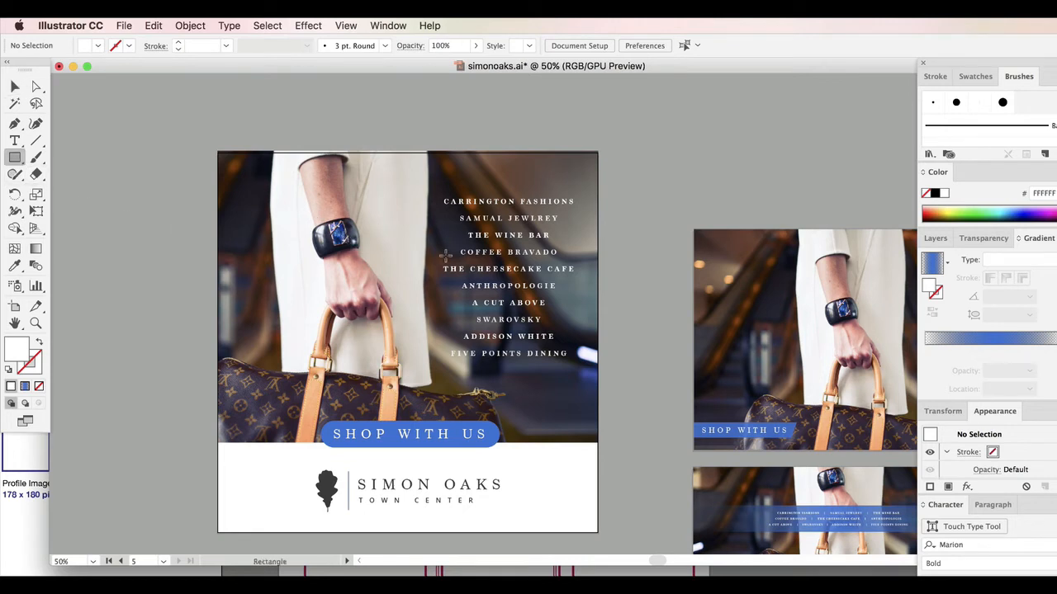
drag(427, 182, 599, 372)
double_click(14, 345)
drag(525, 541, 477, 572)
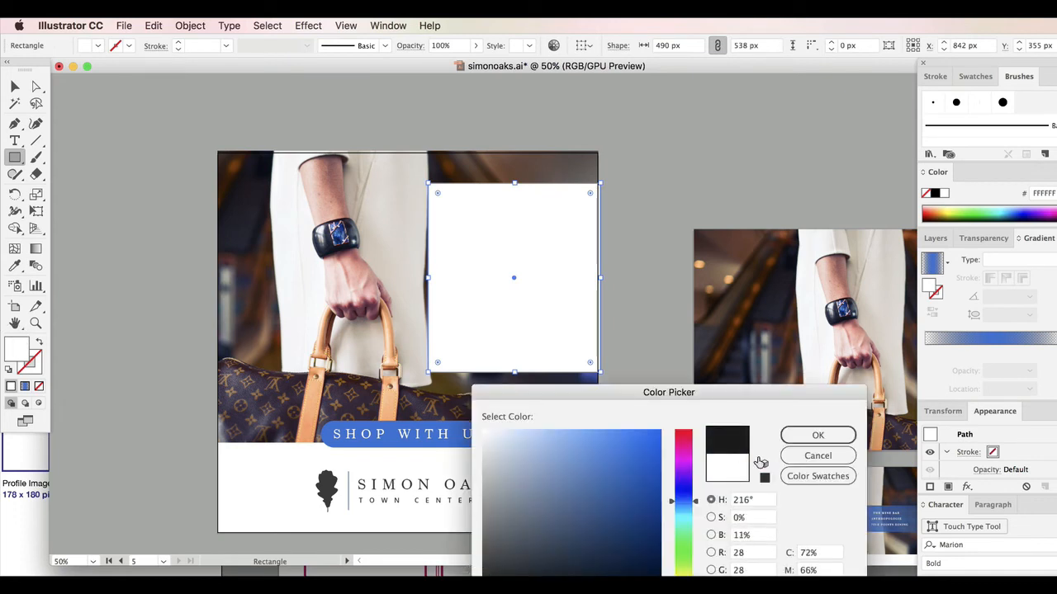
click(816, 435)
Move the dark rectangle left over the hand and apply a Feather effect to it
click(15, 86)
click(355, 279)
drag(543, 241, 444, 259)
click(279, 23)
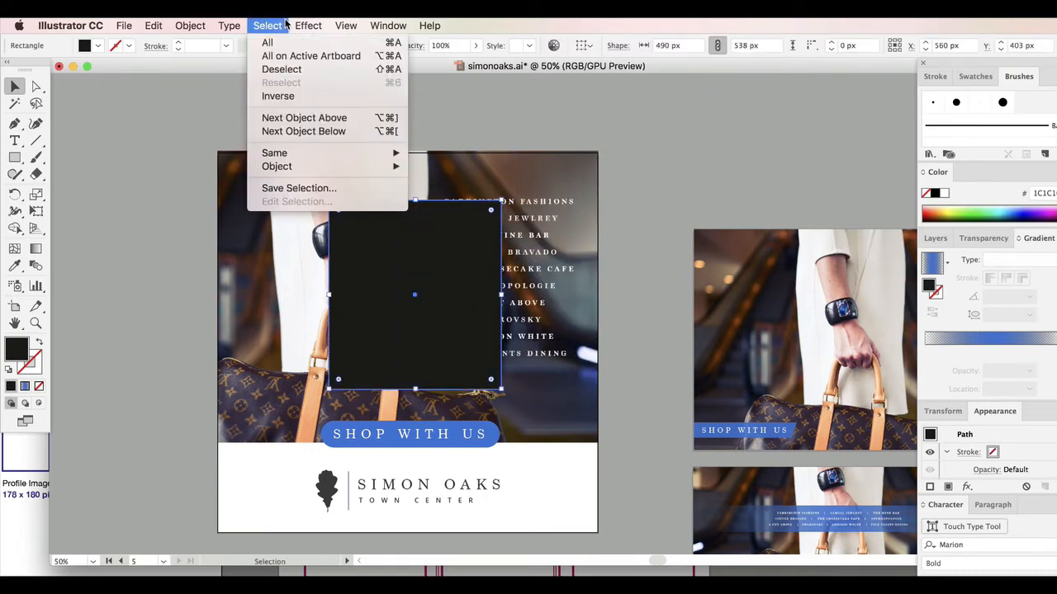
mouse_move(308, 25)
click(319, 46)
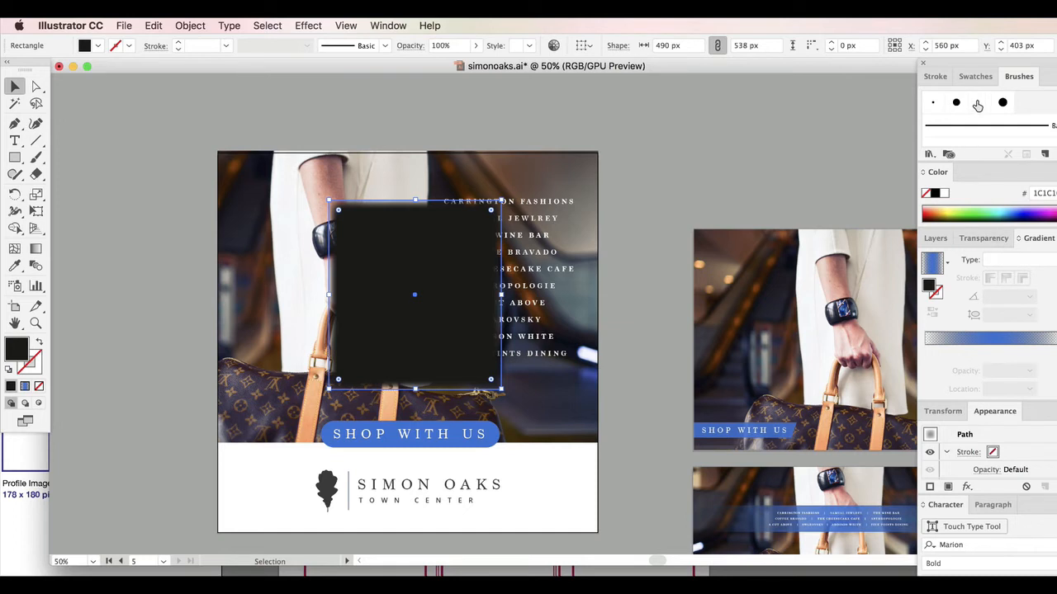
Increase the dark rectangle's feather radius with the preview on until its edges fade softly into the photo
drag(994, 411, 679, 111)
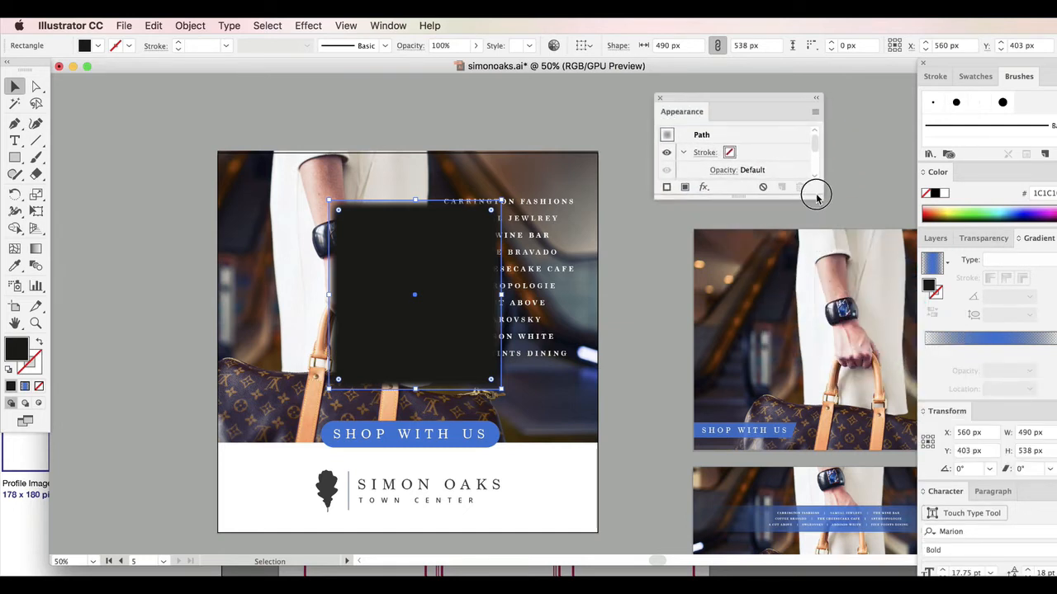
scroll(734, 164, down, 1)
scroll(734, 165, down, 2)
click(706, 154)
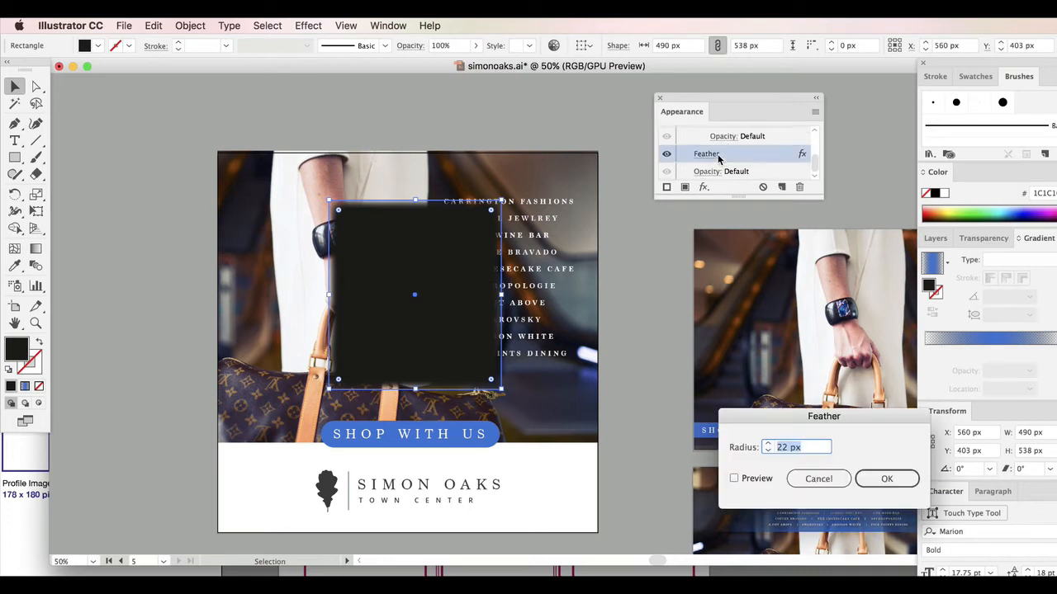
click(767, 444)
click(734, 478)
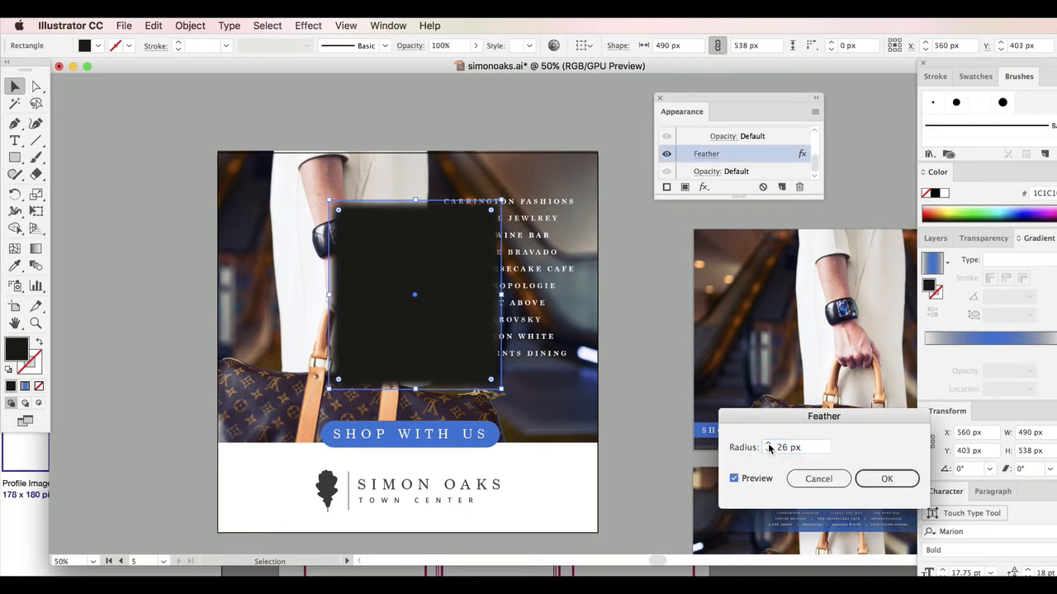
click(768, 444)
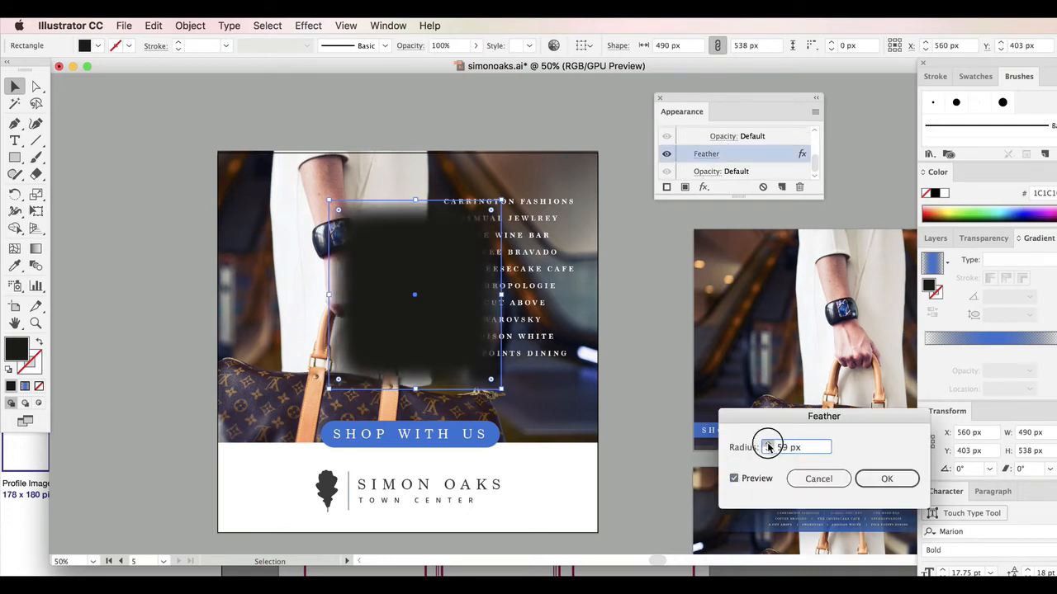
click(863, 479)
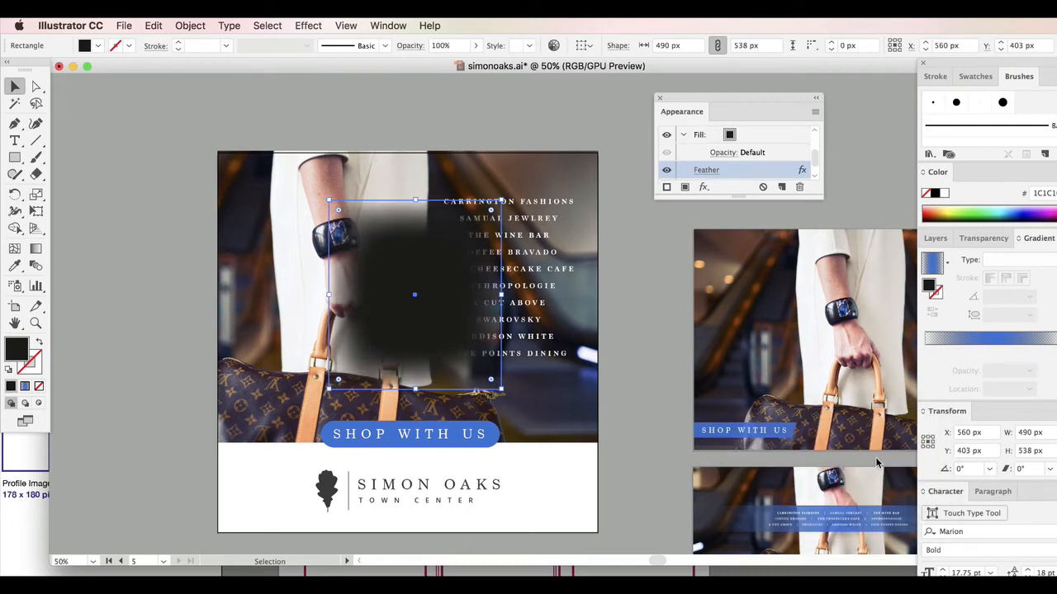
Set the feathered rectangle's opacity to 75% and place it behind the store list as a darkening backdrop
click(983, 238)
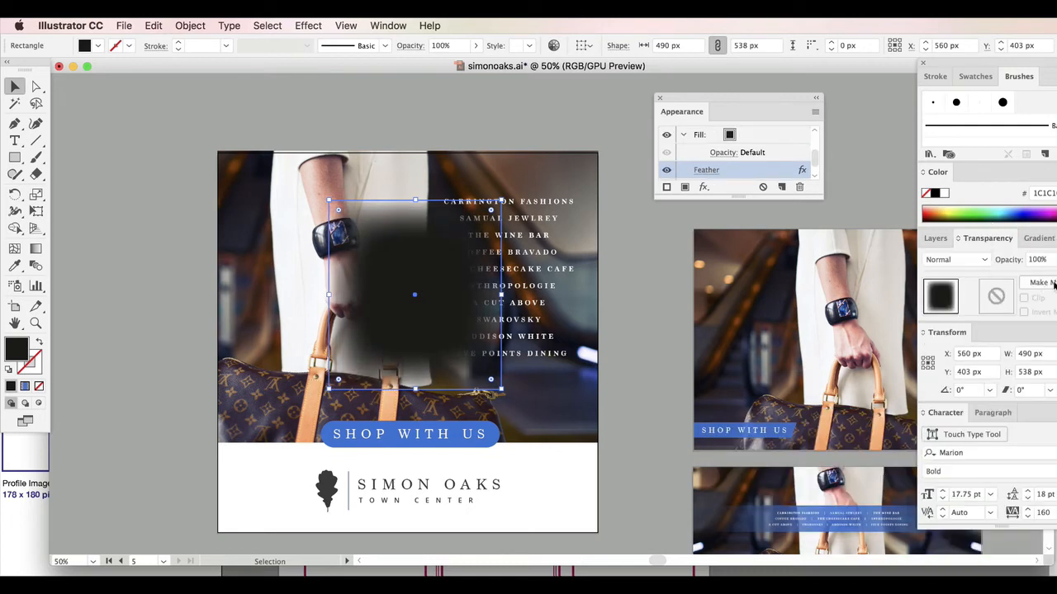
click(1047, 279)
click(1055, 279)
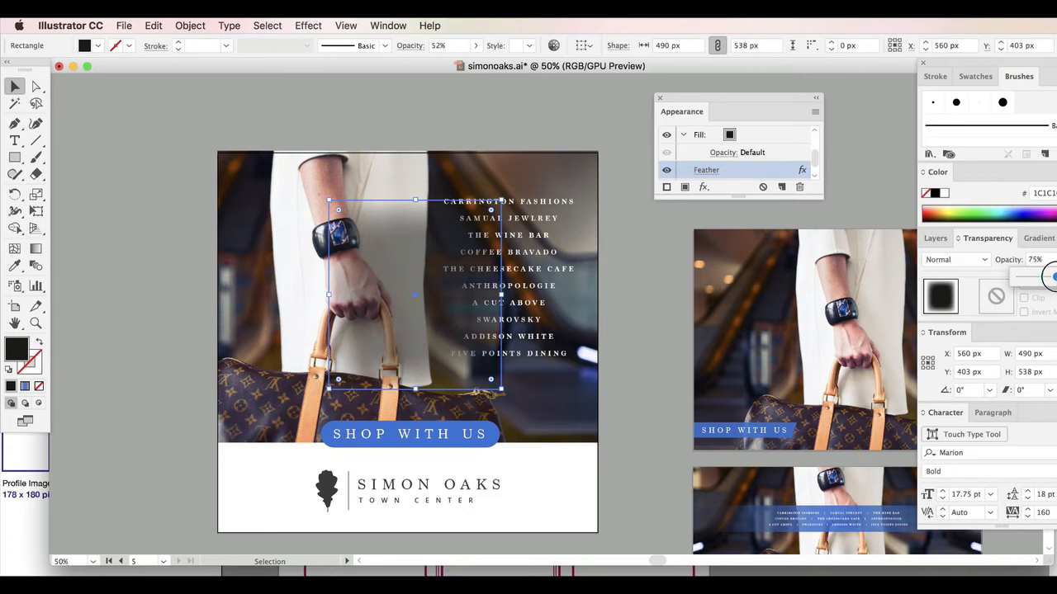
click(636, 232)
drag(413, 294, 503, 265)
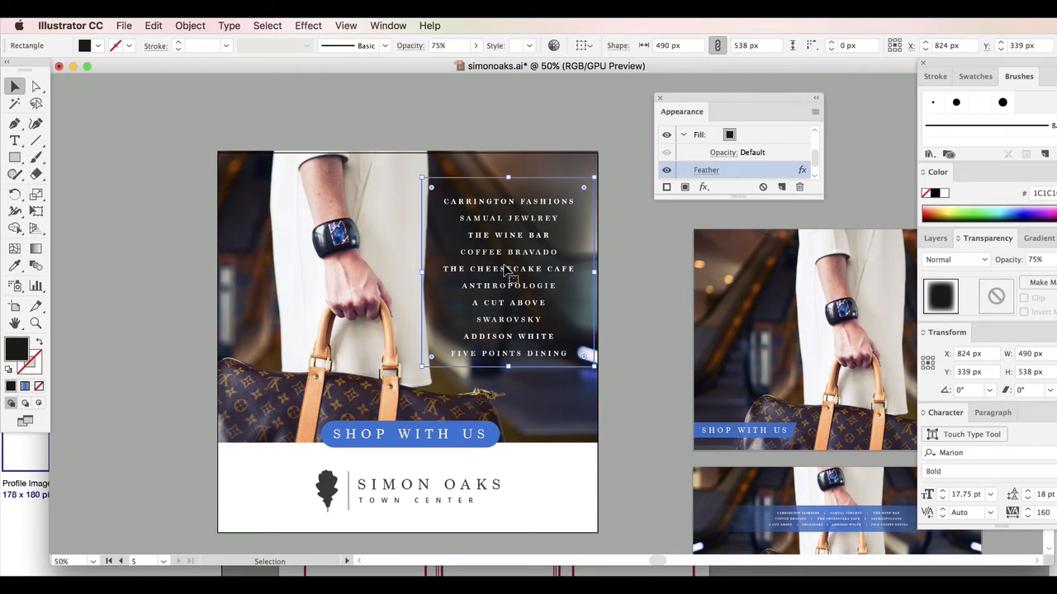
Pull the feathered rectangle's two lower corner points inward so the backdrop tapers toward the bottom of the store list
click(35, 86)
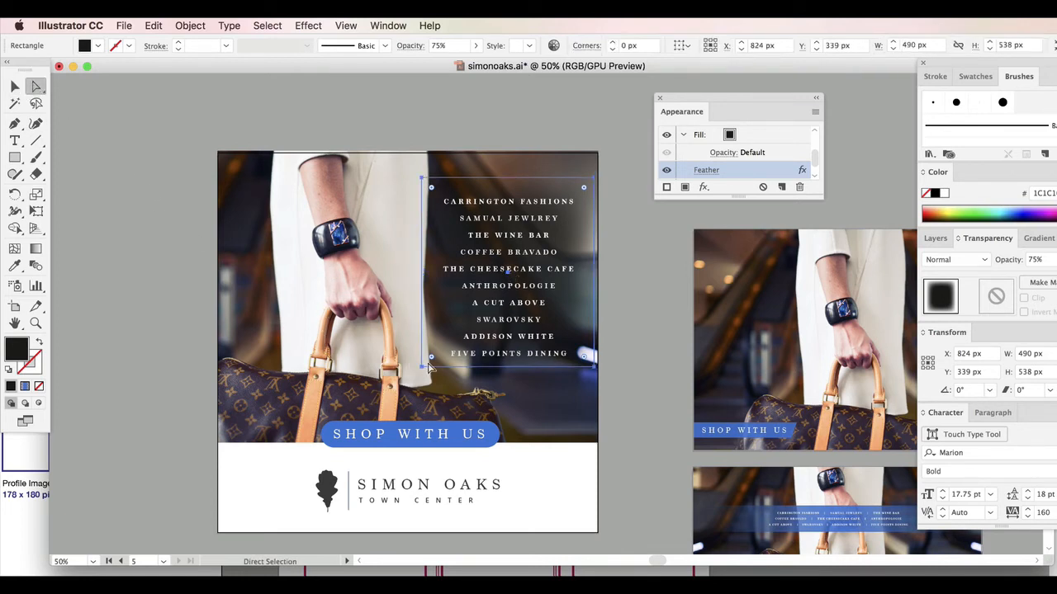
drag(421, 366, 448, 372)
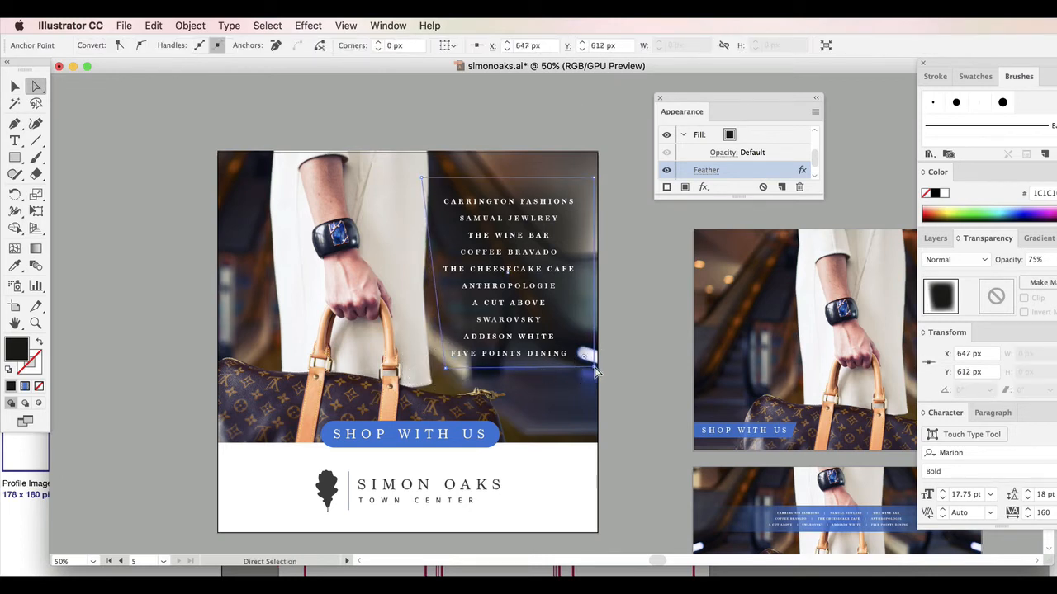
drag(594, 370, 571, 373)
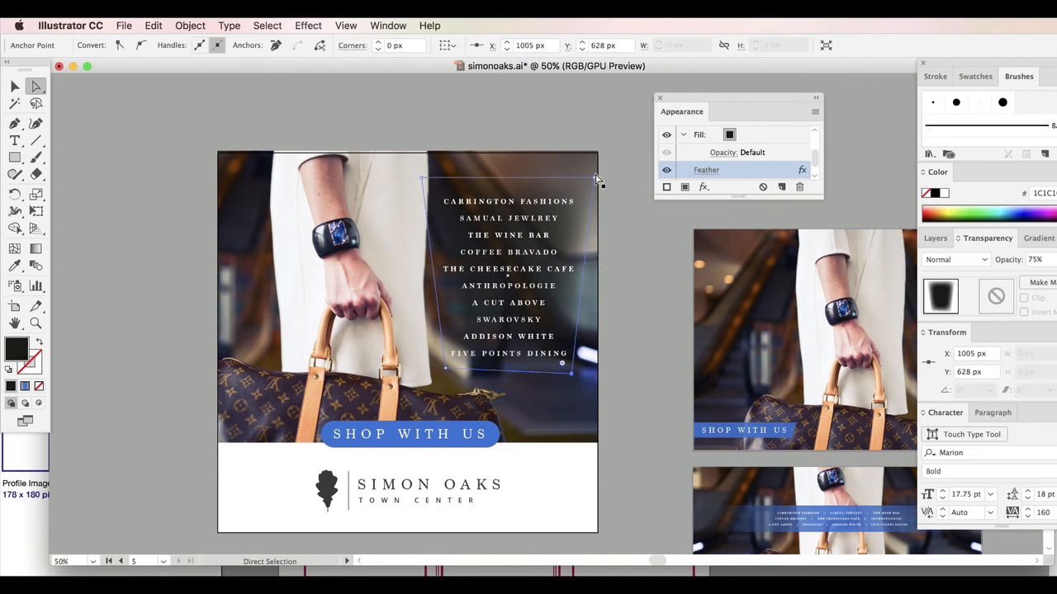
Pull the feathered backdrop's two upper corner points slightly inward and recolor it with a dark navy sampled from the photo
mouse_move(596, 177)
mouse_down()
mouse_move(600, 167)
mouse_move(594, 182)
mouse_up()
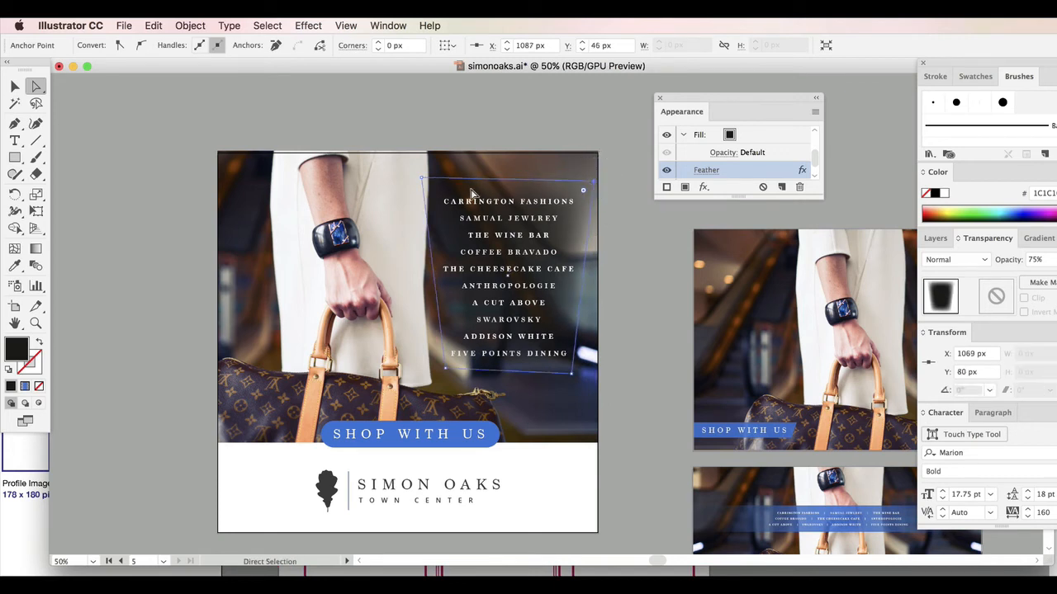
drag(421, 178, 431, 187)
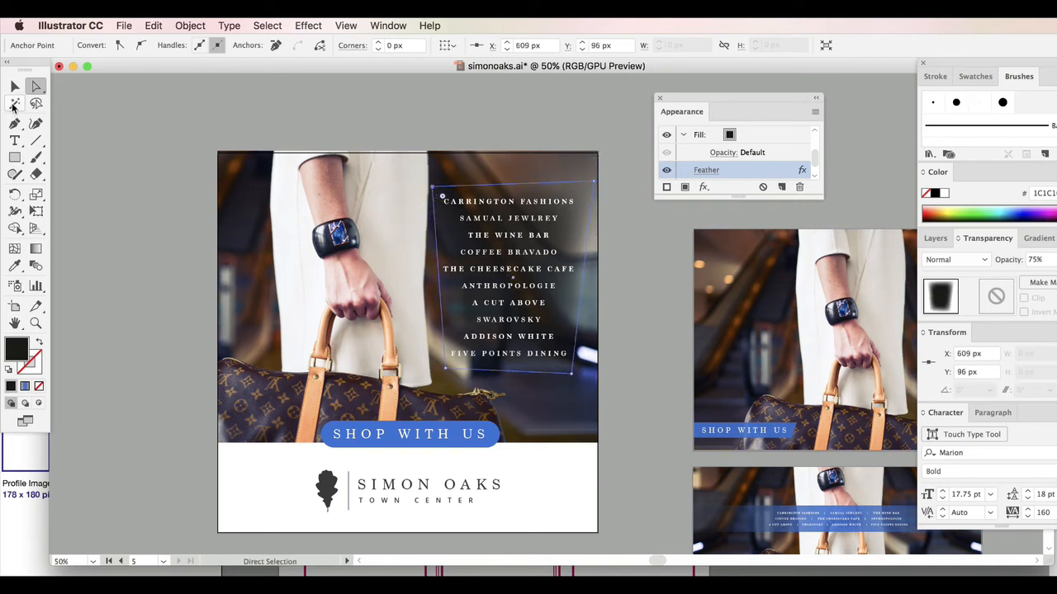
click(15, 86)
click(15, 266)
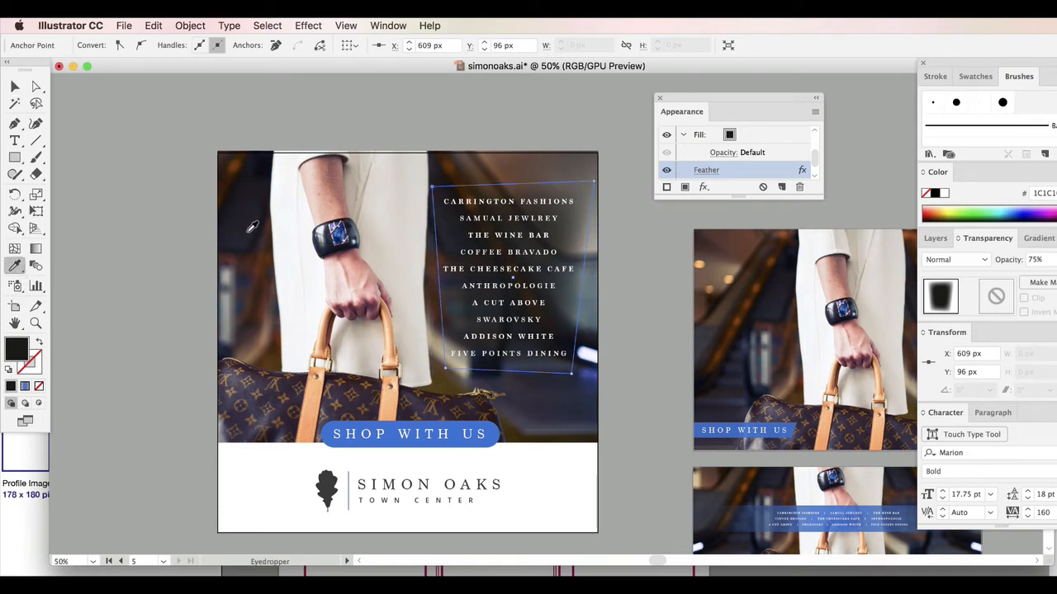
click(250, 230)
click(15, 86)
click(97, 112)
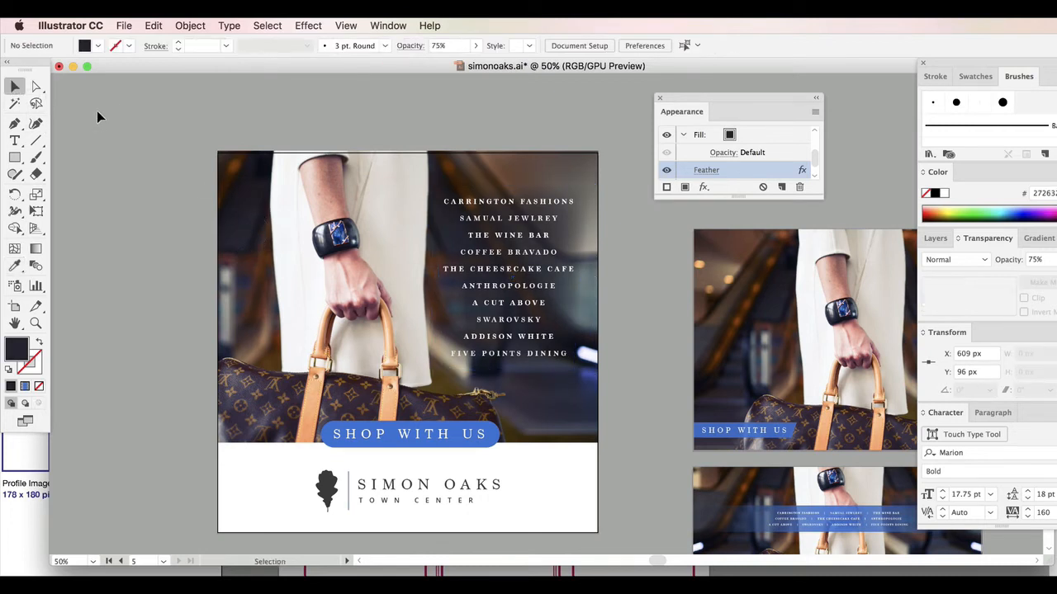
Move the backdrop's upper-right corner point further inward, away from the artboard edge, and deselect the shape
click(548, 225)
key(a)
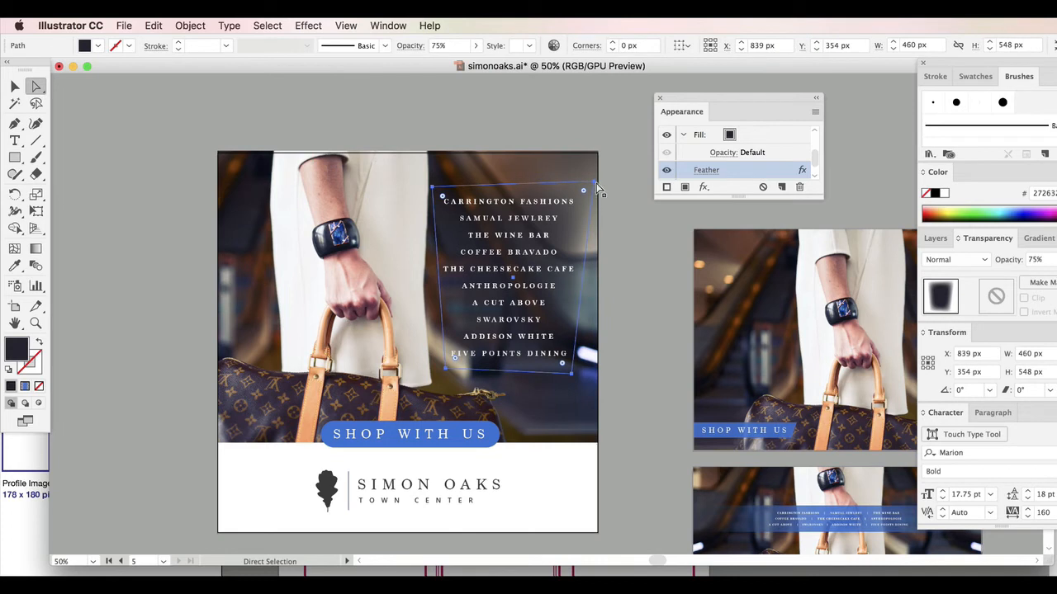
drag(594, 182, 581, 185)
click(586, 138)
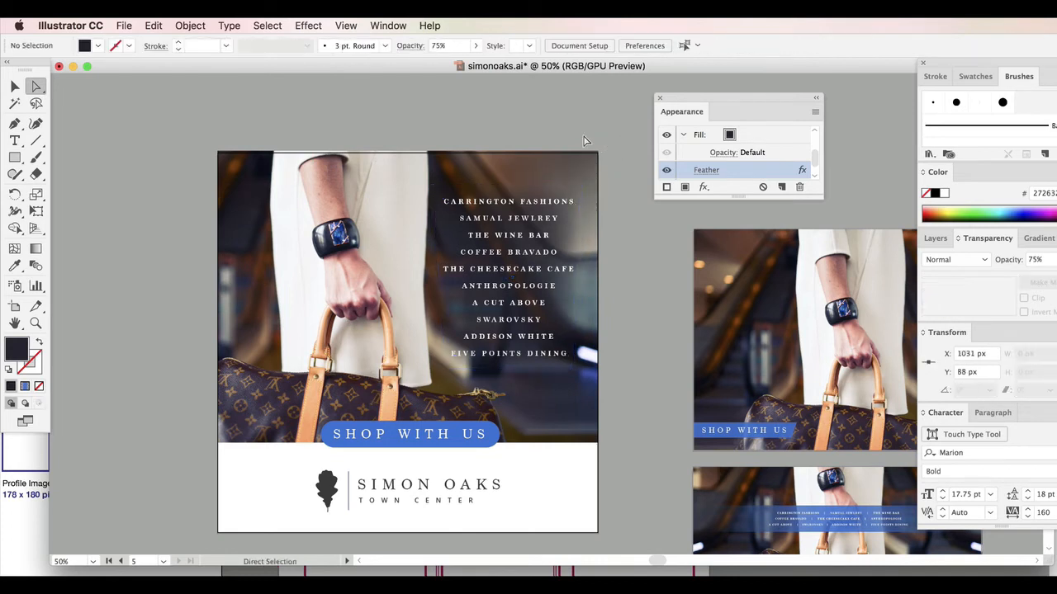
key(v)
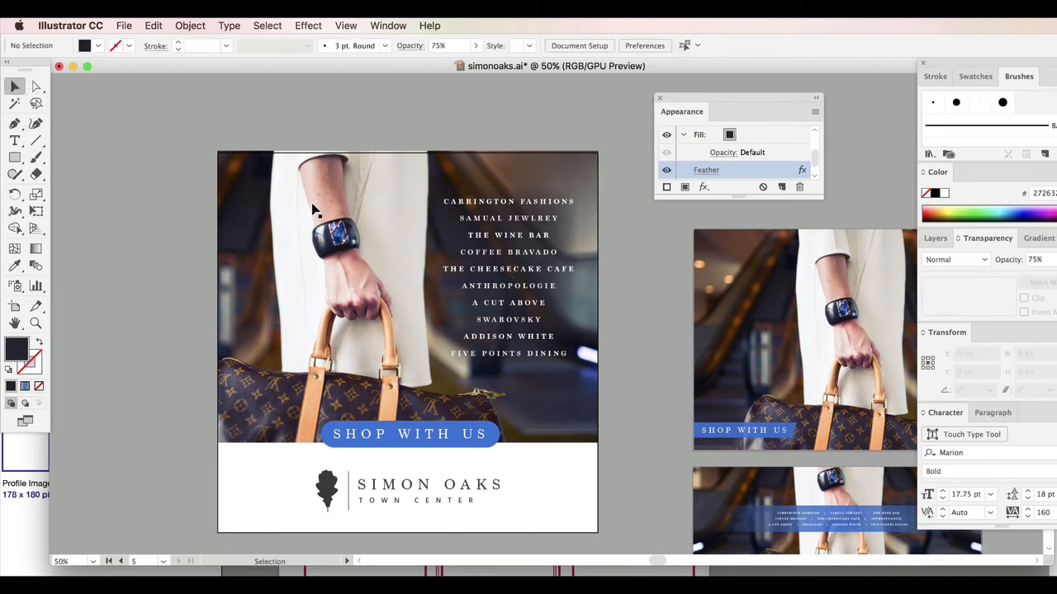
click(449, 239)
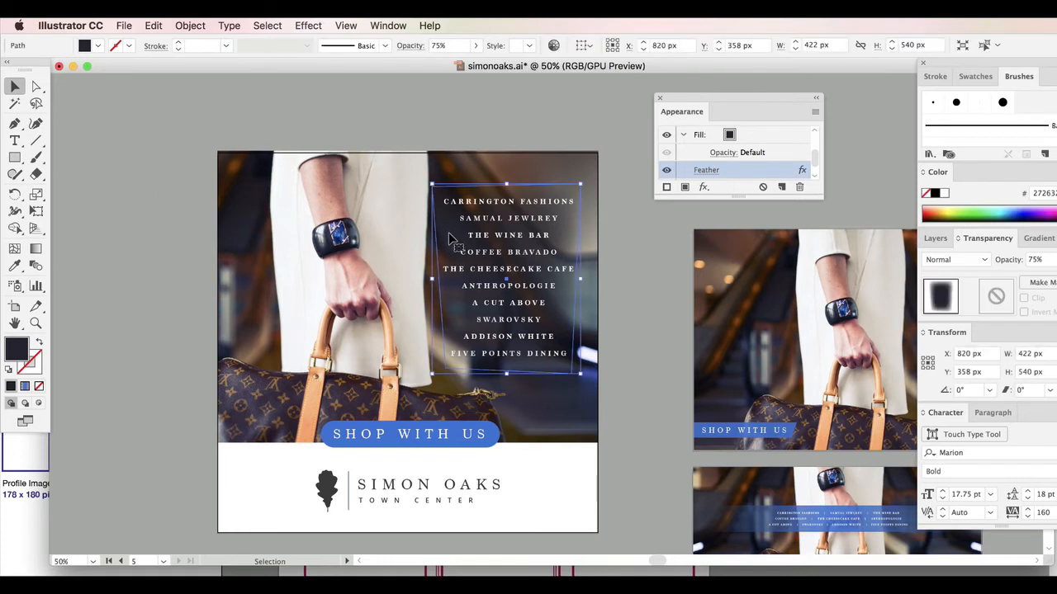
key(super+shift+a)
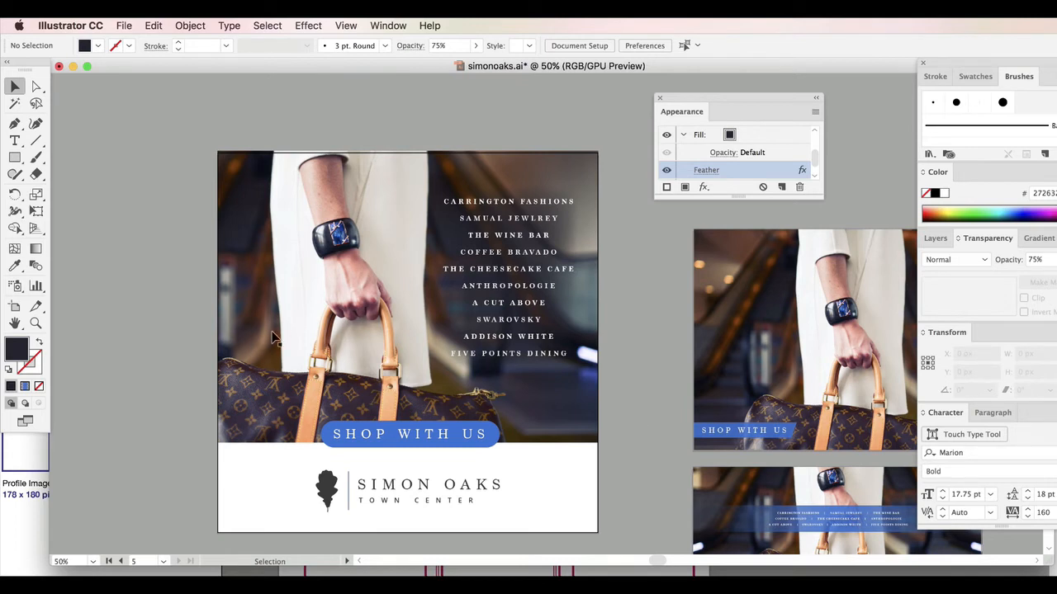
Draw a rectangle about 1084 x 282 px over the lower part of the post and fill it with white (FFFFFF)
click(299, 468)
click(15, 157)
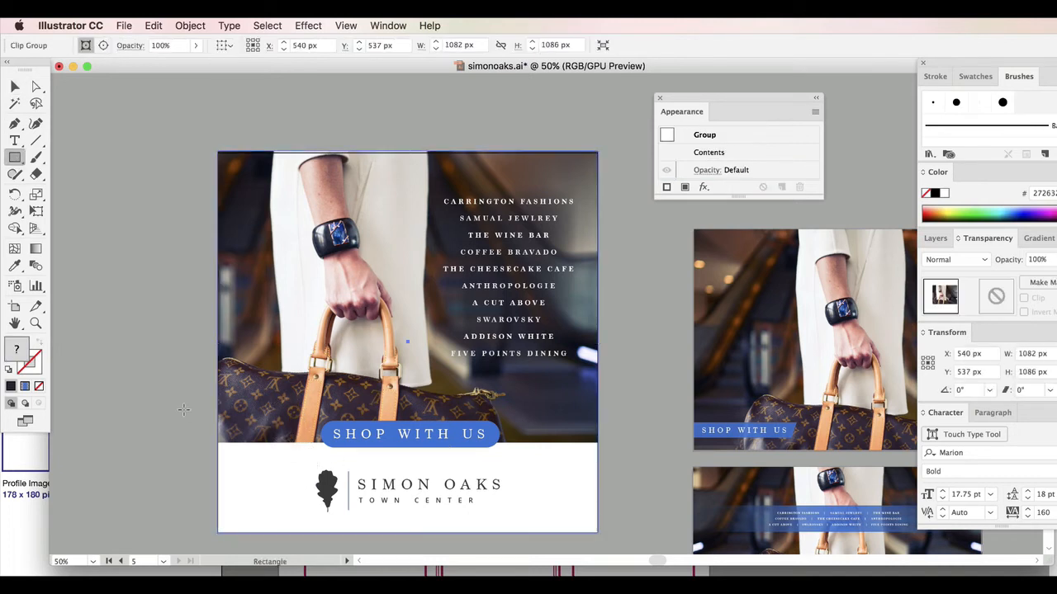
drag(217, 435, 599, 534)
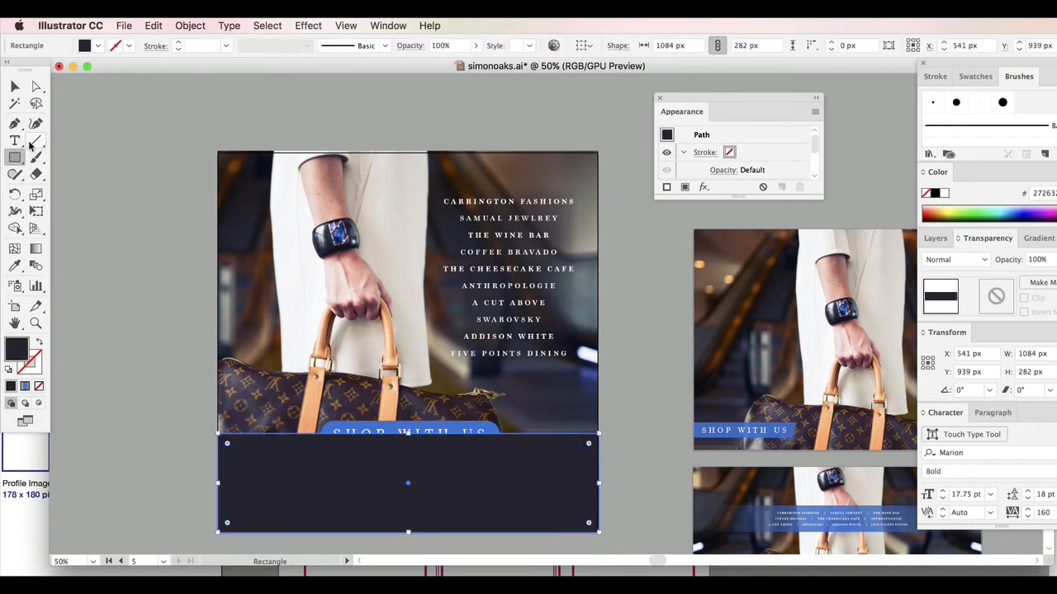
double_click(28, 357)
click(474, 435)
click(814, 434)
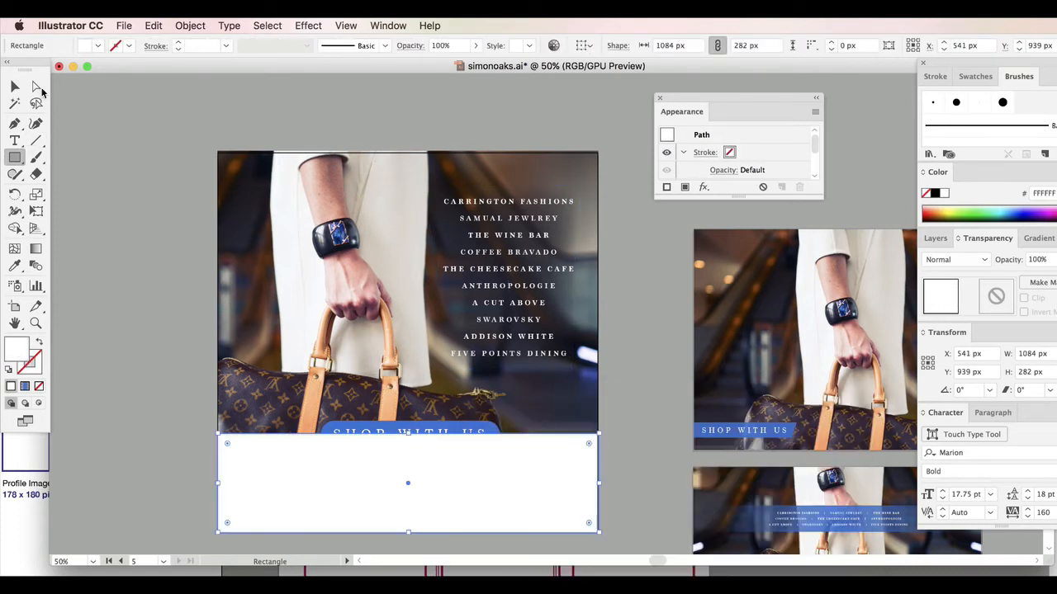
Arrange the white rectangle behind the SHOP WITH US button and the logo but in front of the photo
click(36, 87)
key(super+shift+bracketleft)
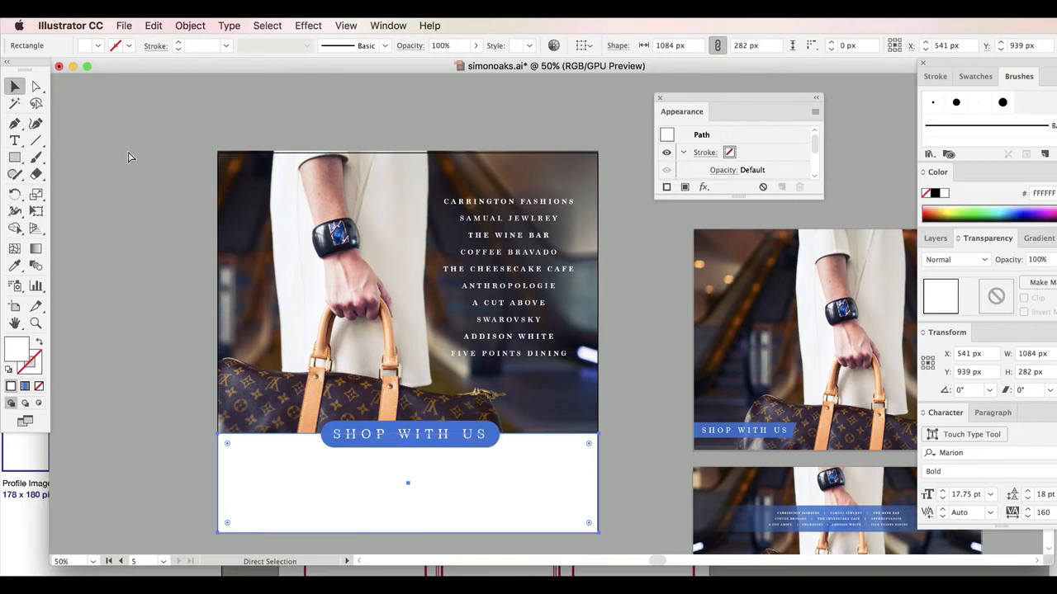
key(super+bracketleft)
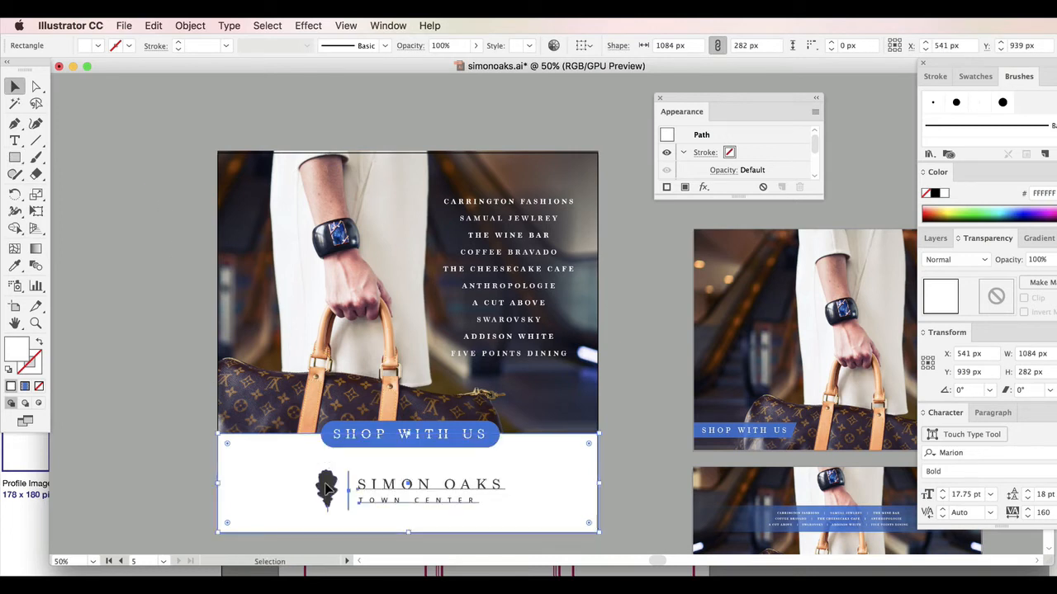
Enlarge the Simon Oaks Town Center logo slightly and shift it up within the white area
click(492, 482)
drag(516, 471, 541, 464)
drag(479, 486, 519, 465)
click(641, 444)
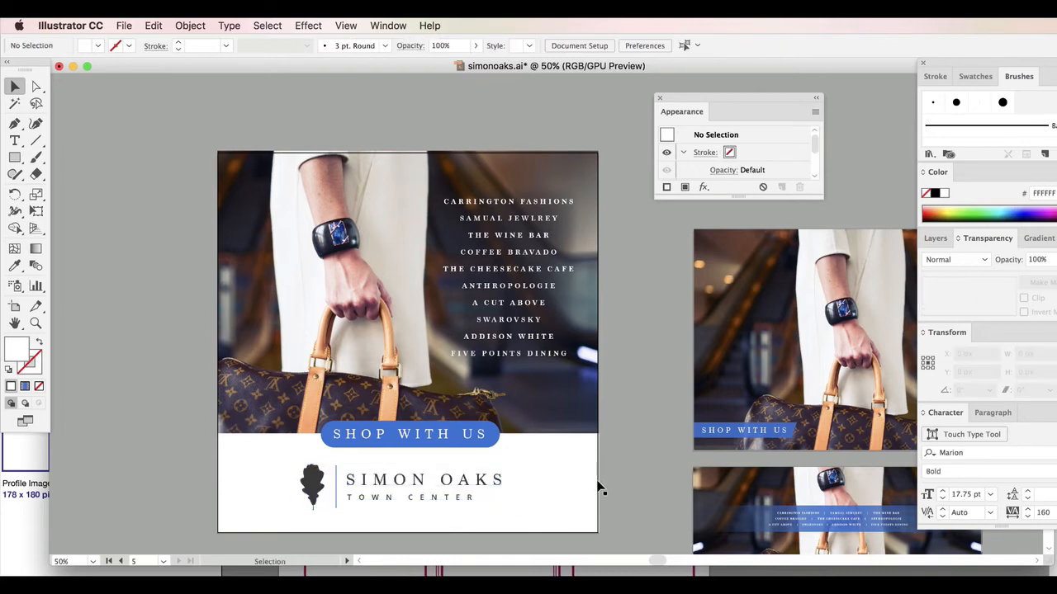
Try the square-cornered SHOP WITH US button on the post, moving the rounded one below the artboard
click(407, 437)
scroll(406, 445, down, 4)
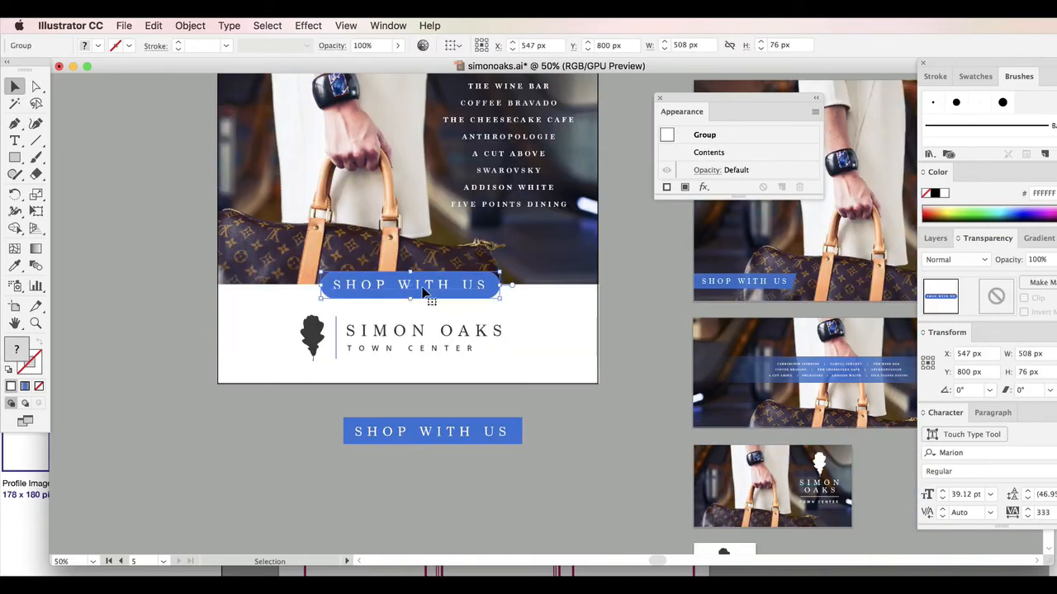
drag(426, 299, 349, 524)
click(378, 468)
drag(438, 432, 420, 292)
click(453, 460)
scroll(452, 462, up, 3)
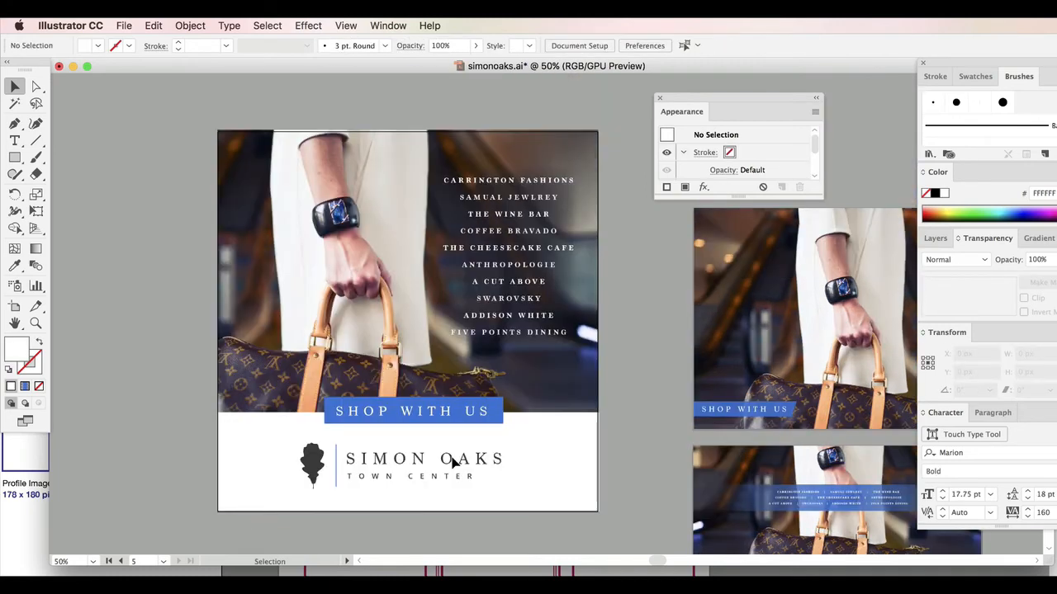
Move the square-cornered button below the artboard and place the rounded SHOP WITH US button across the photo's lower edge
scroll(349, 506, down, 3)
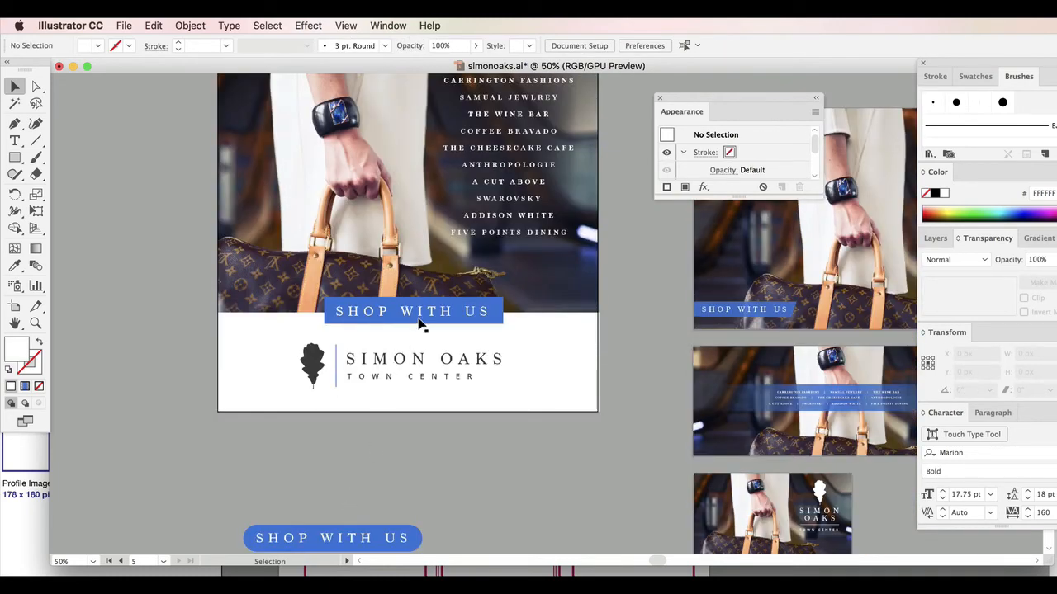
drag(426, 320, 413, 487)
drag(413, 487, 421, 310)
click(422, 445)
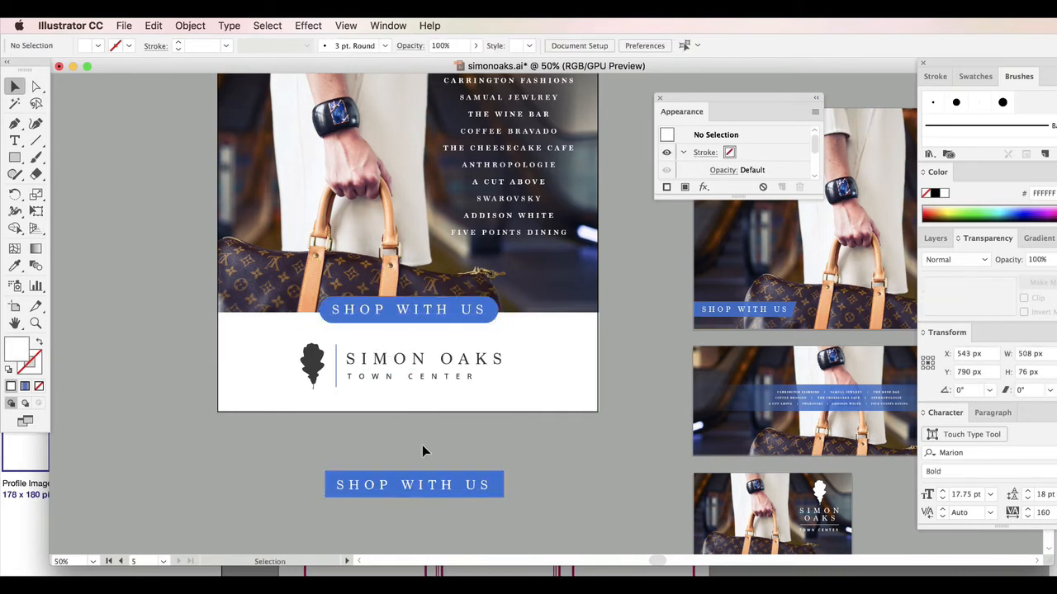
Center the rounded SHOP WITH US button horizontally with the white rectangle
scroll(417, 453, up, 2)
click(282, 445)
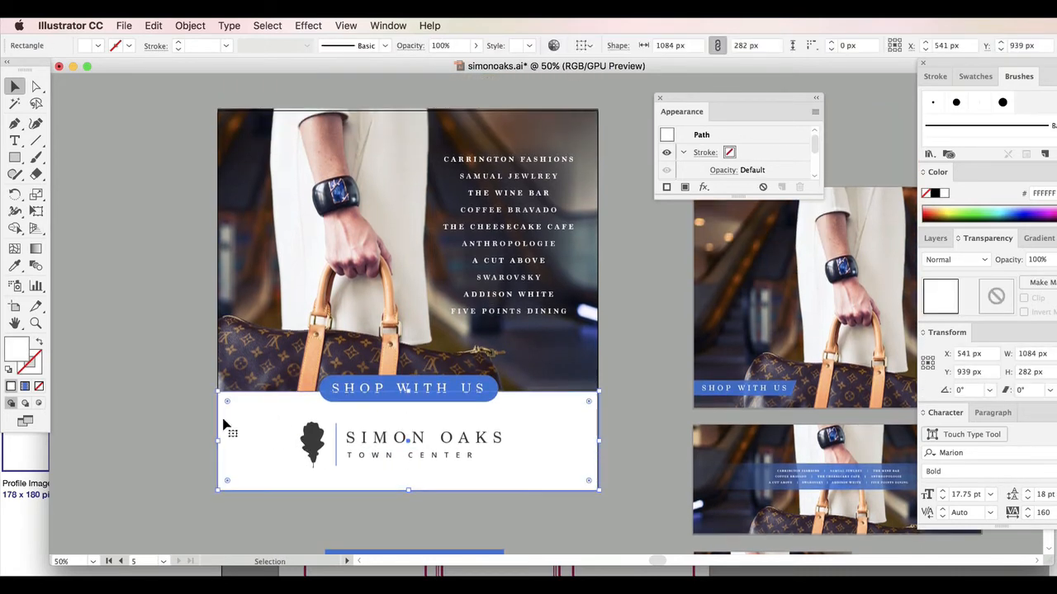
click(212, 529)
click(246, 456)
shift+click(471, 384)
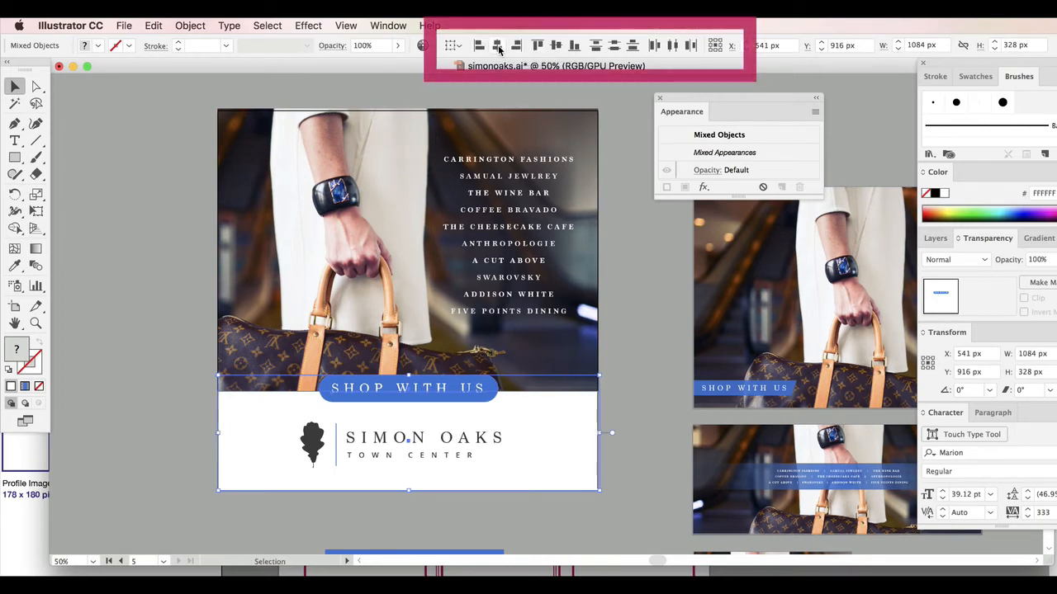
click(171, 355)
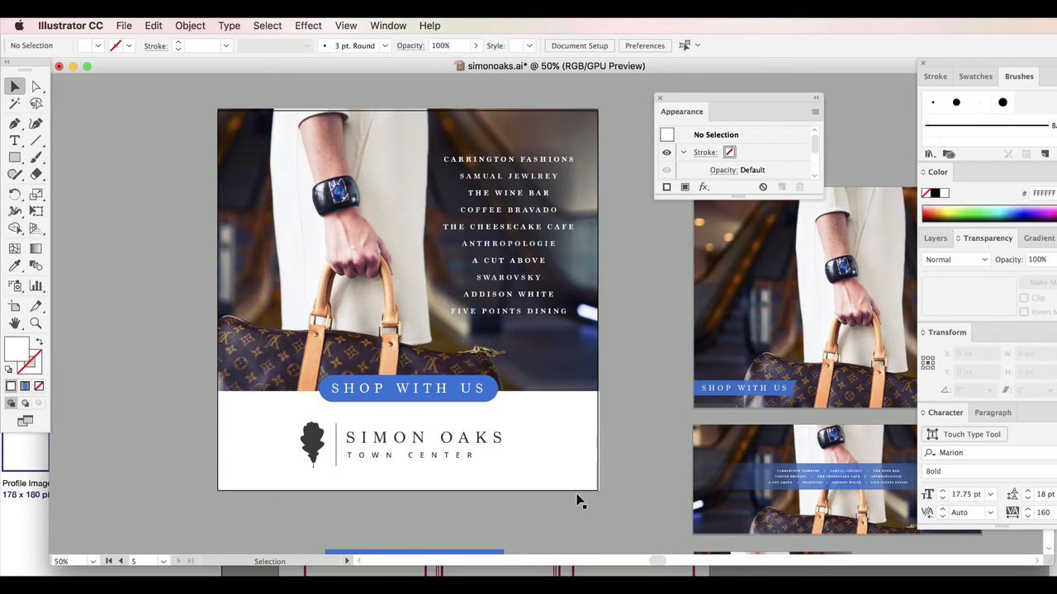
scroll(652, 557, left, 5)
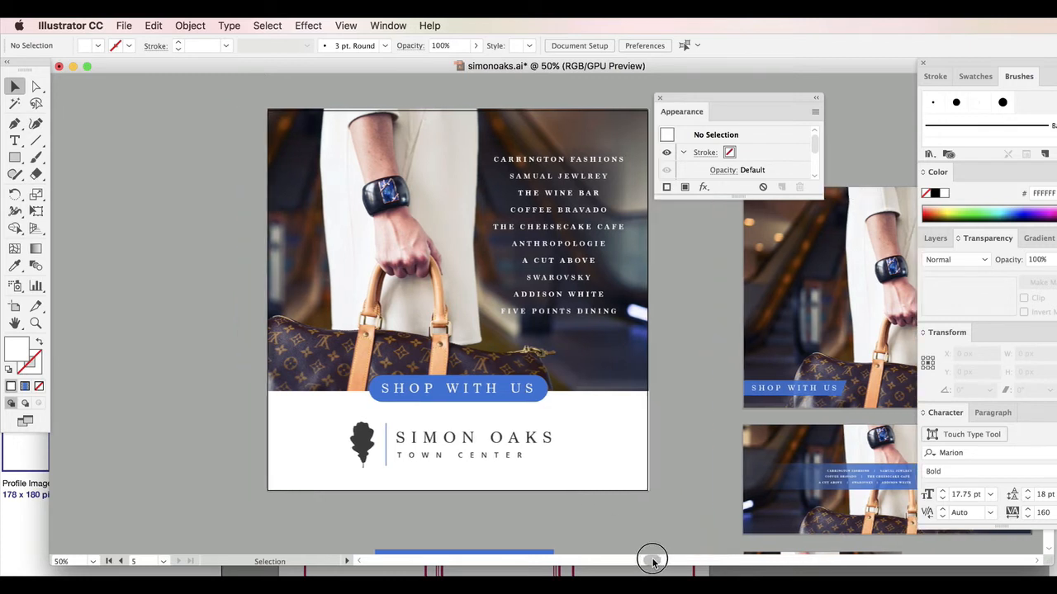
scroll(648, 560, right, 4)
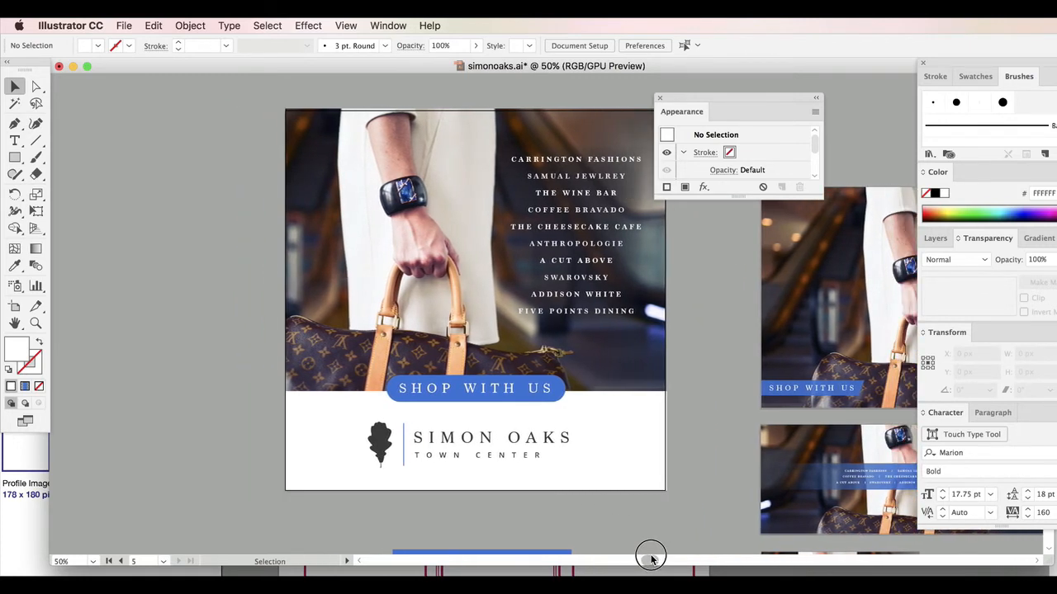
Look up the Instagram landscape post dimensions in the SocialMedia-SizingGuide document
scroll(655, 557, right, 2)
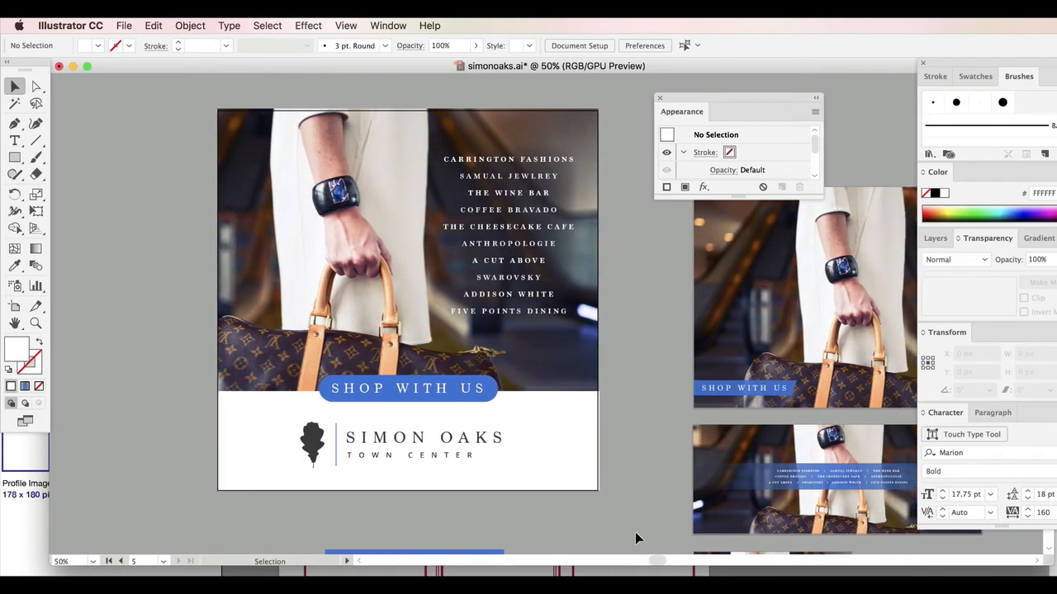
click(574, 570)
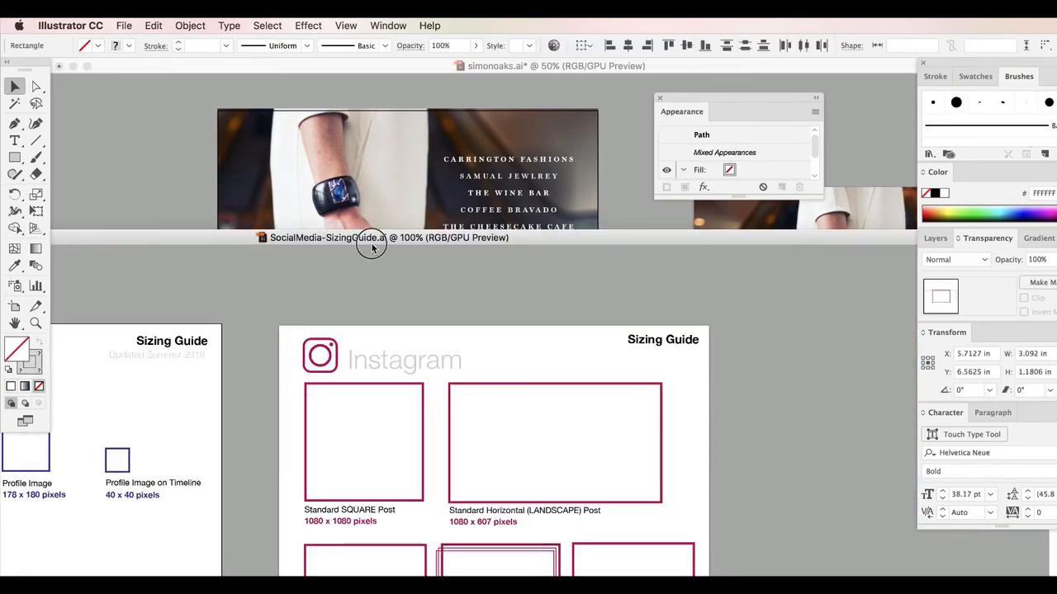
drag(369, 240, 347, 164)
scroll(434, 359, down, 4)
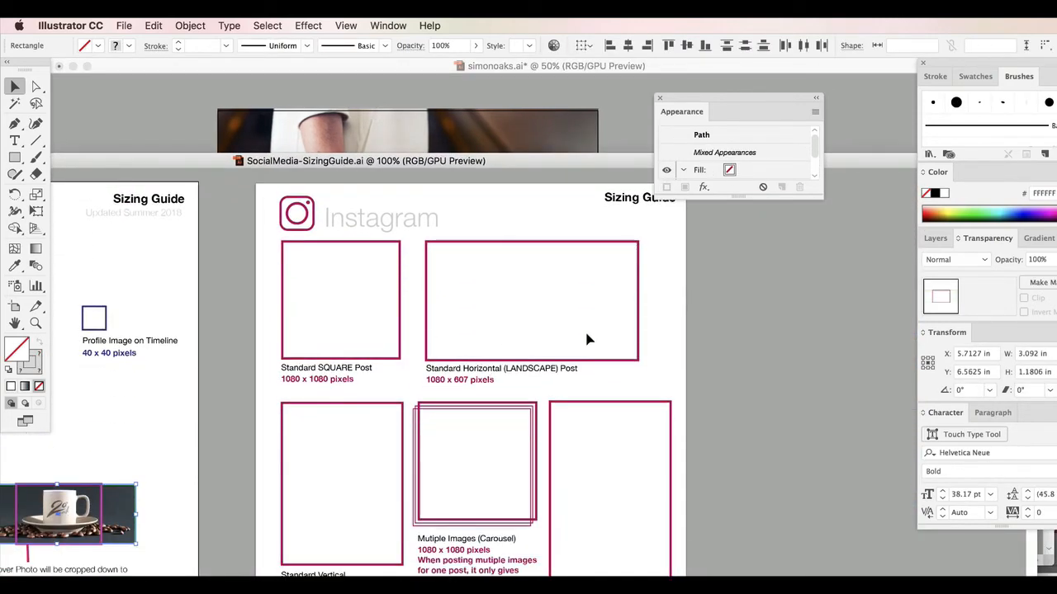
scroll(512, 363, down, 5)
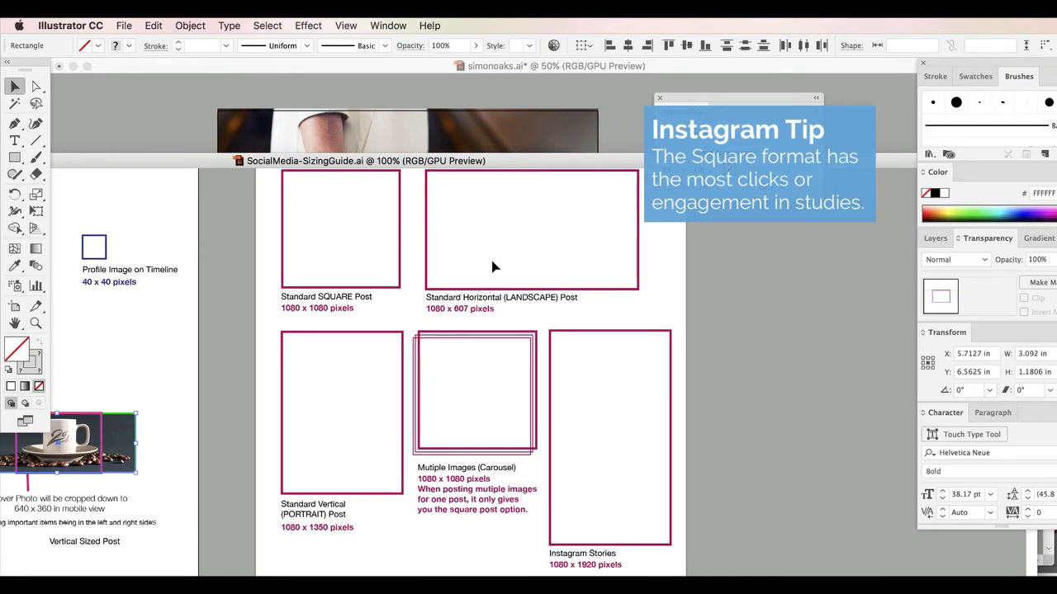
scroll(545, 448, down, 1)
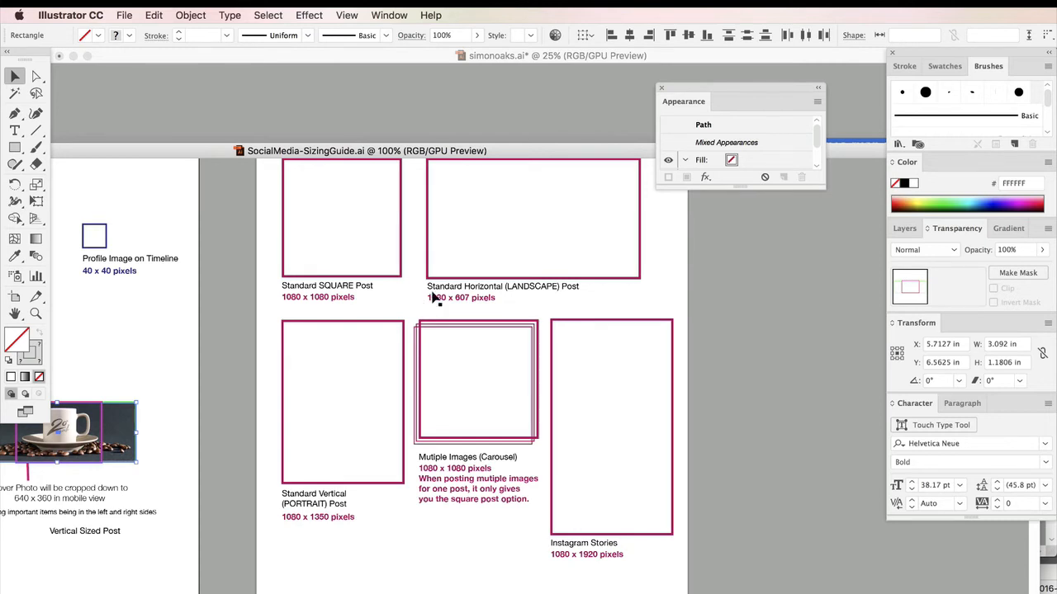
Add a new artboard to the left of the square post in simonoaks.ai
click(334, 134)
click(123, 15)
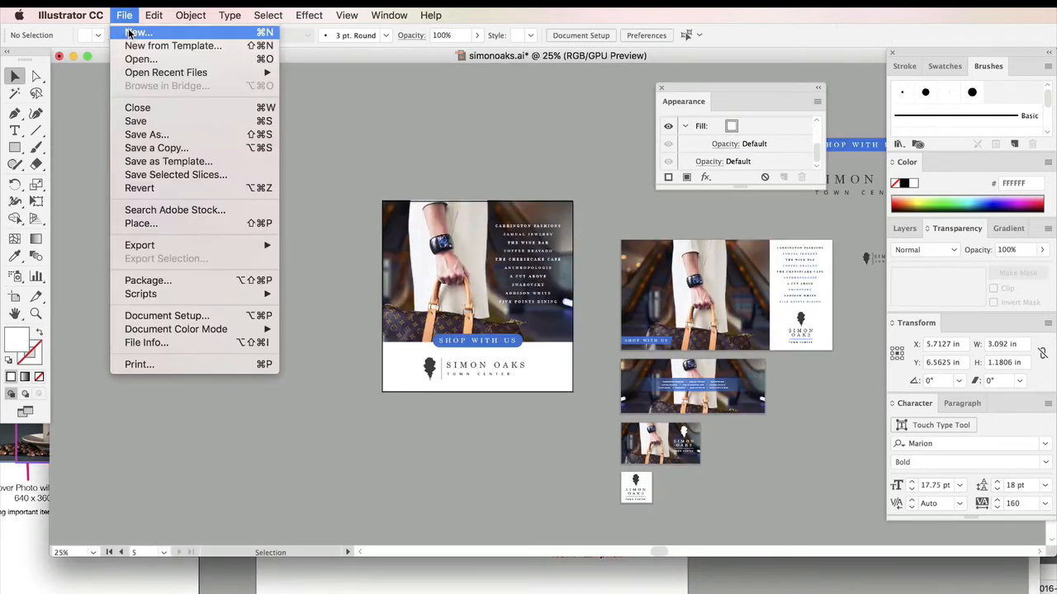
click(160, 317)
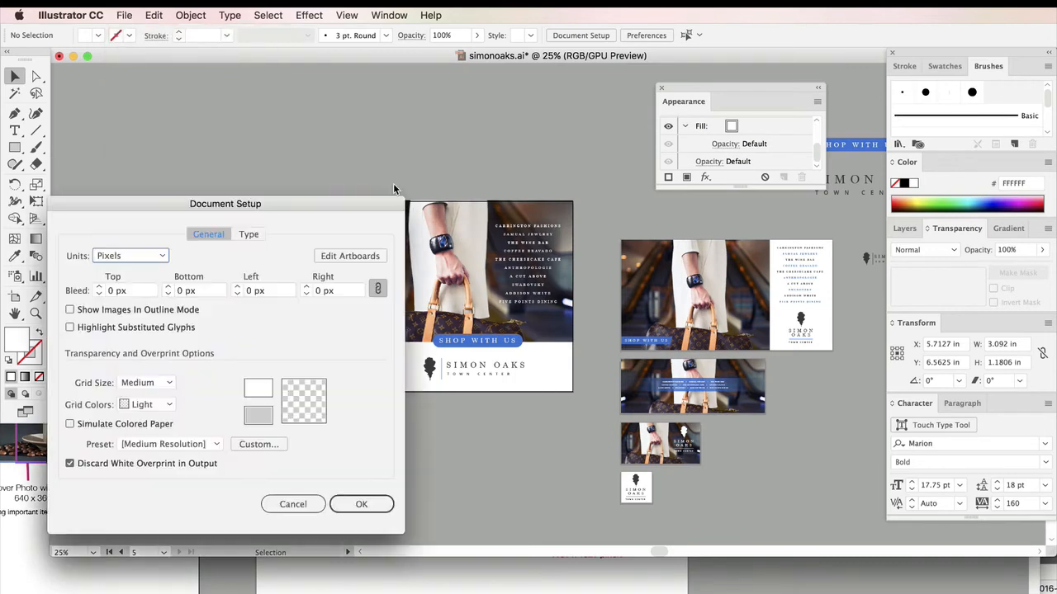
click(341, 255)
click(268, 34)
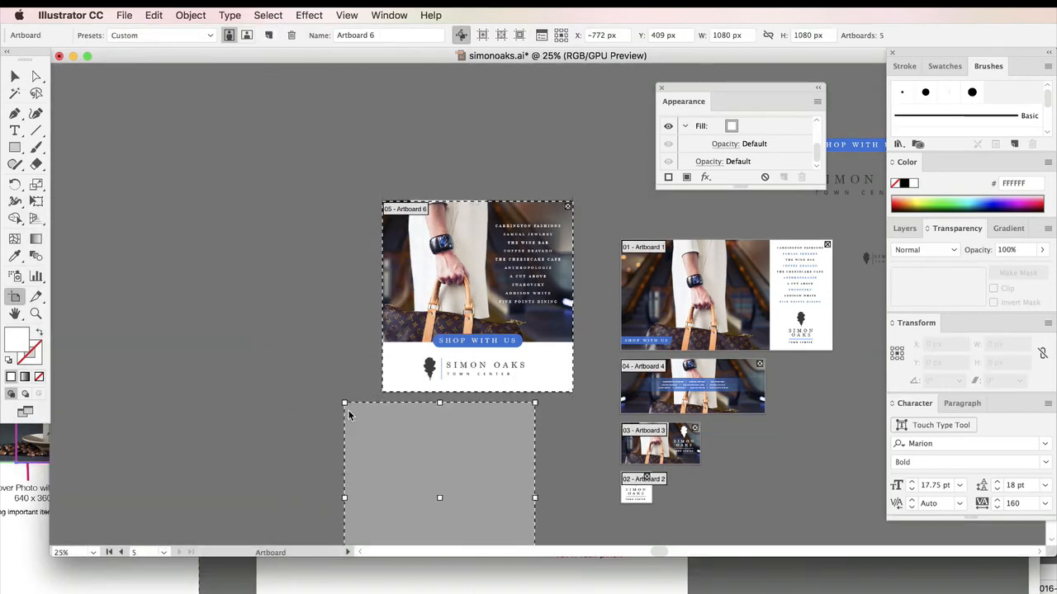
click(164, 201)
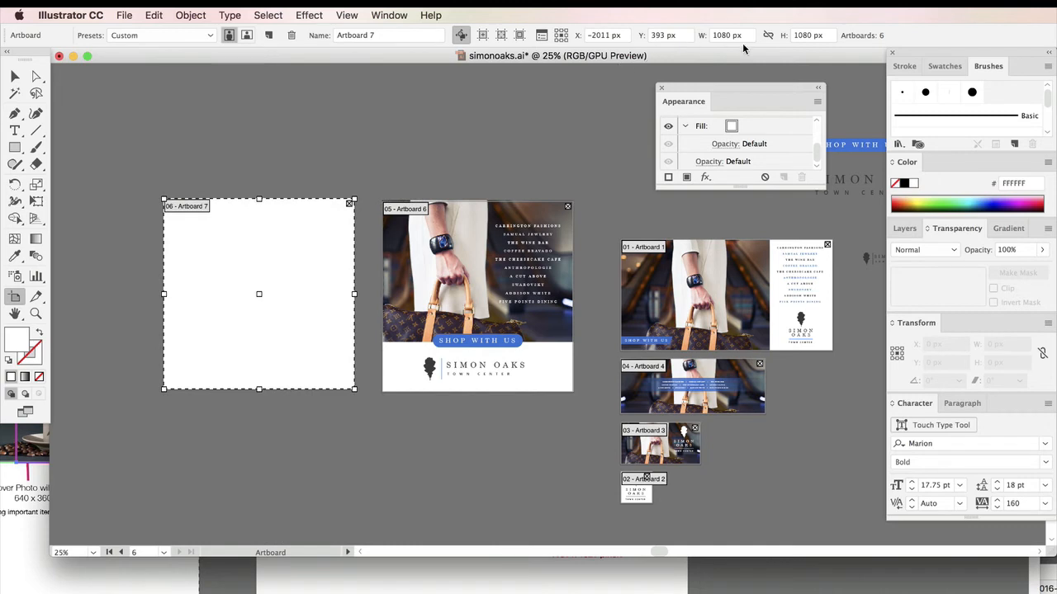
Set the new artboard's height to 607 px and finish editing artboards
click(809, 35)
text(608)
key(Return)
click(15, 76)
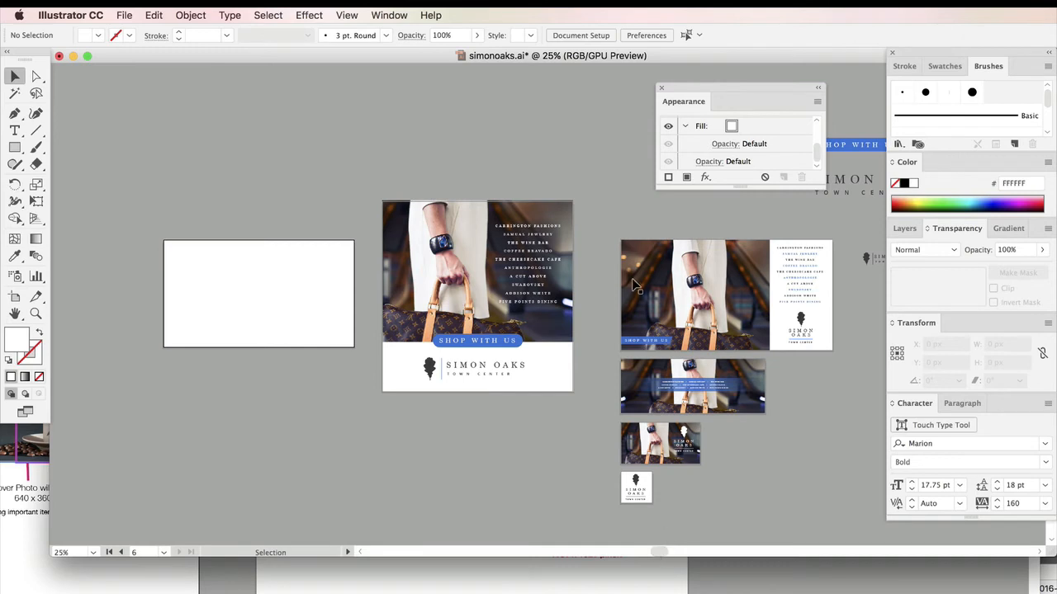
Copy the horizontal design with the store list beside the photo onto the new artboard and scale it down to roughly fit
drag(603, 241, 815, 345)
click(580, 215)
drag(638, 228, 810, 347)
key(super+c)
key(super+v)
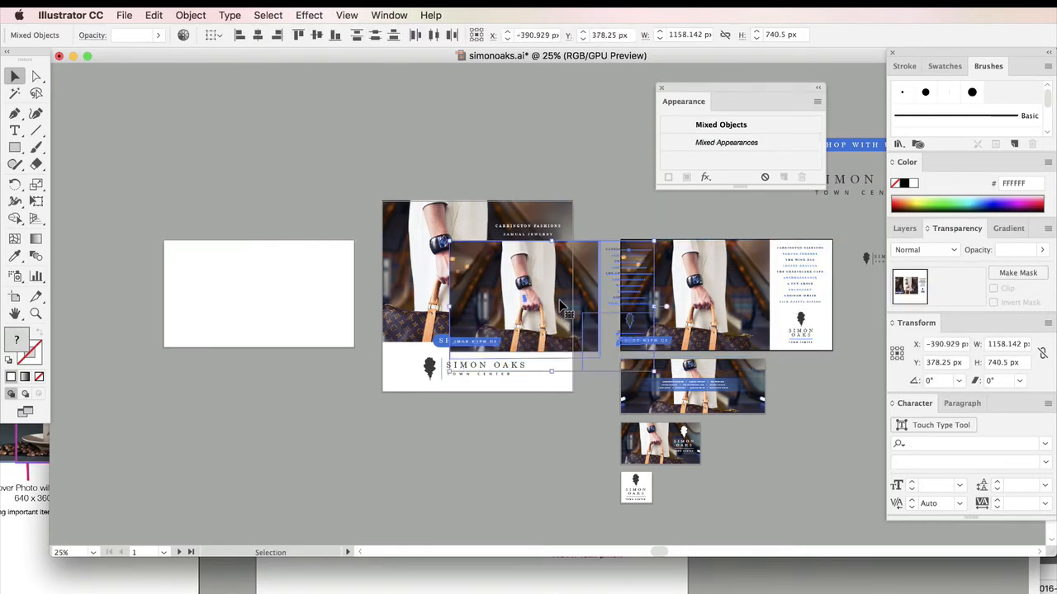
drag(560, 305, 261, 294)
drag(365, 370, 353, 360)
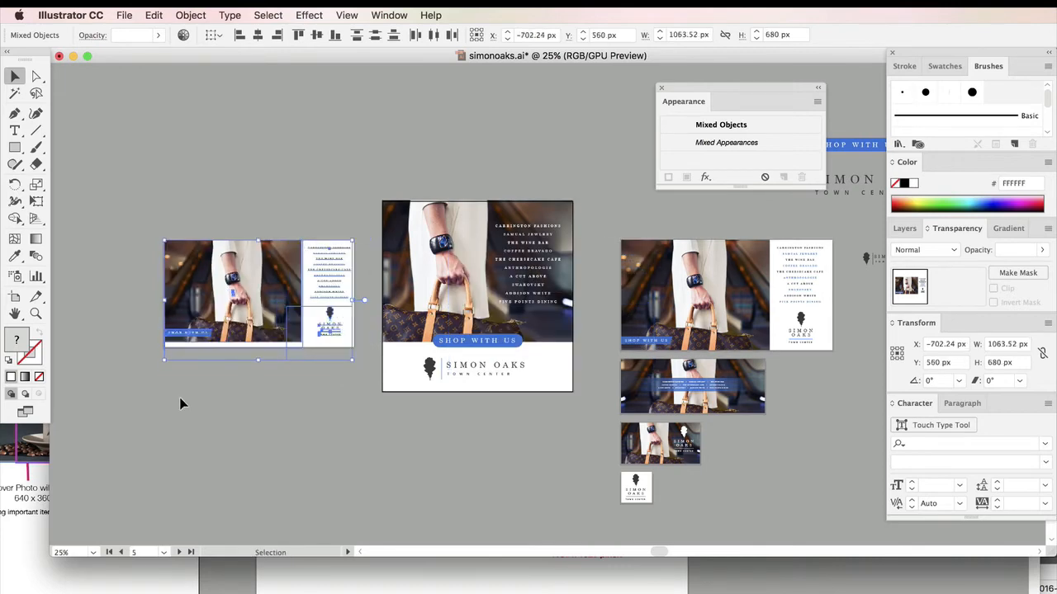
Reselect the whole copied design and enlarge it to span the full width of the landscape artboard
key(a)
key(super+equal)
key(super+equal)
key(super+equal)
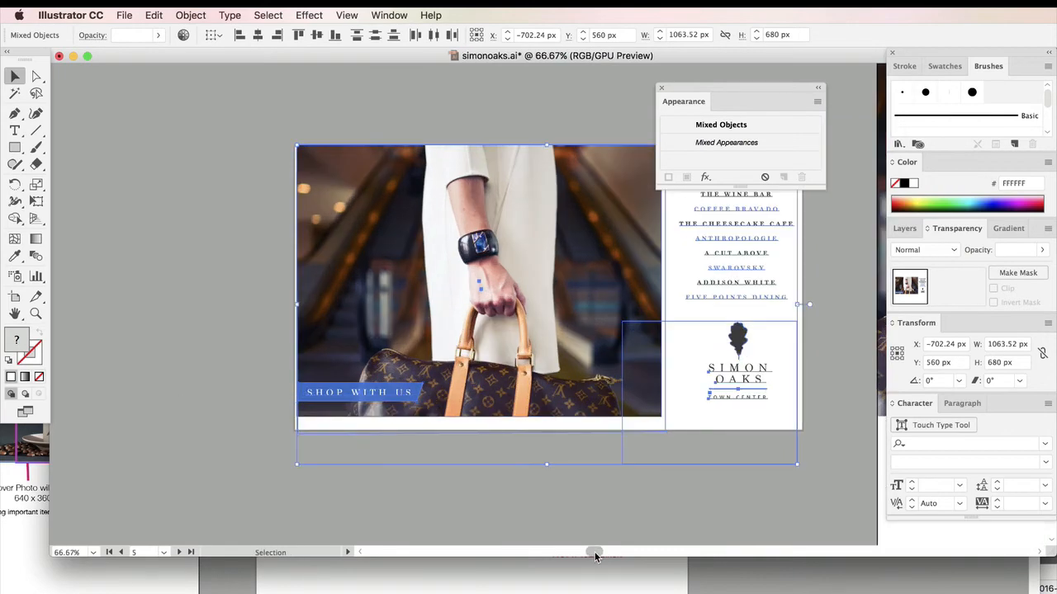
drag(595, 552, 606, 551)
click(661, 88)
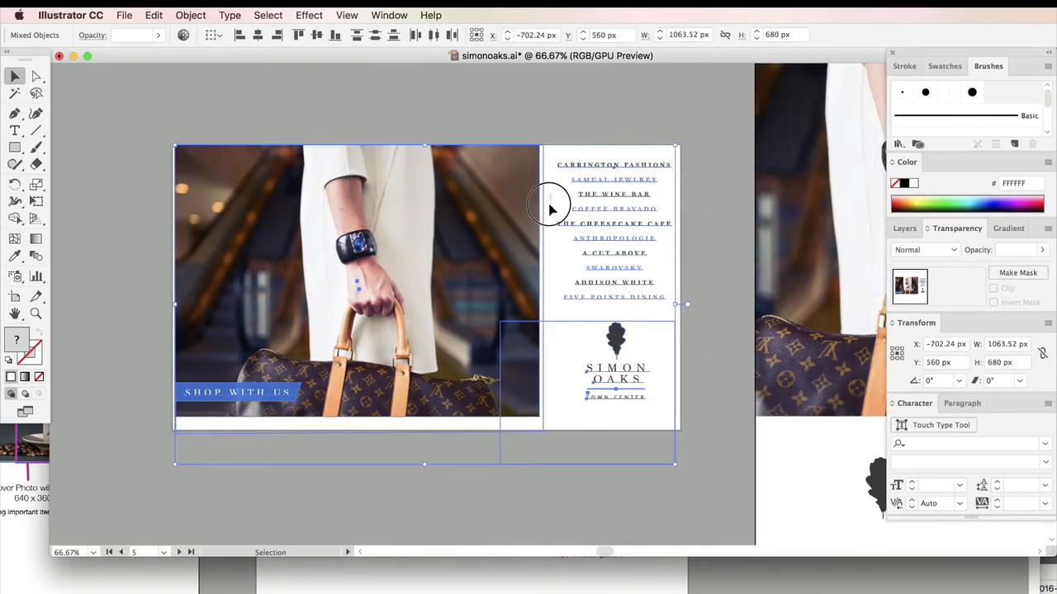
key(super+shift+a)
drag(134, 116, 673, 473)
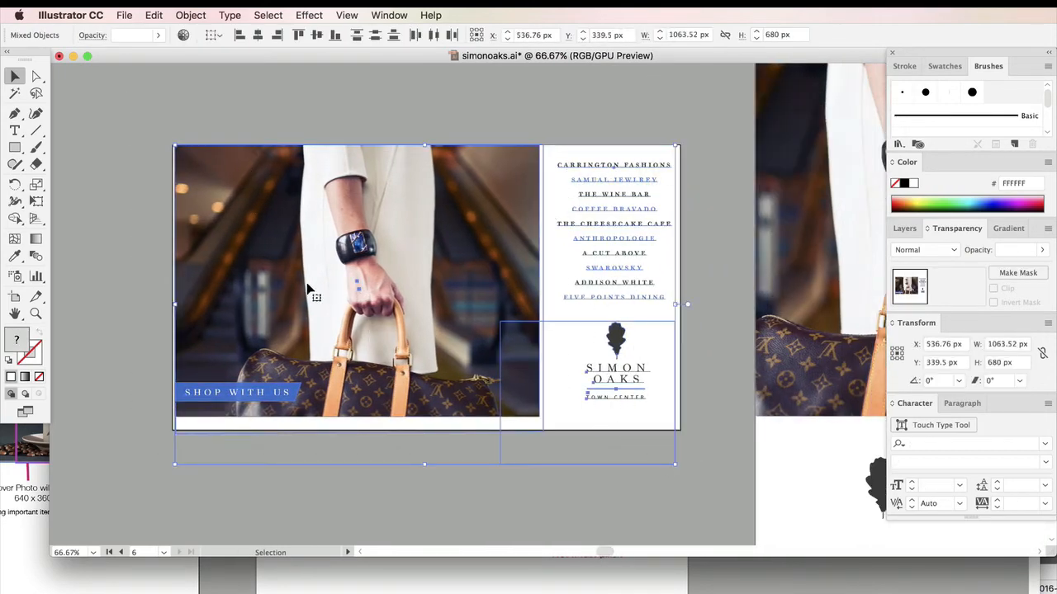
drag(308, 283, 307, 293)
drag(673, 156, 681, 146)
click(601, 117)
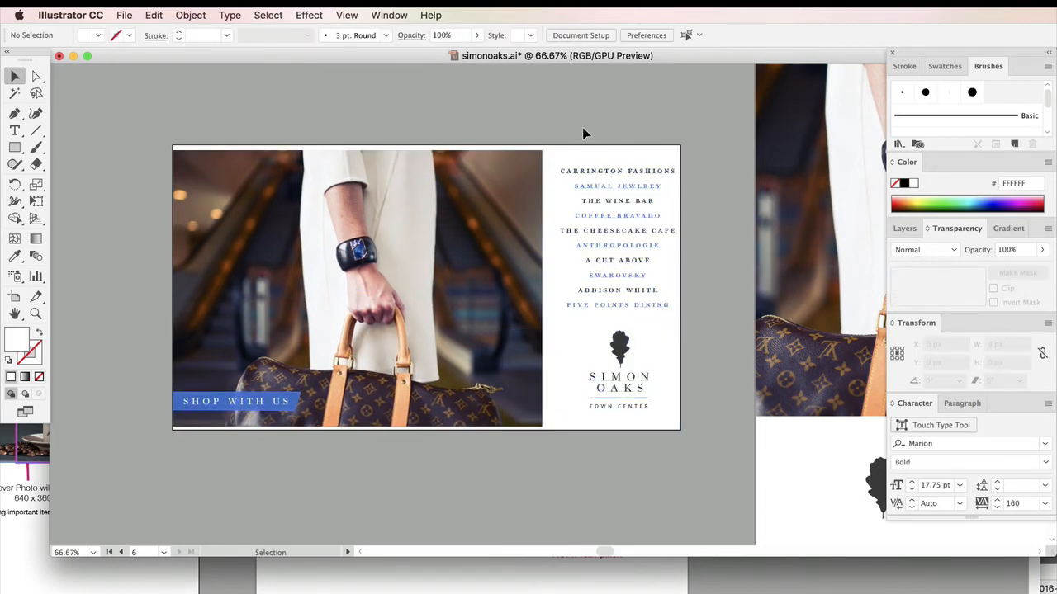
Extend the corners of the photo's clipping mask to the top and bottom edges of the landscape artboard
click(443, 228)
click(34, 76)
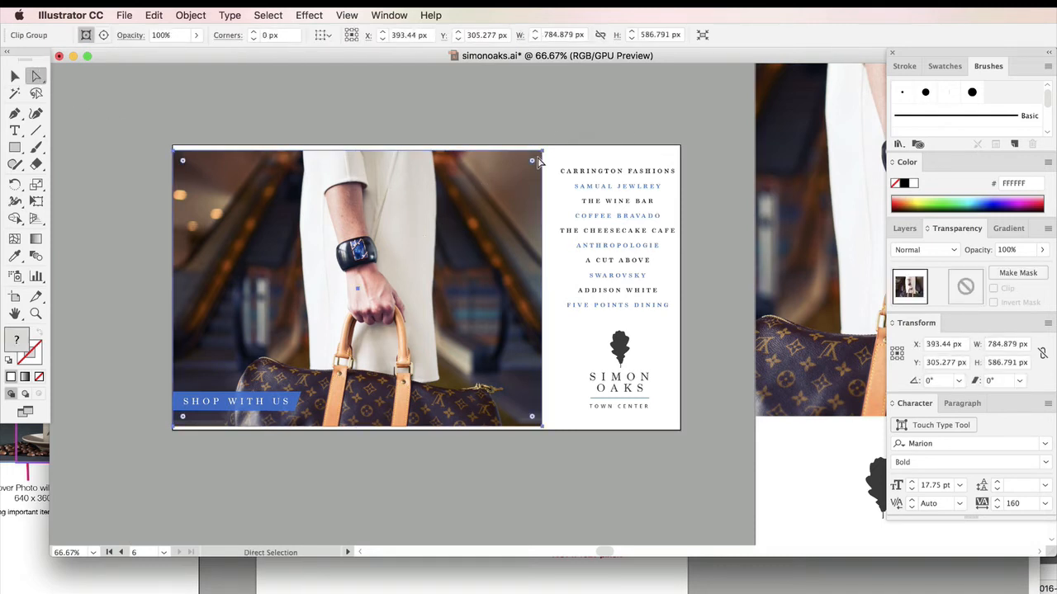
drag(544, 157, 541, 146)
drag(174, 149, 173, 145)
drag(173, 427, 172, 429)
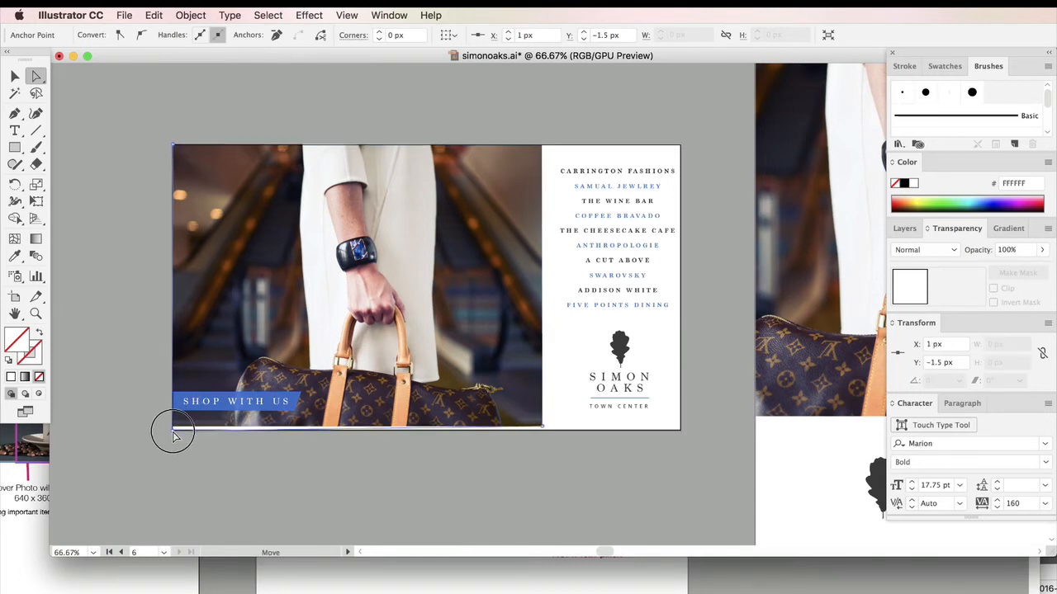
drag(542, 426, 542, 430)
click(14, 76)
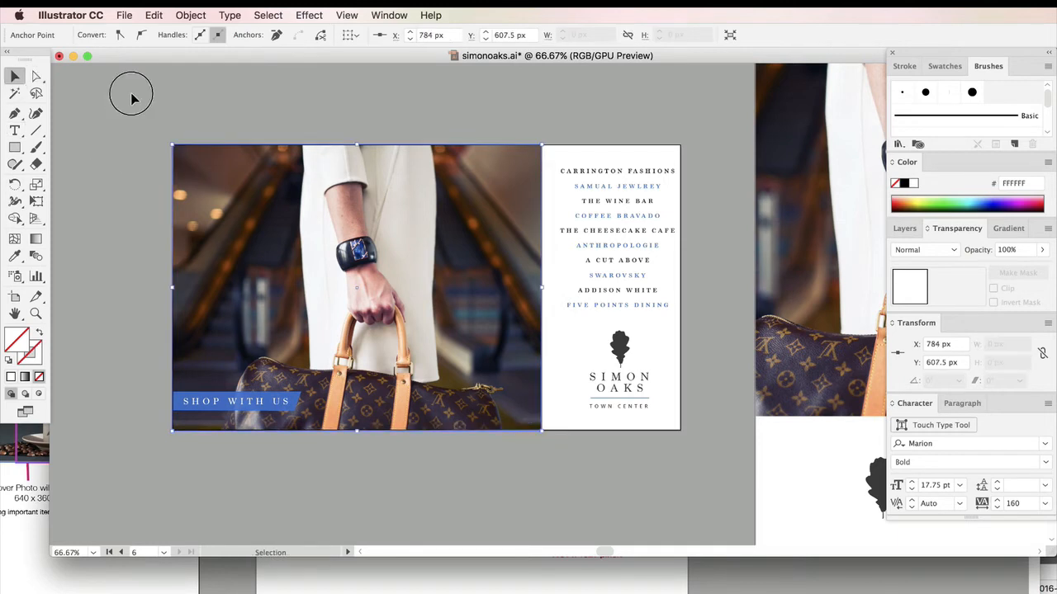
Enlarge the SHOP WITH US text and its blue banner slightly on the landscape artboard
click(285, 405)
shift+click(307, 400)
drag(301, 392, 315, 390)
click(112, 275)
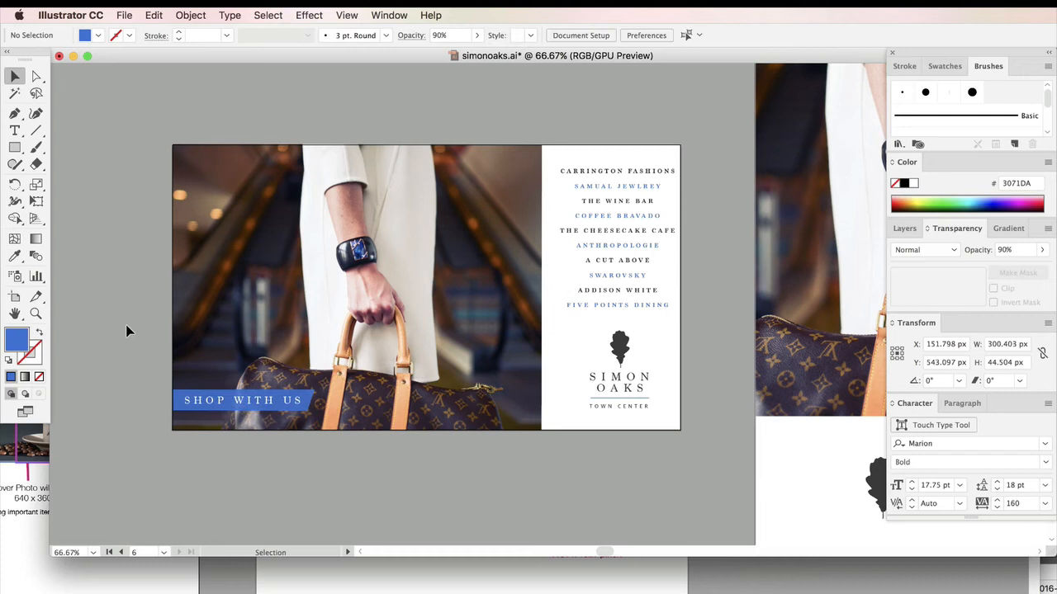
Delete the SHOP WITH US text and its blue banner from the landscape artboard
click(309, 406)
shift+click(300, 398)
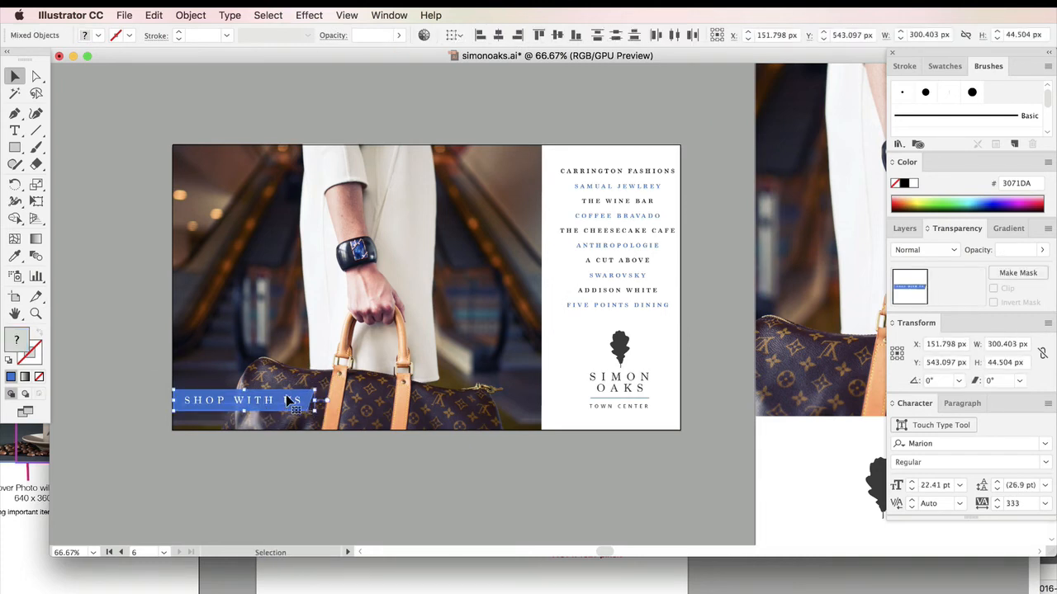
key(Delete)
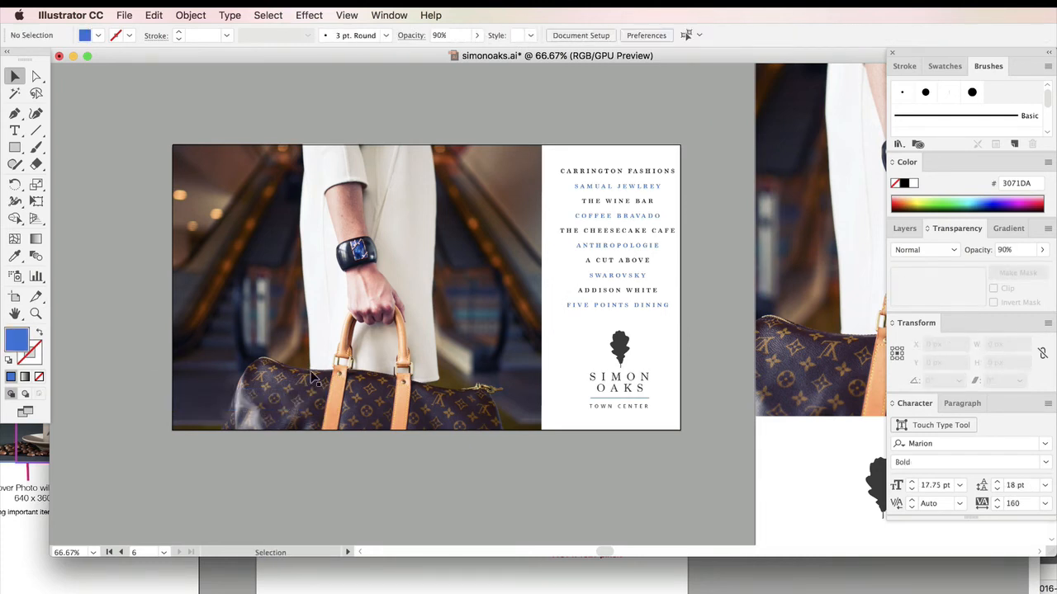
Shift the clipped photo slightly left and bring its mask's left corners back to the landscape artboard's edge
click(517, 222)
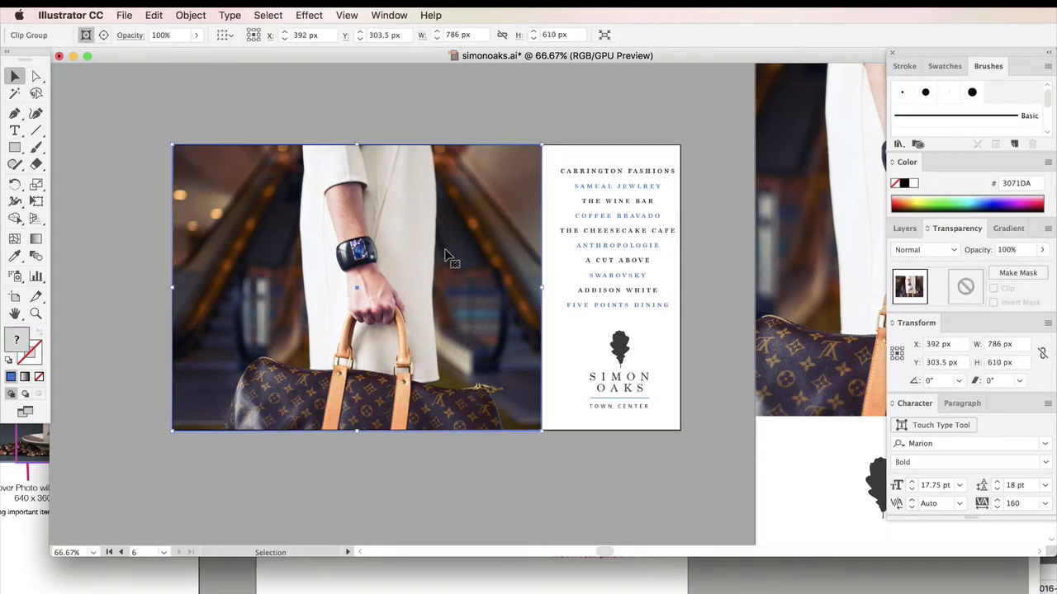
drag(448, 255, 445, 257)
key(shift+Left)
key(shift+Left)
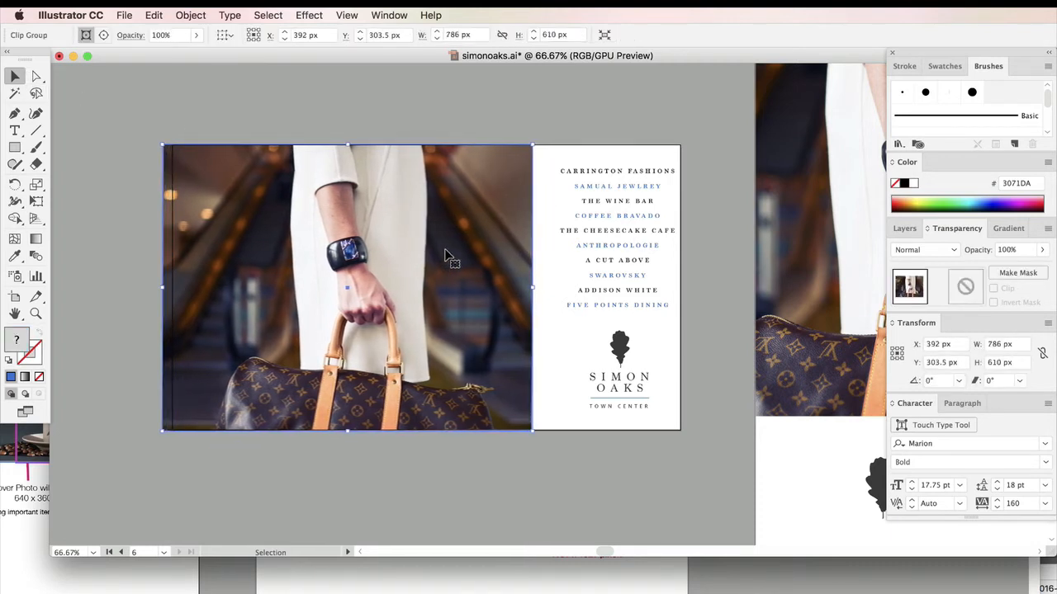
key(a)
drag(164, 151, 173, 146)
drag(165, 435, 173, 430)
key(v)
click(384, 70)
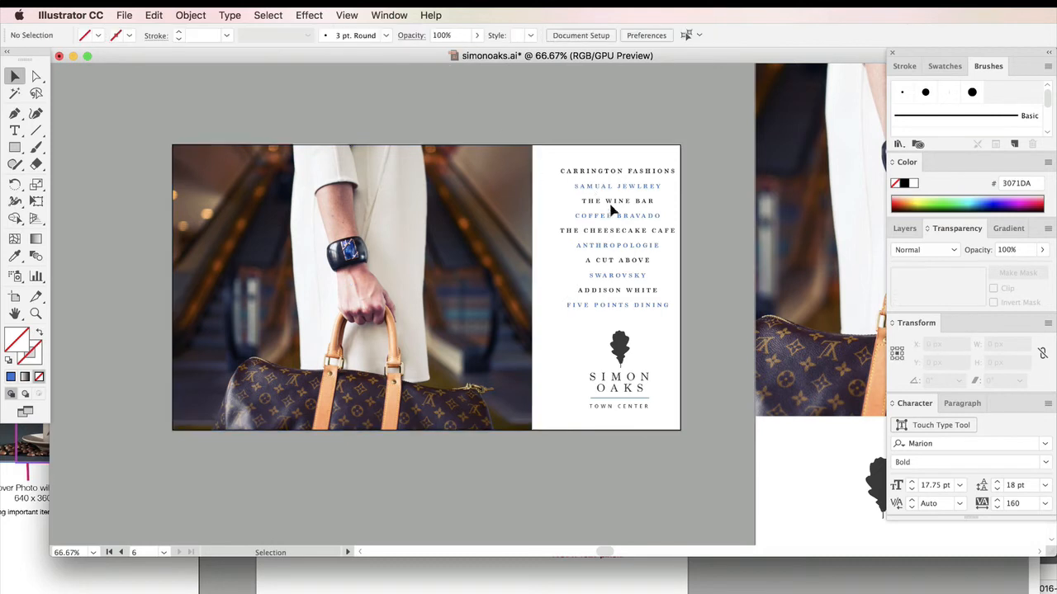
Select the store list and logo, enlarge them slightly and center them in the white column
click(632, 405)
shift+click(633, 229)
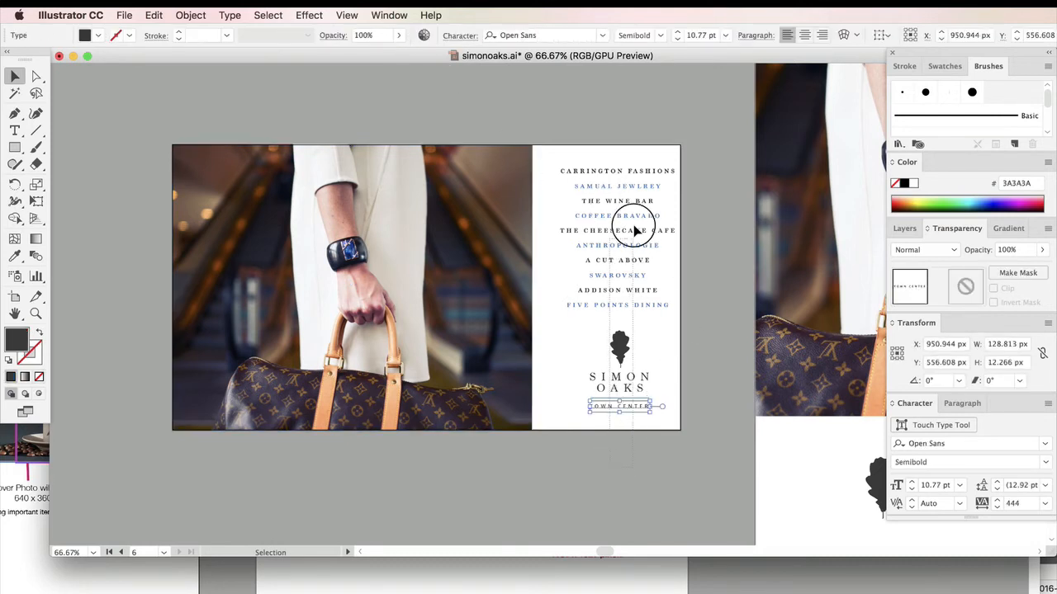
drag(623, 180, 642, 168)
click(443, 142)
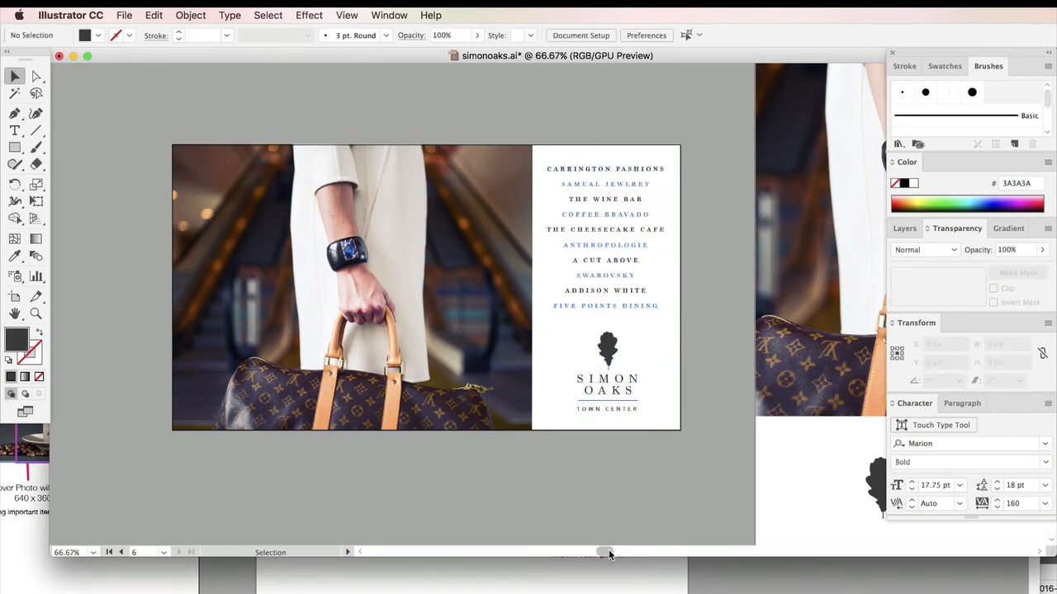
Look up the Instagram portrait post dimensions in the SocialMedia-SizingGuide document
drag(608, 549, 609, 555)
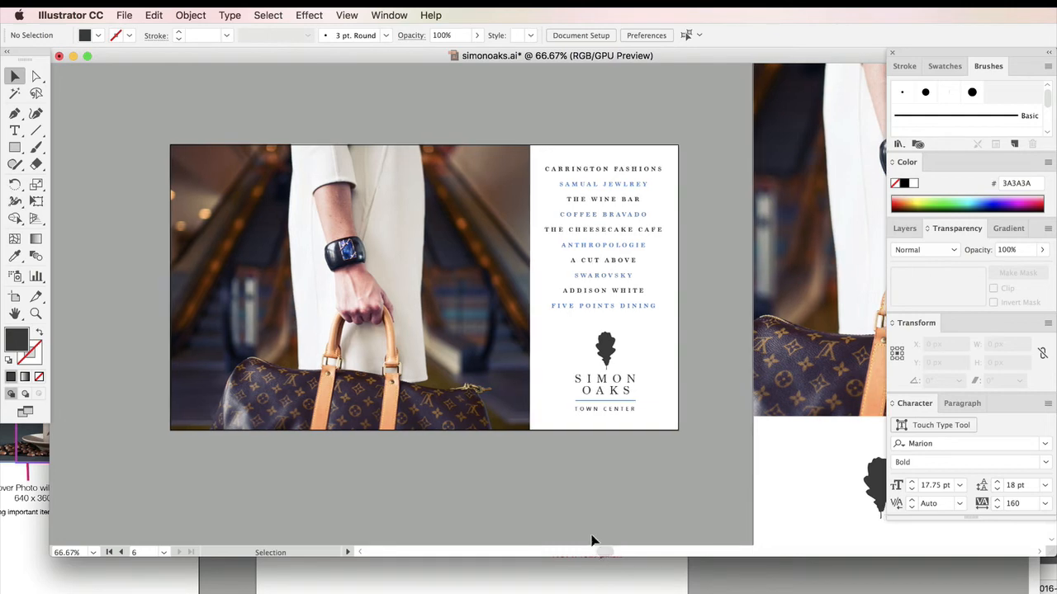
key(super+minus)
key(super+minus)
click(579, 577)
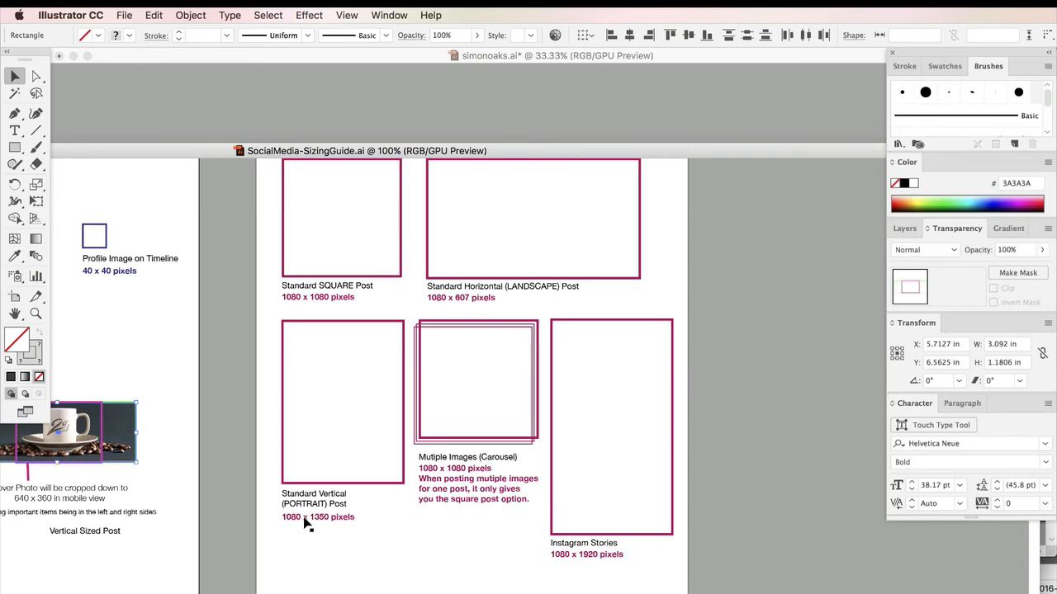
click(404, 62)
click(113, 14)
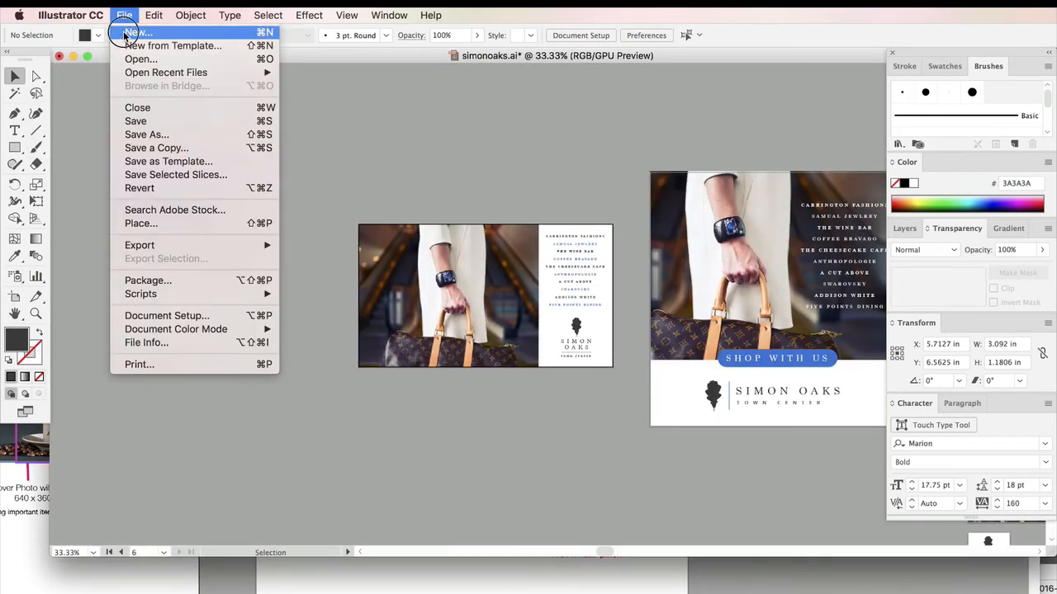
click(128, 35)
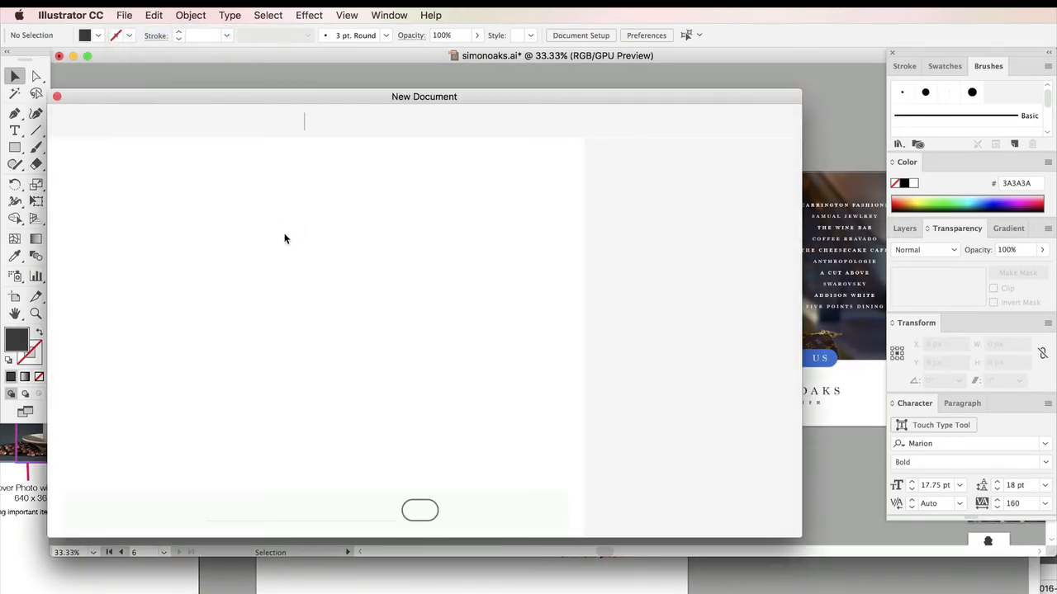
click(57, 97)
Open the document setup and switch to editing the artboards
click(124, 15)
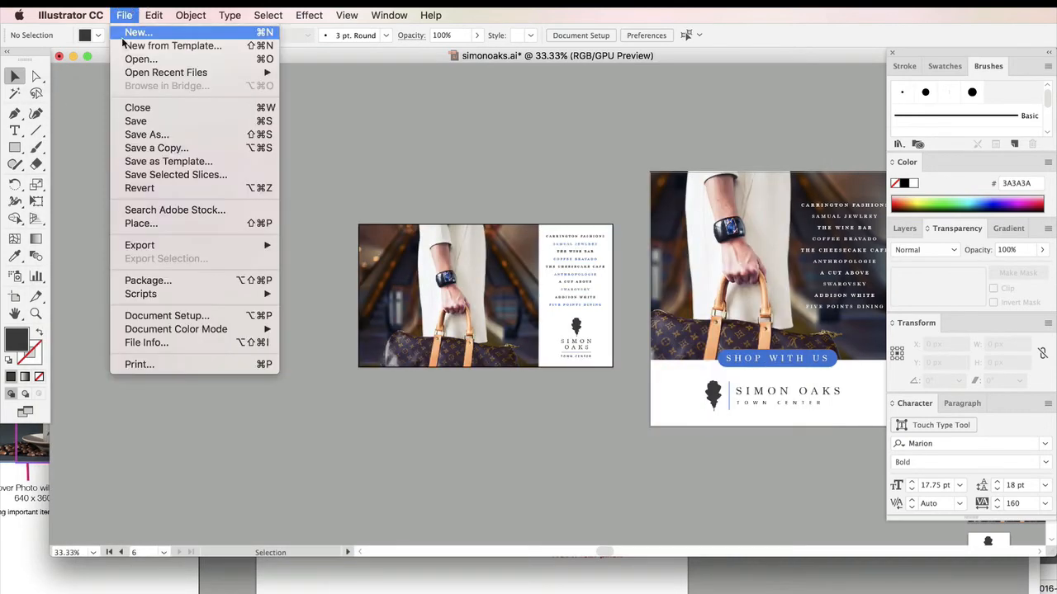
click(157, 312)
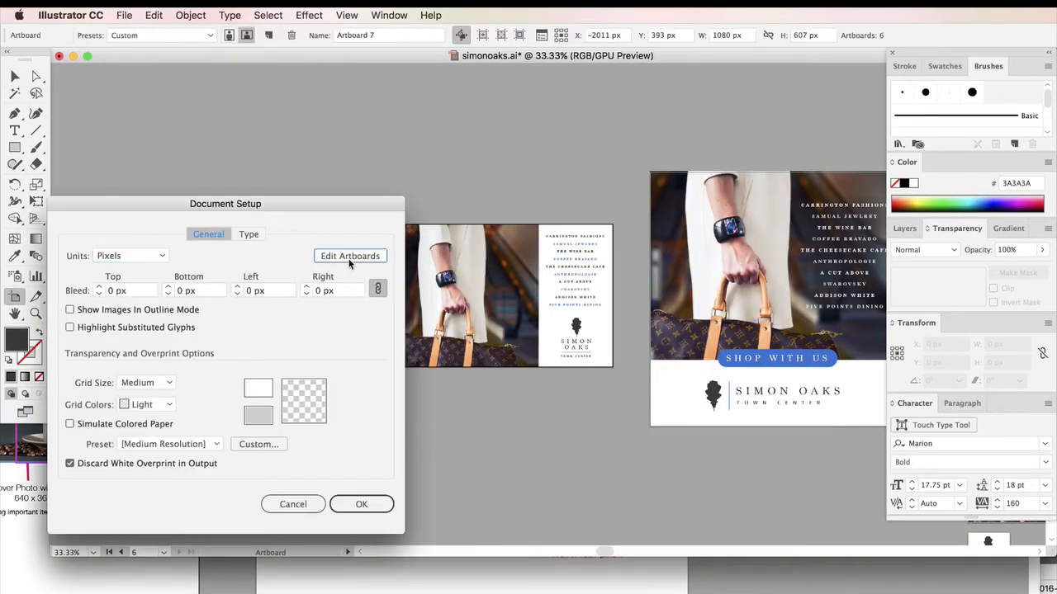
click(349, 257)
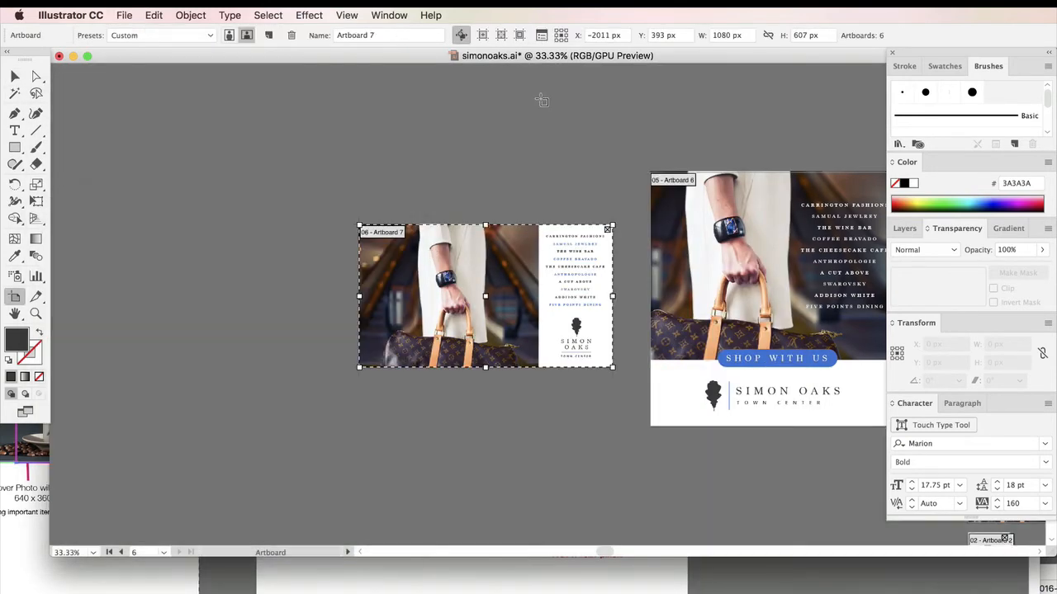
click(785, 37)
text(135)
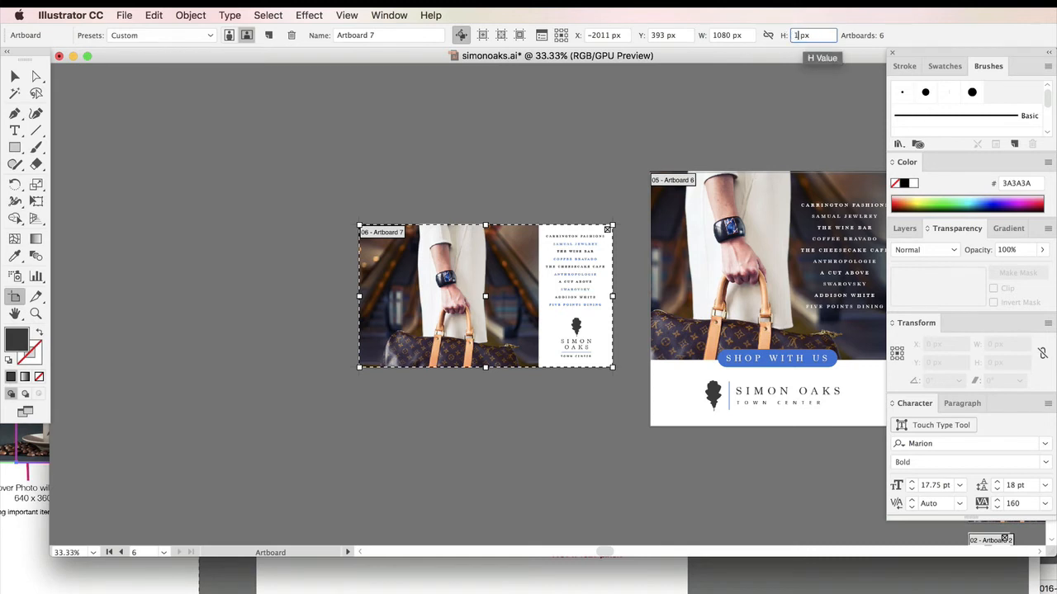
key(Return)
key(super+z)
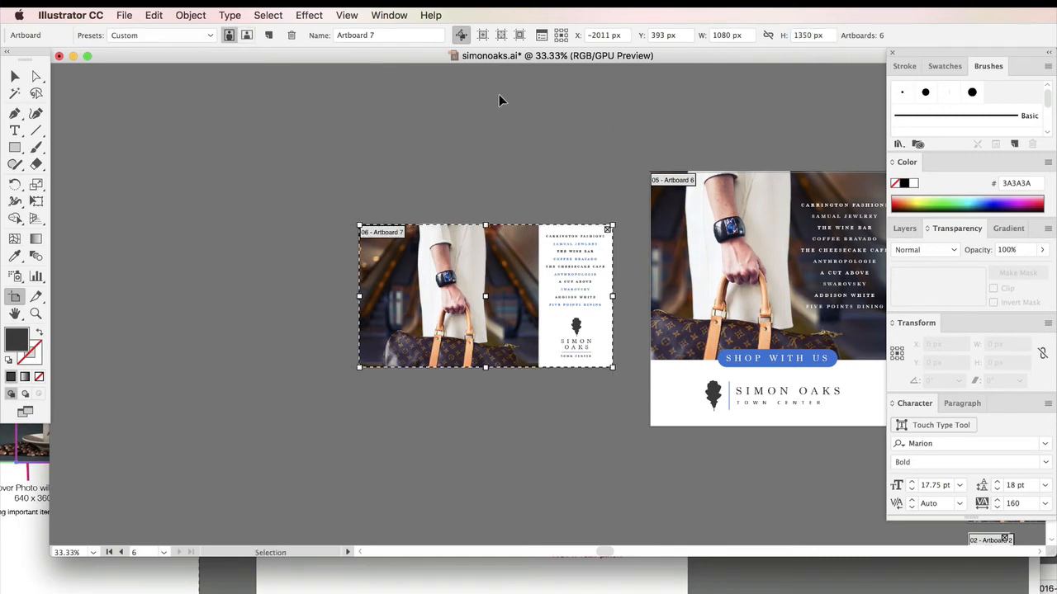
click(268, 36)
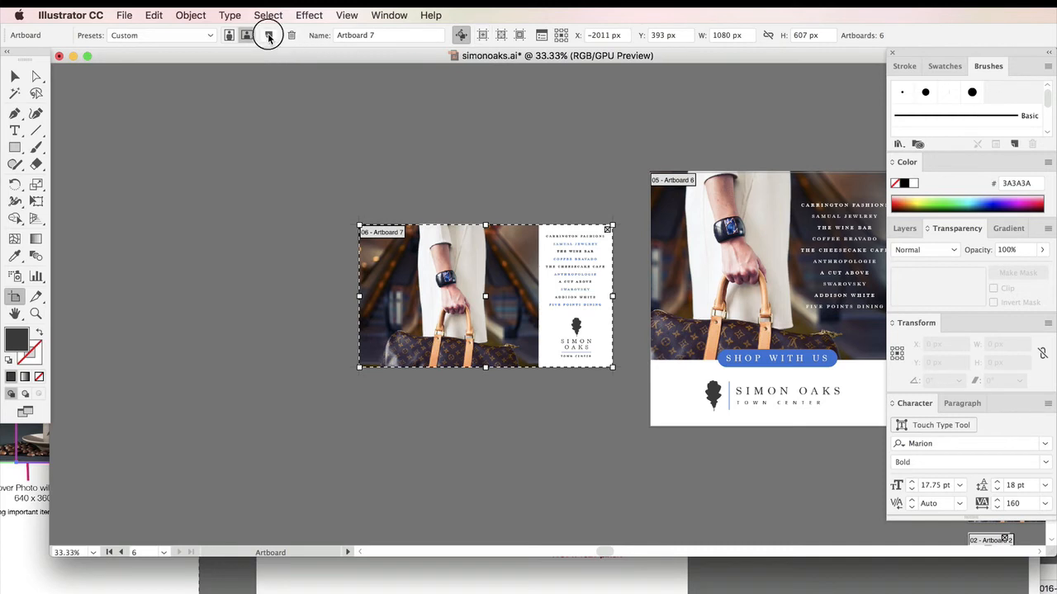
click(144, 83)
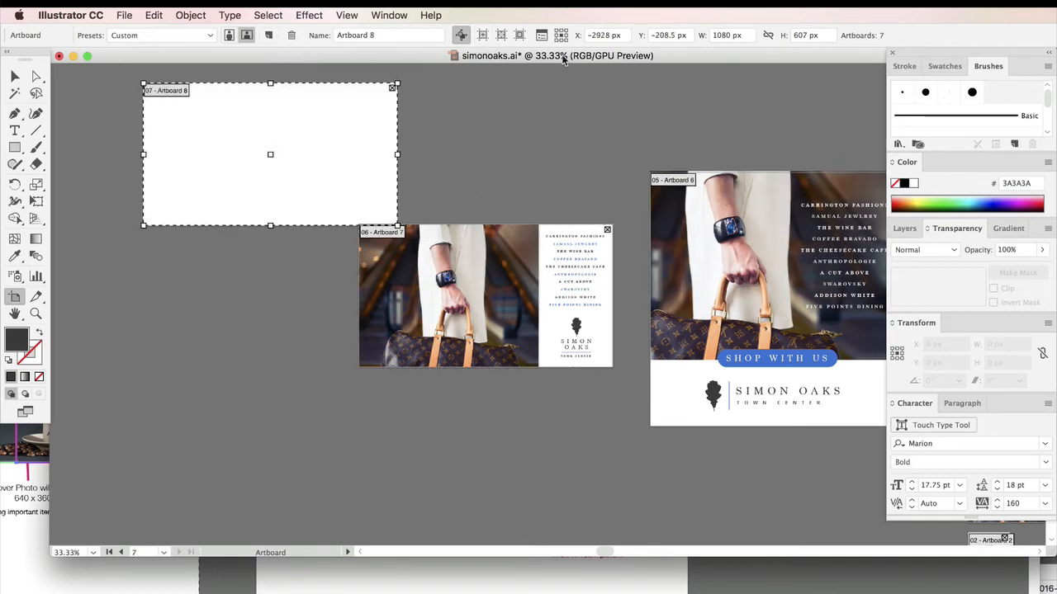
key(super+z)
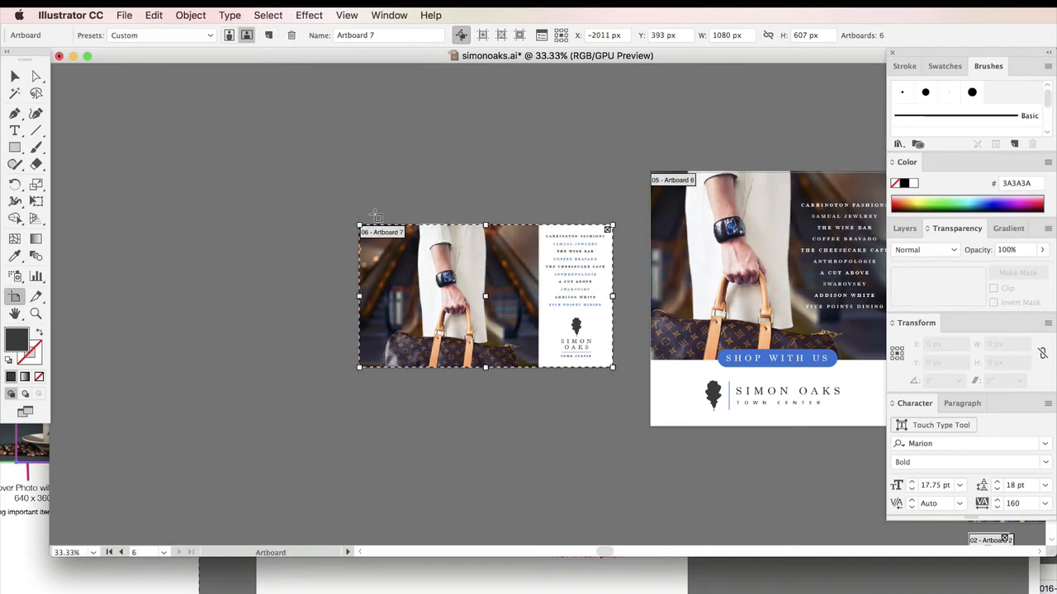
Add a 1080 px wide artboard below the landscape artboard, set its height to 1350 px and leave artboard editing
click(269, 35)
scroll(346, 371, down, 3)
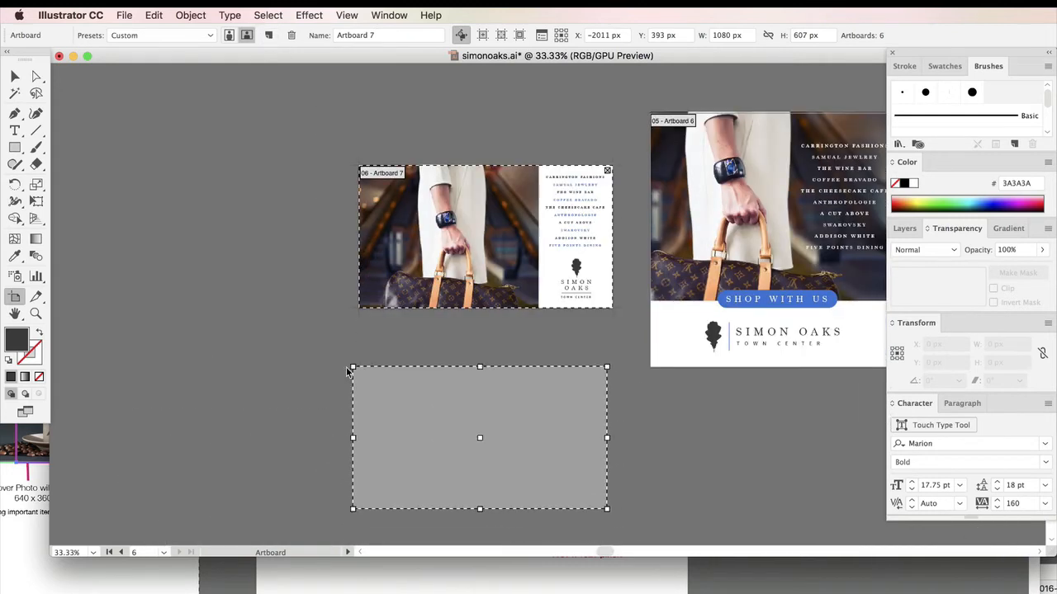
click(355, 409)
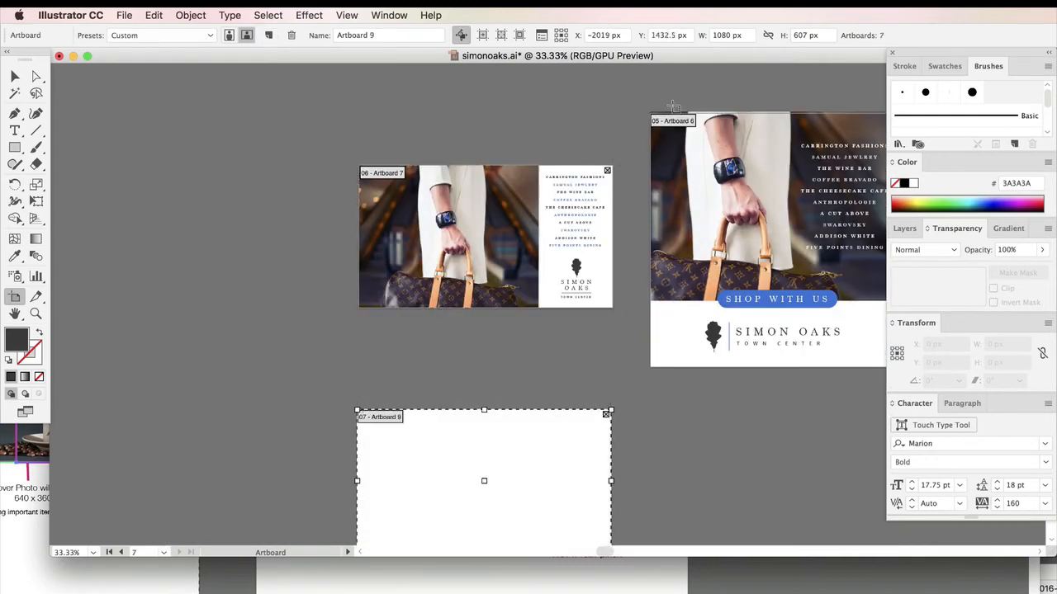
click(802, 35)
text(1)
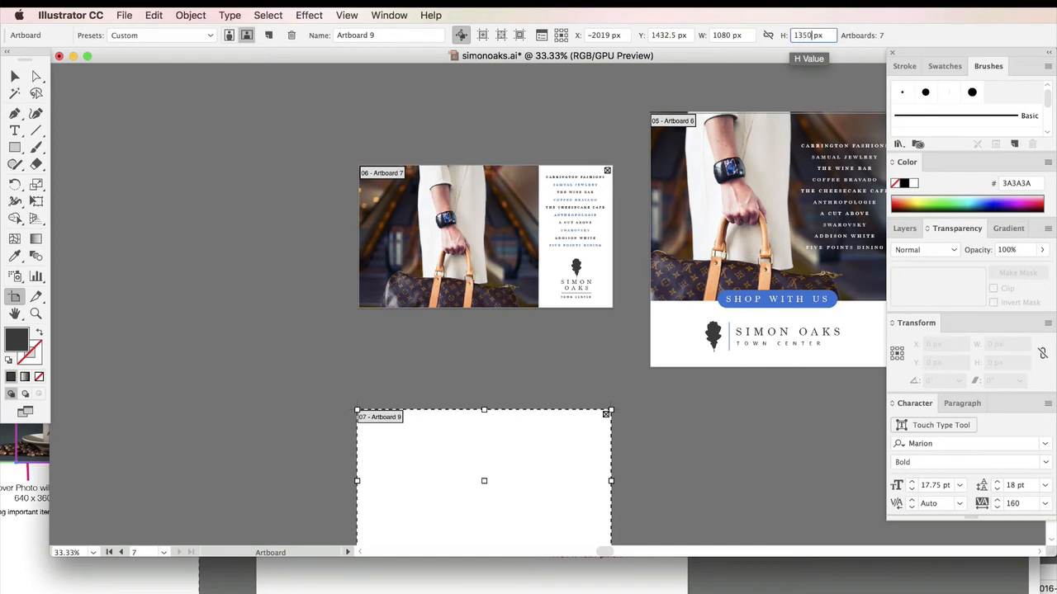
text(350)
key(Return)
click(15, 76)
scroll(715, 553, down, 2)
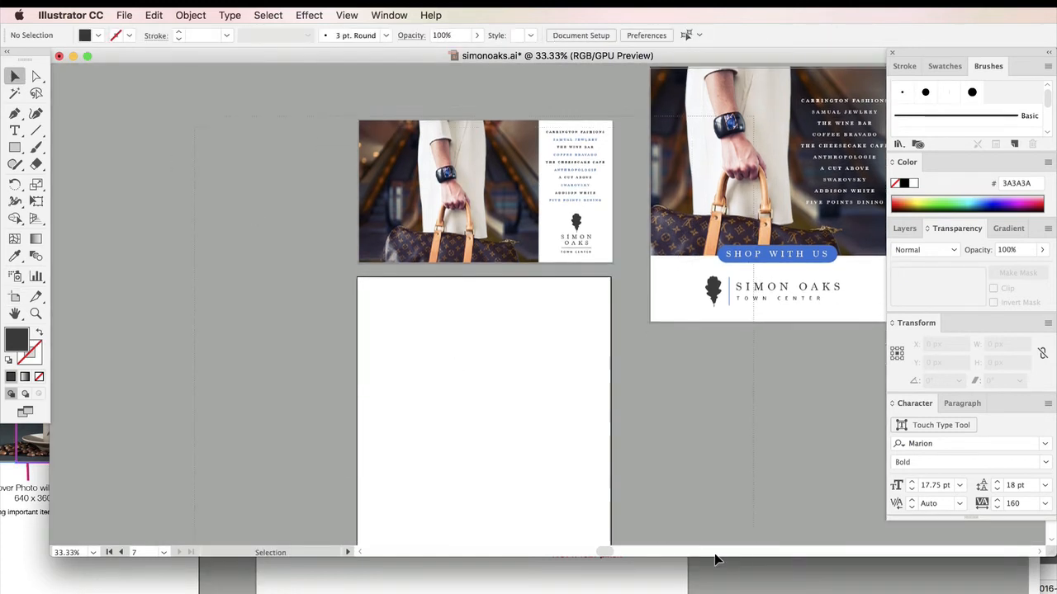
Look over the new portrait artboard and the existing square, landscape and cover designs for elements to reuse
drag(716, 557, 705, 442)
click(720, 399)
drag(608, 550, 623, 547)
scroll(531, 479, down, 4)
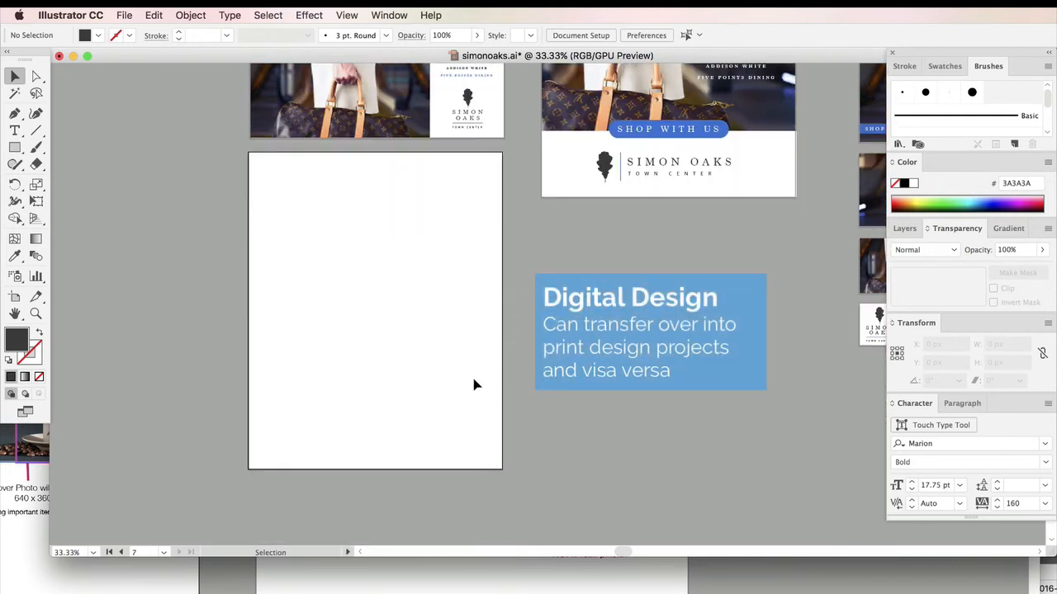
scroll(473, 383, up, 1)
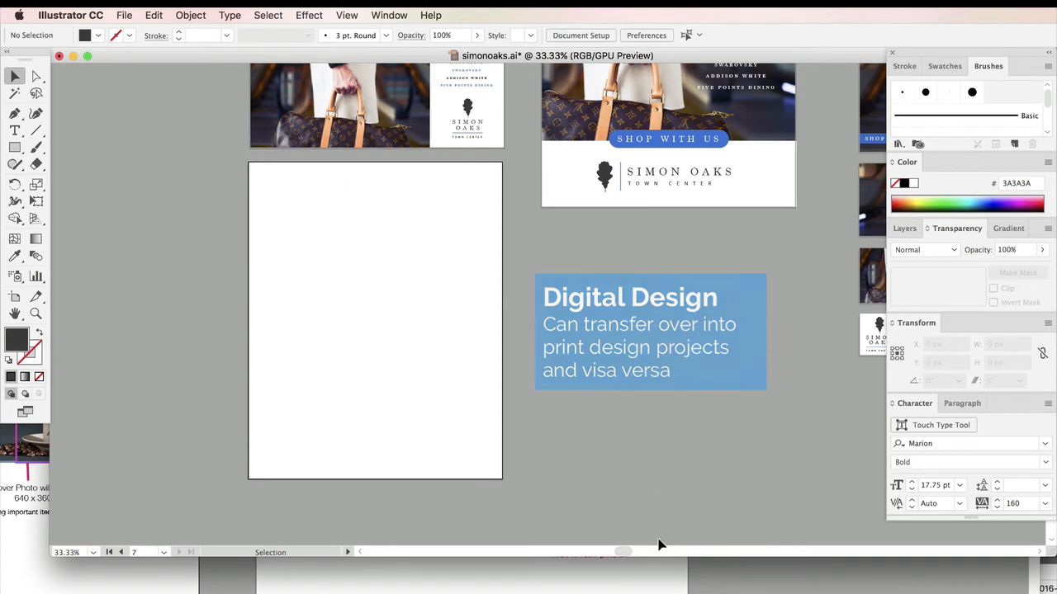
drag(622, 552, 655, 543)
scroll(597, 424, up, 10)
scroll(559, 434, down, 5)
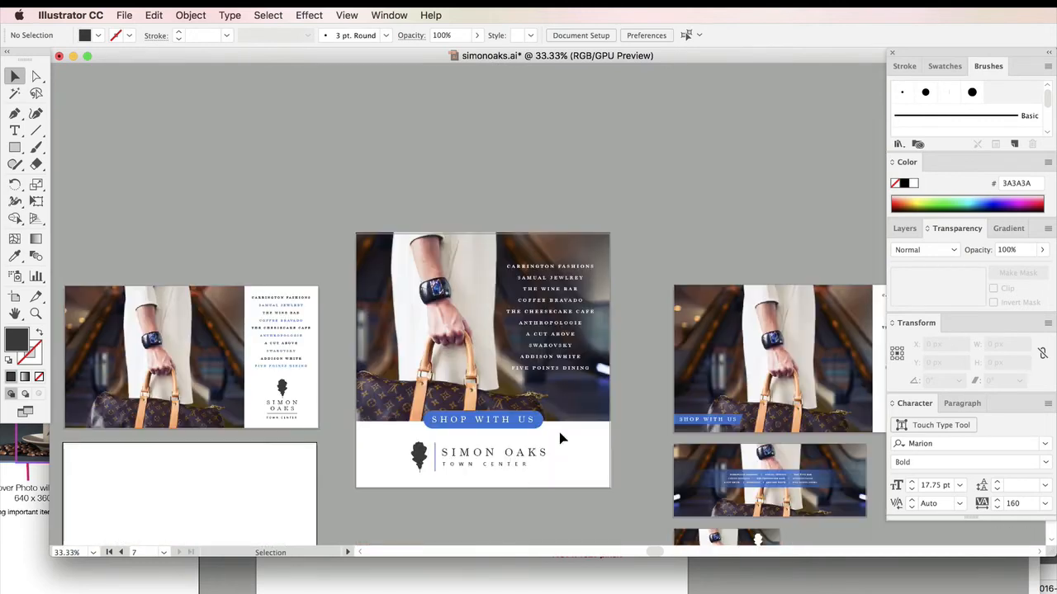
scroll(559, 438, down, 2)
scroll(487, 375, down, 9)
scroll(493, 363, up, 4)
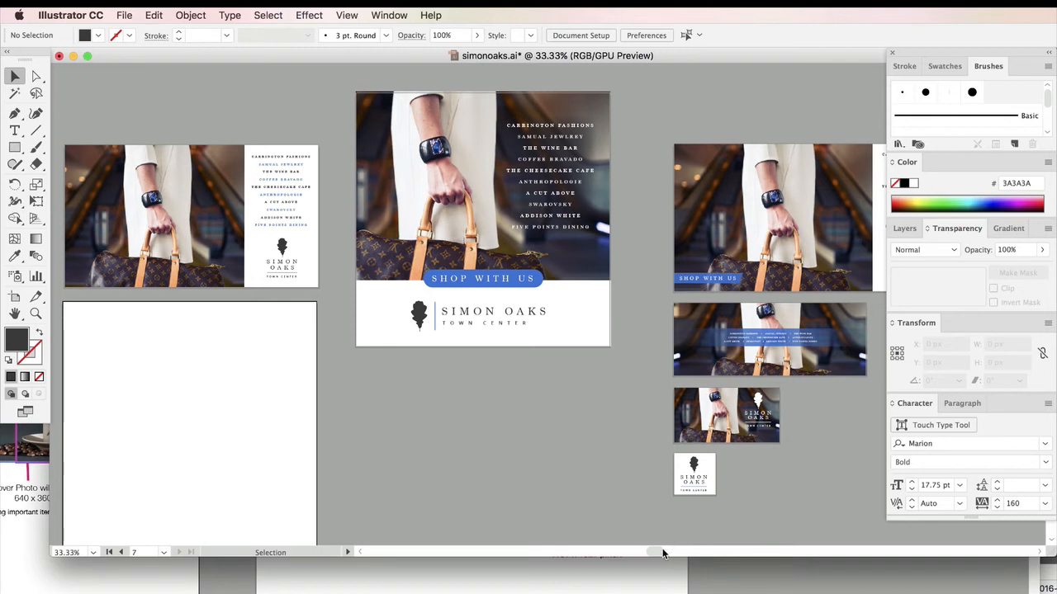
Paste the copied ad design onto the portrait artboard and align its photo with the artboard's left edge
mouse_move(660, 553)
mouse_down()
mouse_move(700, 544)
mouse_move(650, 545)
mouse_up()
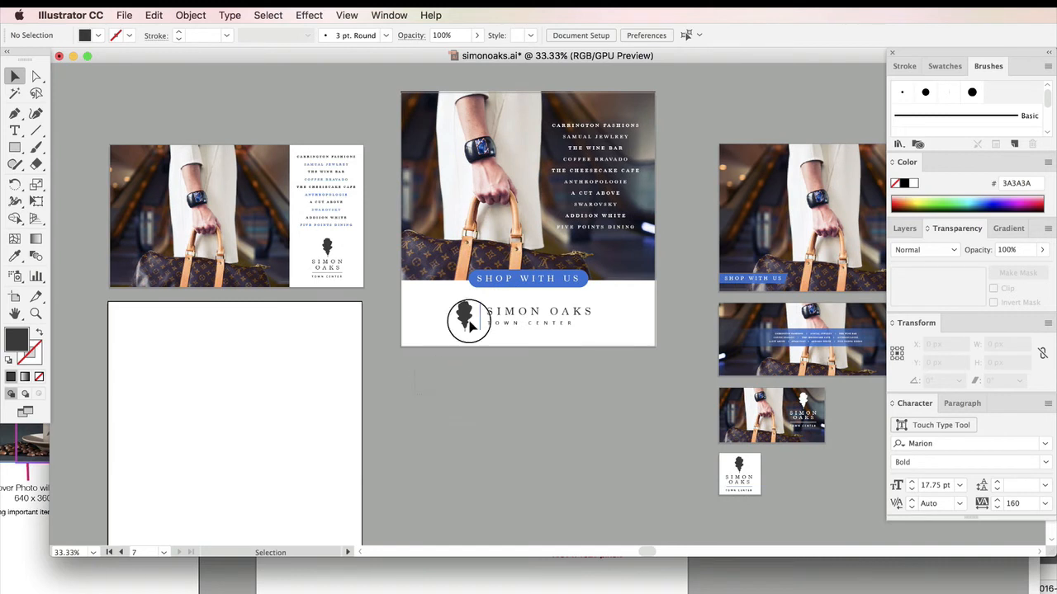
drag(469, 322, 628, 108)
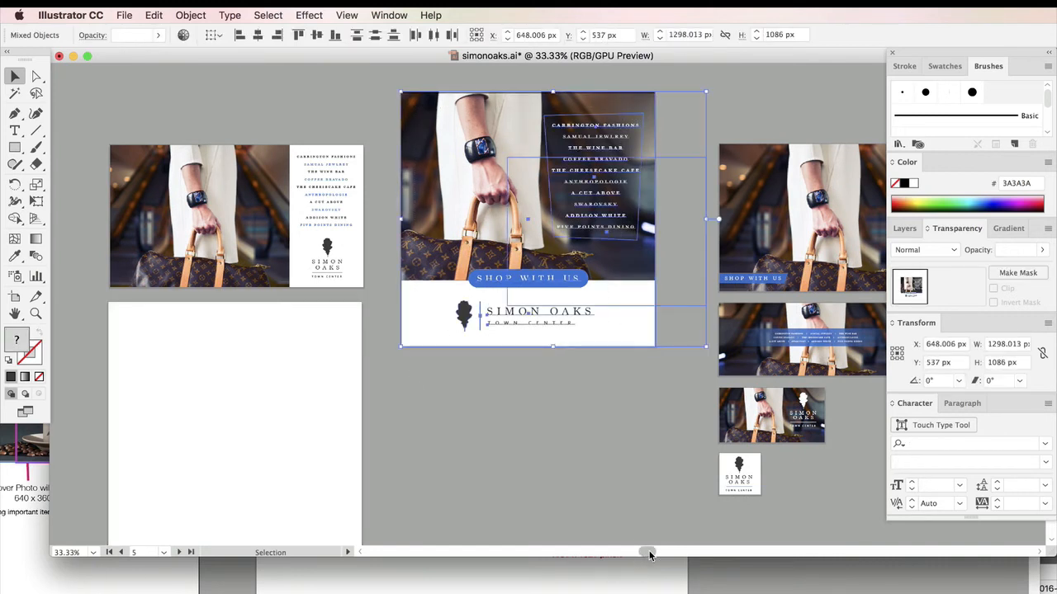
drag(649, 555, 597, 547)
scroll(491, 435, down, 5)
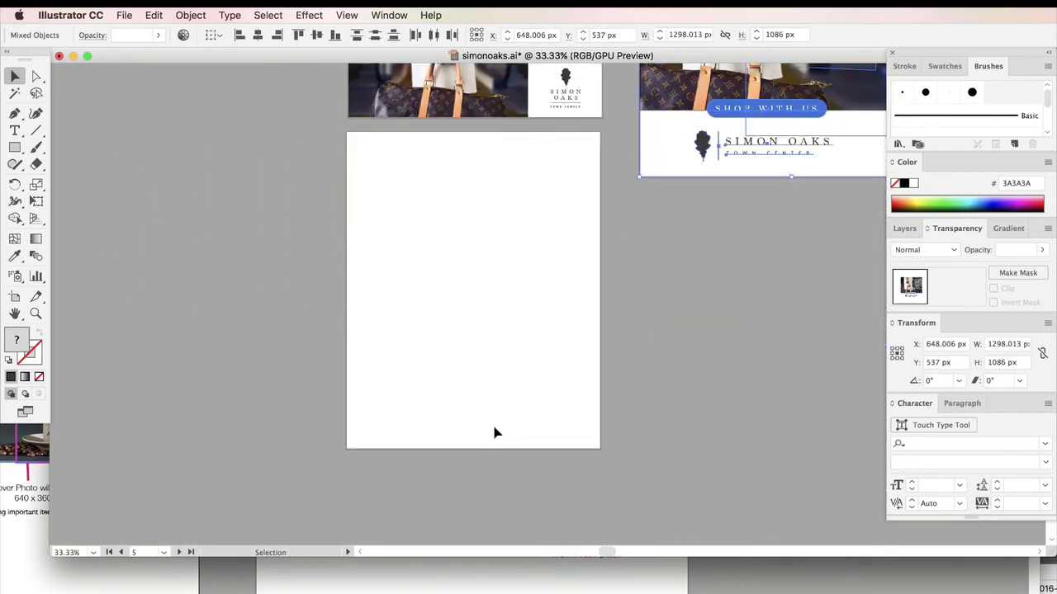
key(super+v)
drag(524, 297, 454, 281)
click(704, 289)
Release the clipping mask of the pasted photo on the portrait artboard
click(474, 307)
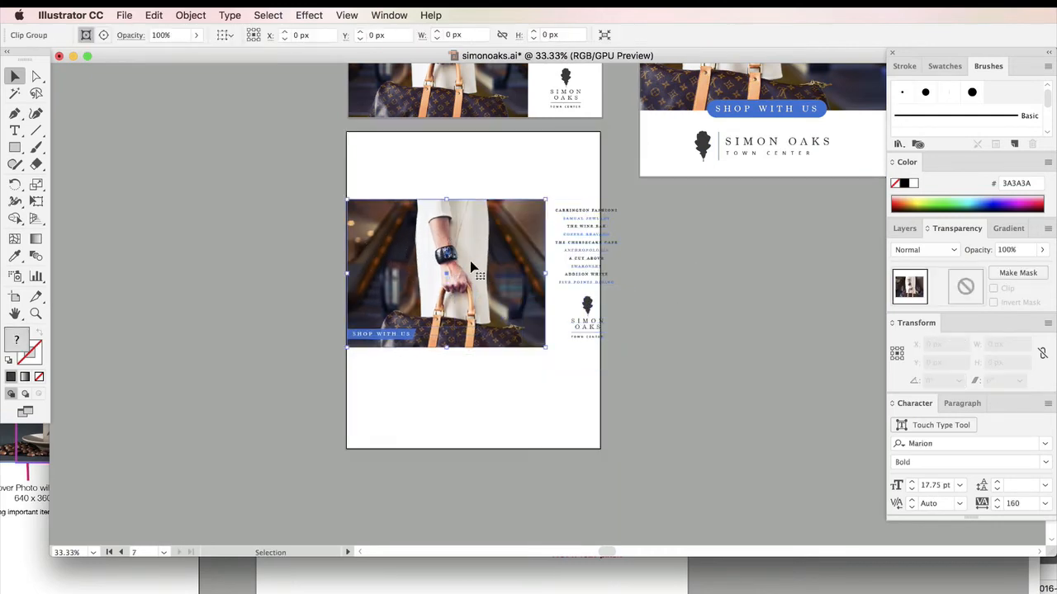
right_click(421, 301)
click(487, 395)
click(328, 250)
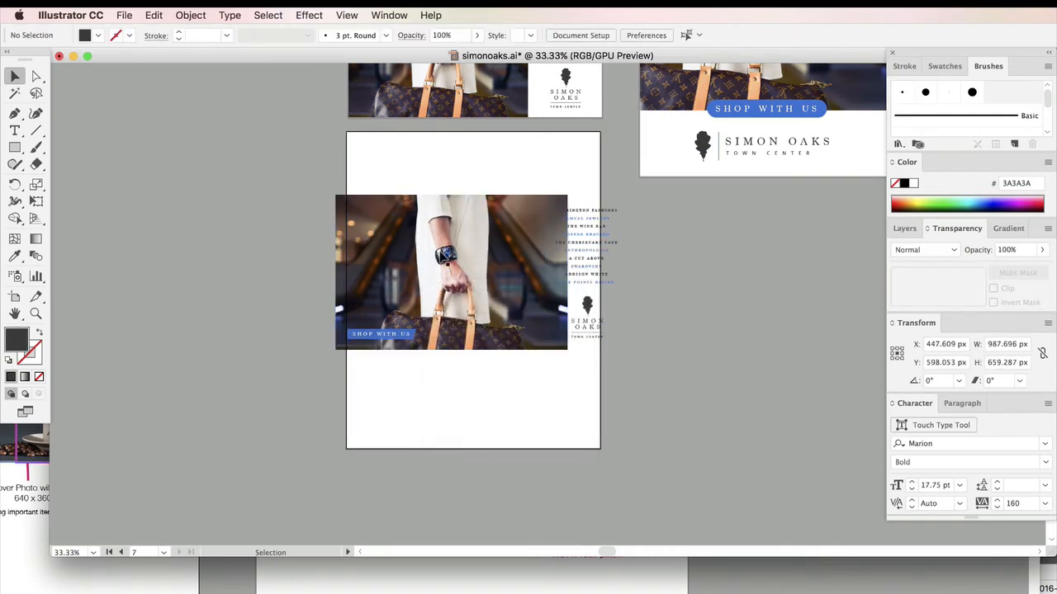
Move the photo to the portrait artboard's top edge, enlarge it to about 1433 by 957 px and shift it left to center the figure
drag(463, 206, 473, 140)
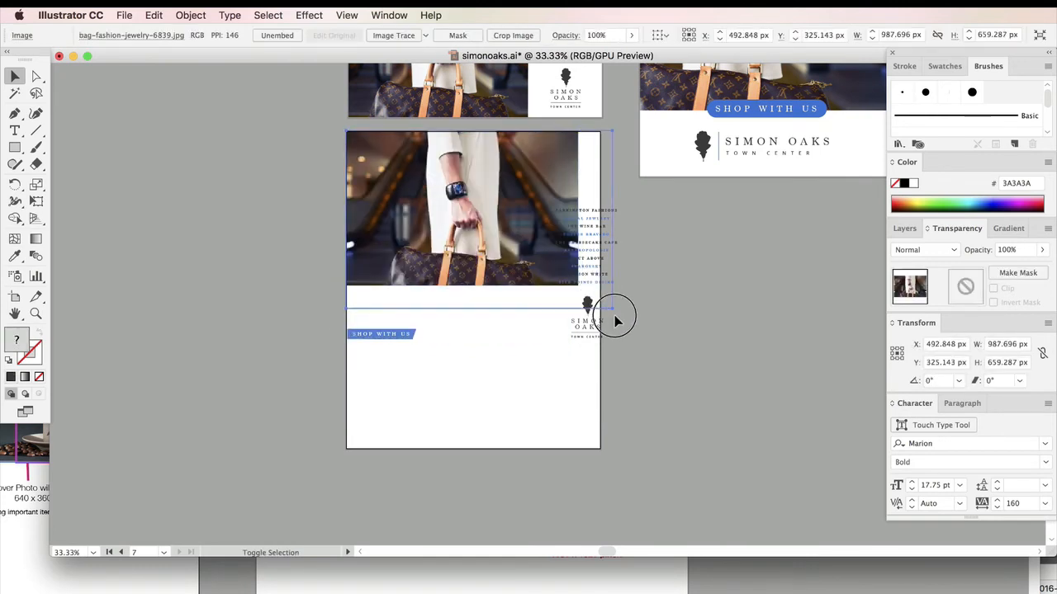
drag(614, 316, 683, 360)
drag(486, 218, 433, 226)
Draw a rectangle about 1078 by 951 px over the photo within the portrait artboard and clip the photo to it
click(35, 148)
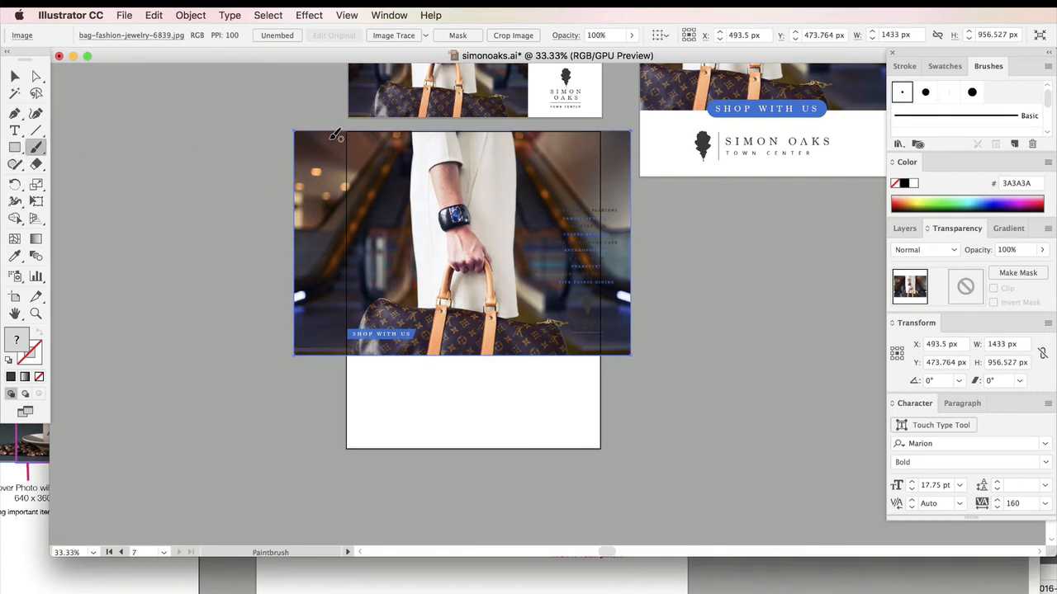
click(15, 147)
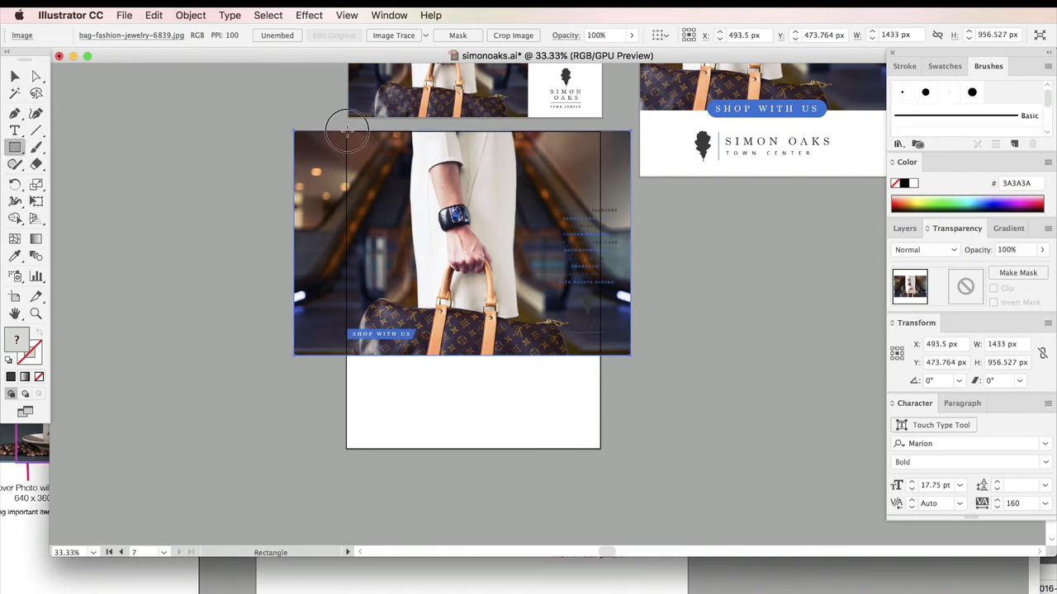
drag(347, 131, 600, 355)
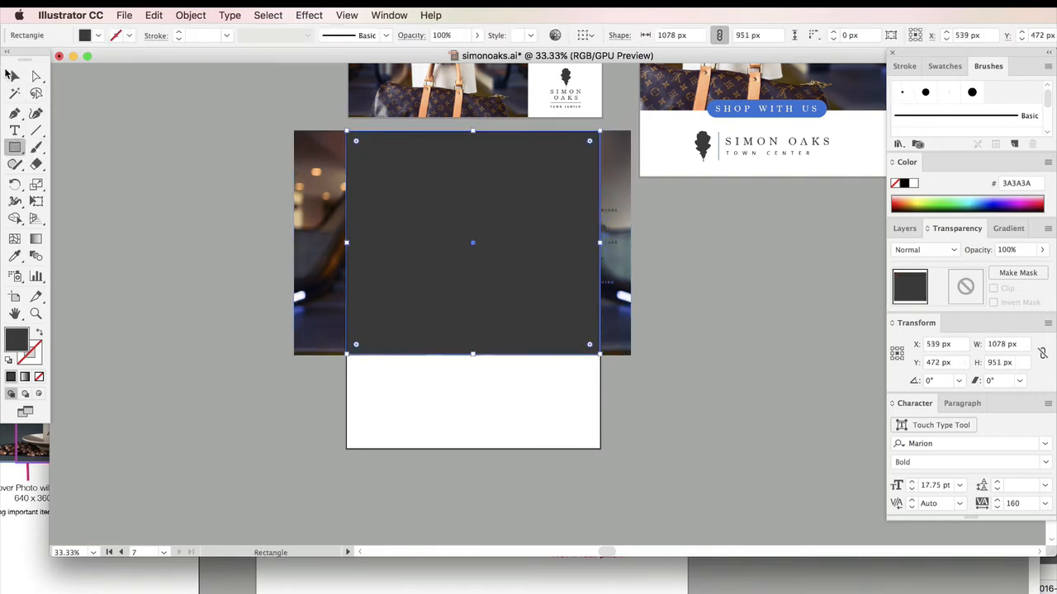
click(14, 76)
shift+click(309, 246)
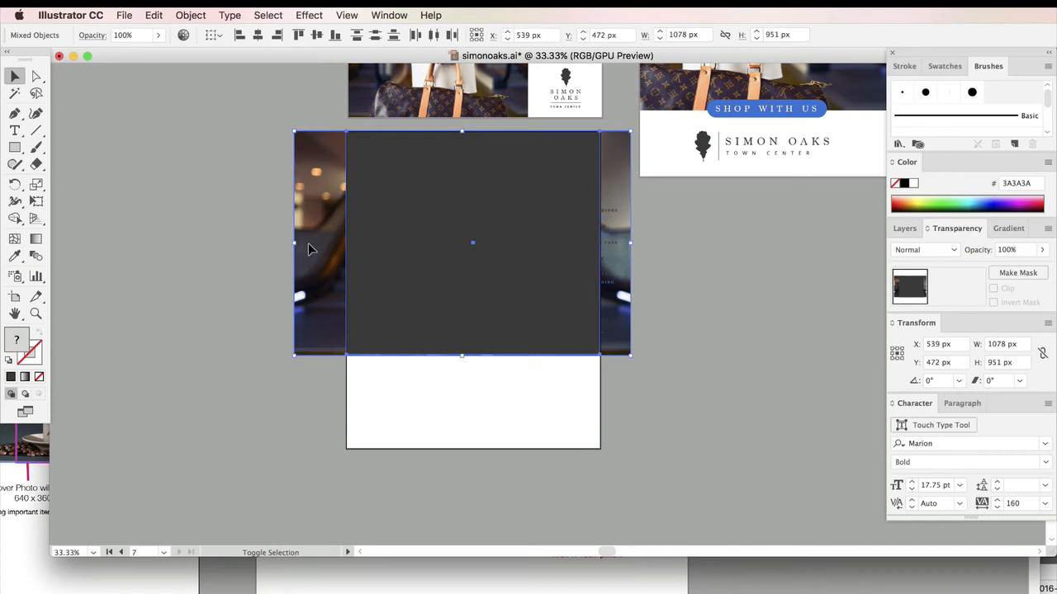
right_click(320, 175)
click(379, 276)
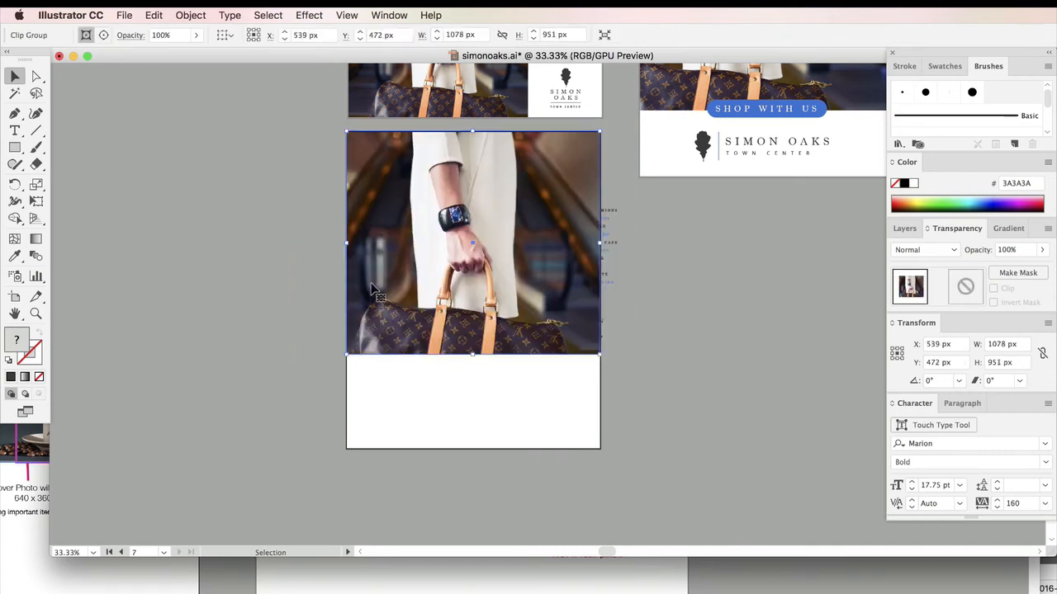
Send the clipped photo behind the other elements on the portrait artboard
right_click(430, 150)
mouse_move(490, 302)
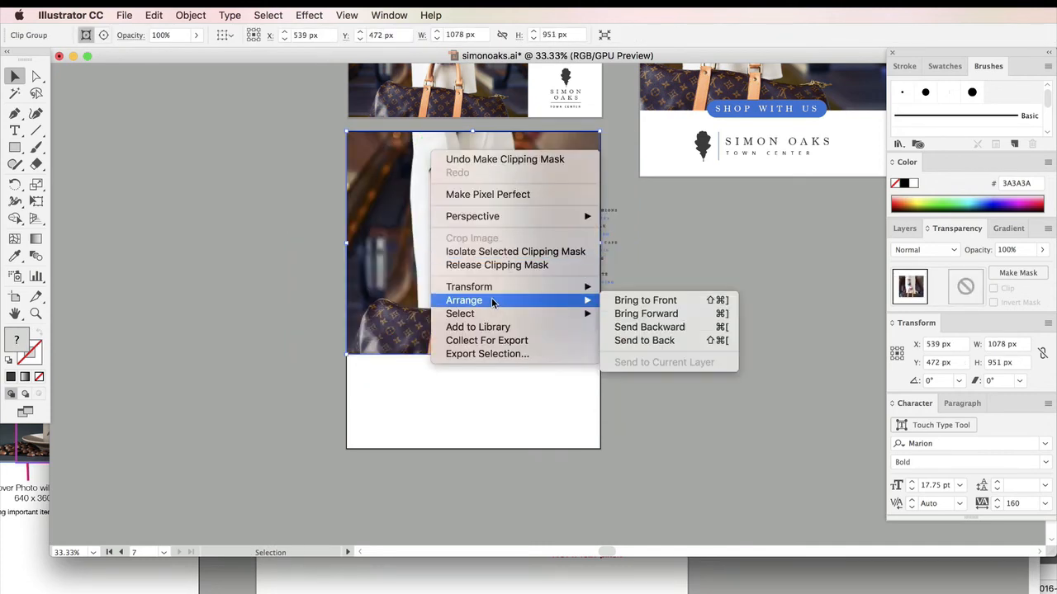
click(664, 339)
click(696, 264)
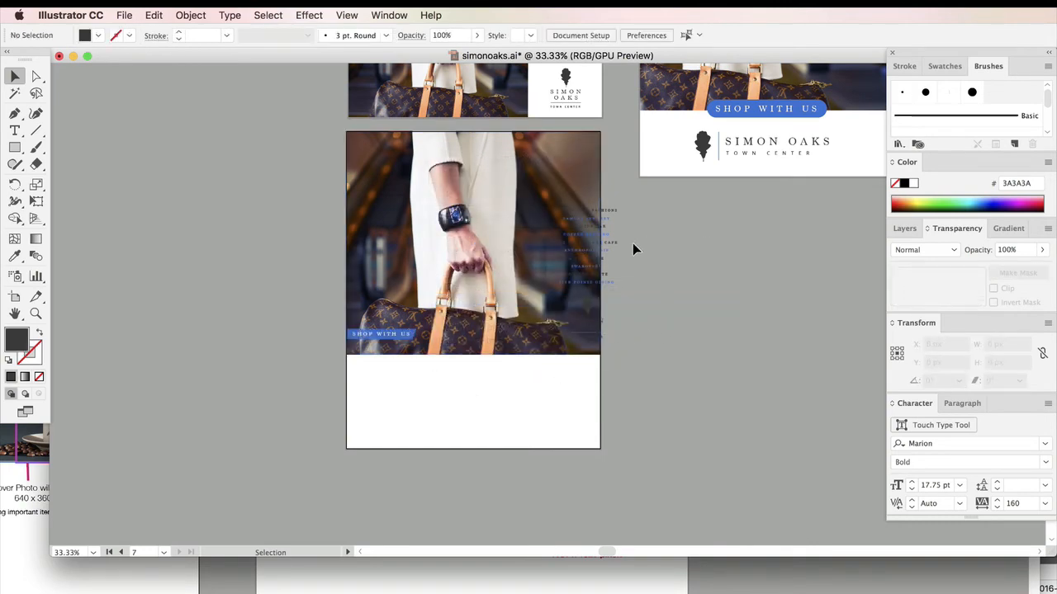
click(609, 245)
drag(623, 340, 571, 306)
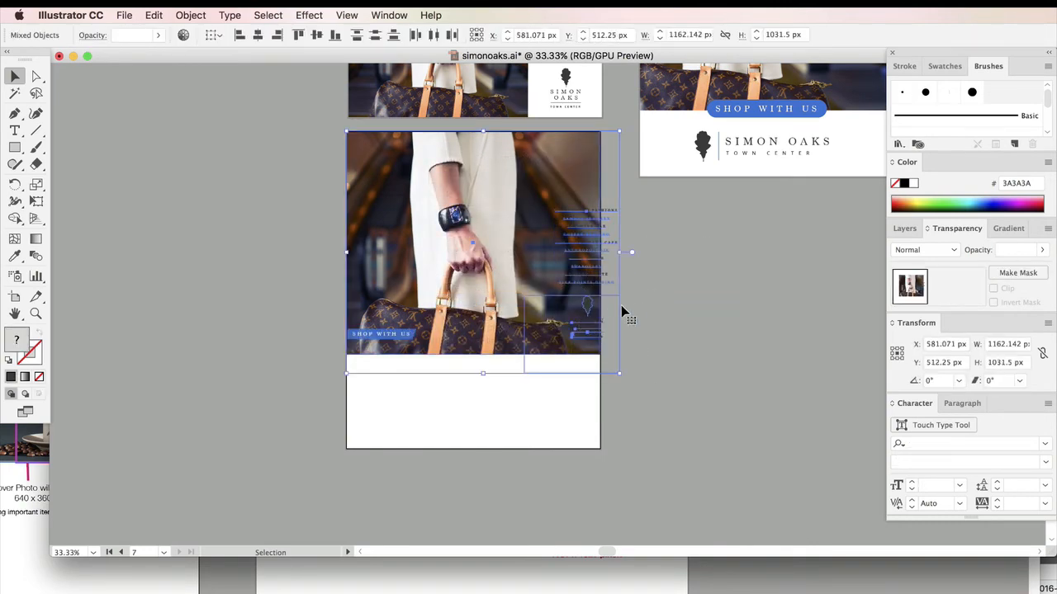
click(638, 307)
drag(623, 341, 566, 310)
click(637, 261)
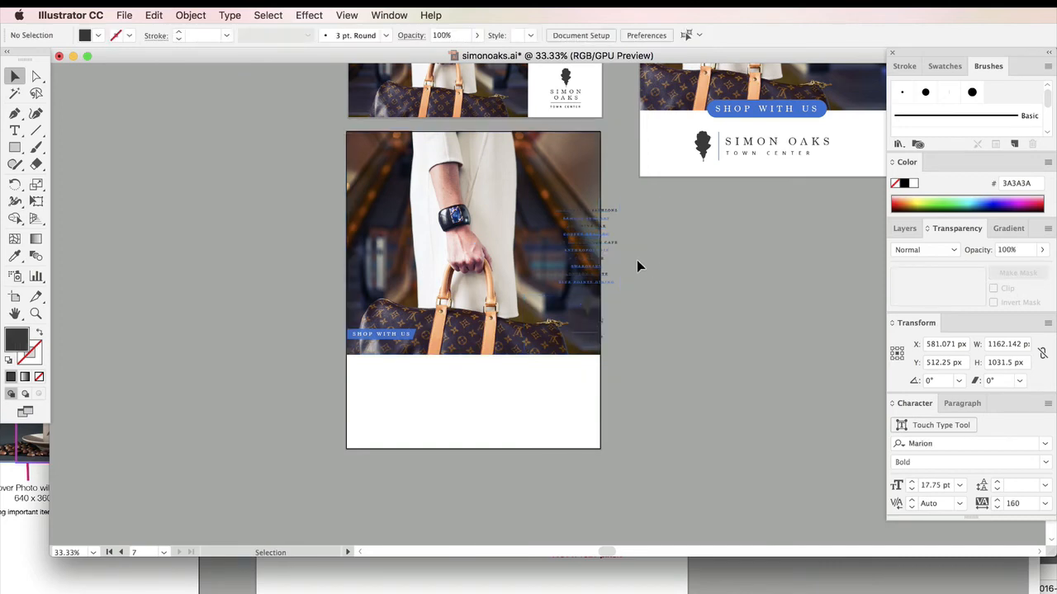
Copy the blue gradient band with the white store names from the wide cover banner artboard
scroll(685, 365, up, 3)
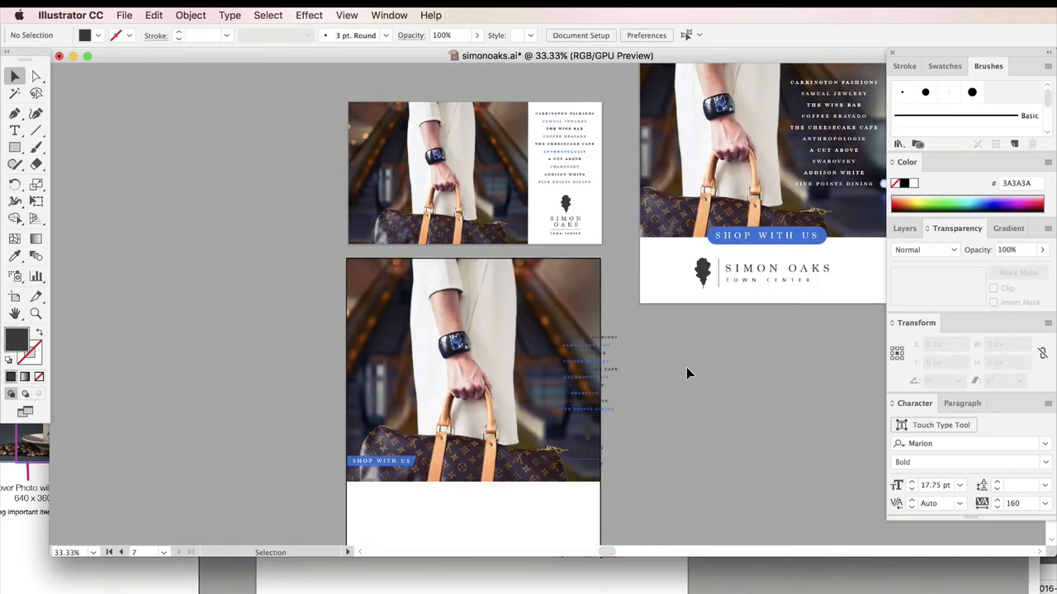
scroll(686, 371, down, 1)
drag(612, 555, 683, 546)
scroll(695, 462, down, 1)
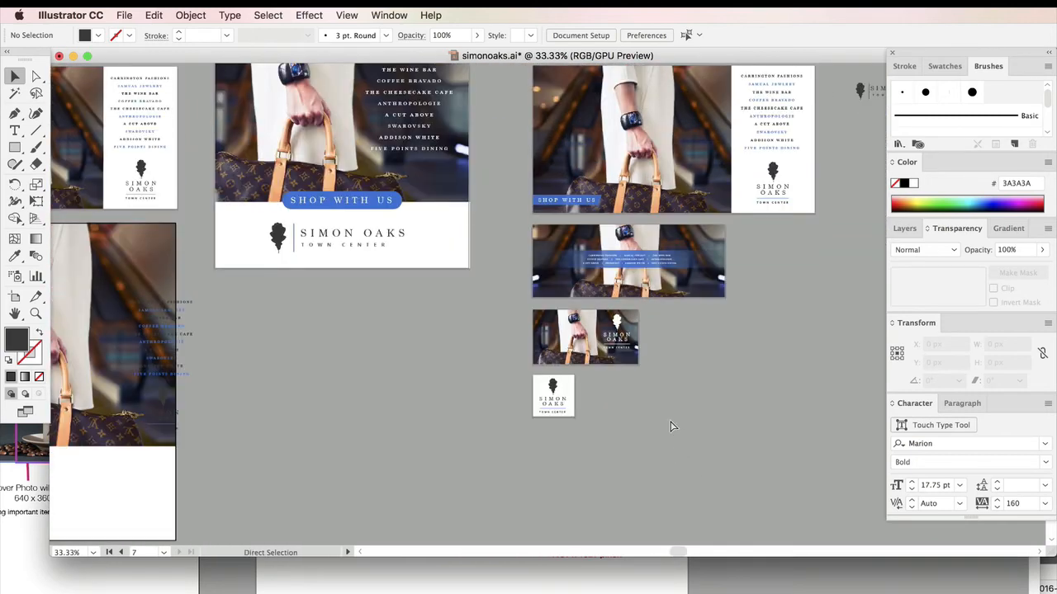
key(super+1)
click(652, 159)
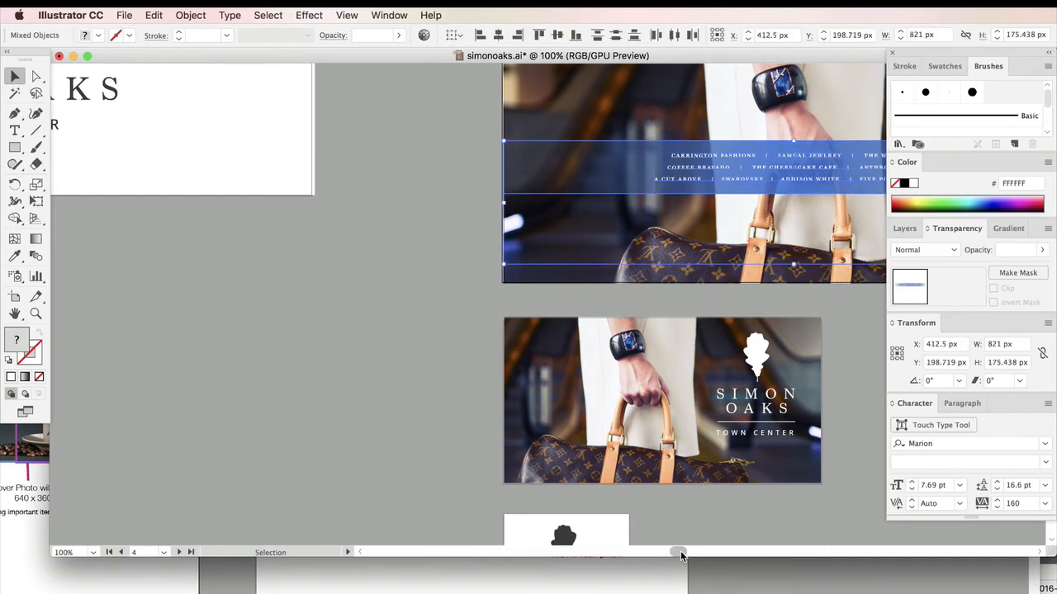
Paste the store-name band onto the portrait artboard and enlarge it to about 1556 by 332 px
drag(681, 557, 610, 557)
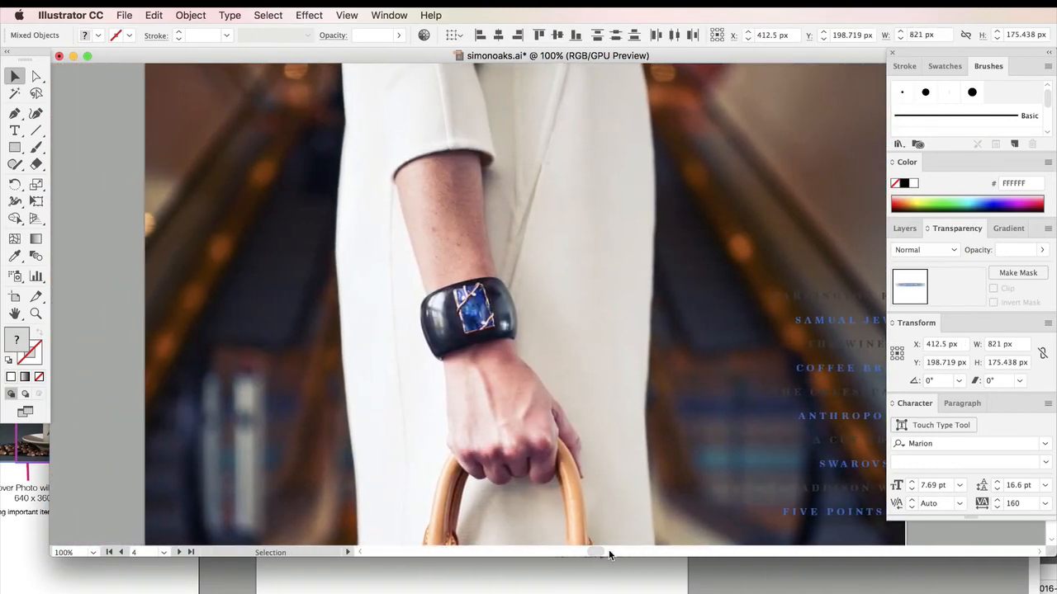
key(super+plus)
key(super+plus)
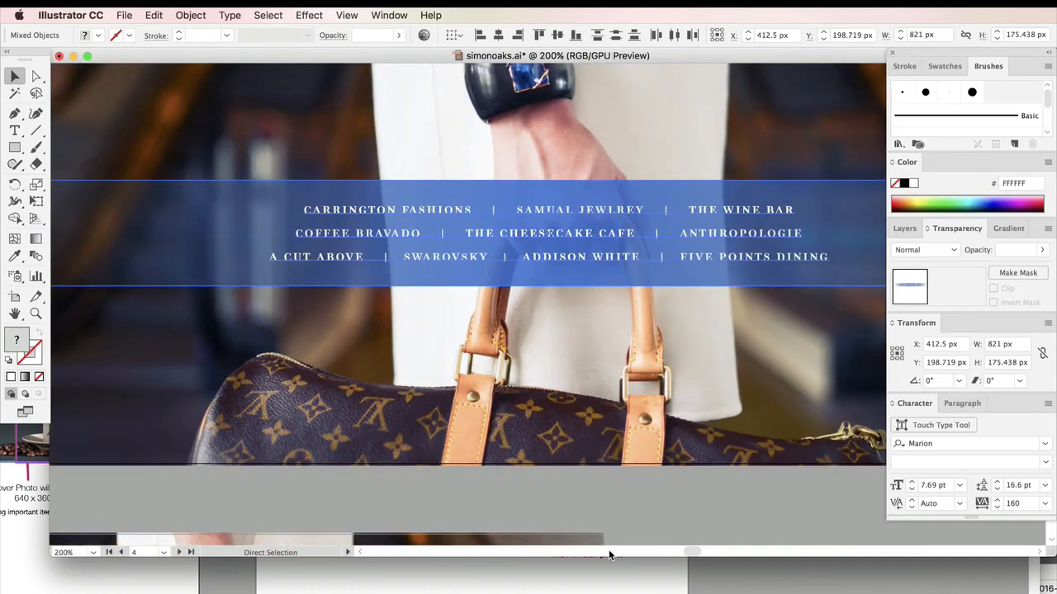
key(super+minus)
key(super+minus)
key(super+minus)
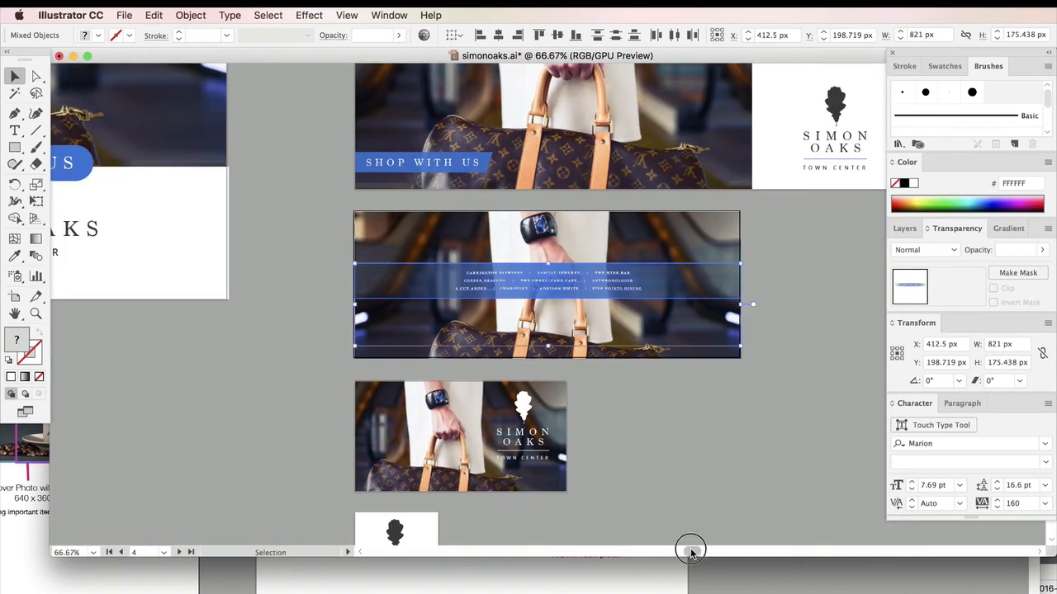
drag(690, 551, 596, 545)
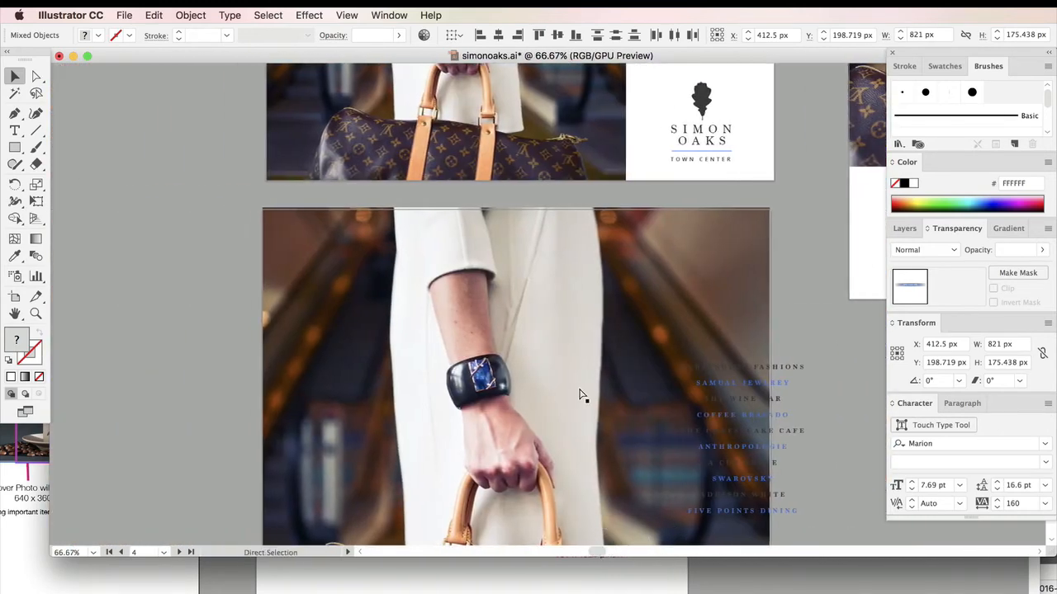
key(super+v)
scroll(576, 387, down, 1)
drag(648, 251, 409, 442)
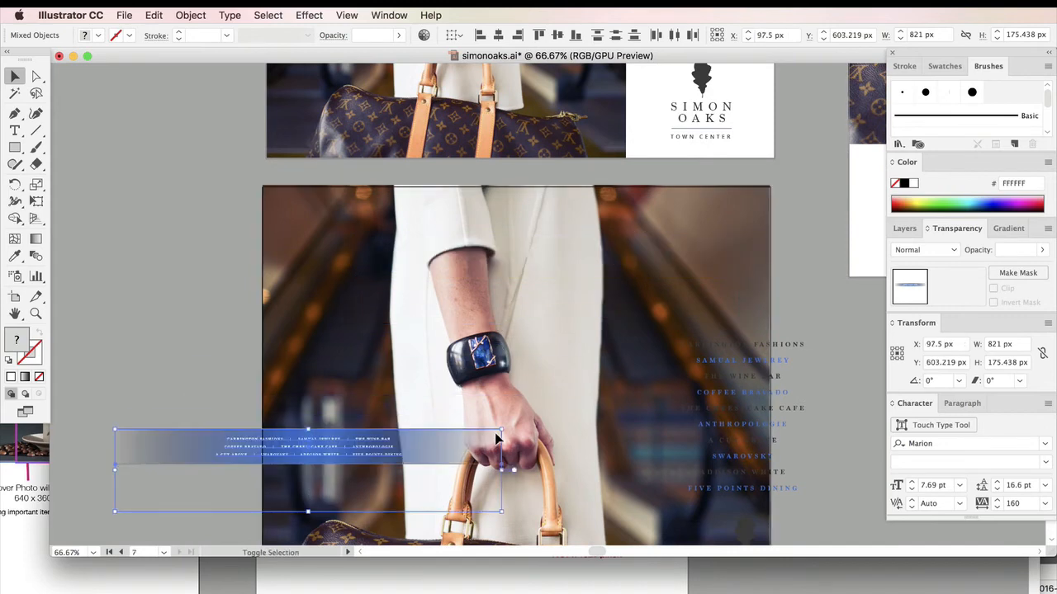
drag(498, 439, 851, 277)
Move the SHOP WITH US ribbon off the portrait artboard onto the empty canvas beside it
scroll(611, 417, down, 3)
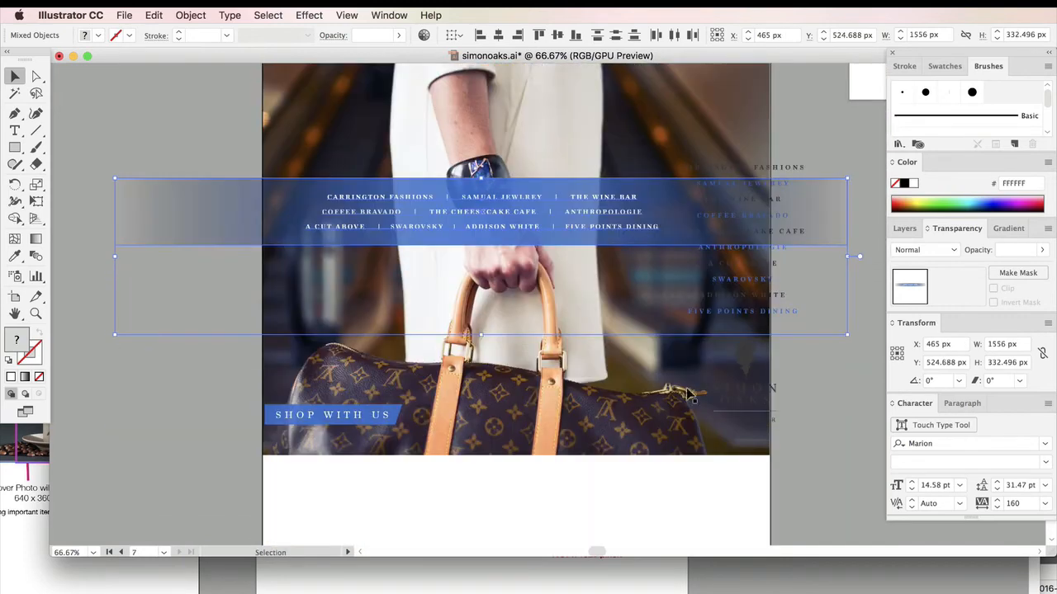
click(747, 389)
click(372, 414)
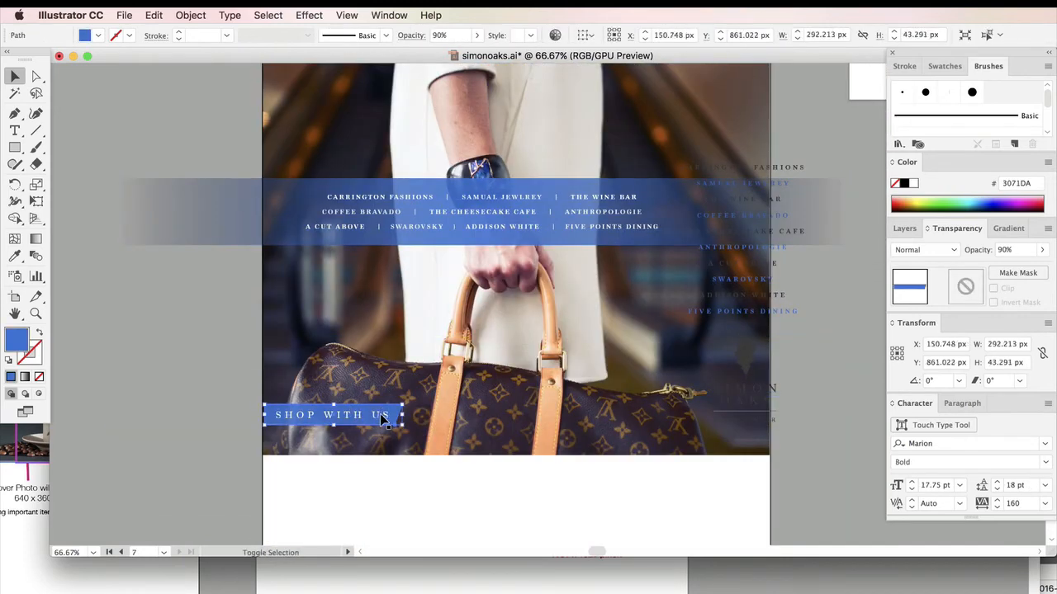
drag(380, 414, 183, 421)
click(764, 412)
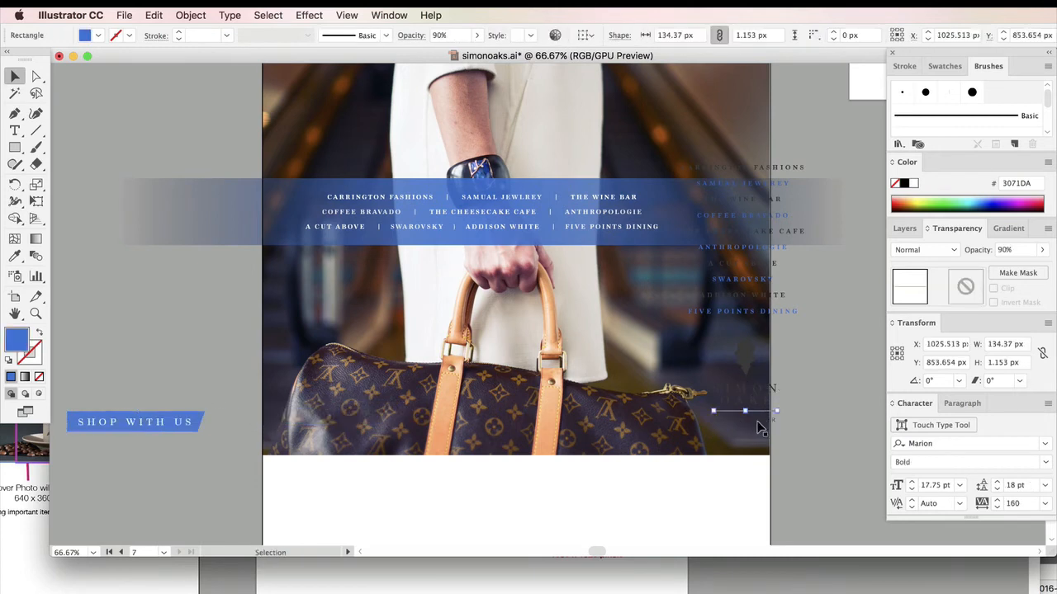
click(824, 426)
drag(810, 437, 723, 346)
key(super+z)
Delete the leftover dark Simon Oaks logo text, leaf icon, tagline and divider line from the photo's lower corner
click(746, 389)
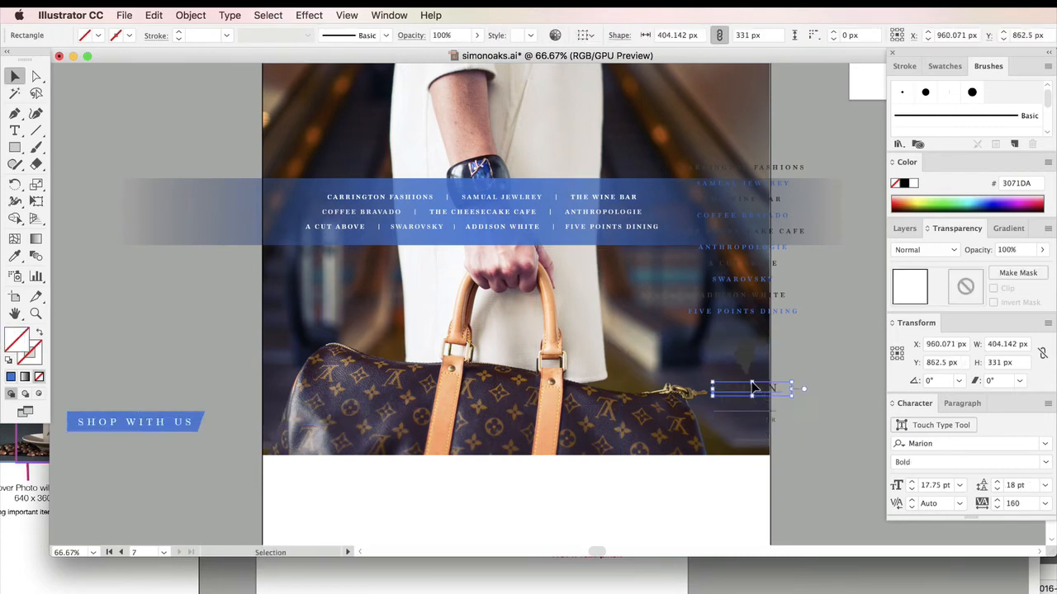
key(Delete)
click(743, 359)
key(Delete)
click(747, 421)
key(Delete)
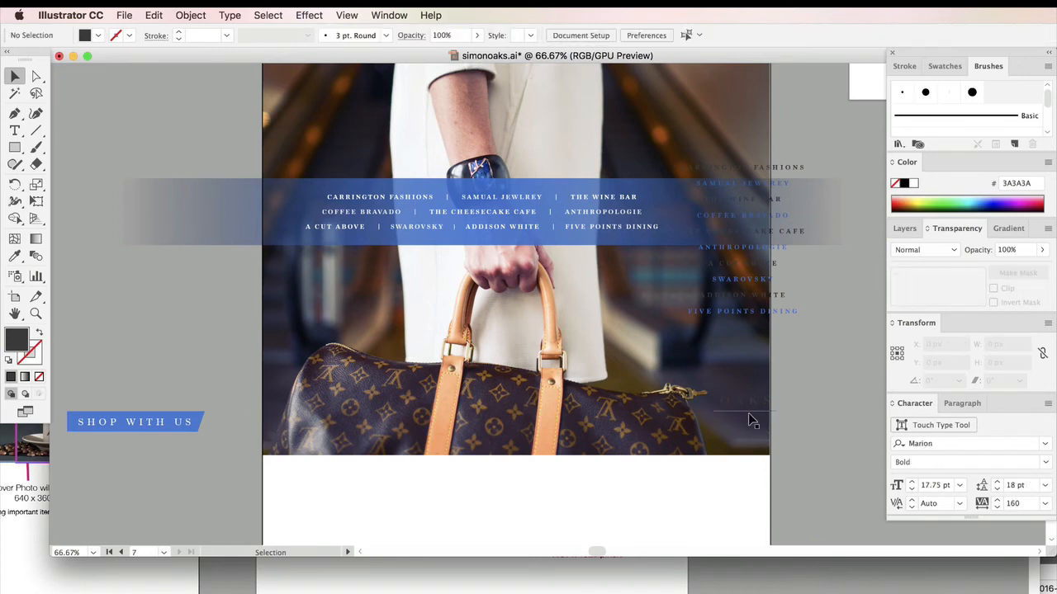
click(748, 411)
key(Delete)
click(748, 401)
key(Delete)
Move the store-name text and its blue band down over the photo's lower edge on the portrait artboard
click(740, 315)
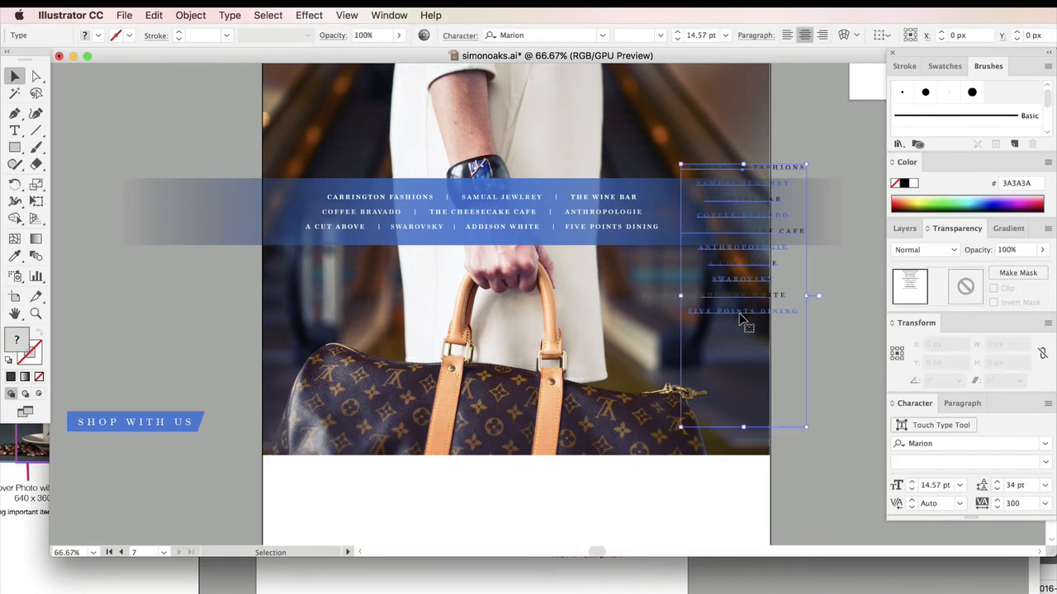
scroll(592, 241, down, 1)
click(577, 179)
key(super+2)
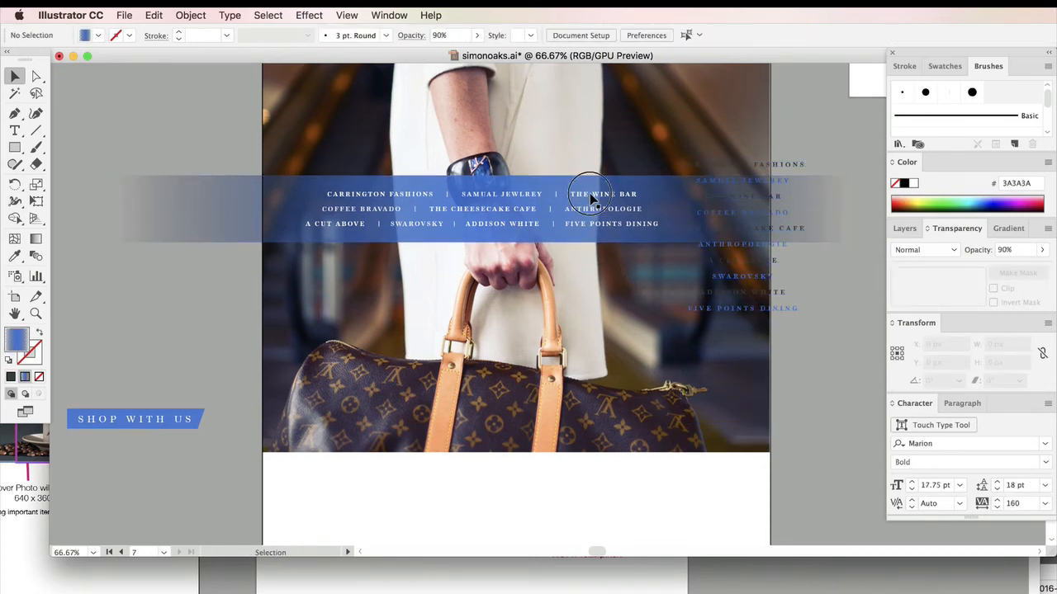
click(591, 195)
shift+click(604, 178)
scroll(582, 302, down, 1)
scroll(582, 303, down, 3)
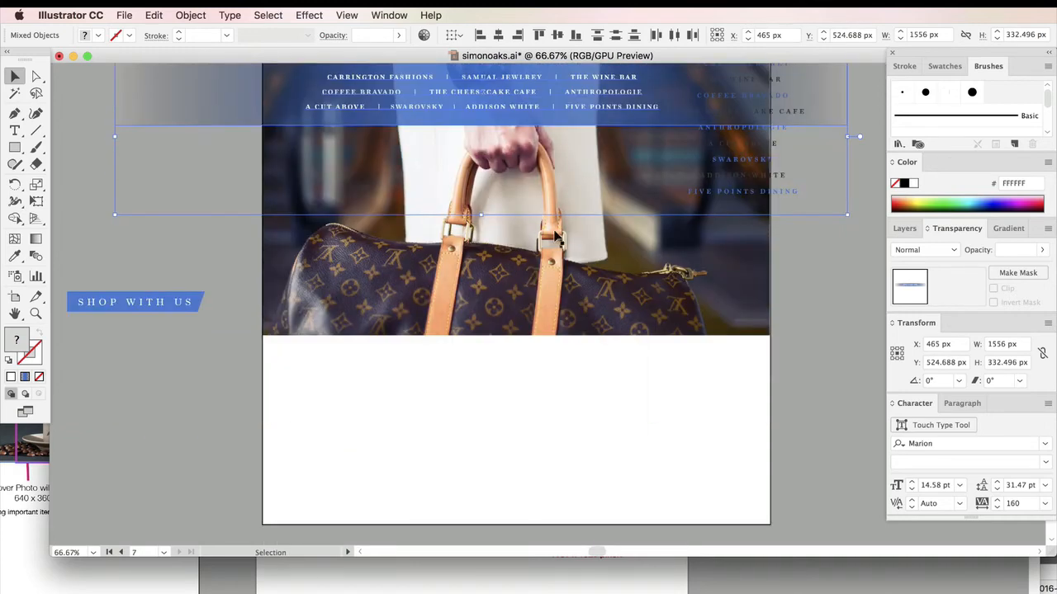
drag(528, 111, 573, 377)
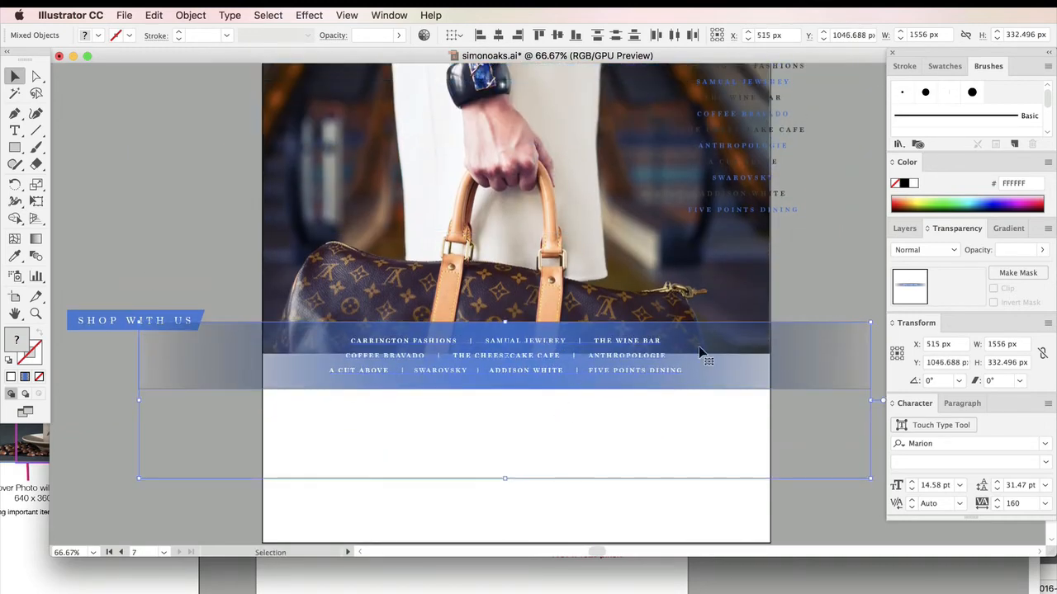
Set the first and last gradient stops of the blue band to 100% opacity
click(760, 346)
click(788, 425)
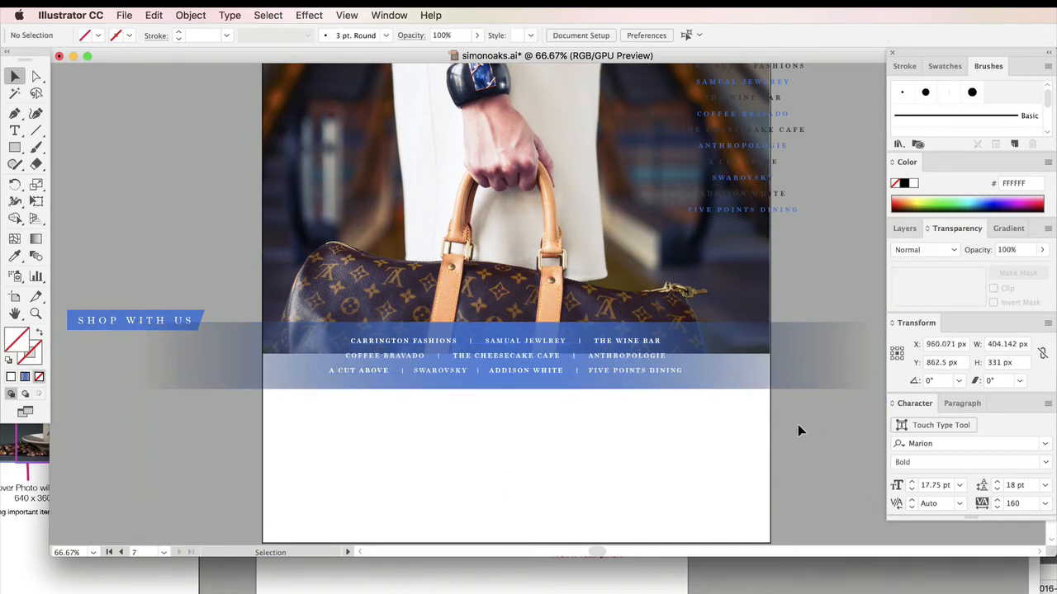
click(738, 371)
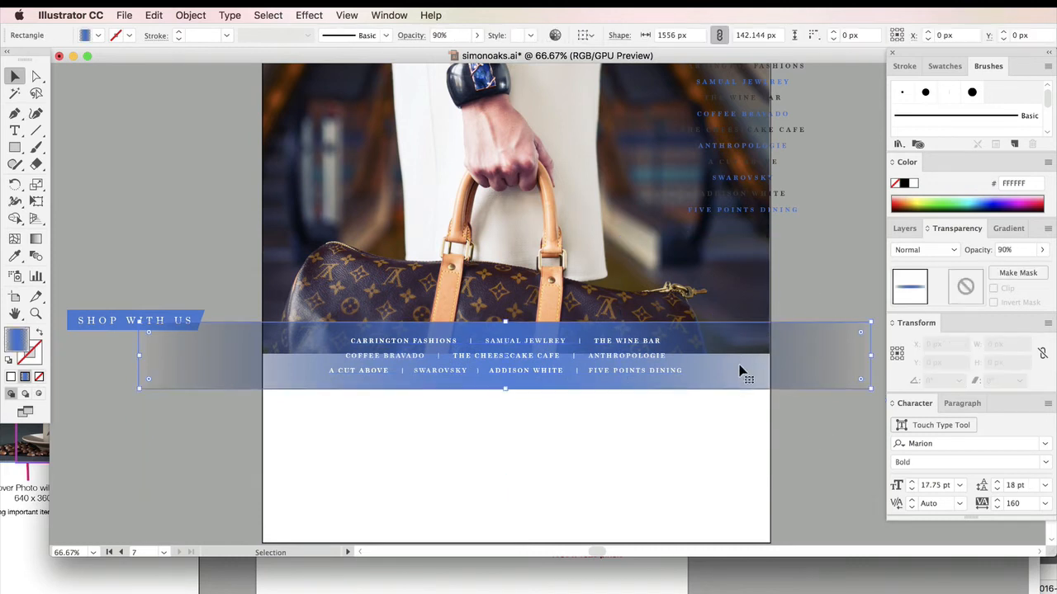
click(1007, 229)
click(893, 341)
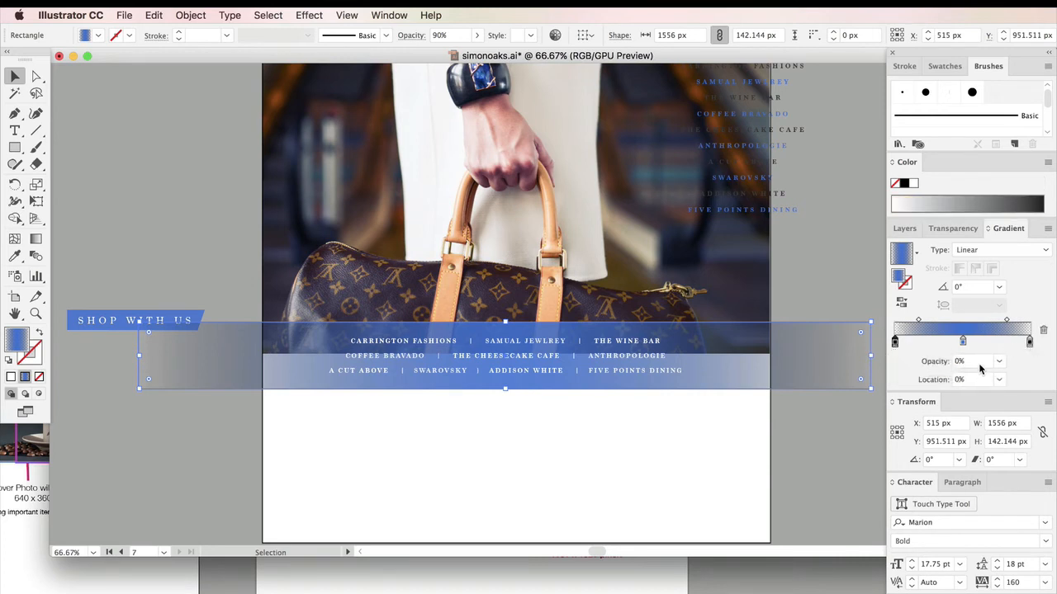
click(998, 361)
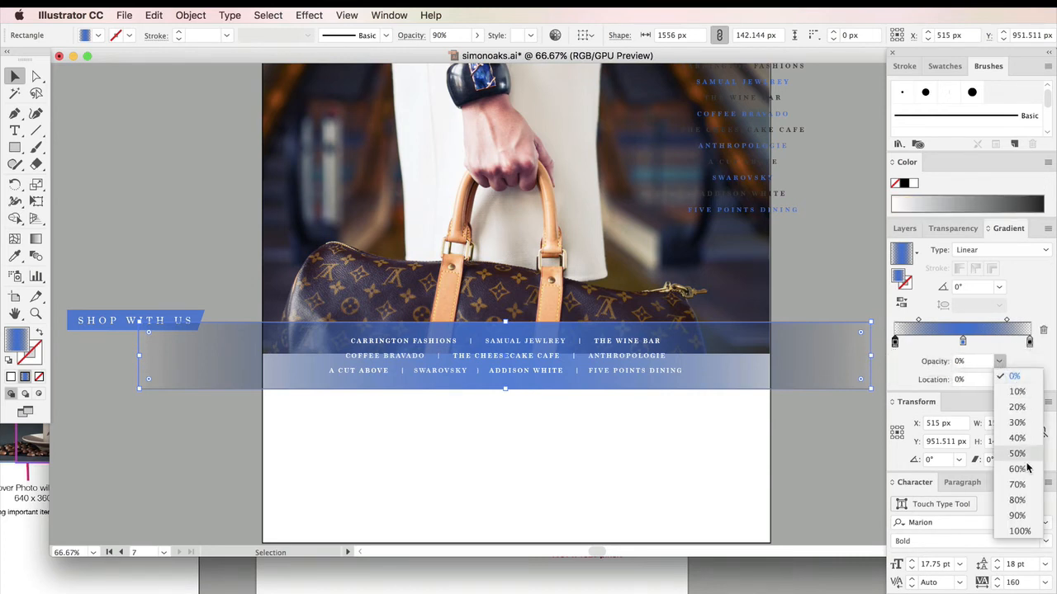
click(1019, 531)
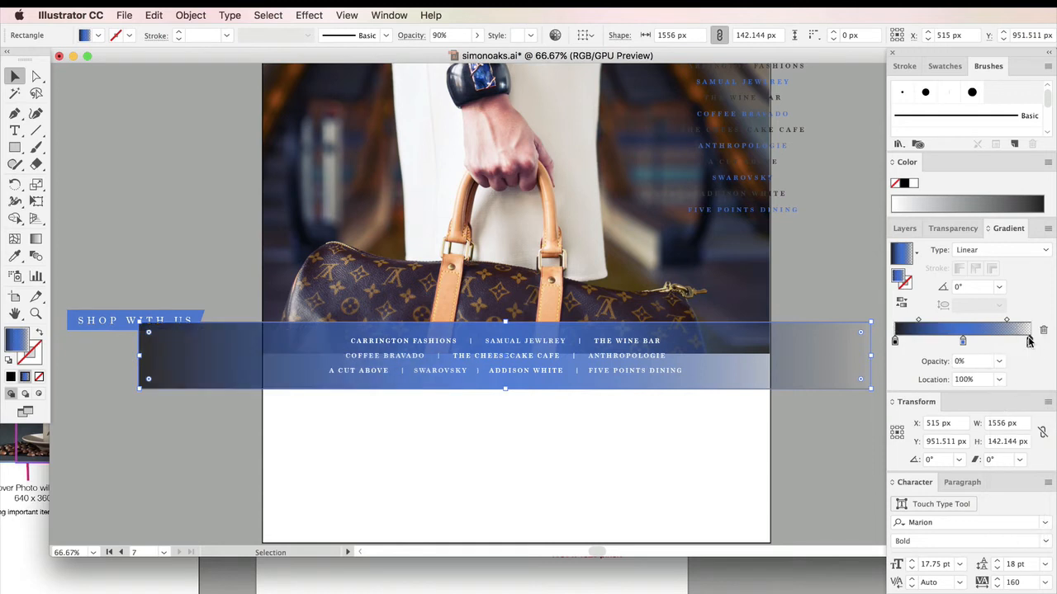
click(998, 362)
click(1012, 530)
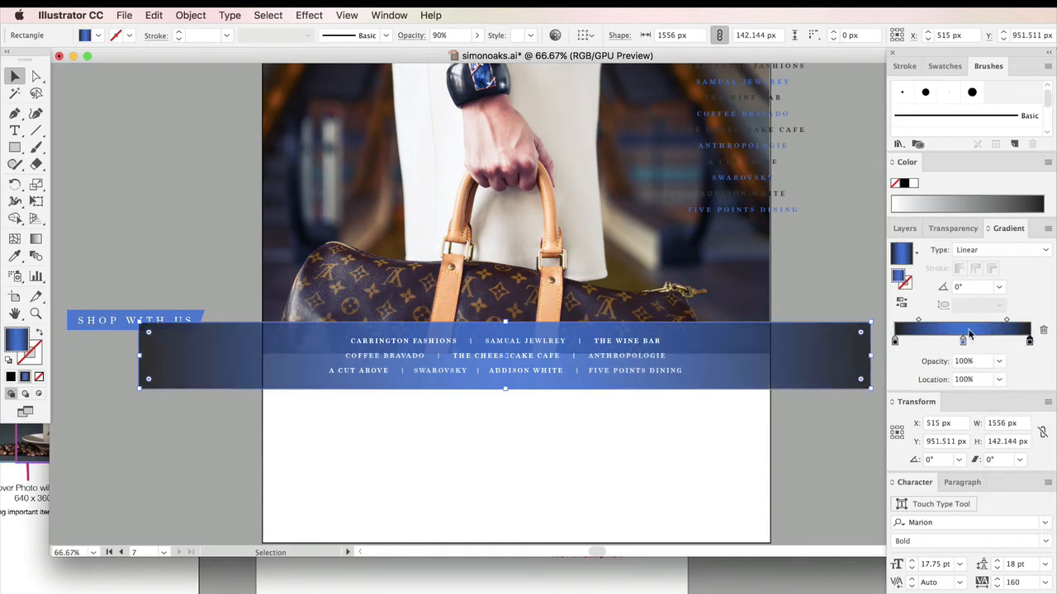
Raise the blue band's overall opacity to 100%
click(955, 228)
click(1042, 250)
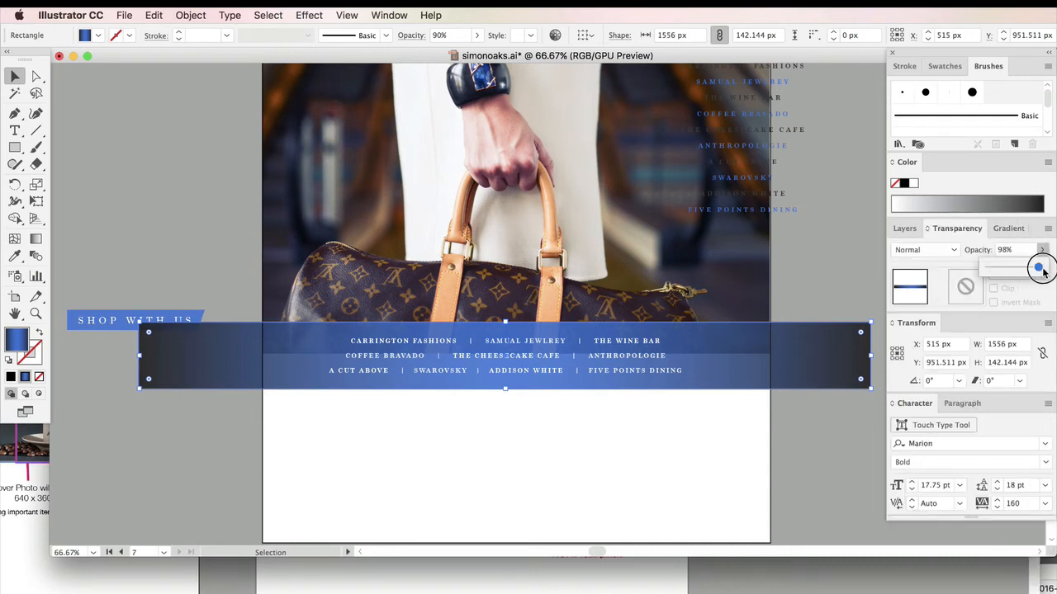
drag(1043, 267, 1051, 274)
click(835, 237)
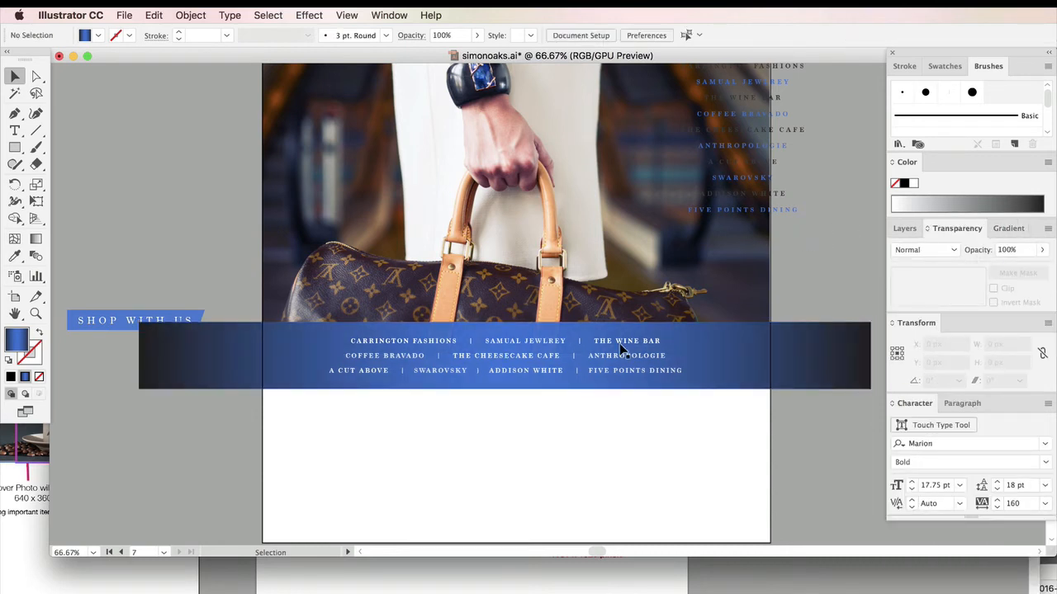
Delete the SHOP WITH US ribbon with its text and the duplicate vertical store list over the photo
click(115, 324)
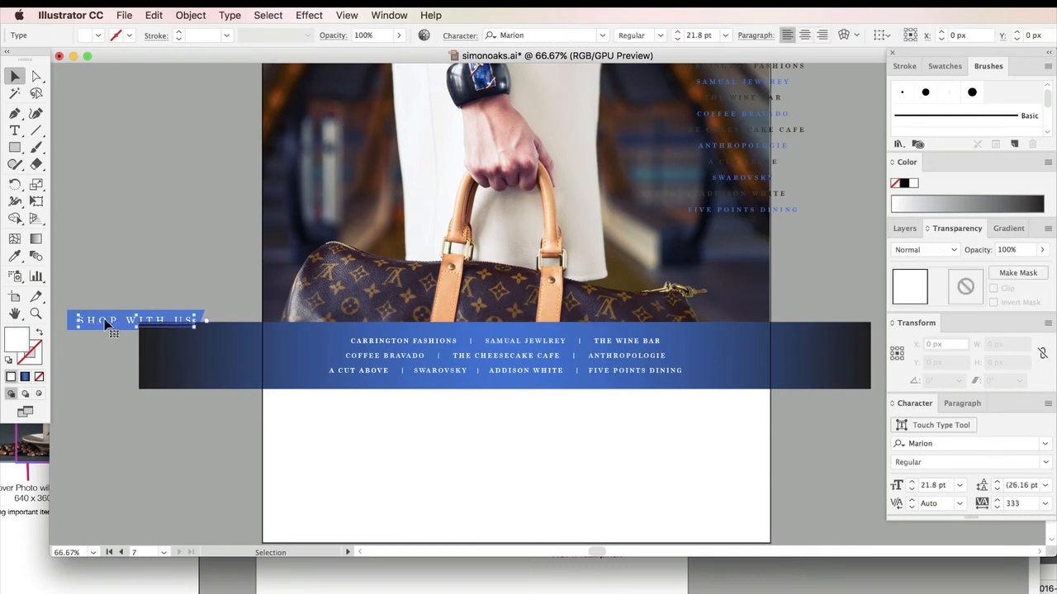
key(Delete)
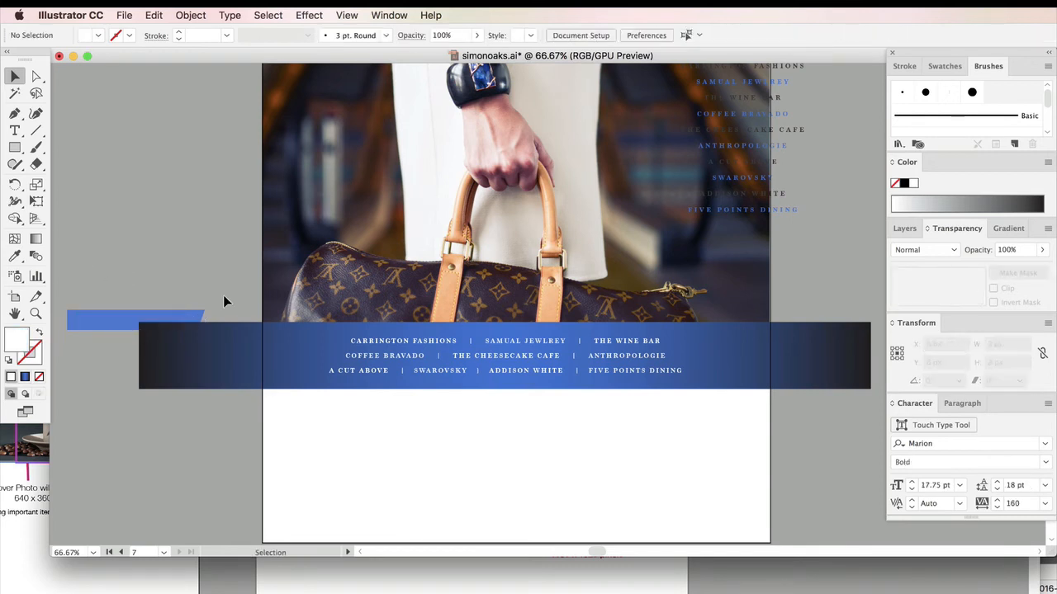
click(743, 151)
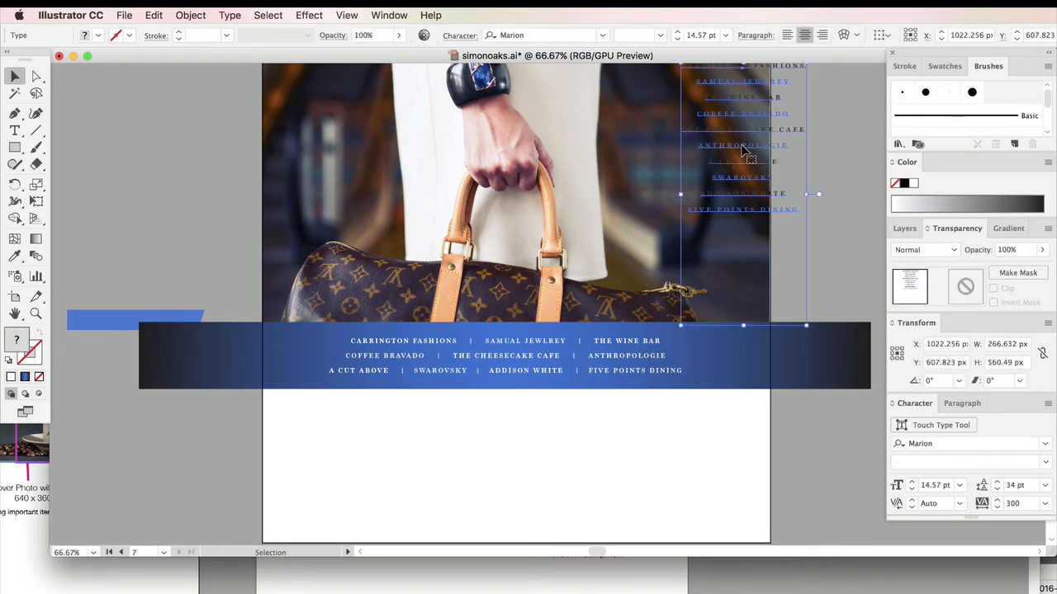
click(123, 320)
key(Delete)
Enlarge the band and store names together to about 2004 by 428 px and center them across the photo's lower edge
key(super+minus)
key(super+minus)
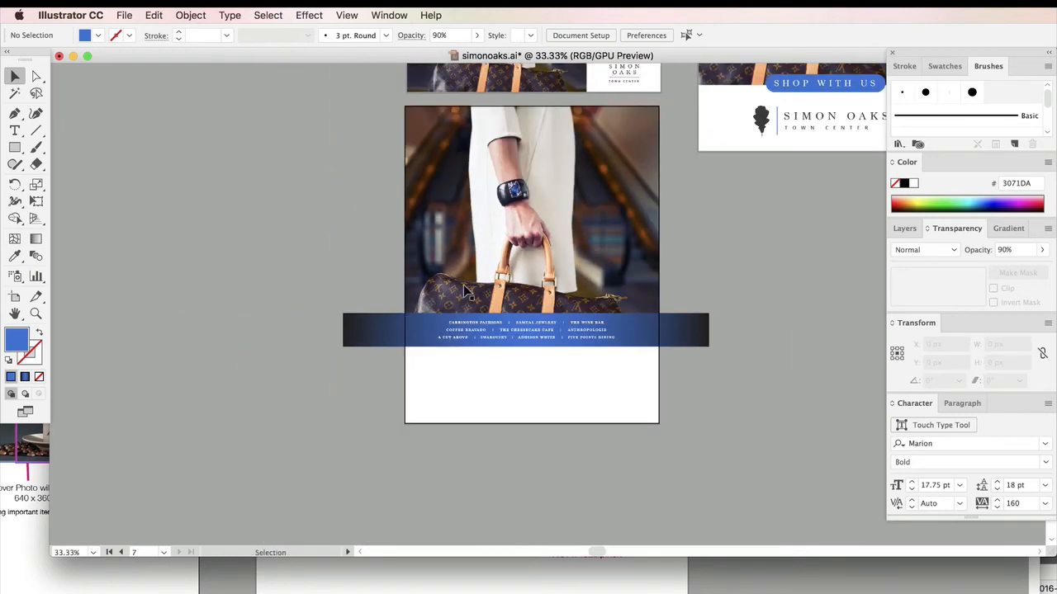
click(629, 344)
shift+click(660, 349)
drag(716, 388, 815, 456)
drag(583, 333, 533, 342)
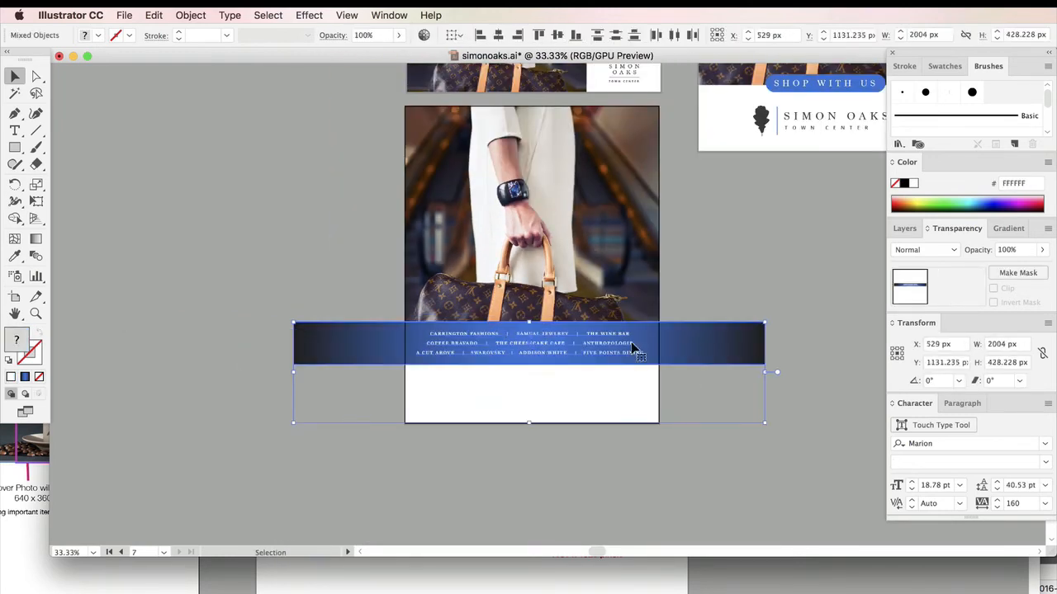
drag(599, 353, 599, 348)
click(708, 394)
Recolor the gradient band with the solid blue 3071DA sampled from the neighboring artboard's SHOP WITH US button
click(712, 348)
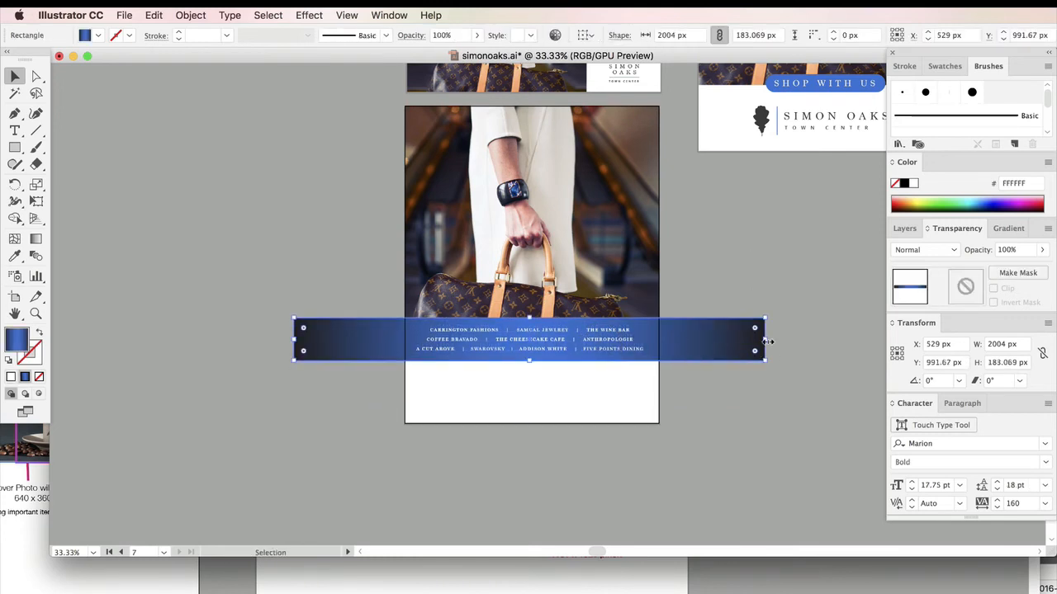
click(14, 147)
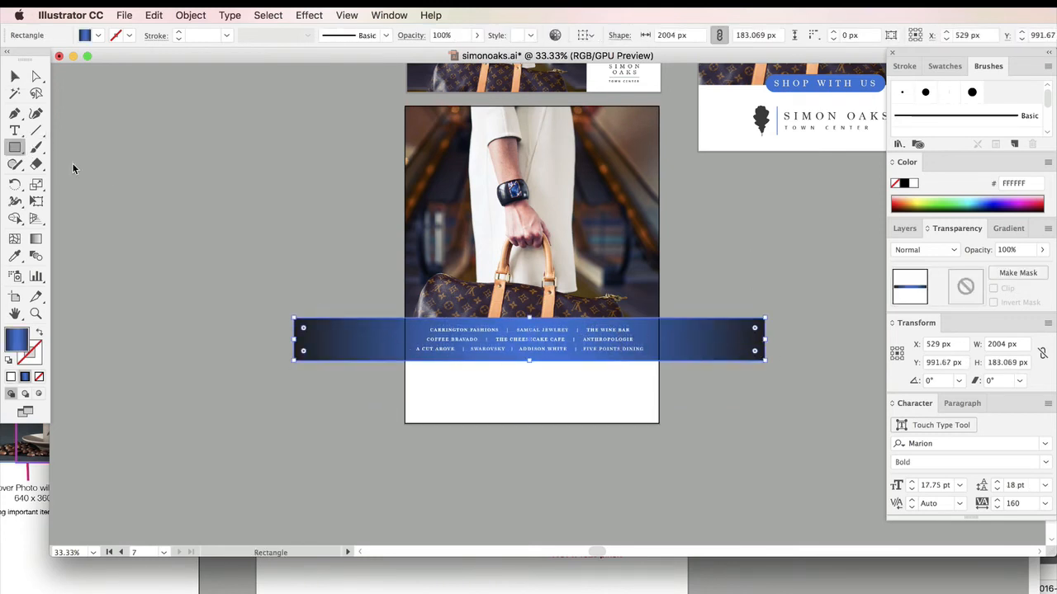
click(15, 256)
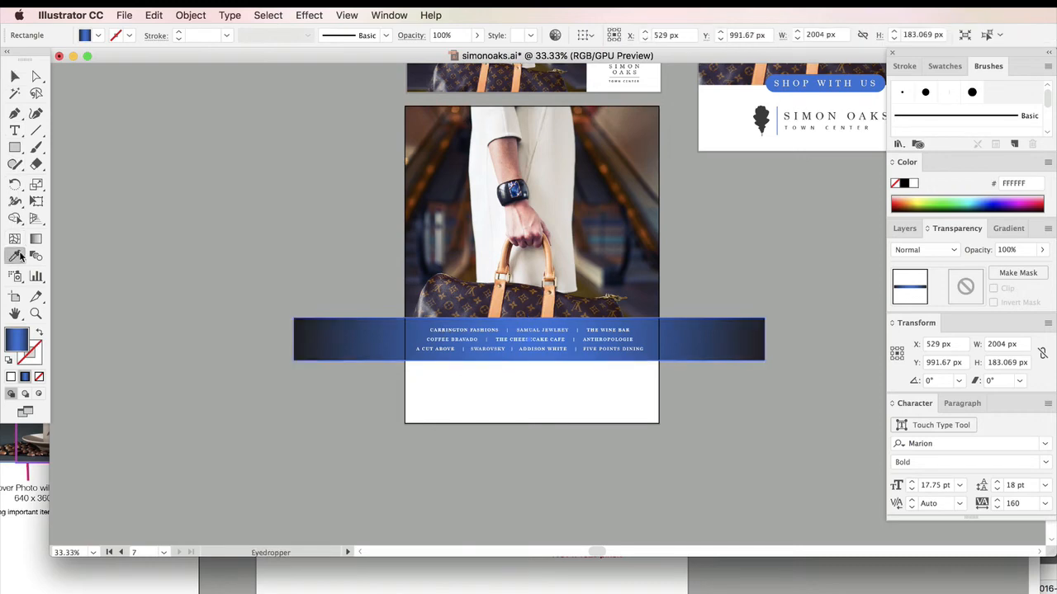
scroll(673, 240, up, 2)
click(774, 114)
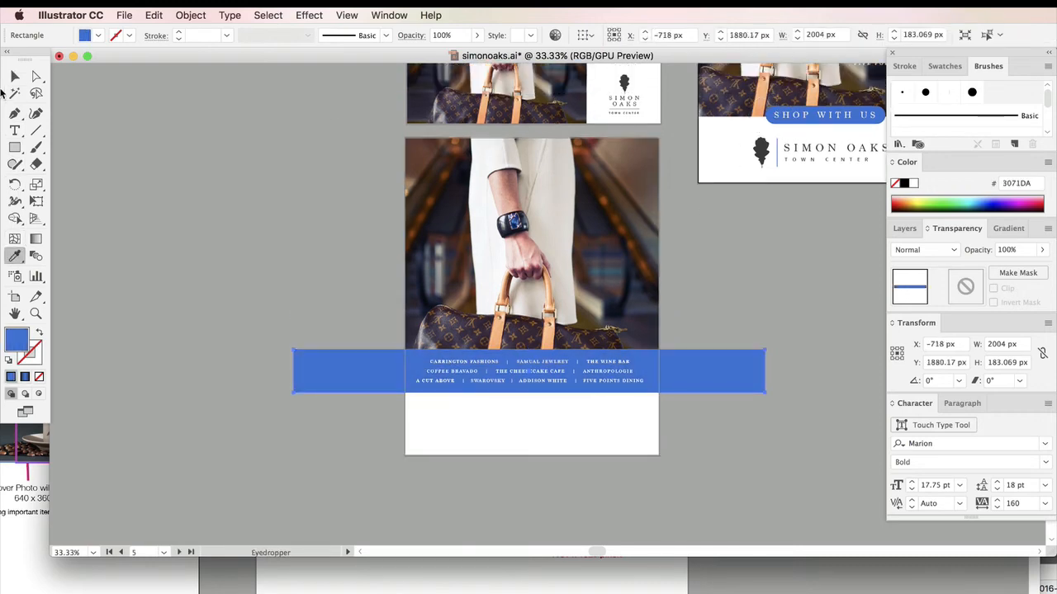
click(15, 76)
click(342, 202)
click(353, 388)
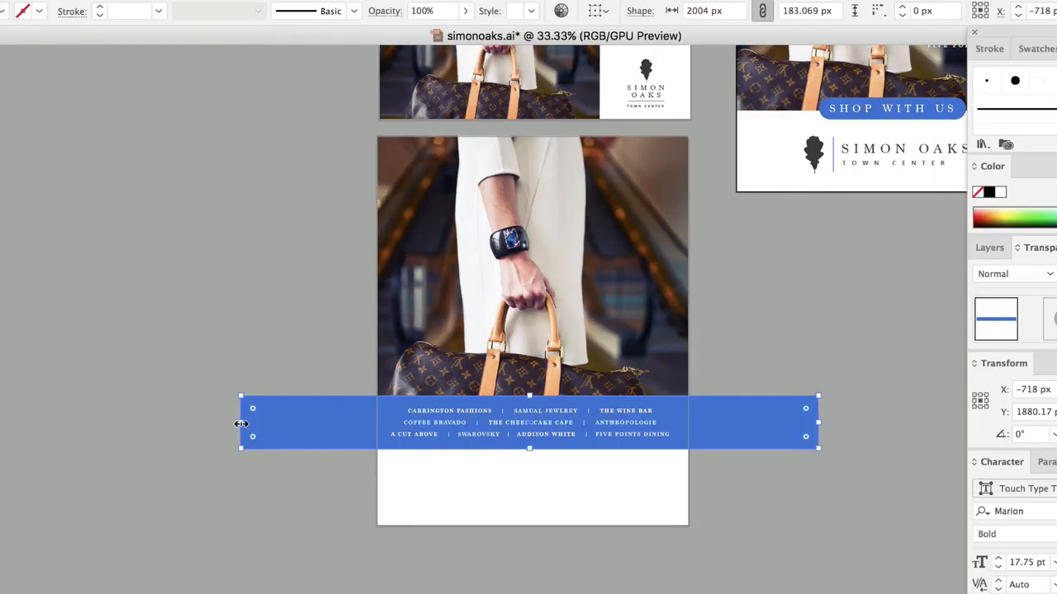
Shorten the blue band at both ends so it spans exactly the width of the portrait artboard
drag(298, 373, 403, 369)
drag(374, 420, 377, 419)
drag(826, 424, 688, 423)
click(754, 343)
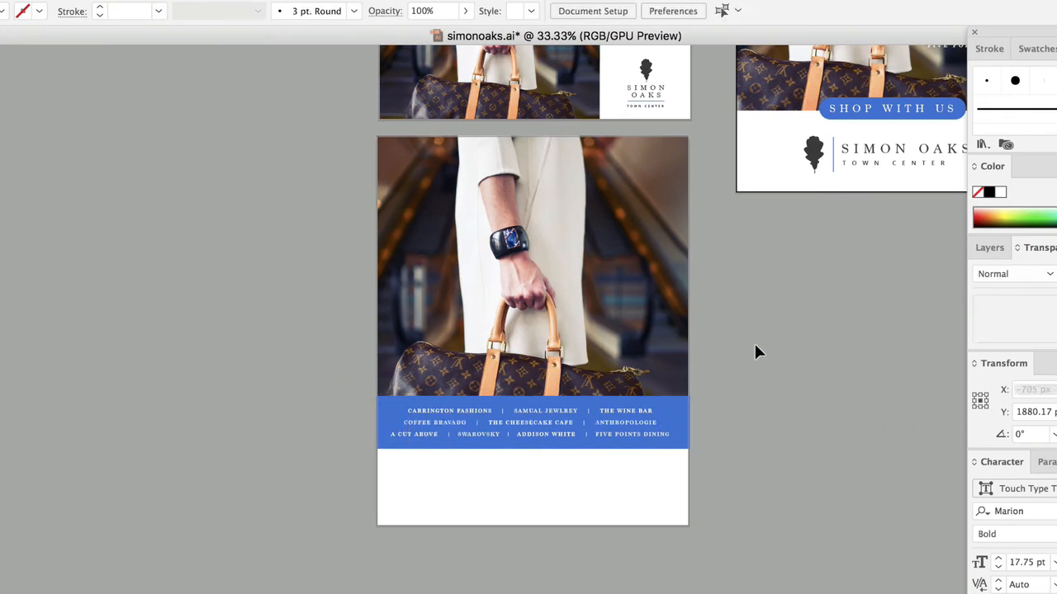
Copy the horizontal Simon Oaks Town Center logo from the square ad into the white area below the blue band
scroll(742, 459, up, 2)
click(578, 365)
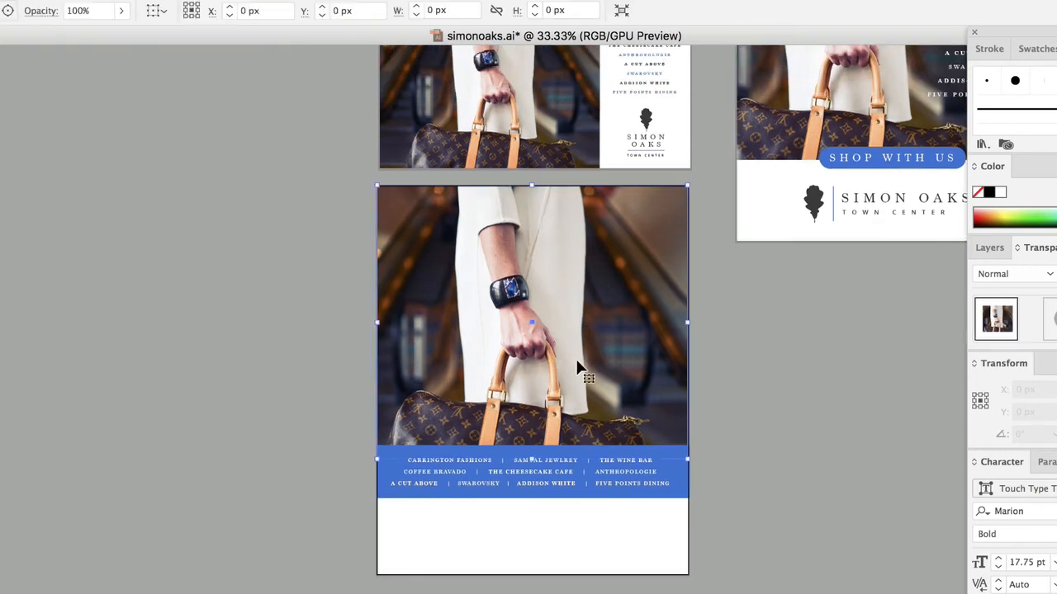
drag(302, 369, 496, 477)
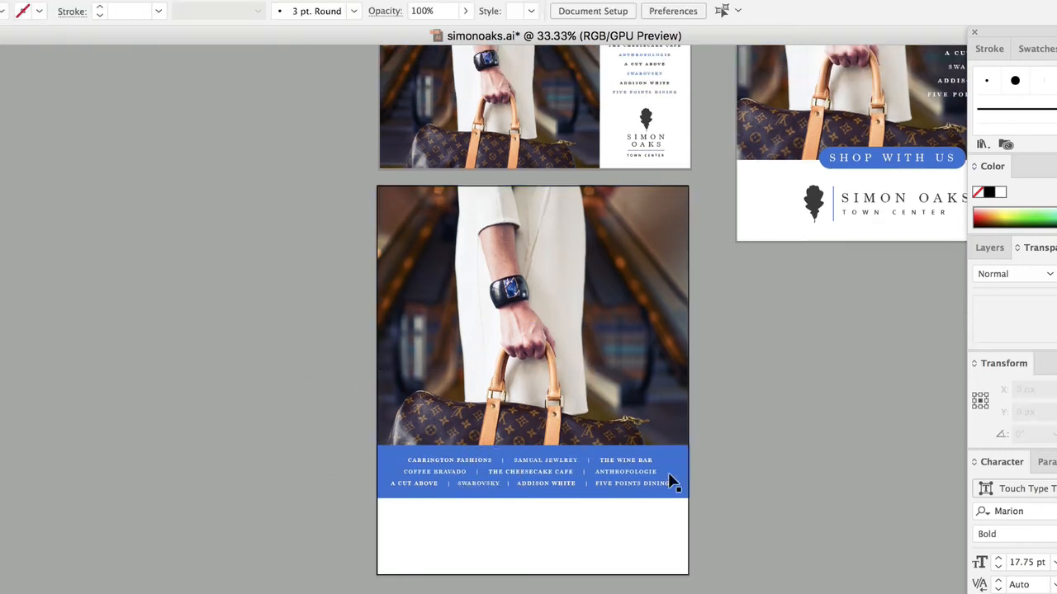
click(856, 193)
drag(821, 207, 533, 534)
click(726, 572)
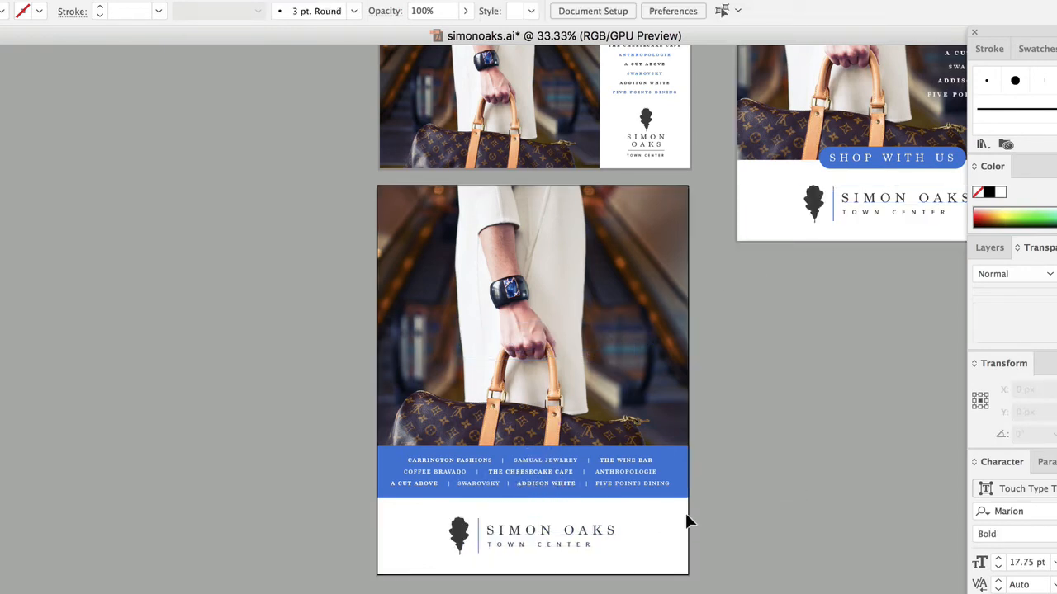
Enlarge the store names to about 19.28 pt and nudge them left and down to center them in the blue band
click(651, 460)
drag(670, 456, 677, 449)
key(Left)
key(Left)
key(Left)
key(Left)
key(Left)
key(Left)
key(Left)
key(Left)
key(Down)
key(Down)
key(Down)
key(Down)
key(Down)
key(Down)
key(Down)
key(Down)
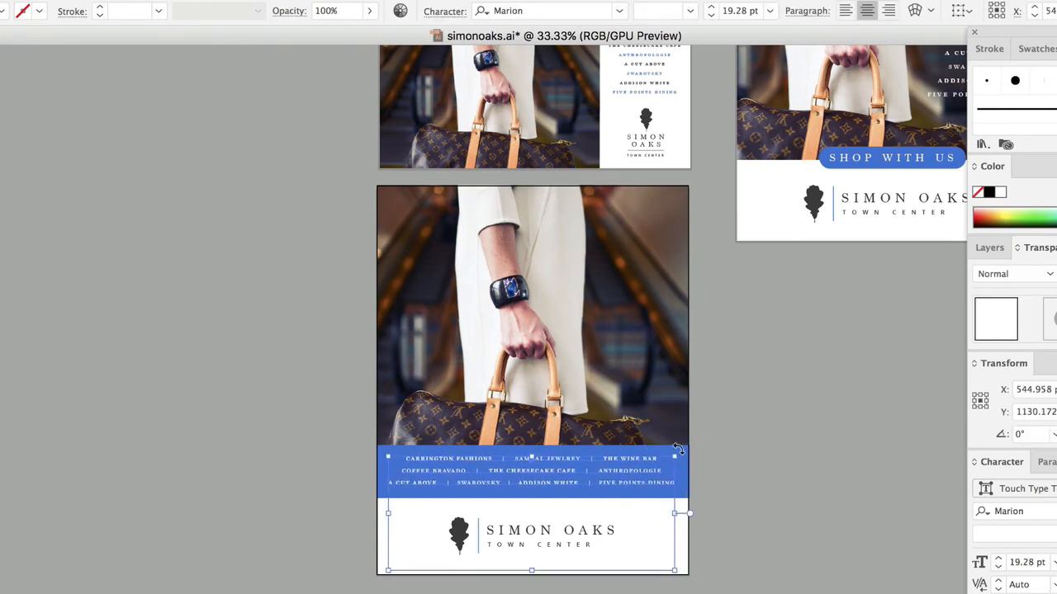
key(Left)
key(Up)
click(195, 241)
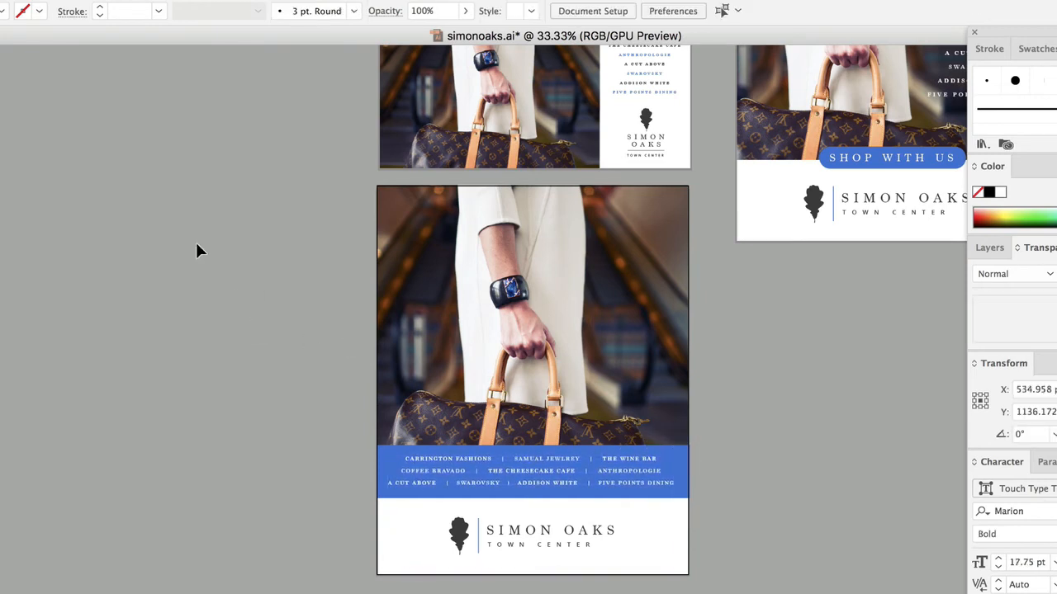
Enlarge the photo inside its mask to about 1890 px wide and reposition it for a tighter crop on the hand and bag
key(a)
click(607, 395)
click(524, 312)
drag(524, 312, 526, 315)
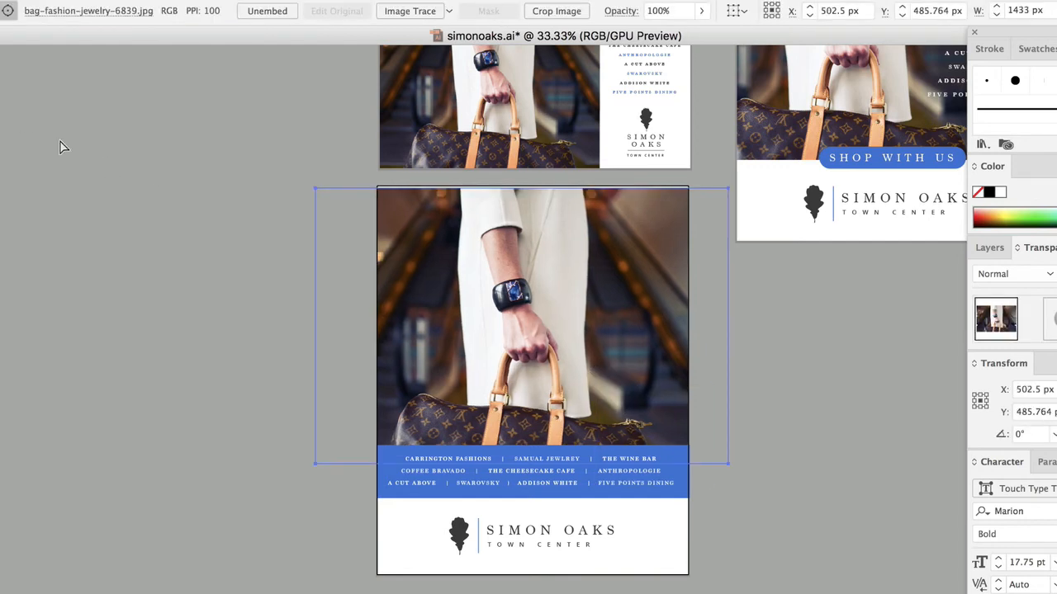
key(super+z)
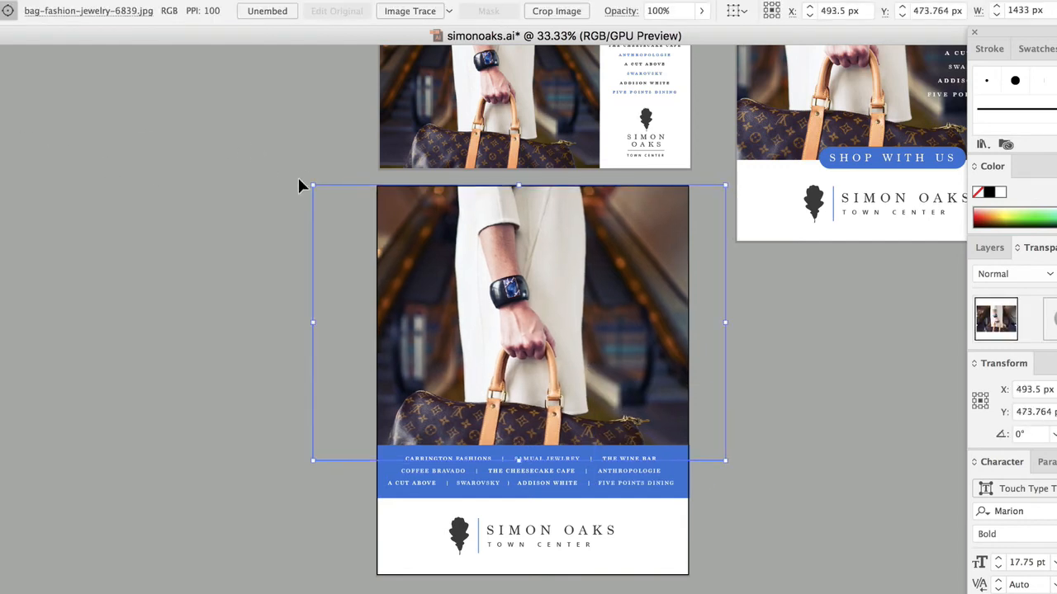
drag(319, 191, 217, 122)
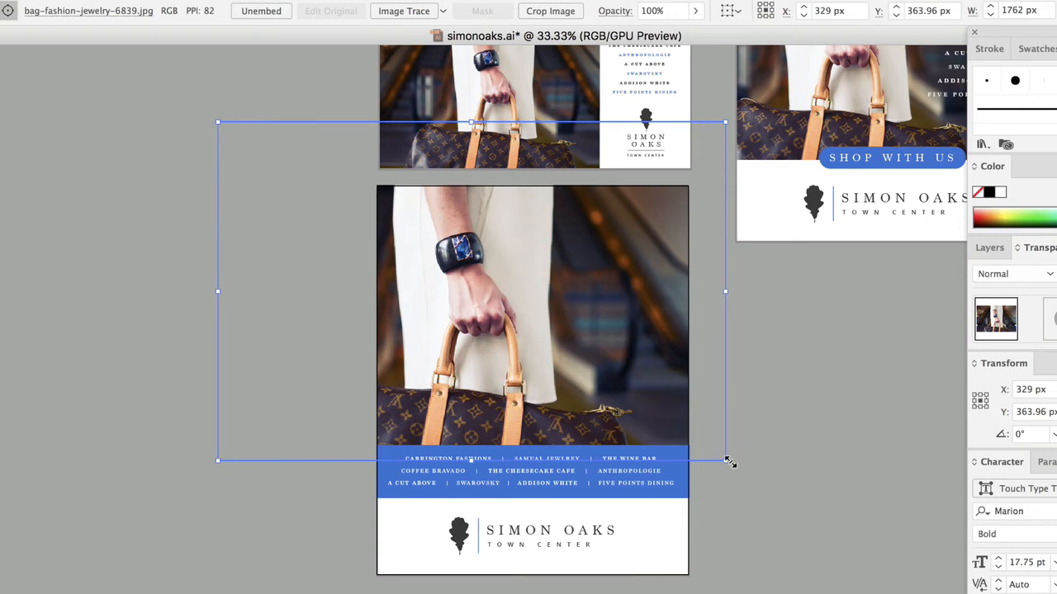
drag(728, 462, 763, 484)
mouse_move(568, 347)
mouse_down()
mouse_move(595, 314)
mouse_move(571, 340)
mouse_up()
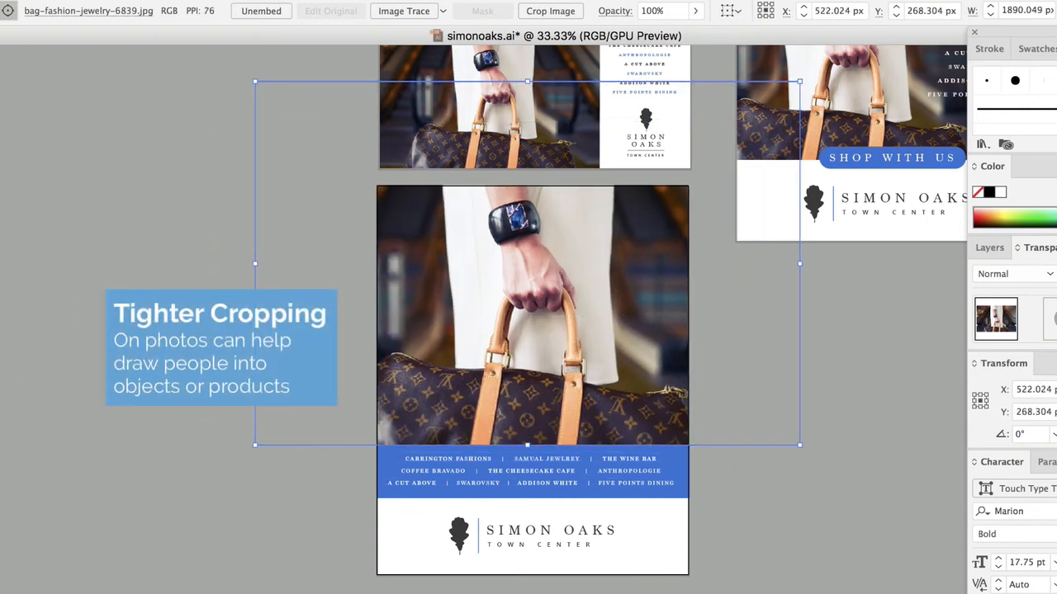
click(206, 285)
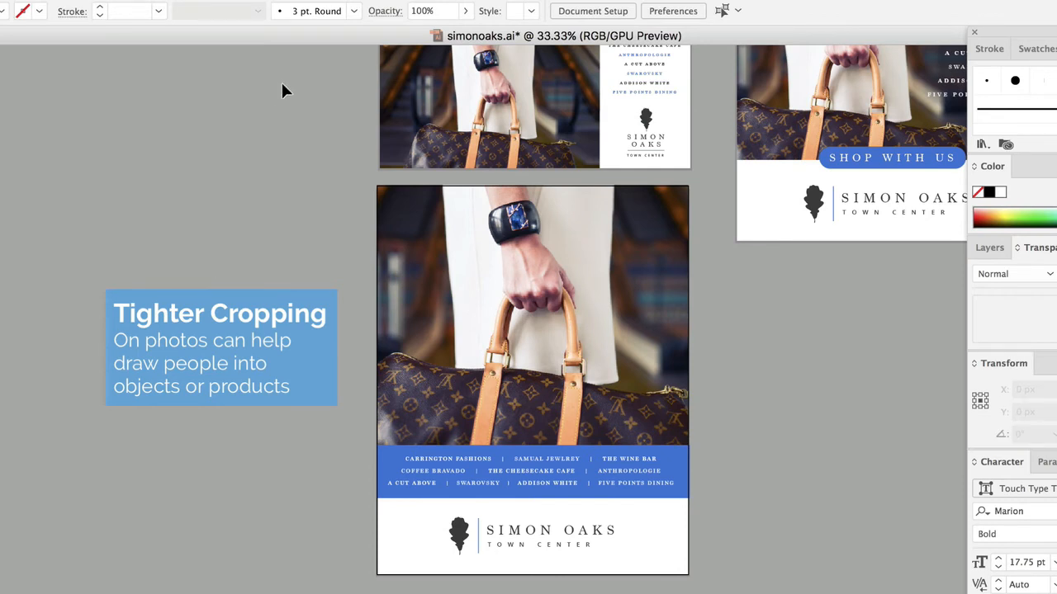
Nudge the Simon Oaks logo slightly to the right to center it in the white area below the band
drag(571, 536, 572, 536)
click(783, 465)
click(654, 471)
click(724, 543)
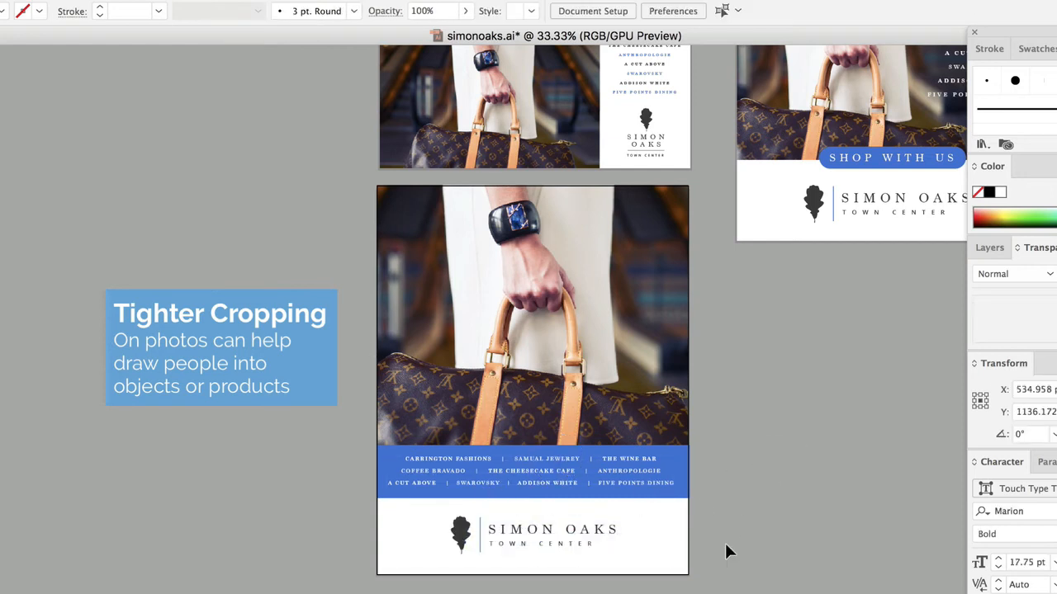
Review the finished ad artboards, the Instagram post sizes in the sizing guide, and the example Instagram stories
scroll(632, 330, right, 2)
scroll(654, 561, right, 2)
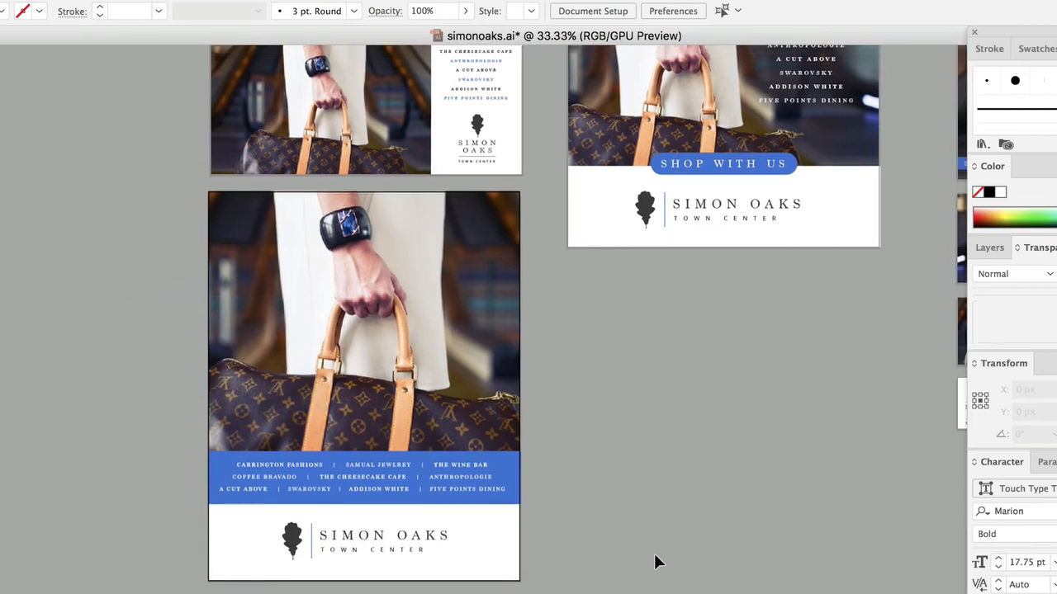
scroll(655, 561, up, 4)
scroll(495, 330, right, 10)
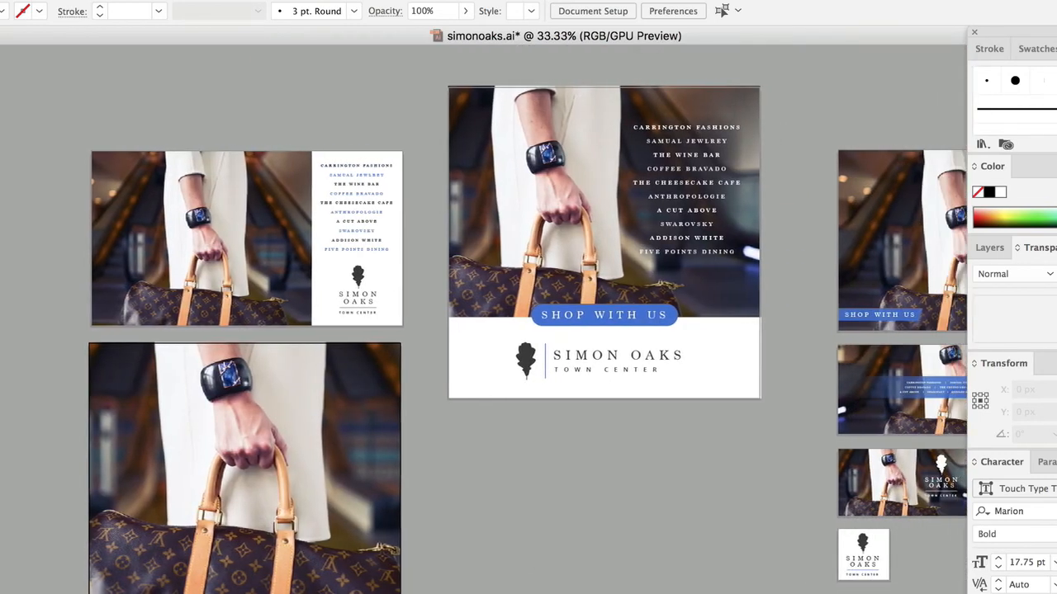
scroll(775, 114, right, 1)
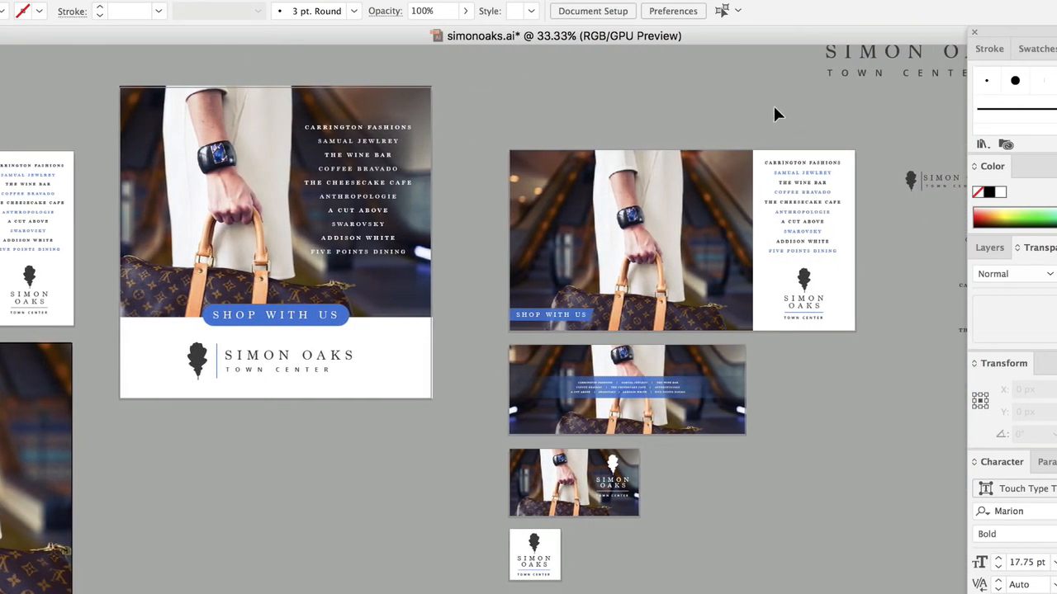
scroll(484, 319, left, 8)
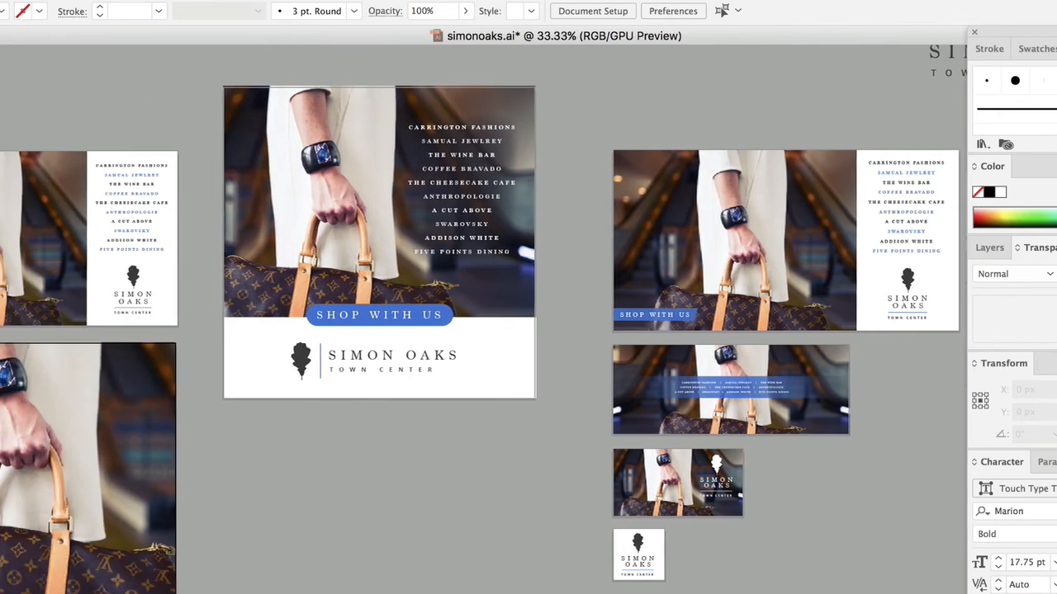
scroll(484, 320, left, 1)
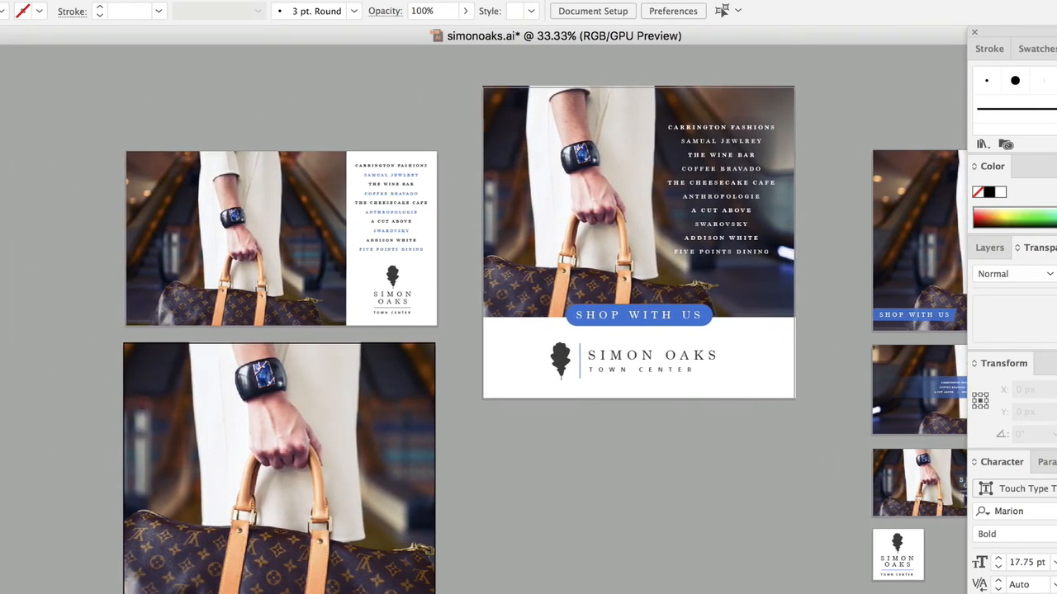
key(super+grave)
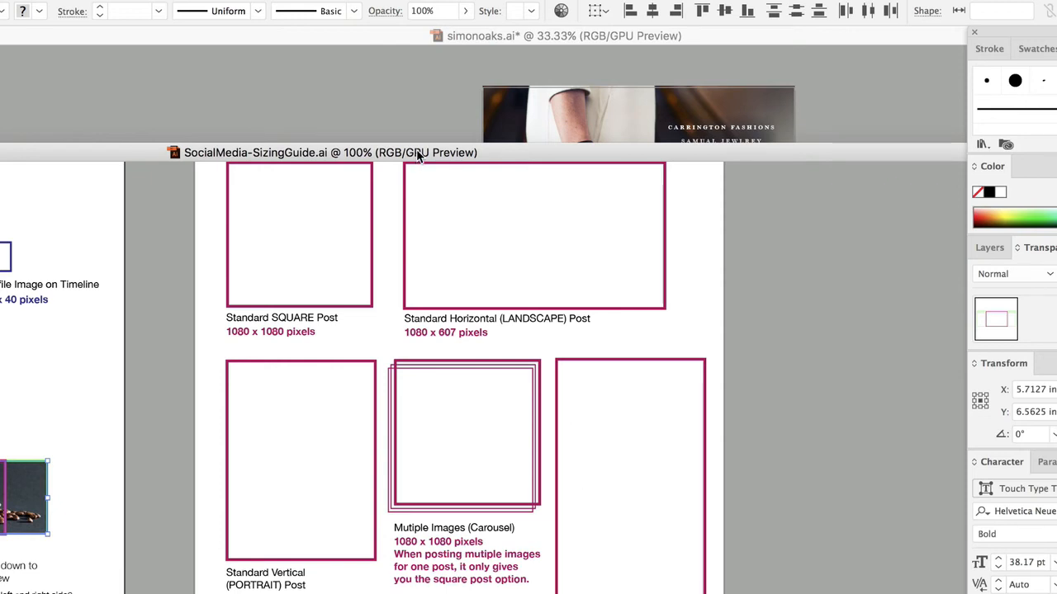
key(super+grave)
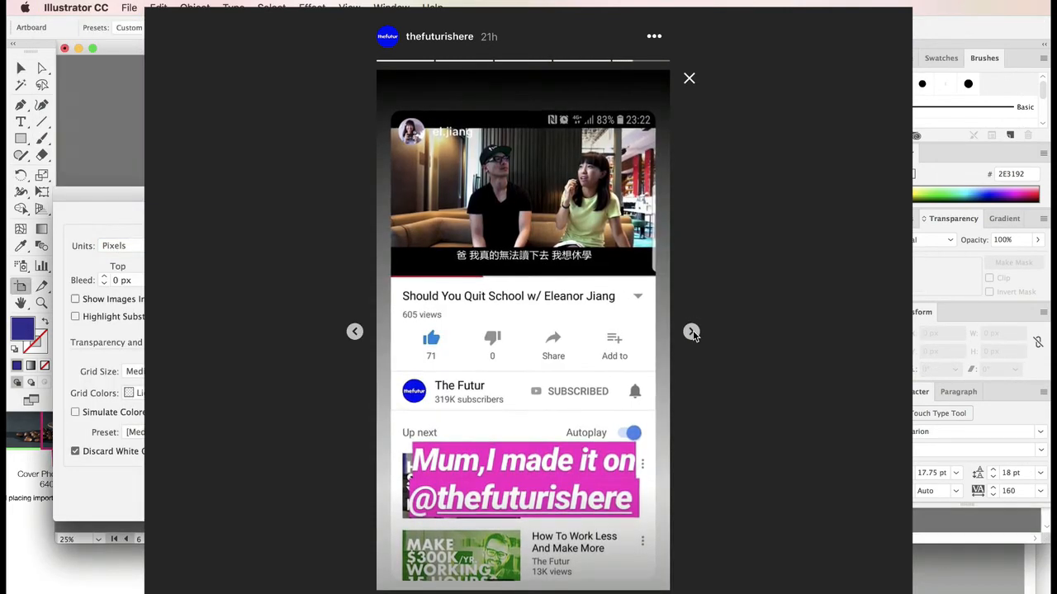
click(691, 332)
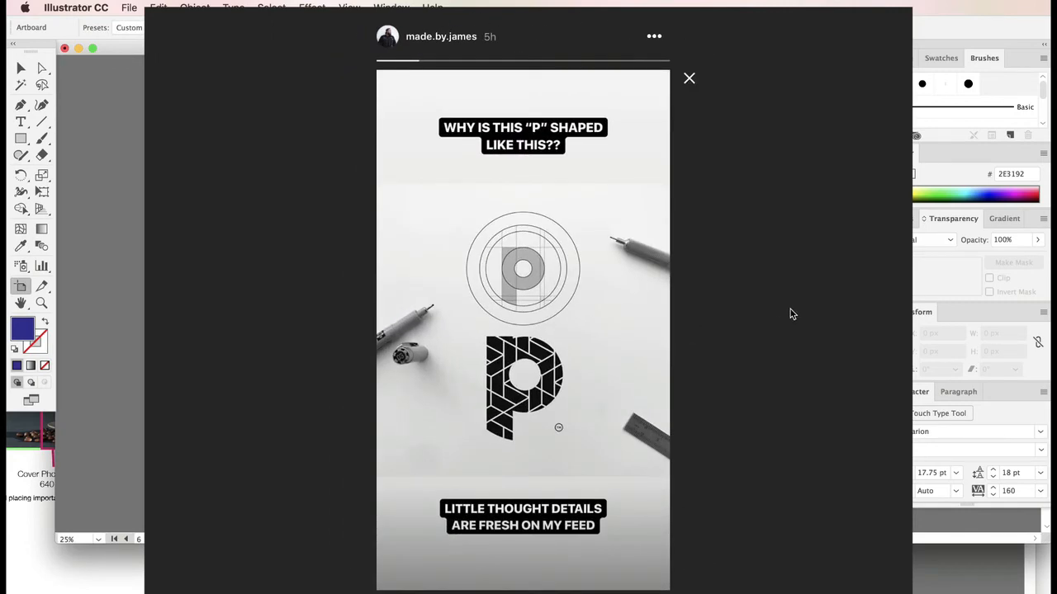
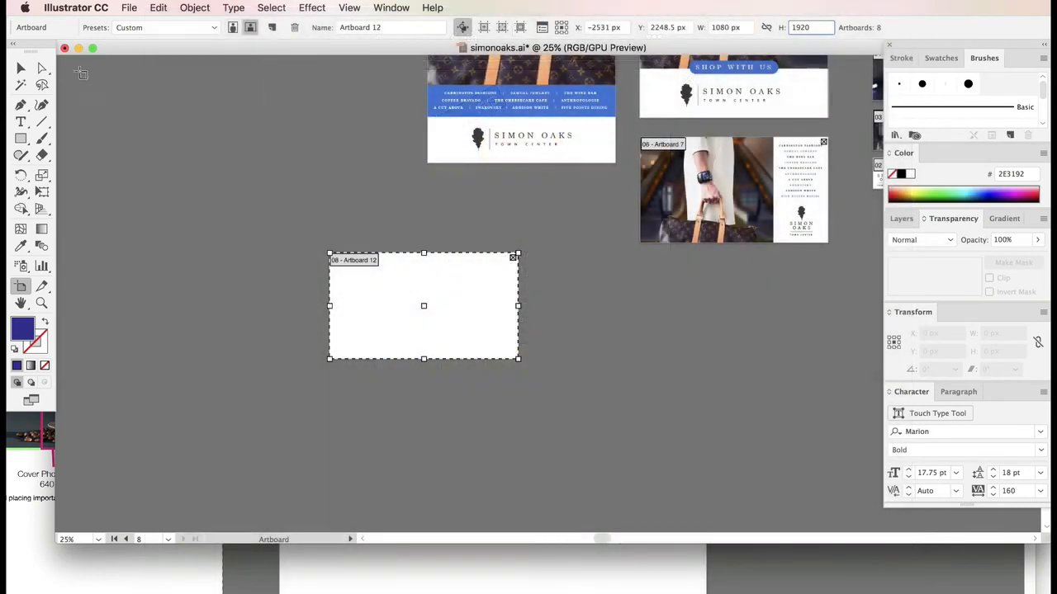
Set the new artboard's height to 1920 px and move it down and left, clear of the existing post artboards
key(v)
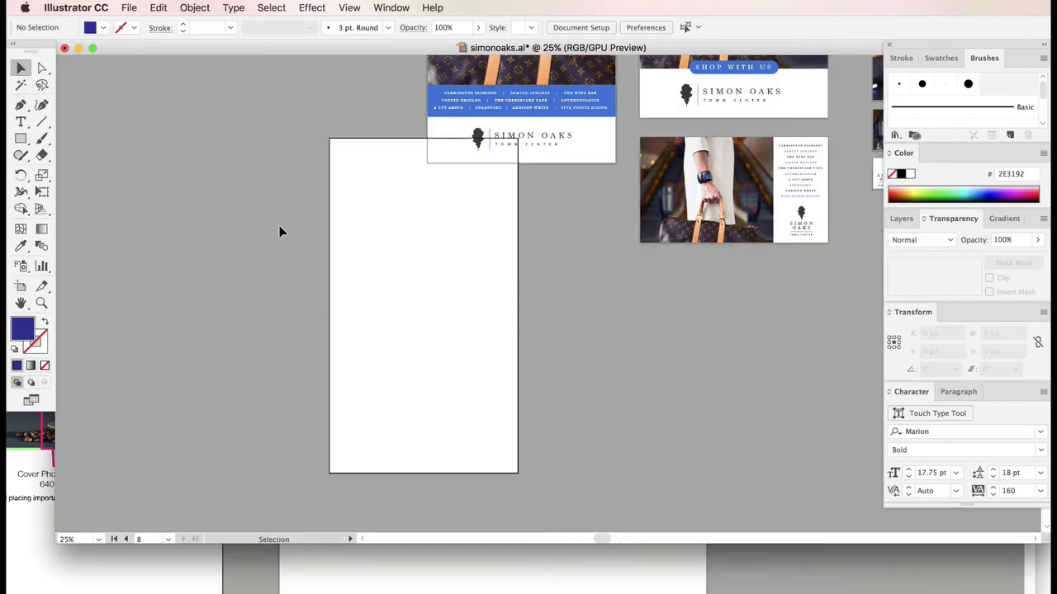
click(129, 7)
click(158, 303)
click(349, 246)
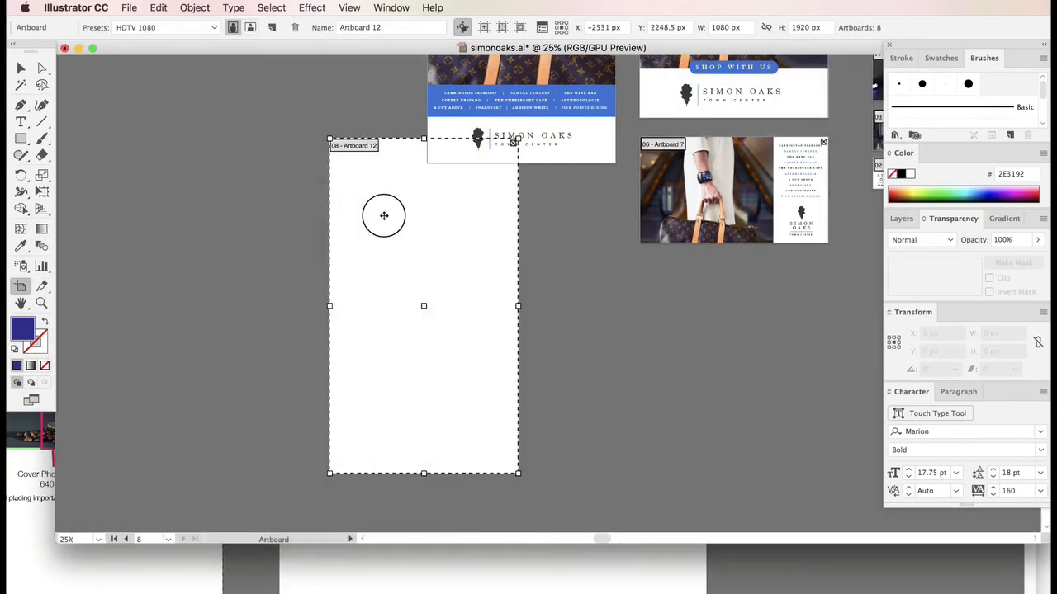
drag(382, 215, 338, 284)
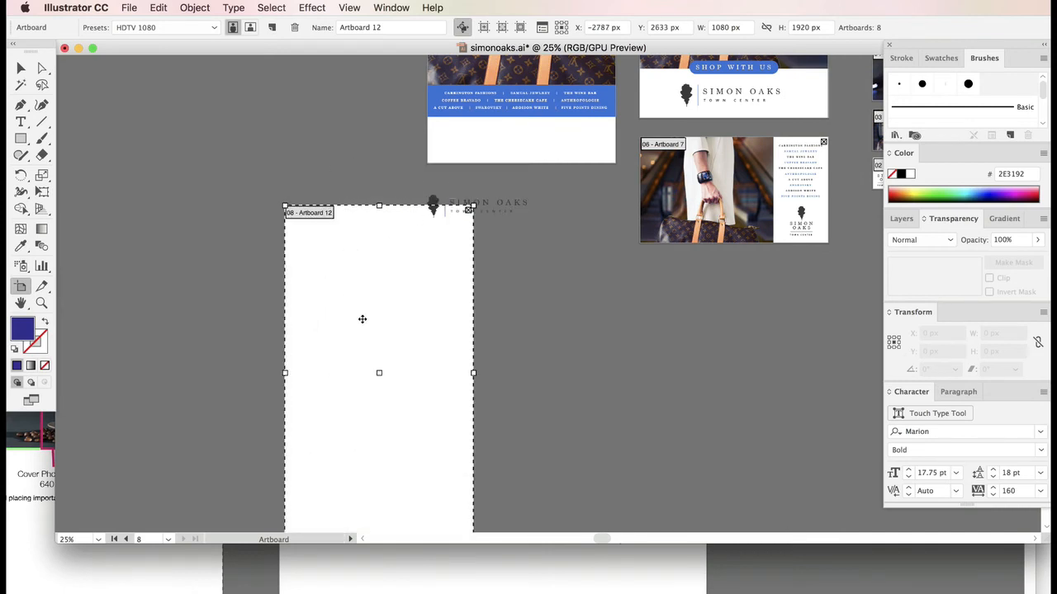
scroll(361, 318, down, 3)
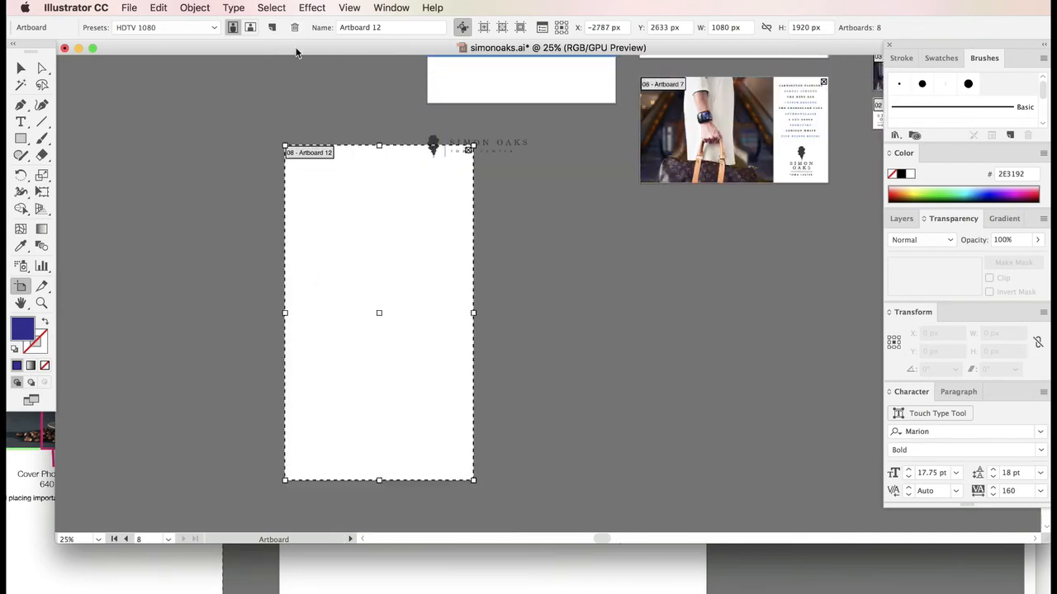
drag(380, 198, 207, 239)
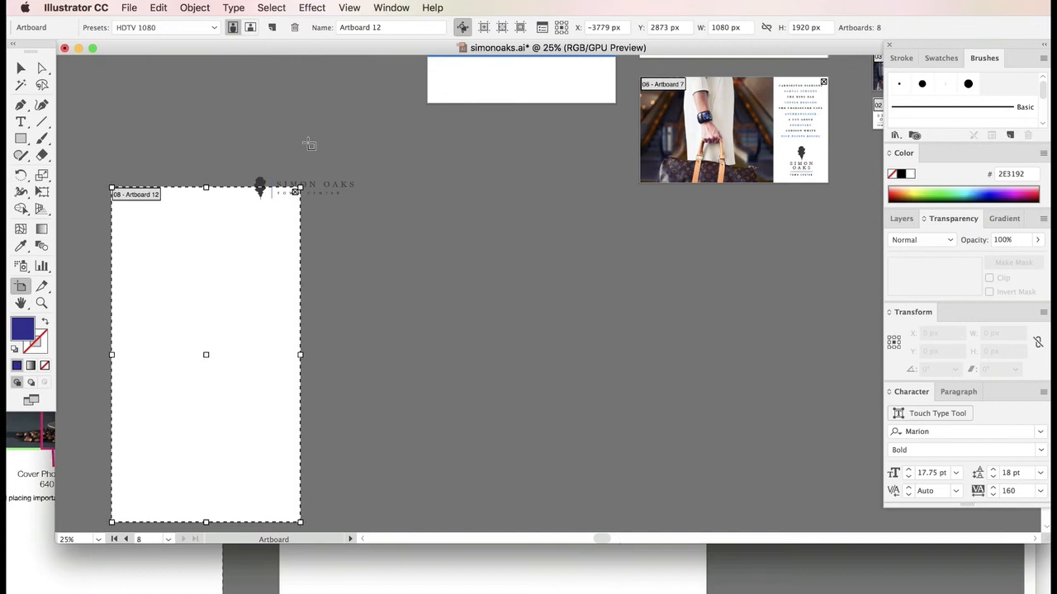
Add two more 1080 by 1920 px artboards in a row to the right of the first one
click(272, 29)
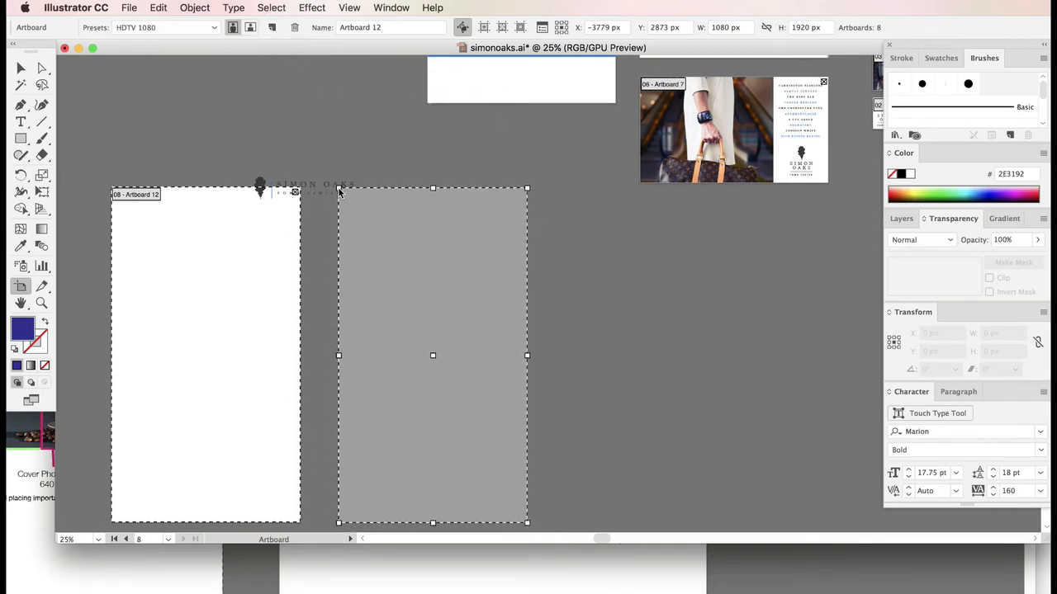
click(336, 189)
click(272, 29)
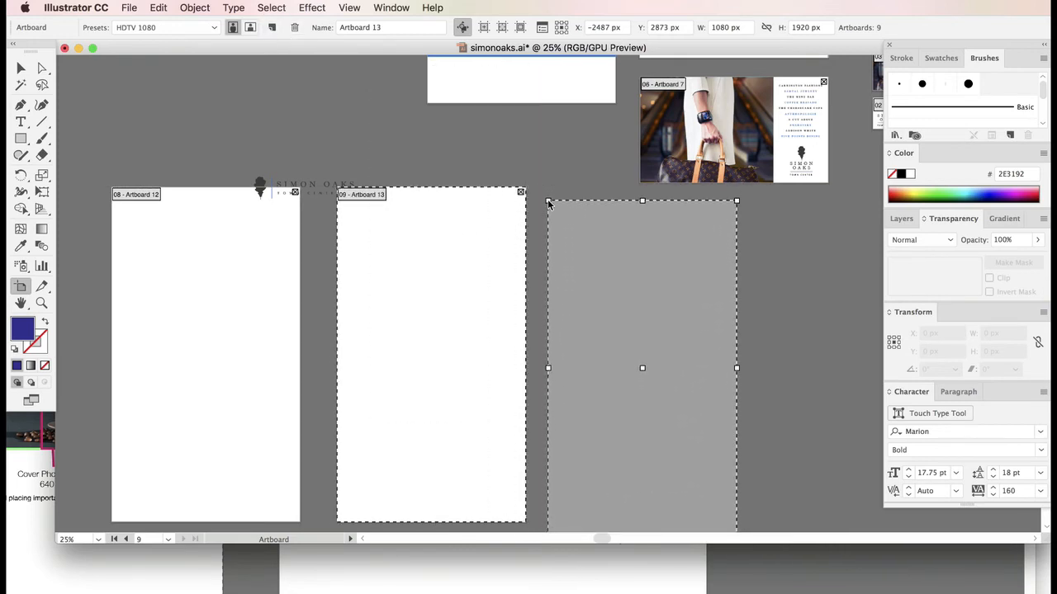
click(548, 201)
click(20, 69)
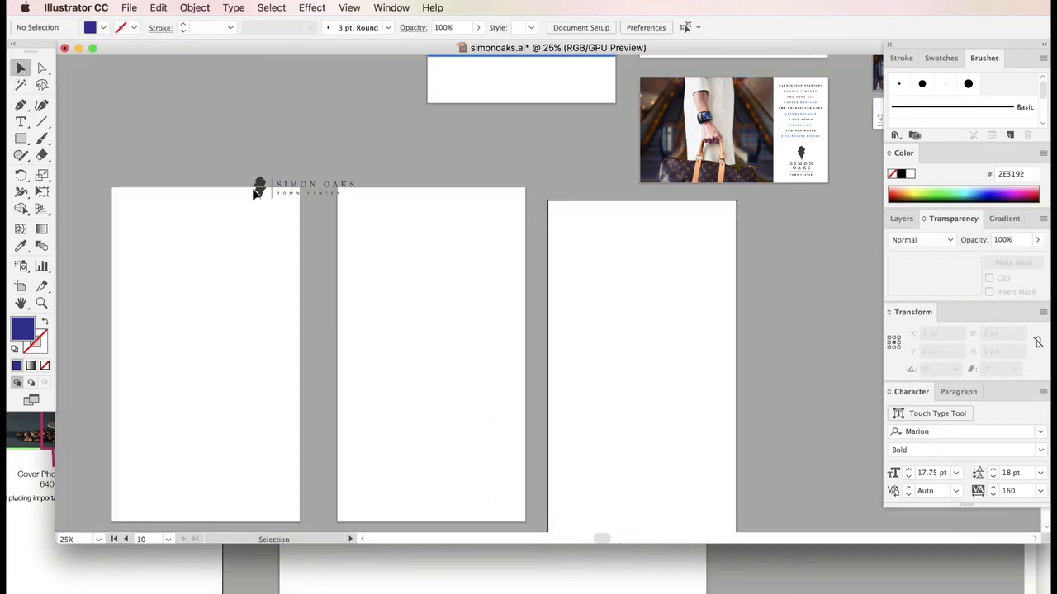
Move the displaced Simon Oaks logo back into the white area at the bottom of the portrait post
click(337, 206)
scroll(302, 242, up, 3)
drag(409, 236, 513, 159)
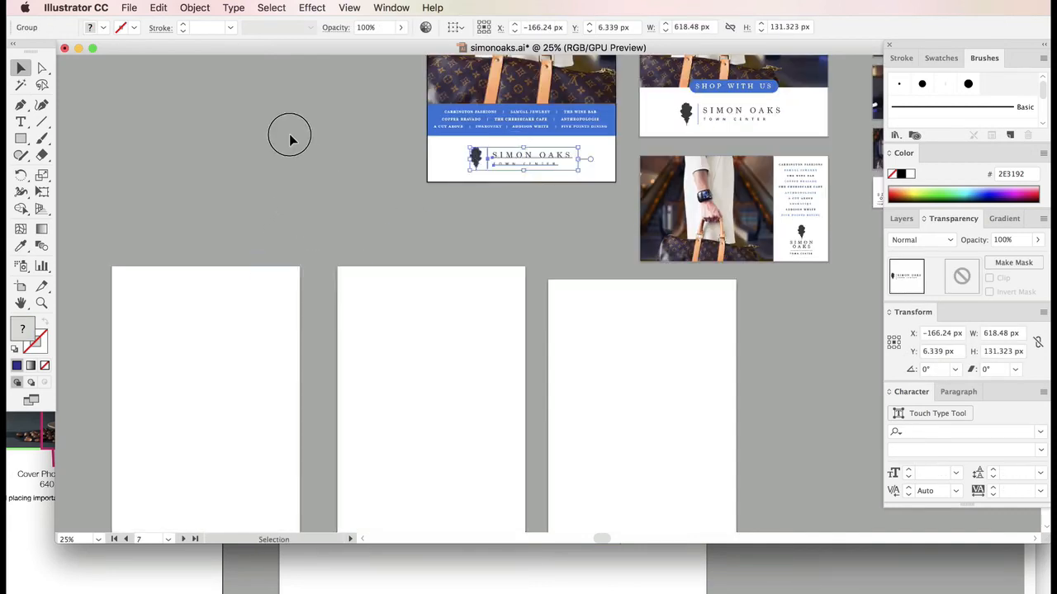
click(290, 137)
Reposition the three blank 1080 by 1920 px artboards into a closely spaced, level row
scroll(330, 272, down, 5)
scroll(281, 209, up, 2)
scroll(281, 209, up, 9)
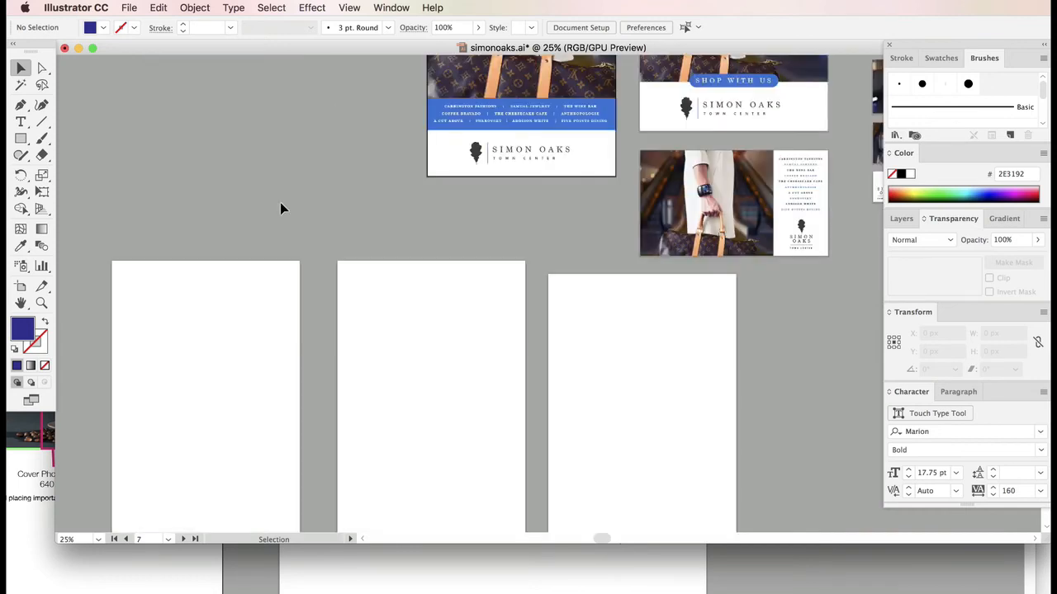
scroll(280, 209, down, 10)
scroll(281, 209, up, 3)
scroll(281, 209, up, 3)
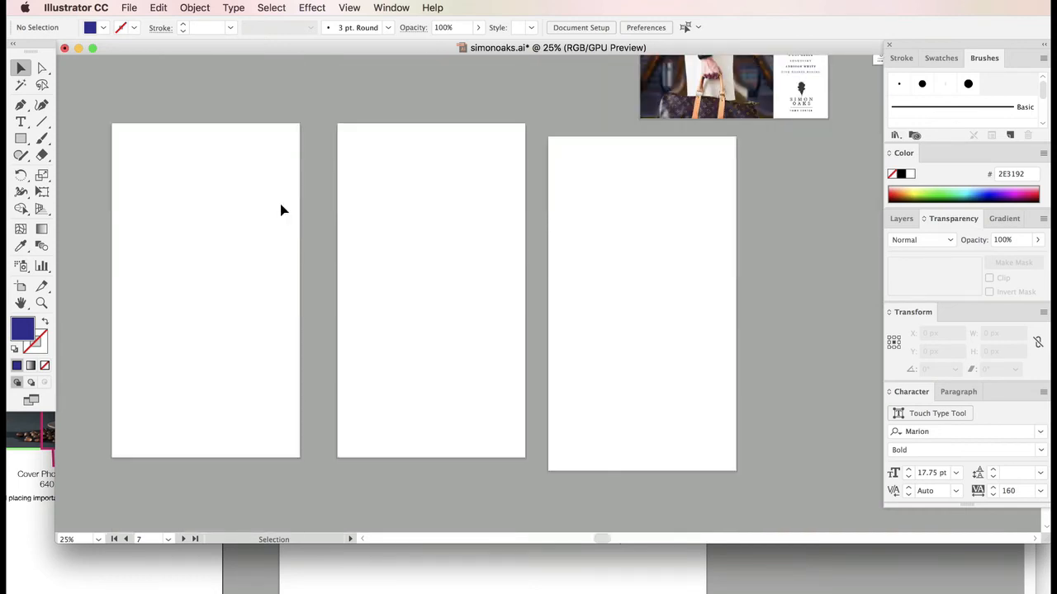
click(157, 8)
click(172, 306)
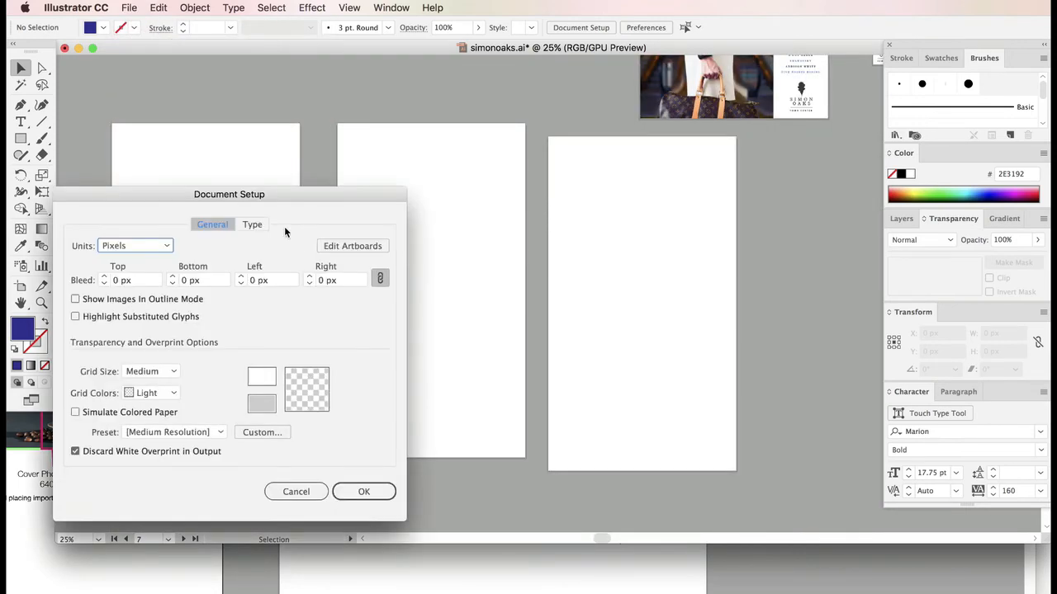
click(336, 247)
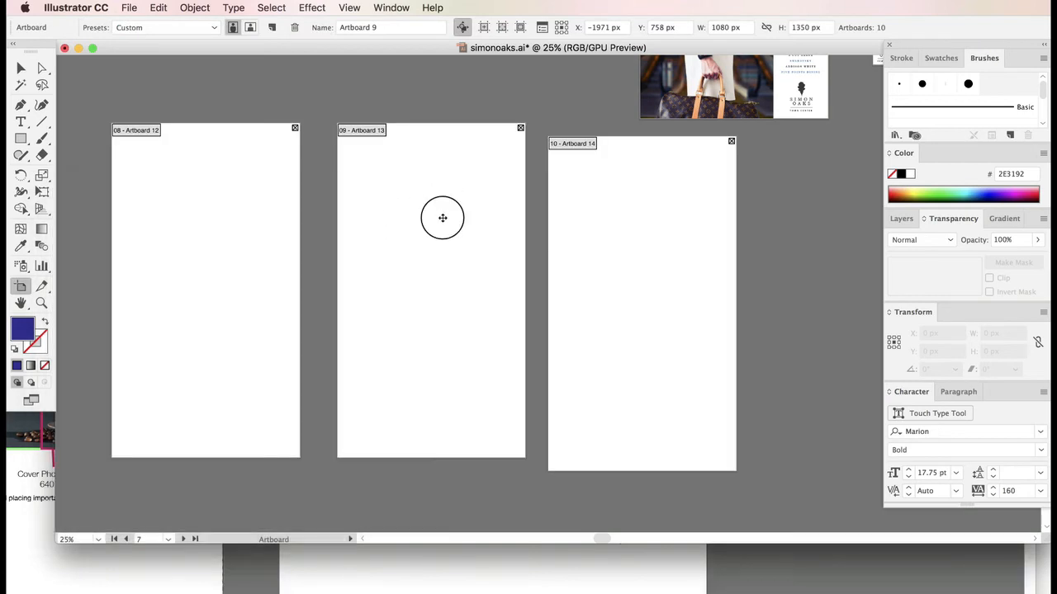
drag(443, 217, 436, 220)
drag(242, 193, 259, 209)
drag(658, 253, 648, 258)
drag(448, 238, 444, 240)
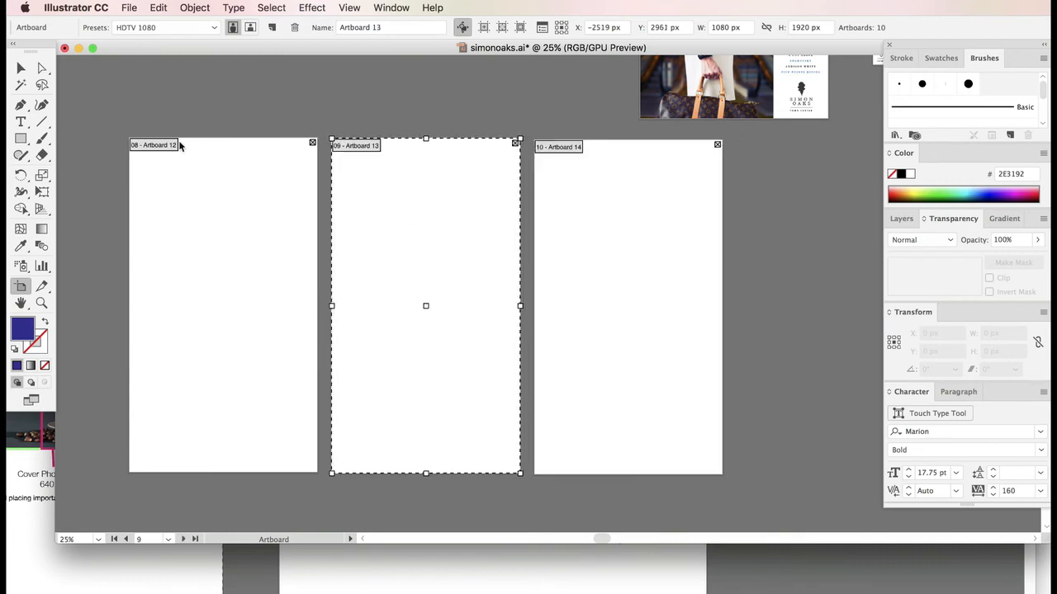
Copy the portrait post's entire artwork, paste it by the story artboards and enlarge it to about 1468 by 1688 px over the third one
click(19, 68)
scroll(725, 341, up, 5)
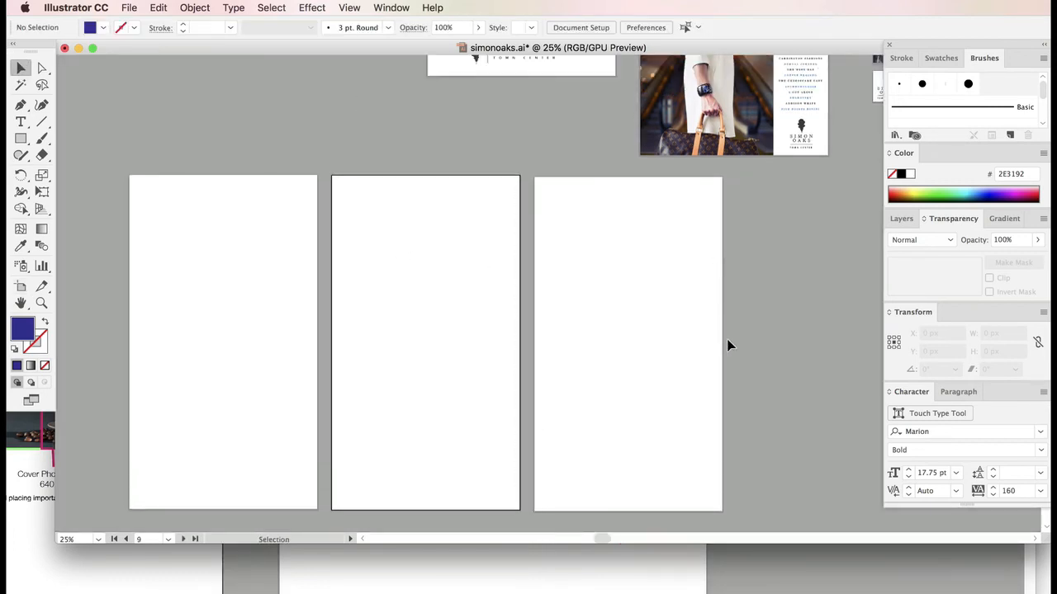
scroll(335, 435, down, 3)
scroll(660, 380, up, 6)
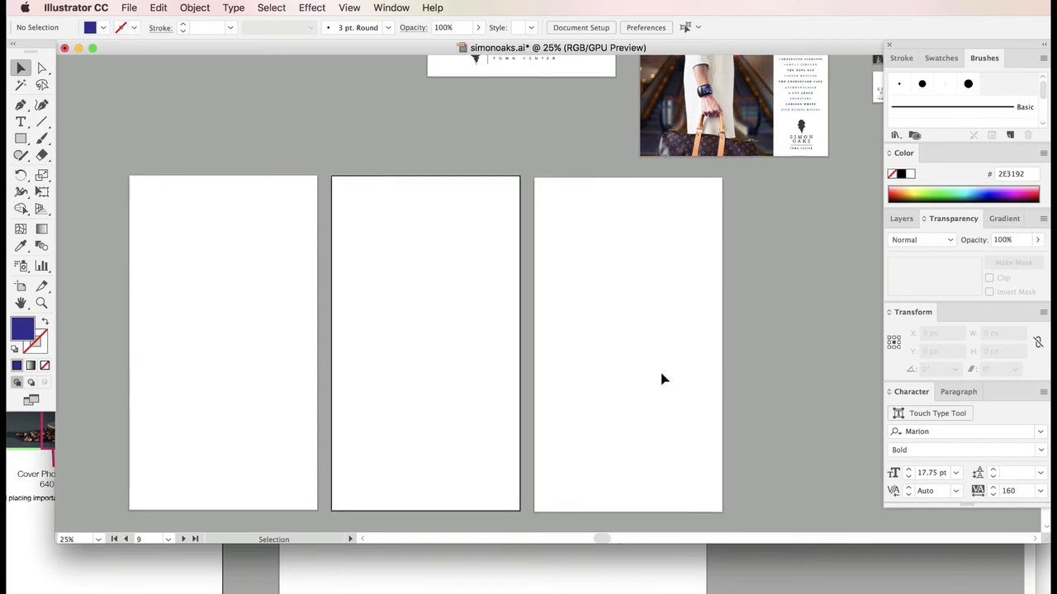
click(534, 190)
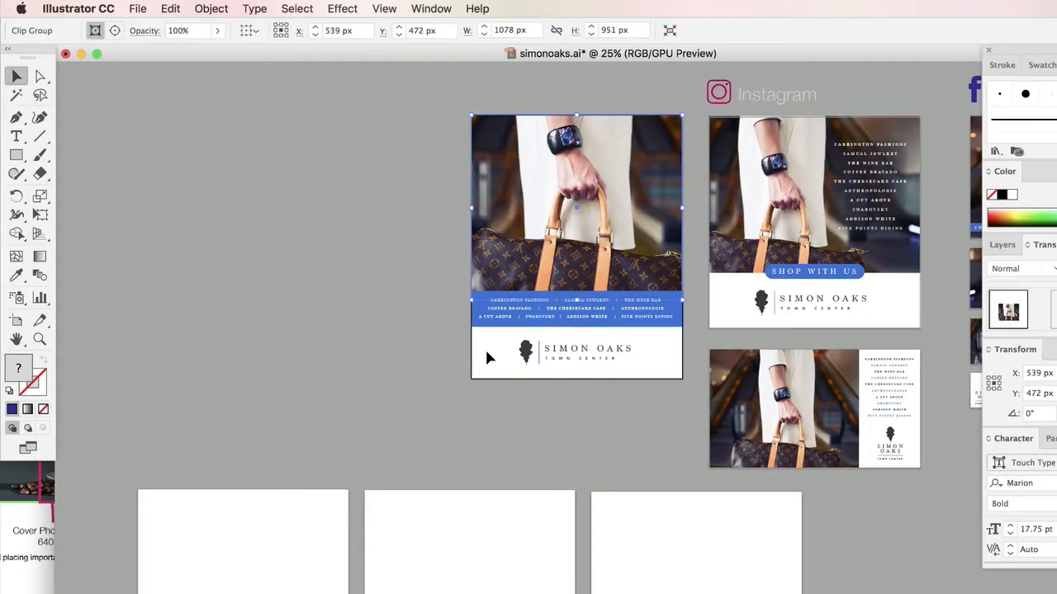
drag(654, 372, 654, 374)
key(super+c)
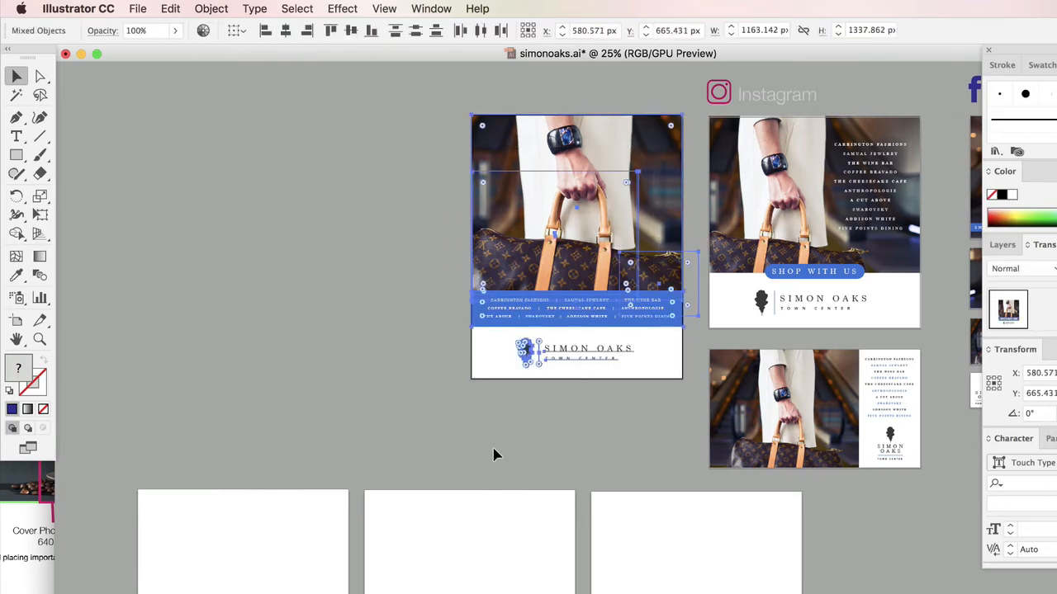
scroll(493, 451, down, 6)
key(super+v)
key(super+g)
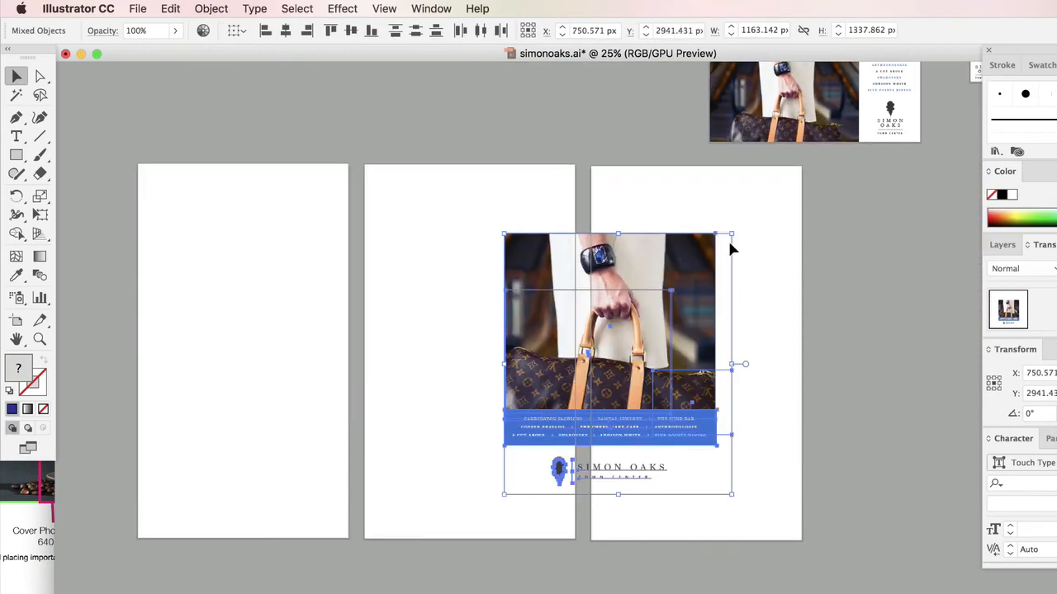
drag(731, 235, 790, 165)
drag(683, 298, 743, 338)
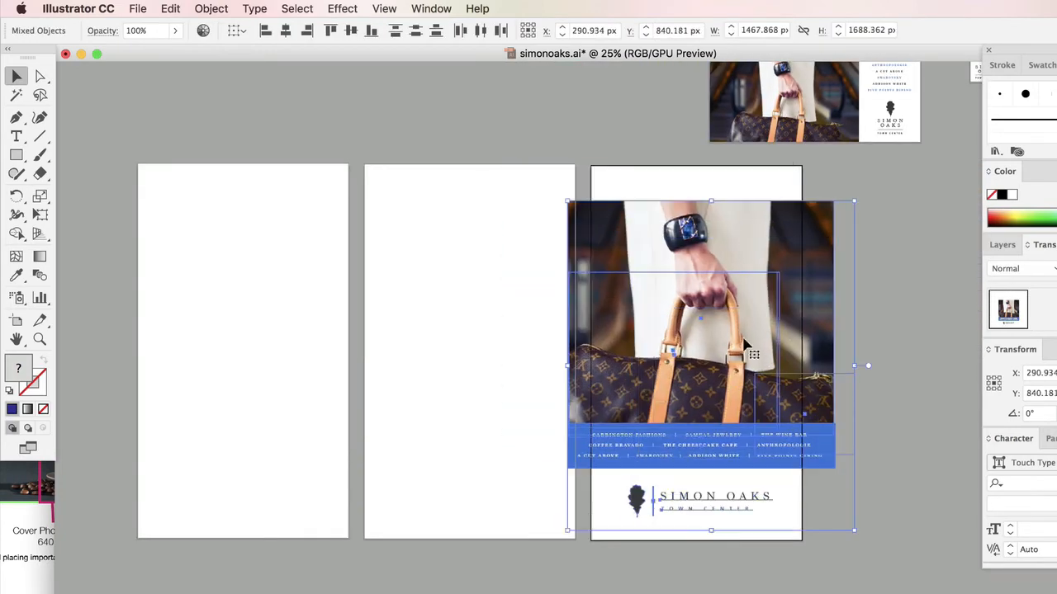
Copy the SHOP WITH US button from the square post and place it enlarged over the handbag photo on the third story artboard
scroll(791, 359, up, 10)
scroll(667, 437, down, 5)
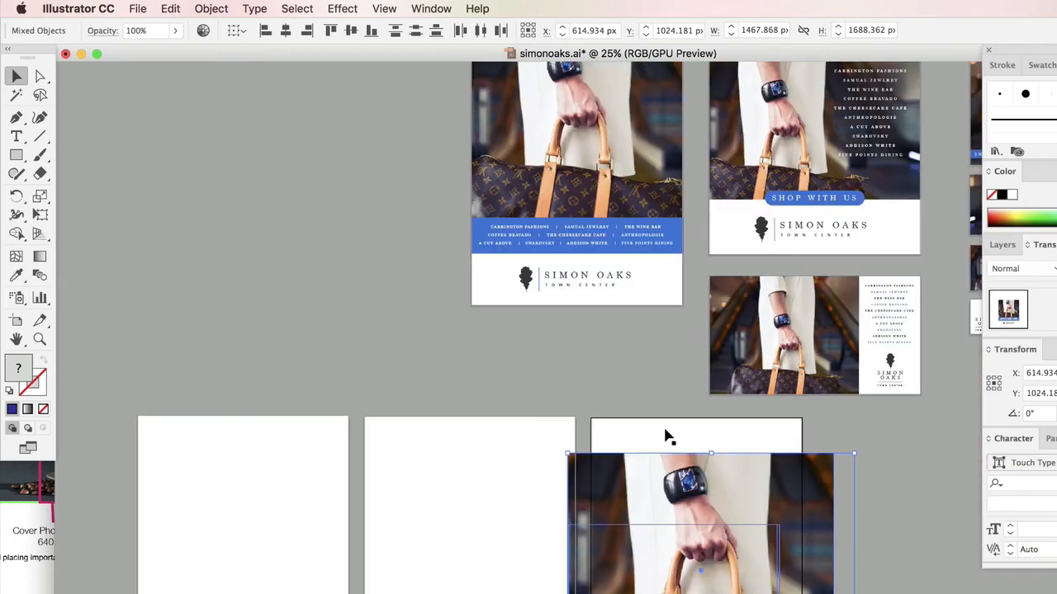
click(825, 202)
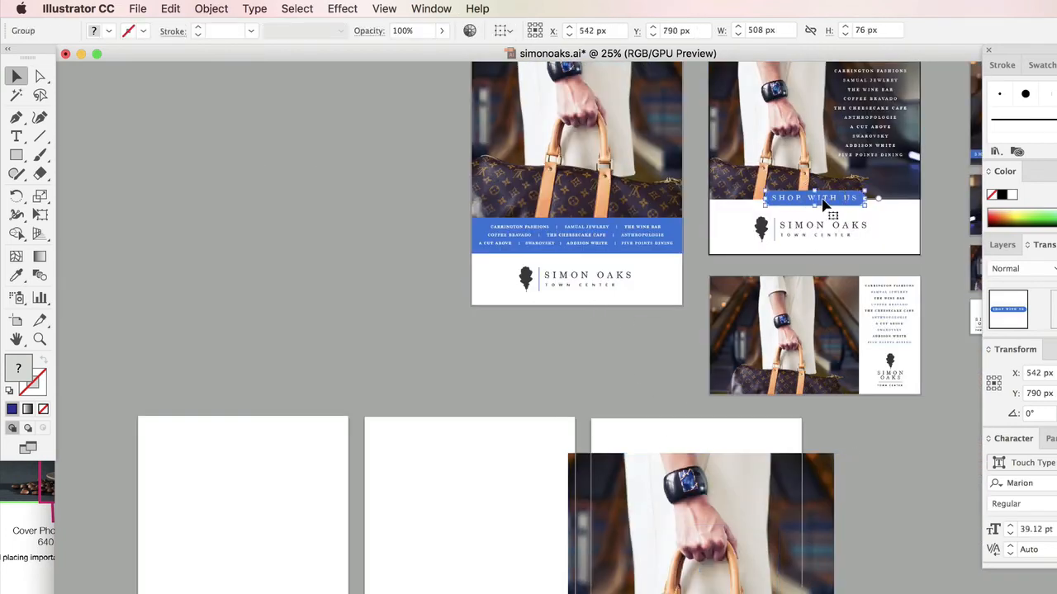
scroll(531, 457, down, 8)
key(ctrl+v)
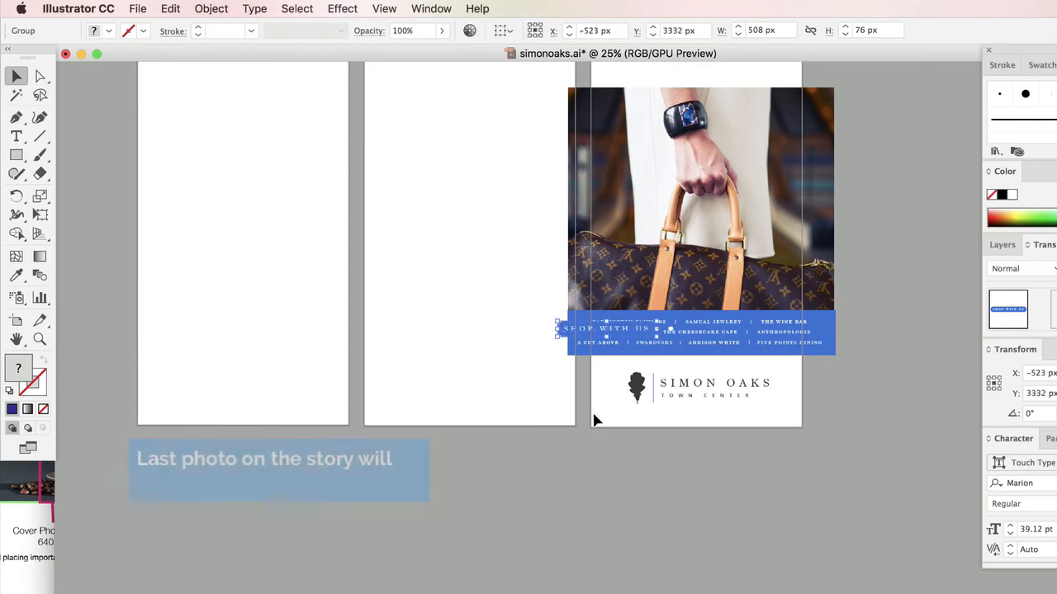
drag(640, 333, 777, 236)
click(862, 237)
scroll(839, 309, up, 2)
Duplicate the Simon Oaks logo onto the lower part of the first and second story artboards
click(713, 445)
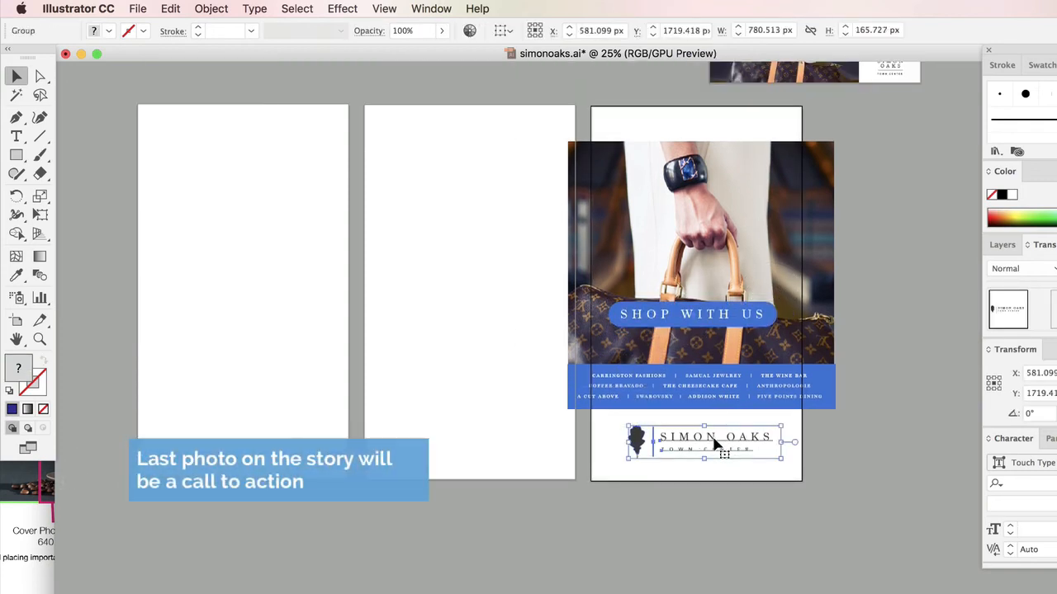
drag(713, 446, 575, 404)
drag(523, 341, 400, 442)
key(super+z)
drag(537, 330, 400, 443)
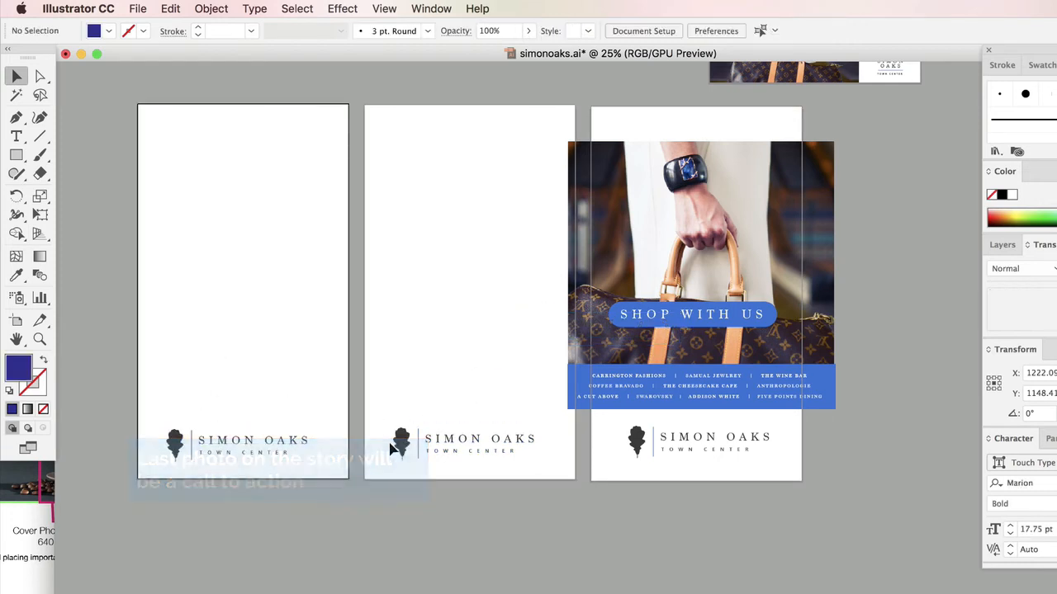
click(402, 446)
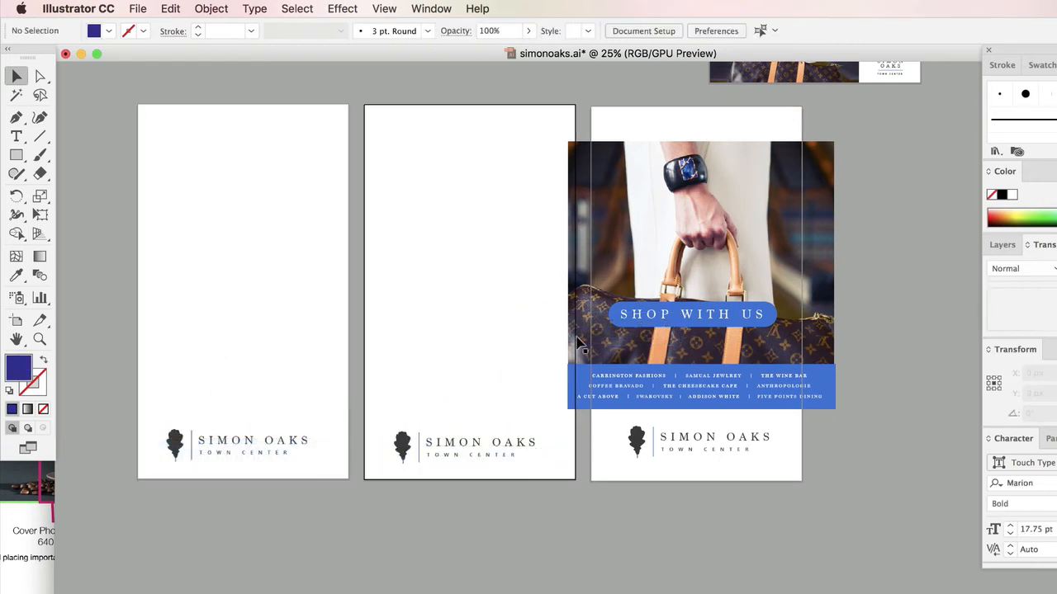
Release the clipping mask on the enlarged handbag photo at the third story artboard
click(698, 216)
right_click(730, 231)
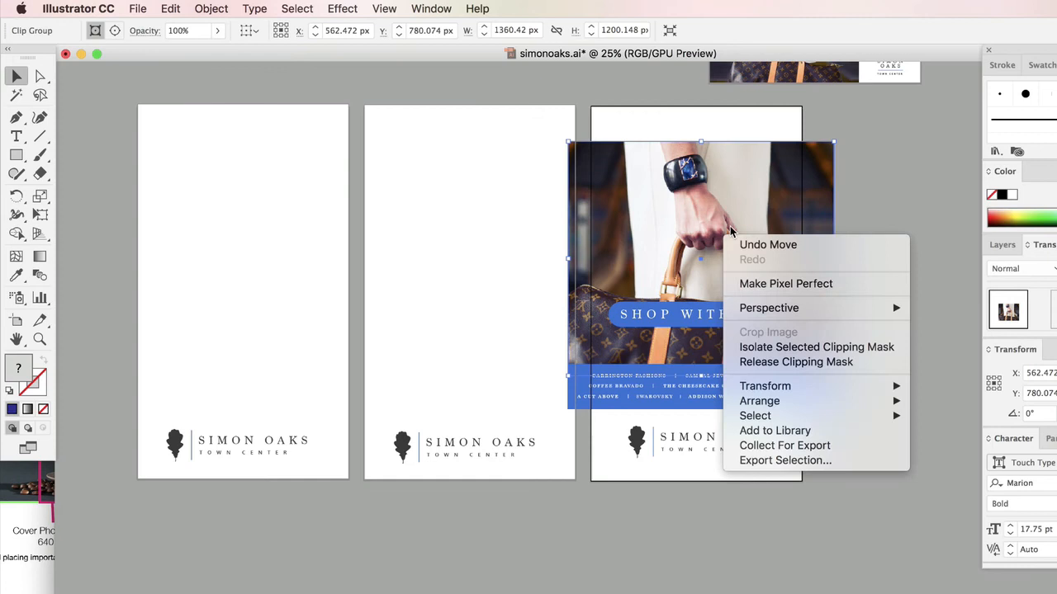
click(784, 362)
click(853, 471)
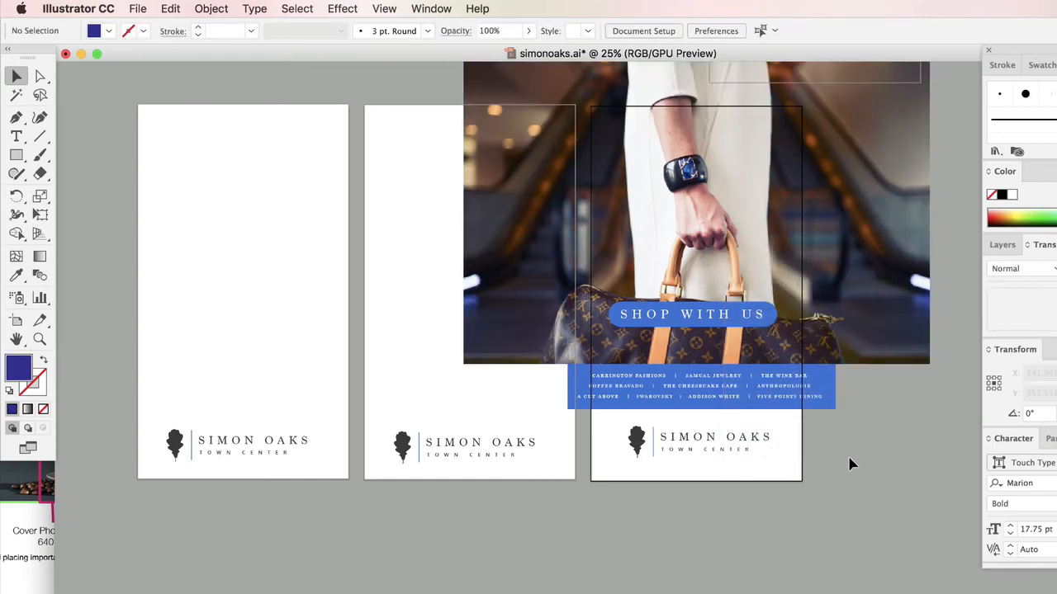
Move the unmasked handbag photo onto the first story artboard and the blue store-names strip with its text onto the second
scroll(849, 462, up, 2)
click(828, 400)
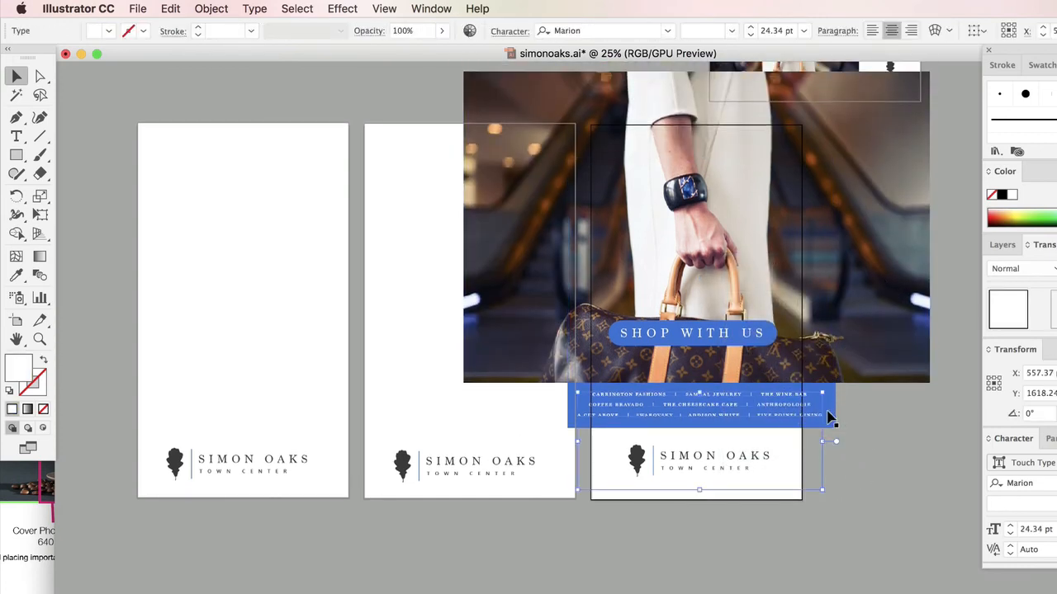
drag(830, 419, 558, 410)
drag(733, 203, 259, 256)
click(431, 395)
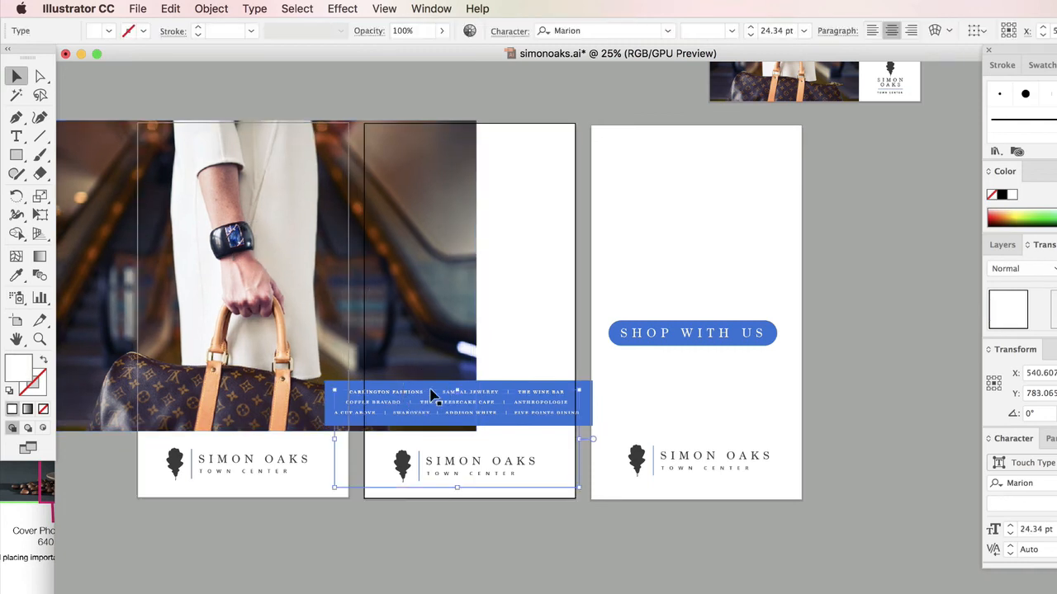
Draw a rectangle about 1084 by 1580 px above the first story artboard's logo and use it as the photo's clipping mask
click(18, 156)
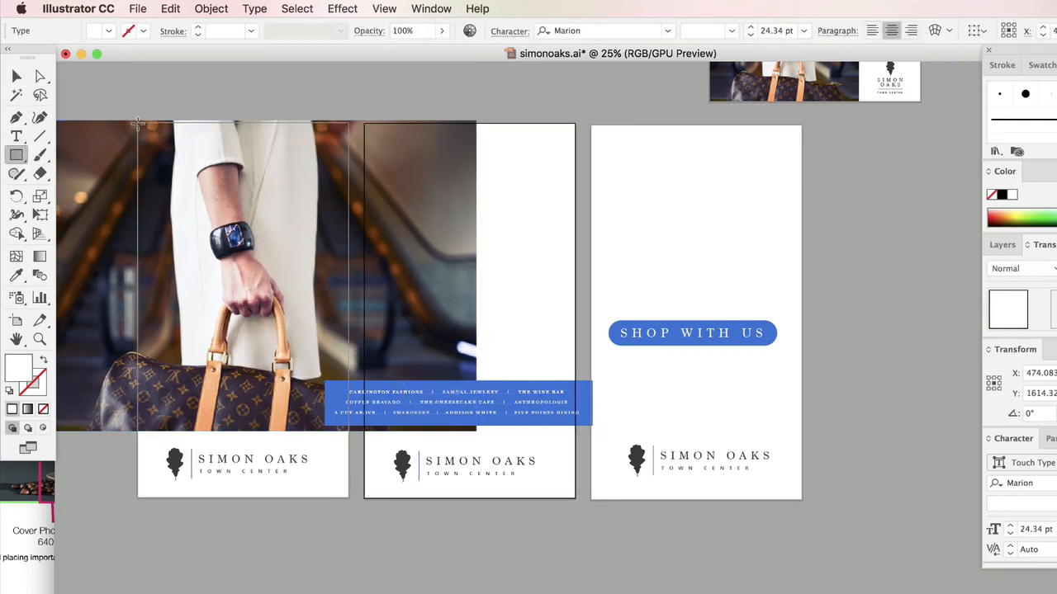
drag(136, 124, 349, 430)
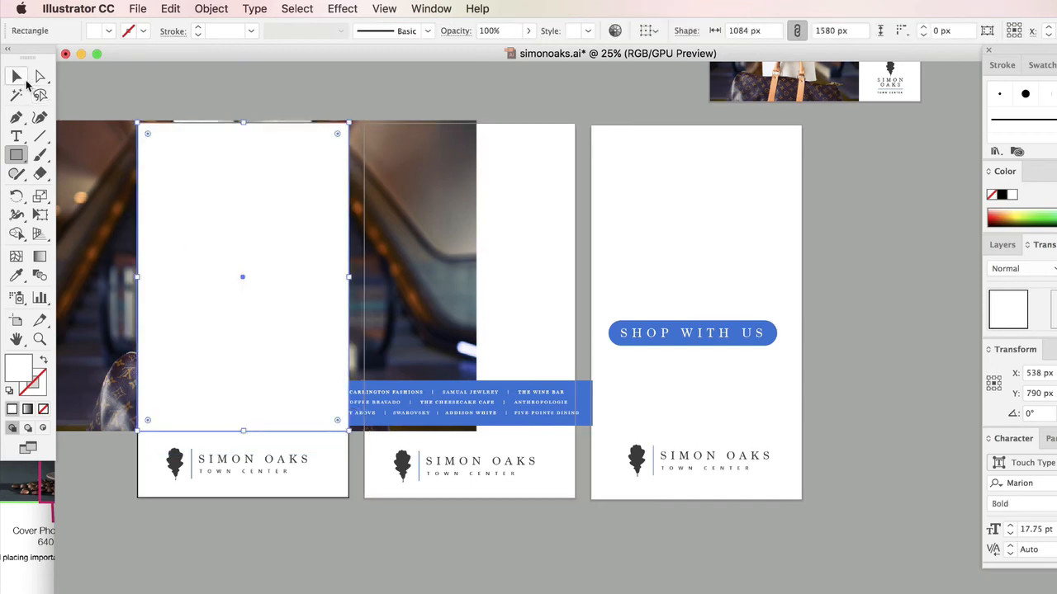
click(17, 76)
shift+click(429, 201)
right_click(430, 200)
click(495, 310)
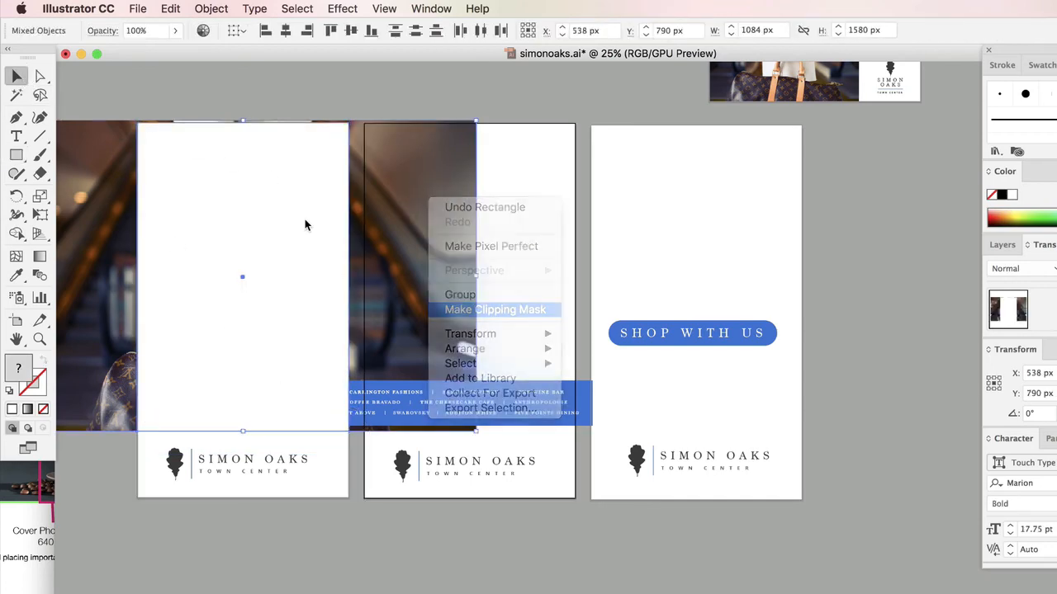
Send the clipped handbag photo on the first story artboard to the back
right_click(256, 190)
mouse_move(347, 352)
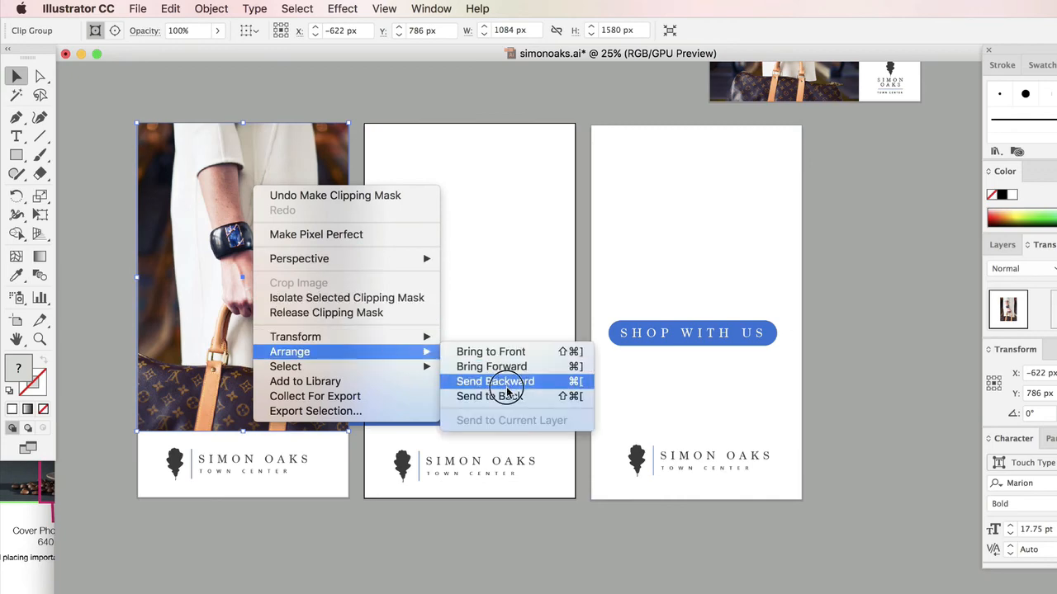
click(479, 396)
click(380, 82)
Copy the stacked store-names list from the large Facebook post and paste it onto the second story artboard
click(464, 416)
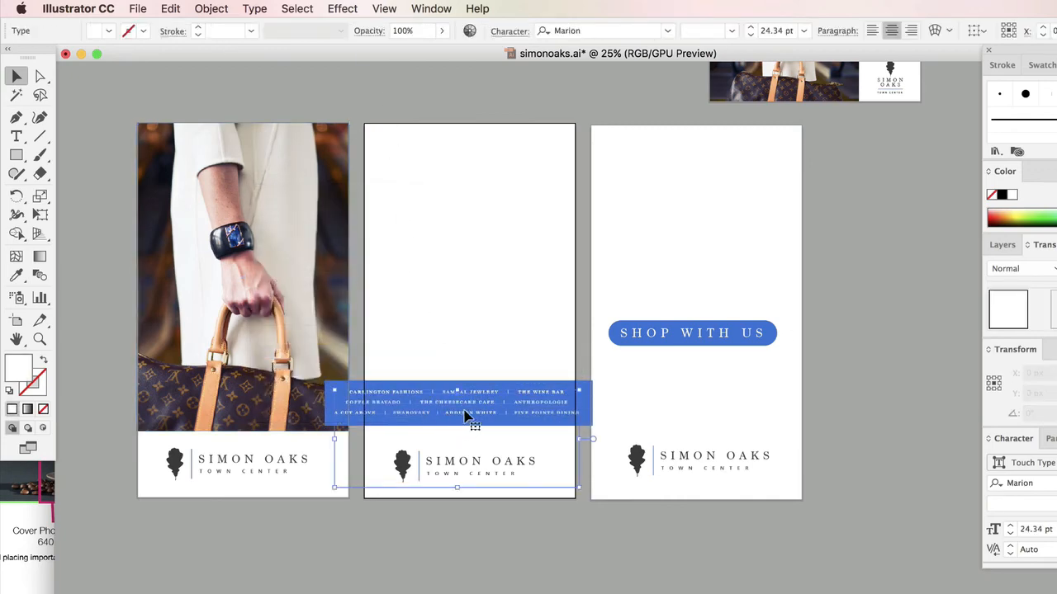
scroll(903, 401, up, 2)
scroll(872, 451, down, 15)
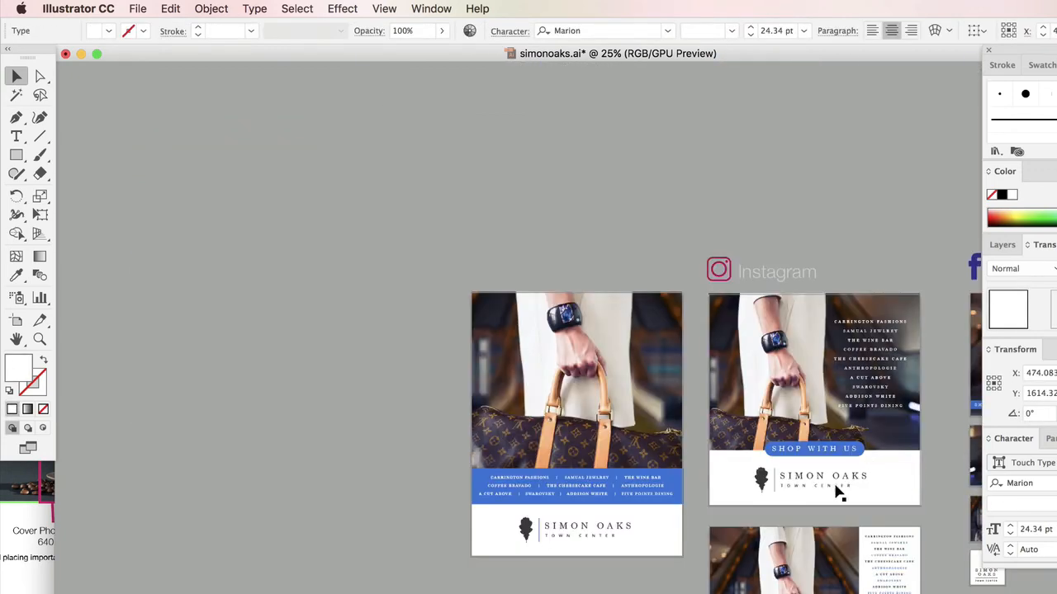
scroll(672, 588, right, 6)
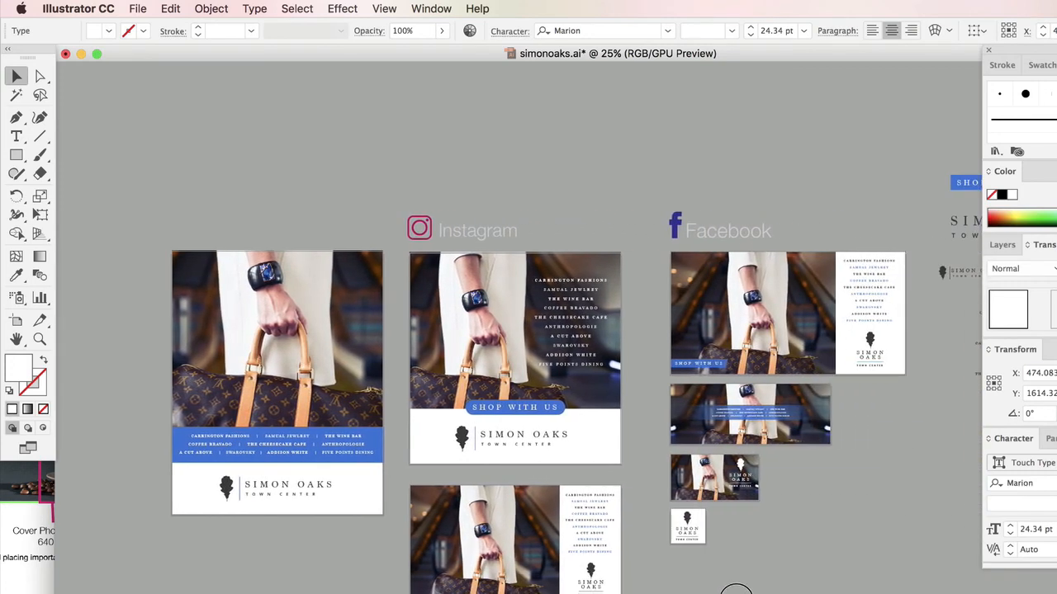
click(867, 291)
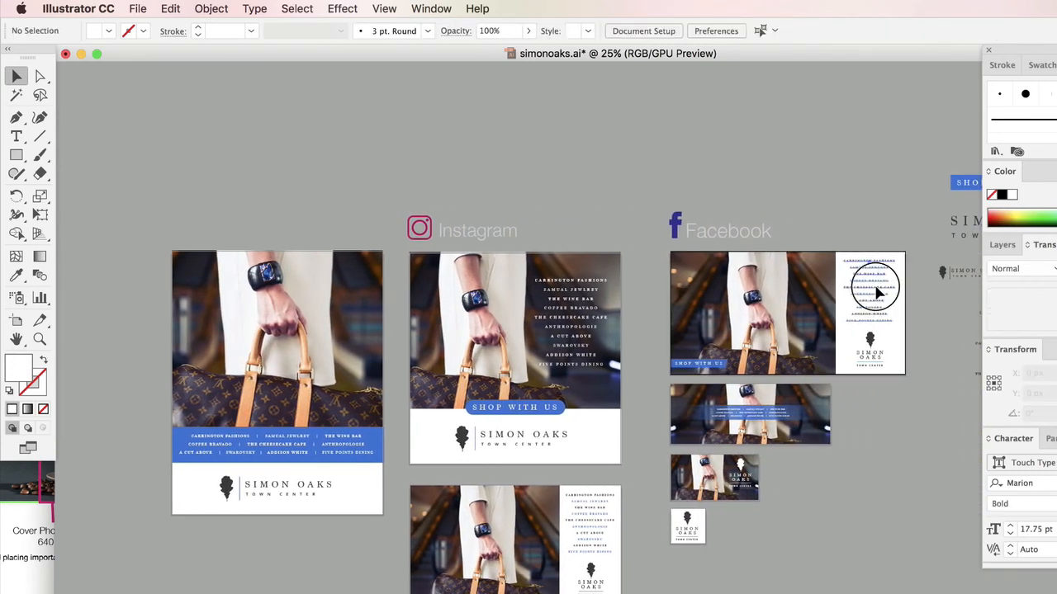
click(878, 292)
scroll(578, 495, left, 15)
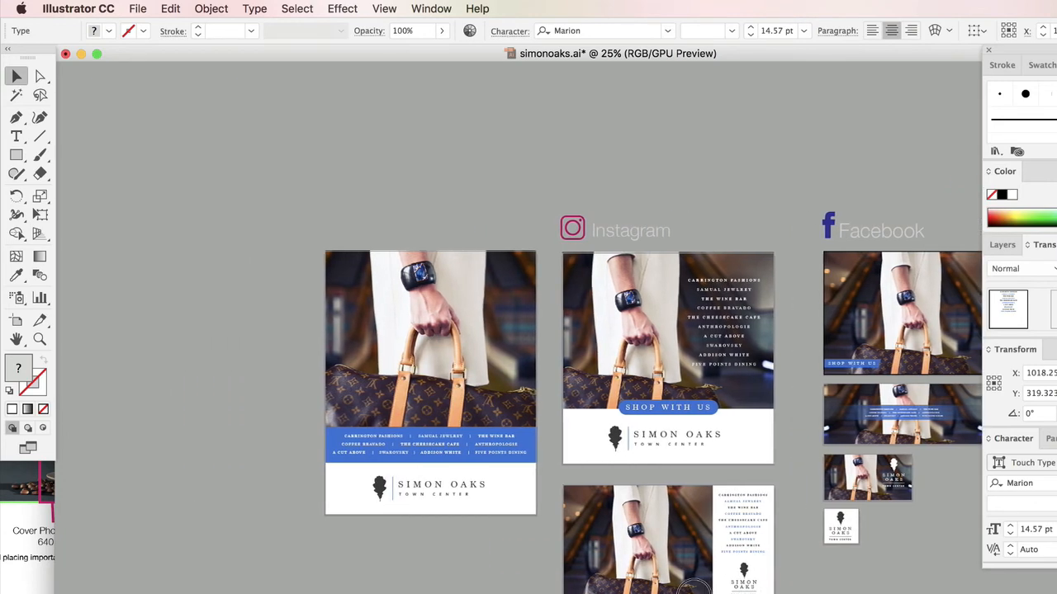
key(cmd+v)
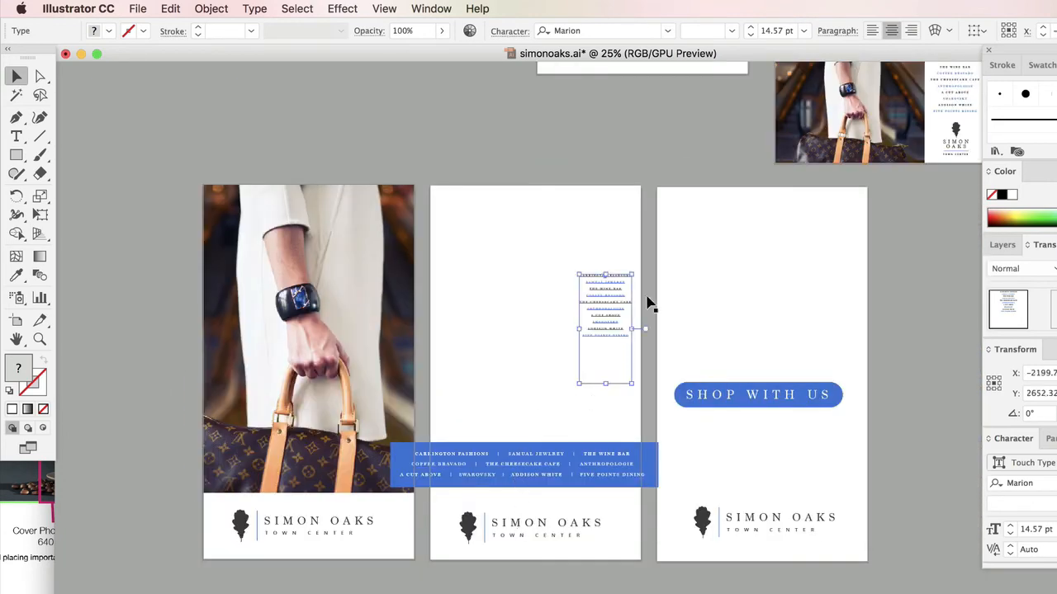
Enlarge the pasted store-names list to nearly fill the second story artboard's width and center it in the area above the logo
drag(635, 278, 766, 140)
drag(663, 205, 510, 367)
click(481, 140)
drag(606, 139, 486, 285)
drag(578, 280, 566, 230)
click(529, 184)
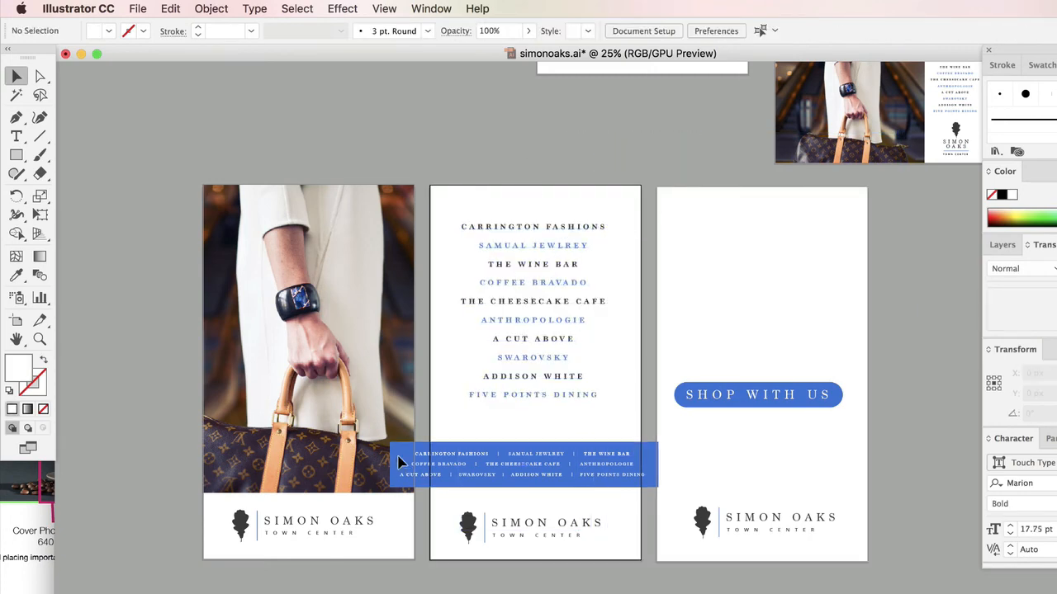
Delete the blue strip and its store-names text, and shift the stacked store list slightly down on the second story artboard
click(399, 457)
key(Delete)
click(473, 463)
key(Delete)
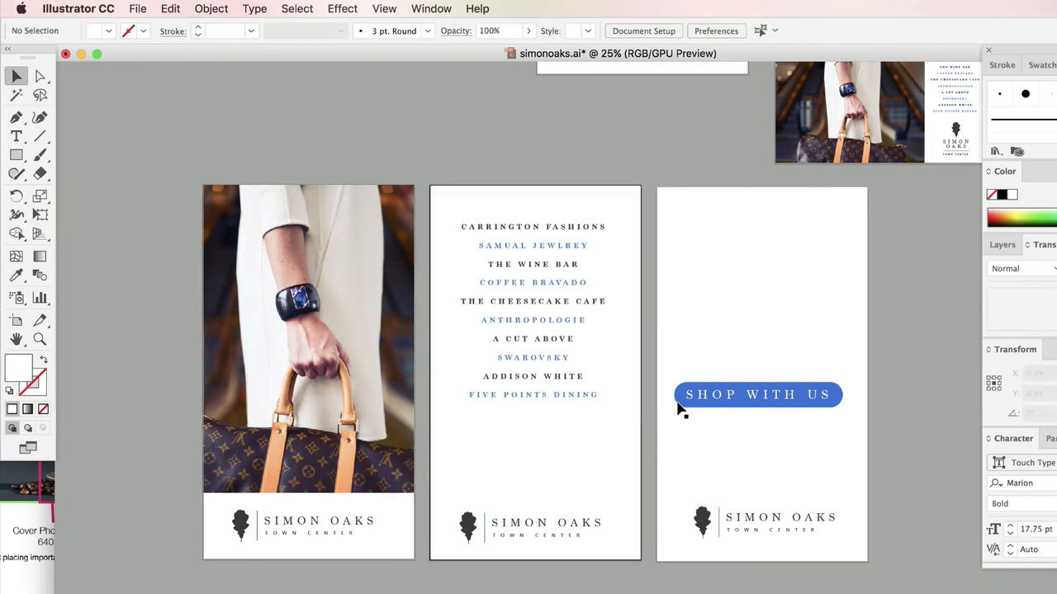
drag(577, 326, 570, 346)
click(534, 161)
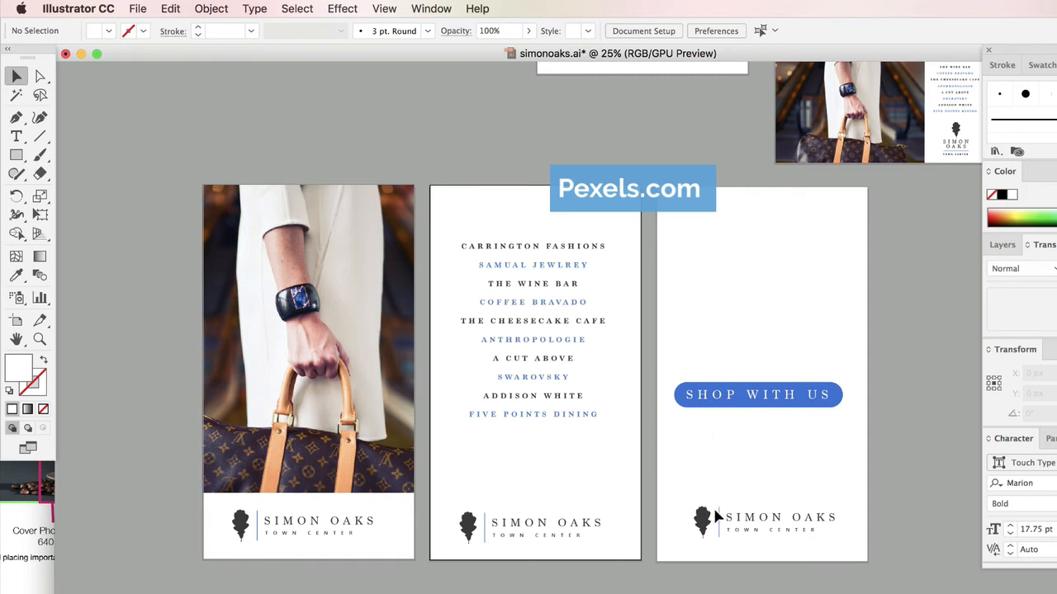
Lower the third story artboard's logo in line with the other two and move its SHOP WITH US button up
drag(702, 519, 701, 523)
click(774, 393)
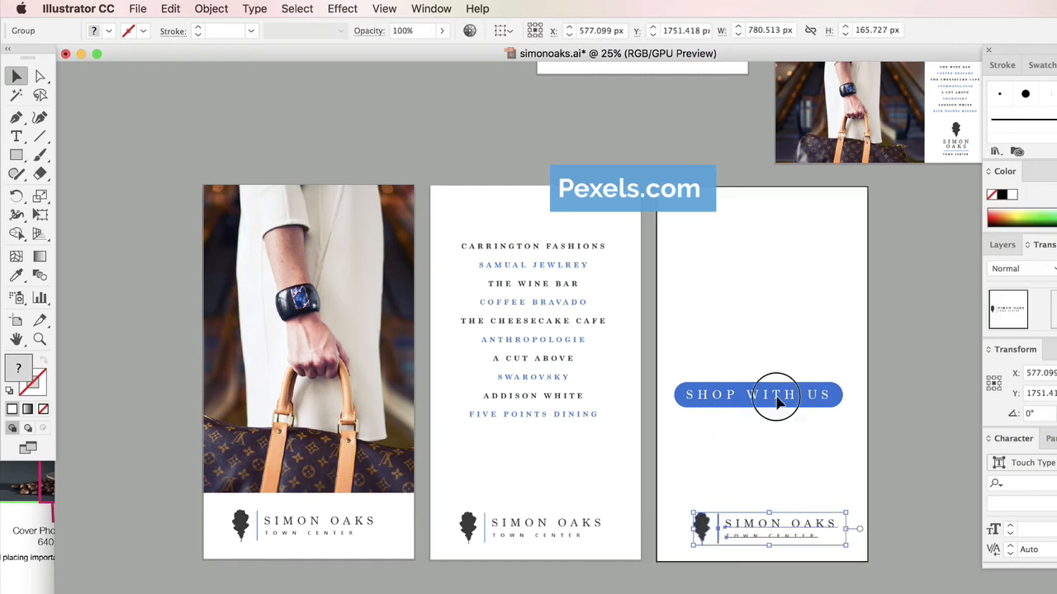
drag(808, 399, 812, 354)
click(903, 317)
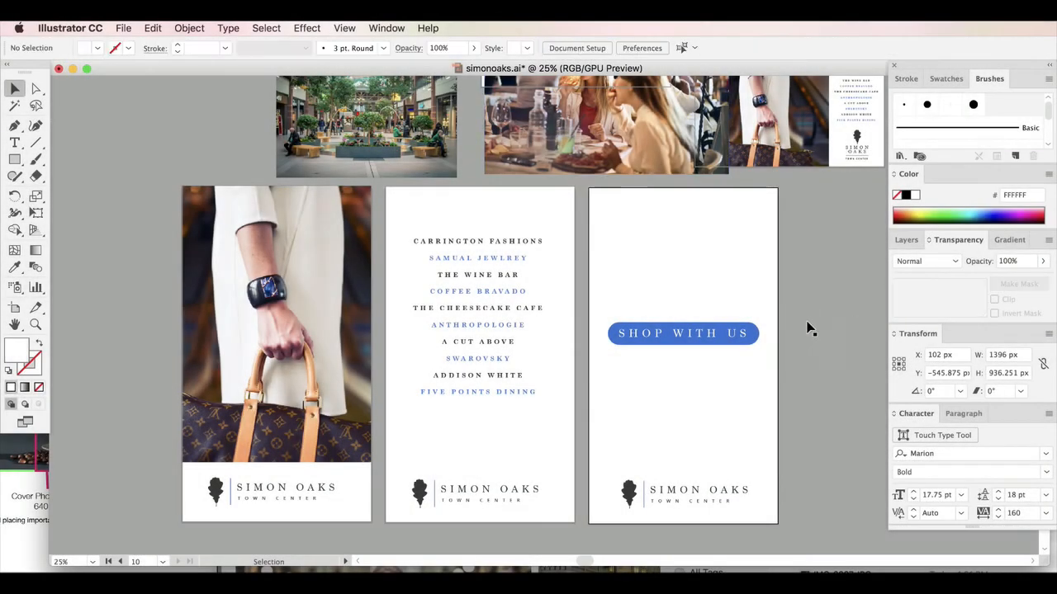
Move the shopping mall and restaurant photos into the empty space left of the first story artboard, one below the other
scroll(657, 408, up, 1)
drag(586, 561, 552, 561)
drag(658, 140, 117, 419)
drag(514, 135, 216, 233)
drag(238, 368, 237, 381)
click(353, 101)
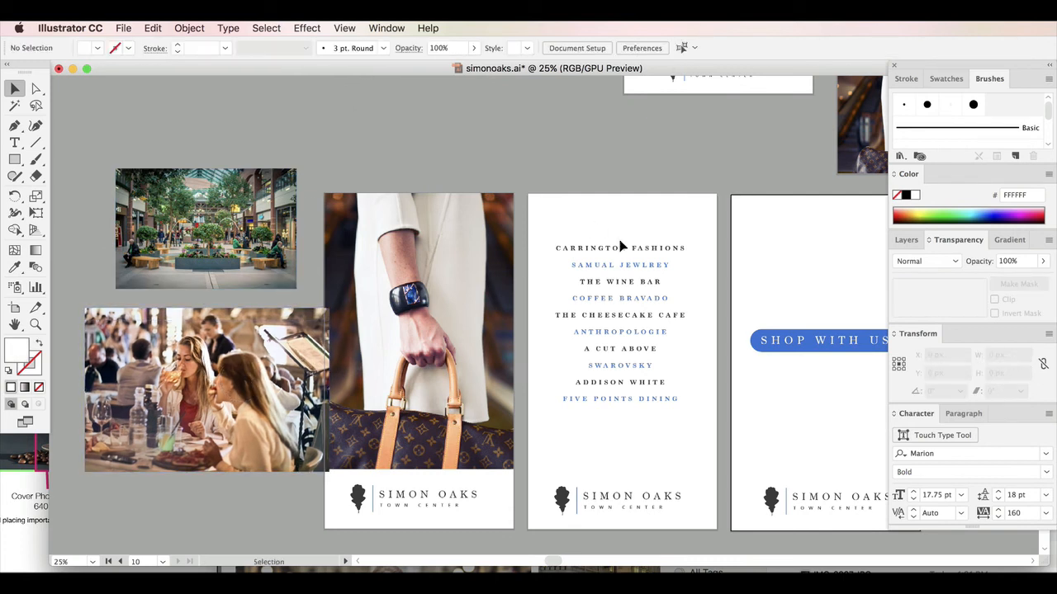
drag(558, 564, 562, 562)
drag(206, 401, 173, 401)
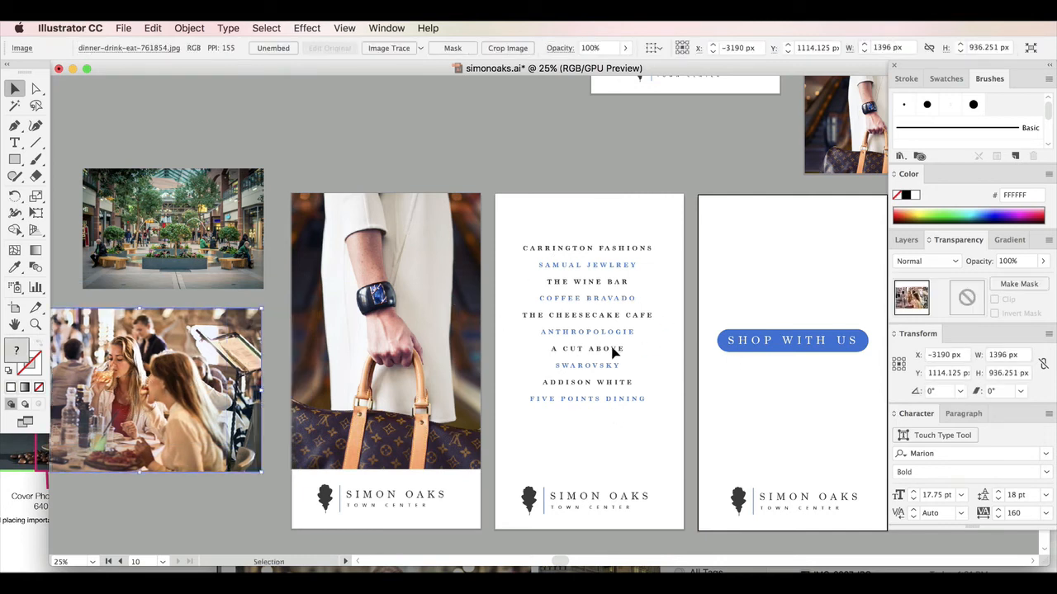
Duplicate the SHOP WITH US button onto the upper part of the first story artboard's photo and ungroup the copy
click(763, 349)
drag(763, 339, 382, 252)
right_click(415, 158)
click(394, 162)
right_click(382, 252)
click(416, 367)
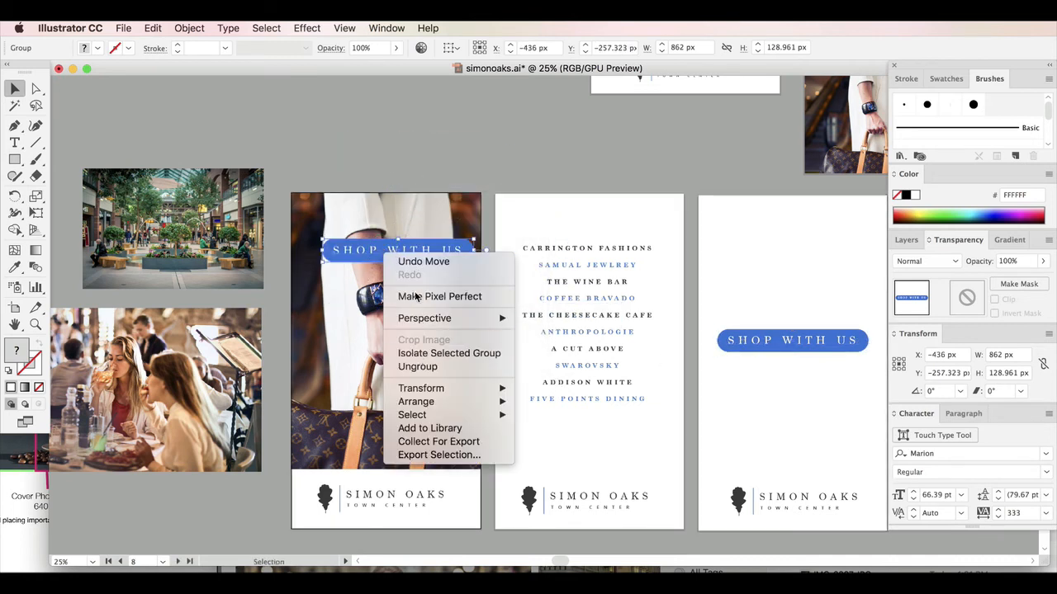
key(super+shift+a)
Replace the SHOP WITH US text of the copied button on the first story artboard with SHOP
double_click(405, 253)
key(super+a)
text(S)
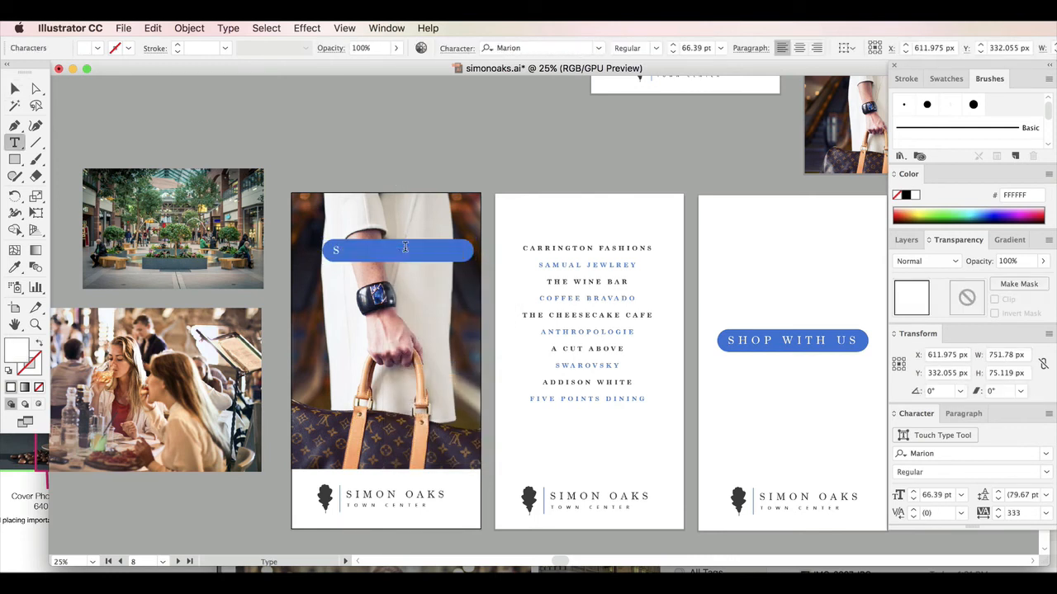
click(14, 89)
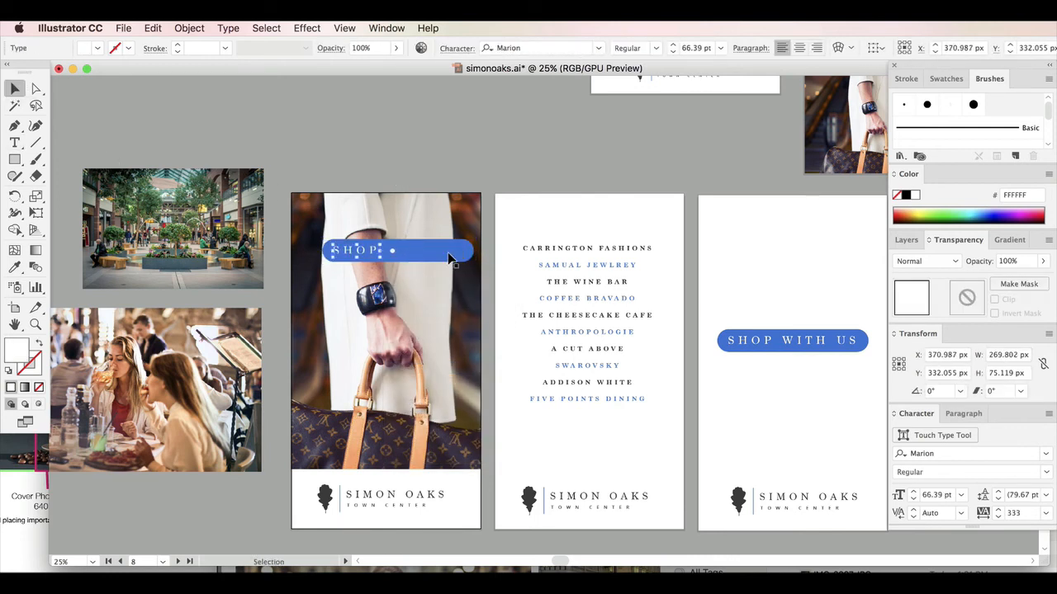
Shorten the copied button's blue shape to fit SHOP, and enlarge shape and text together to about 639 px wide, centred near the photo's upper edge
click(462, 252)
drag(473, 252, 427, 208)
shift+click(353, 251)
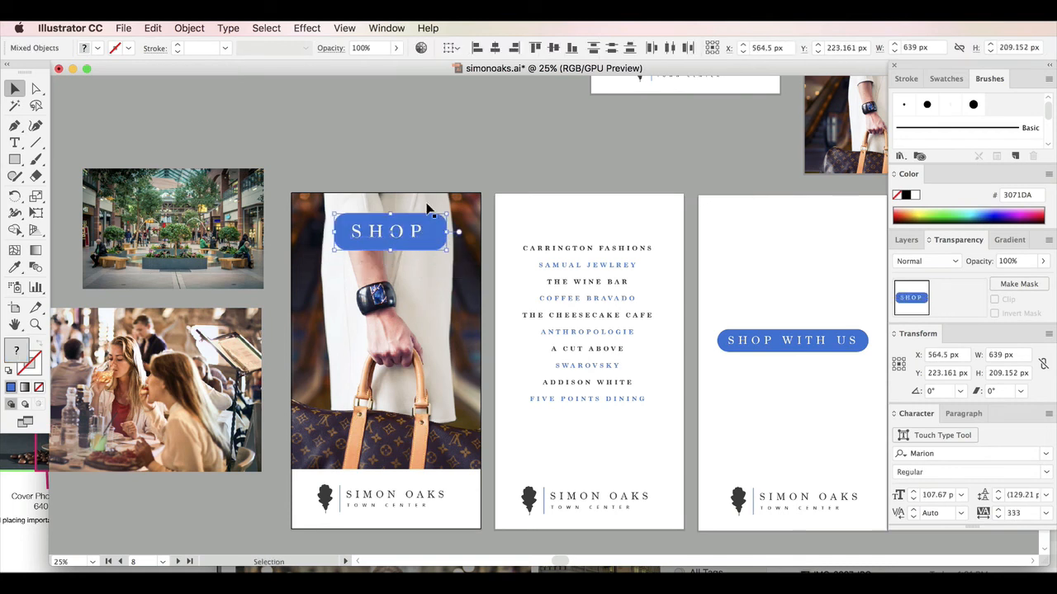
click(437, 150)
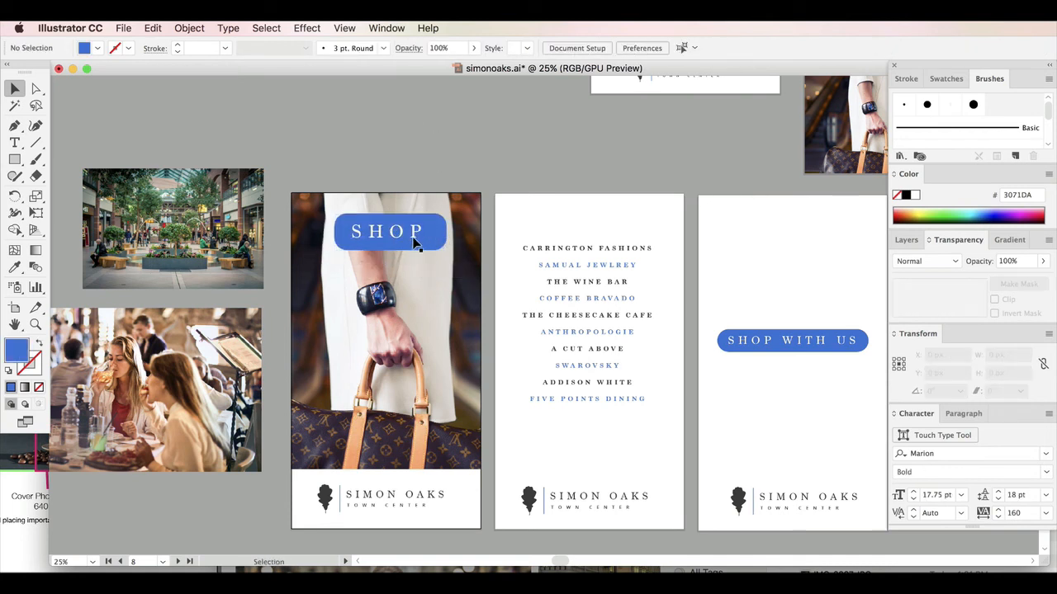
Square off the blue shape behind SHOP by setting all its corner radii to 0 px
click(416, 242)
click(615, 48)
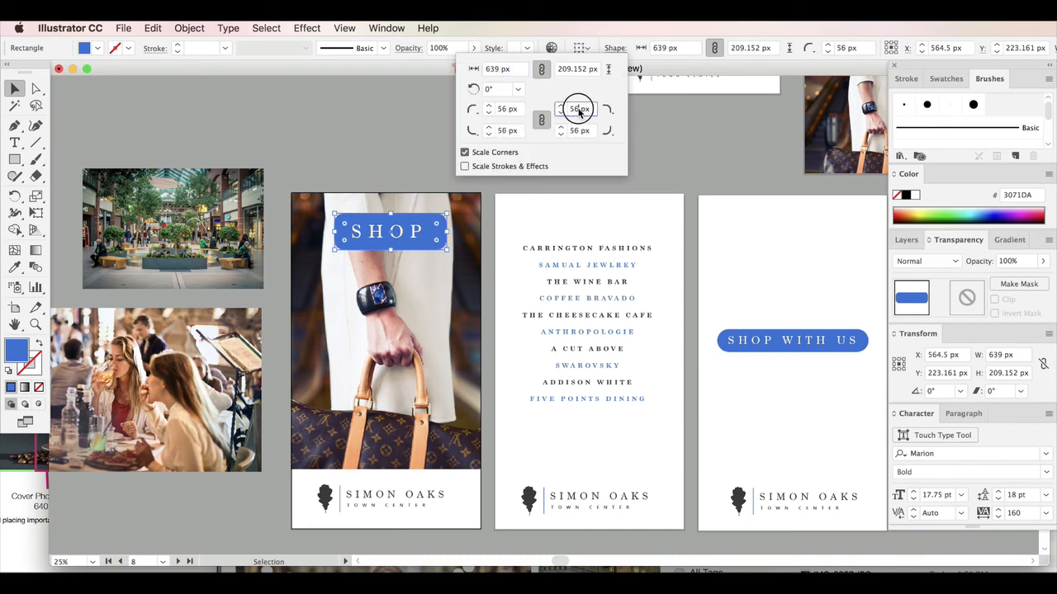
key(Return)
click(450, 158)
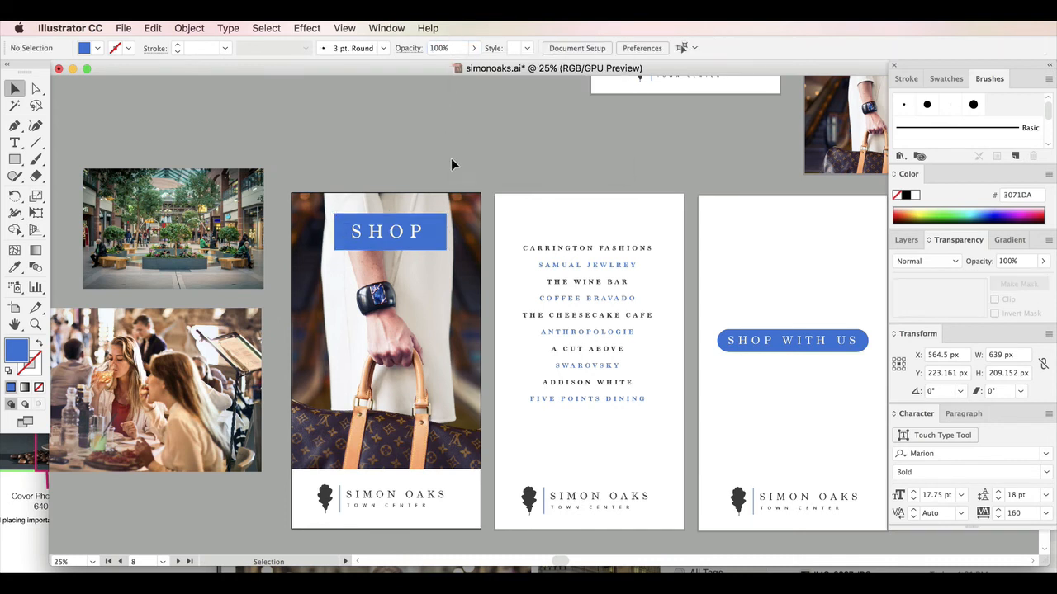
Move the store list to the third story artboard, and place the restaurant photo enlarged to about 2132 px wide over the second
drag(588, 243, 807, 304)
drag(165, 378, 631, 317)
drag(727, 247, 854, 162)
drag(684, 279, 615, 336)
Send the restaurant photo to the back and enlarge it to about 2352 px wide, reaching the second artboard's upper edge
right_click(570, 321)
right_click(618, 354)
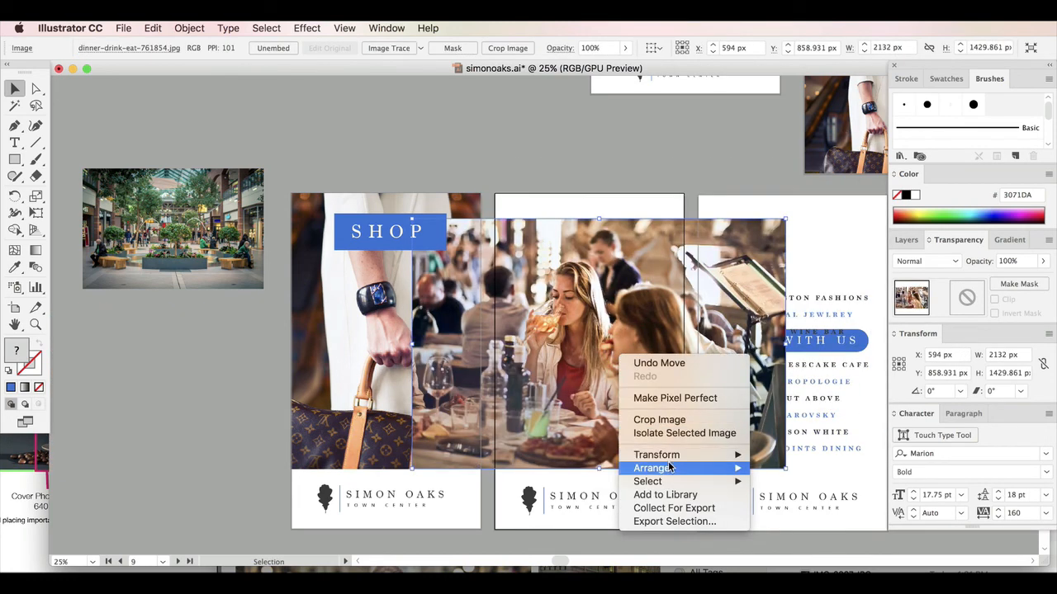
mouse_move(677, 468)
click(794, 507)
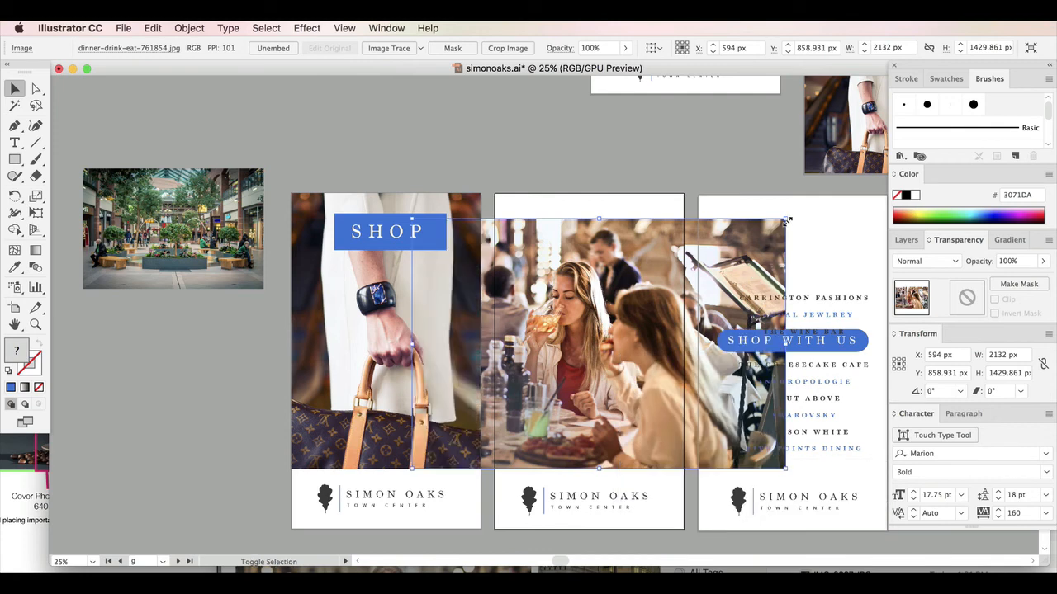
drag(787, 221, 825, 193)
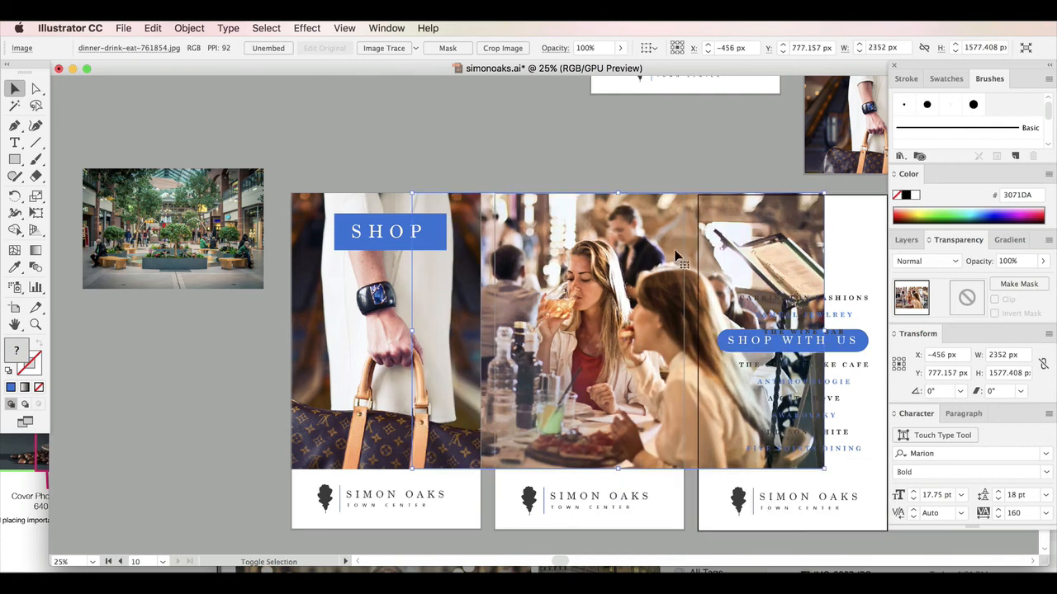
Clip the restaurant photo with a 1080 by 1572 px rectangle over the second artboard's area above the logo, and send the result to the back
click(13, 161)
mouse_move(494, 468)
mouse_down()
mouse_move(656, 272)
mouse_move(684, 193)
mouse_up()
click(14, 88)
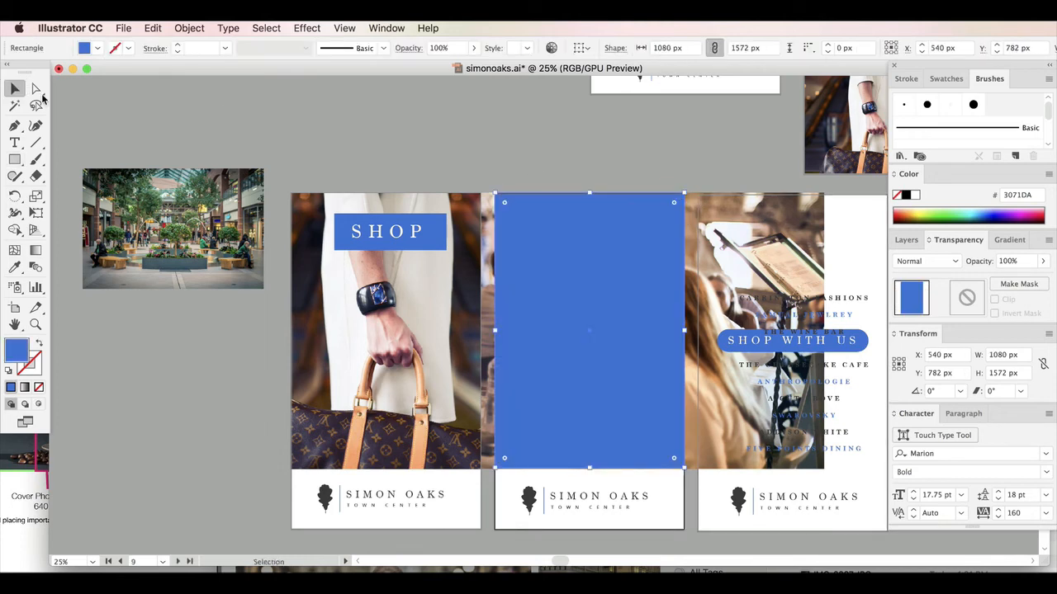
shift+click(776, 235)
right_click(776, 234)
click(817, 340)
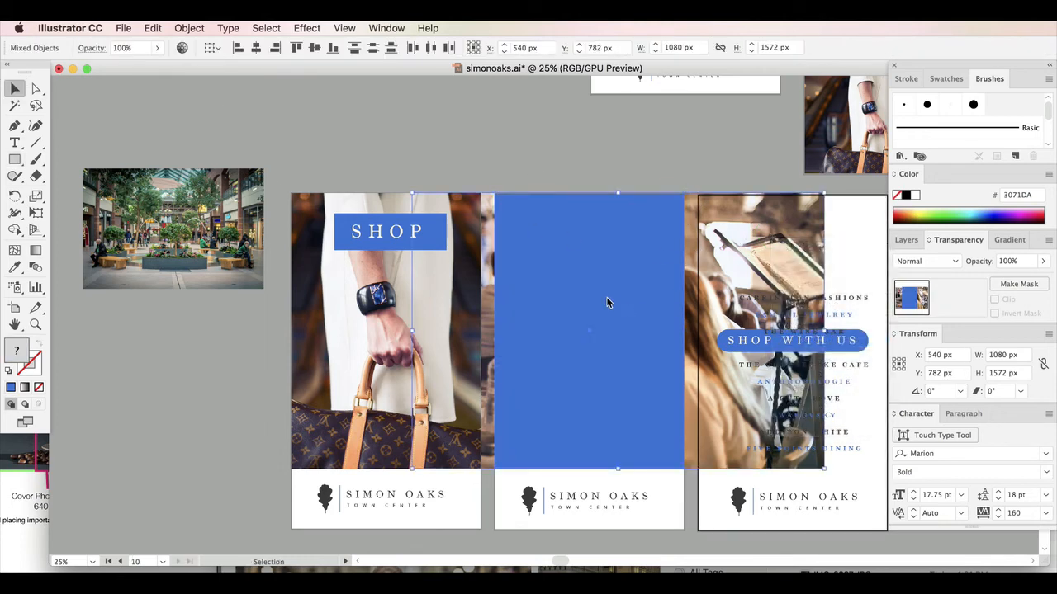
right_click(580, 263)
mouse_move(611, 411)
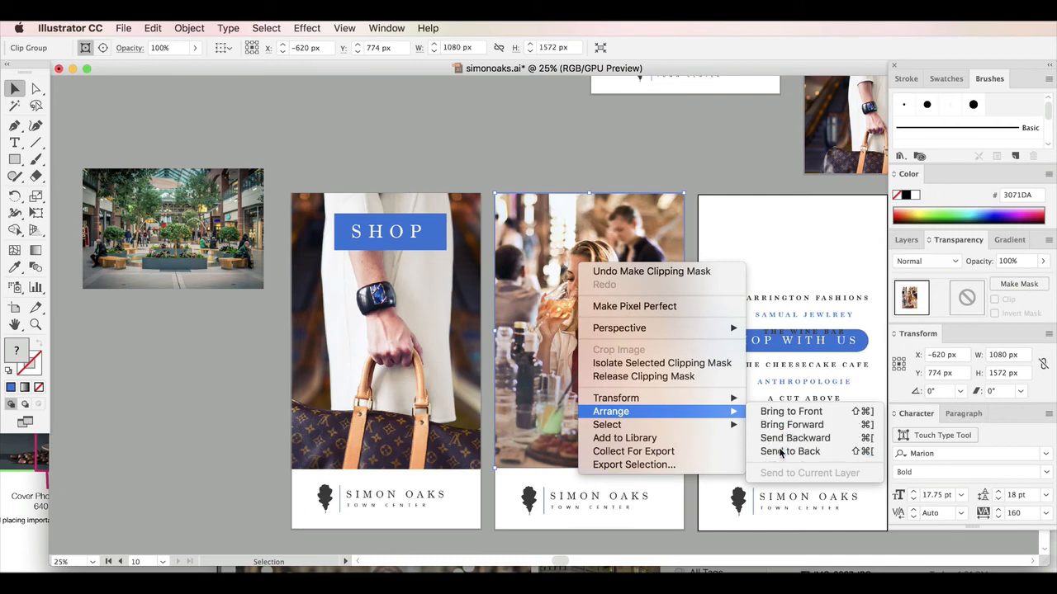
click(784, 452)
click(443, 231)
drag(444, 231, 265, 343)
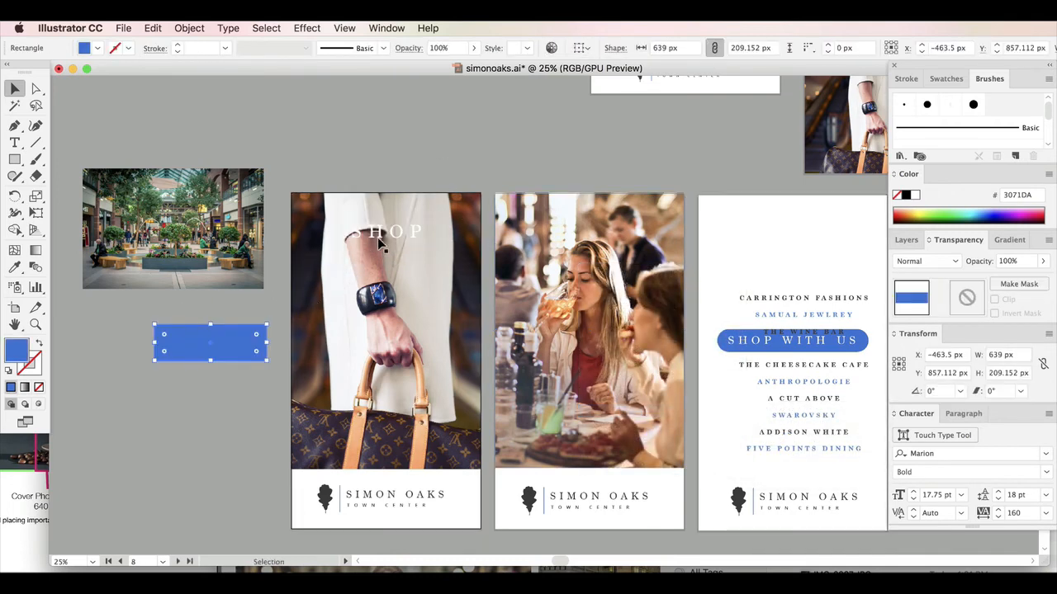
click(401, 233)
drag(401, 234, 402, 438)
key(super+z)
key(super+z)
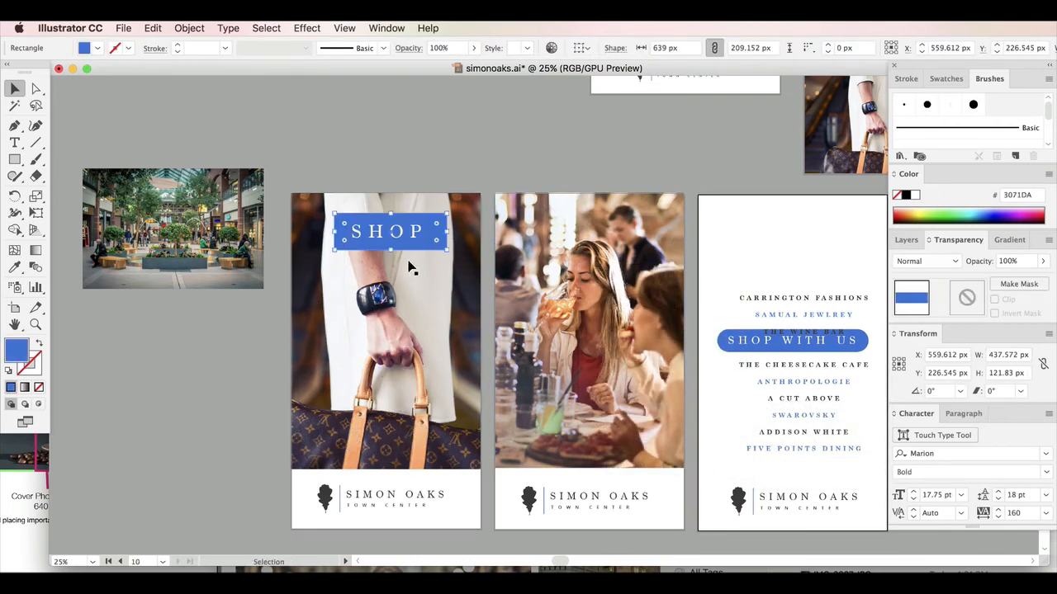
Lower the opacity of the blue rectangle behind SHOP to 75%
shift+click(415, 238)
click(415, 142)
click(437, 221)
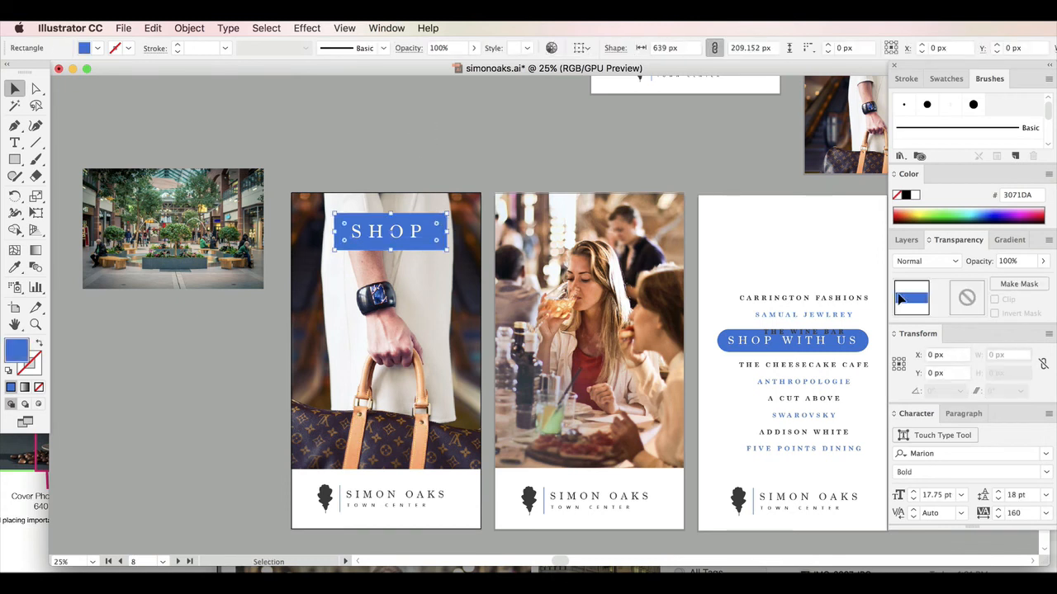
click(1042, 262)
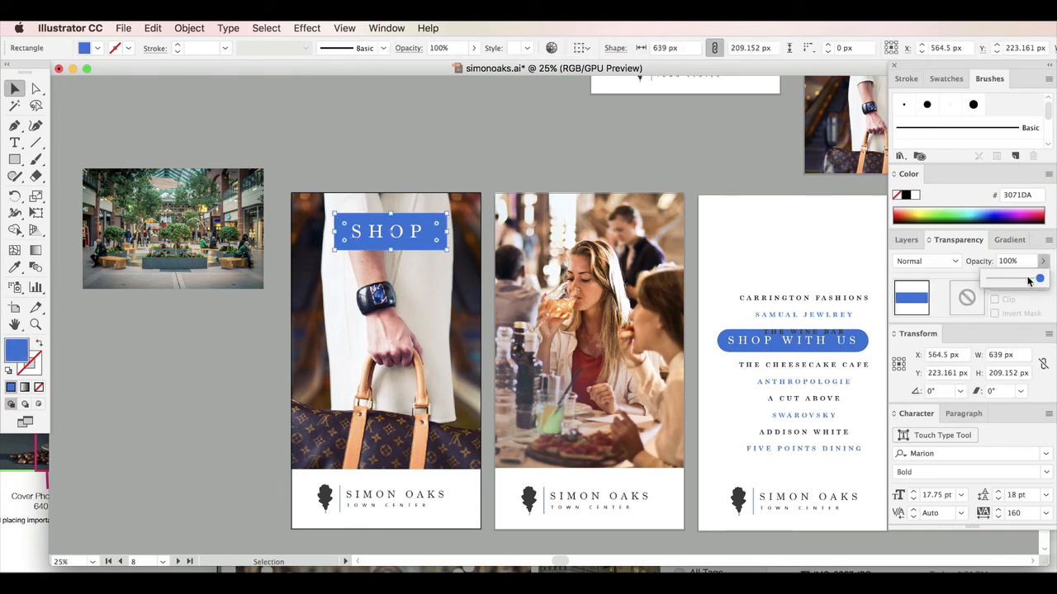
click(1027, 280)
Tighten the blue rectangle around SHOP to about 568 by 166 px and set its opacity to 88%
drag(392, 214, 392, 218)
drag(446, 249, 438, 246)
key(super+z)
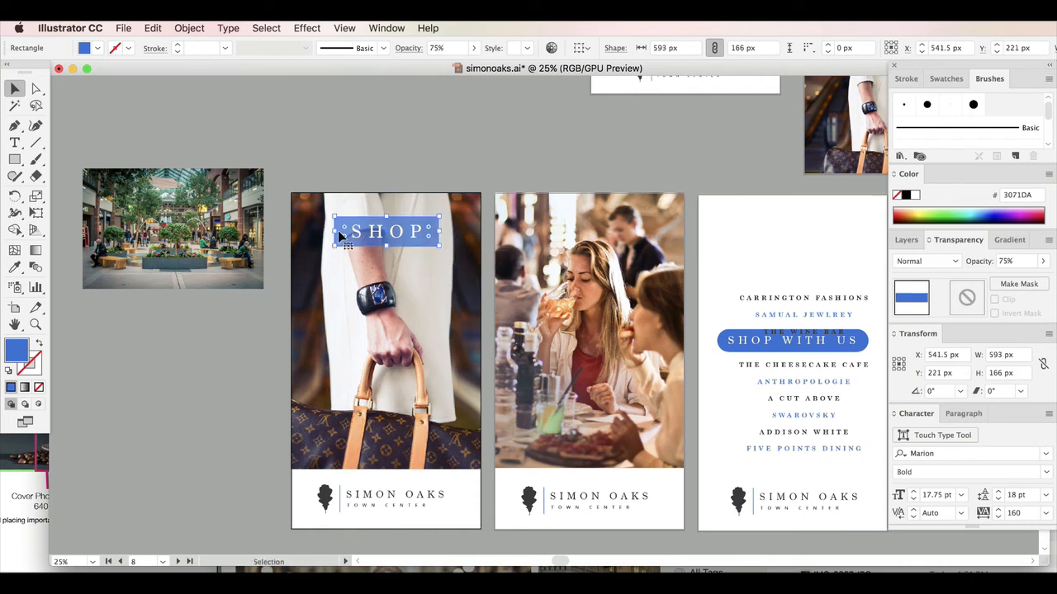
drag(338, 233, 340, 234)
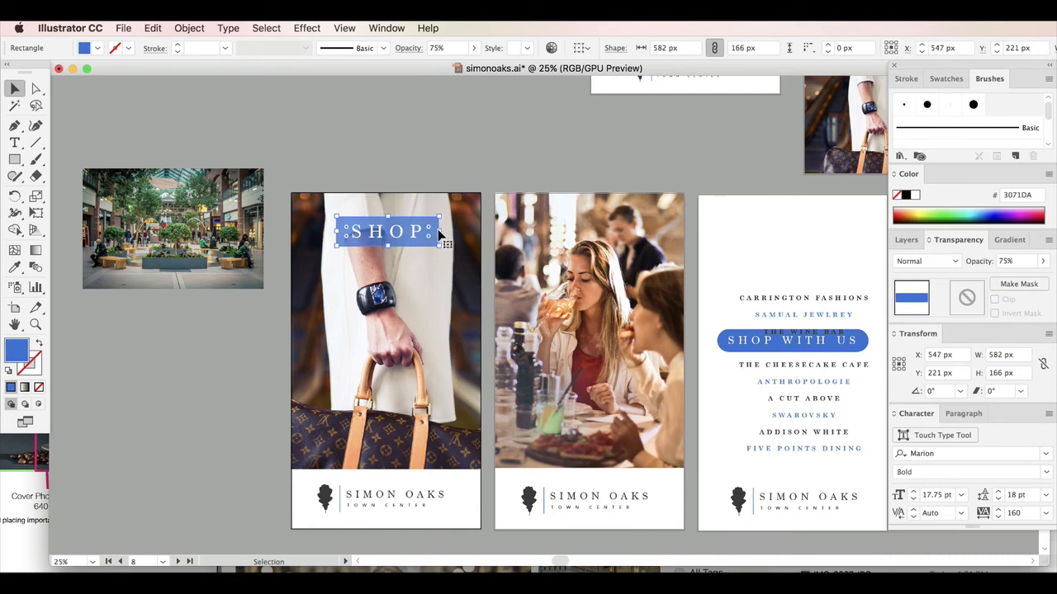
drag(439, 235, 429, 236)
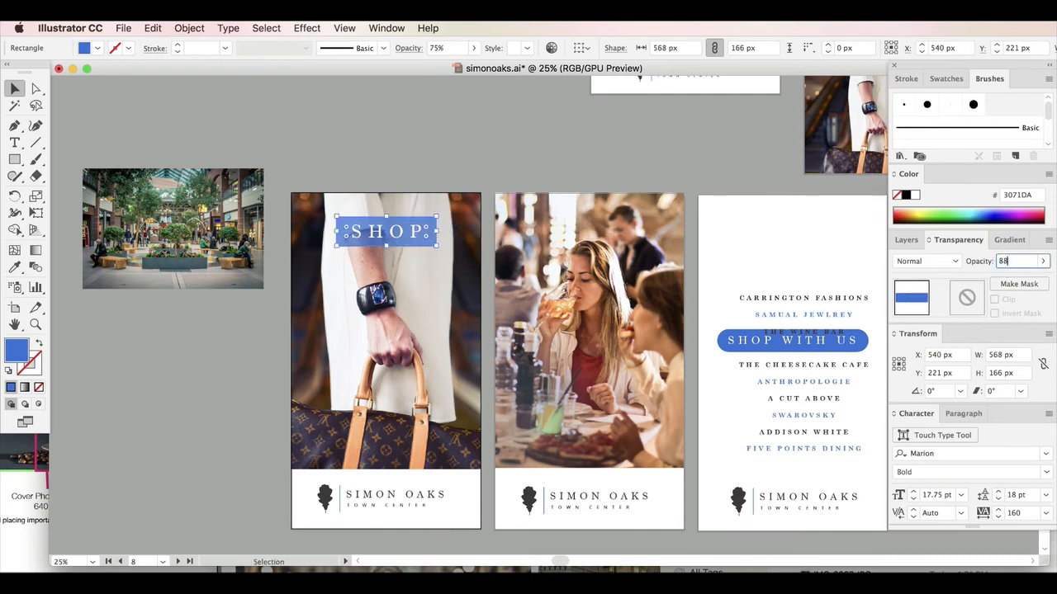
key(Return)
click(461, 178)
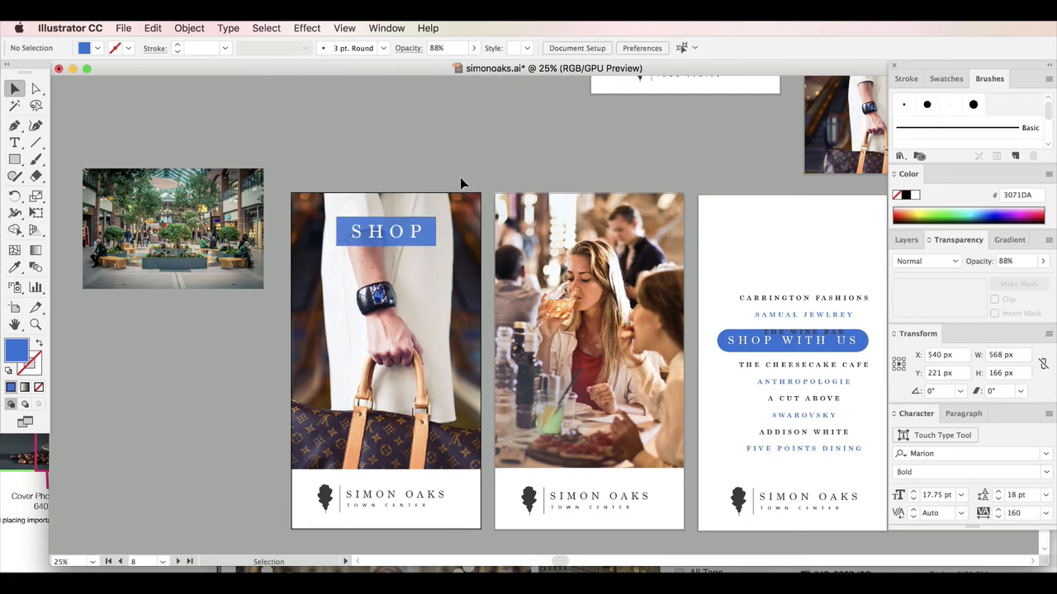
Copy the SHOP label with its blue rectangle and place the copy centred near the upper edge of the restaurant photo
click(431, 234)
shift+click(399, 231)
key(ctrl+c)
key(ctrl+v)
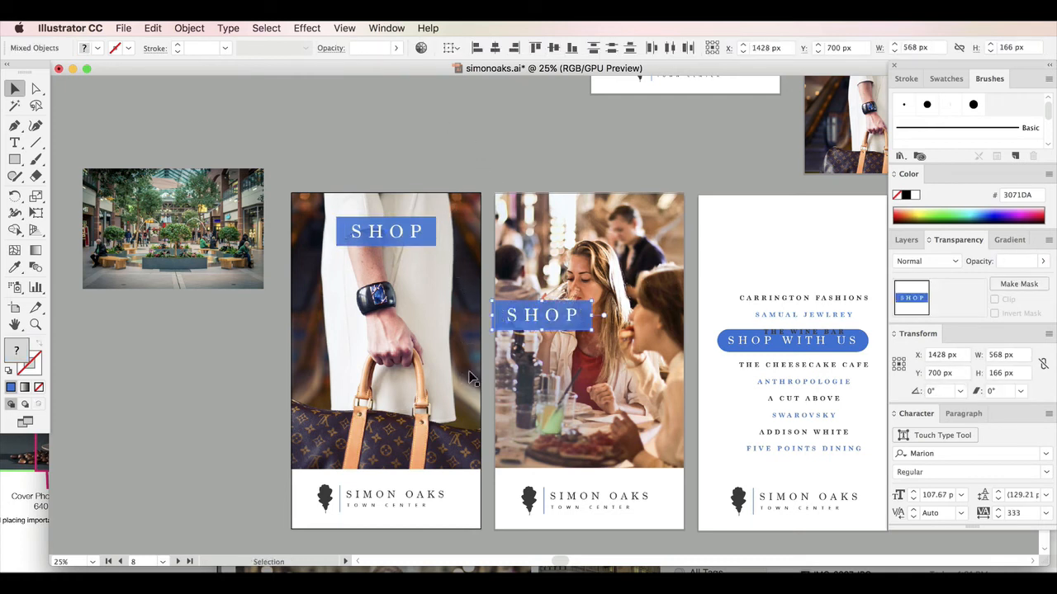
drag(555, 325, 603, 241)
click(573, 125)
Change the copied label's text on the restaurant photo to DINE
double_click(605, 234)
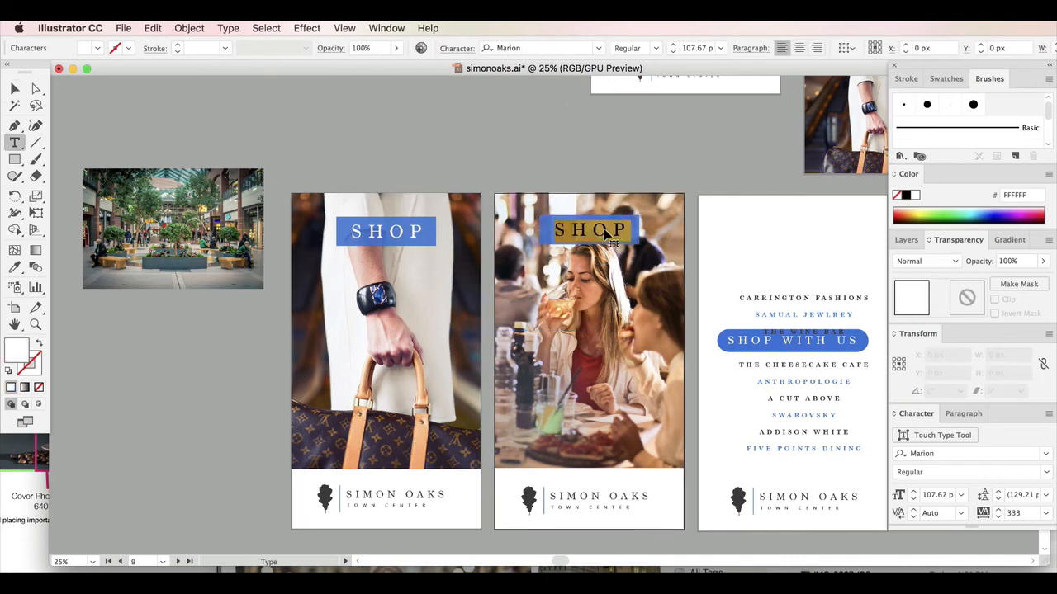
text(DINE)
click(14, 88)
click(175, 100)
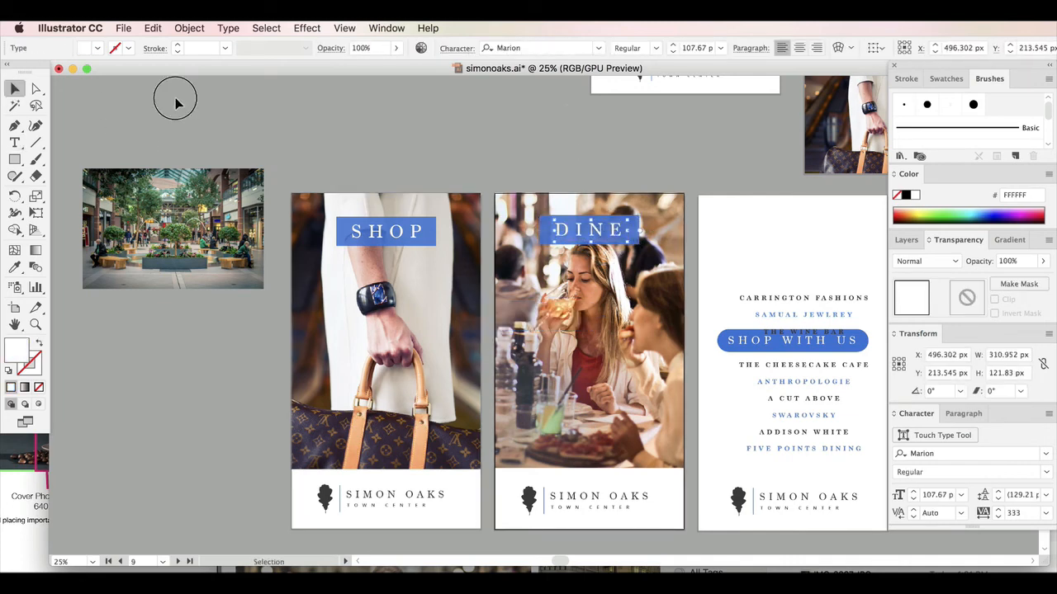
Clear the third story artboard by deleting its SHOP WITH US button and moving the store list to the empty canvas left of the first artboard
drag(232, 212, 751, 160)
click(752, 333)
key(Delete)
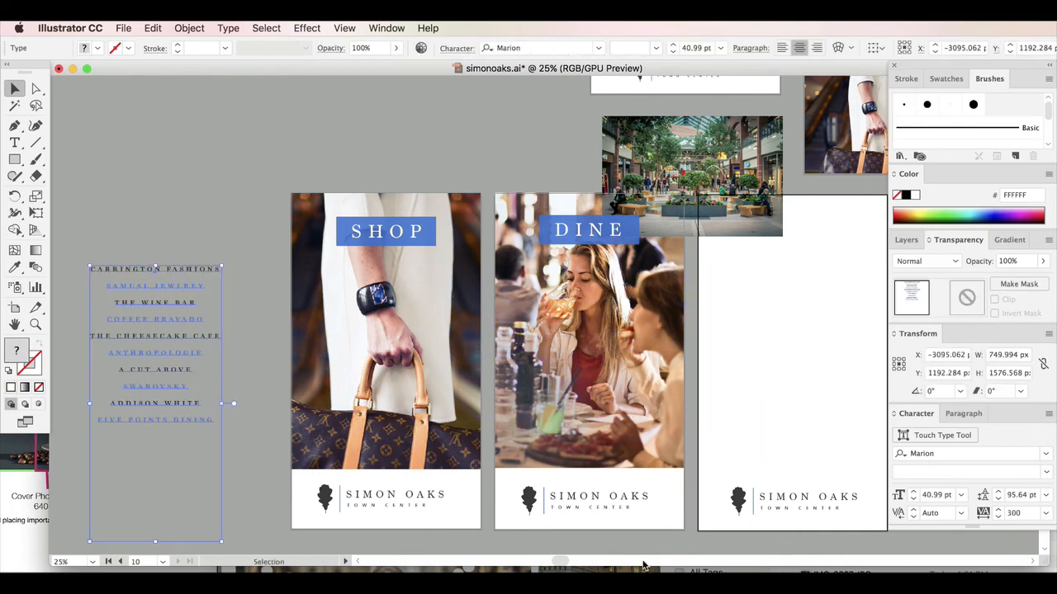
Place the shopping mall photo over the third story artboard's area above the logo, enlarged to about 2380 px wide
drag(556, 561, 565, 561)
drag(687, 198, 738, 418)
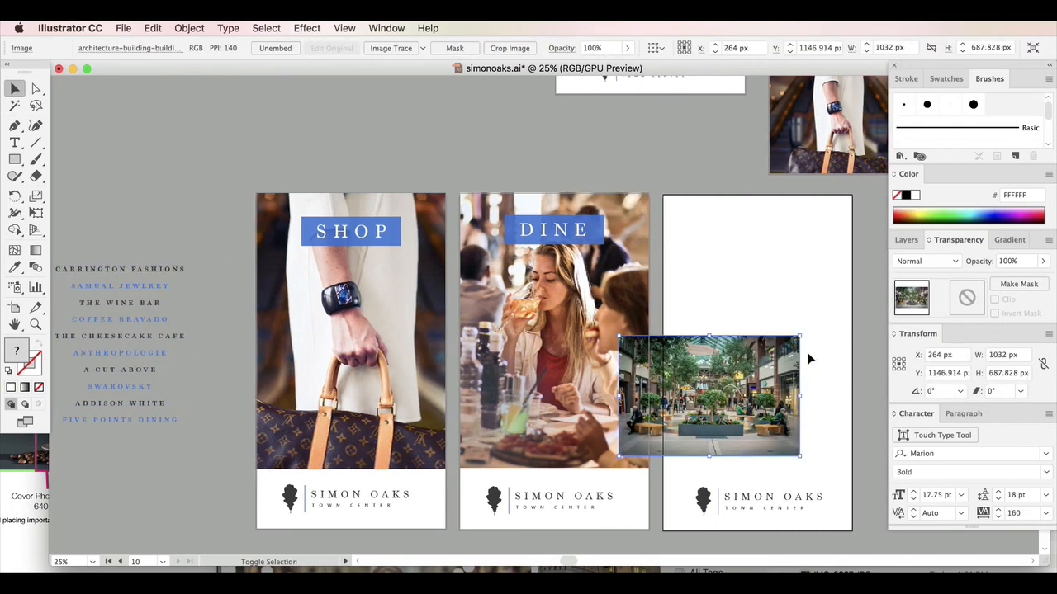
drag(799, 336, 856, 178)
drag(729, 242, 711, 271)
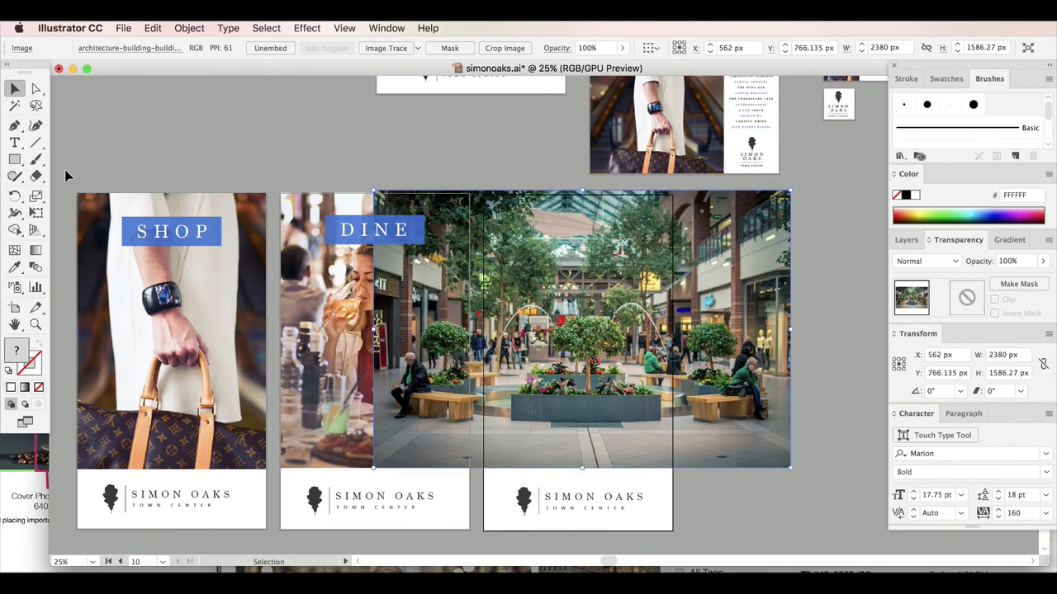
Clip the shopping mall photo with a rectangle of about 1072 by 1552 px drawn over the third artboard above the logo
click(11, 161)
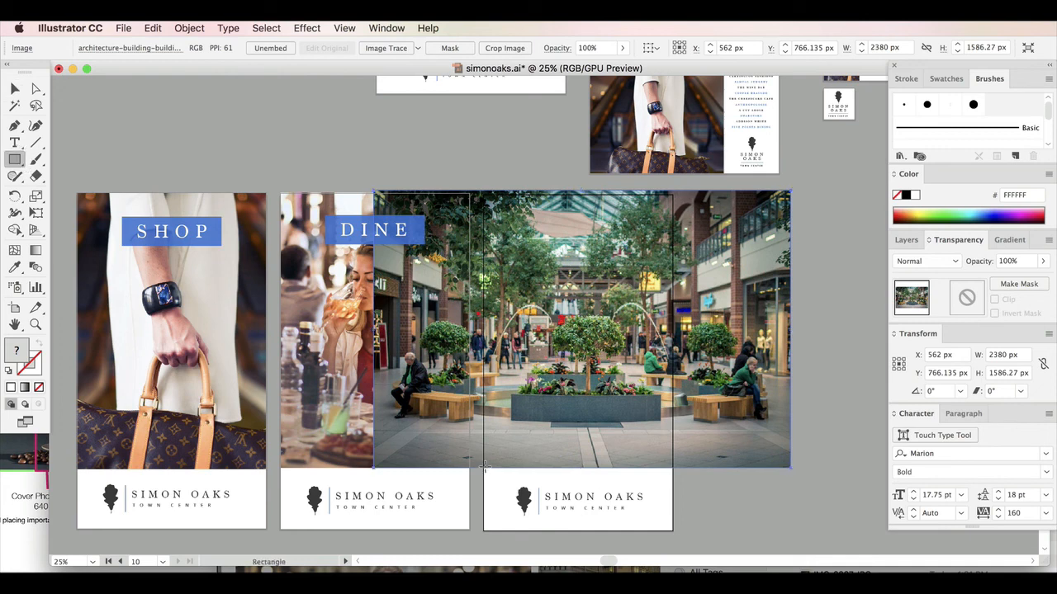
mouse_move(485, 467)
mouse_down()
mouse_move(673, 417)
mouse_move(673, 195)
mouse_up()
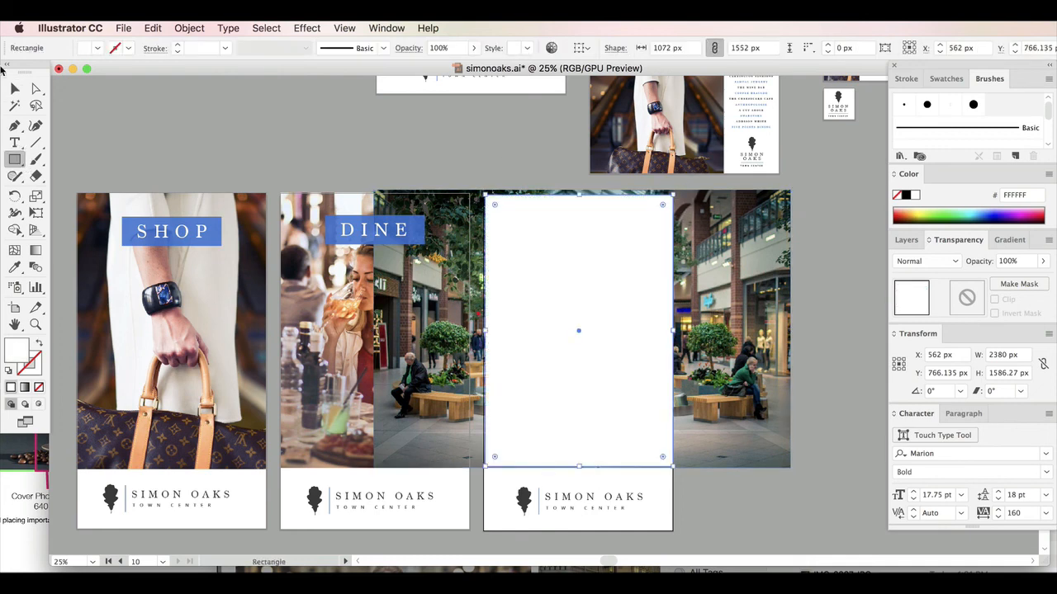
key(v)
shift+click(708, 285)
right_click(713, 274)
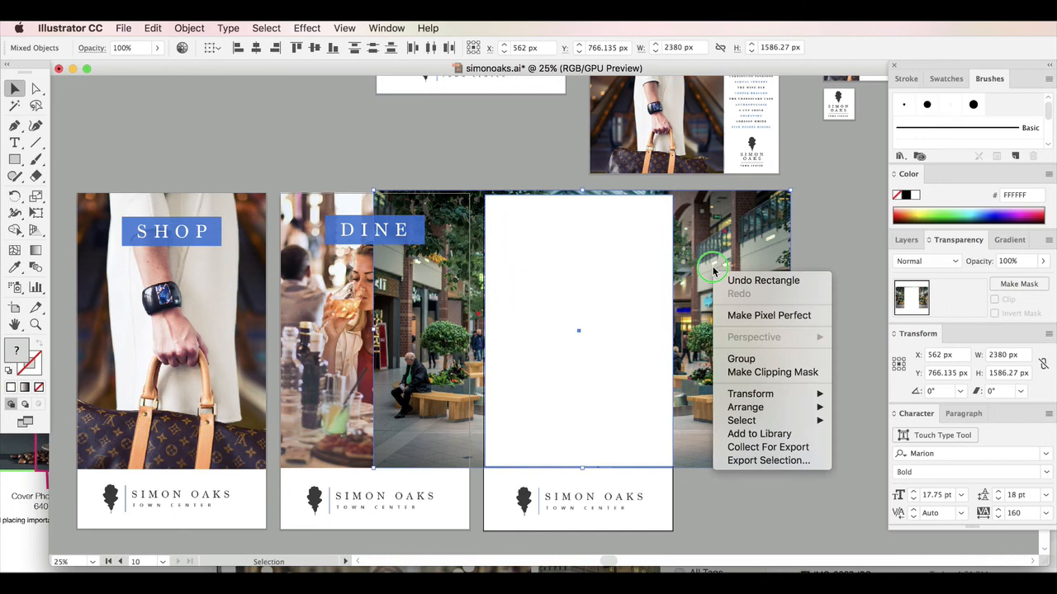
click(772, 373)
right_click(592, 271)
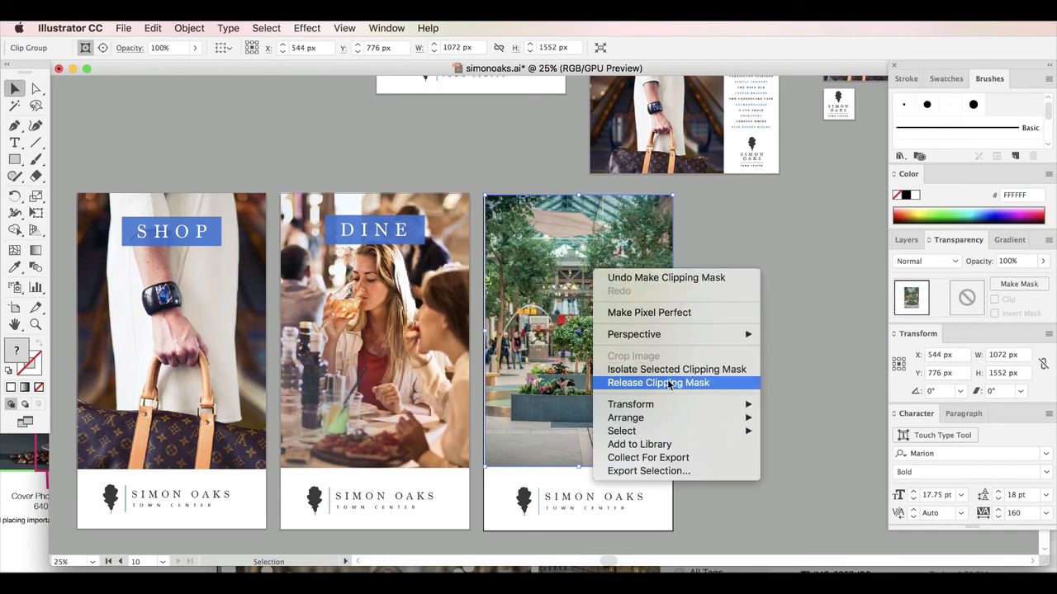
click(475, 267)
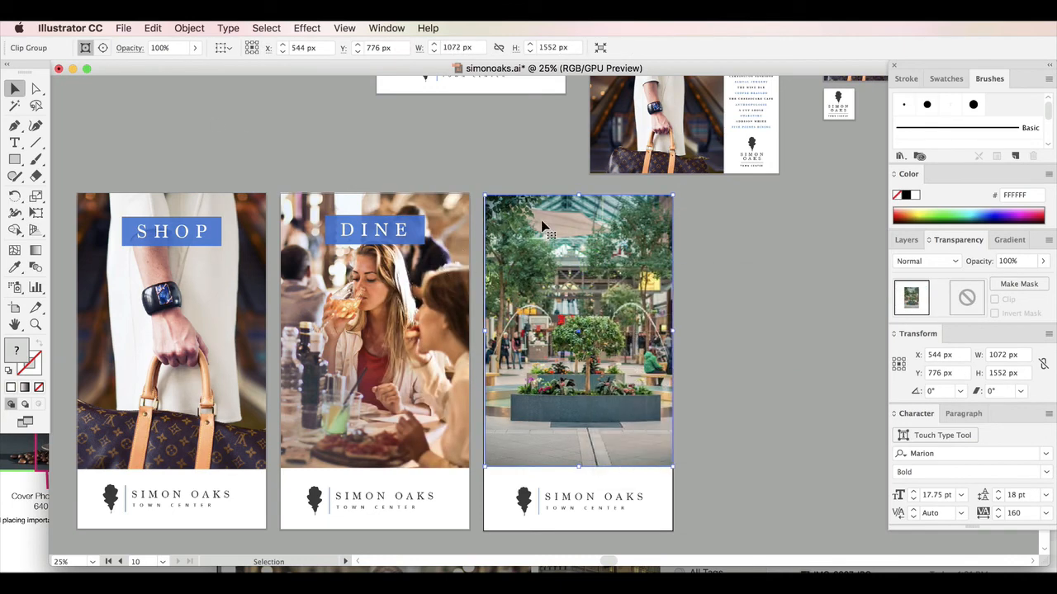
Nudge the clipped mall photo left and adjust its upper corner to meet the third artboard's edges
key(Left)
key(Left)
click(759, 241)
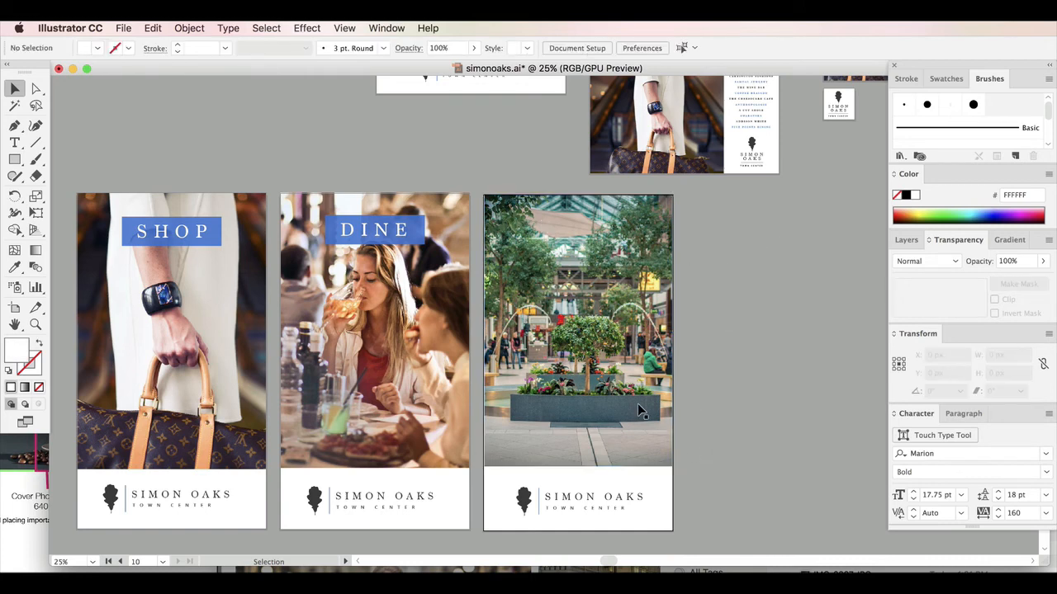
click(612, 310)
drag(672, 195, 674, 193)
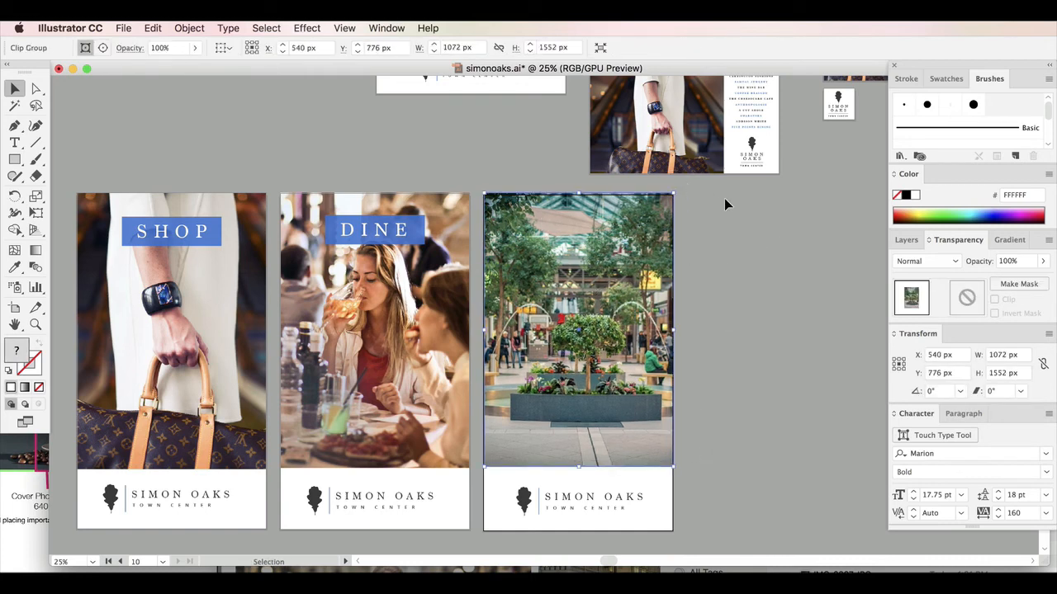
click(725, 200)
Copy the blue SHOP label onto the third story artboard, centred near the top of the mall photo
scroll(623, 565, left, 5)
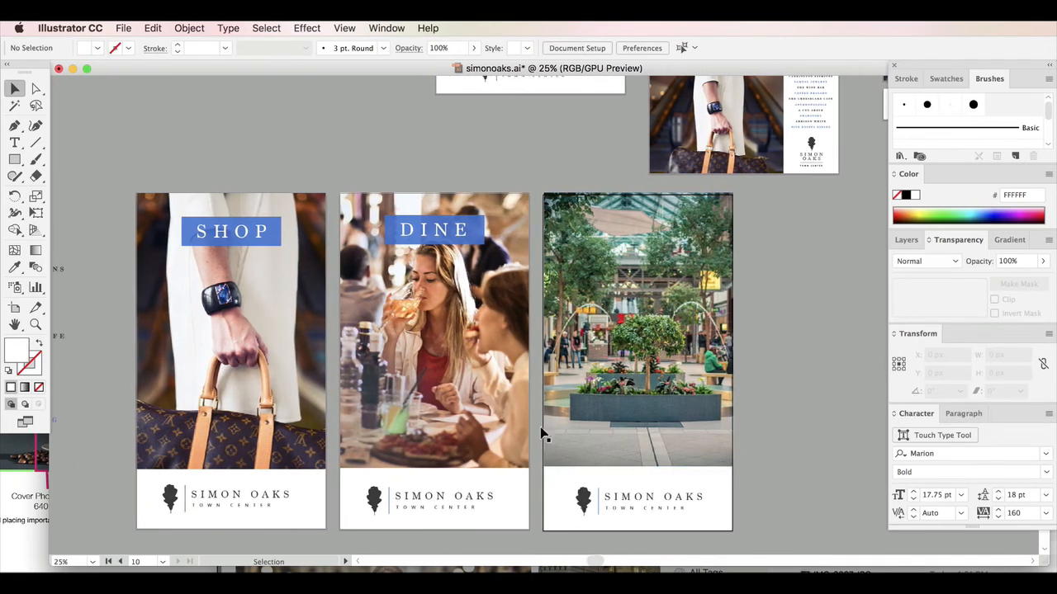
click(479, 236)
shift+click(461, 231)
key(super+v)
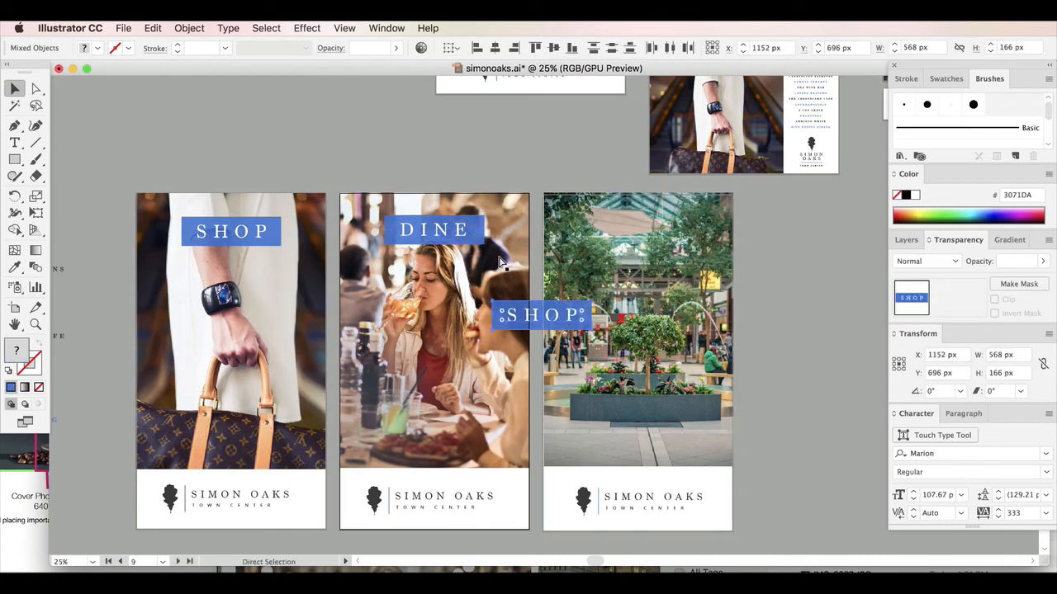
drag(515, 303, 613, 221)
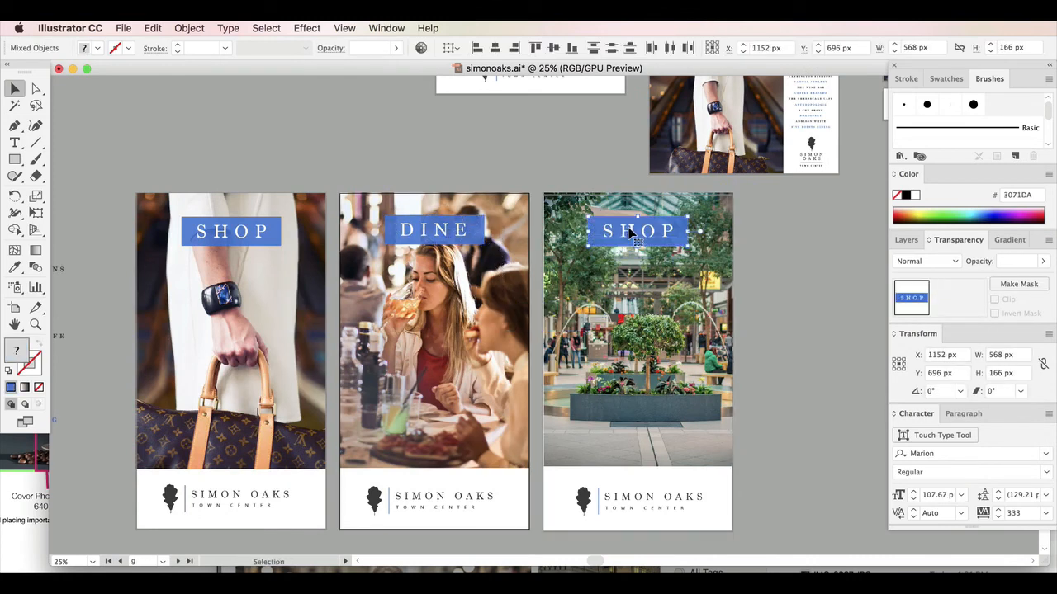
Replace the SHOP text in the third artboard's label with RELAX
double_click(629, 234)
double_click(629, 229)
text(PLA)
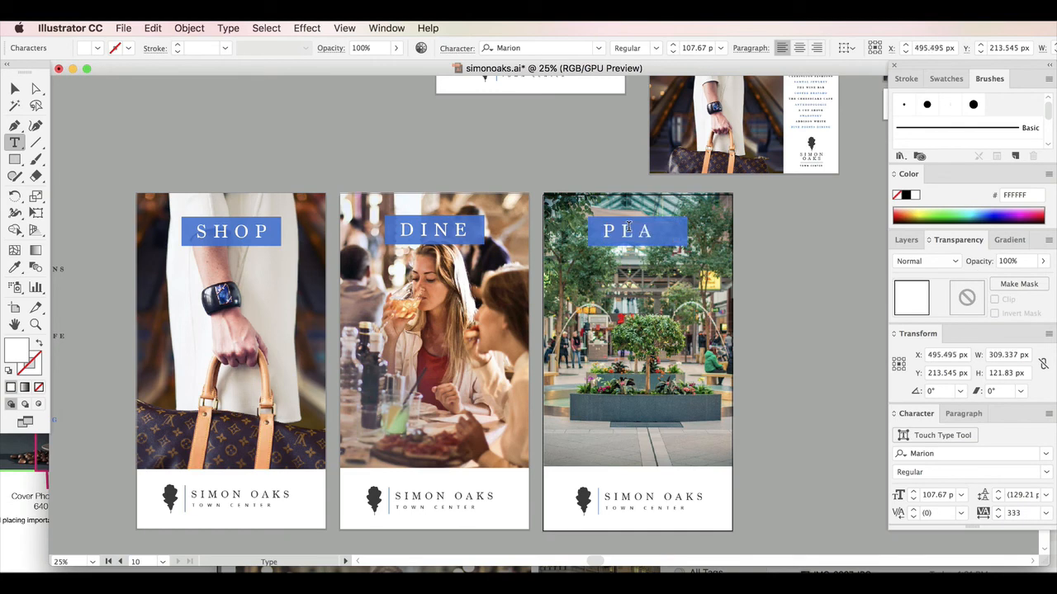
text(Y)
double_click(630, 234)
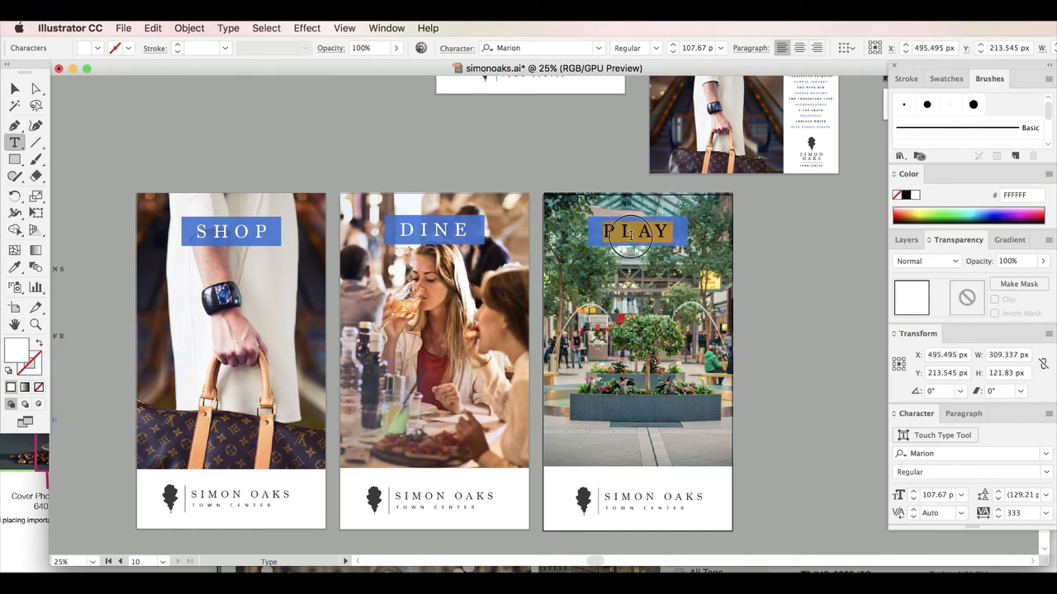
text(RELAX)
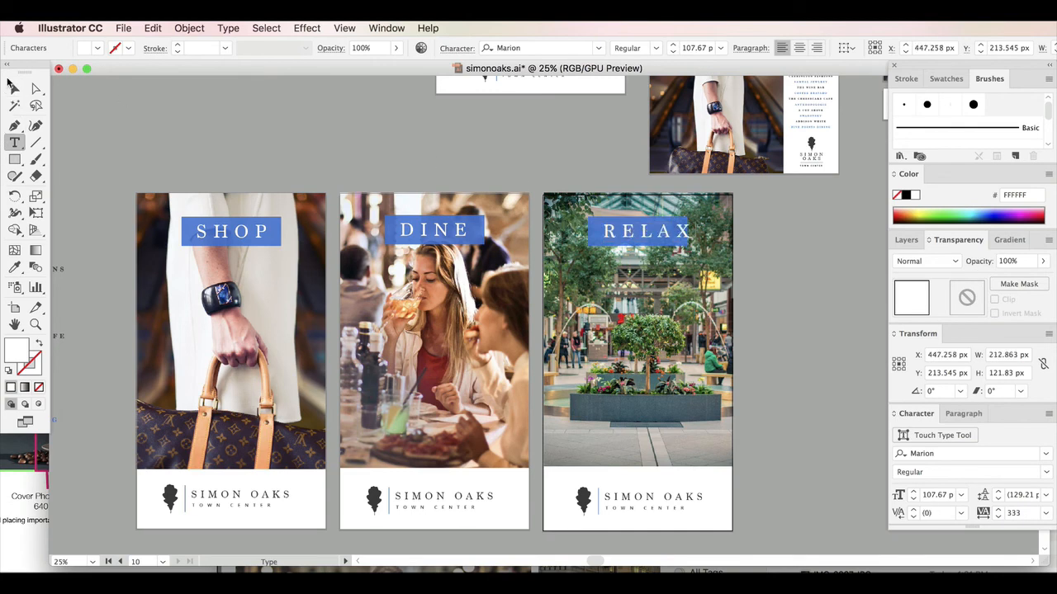
Centre the RELAX text on its blue rectangle and size the rectangle to about 578 by 166 px
click(12, 85)
drag(291, 61, 310, 66)
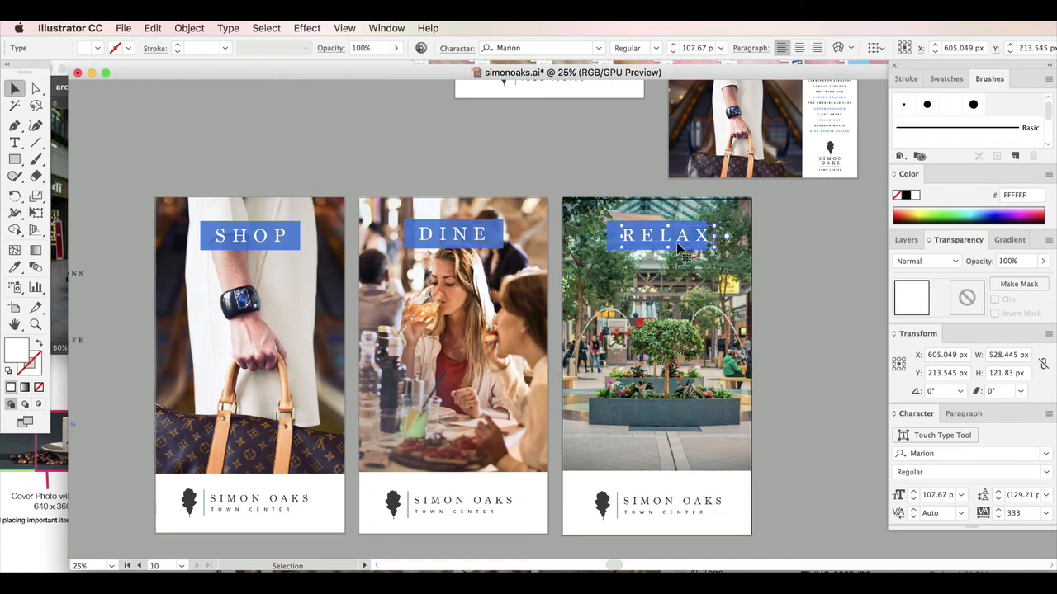
click(605, 157)
click(609, 239)
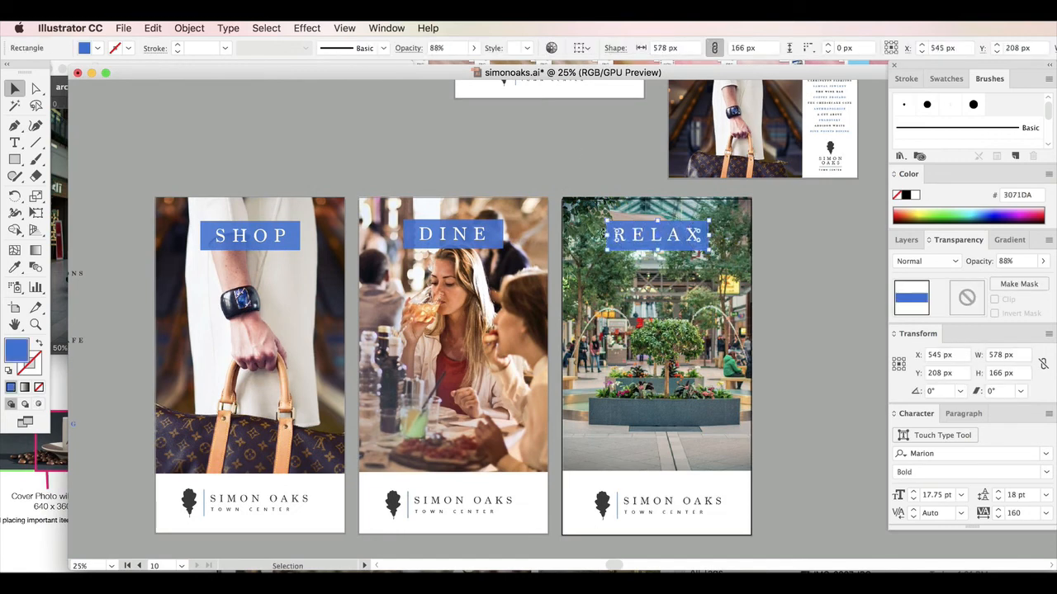
click(505, 117)
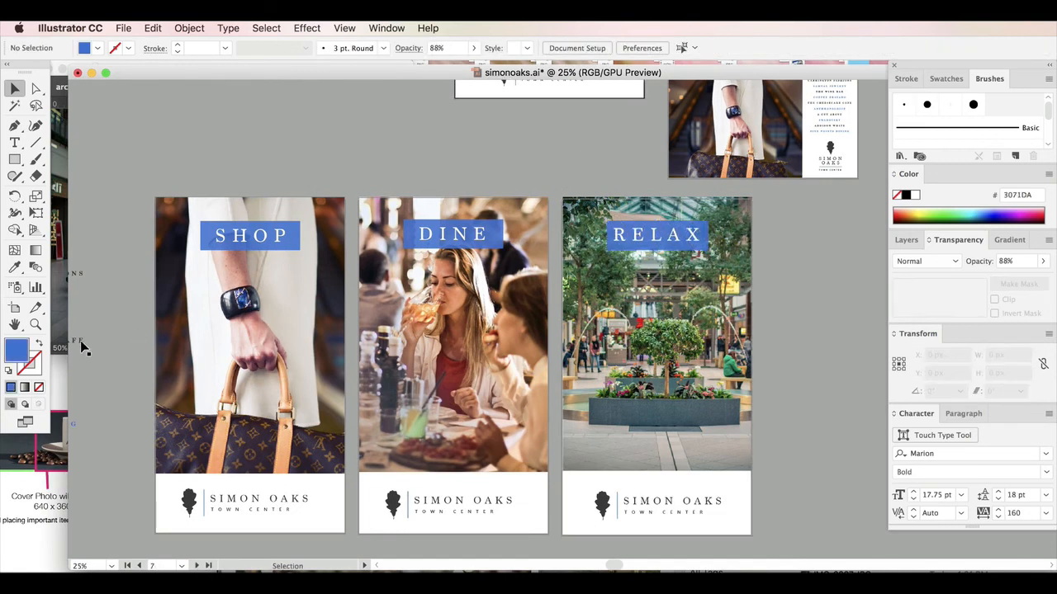
Move the store list from the empty canvas onto the third artboard, over the mall photo below the RELAX label
drag(81, 340, 729, 367)
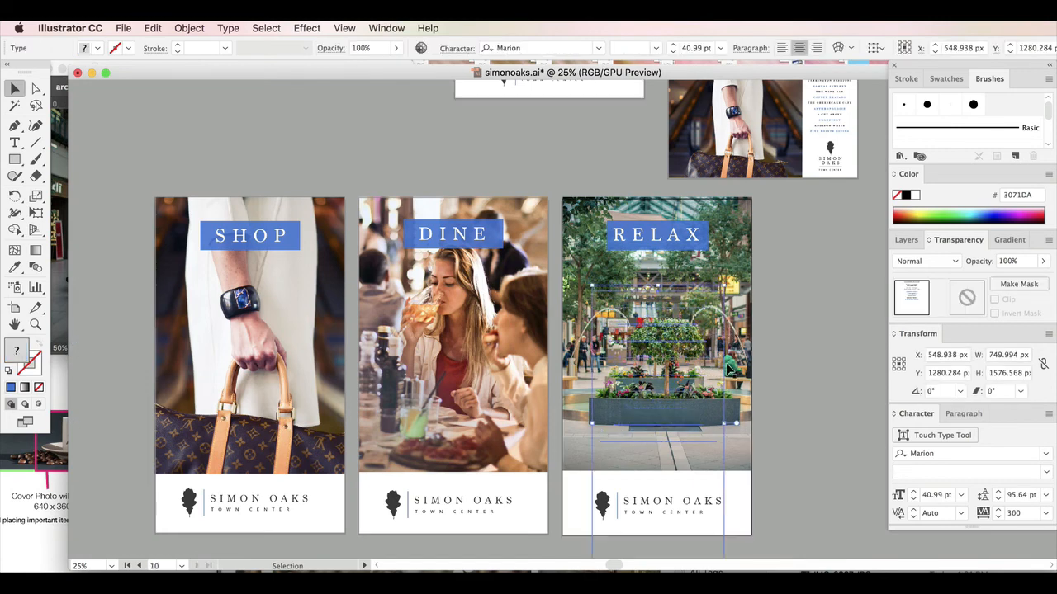
right_click(673, 406)
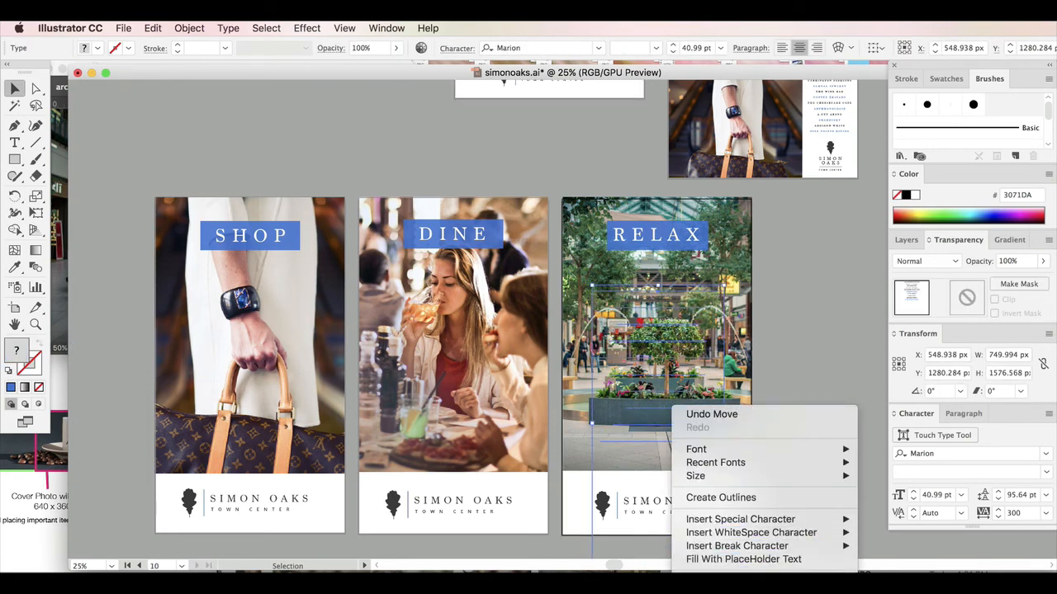
click(824, 331)
click(824, 331)
drag(617, 567, 649, 568)
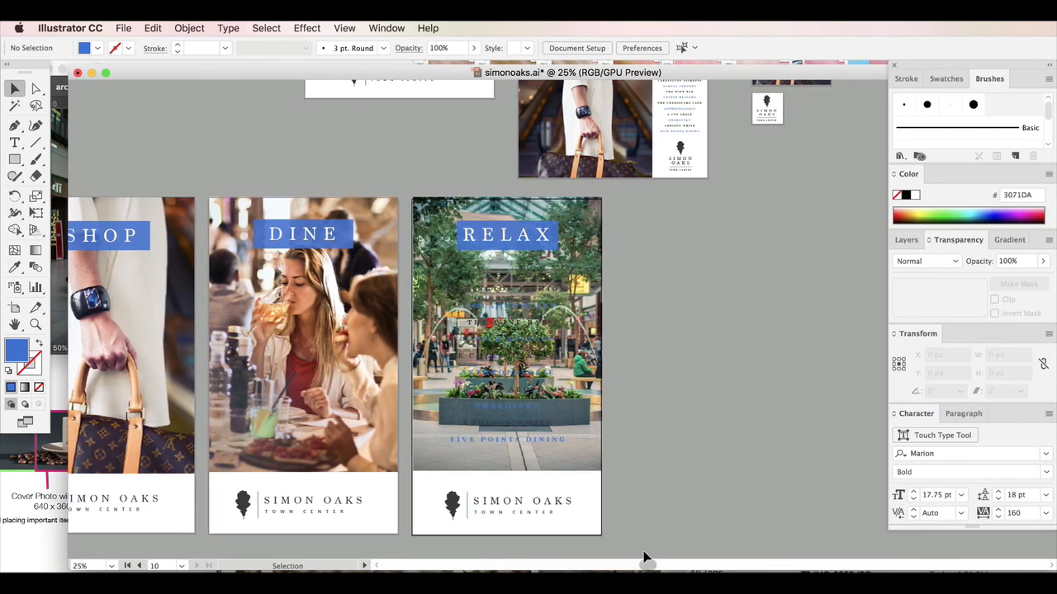
click(541, 324)
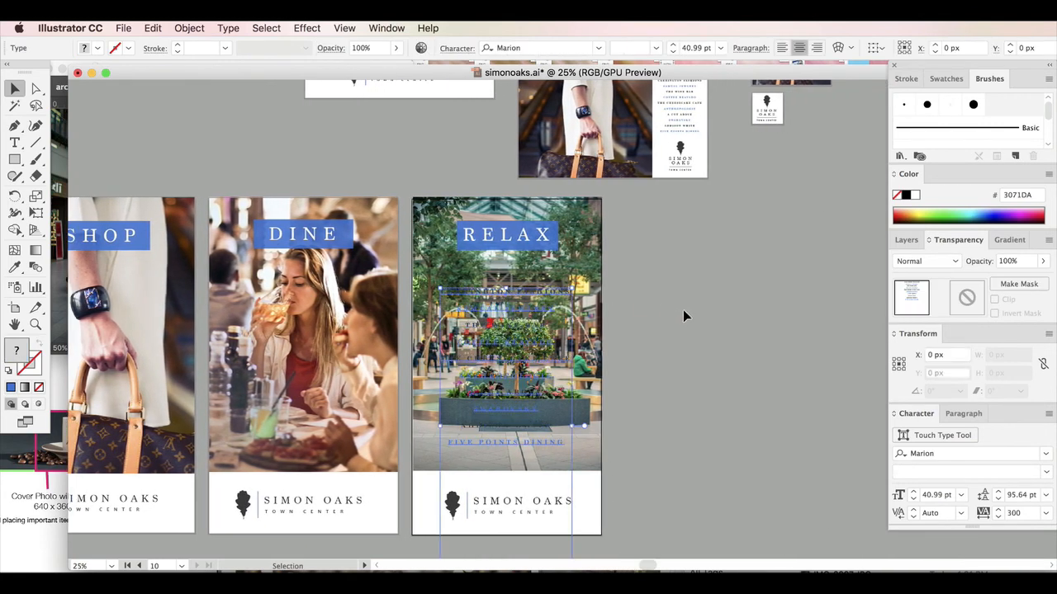
click(717, 326)
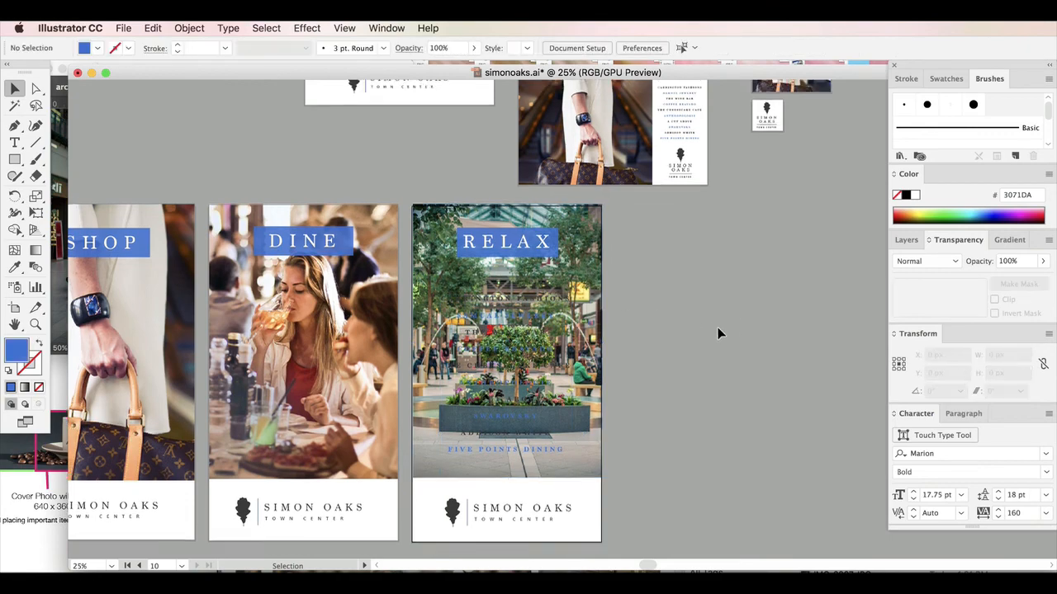
Copy the dark feathered shape from the square Instagram ad over the third artboard's store list, enlarged to about 919 by 1176 px
scroll(719, 338, up, 5)
click(668, 346)
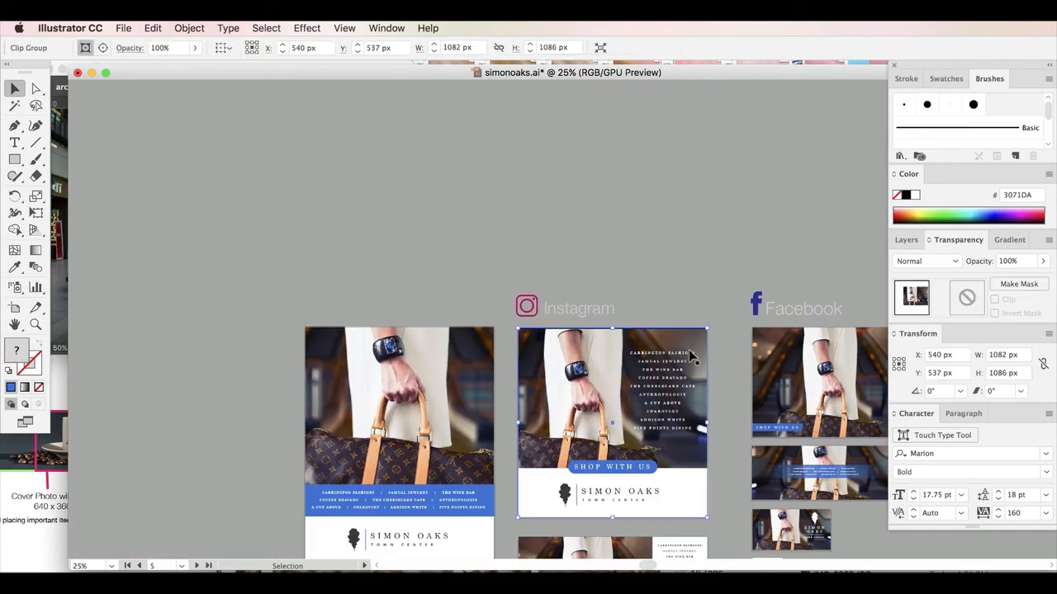
click(694, 364)
scroll(596, 376, down, 1)
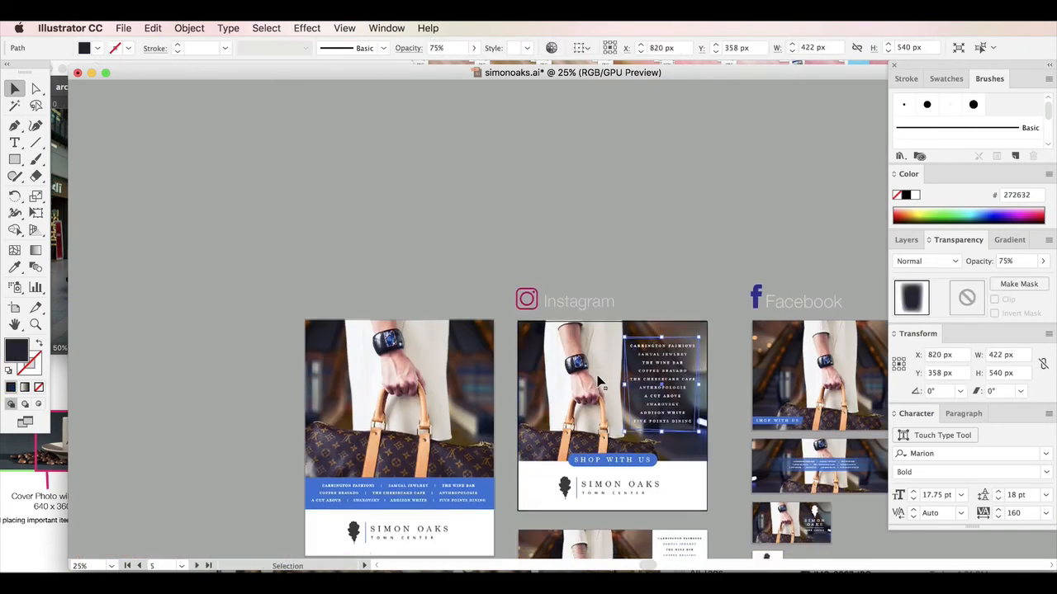
scroll(591, 379, down, 15)
drag(598, 381, 609, 216)
drag(549, 284, 531, 275)
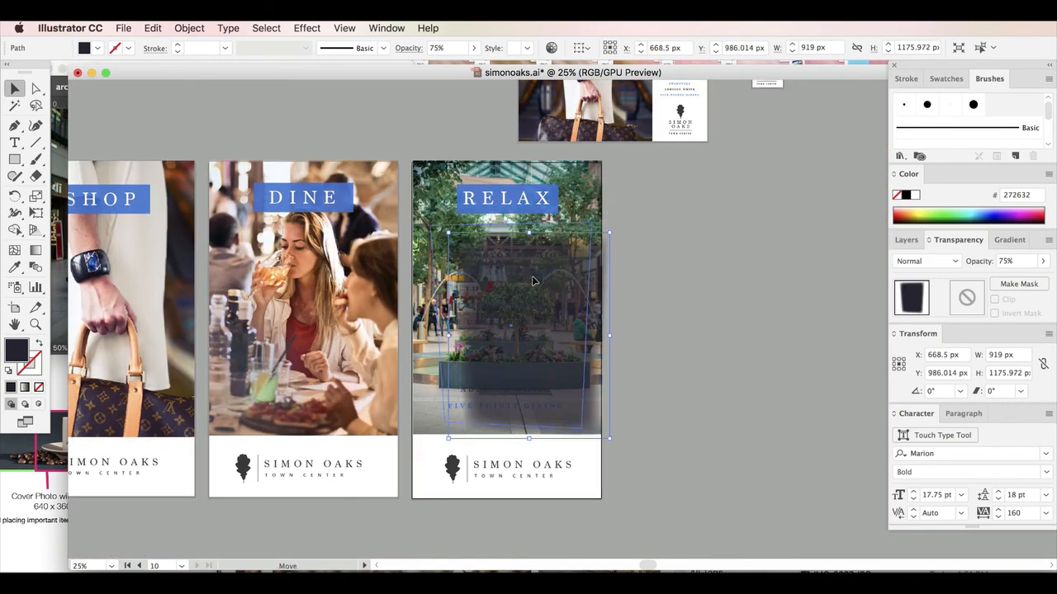
Centre the dark shape behind the store list and colour the list text white (FFFFFF)
click(519, 335)
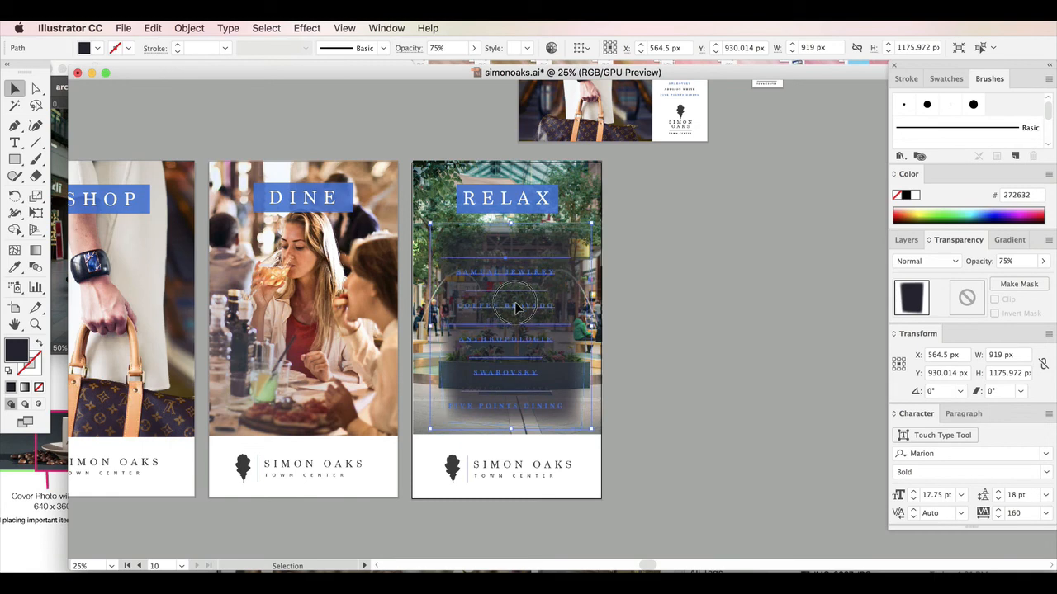
click(915, 196)
click(743, 283)
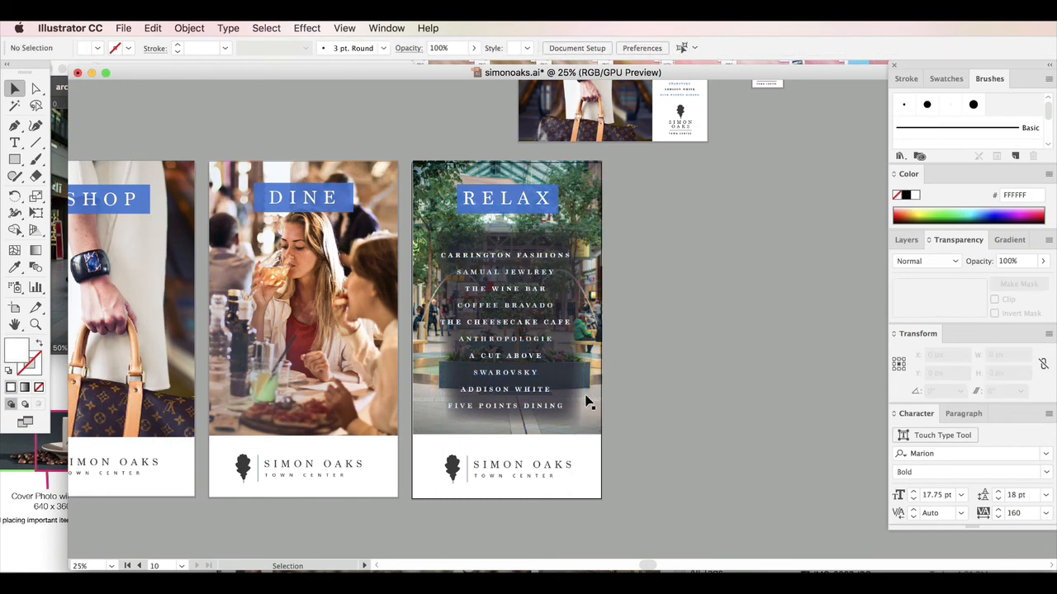
Try a Gaussian Blur of about 9.5 pixels on the dark shape behind the store list and undo it
click(574, 380)
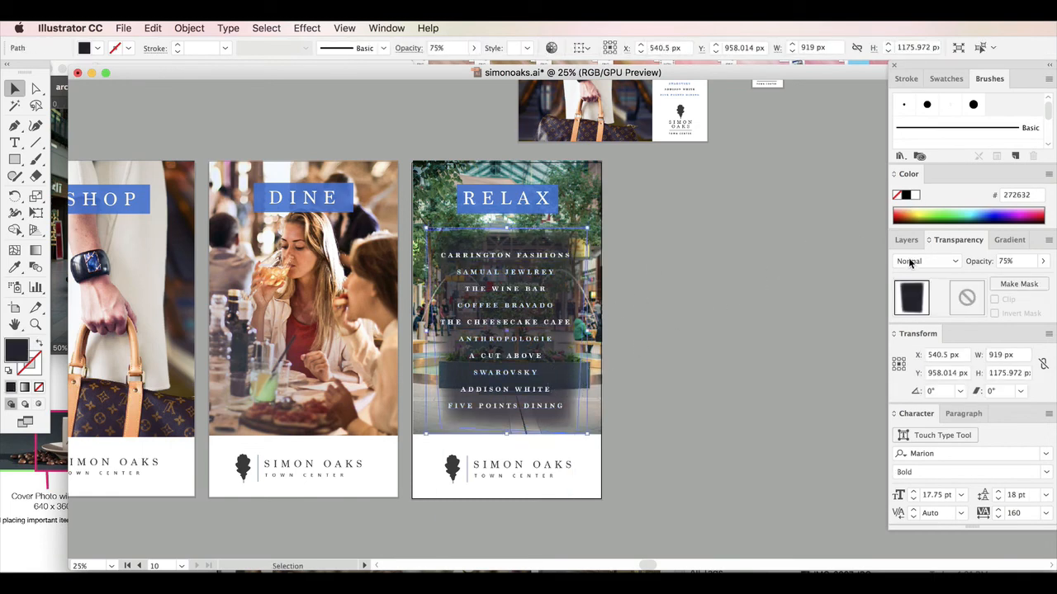
click(1024, 241)
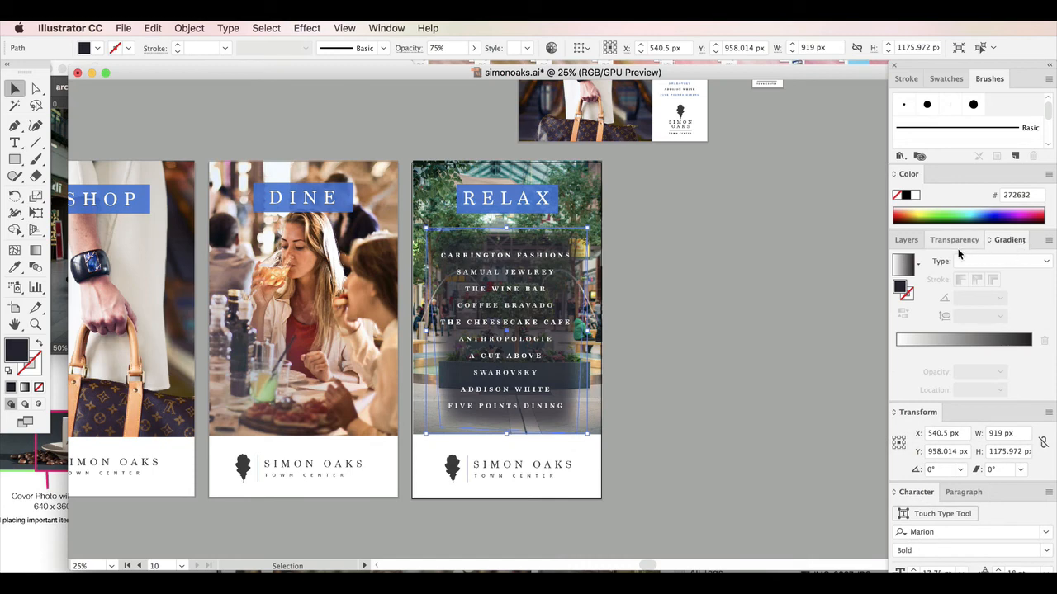
click(404, 29)
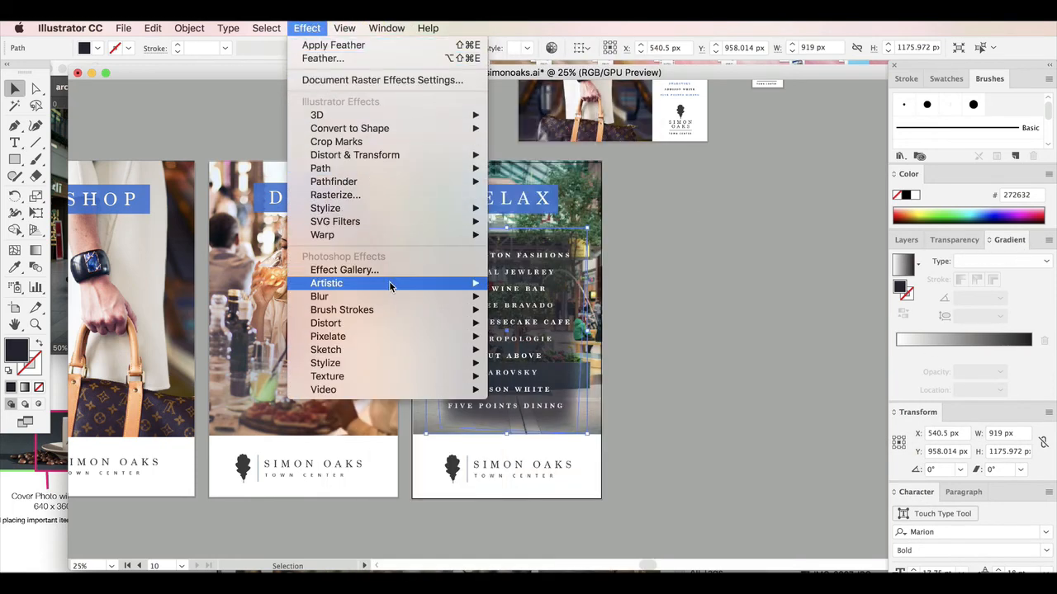
mouse_move(391, 298)
click(533, 297)
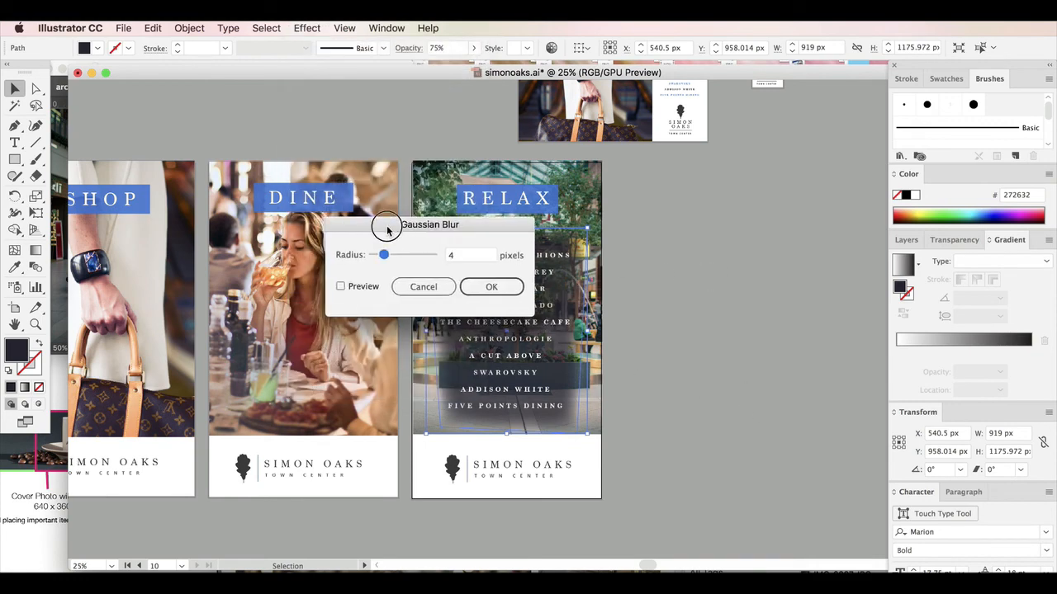
drag(376, 225, 707, 285)
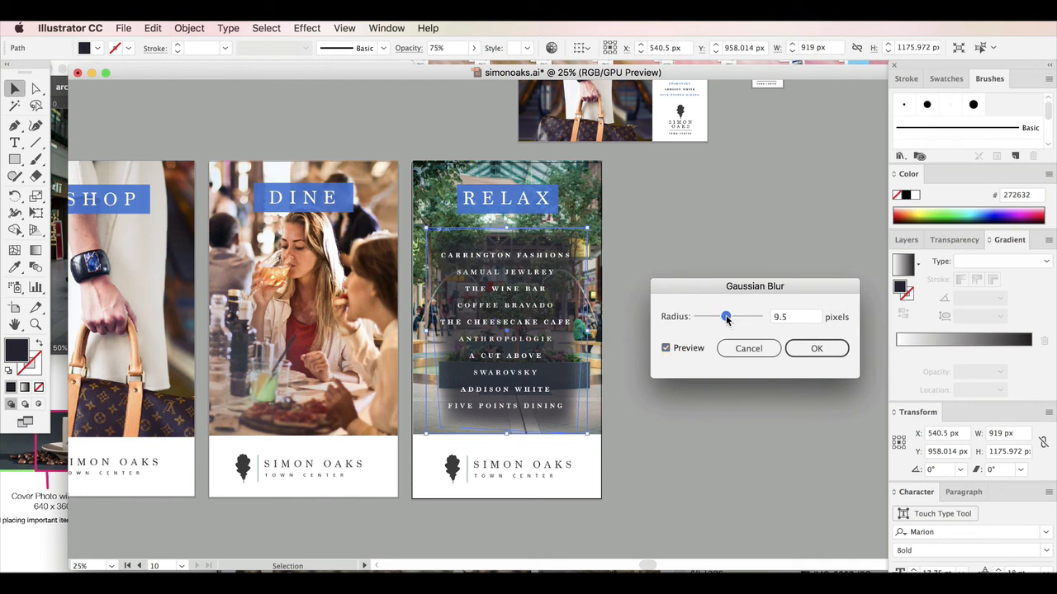
click(816, 348)
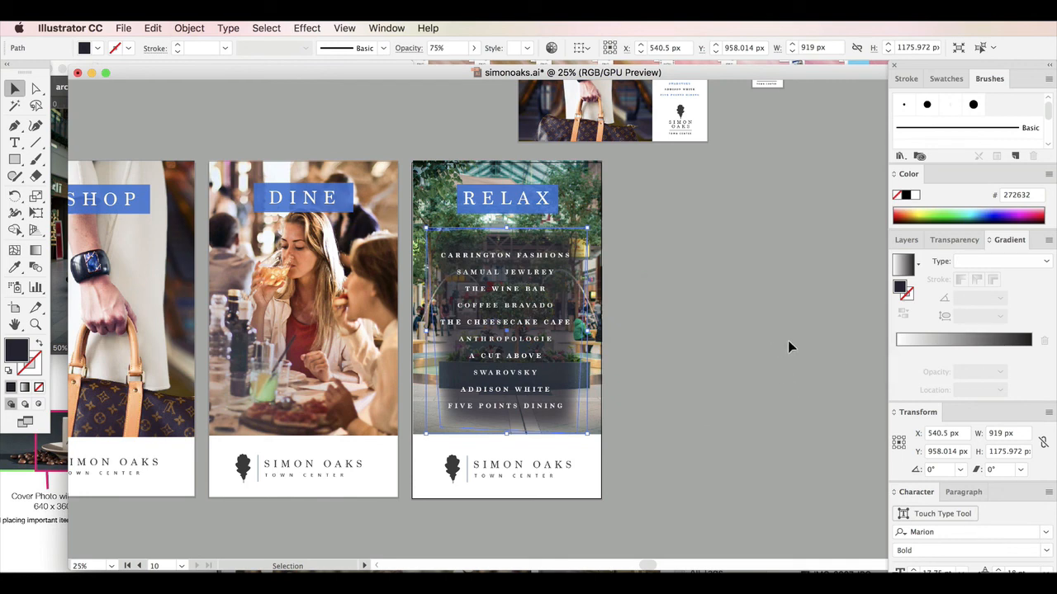
right_click(566, 271)
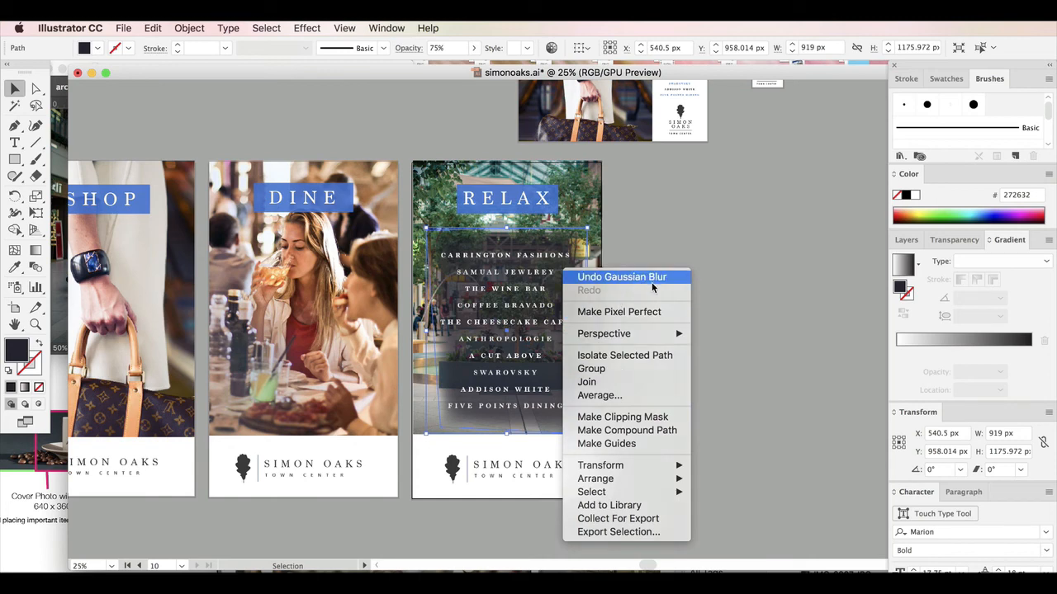
click(619, 278)
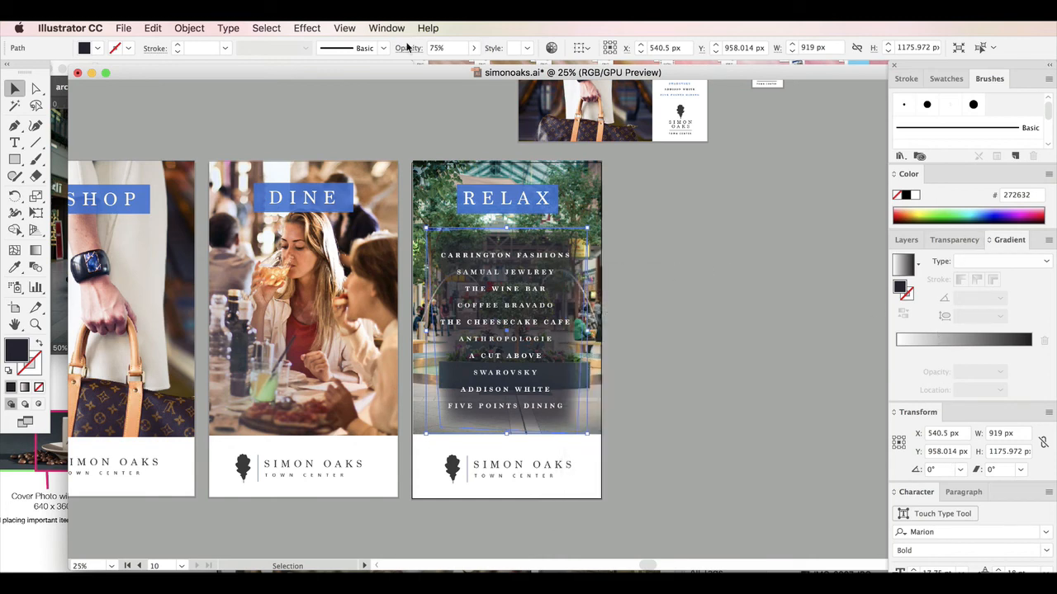
Increase the radius of the dark shape's existing Feather effect to soften its edges around the store list
click(386, 27)
click(432, 225)
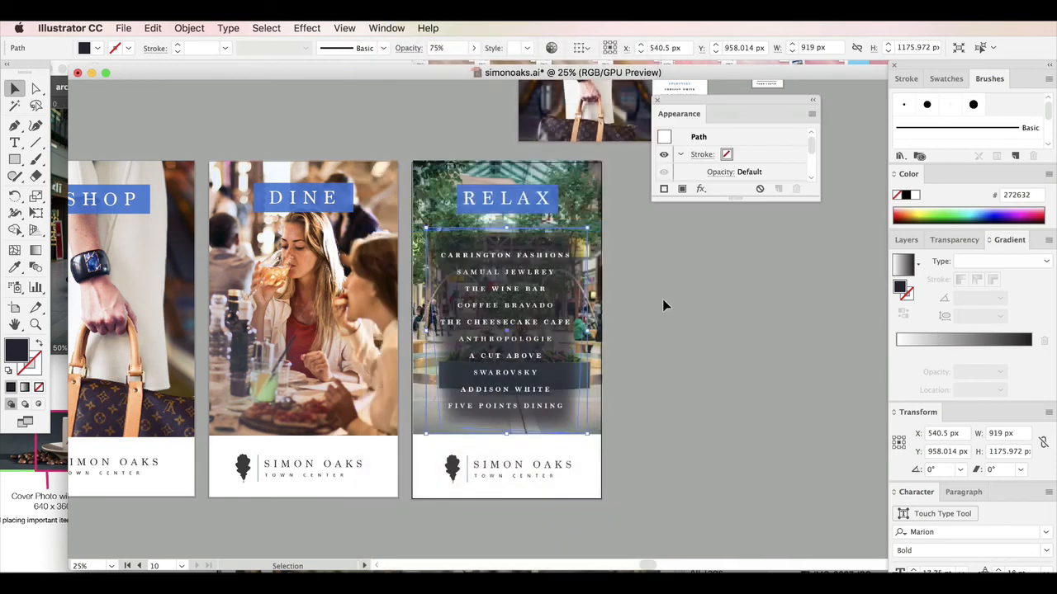
drag(815, 196, 842, 443)
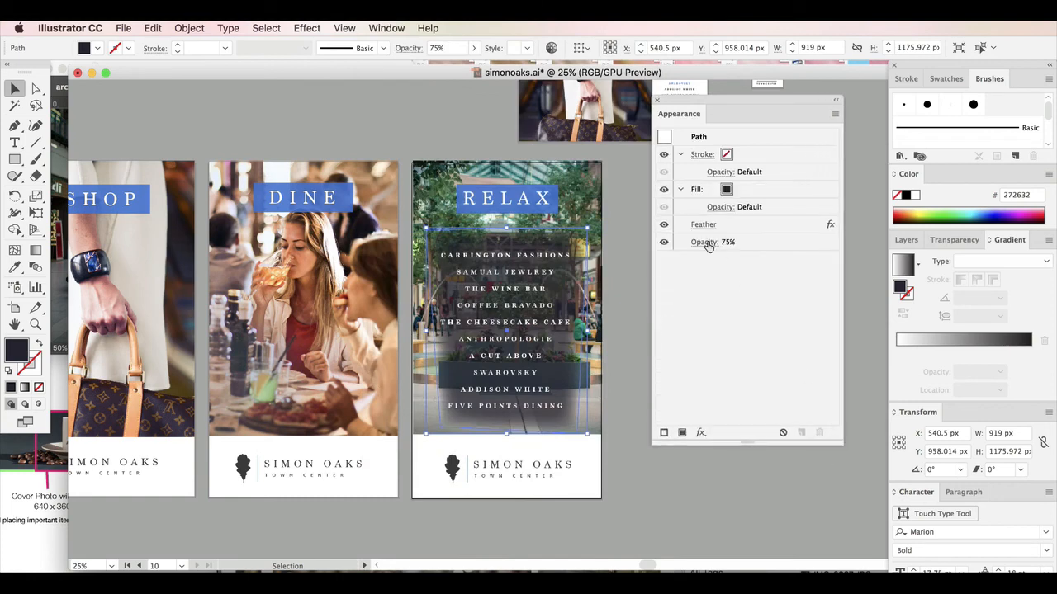
click(702, 226)
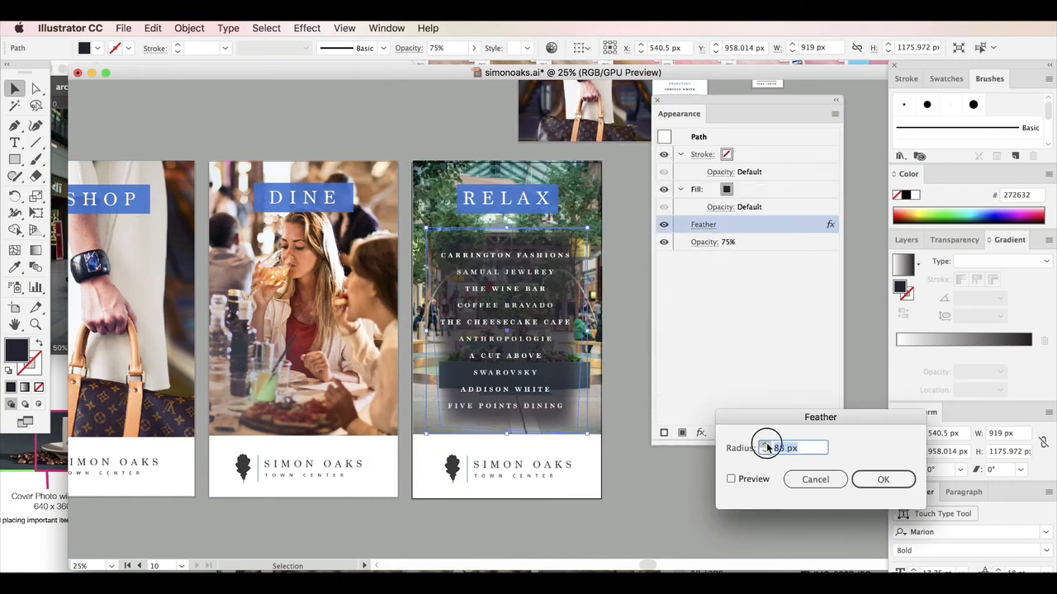
click(731, 479)
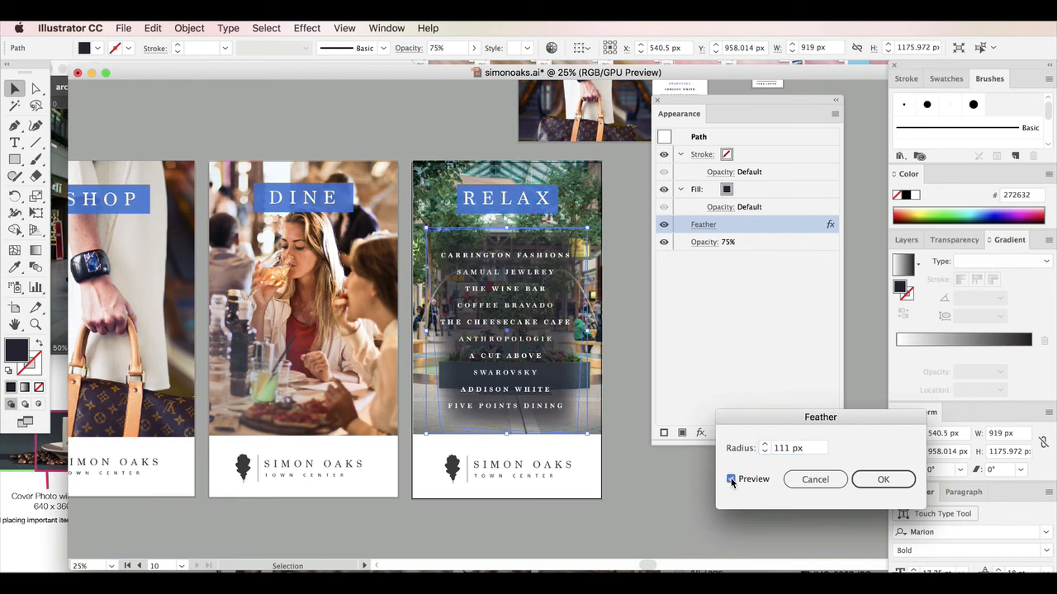
click(768, 447)
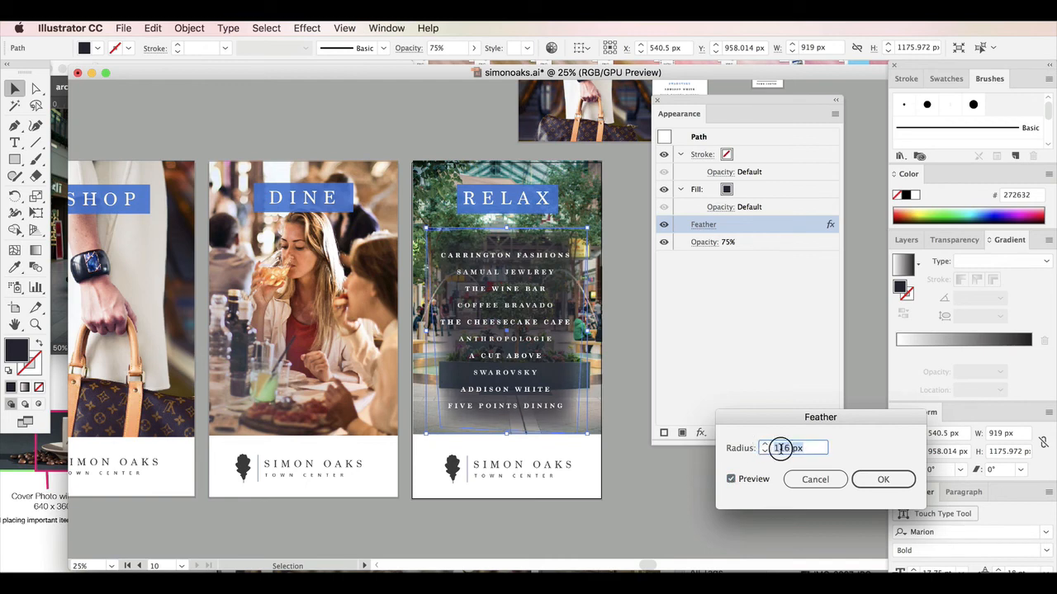
text(33)
click(876, 479)
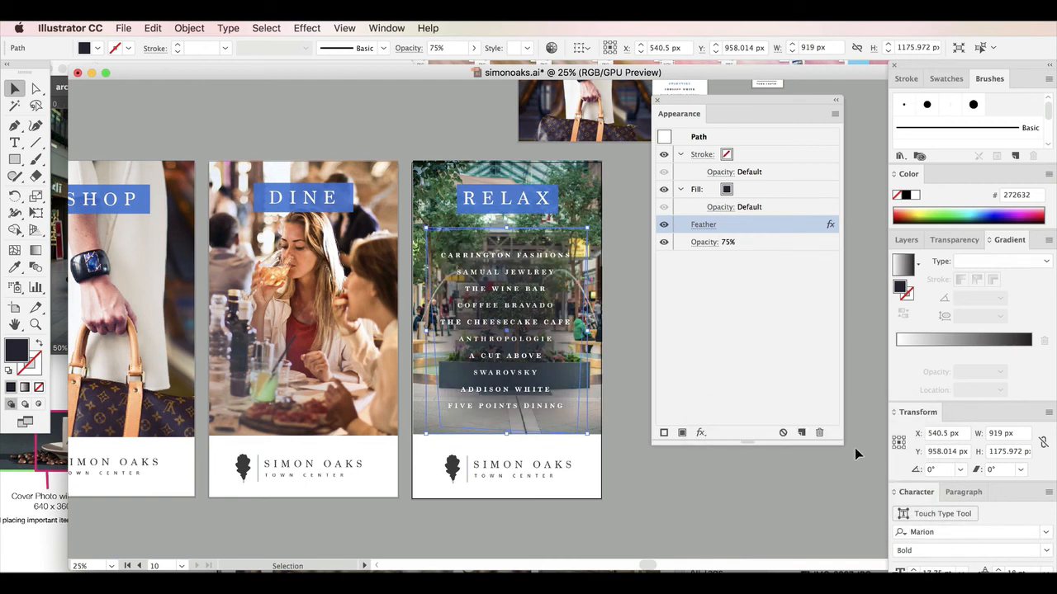
click(658, 101)
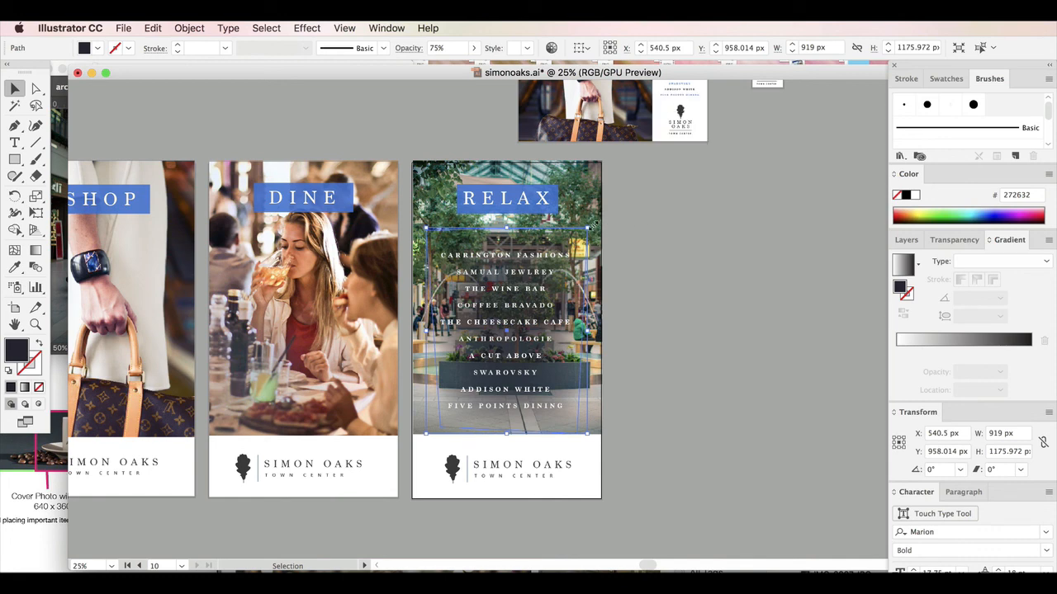
Enlarge the dark feathered shape behind the store list to about 1028 by 1260 px
drag(592, 224, 597, 219)
drag(427, 439, 419, 445)
click(529, 314)
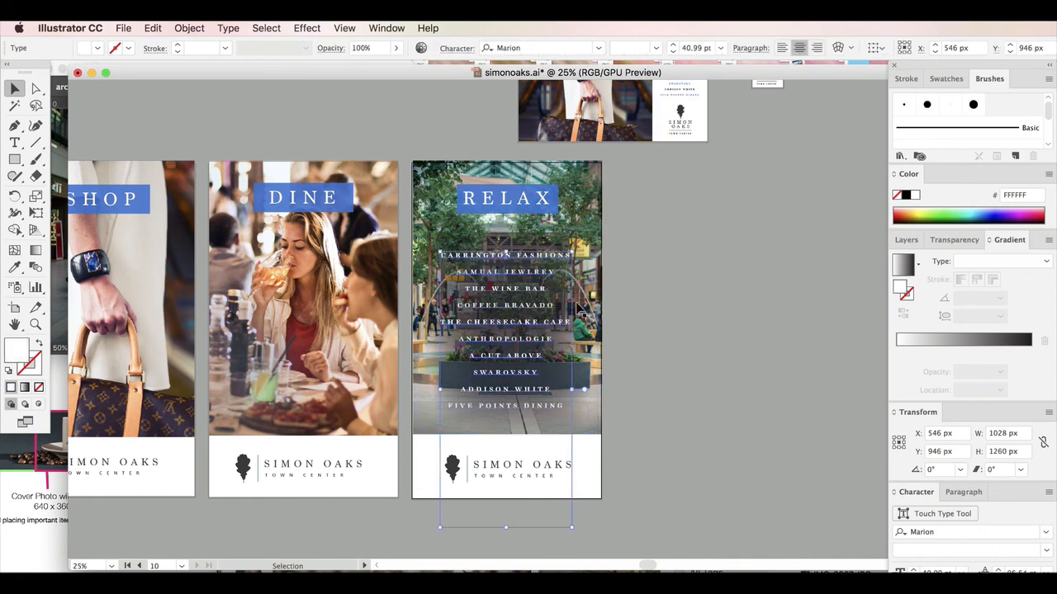
Set the tracking of the store list text to 200
click(457, 49)
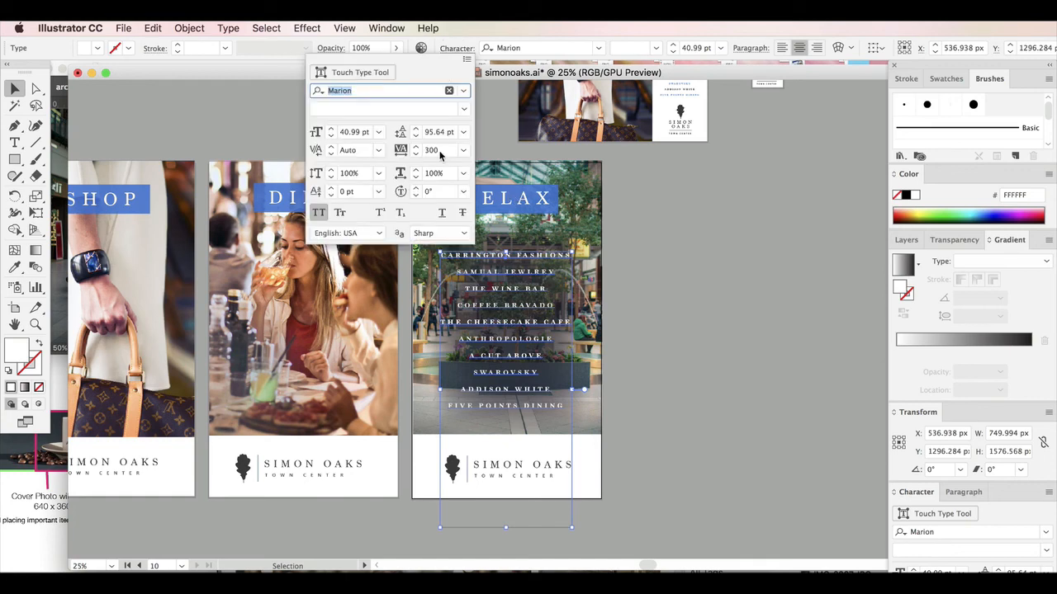
click(429, 150)
text(20)
key(Return)
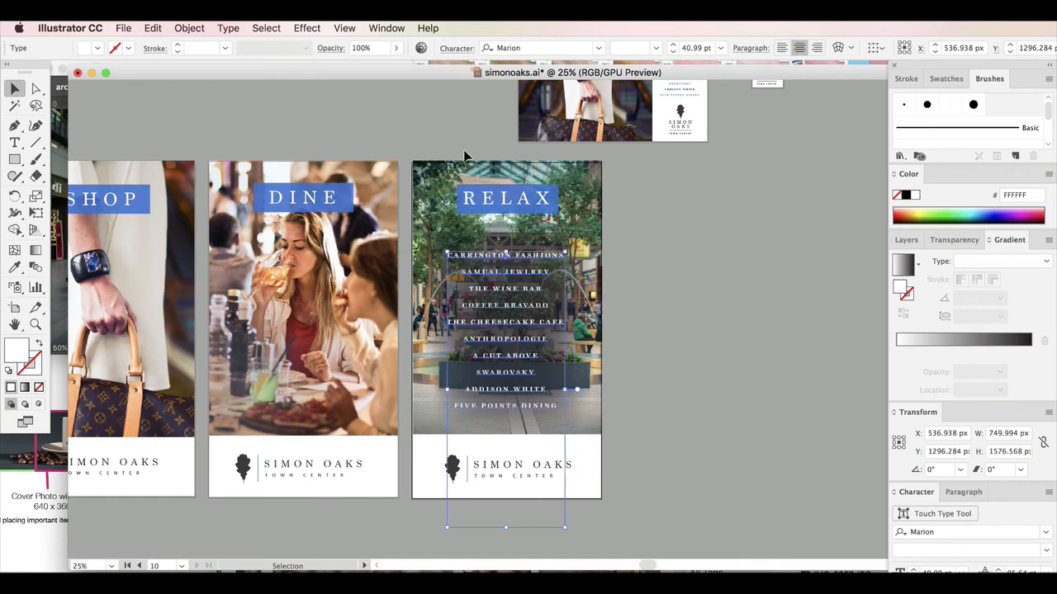
Draw a rectangle about 1084 by 1928 px covering the whole RELAX artboard
click(738, 334)
drag(645, 569, 623, 569)
click(536, 243)
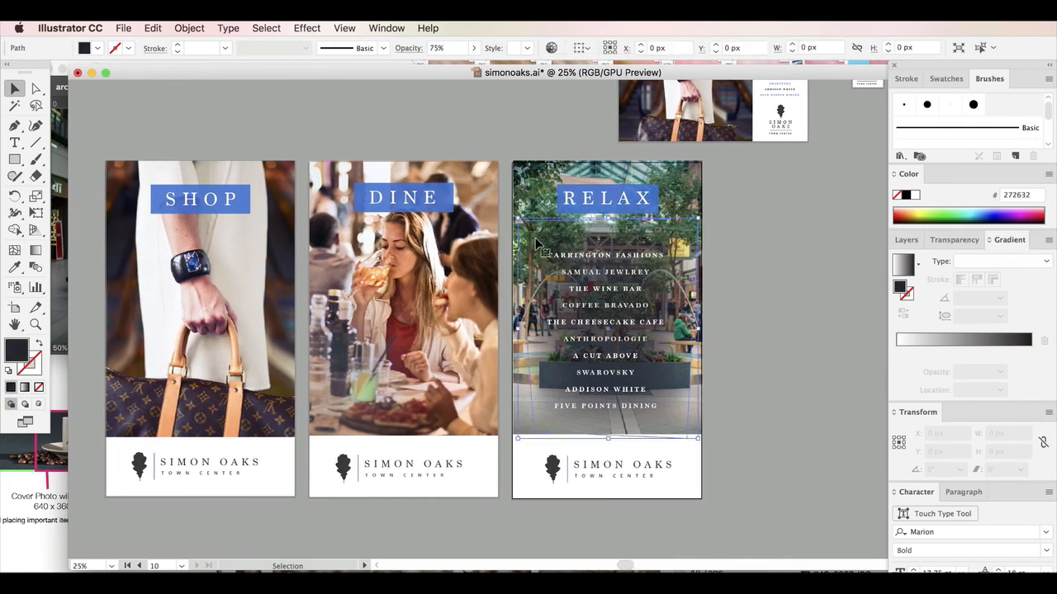
click(525, 190)
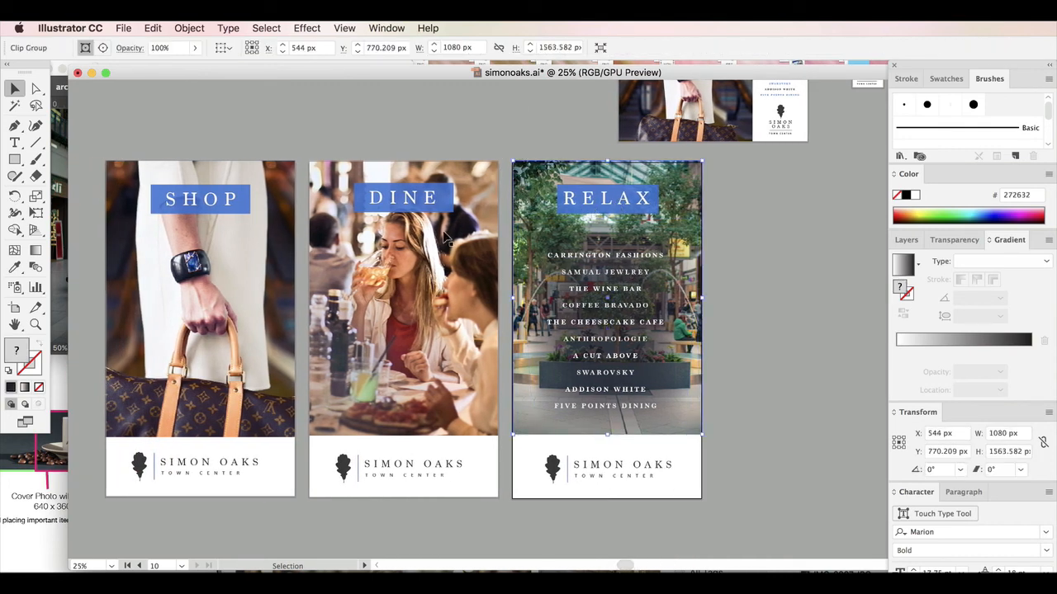
click(14, 159)
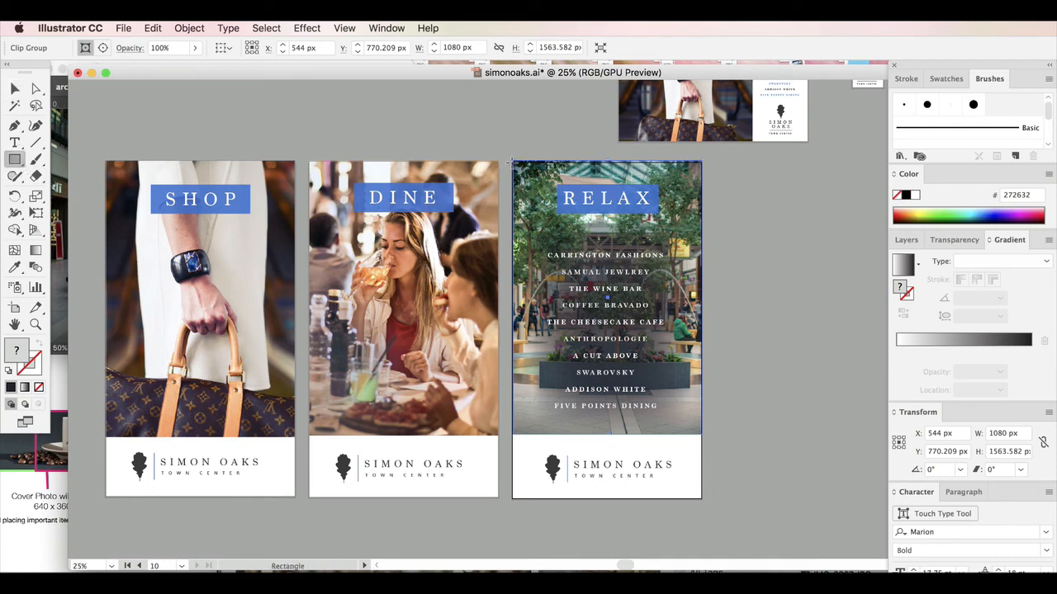
mouse_move(511, 161)
mouse_down()
mouse_move(693, 438)
mouse_move(707, 507)
mouse_move(702, 497)
mouse_up()
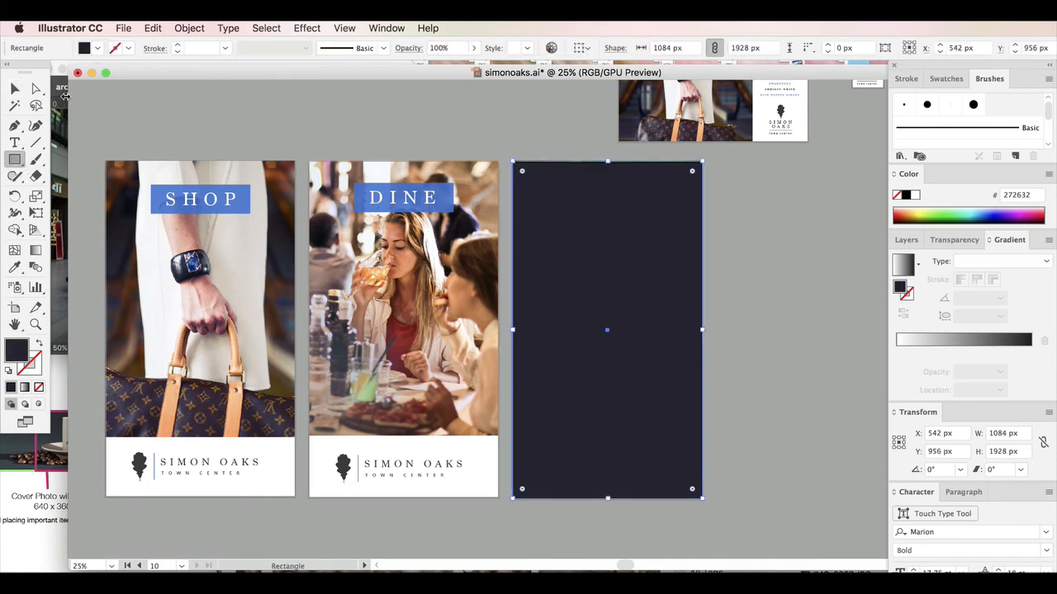
Copy the SHOP label box's blue fill and opacity onto the new rectangle
click(15, 266)
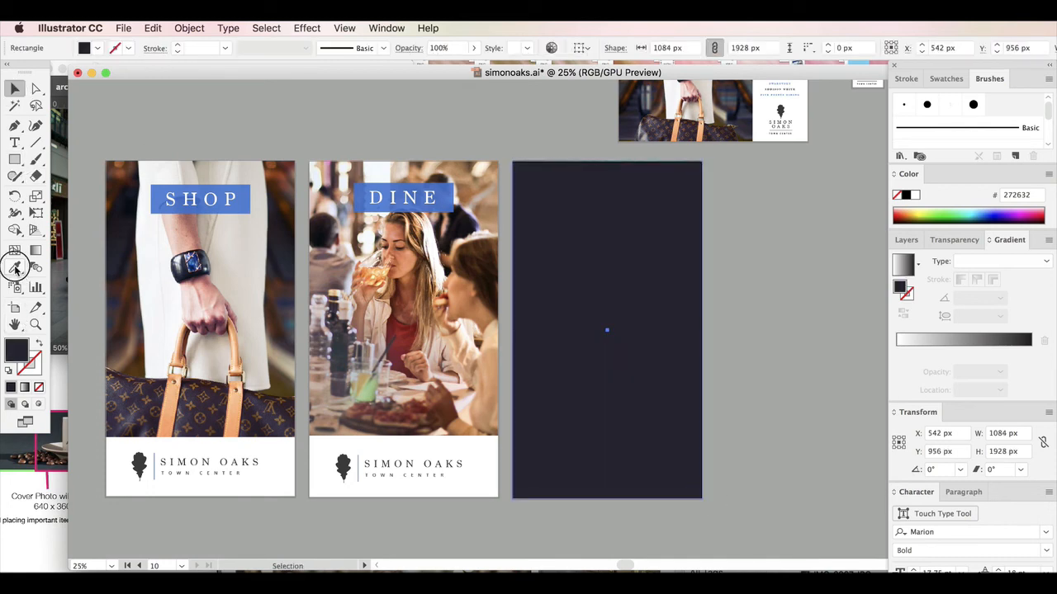
click(161, 188)
click(15, 88)
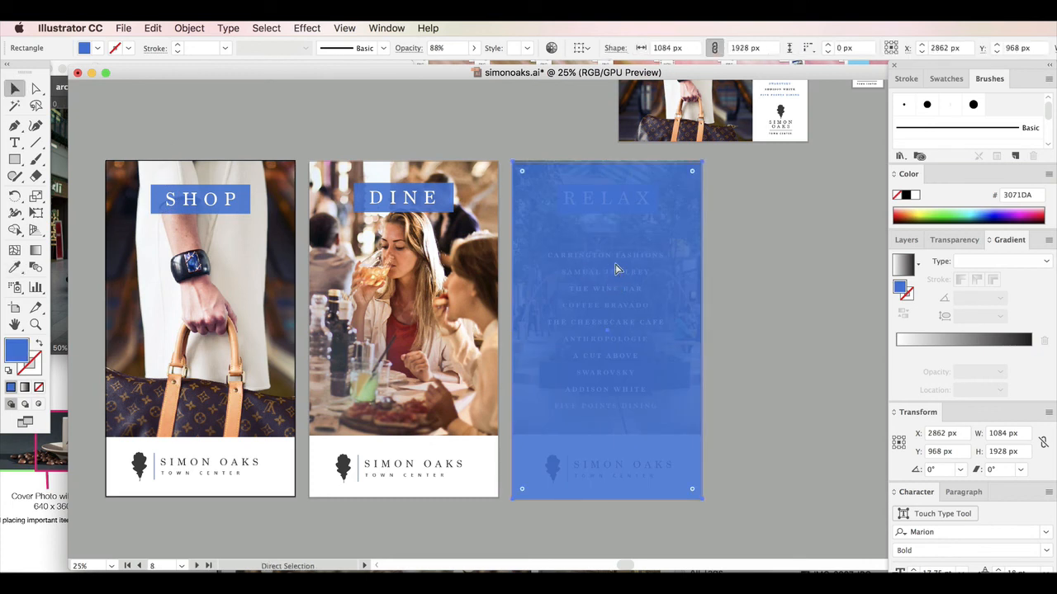
Arrange the blue rectangle behind the RELAX text and store list but above the photo, and shorten it to about 1563 px high
key(super+bracketleft)
key(super+bracketleft)
key(super+bracketleft)
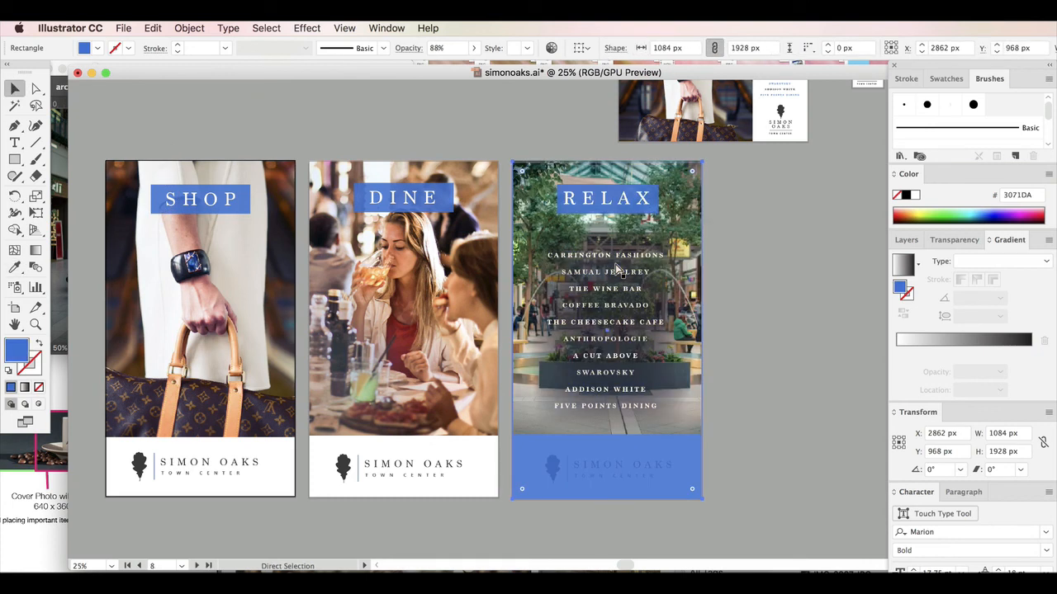
key(super+bracketright)
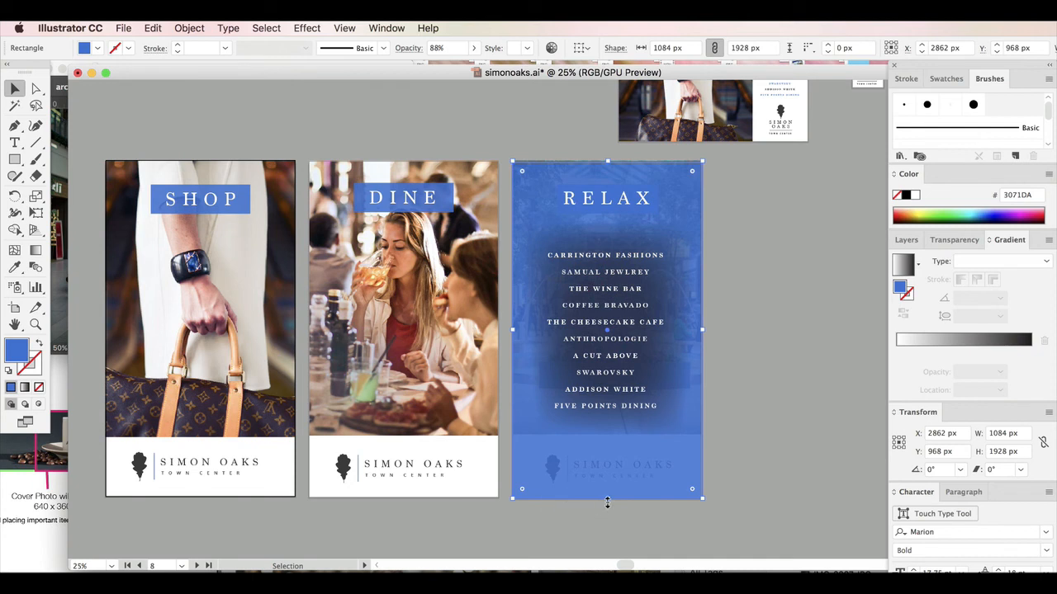
drag(607, 497, 611, 436)
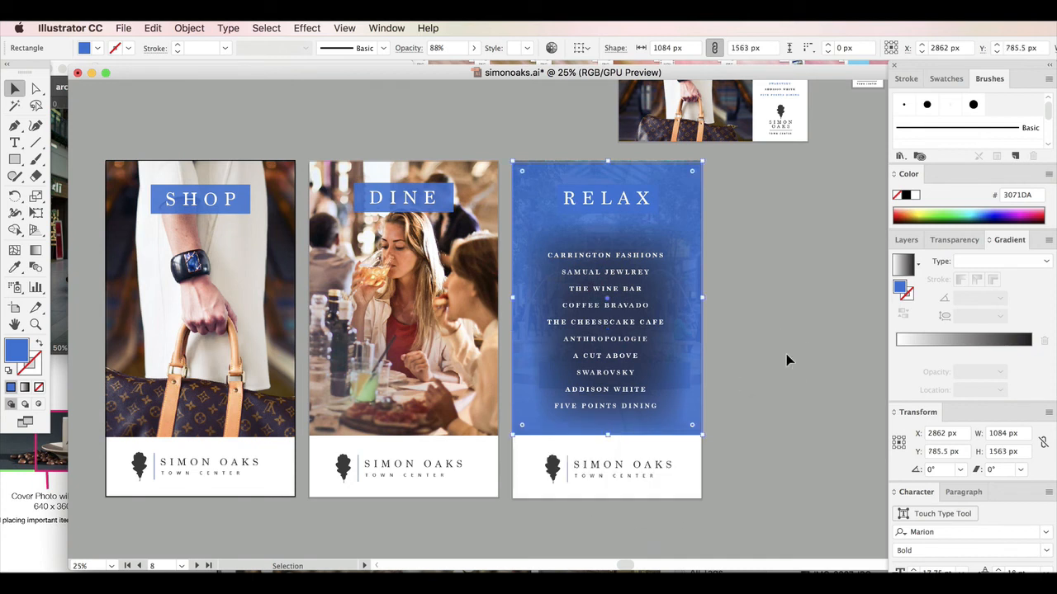
Delete the dark feathered shape behind the store list and the separate blue box behind RELAX
click(786, 353)
click(680, 354)
key(Delete)
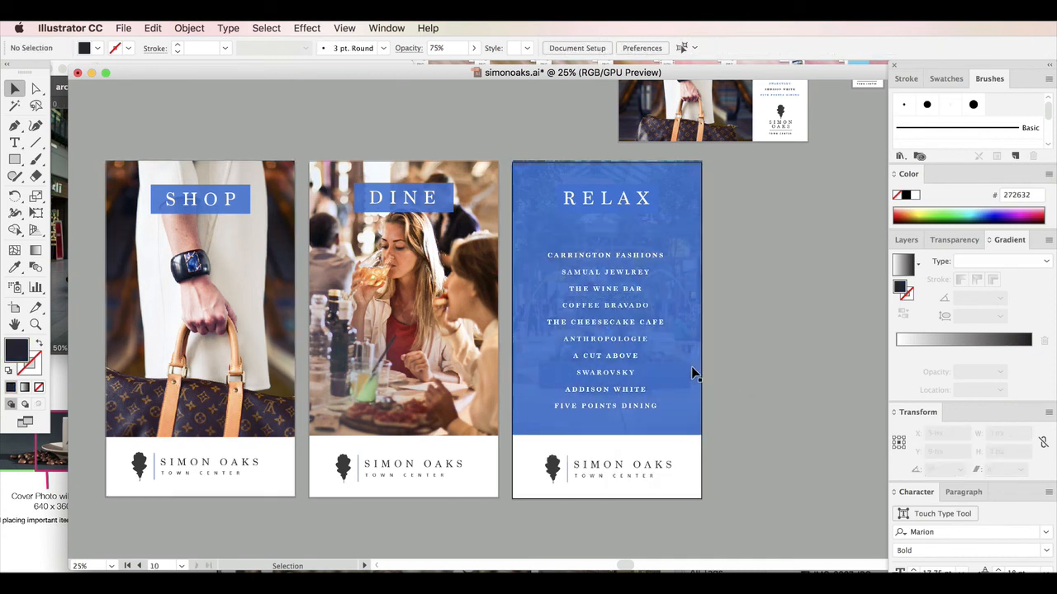
click(579, 213)
key(Delete)
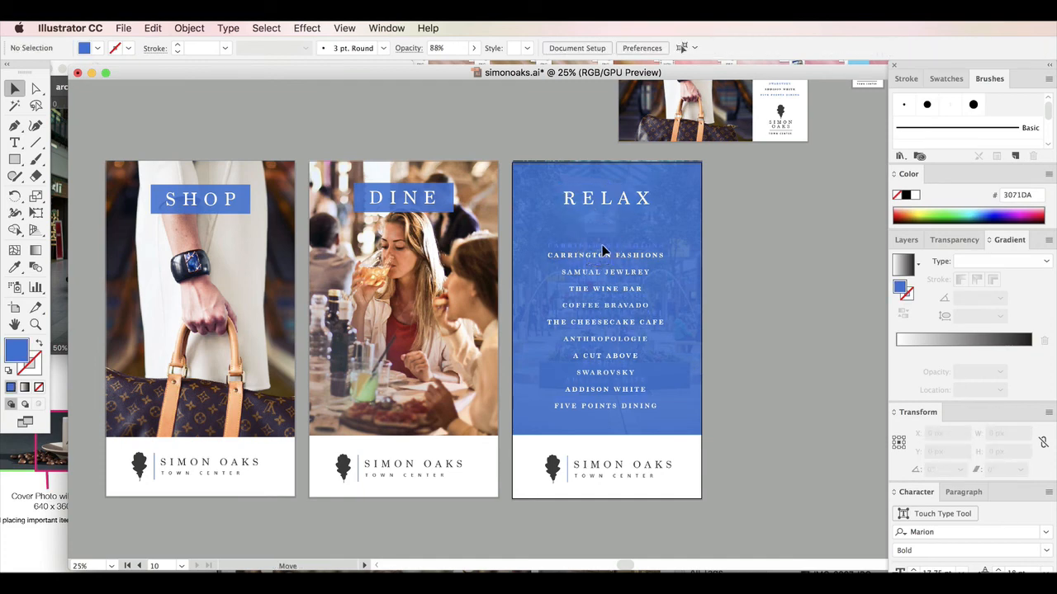
Move the store list up slightly and send the blue rectangle behind the photo
drag(604, 254, 605, 245)
click(679, 268)
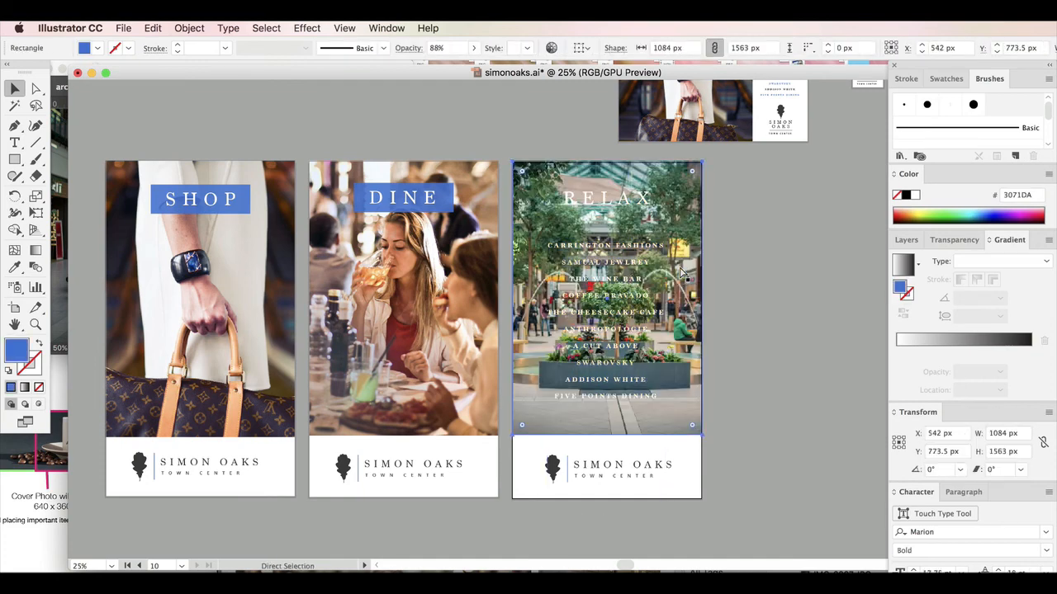
key(Delete)
Set the RELAX photo's blending mode to Luminosity over the blue rectangle
click(700, 252)
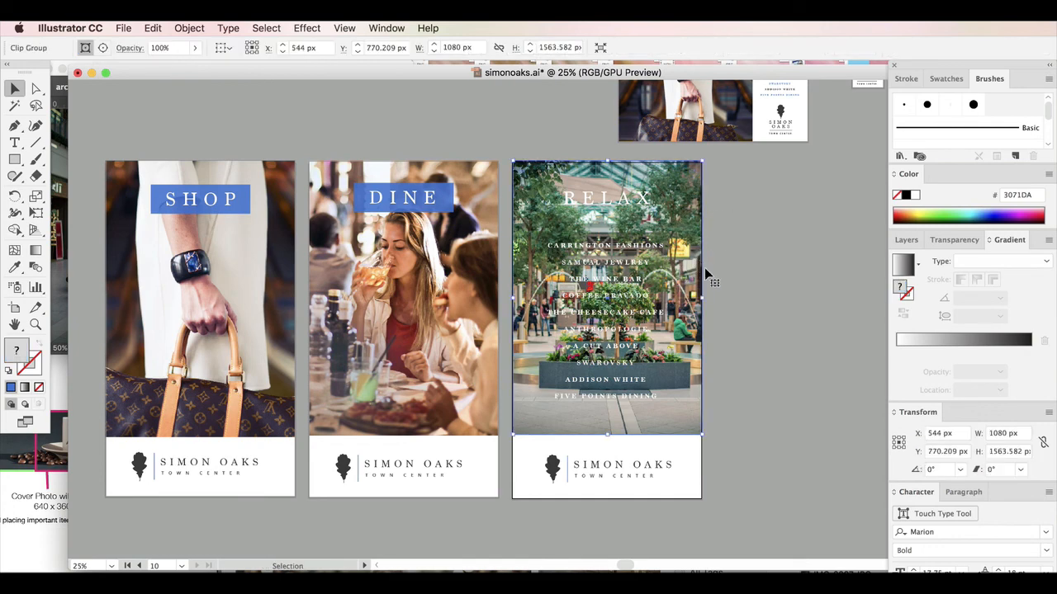
click(954, 239)
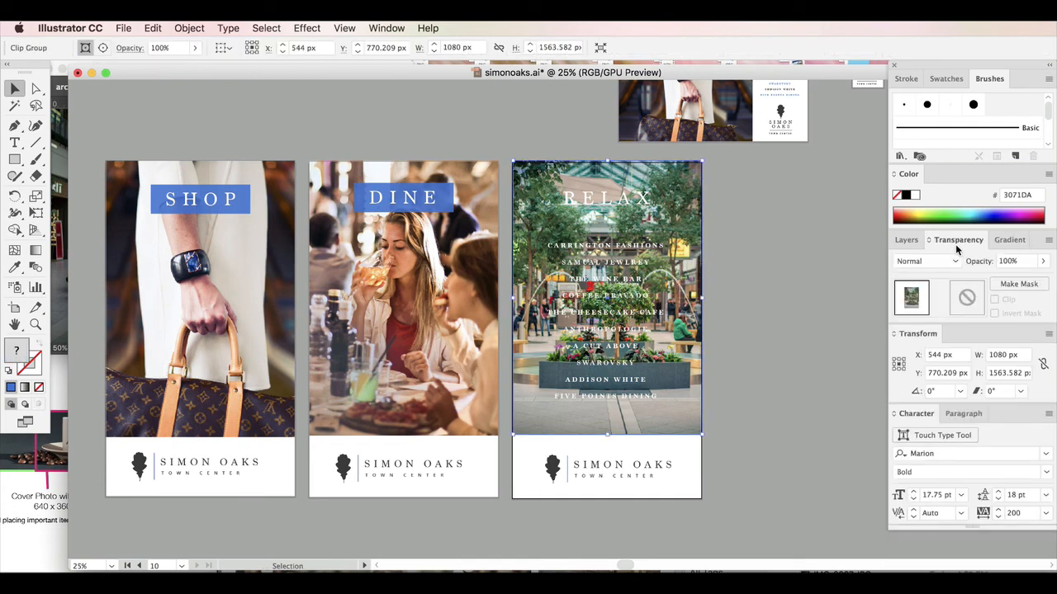
drag(954, 239, 767, 238)
click(768, 258)
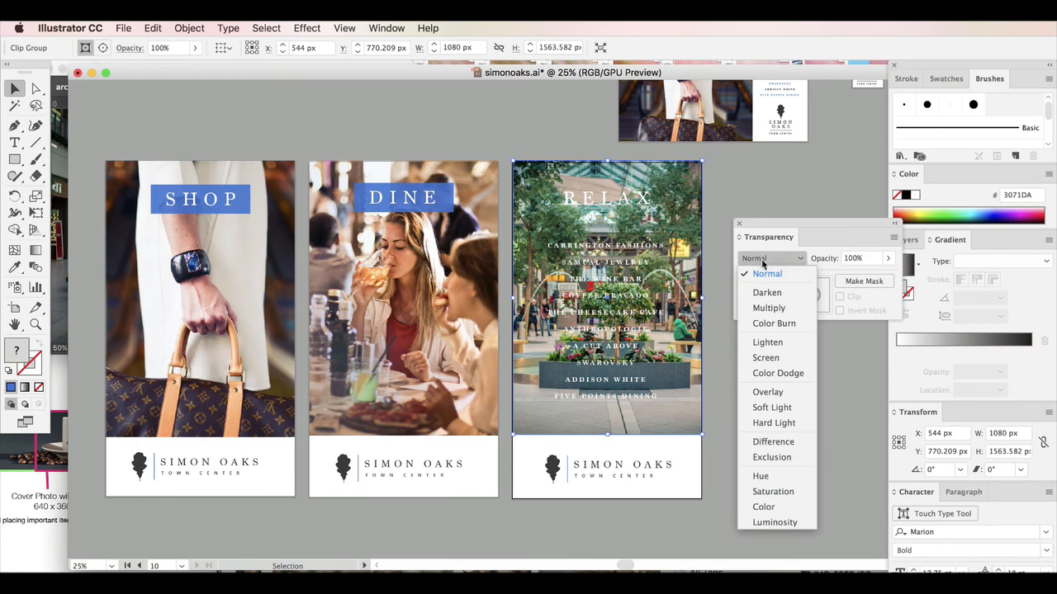
click(776, 523)
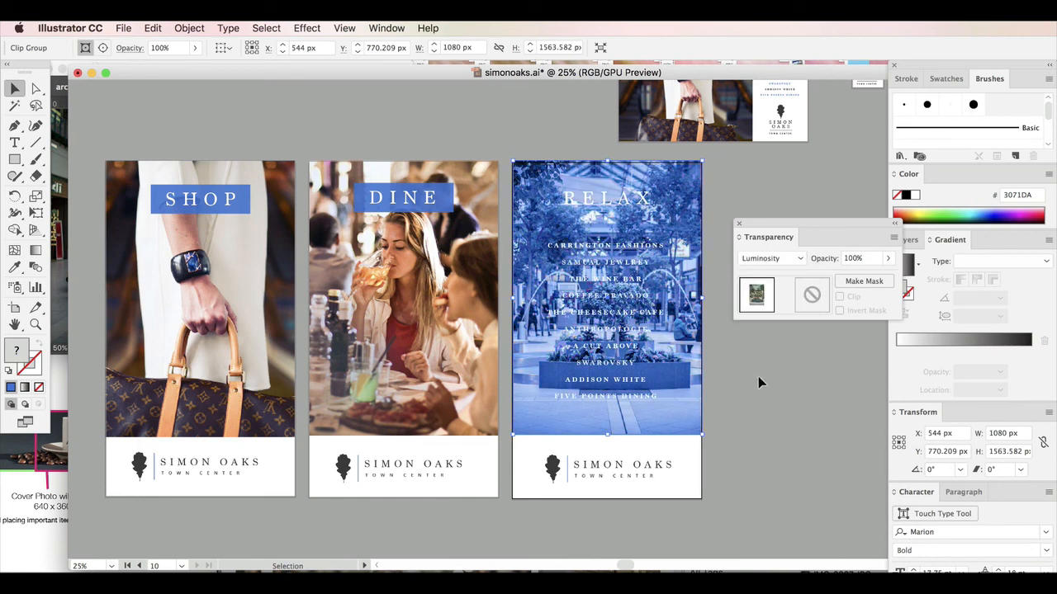
Apply a Feather effect with a 250 px radius to the RELAX photo
click(351, 27)
mouse_move(322, 25)
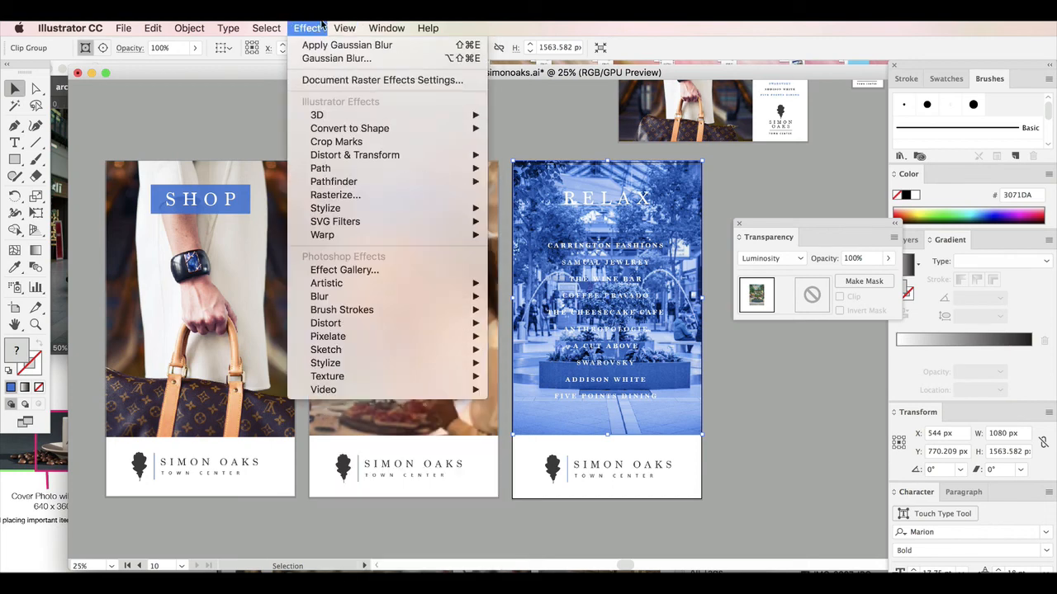
mouse_move(408, 208)
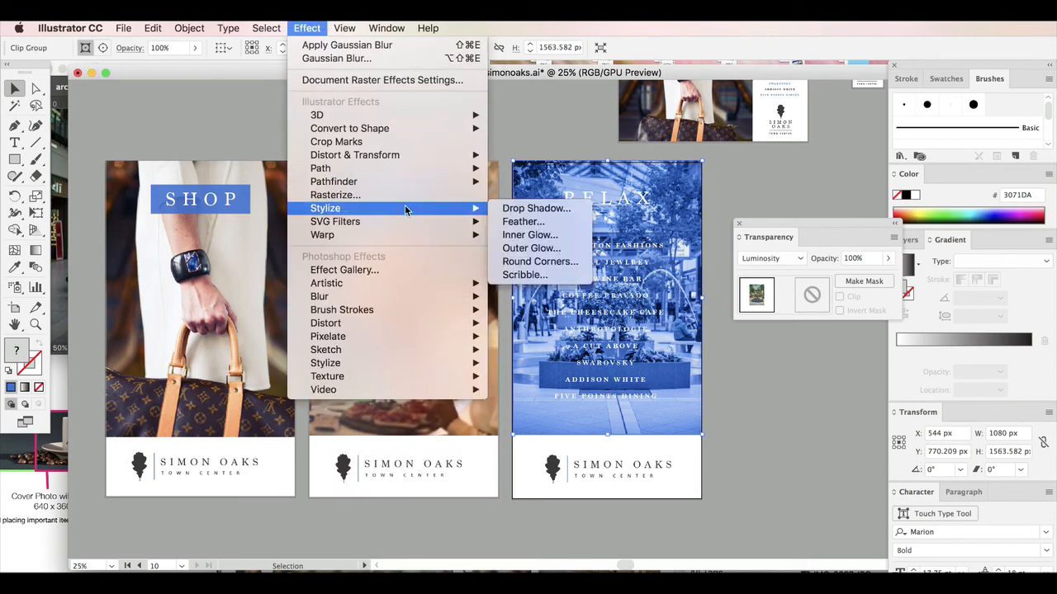
click(523, 221)
click(731, 479)
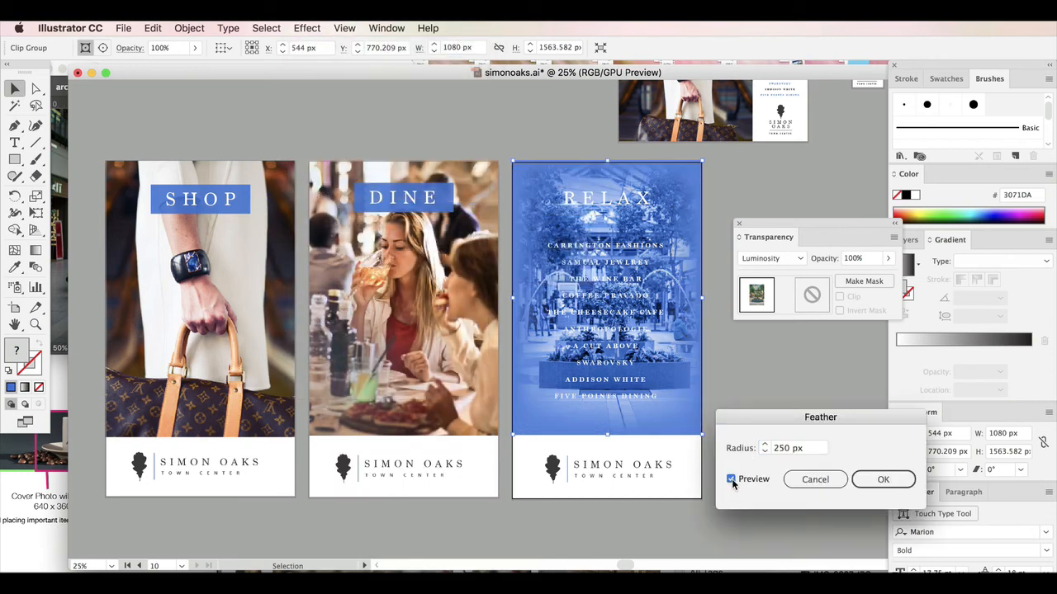
click(880, 480)
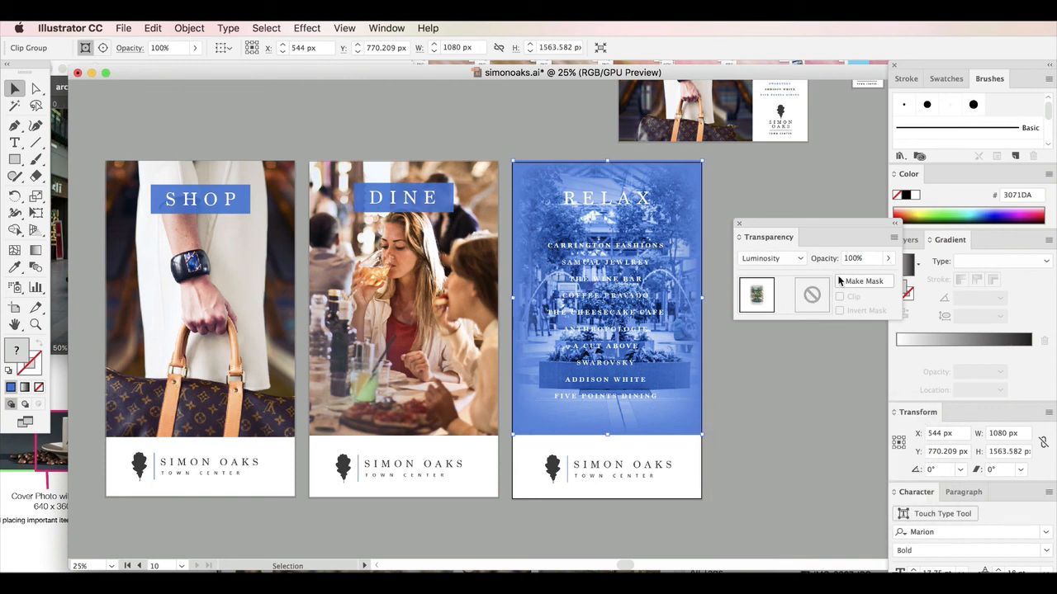
Lower the RELAX photo's opacity to 58%
click(887, 264)
drag(873, 275, 863, 278)
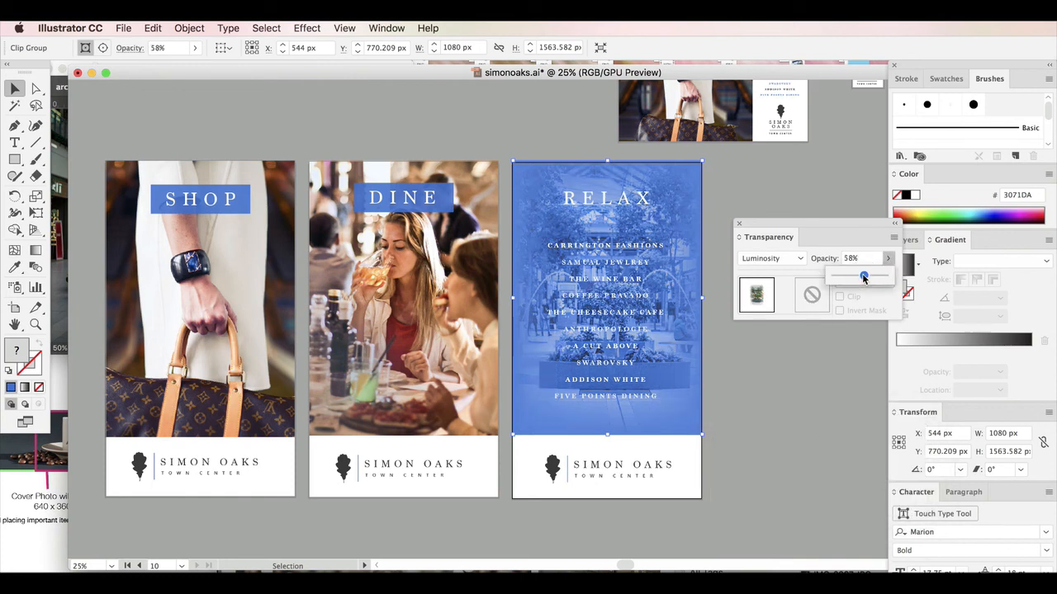
click(806, 412)
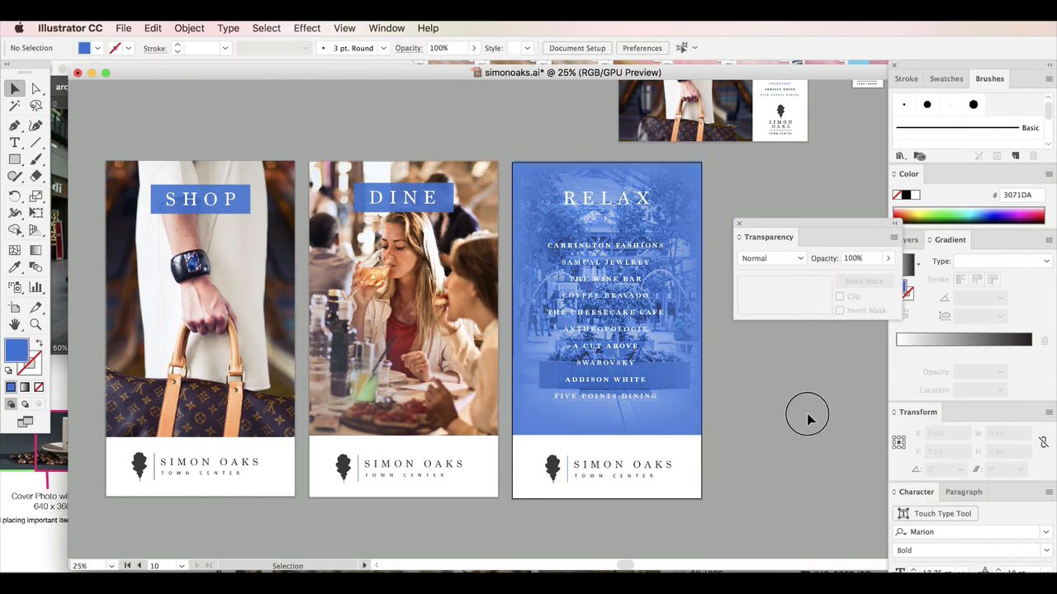
click(642, 278)
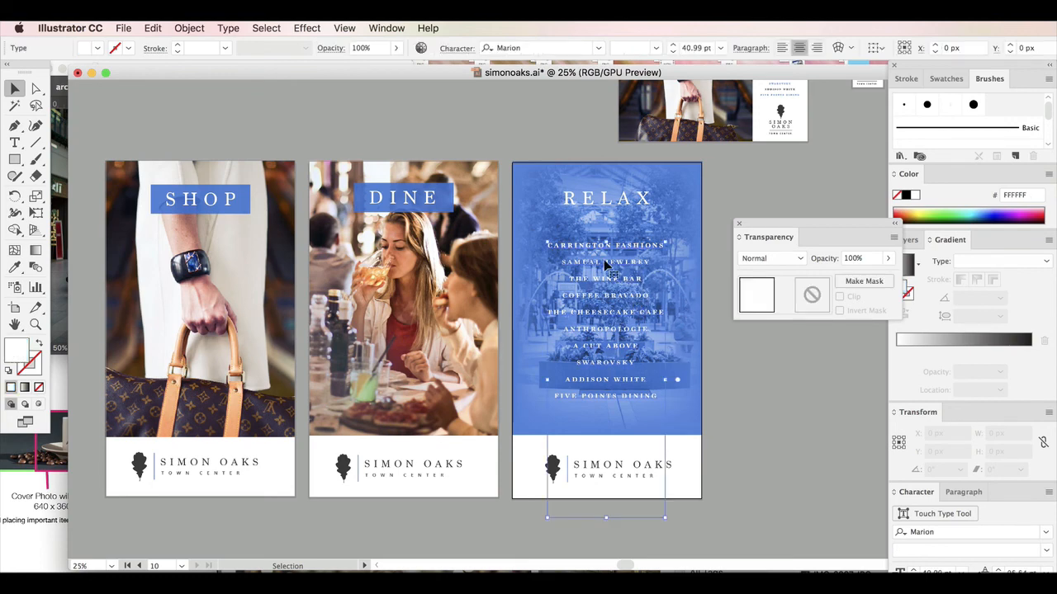
click(306, 27)
mouse_move(420, 210)
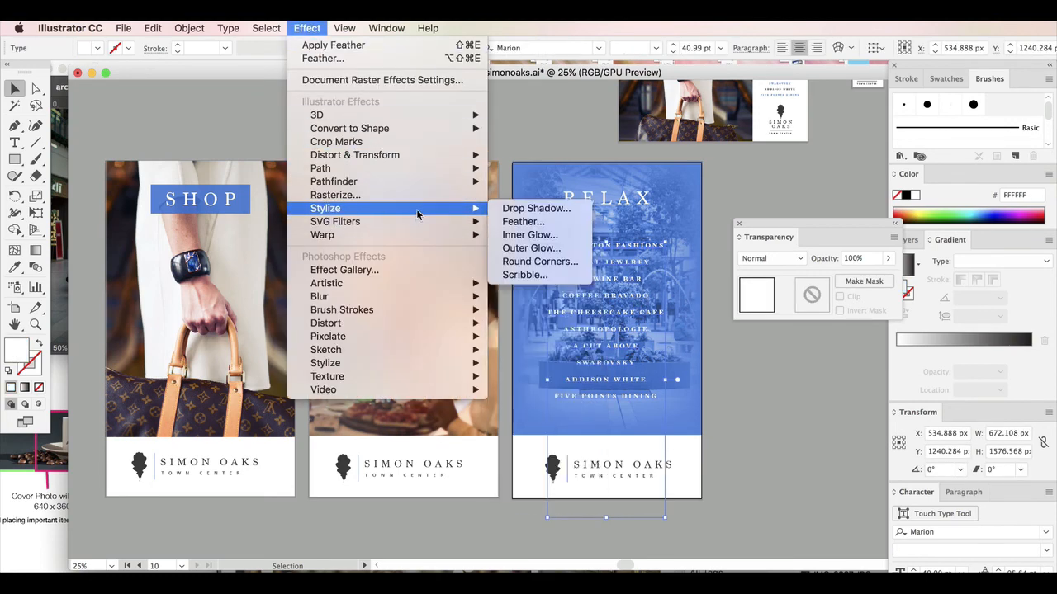
mouse_move(429, 128)
click(522, 128)
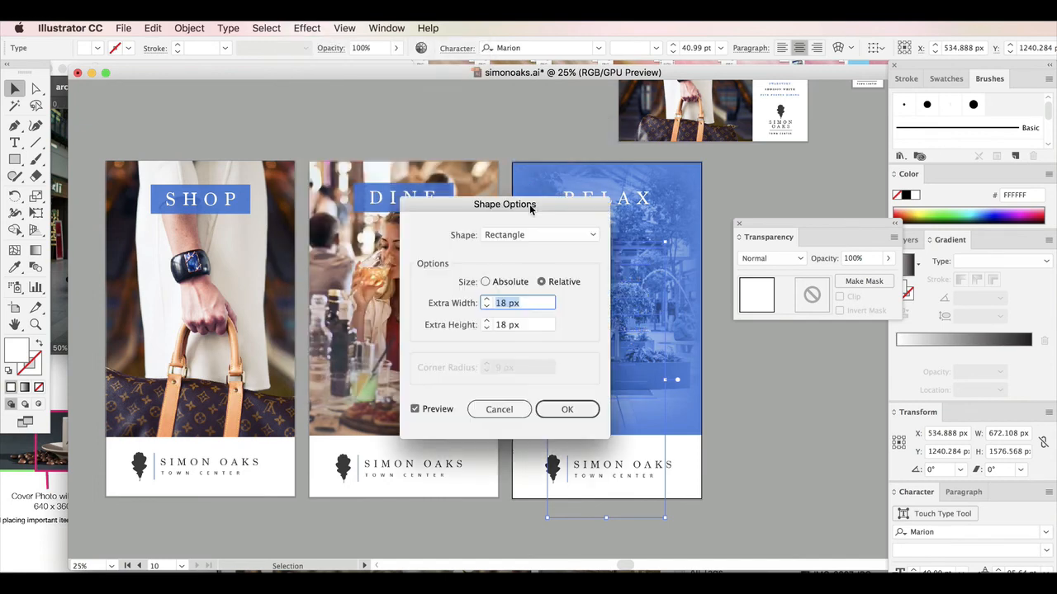
click(498, 410)
Move the photo and store list aside off the artboard and set the blue rectangle's opacity to 100%
drag(640, 263, 822, 425)
click(595, 321)
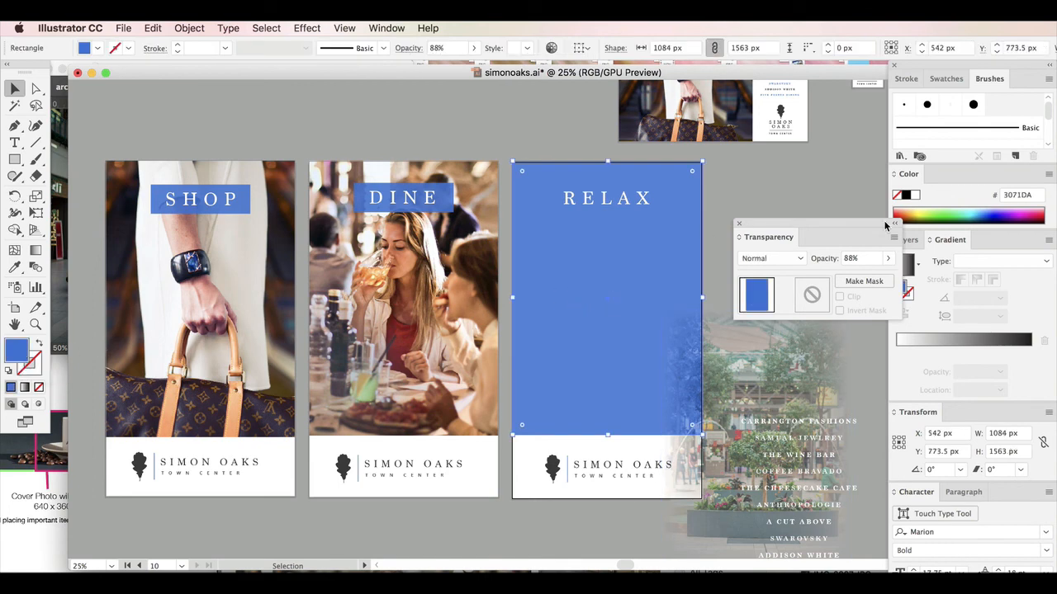
click(888, 258)
drag(879, 275, 903, 276)
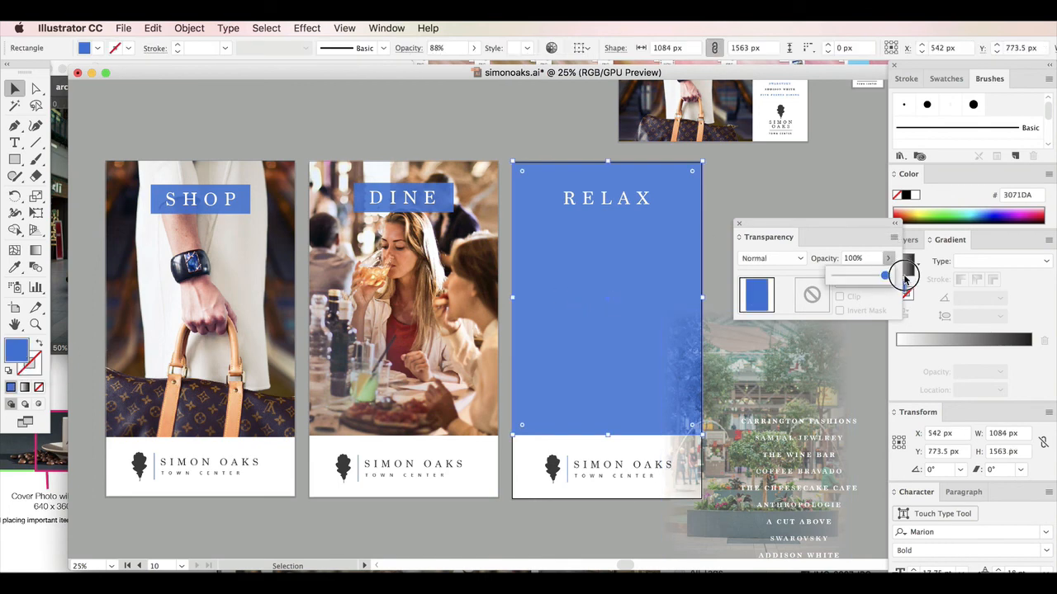
Change the RELAX background rectangle's fill to the darker blue 18519E
double_click(19, 357)
click(627, 498)
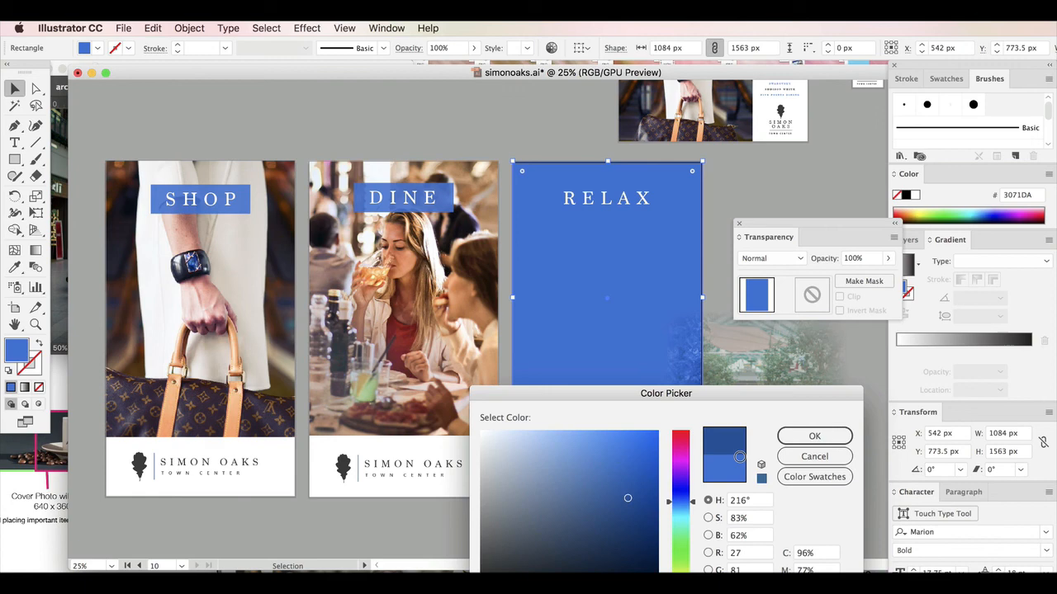
click(798, 435)
Move the photo back over the blue rectangle and place the store list back below the RELAX heading
drag(625, 248, 628, 239)
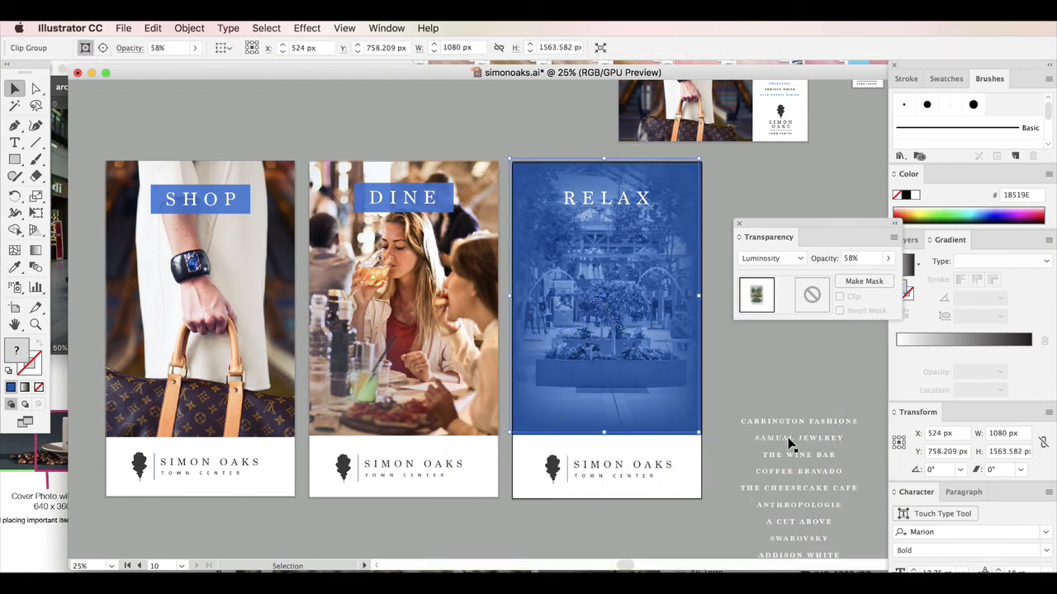
click(808, 417)
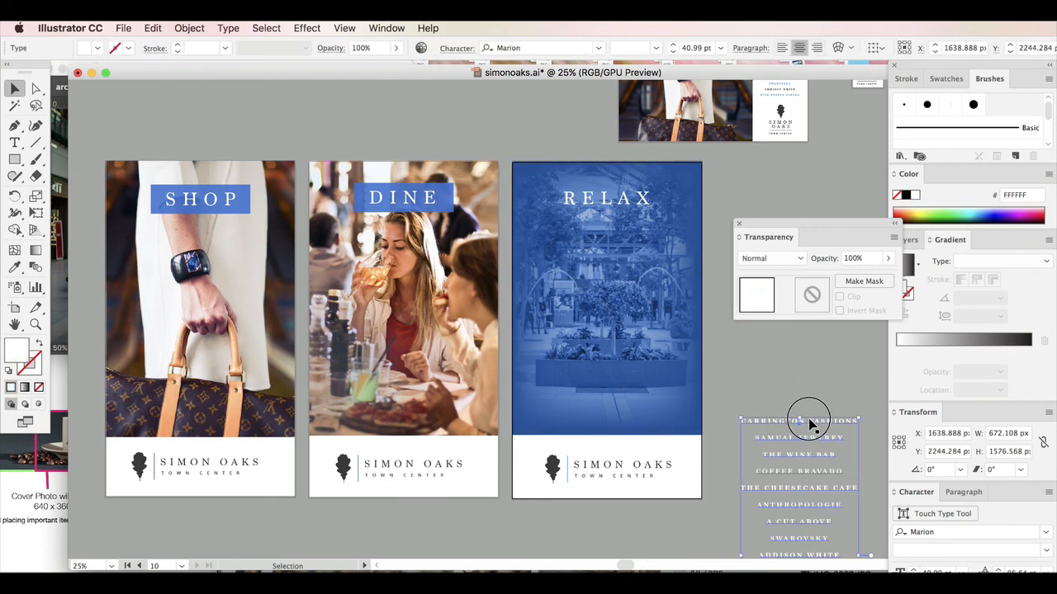
drag(808, 420, 618, 246)
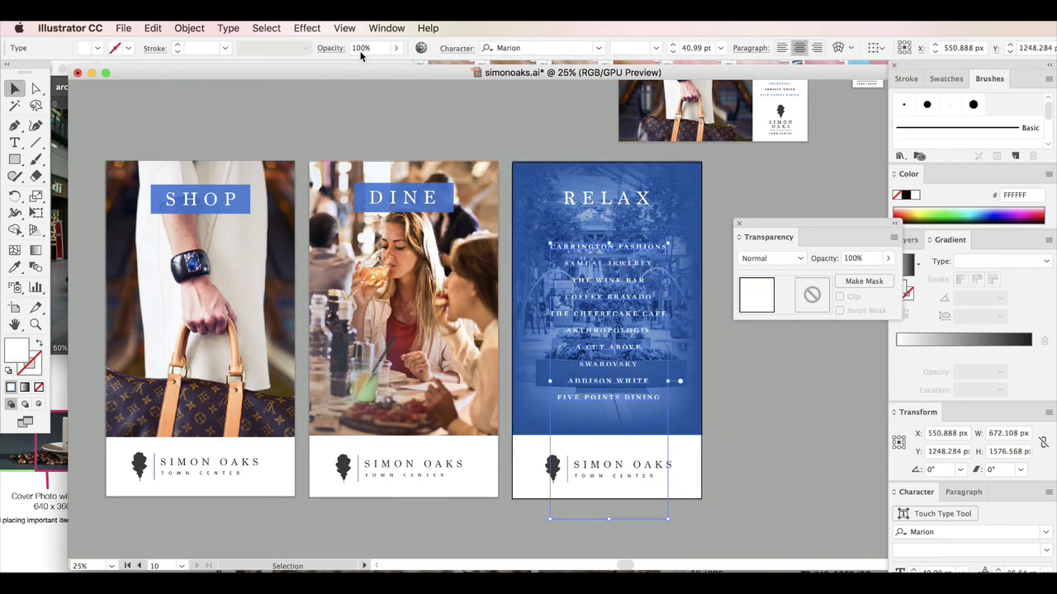
Apply a Multiply drop shadow to the store list with 100% opacity, 7 px X and Y offsets and 12 px blur
click(306, 28)
mouse_move(331, 208)
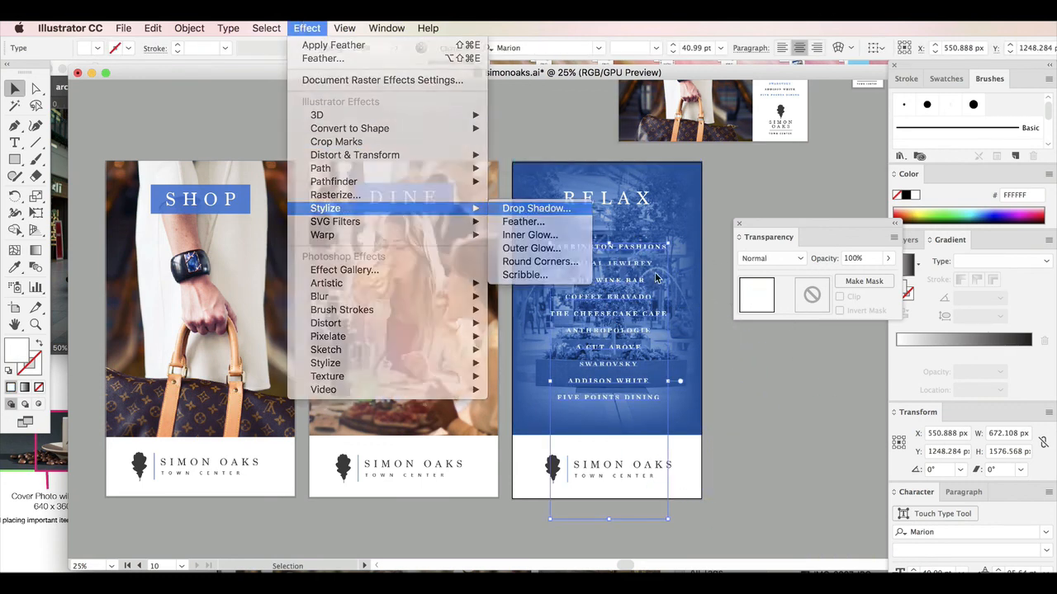
click(537, 208)
click(800, 516)
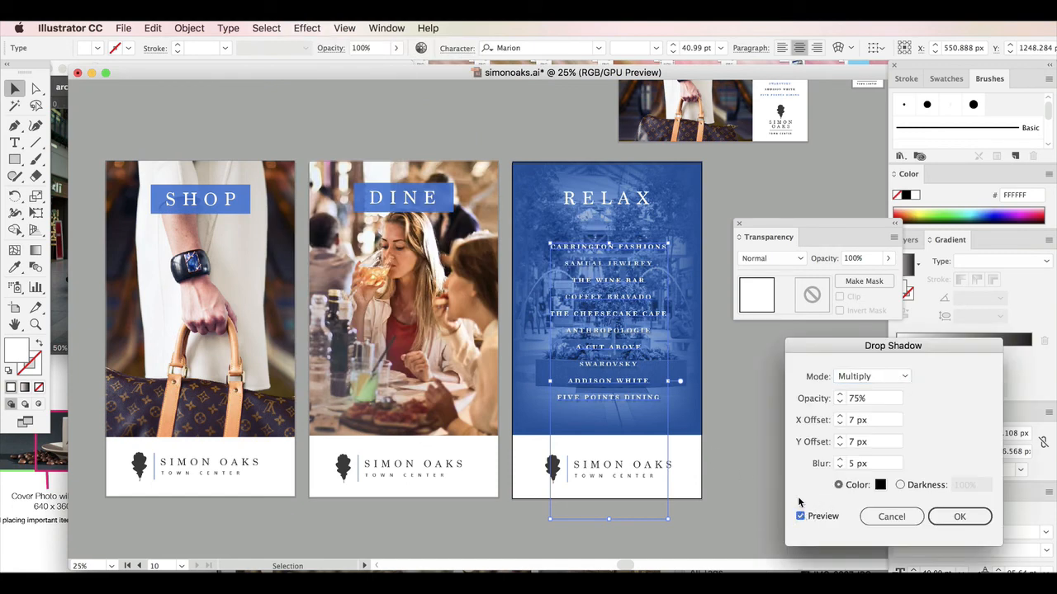
click(850, 463)
click(879, 442)
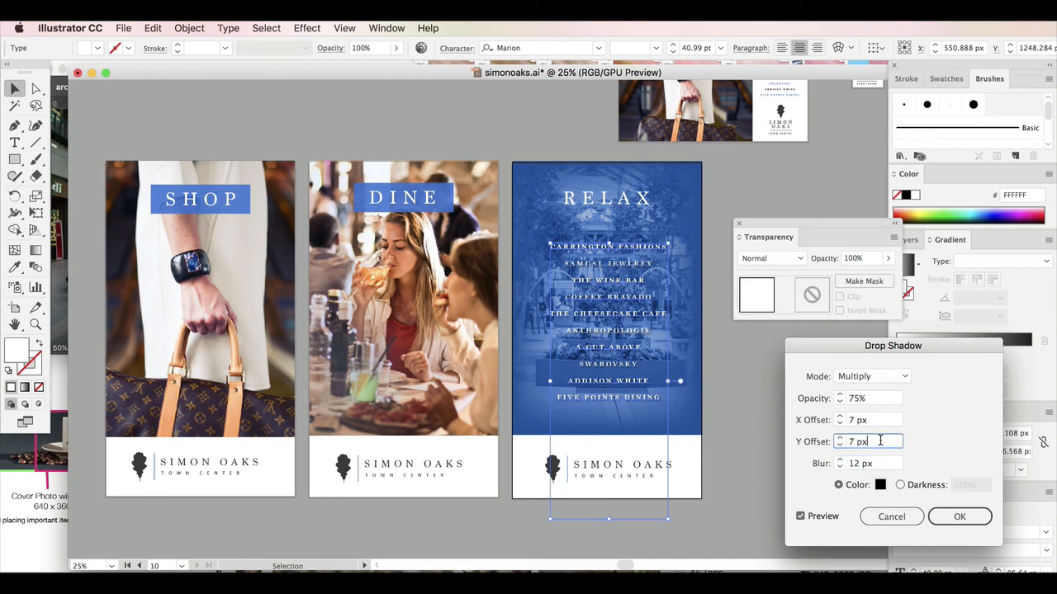
double_click(873, 399)
text(100)
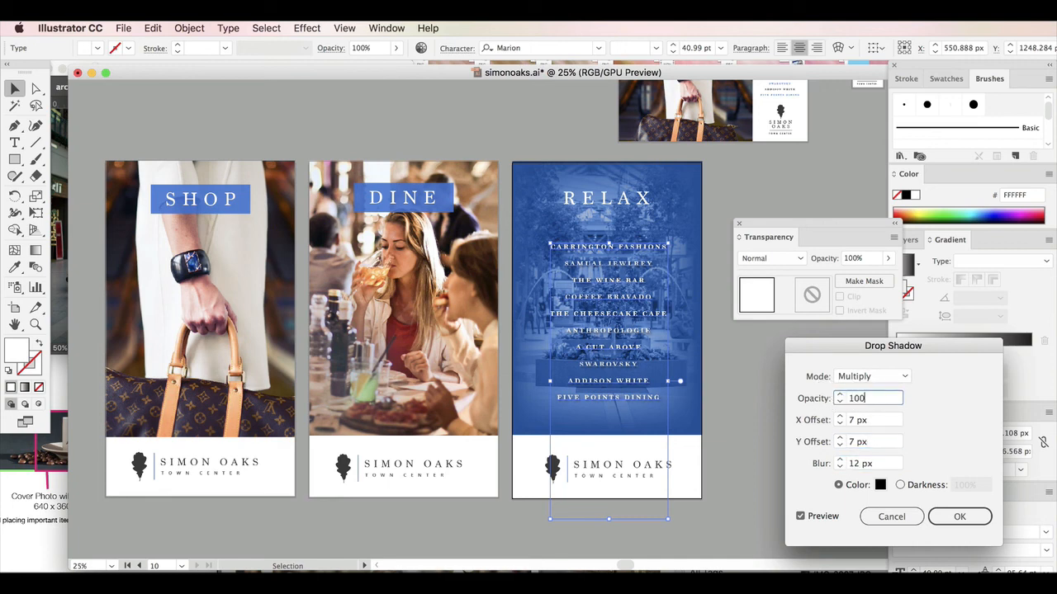
click(960, 517)
click(814, 443)
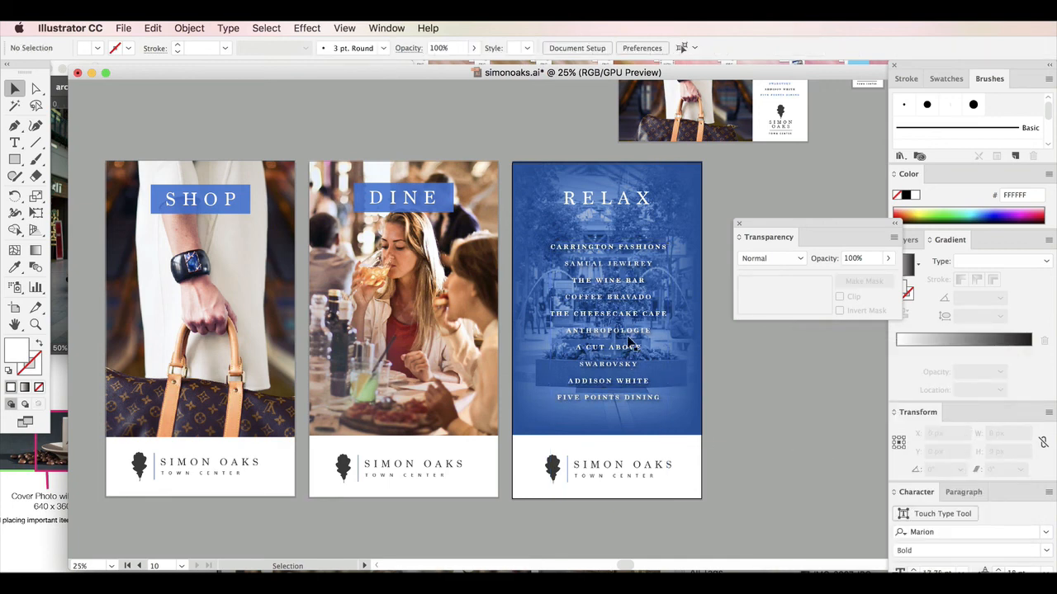
Nudge the store list slightly left under the RELAX heading and deselect it
click(615, 260)
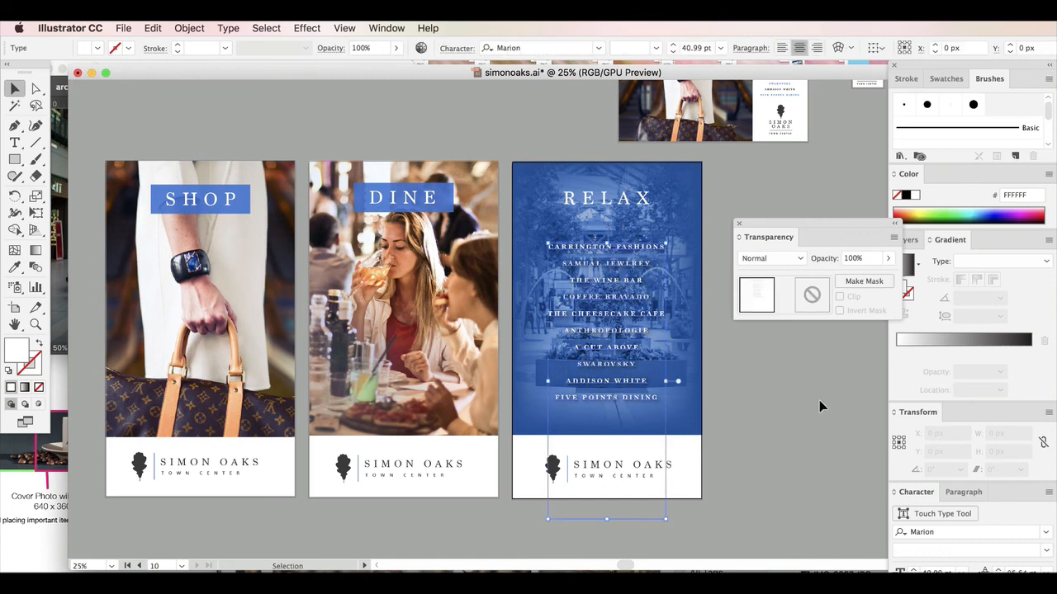
click(724, 521)
click(627, 565)
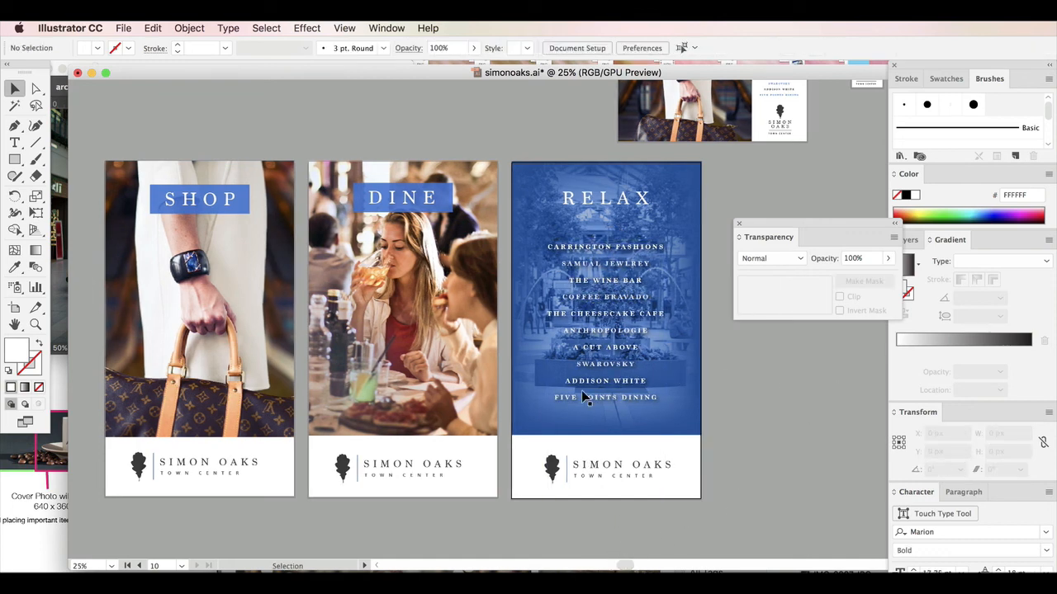
Lower the RELAX background photo's opacity to 32%
click(533, 327)
click(889, 259)
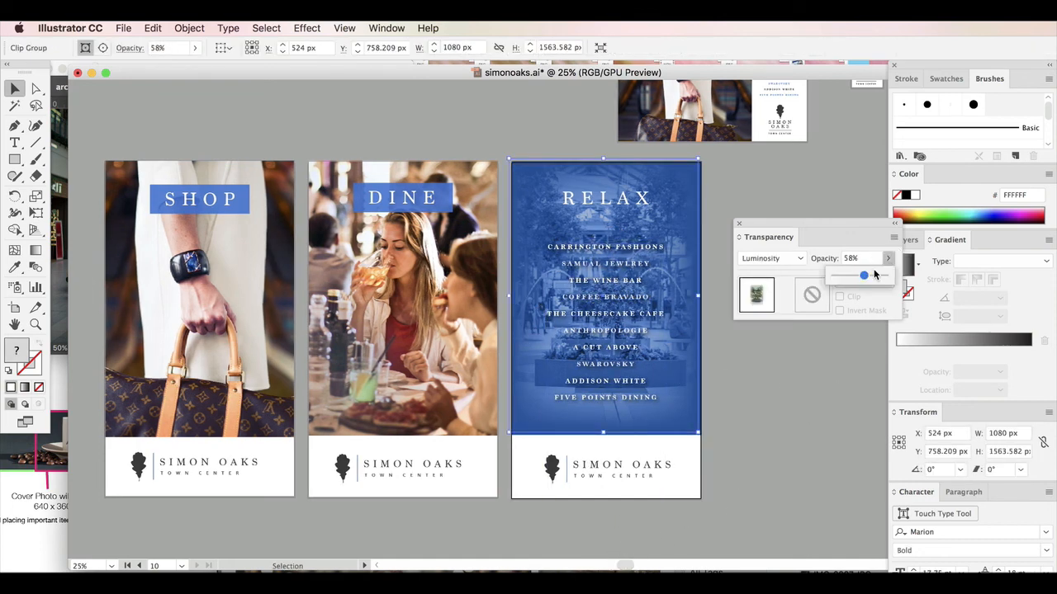
click(851, 276)
click(816, 407)
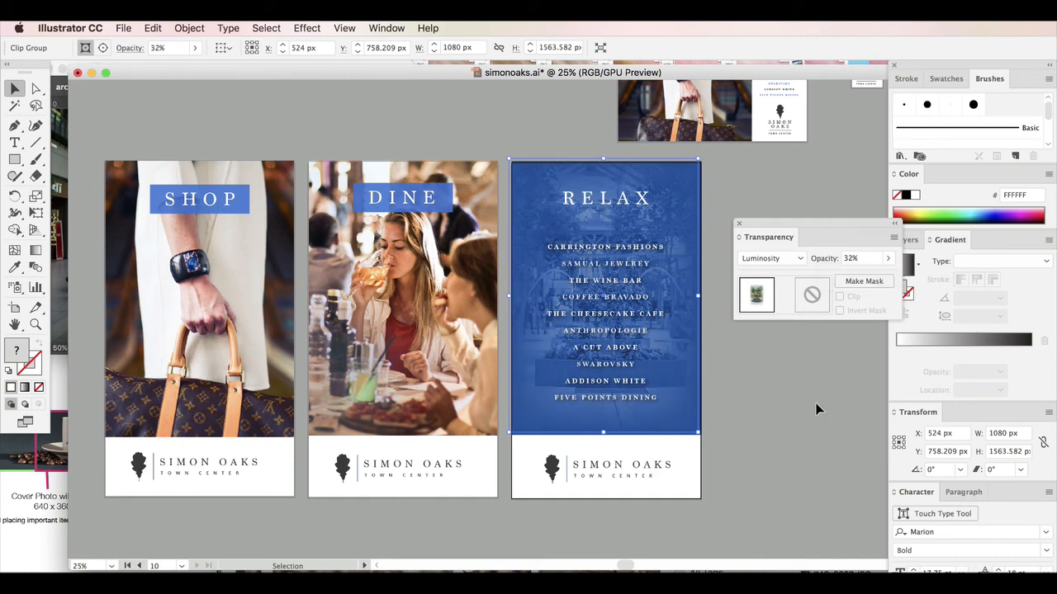
Look over the Instagram and Facebook artboards and save the document
drag(627, 565, 616, 565)
scroll(578, 483, up, 1)
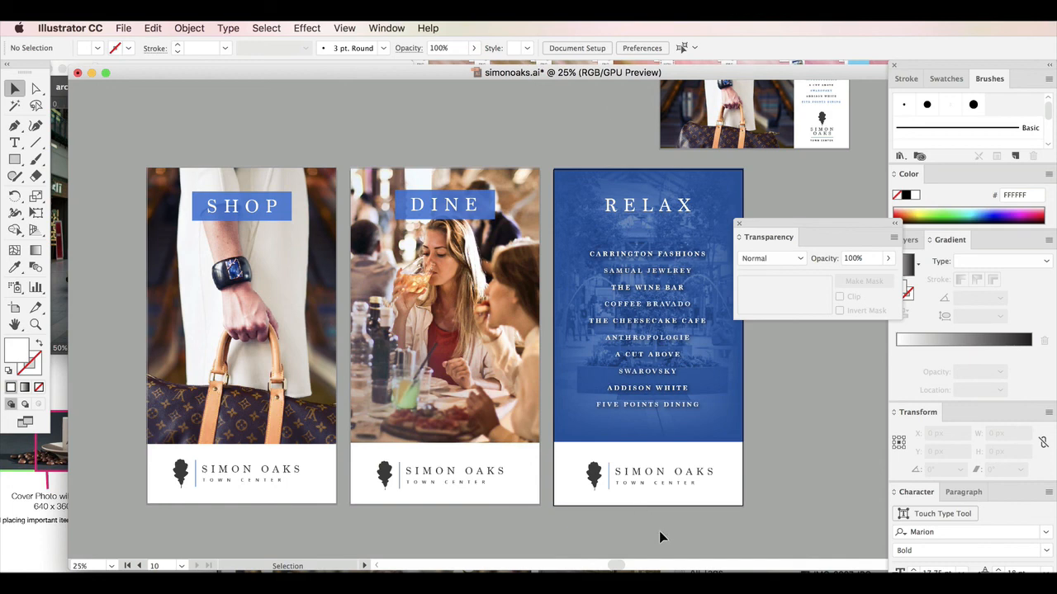
drag(622, 565, 670, 564)
scroll(670, 476, up, 10)
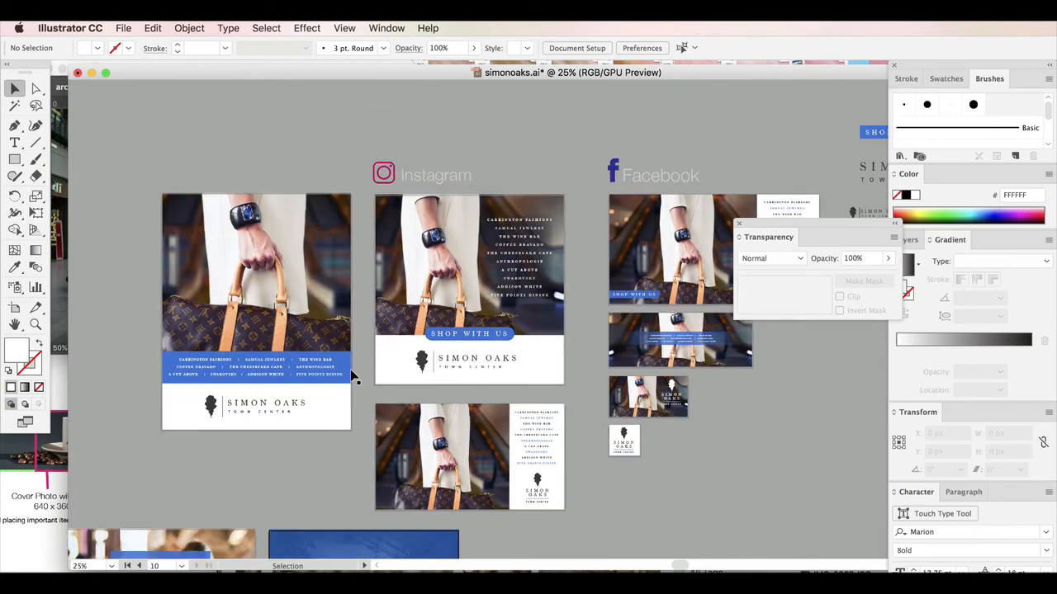
scroll(298, 383, down, 3)
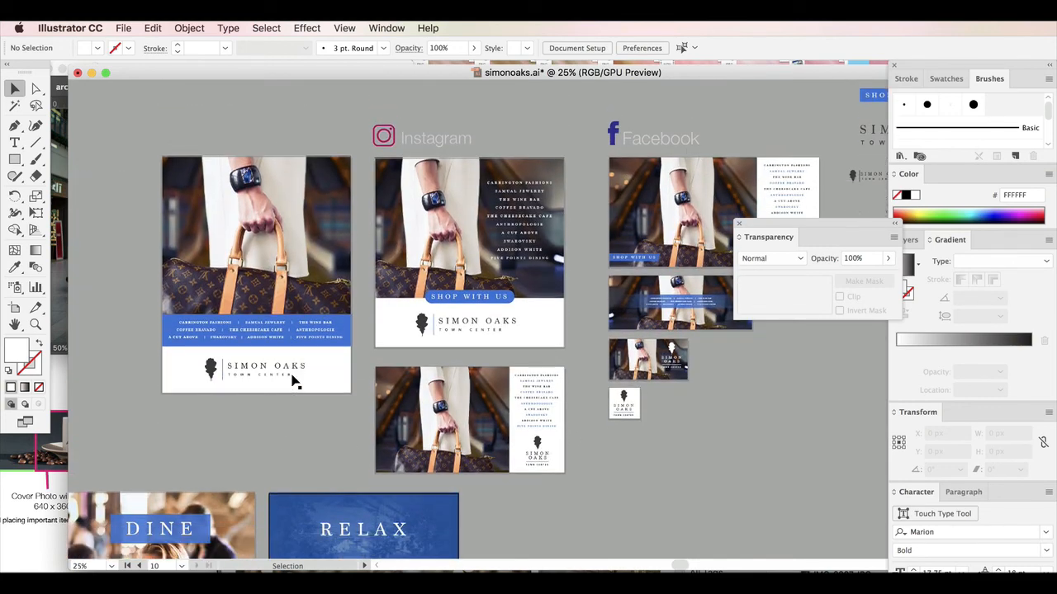
scroll(301, 383, up, 1)
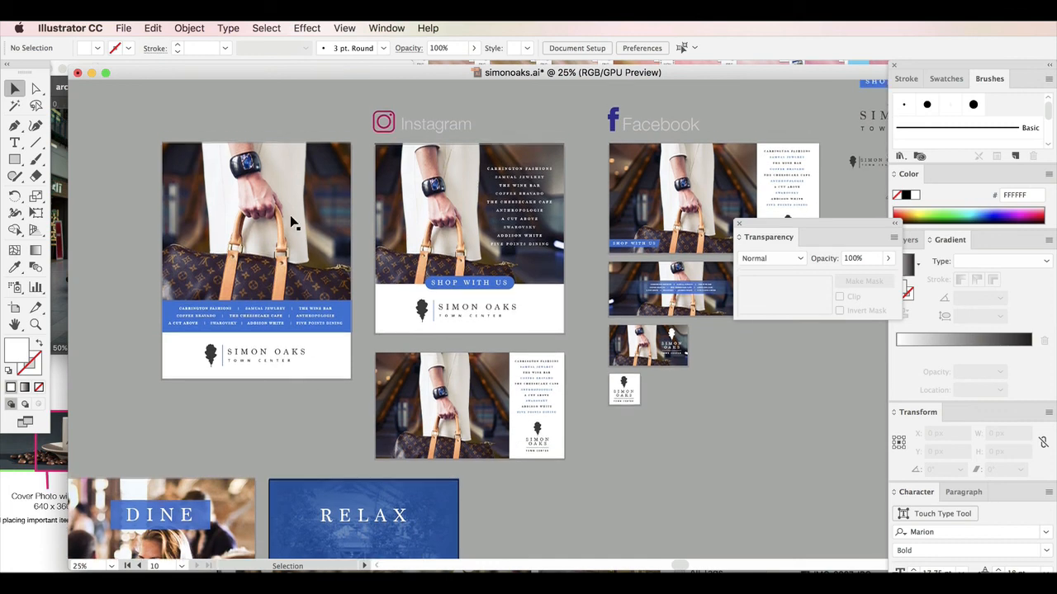
click(123, 28)
click(134, 134)
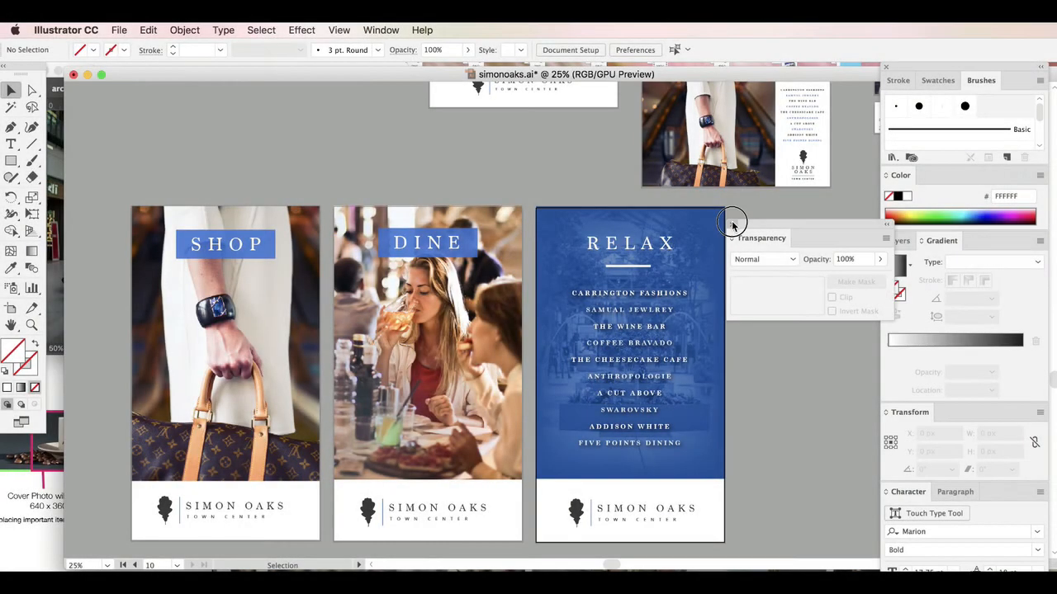
Close the floating Transparency panel and review the finished ad layouts and story panels
click(776, 252)
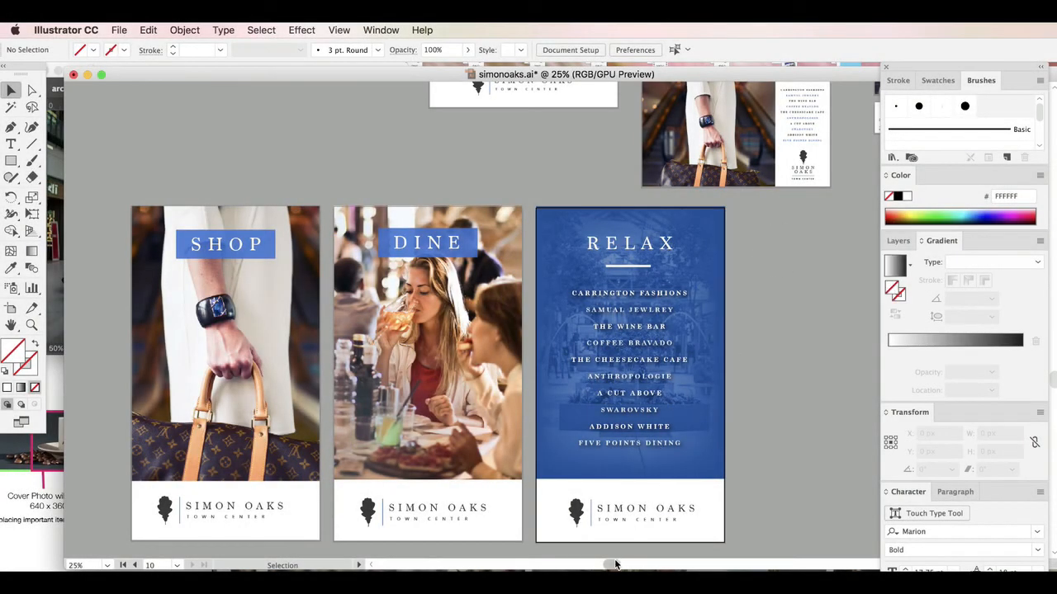
drag(612, 566, 641, 507)
scroll(642, 507, up, 10)
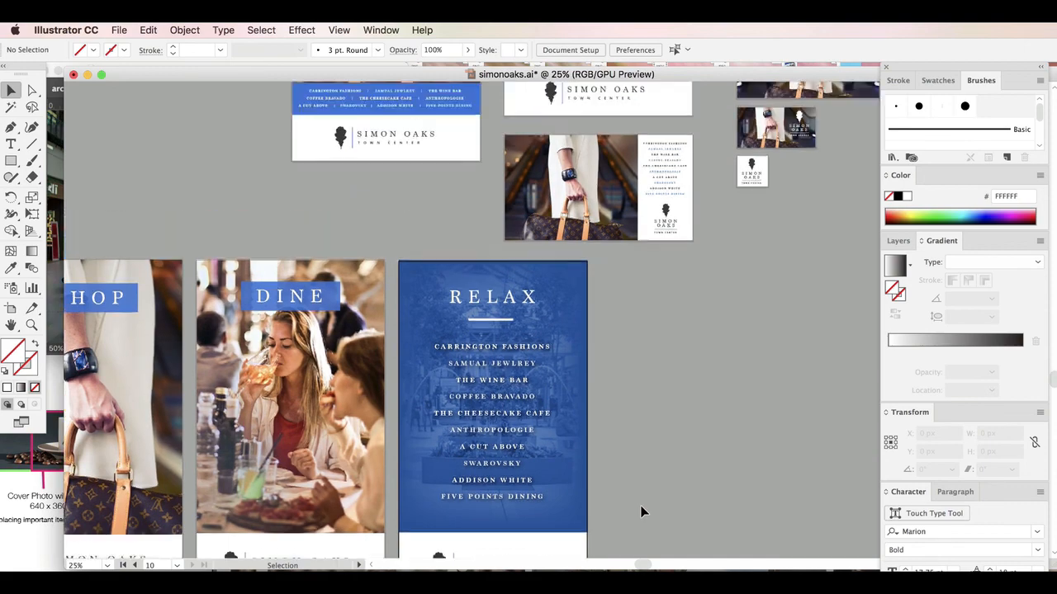
scroll(632, 519, down, 8)
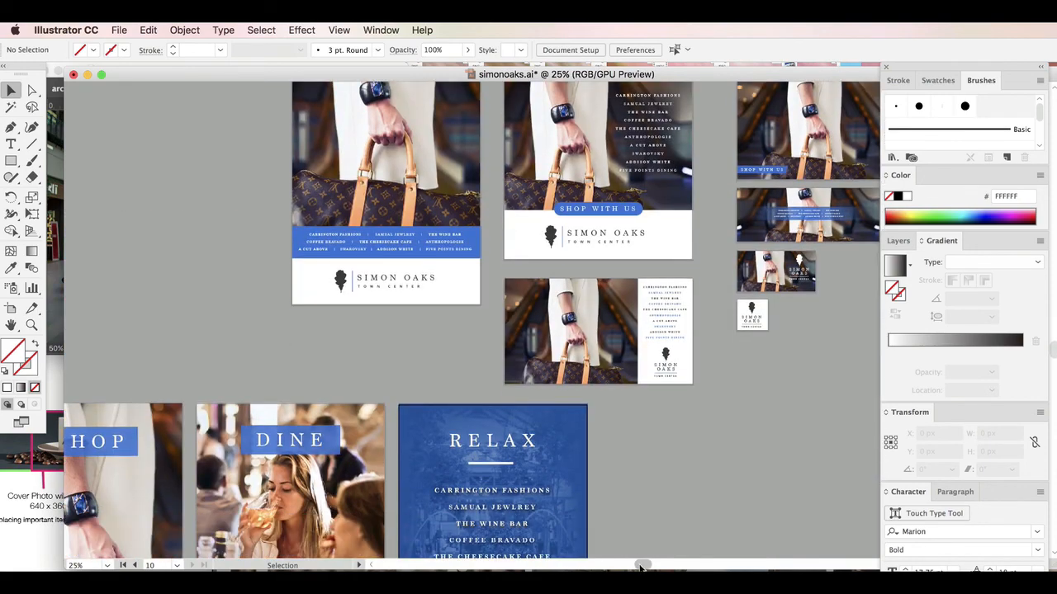
drag(640, 566, 612, 566)
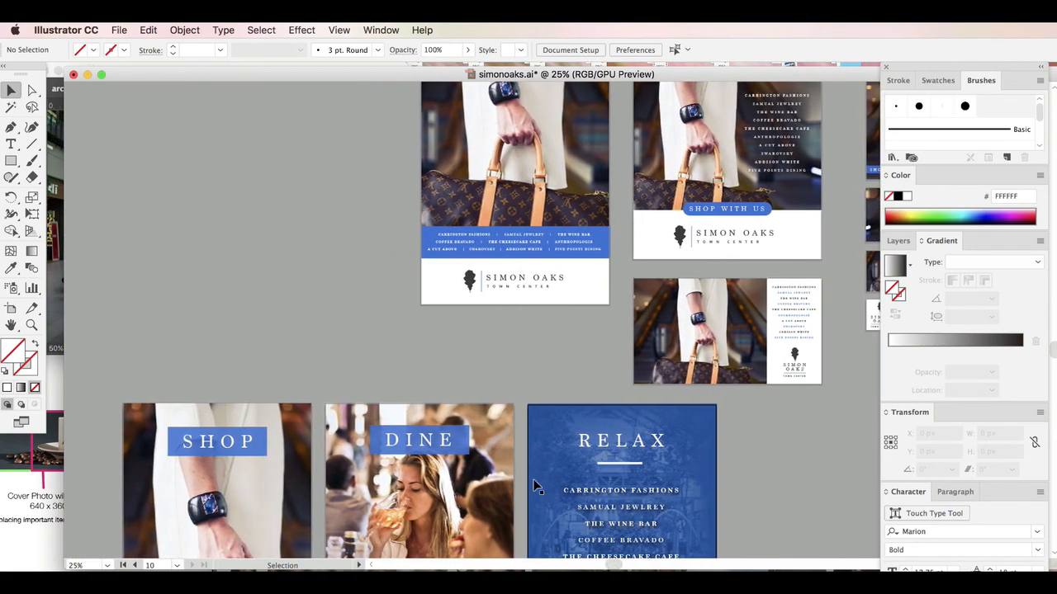
Export the document to the Desktop as simonoaks.jpg in JPEG format, using all artboards
click(120, 30)
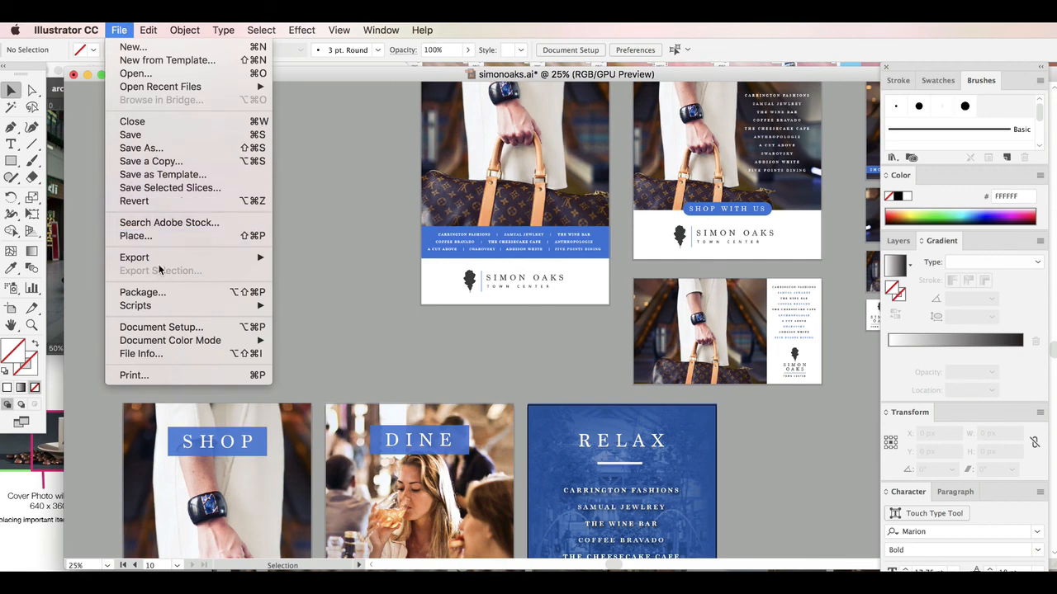
mouse_move(210, 258)
click(299, 273)
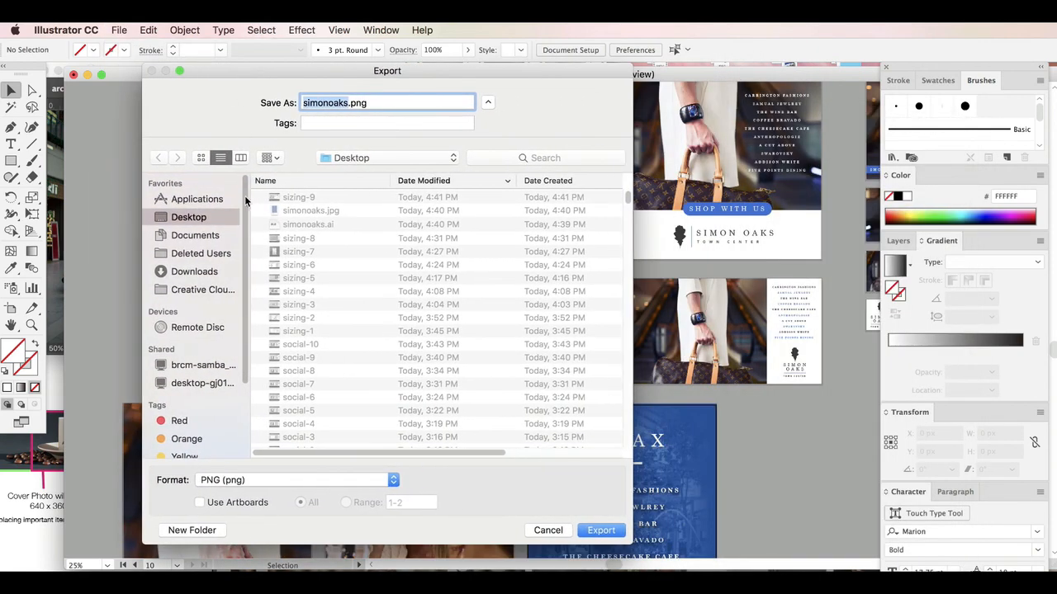
click(198, 502)
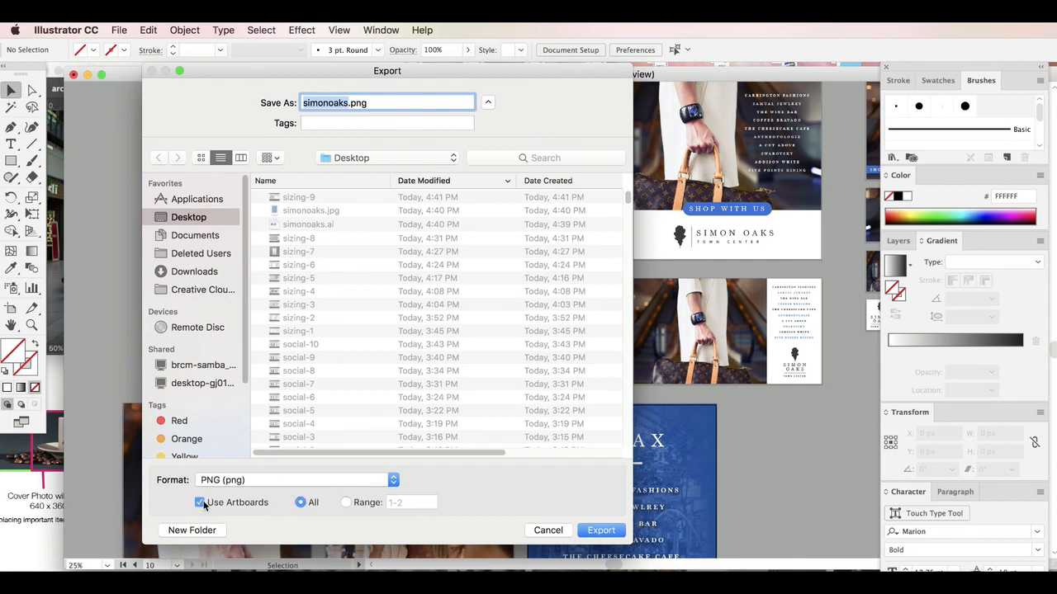
click(235, 482)
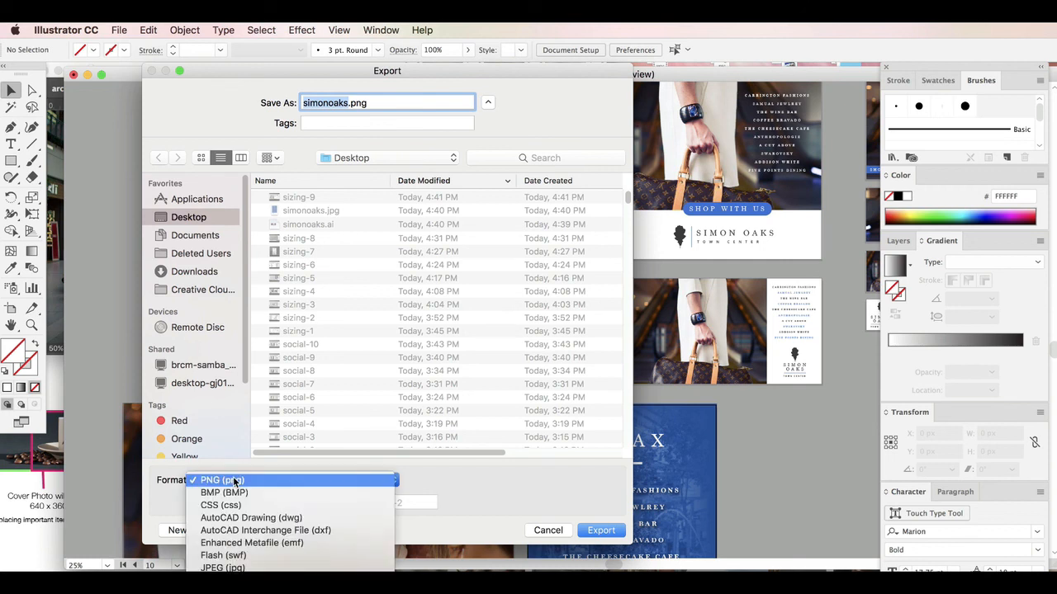
click(224, 566)
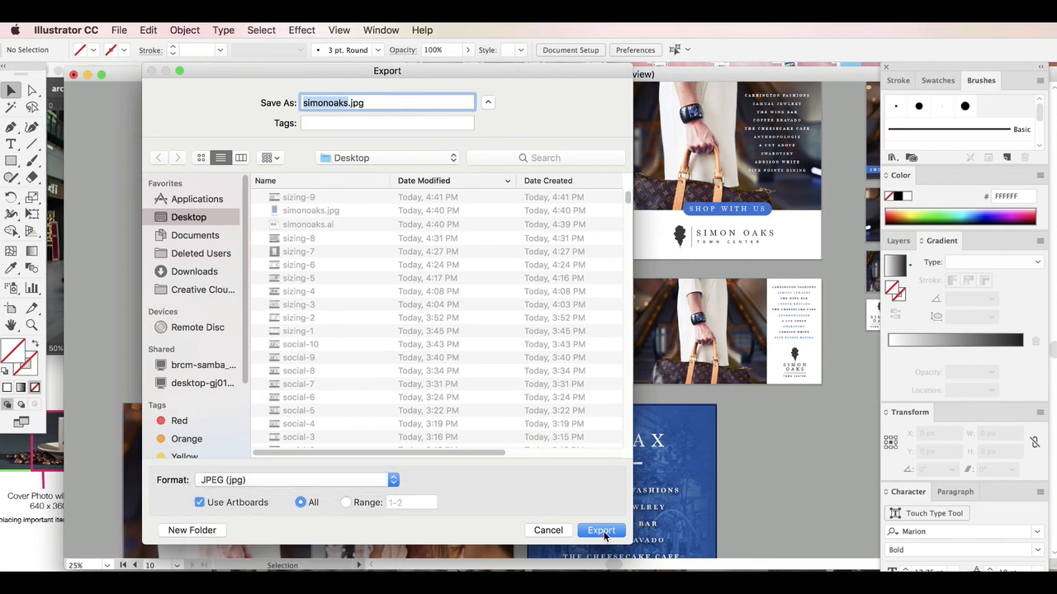
click(604, 533)
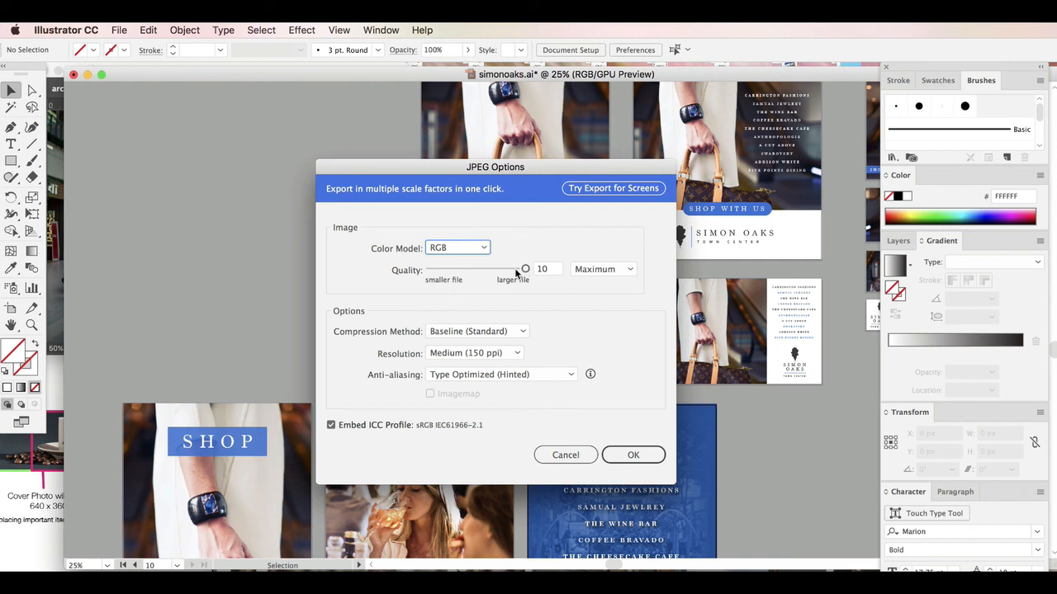
Set the JPEG quality to 8 and the resolution to High (300 ppi)
drag(510, 273, 506, 273)
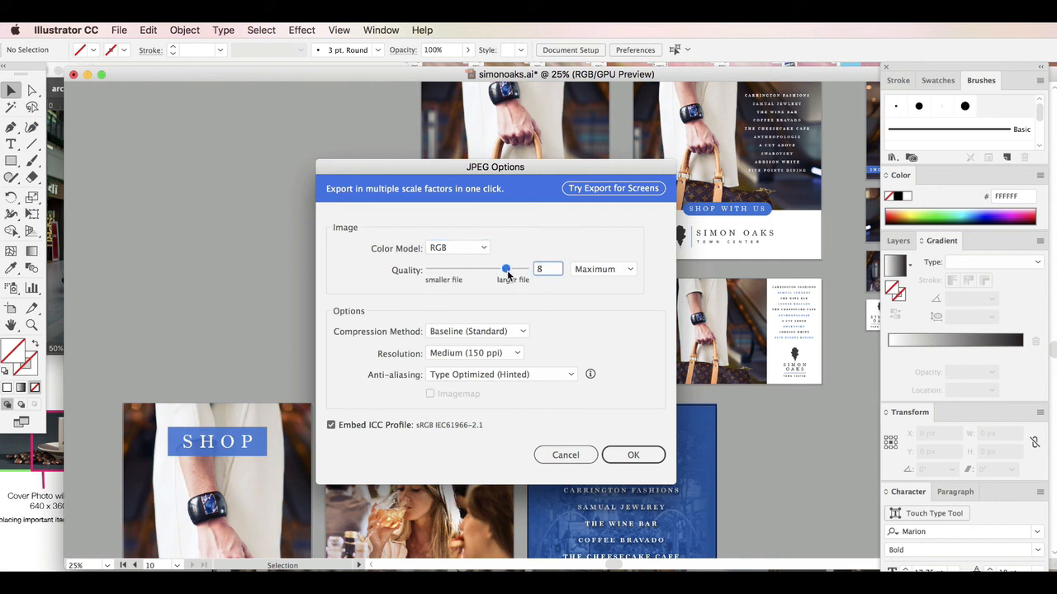
click(458, 354)
click(473, 368)
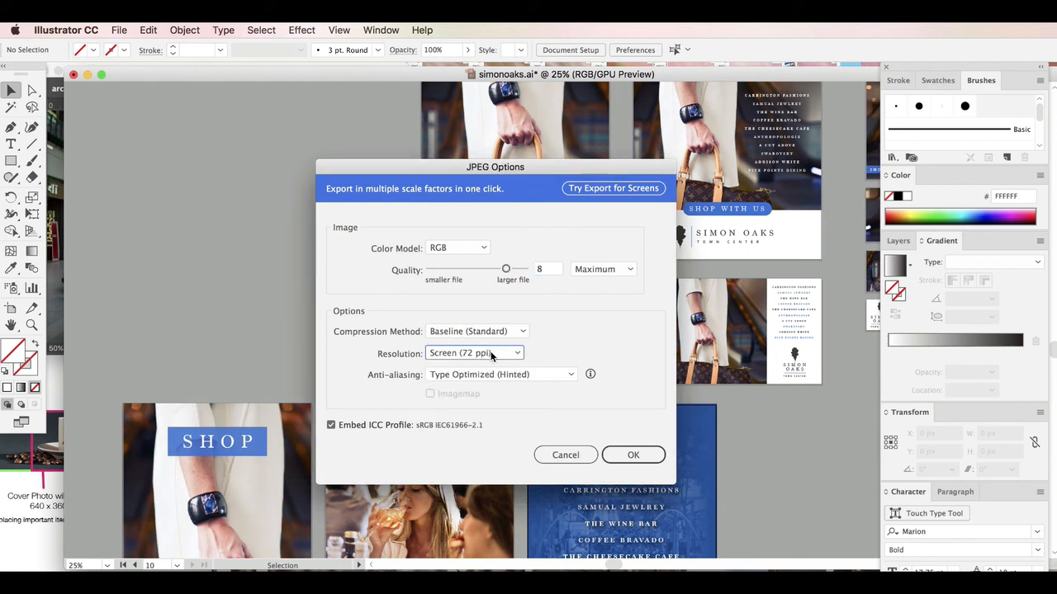
click(492, 355)
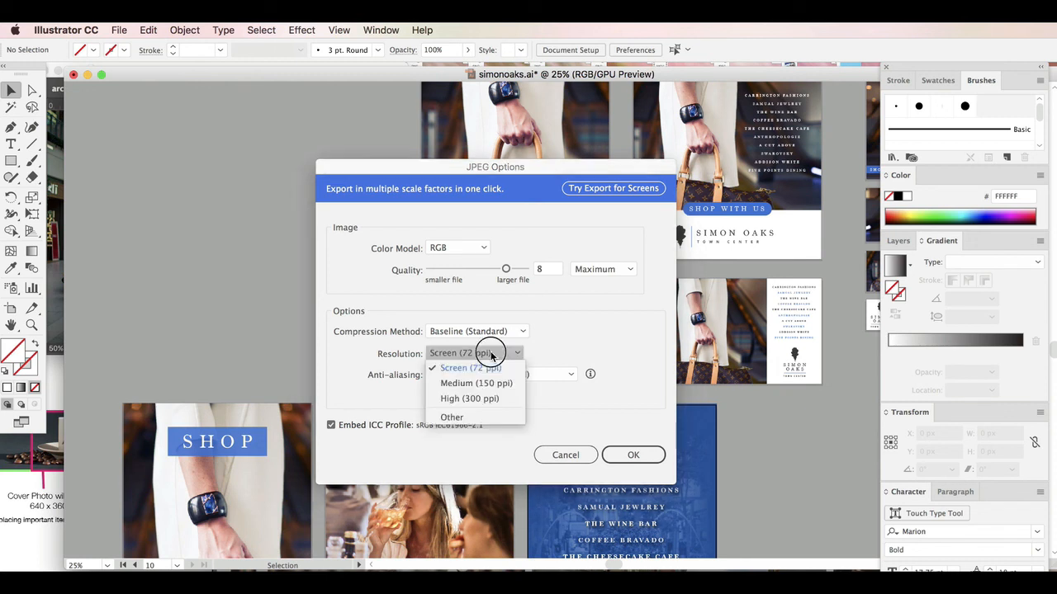
click(475, 399)
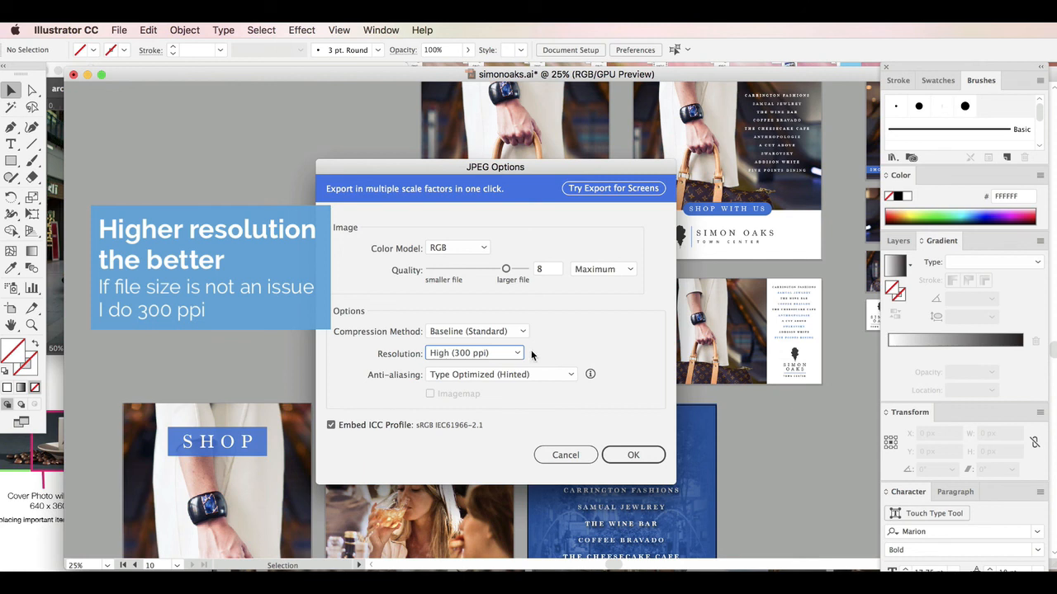
Switch the JPEG resolution back and forth between Screen (72 ppi) and High (300 ppi), ending on Screen
click(495, 353)
click(458, 368)
click(506, 356)
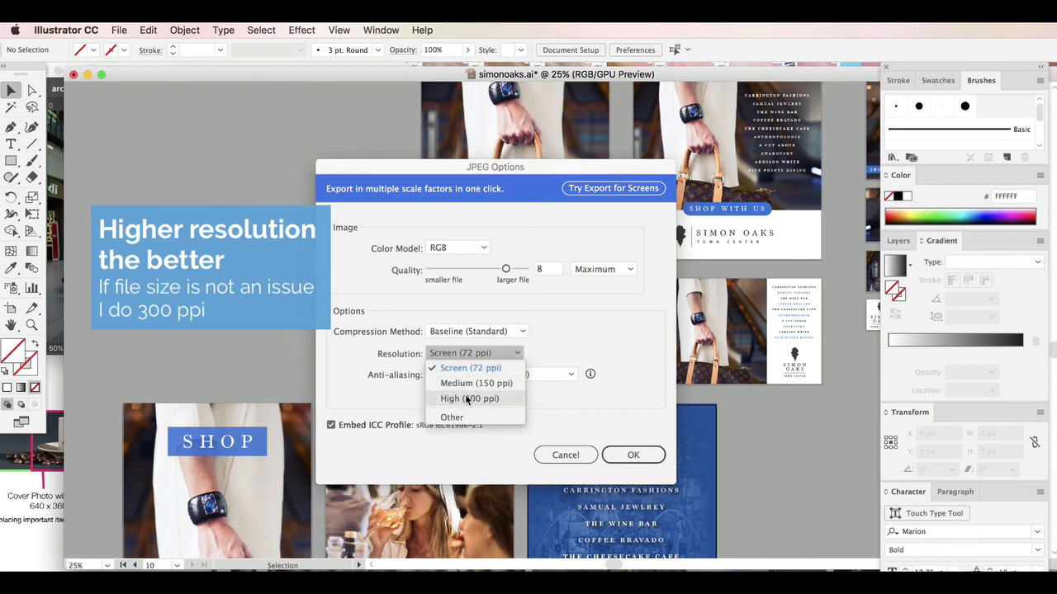
click(467, 399)
click(472, 358)
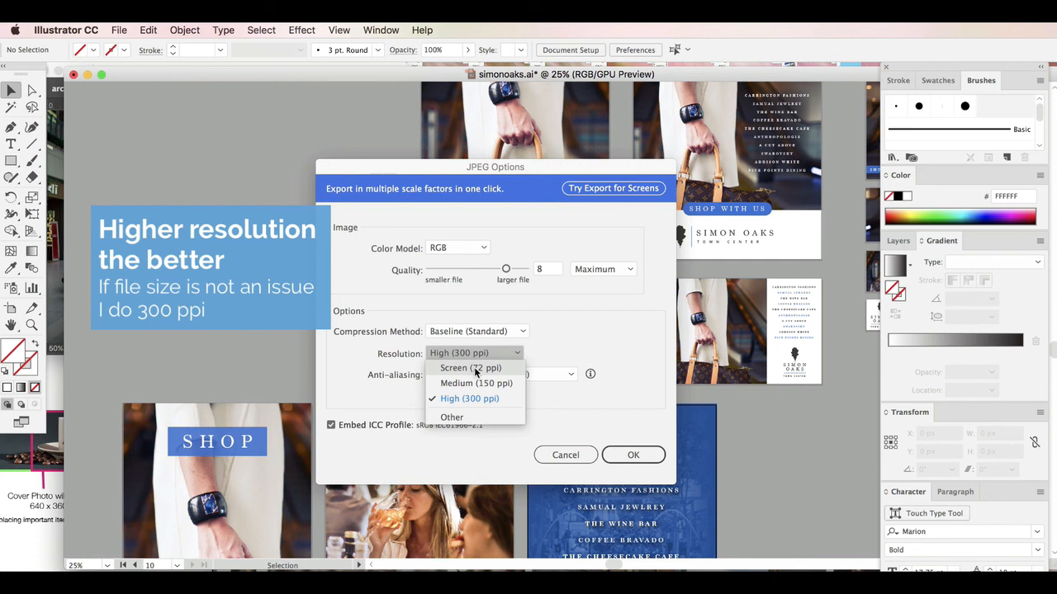
click(474, 398)
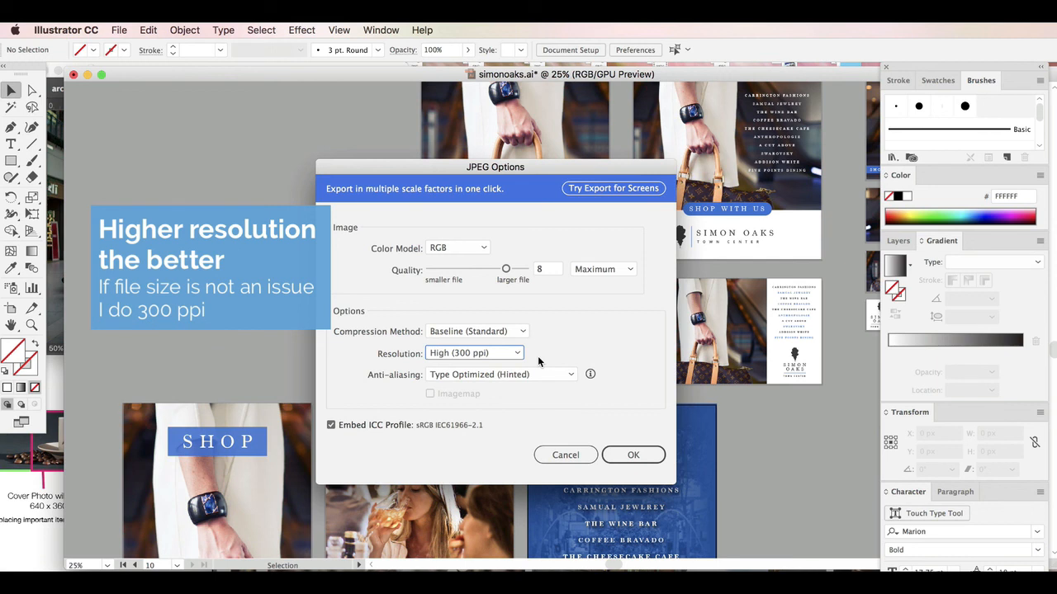
click(505, 355)
click(504, 368)
Choose High (300 ppi) as the JPEG resolution and run the export of all artboards
click(507, 352)
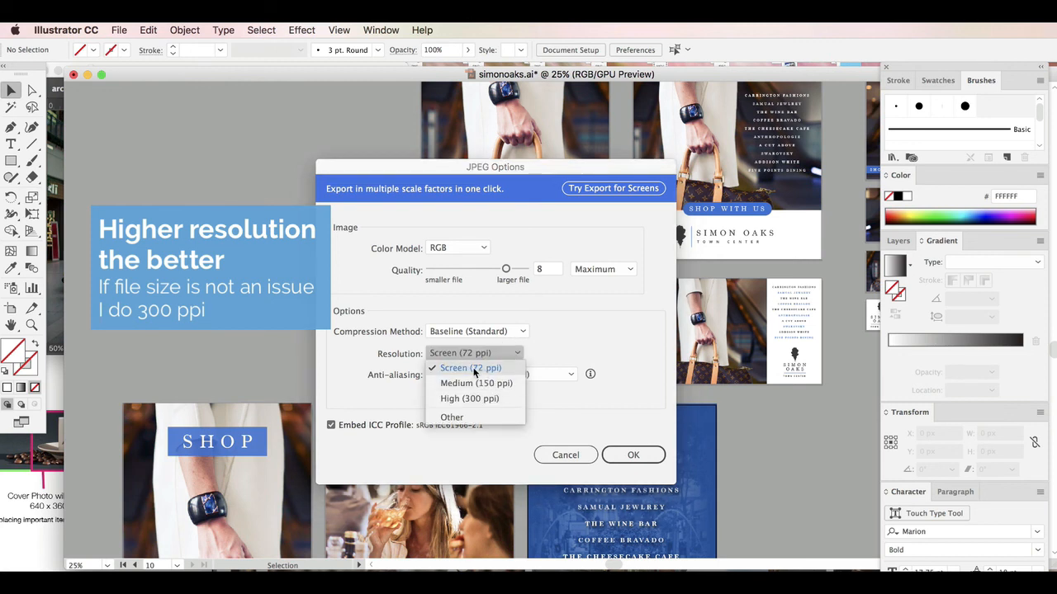
click(486, 399)
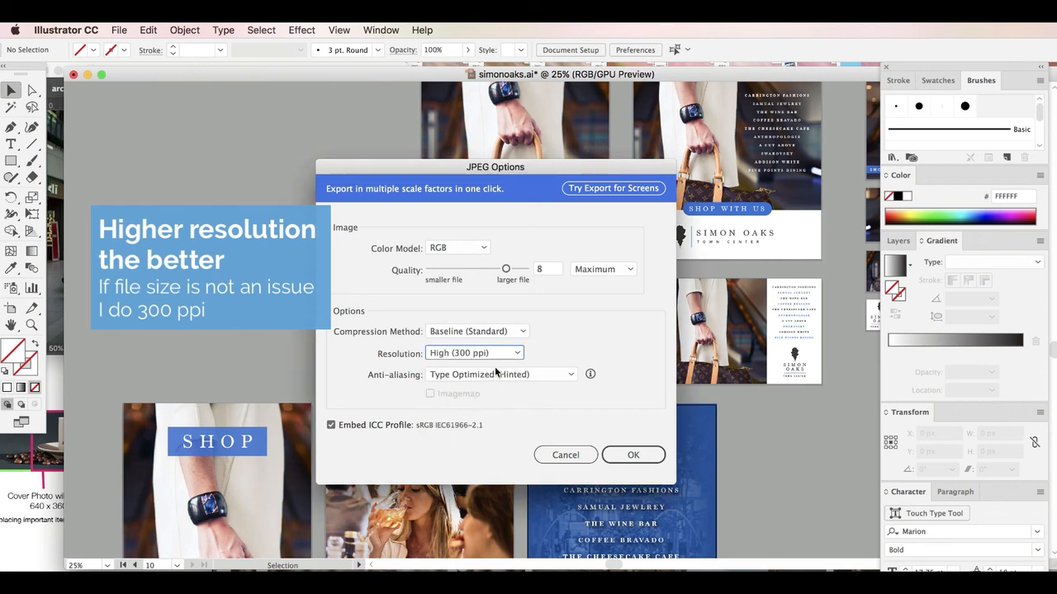
click(625, 456)
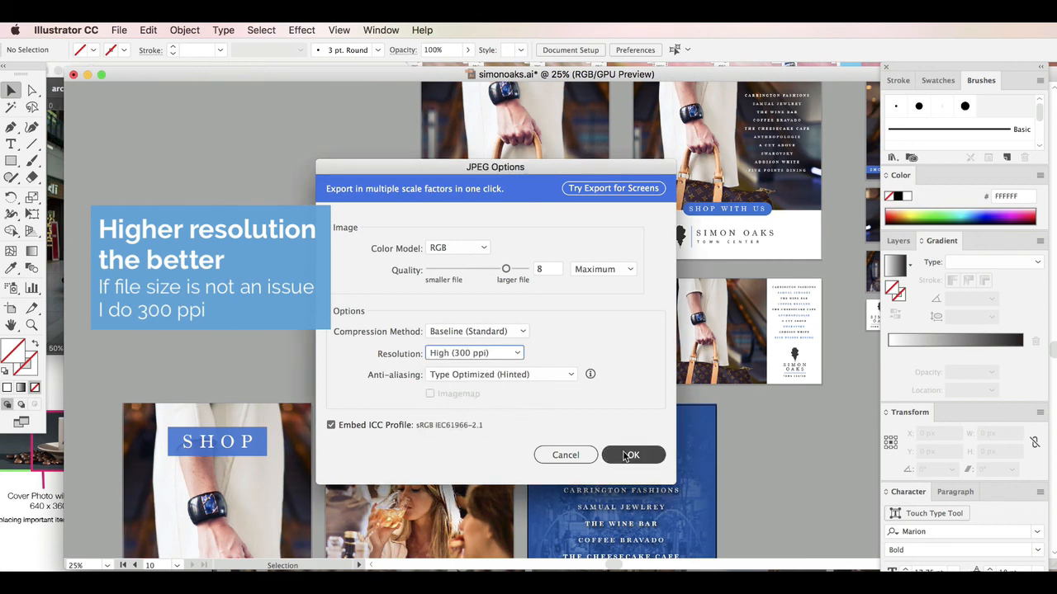
click(624, 456)
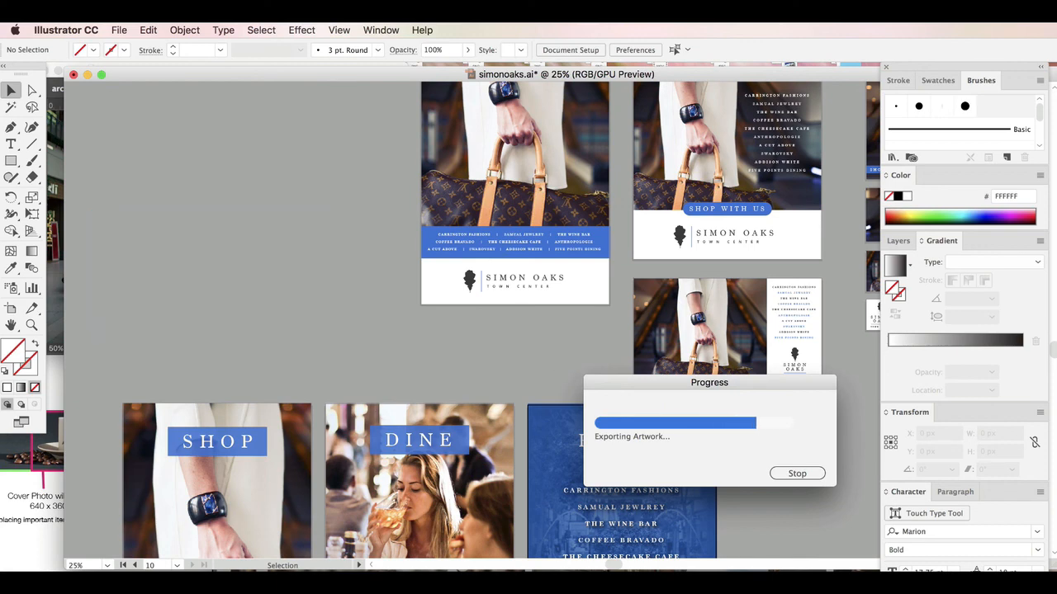
Switch to Finder and move the Desktop folder window into view to check the exported JPEGs
key(super+Tab)
drag(841, 196, 738, 163)
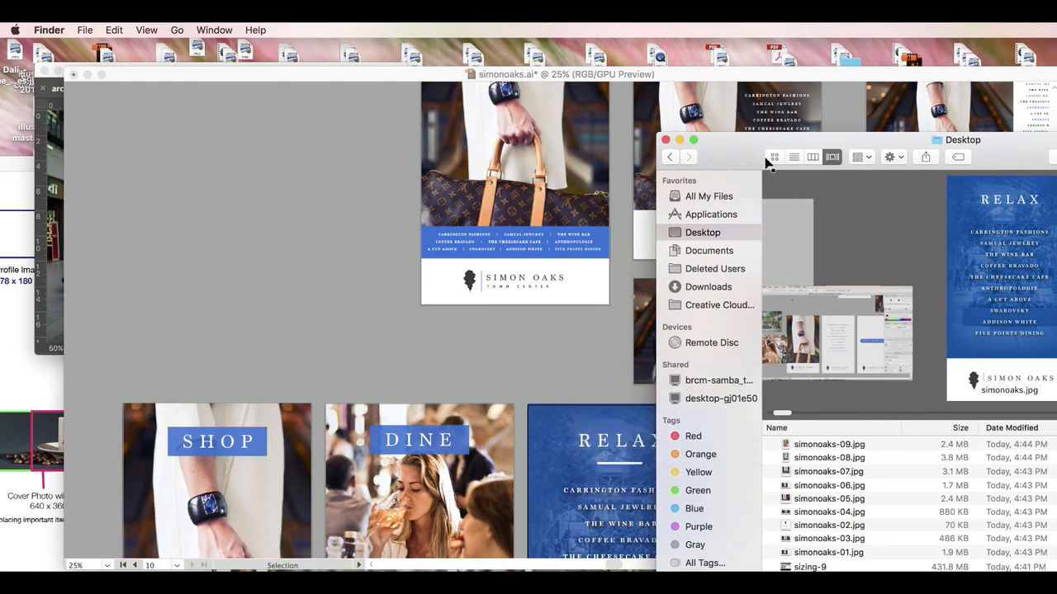
Return to Illustrator and review the Instagram, Facebook, SHOP, DINE and RELAX artboards
click(487, 314)
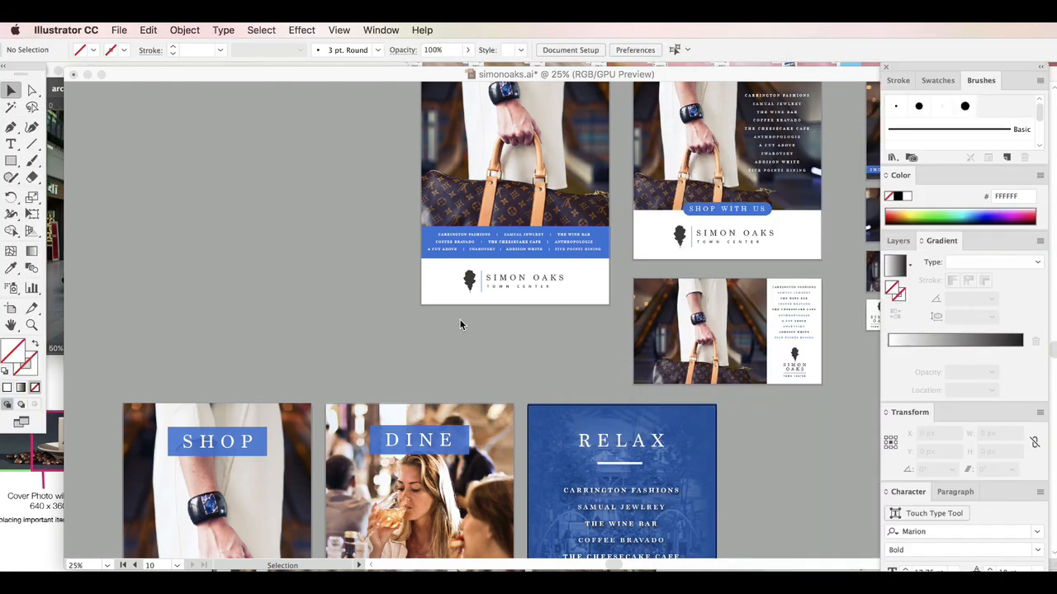
scroll(486, 308, up, 5)
drag(613, 566, 658, 565)
scroll(650, 509, down, 4)
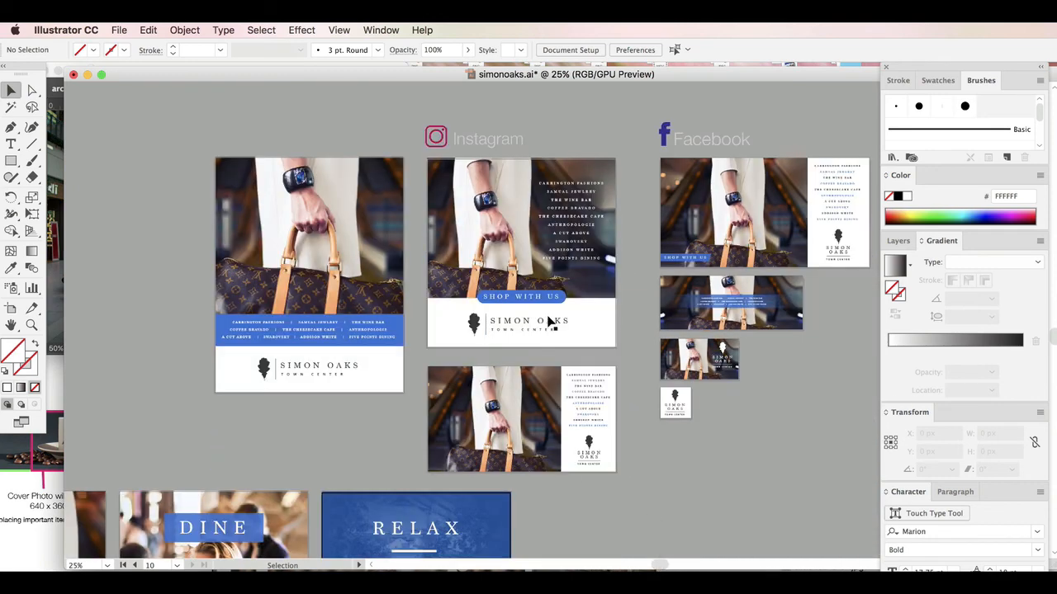
scroll(644, 545, left, 5)
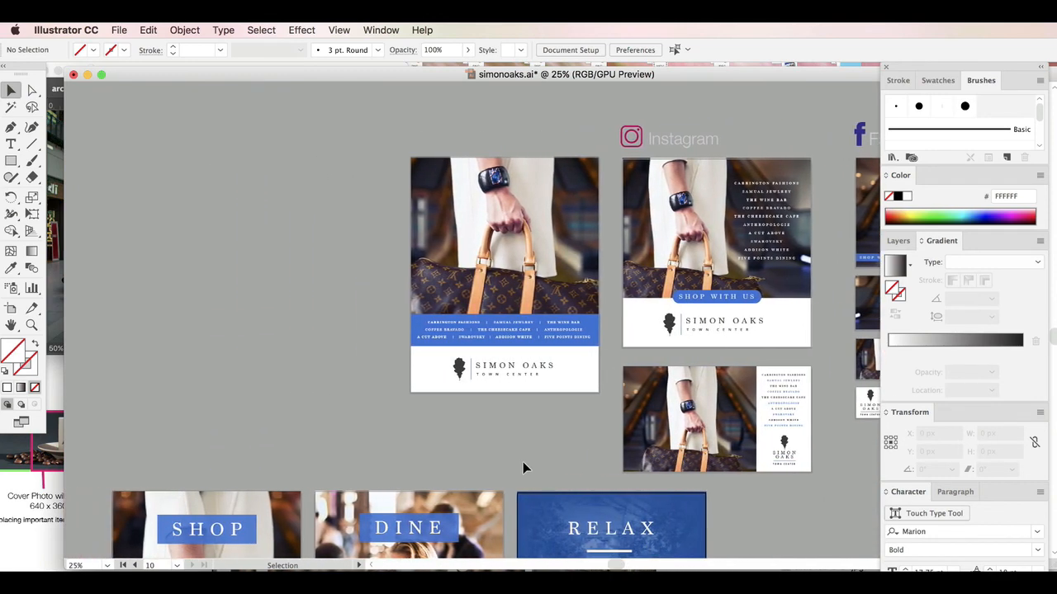
scroll(523, 465, down, 10)
scroll(486, 422, up, 5)
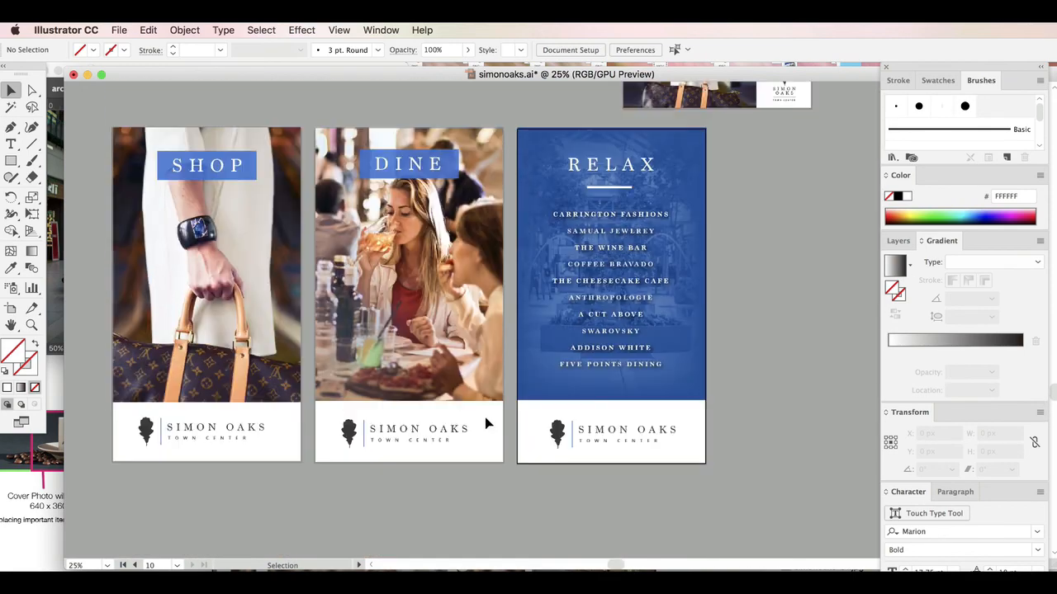
Switch to Finder, open simonoaks-01.jpg through simonoaks-10.jpg together in Preview, and resize the Preview window to fit the screen
click(1056, 500)
click(814, 567)
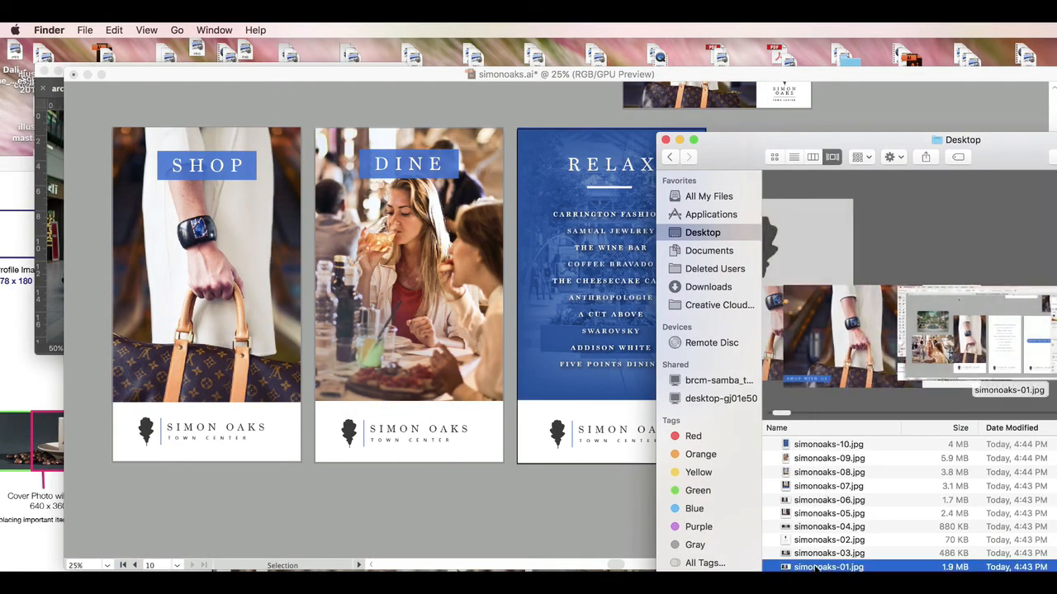
shift+click(815, 443)
double_click(828, 445)
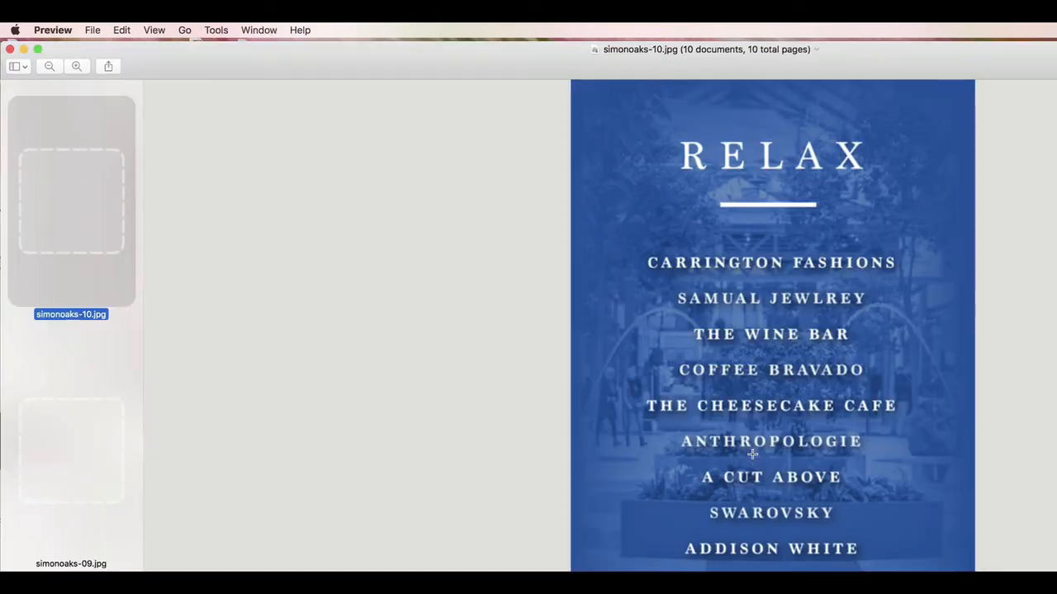
drag(1056, 593, 1050, 561)
View the exported images simonoaks-09.jpg, simonoaks-08.jpg and simonoaks-07.jpg one after another
scroll(70, 314, down, 2)
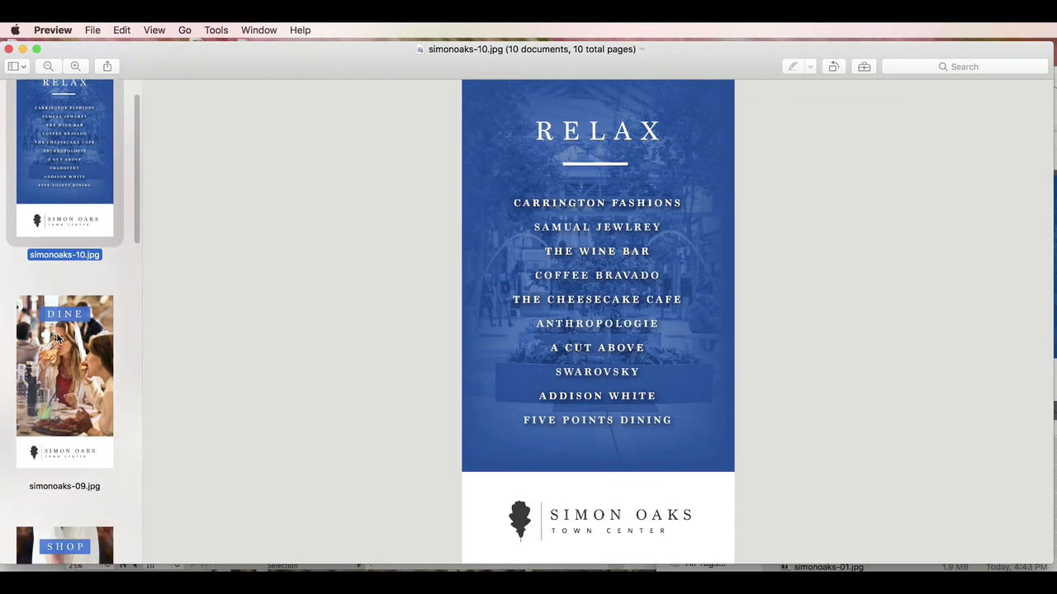
click(61, 356)
scroll(61, 359, down, 1)
scroll(66, 405, down, 2)
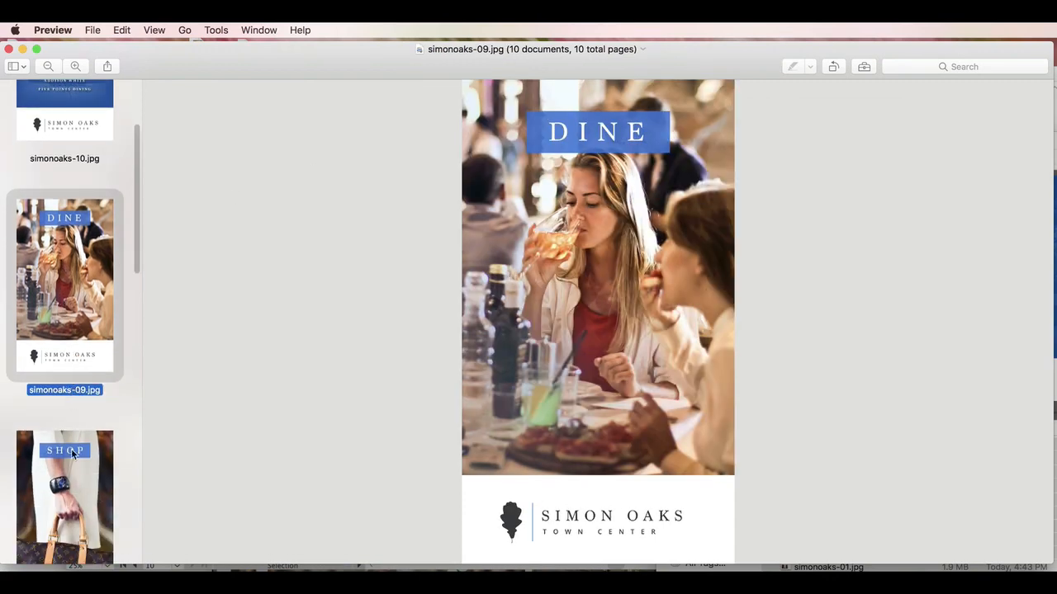
click(75, 456)
scroll(74, 459, down, 9)
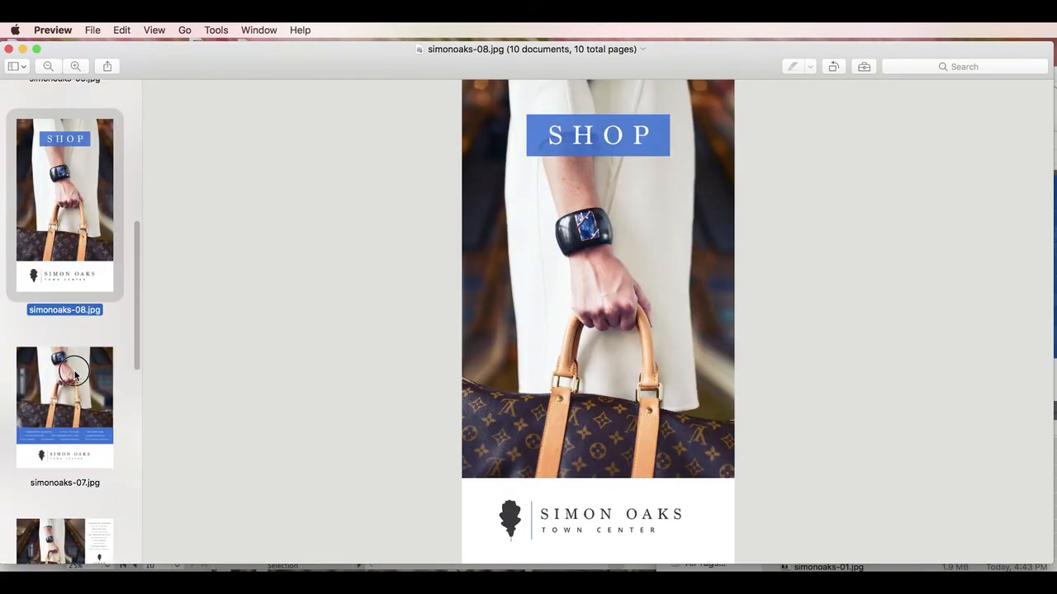
click(80, 404)
View simonoaks-06.jpg and simonoaks-05.jpg, reducing the magnification so each whole image can be examined
scroll(80, 404, down, 2)
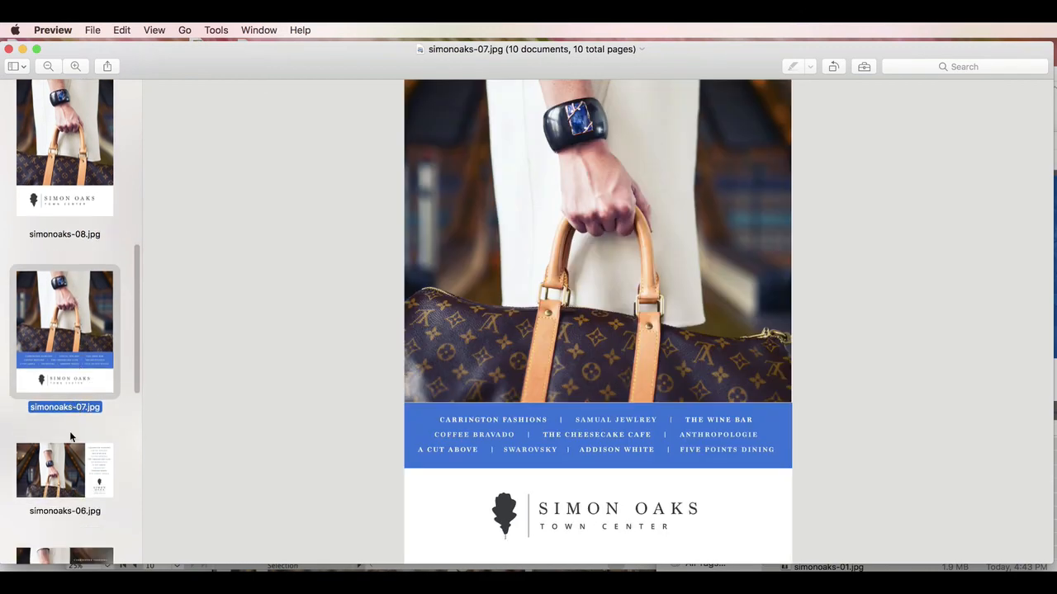
click(76, 470)
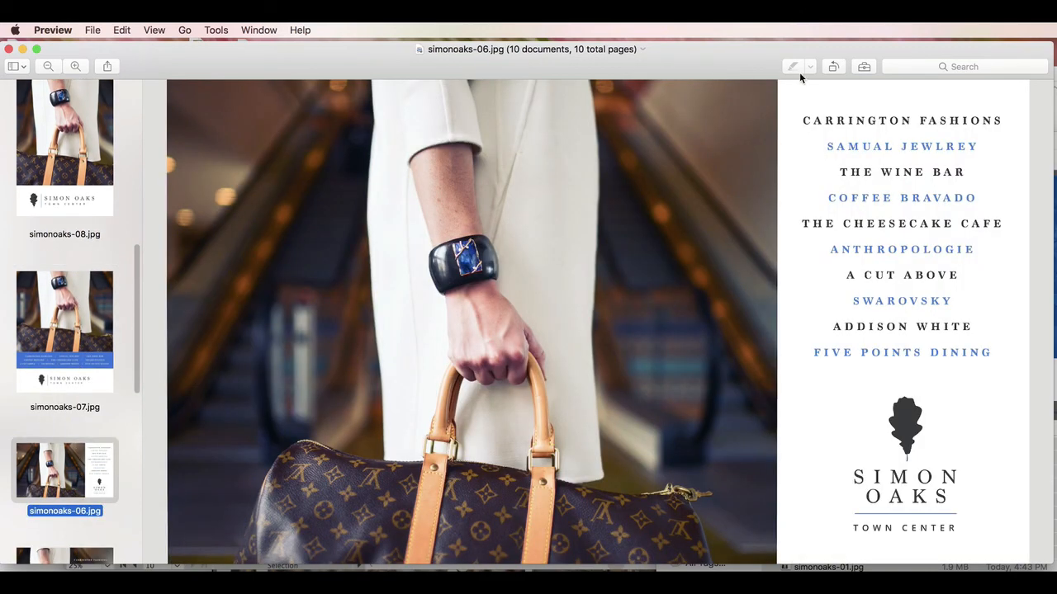
click(48, 70)
click(48, 69)
scroll(53, 403, down, 3)
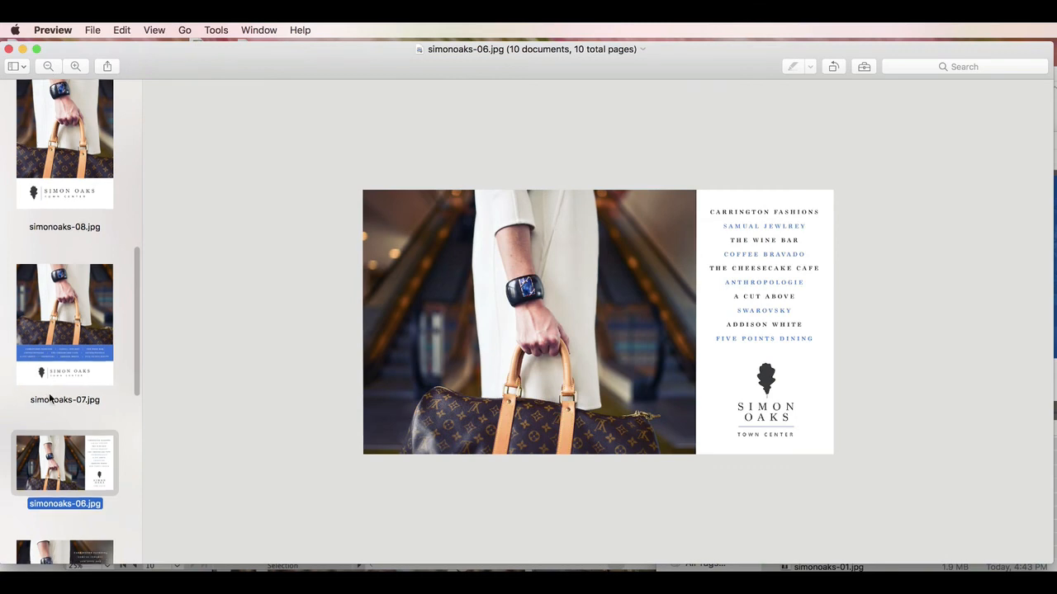
click(60, 456)
click(48, 66)
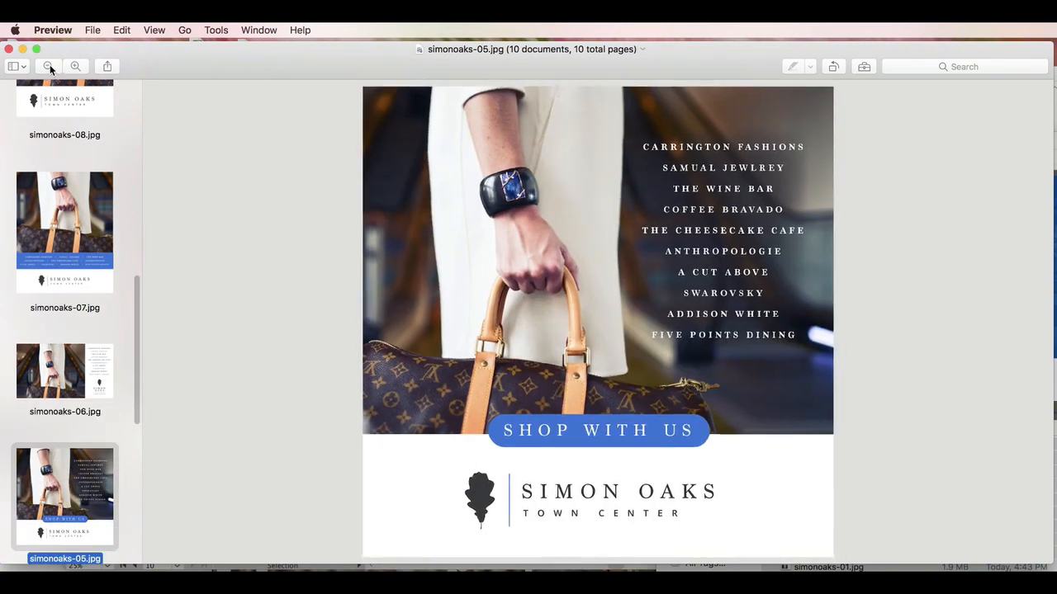
View the banner simonoaks-04.jpg and the logo image simonoaks-02.jpg at a reduced magnification
scroll(63, 425, down, 1)
scroll(64, 425, down, 3)
click(64, 462)
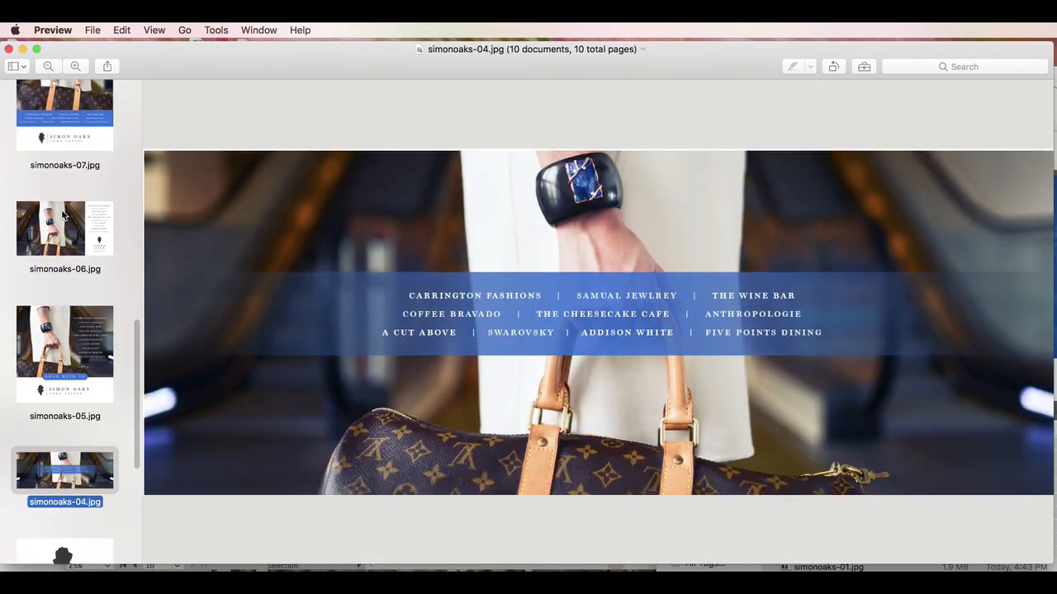
click(48, 69)
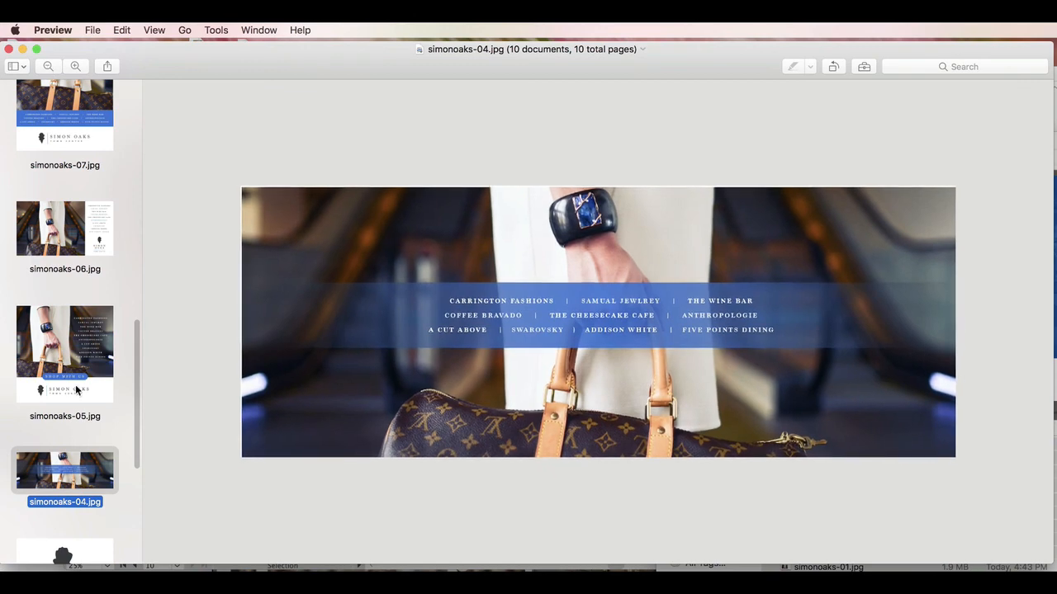
scroll(64, 413, down, 3)
click(78, 442)
click(48, 66)
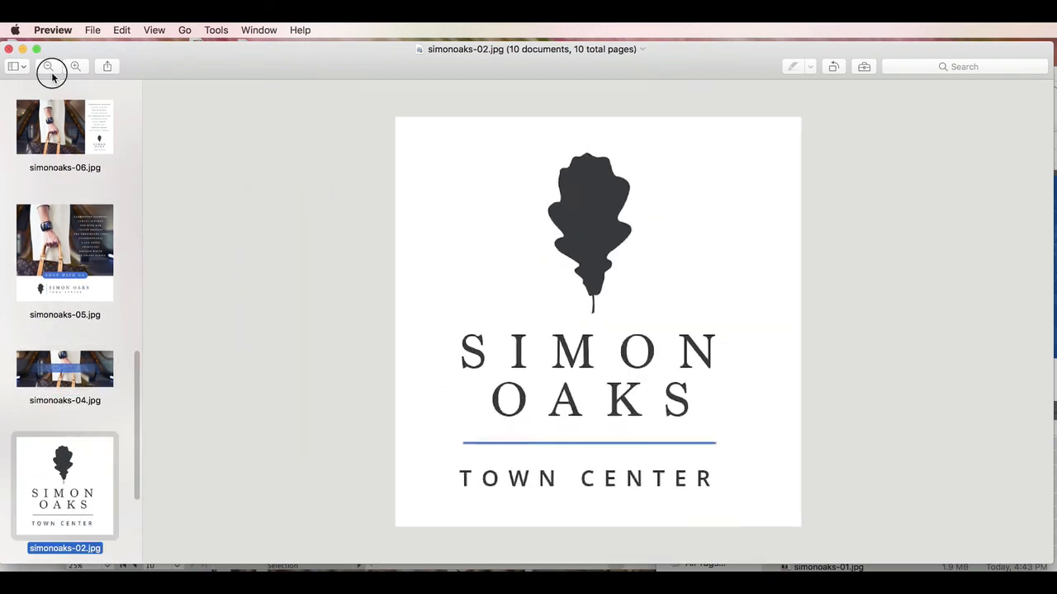
View simonoaks-03.jpg and simonoaks-01.jpg, zooming out on each to examine the full layout
scroll(89, 335, down, 3)
click(73, 475)
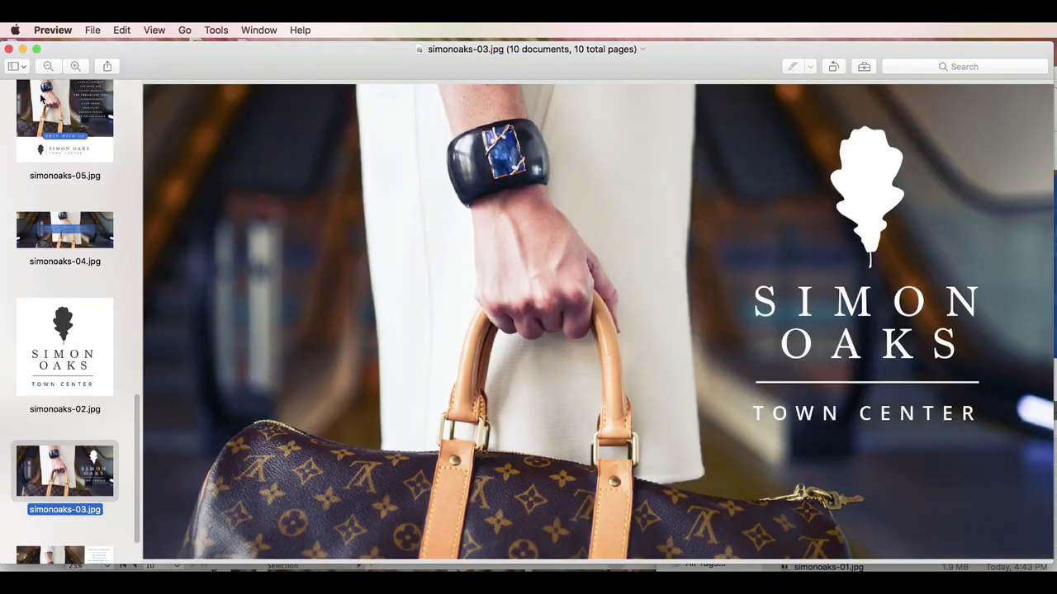
click(48, 66)
scroll(66, 396, down, 2)
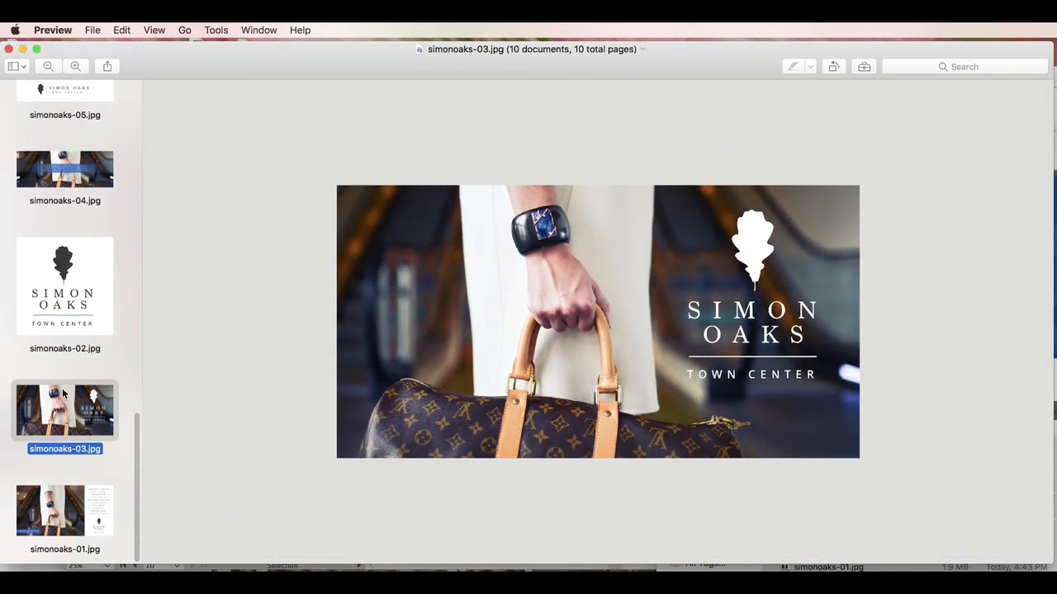
click(71, 499)
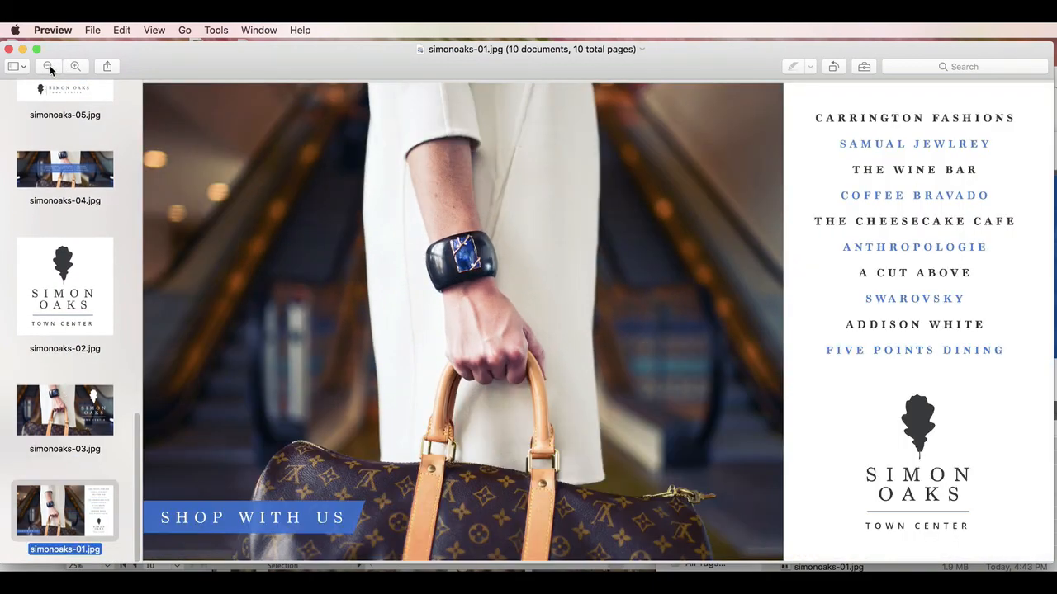
click(49, 66)
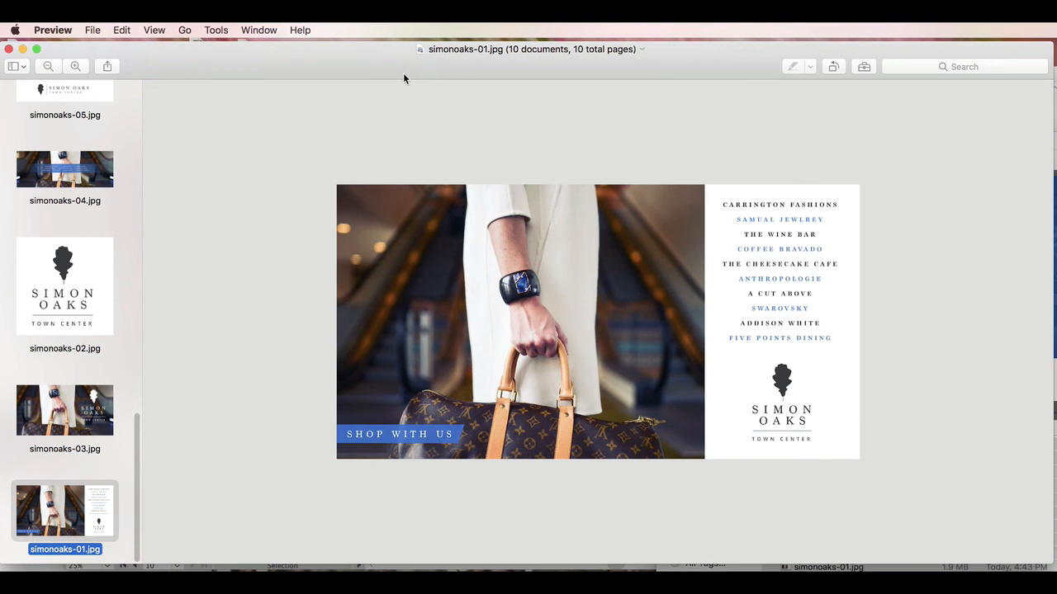